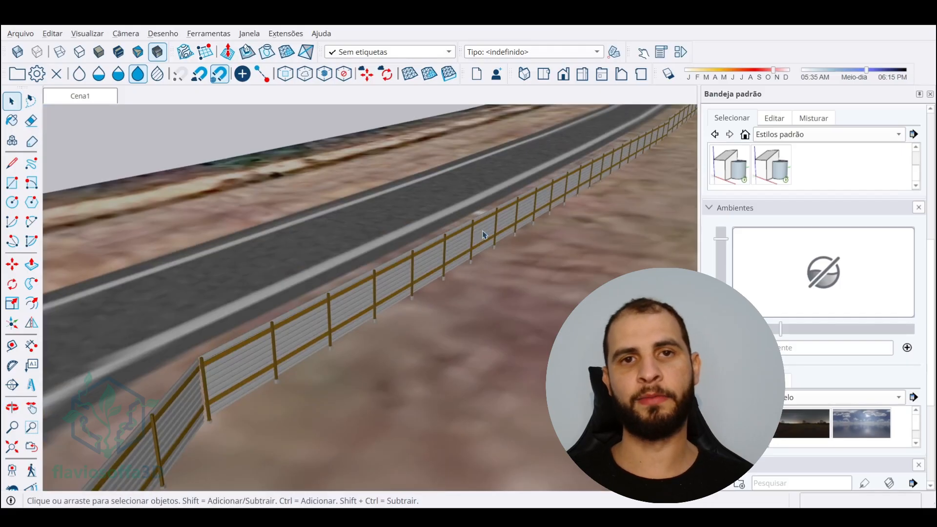
Examine the metal-sheet fence along the road, including its panels, posts and rails, from several angles
middle_drag(483, 235, 395, 296)
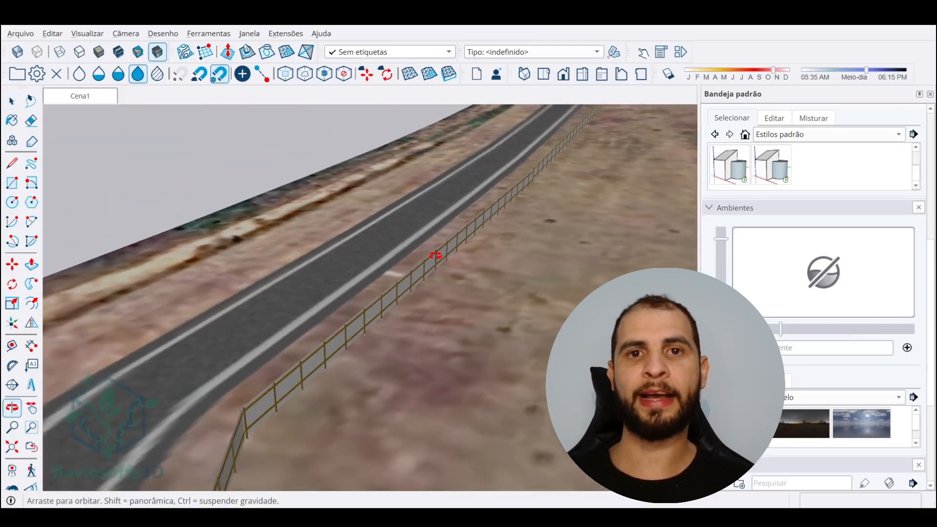
middle_drag(433, 250, 453, 251)
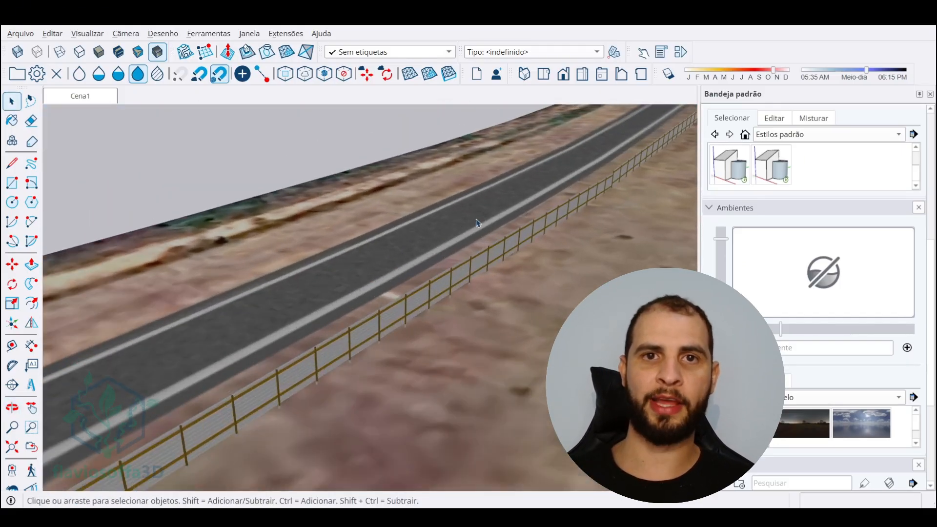
middle_drag(477, 220, 517, 245)
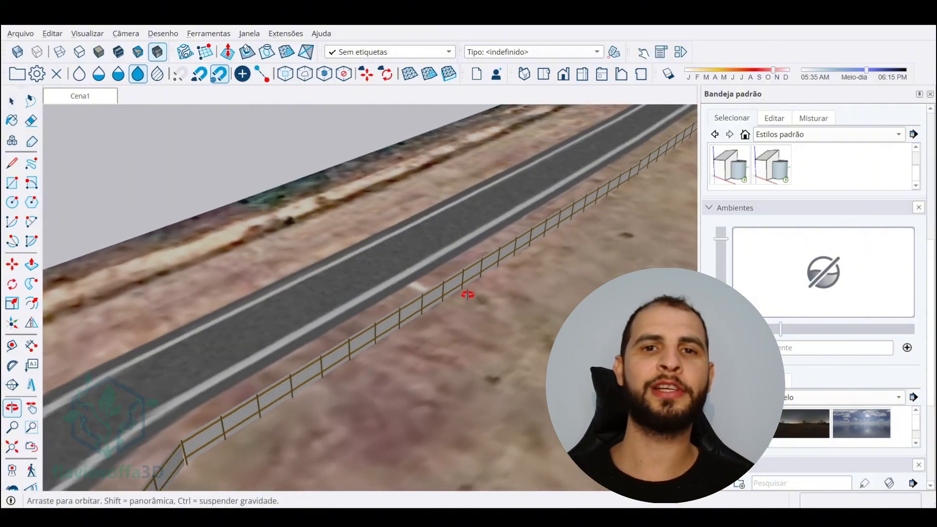
middle_drag(464, 308, 474, 317)
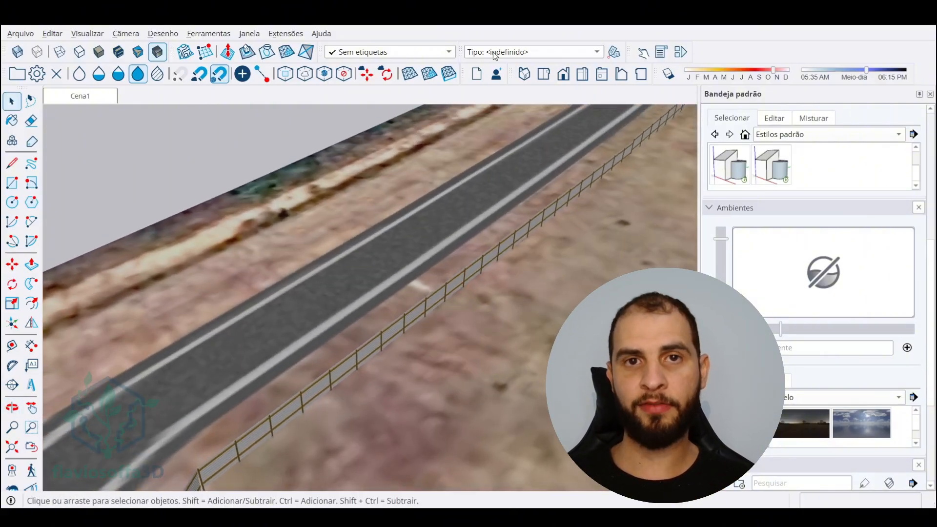
scroll(466, 190, down, 3)
middle_drag(454, 259, 355, 230)
scroll(472, 290, up, 5)
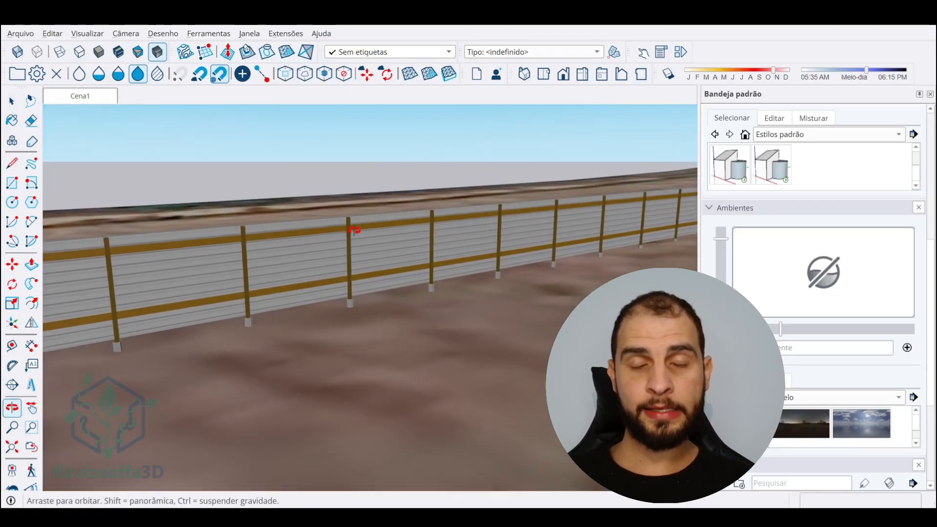
scroll(293, 297, down, 3)
middle_drag(283, 296, 470, 277)
key(space)
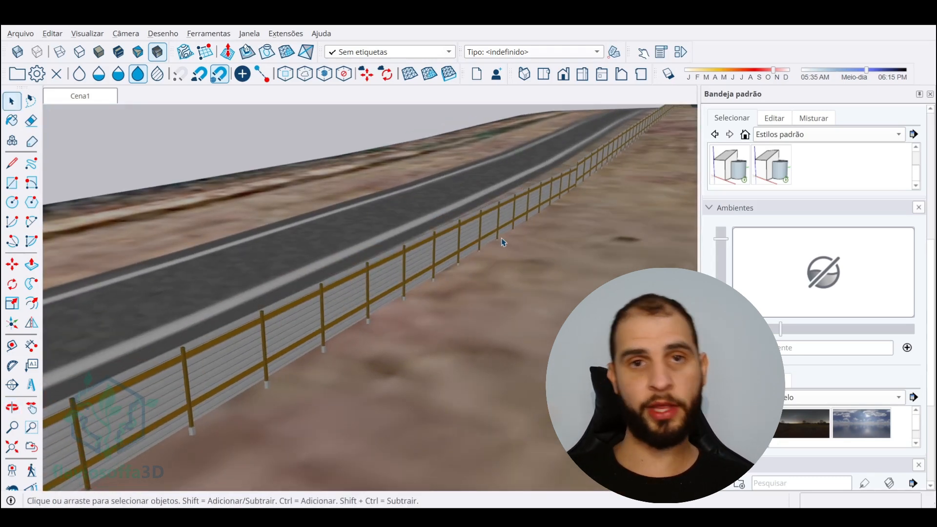
Select one fence segment and inspect how it follows the road and terrain and where it meets the adjoining segment
middle_drag(503, 243, 458, 285)
scroll(456, 268, up, 3)
click(429, 244)
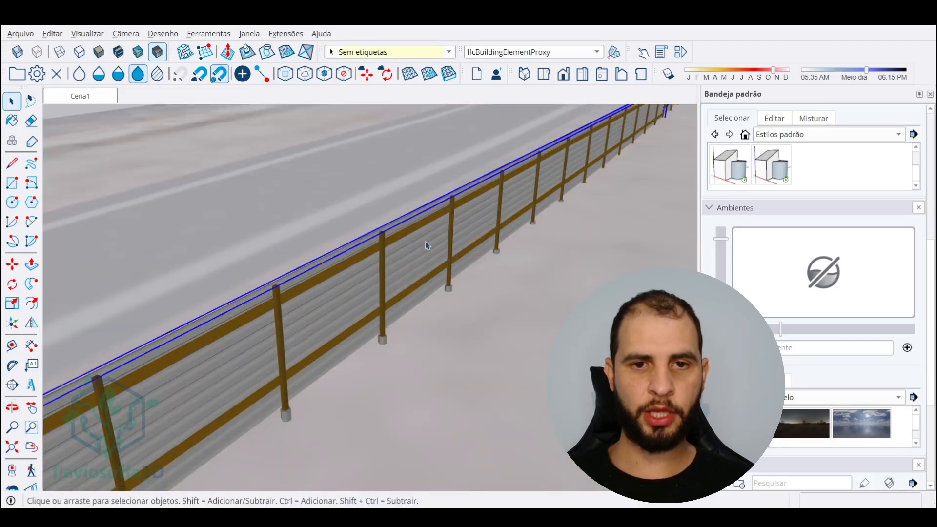
middle_drag(429, 245, 519, 316)
middle_drag(371, 337, 478, 324)
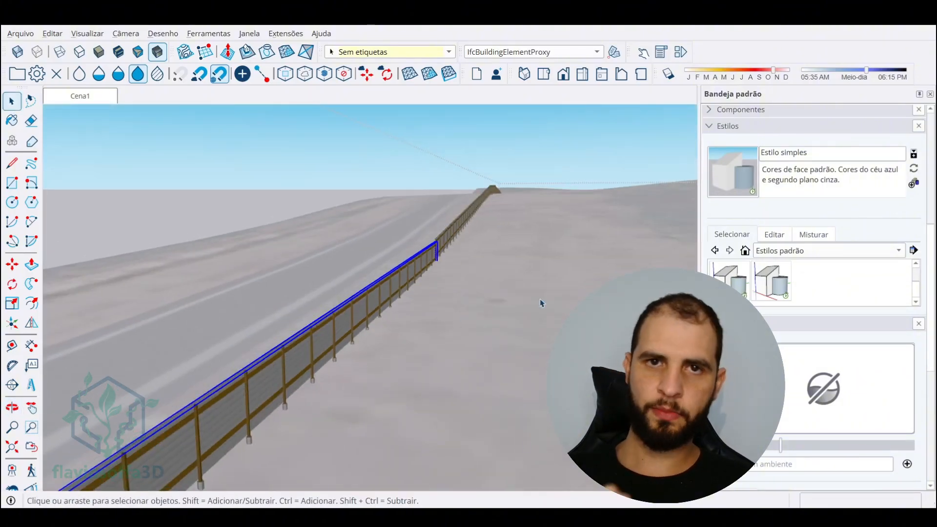
middle_drag(541, 303, 628, 255)
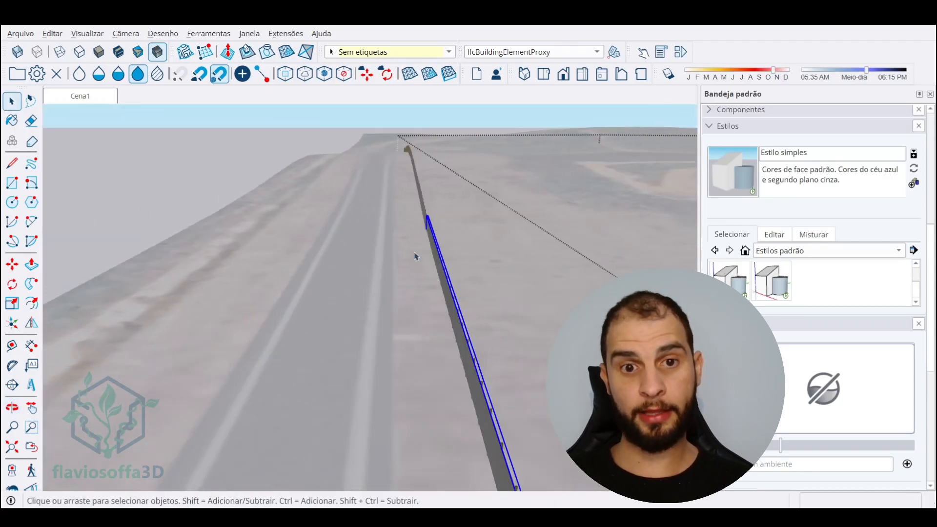
middle_drag(417, 257, 521, 251)
scroll(508, 288, up, 8)
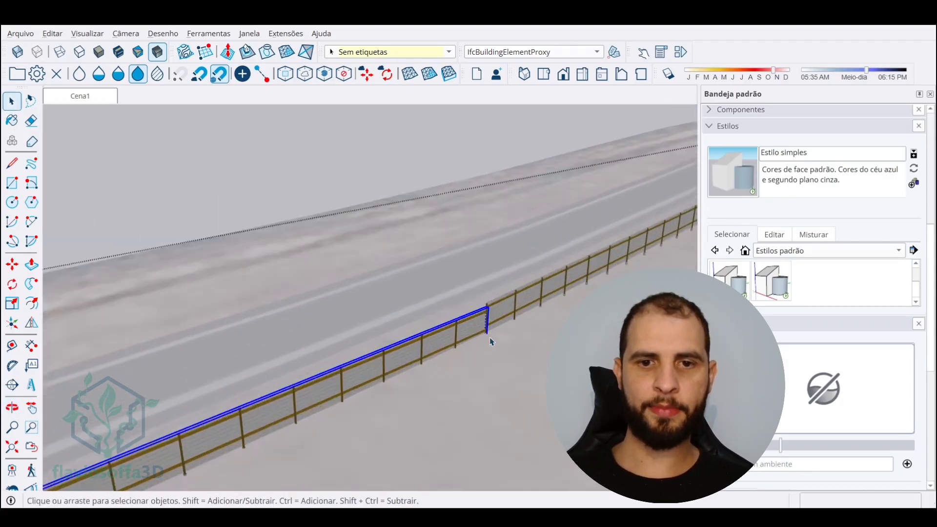
middle_drag(489, 318, 410, 293)
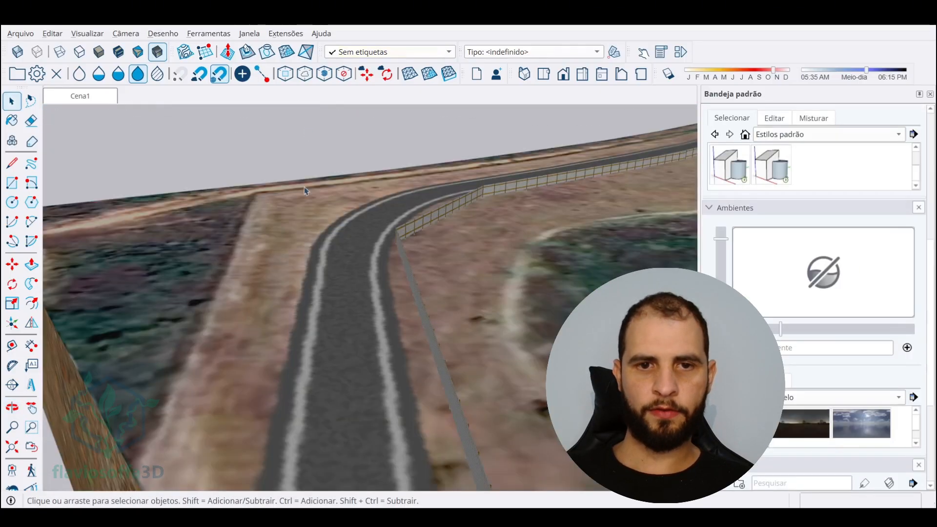
Open the component options of the fence segment beside the curve and widen the window to show its quantity values
middle_drag(371, 274, 418, 320)
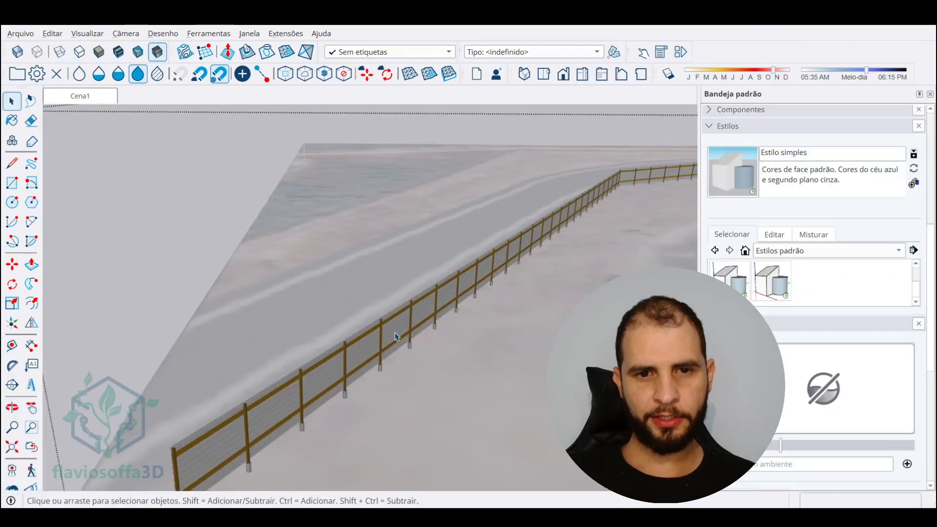
click(398, 337)
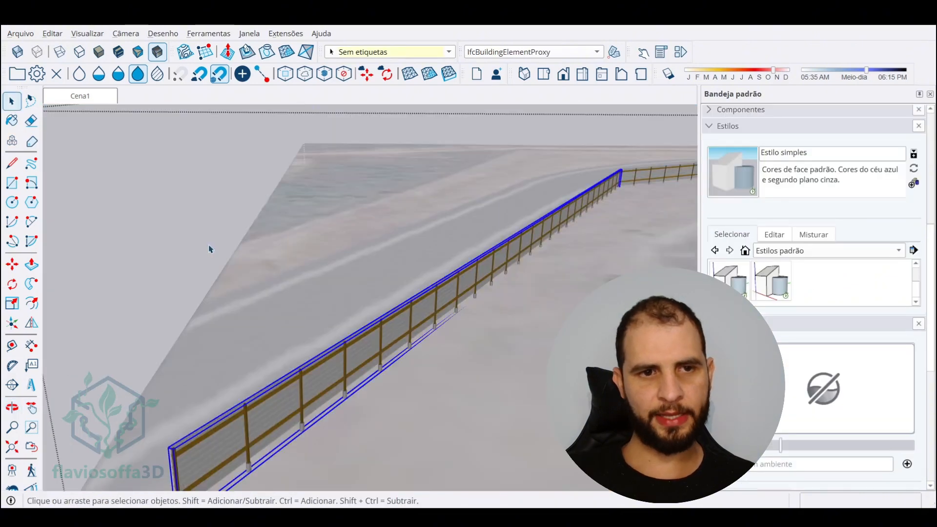
click(663, 53)
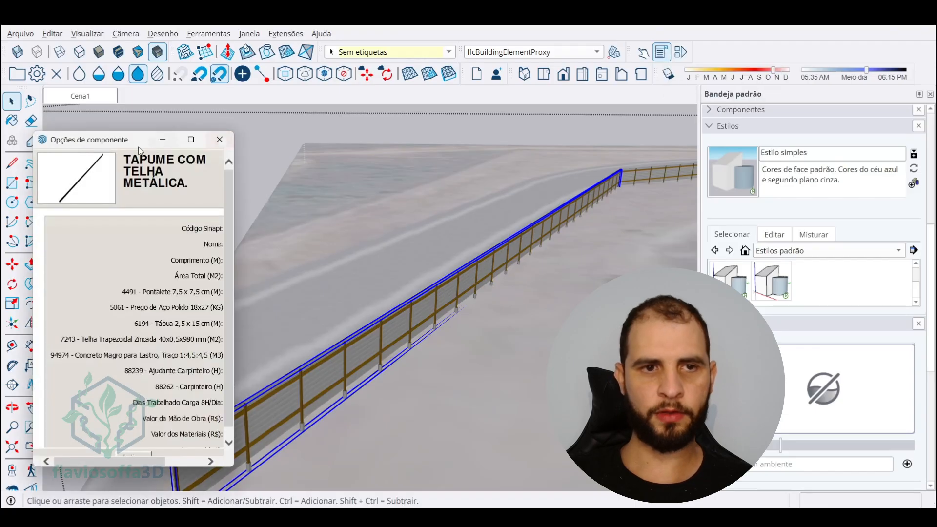
drag(238, 158, 433, 163)
middle_drag(481, 249, 425, 339)
scroll(390, 385, down, 1)
scroll(344, 477, down, 3)
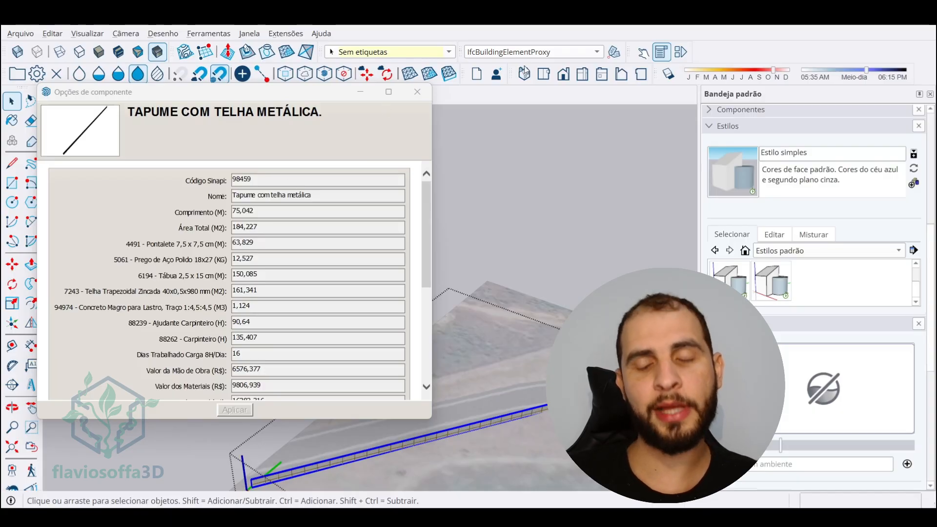
Switch to the SINAPI cost PDF and highlight composition 98459, Tapume com Telha Metálica, on page 270
key(alt+Tab)
scroll(351, 293, up, 5)
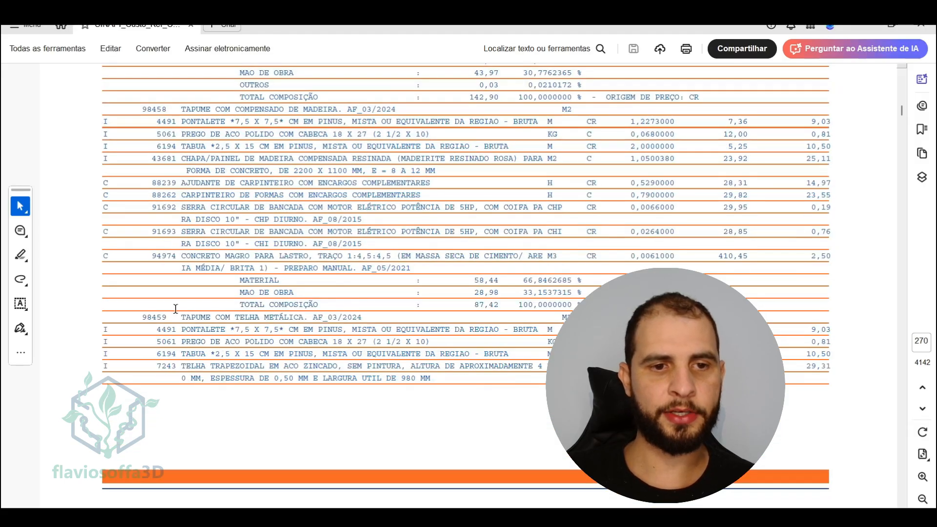
drag(141, 318, 365, 318)
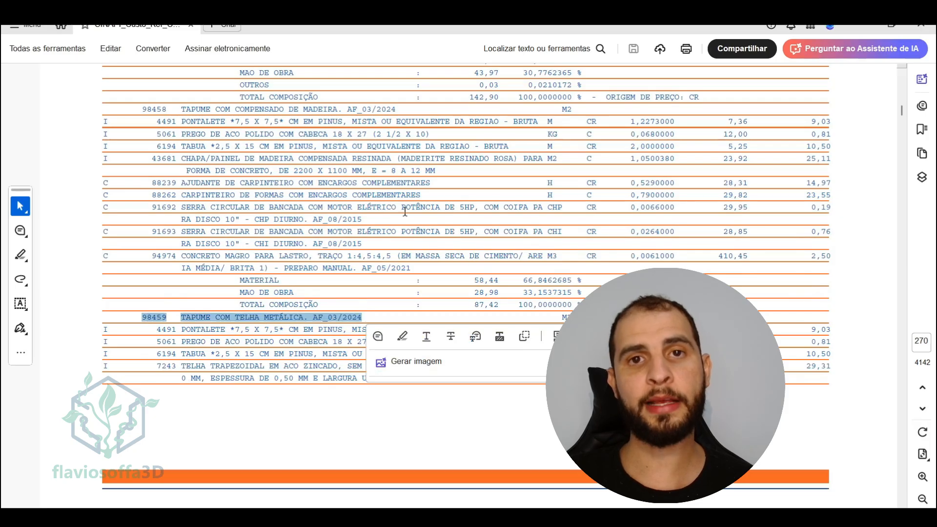
drag(146, 321, 378, 306)
scroll(194, 316, up, 1)
scroll(194, 315, down, 1)
click(309, 316)
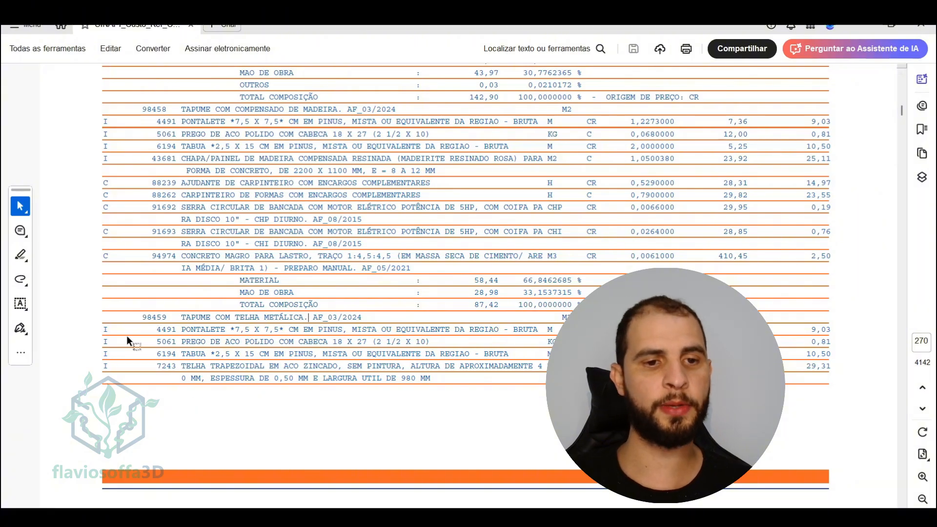
drag(180, 317, 337, 309)
click(216, 367)
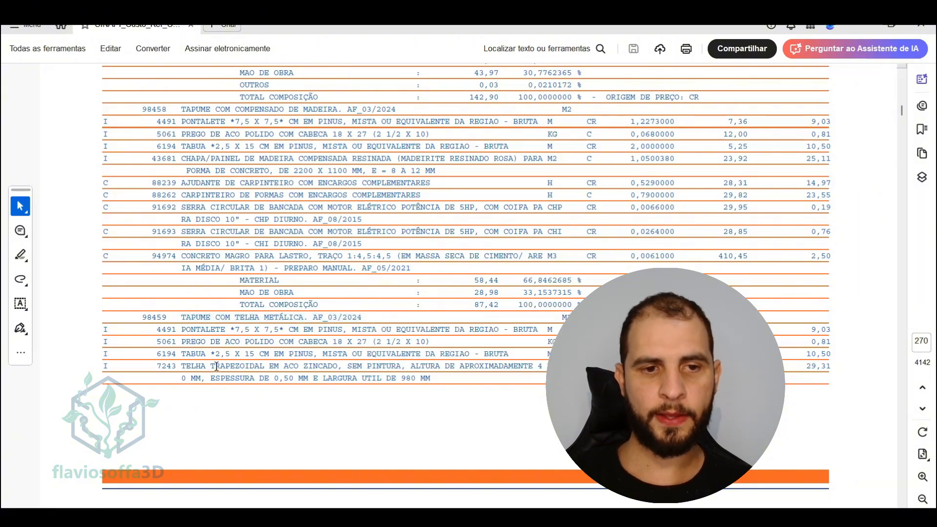
Review item 4491 (Pontalete 7,5 x 7,5 cm) in composition 98459, comparing its unit and coefficient with the composition's unit
drag(185, 330, 519, 332)
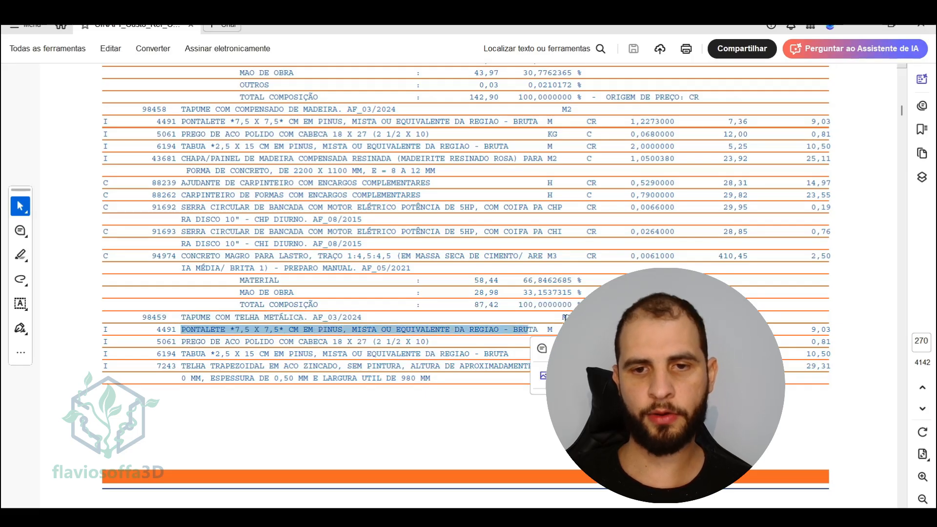
click(564, 318)
mouse_move(572, 318)
mouse_down()
mouse_move(586, 328)
mouse_move(581, 319)
mouse_up()
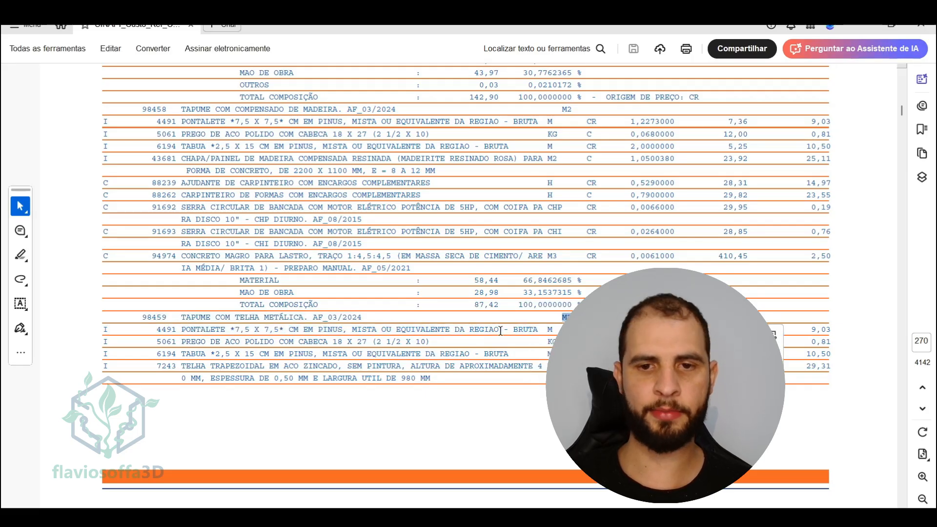
drag(157, 328, 535, 330)
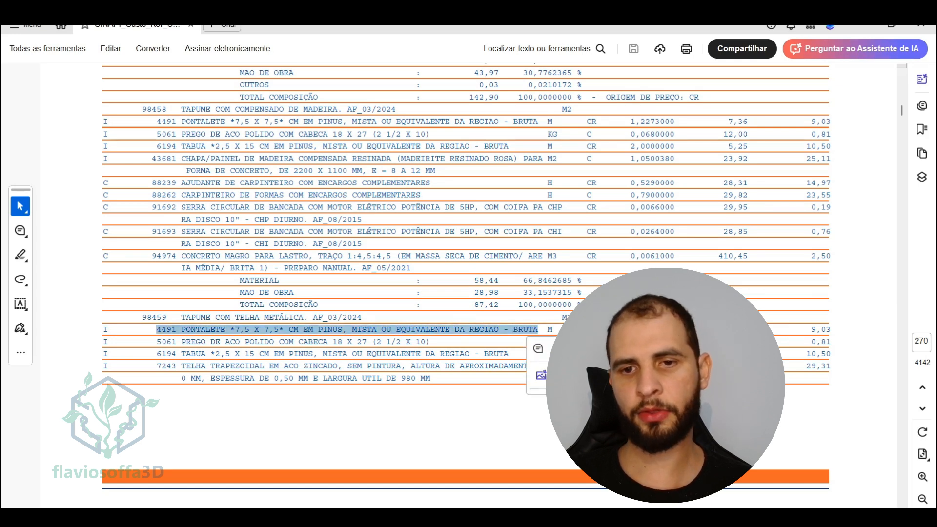
click(222, 330)
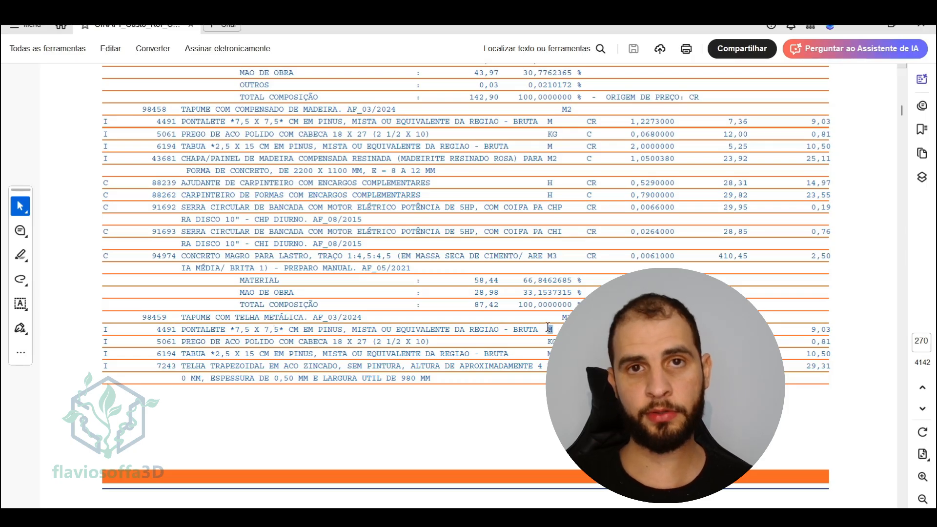
drag(557, 316, 573, 318)
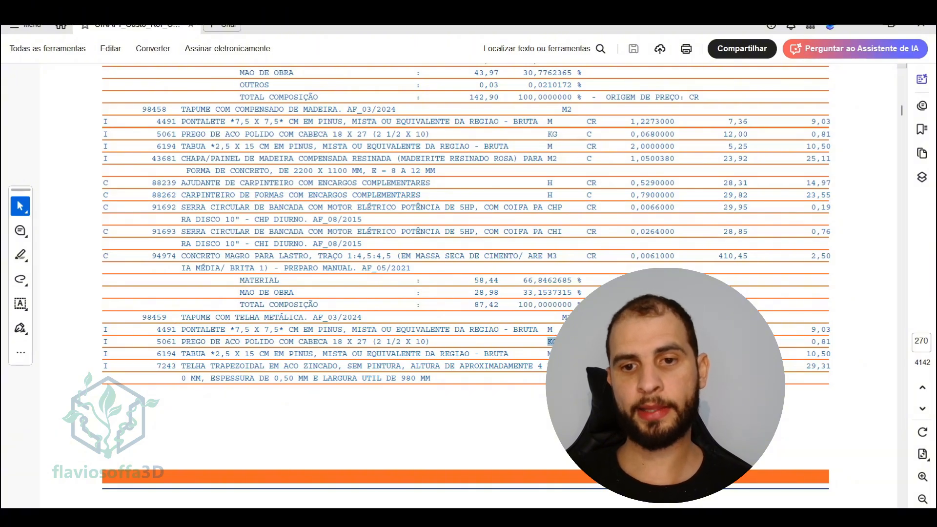
drag(631, 330, 675, 330)
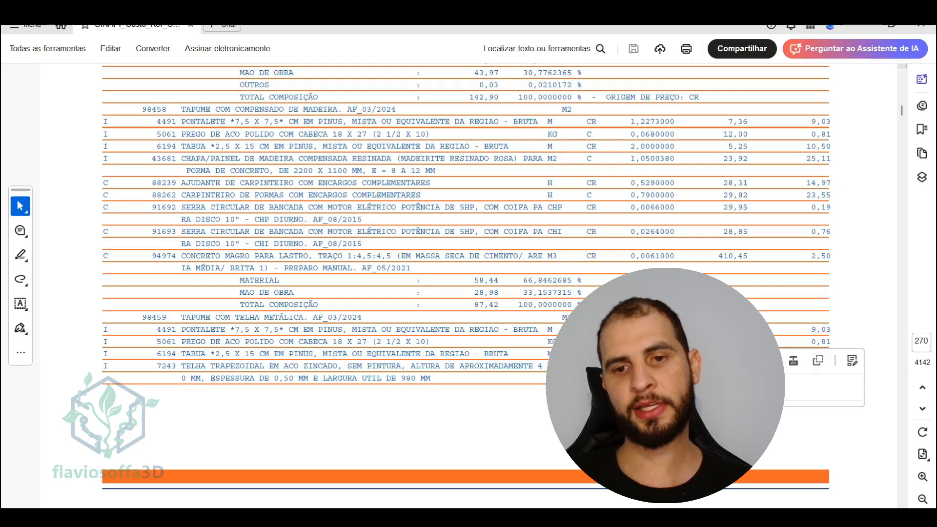
Review item 6194 (Tábua 2,5 x 15 cm) and its unit, plus the composition's remaining items on page 271
drag(156, 354, 269, 353)
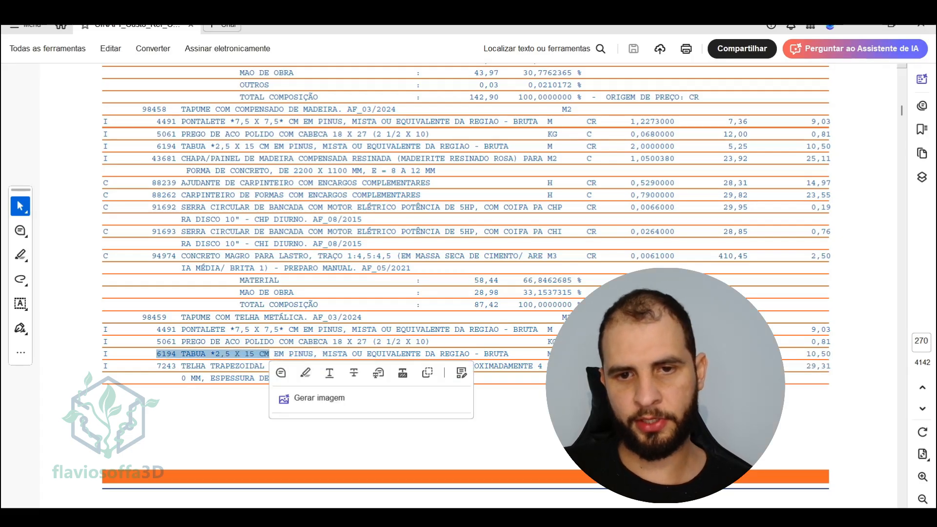
drag(630, 354, 546, 354)
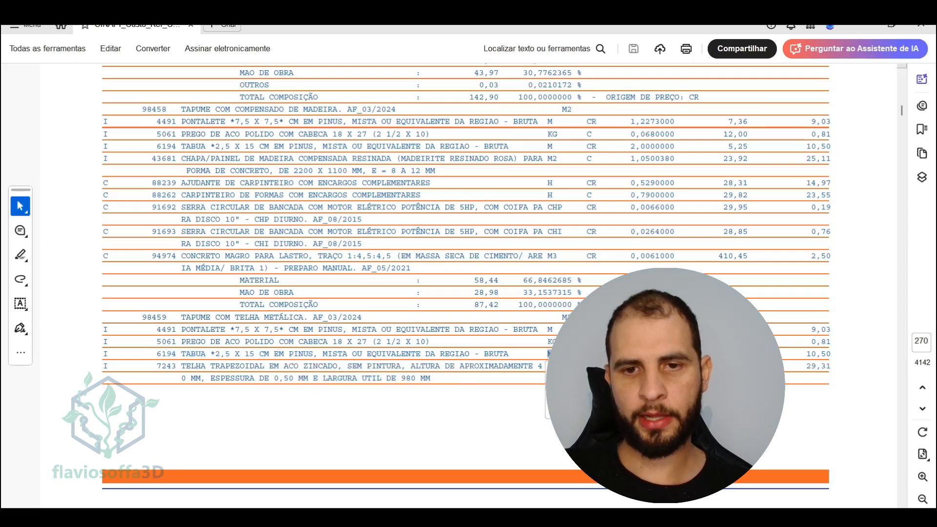
scroll(322, 293, down, 7)
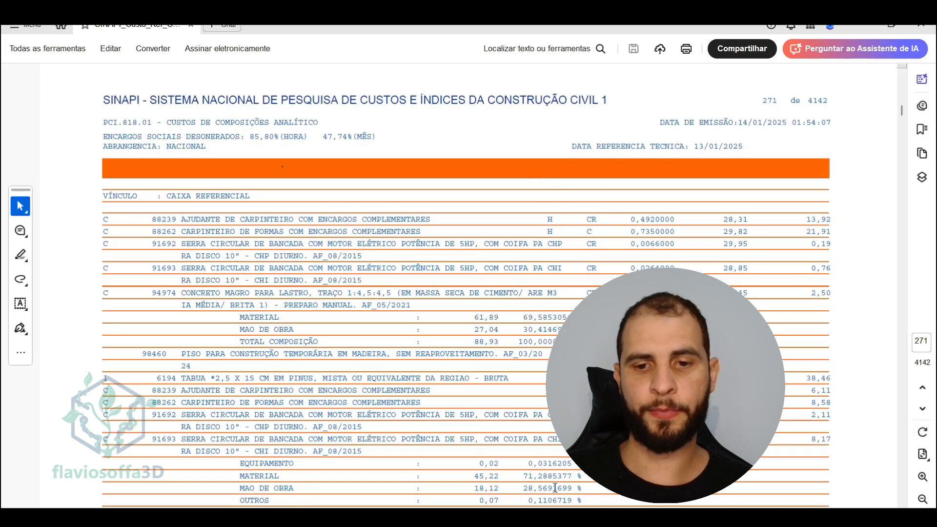
Switch back to SketchUp, enlarge the component options window and review the fence's quantities and costs, highlighting the Área Total (M2) label
click(477, 481)
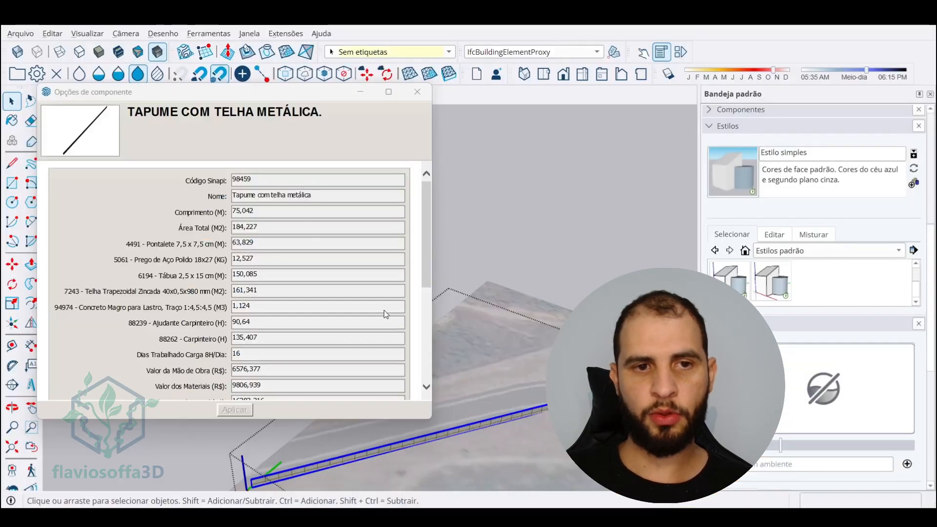
scroll(249, 249, down, 3)
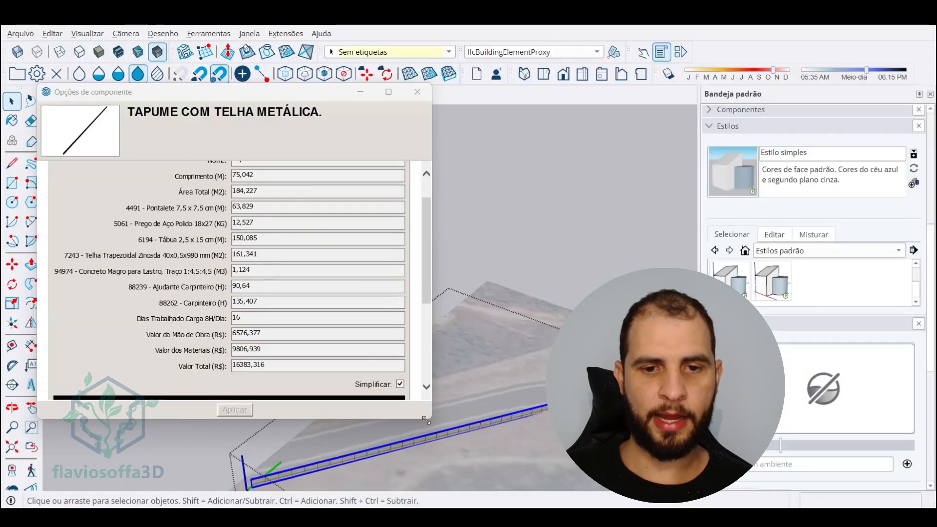
drag(426, 421, 483, 496)
scroll(386, 243, down, 1)
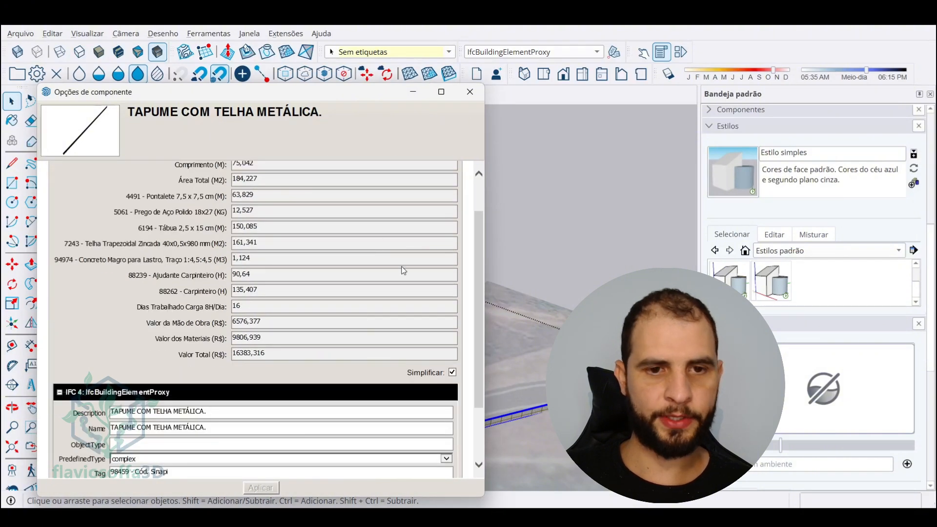
scroll(404, 270, down, 2)
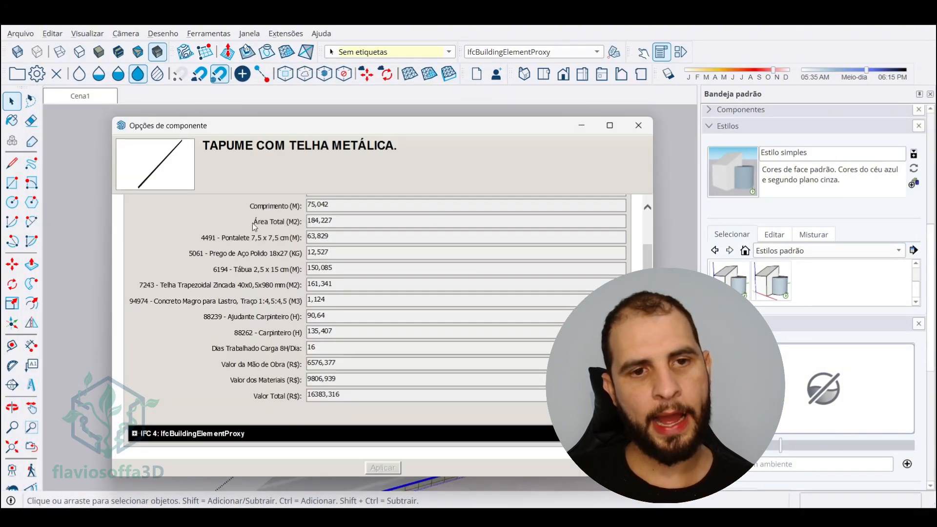
drag(253, 223, 304, 222)
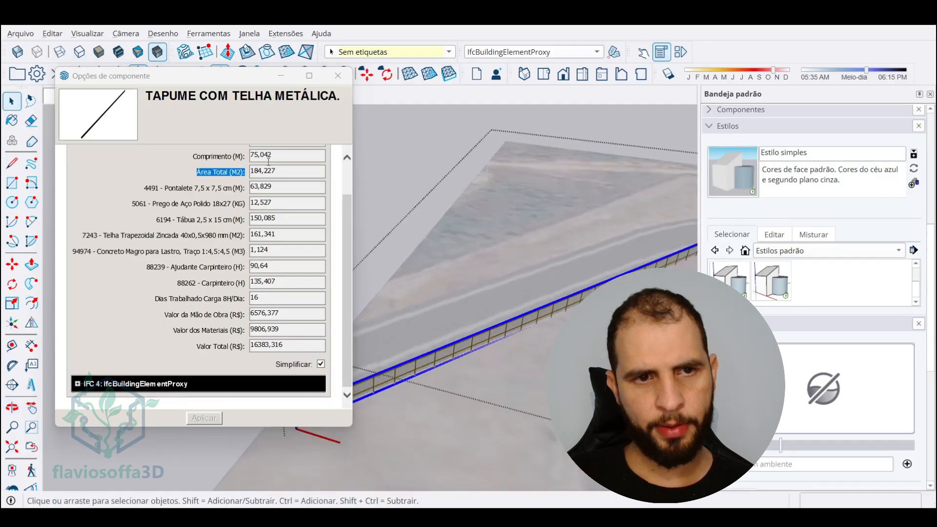
Activate the Tape Measure tool and highlight the fence's Área Total (M2) value in the component options
scroll(454, 391, down, 3)
scroll(452, 419, up, 3)
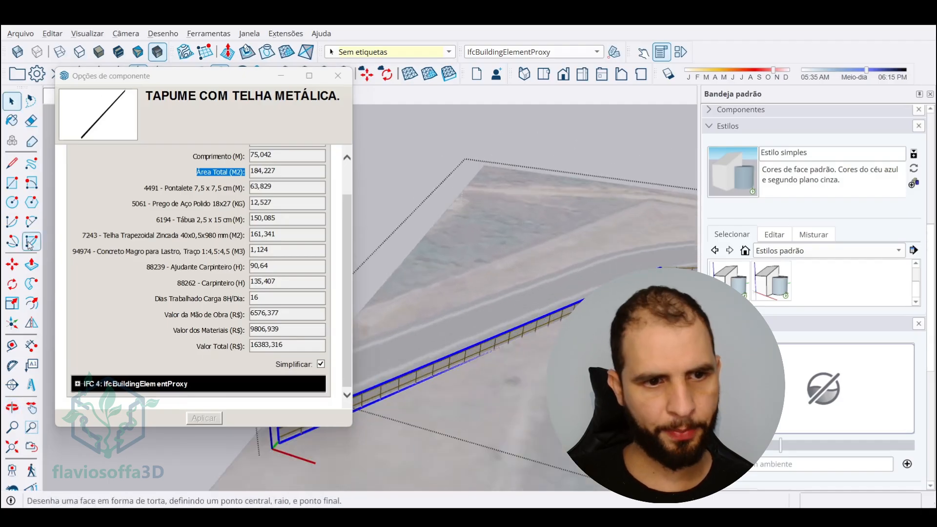
click(12, 345)
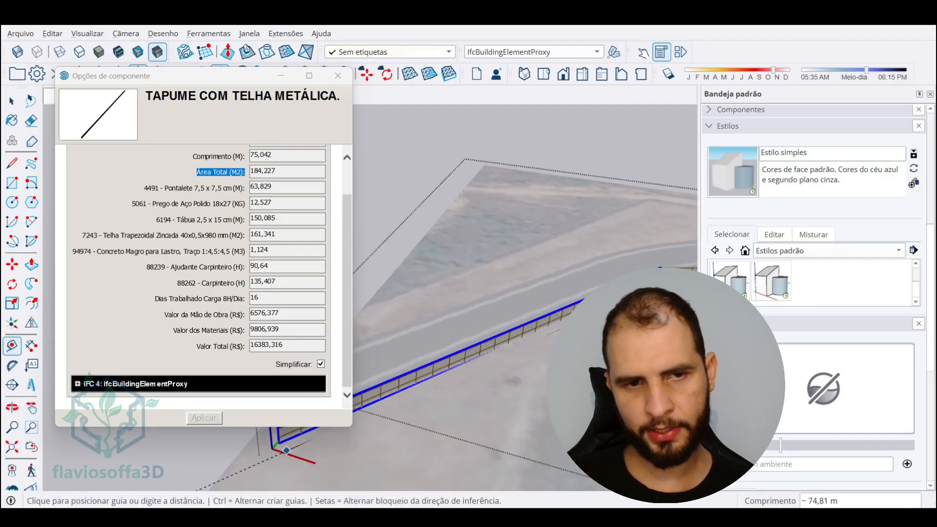
drag(288, 177, 234, 172)
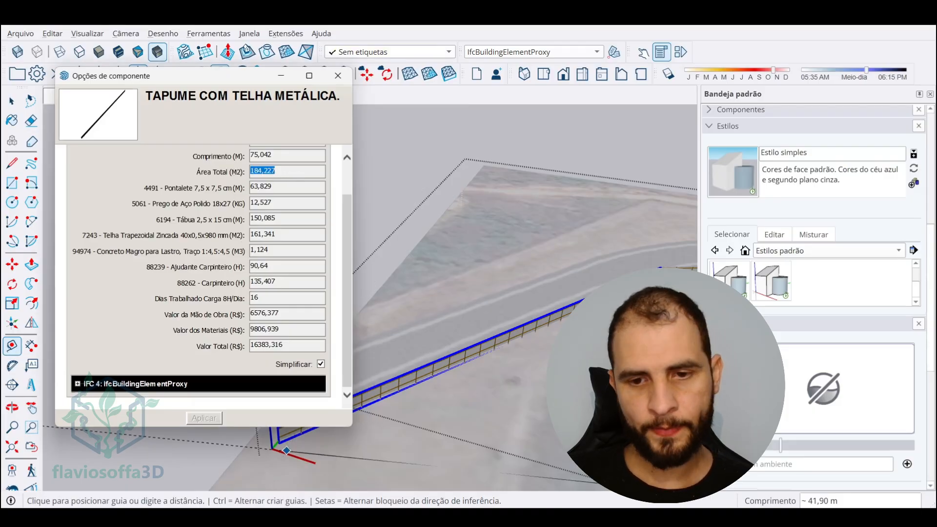
Switch to the SINAPI PDF, find the TOTAL COMPOSIÇÃO amount of composition 98459 on page 271 and copy it
click(561, 518)
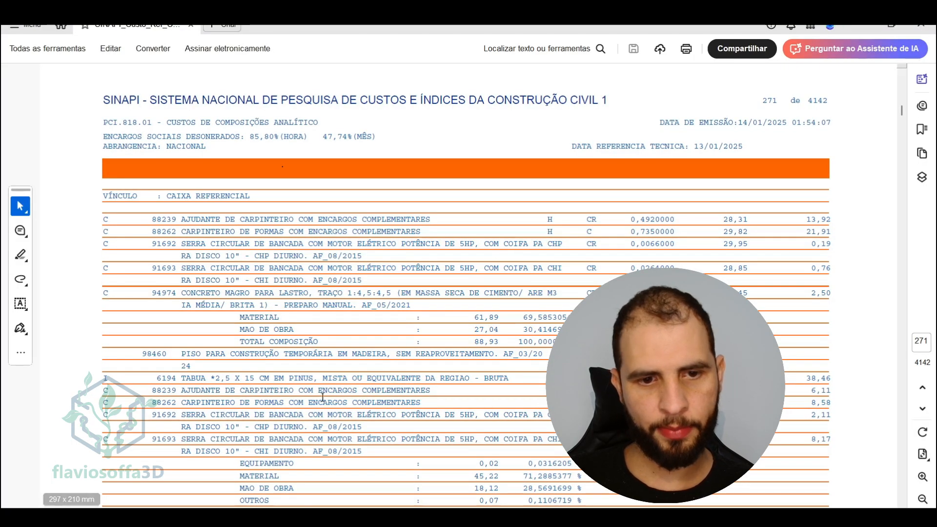
scroll(508, 243, up, 10)
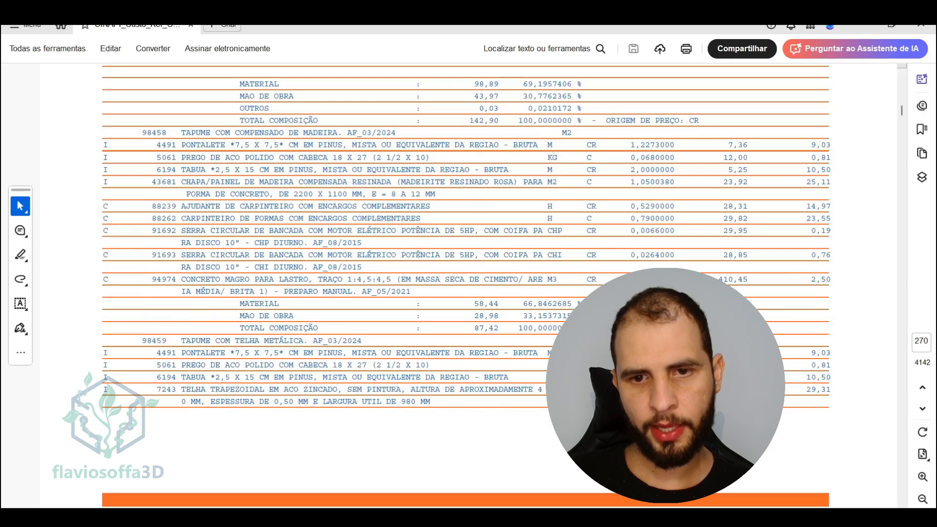
scroll(471, 174, down, 10)
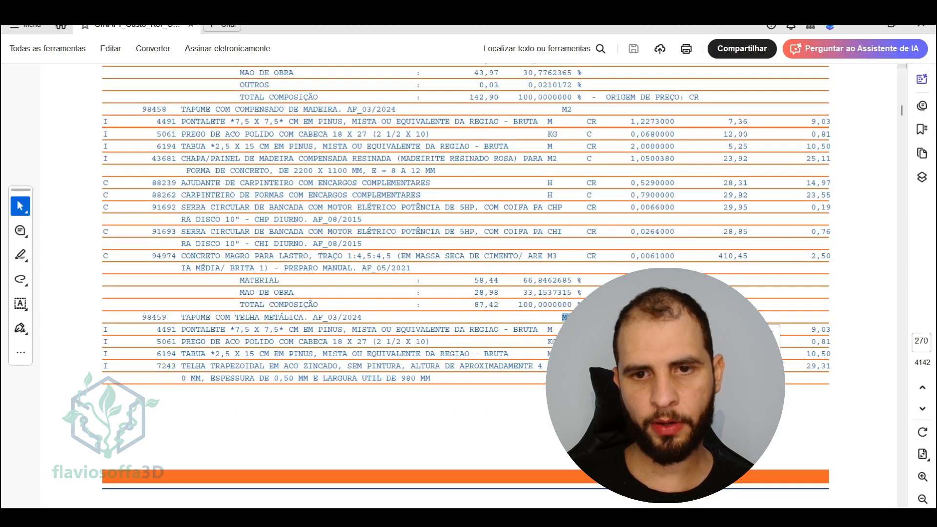
scroll(503, 168, up, 1)
double_click(483, 319)
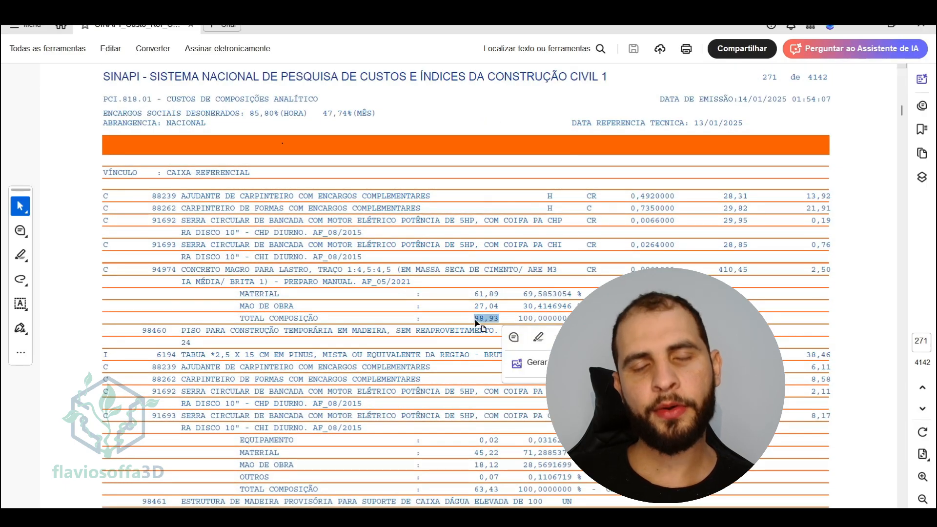
key(ctrl+c)
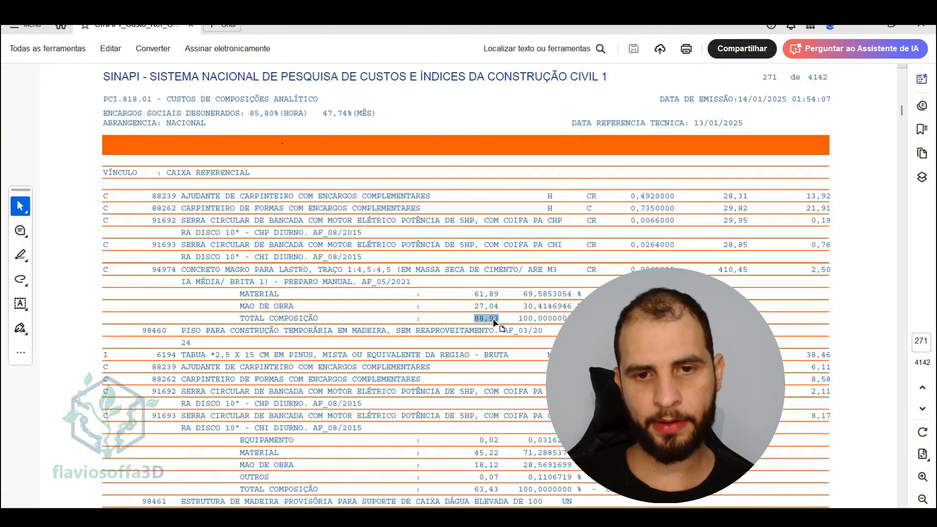
Switch to the calculator, multiply 88,93 by 184,22 and highlight the result
mouse_move(615, 516)
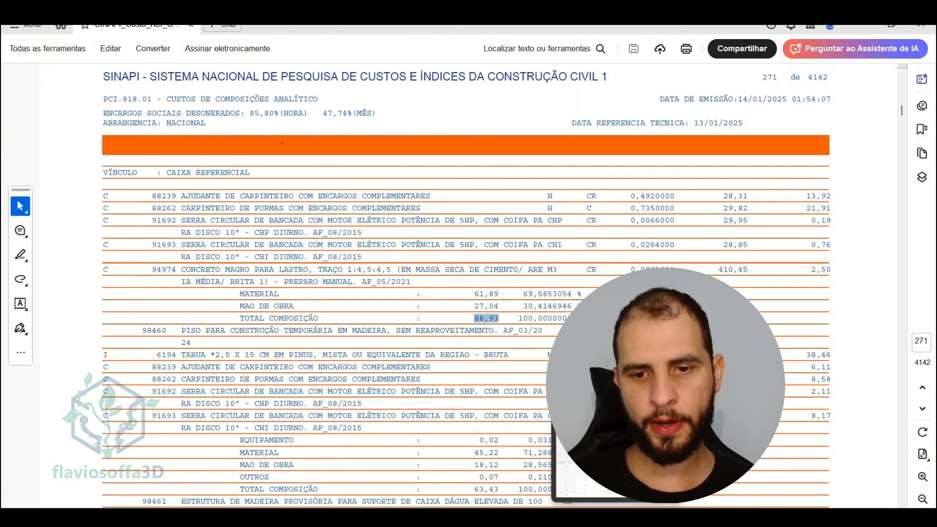
click(615, 464)
text(88)
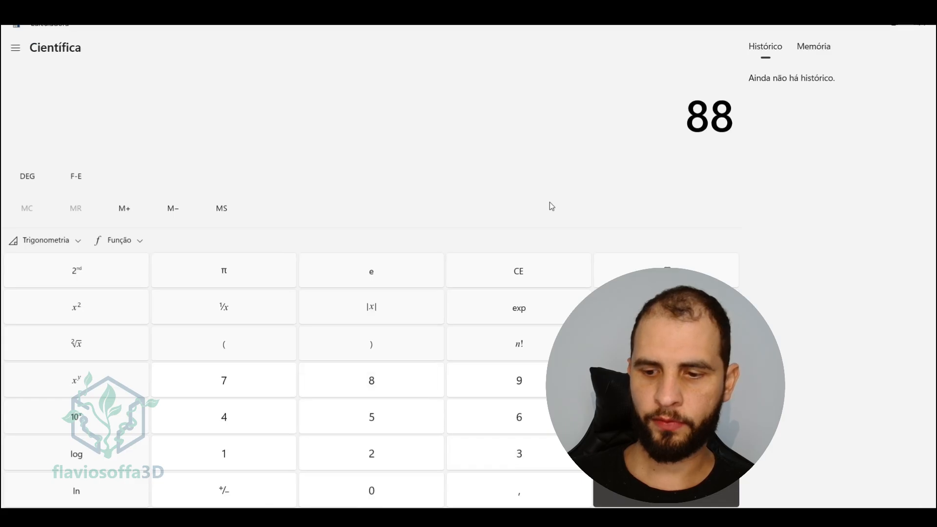
text(,93*184,22)
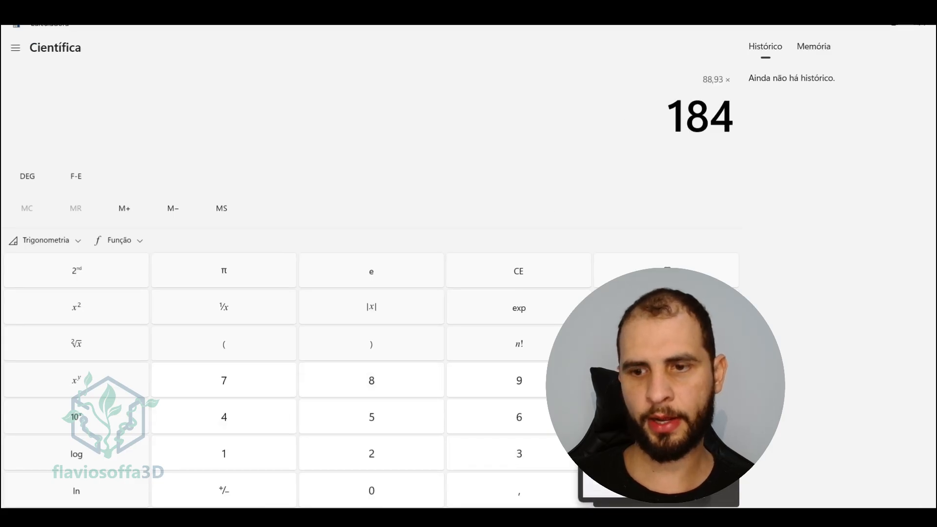
key(Return)
click(666, 490)
drag(498, 112, 685, 117)
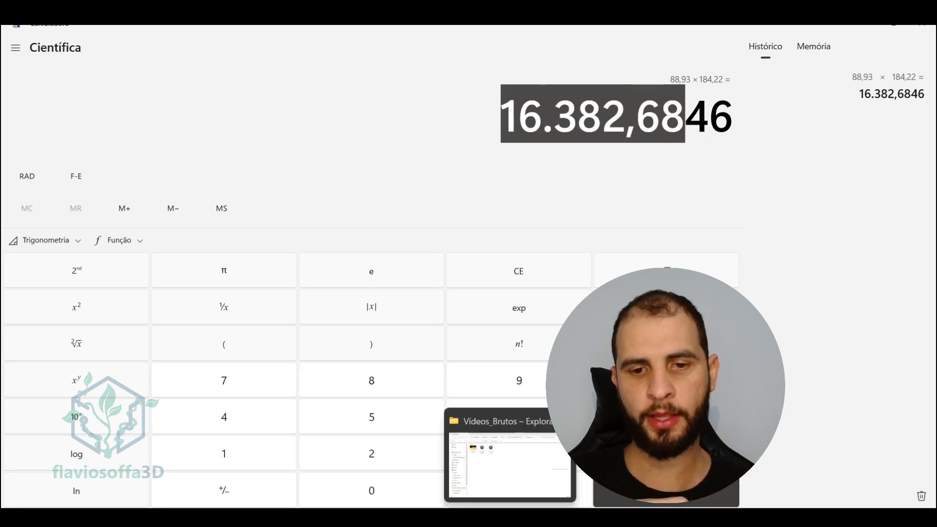
Return to the Terreno_sketchup model and highlight the fence's Valor Total (R$) to compare it with the calculated product
click(476, 518)
scroll(287, 351, down, 1)
click(288, 346)
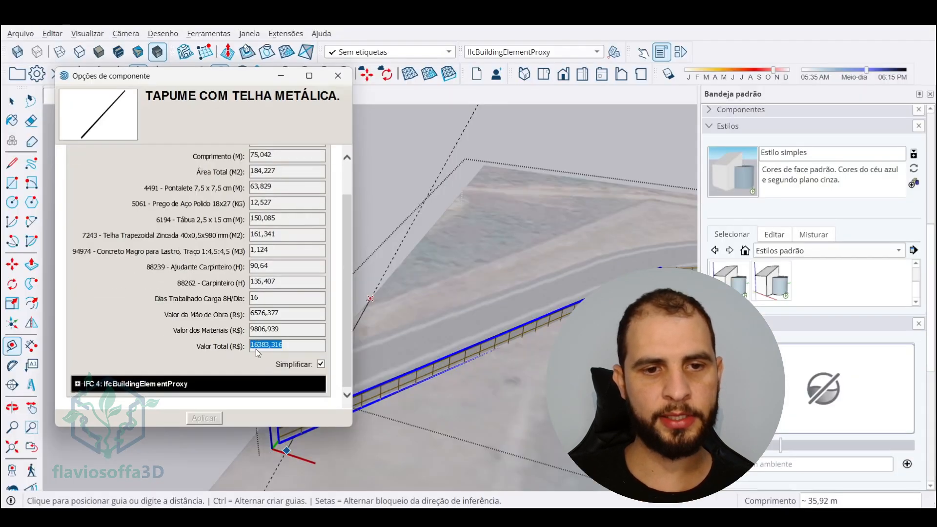
click(505, 517)
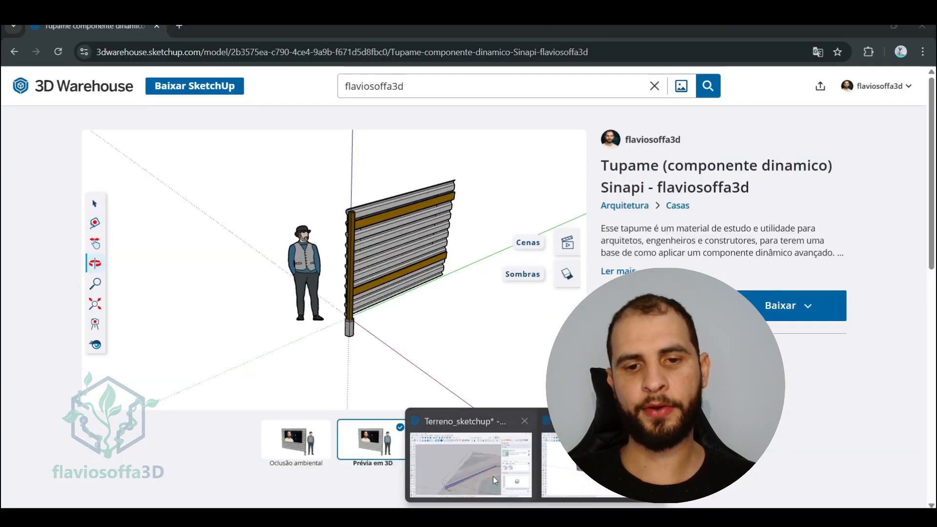
click(471, 469)
Review the fence's material quantities for items 4491 (Pontalete), 6194 (Tábua) and 7243 (Telha Trapezoidal), highlighting their fields
drag(278, 226, 246, 226)
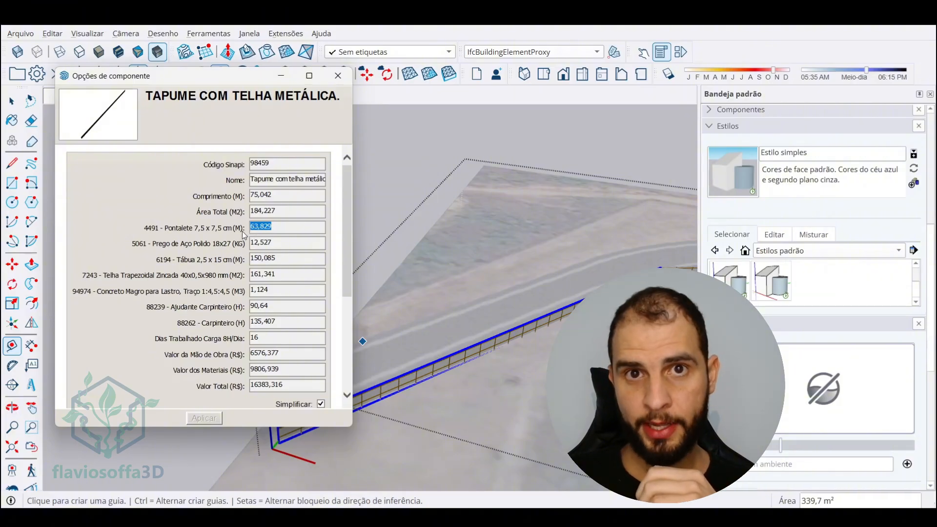
drag(157, 260, 245, 262)
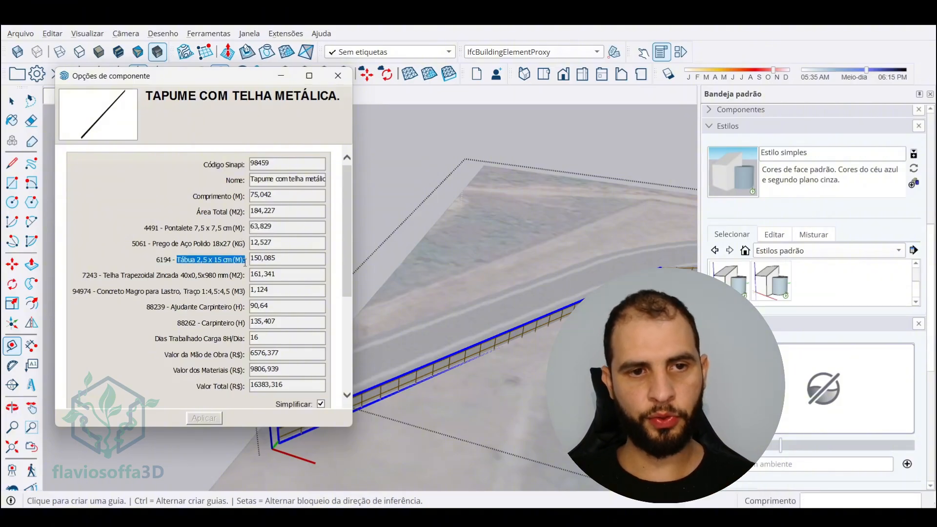
double_click(270, 259)
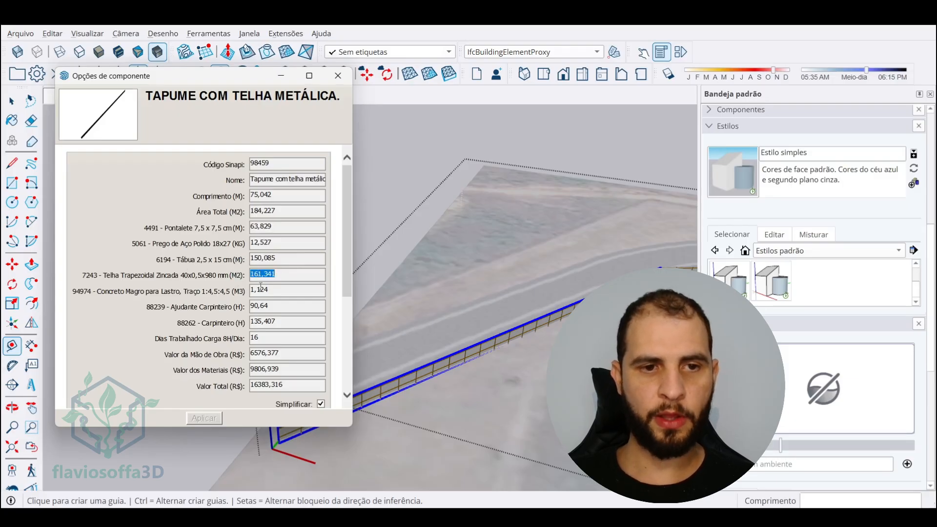
Inspect the concrete bases under the fence posts and highlight the quantity of item 94974 (Concreto Magro)
scroll(369, 464, up, 5)
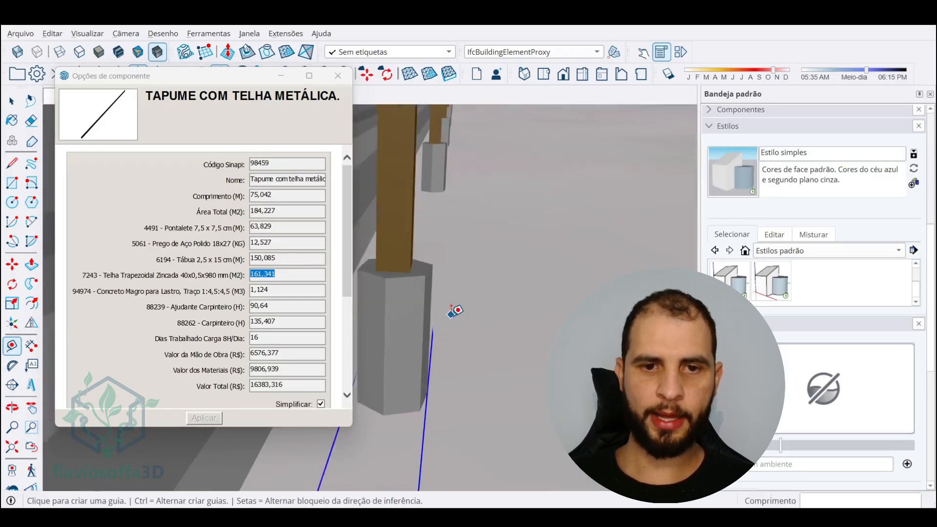
middle_drag(369, 464, 267, 285)
double_click(264, 289)
scroll(492, 317, down, 10)
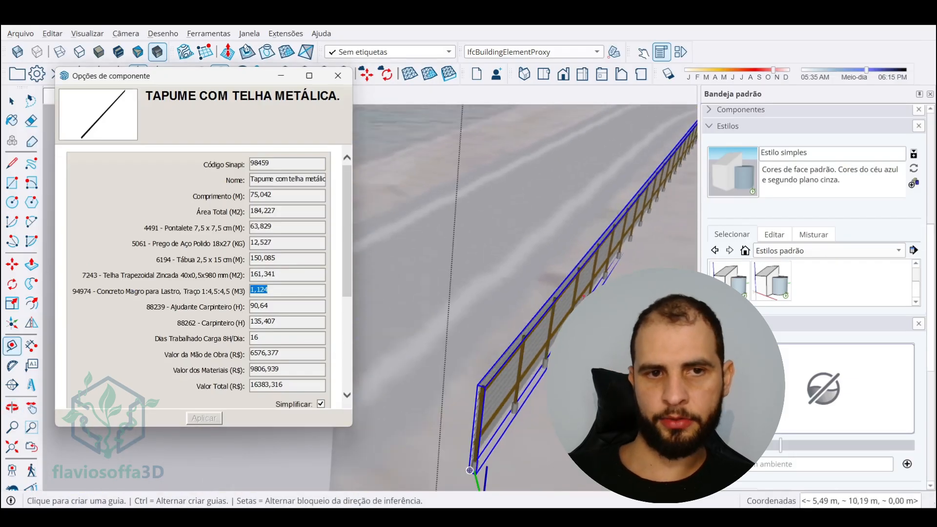
Review the labour hours, highlighting the values of 88239 (Ajudante Carpinteiro) and 88262 (Carpinteiro)
click(296, 303)
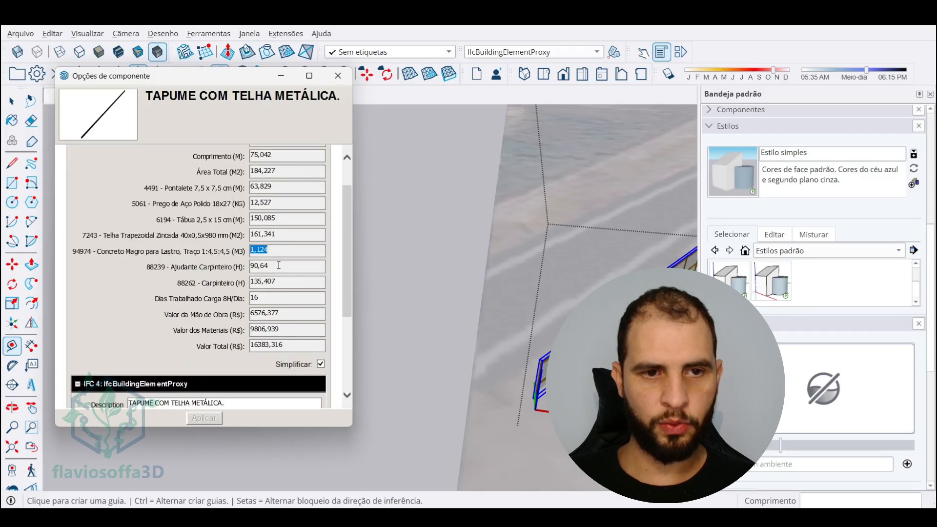
double_click(269, 307)
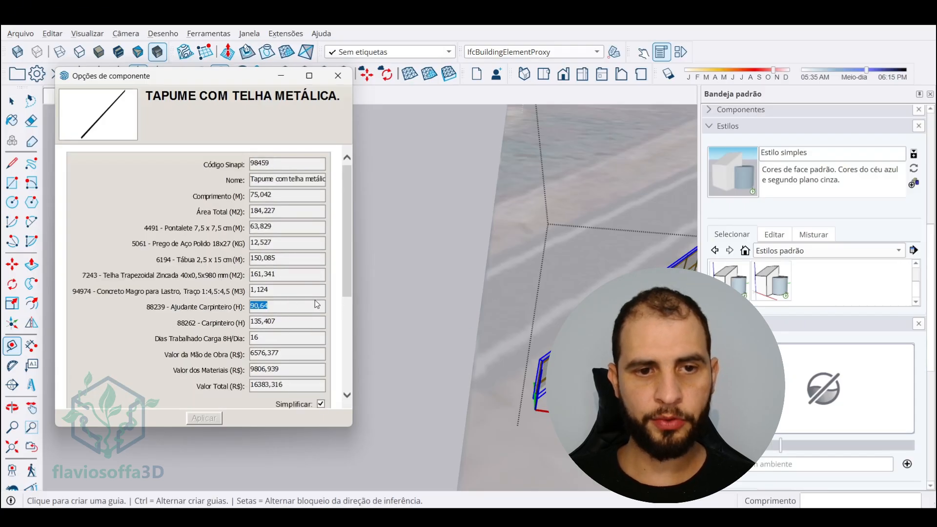
scroll(558, 257, down, 5)
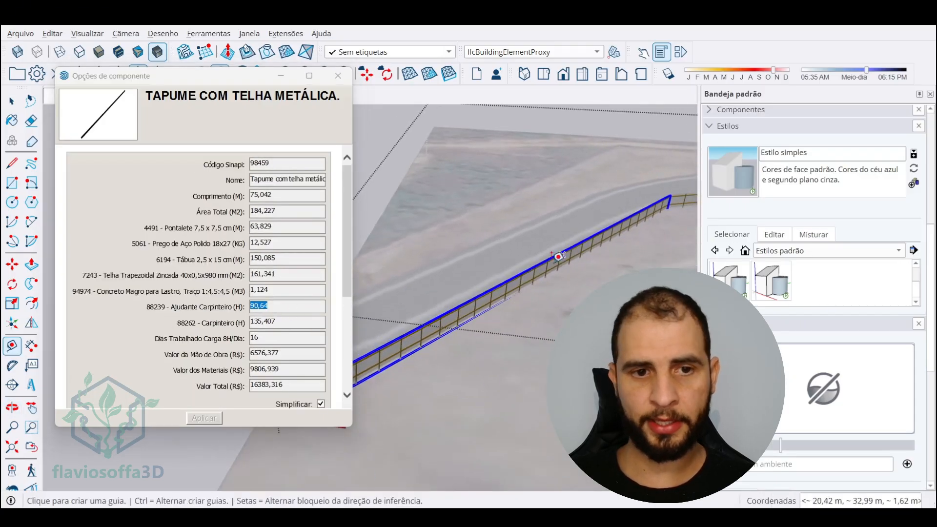
double_click(278, 322)
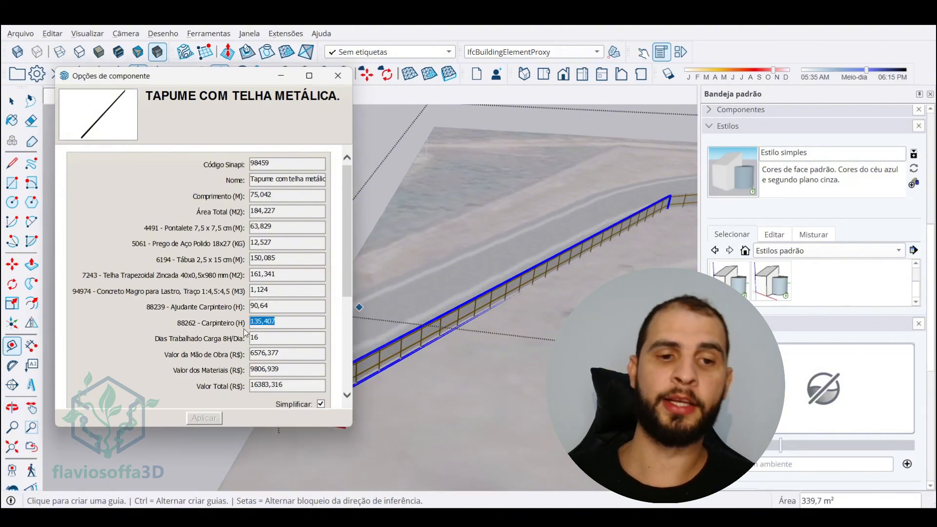
Highlight the Dias Trabalhado Carga 8H/Dia value and compare it with the labour hours and the fence in the model
middle_drag(543, 298, 492, 309)
drag(260, 297, 241, 297)
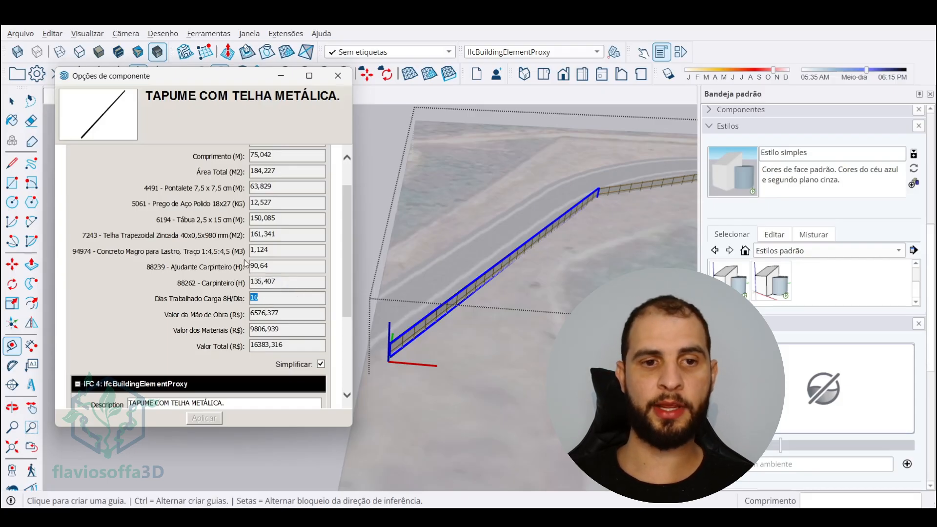
drag(246, 264, 282, 281)
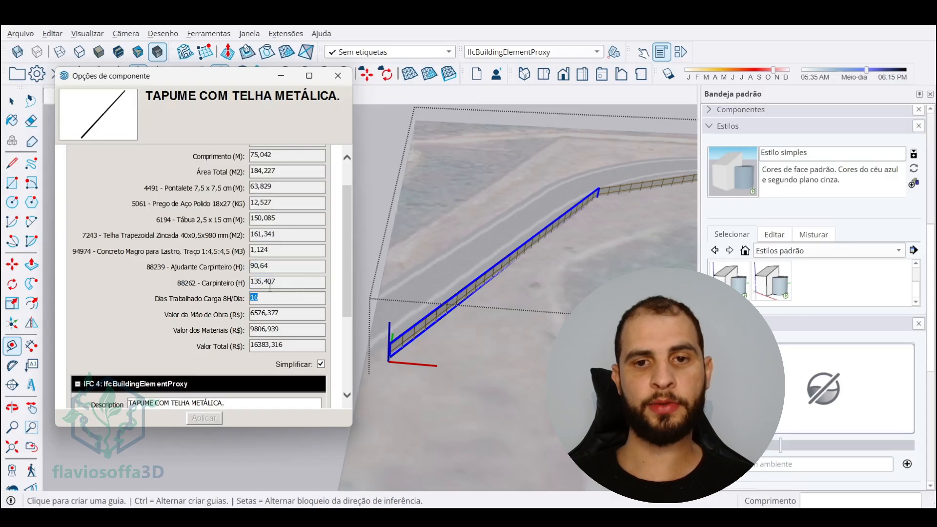
middle_drag(570, 276, 586, 215)
scroll(586, 219, down, 2)
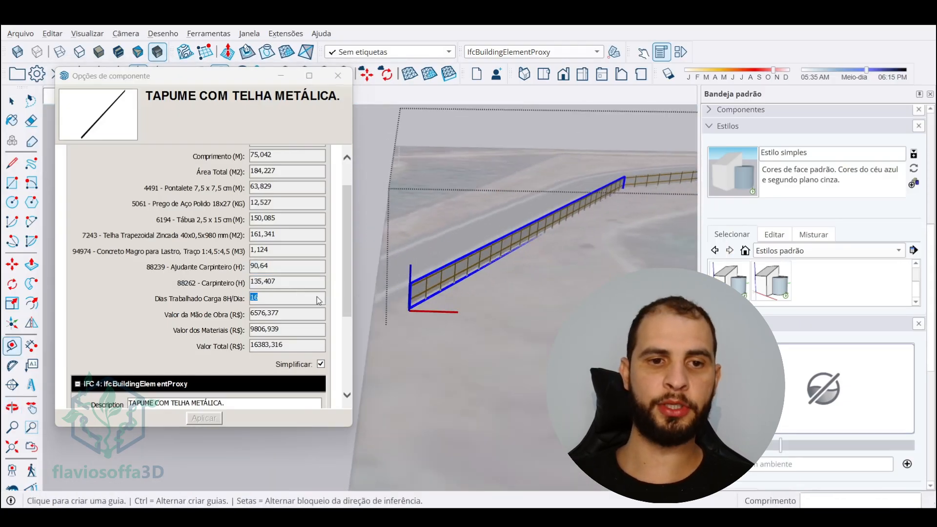
Review the fence's cost values for labour, materials and total, highlighting the Valor Total (R$) field
scroll(283, 315, down, 1)
drag(289, 274, 241, 288)
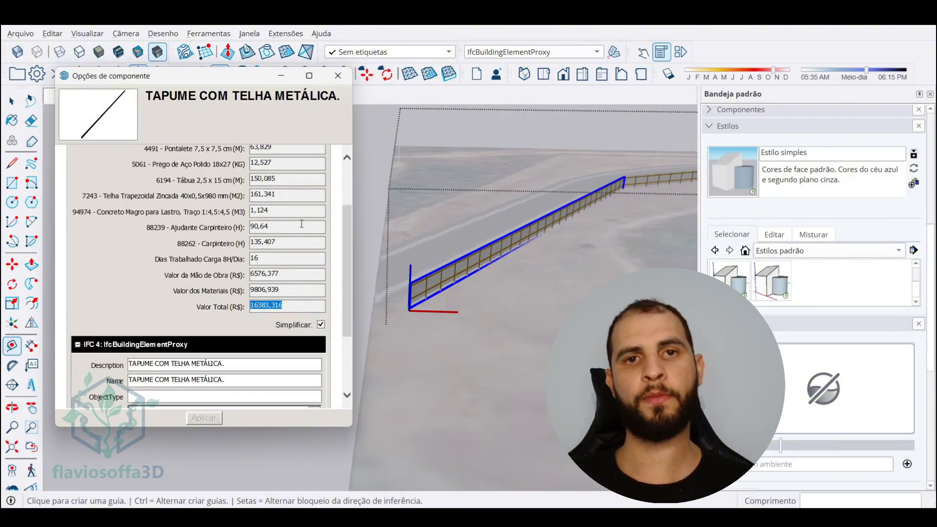
scroll(529, 268, down, 2)
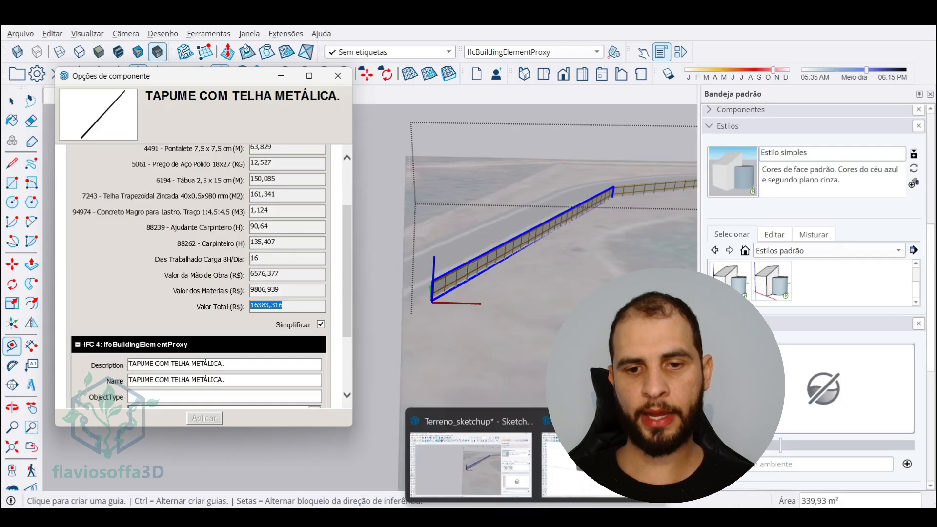
Switch to the other SketchUp window containing the single fence panel beside the human figure and view it up close
click(536, 516)
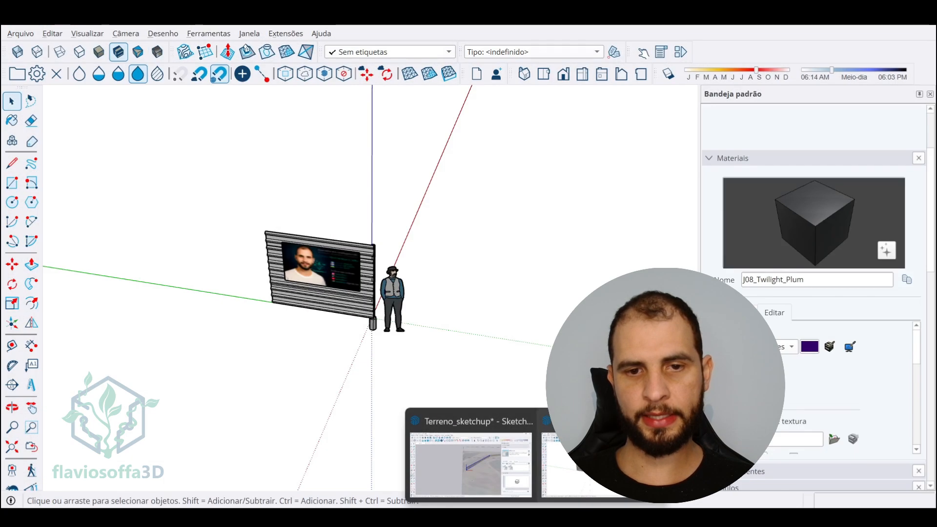
click(577, 465)
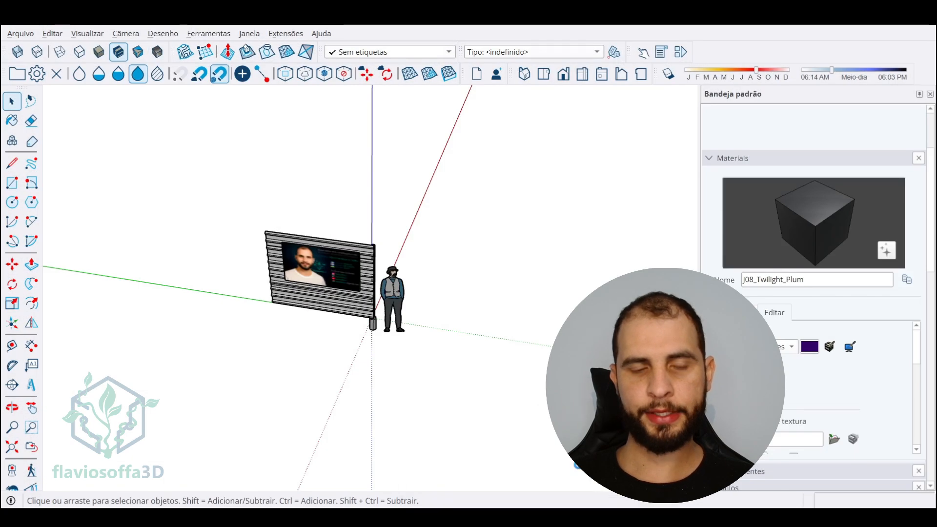
scroll(344, 277, up, 6)
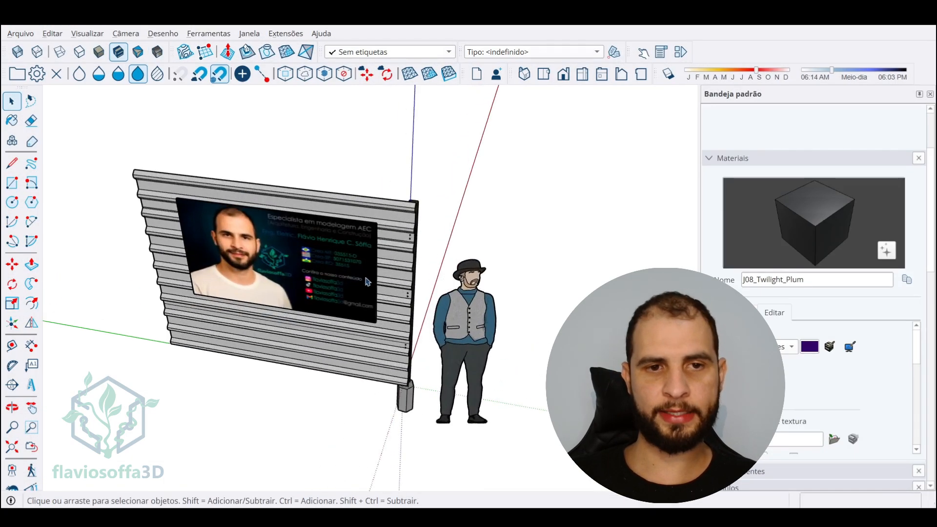
Select the fence panel and scale it along the green axis by about 3,72
middle_drag(366, 282, 468, 294)
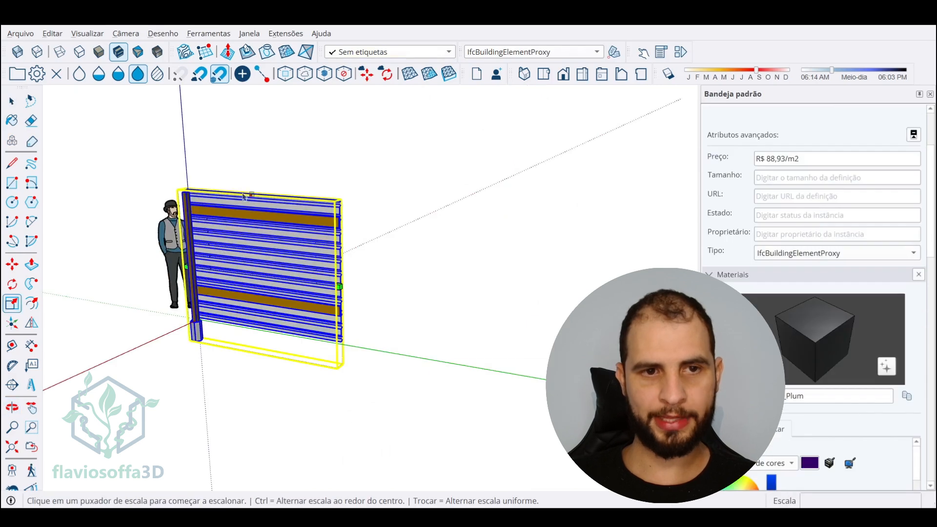
middle_drag(244, 197, 398, 305)
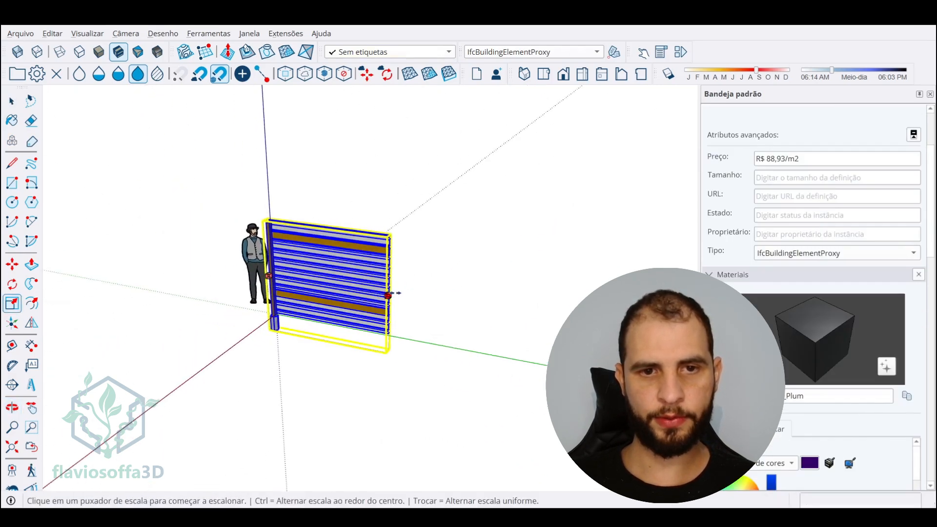
click(393, 294)
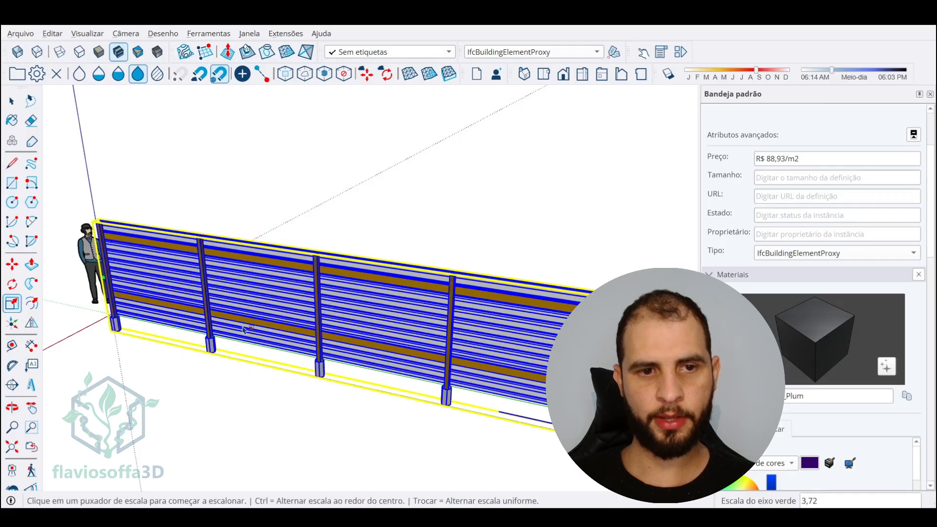
Examine the lengthened fence's posts, metal sheets and fixings from a distance and up close
scroll(243, 331, up, 3)
scroll(244, 331, down, 5)
mouse_move(244, 330)
middle_down()
mouse_move(394, 297)
mouse_move(215, 368)
mouse_move(226, 209)
mouse_move(425, 247)
mouse_move(256, 342)
middle_up()
scroll(342, 311, up, 7)
scroll(341, 311, down, 5)
scroll(222, 211, up, 5)
scroll(223, 211, down, 5)
scroll(255, 341, up, 5)
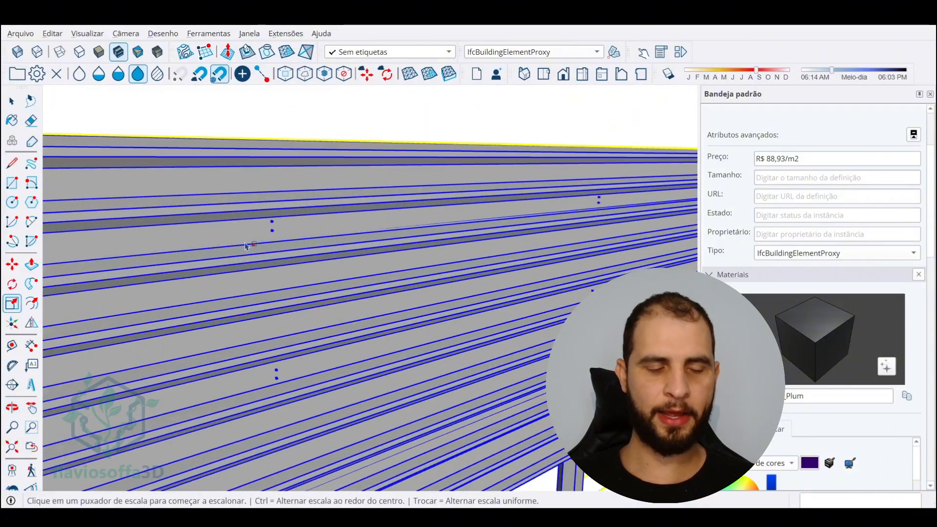
Examine the small fixings protruding from the metal sheets up close and from a distance
scroll(246, 246, down, 5)
middle_drag(245, 247, 332, 230)
scroll(334, 226, up, 3)
scroll(337, 224, down, 2)
scroll(337, 224, up, 5)
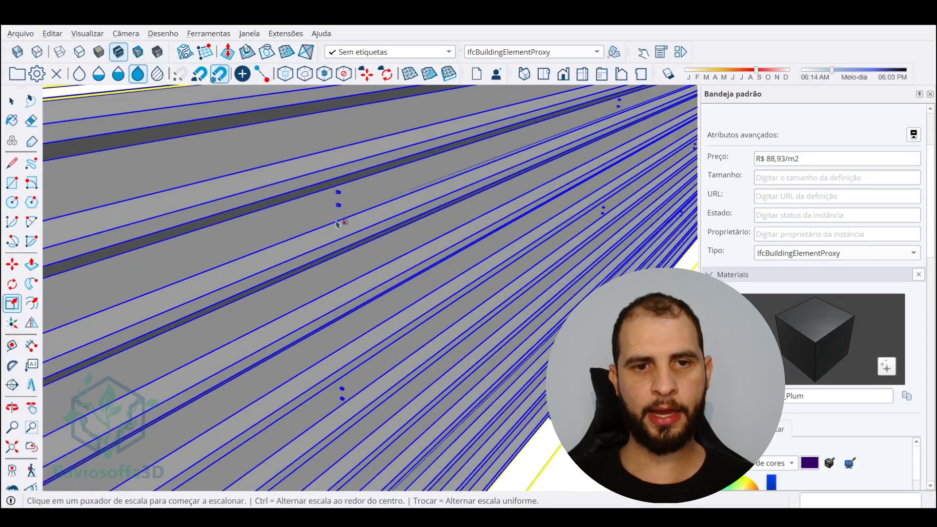
scroll(338, 224, up, 6)
scroll(334, 207, down, 3)
scroll(333, 201, up, 4)
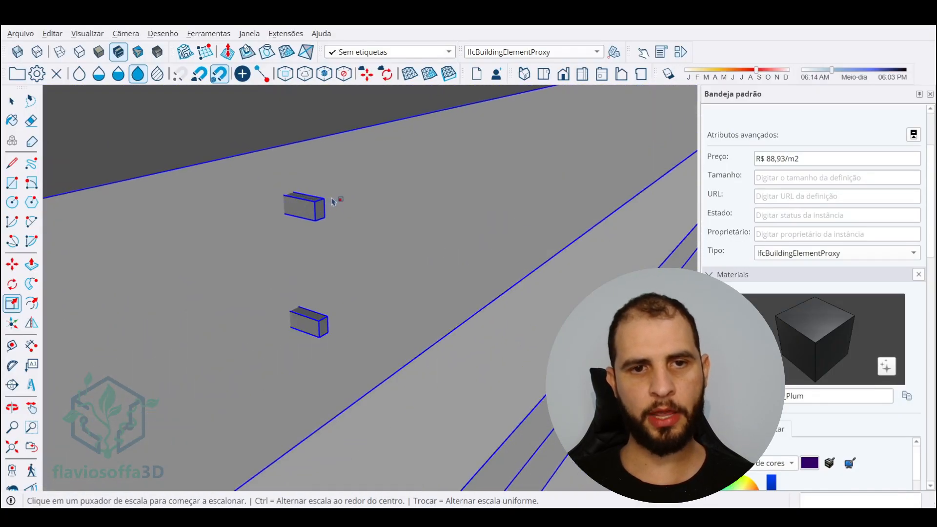
scroll(332, 202, up, 3)
scroll(345, 262, down, 10)
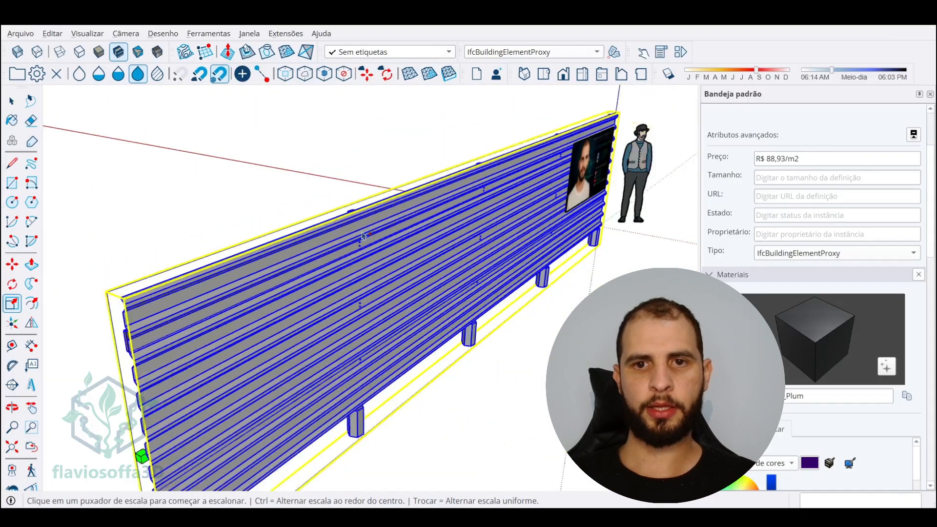
Shorten the fence by scaling it along the green axis to about 0,35
scroll(362, 236, down, 5)
middle_drag(363, 236, 632, 279)
click(622, 330)
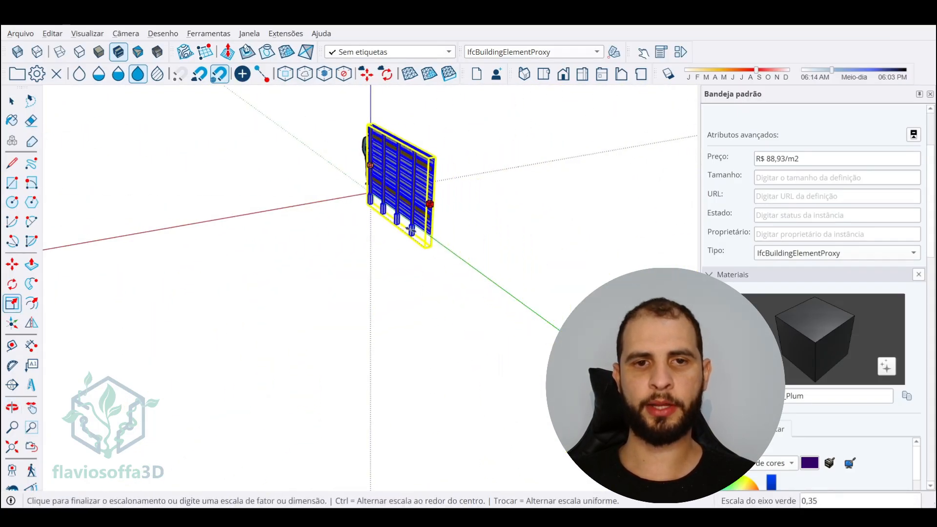
key(Escape)
scroll(398, 162, up, 6)
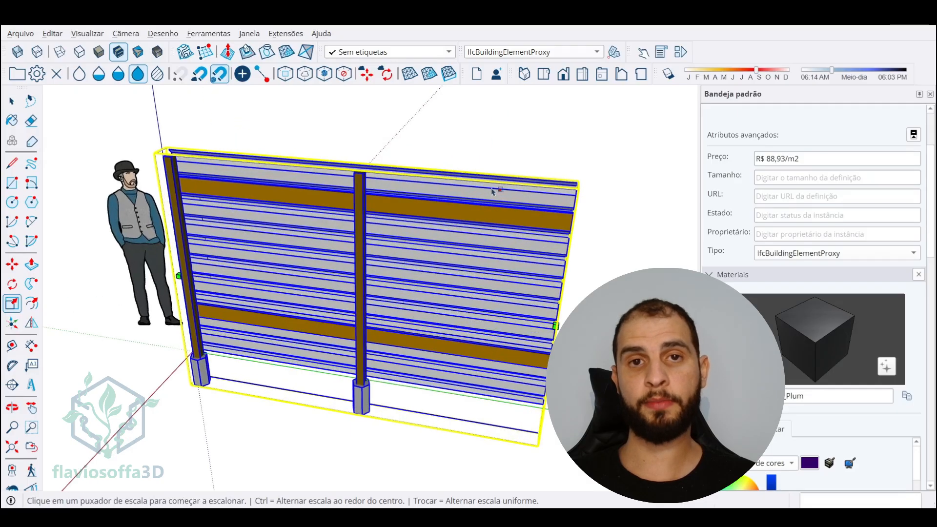
Stretch the shortened fence along the green axis by about 1,86
scroll(493, 191, up, 3)
scroll(472, 222, down, 5)
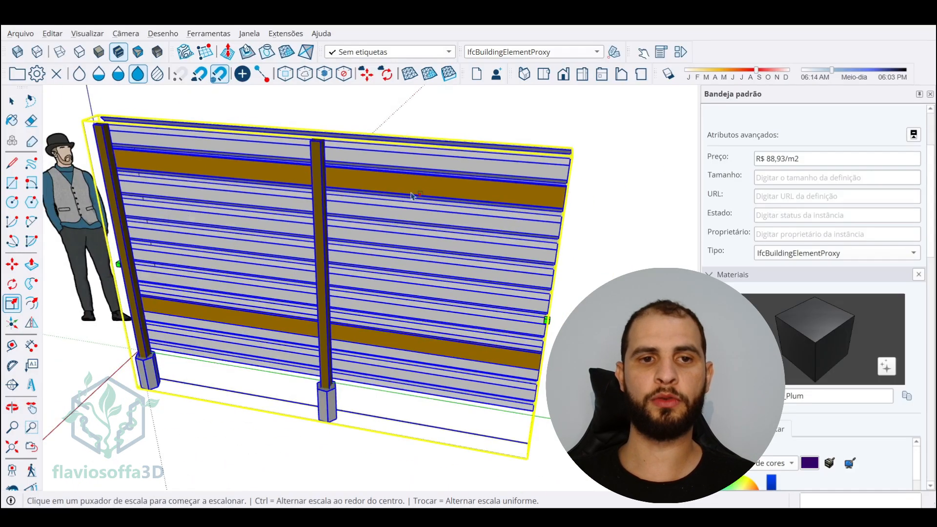
middle_drag(472, 222, 539, 197)
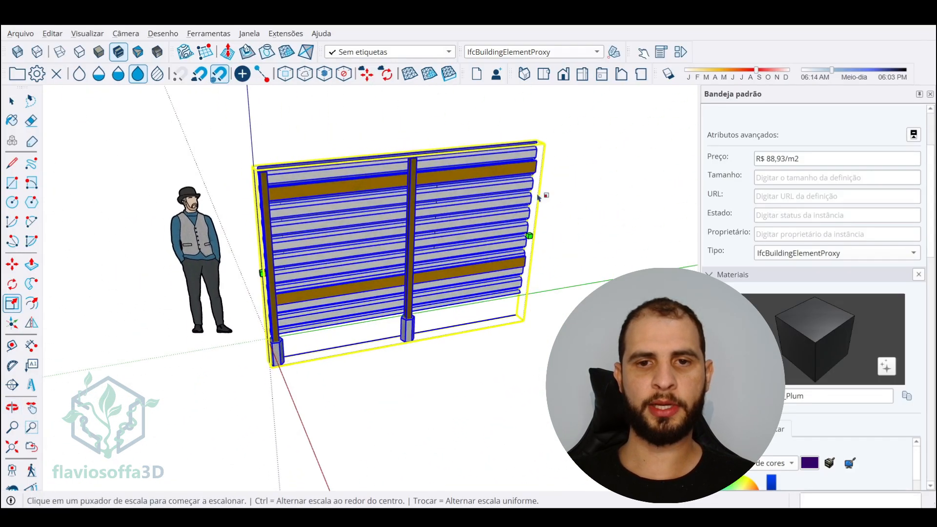
drag(530, 236, 501, 244)
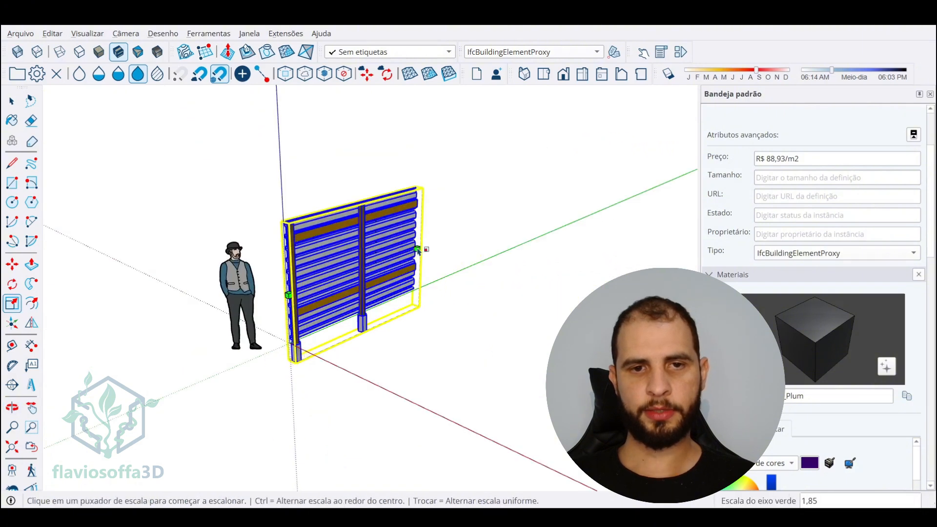
drag(417, 249, 501, 248)
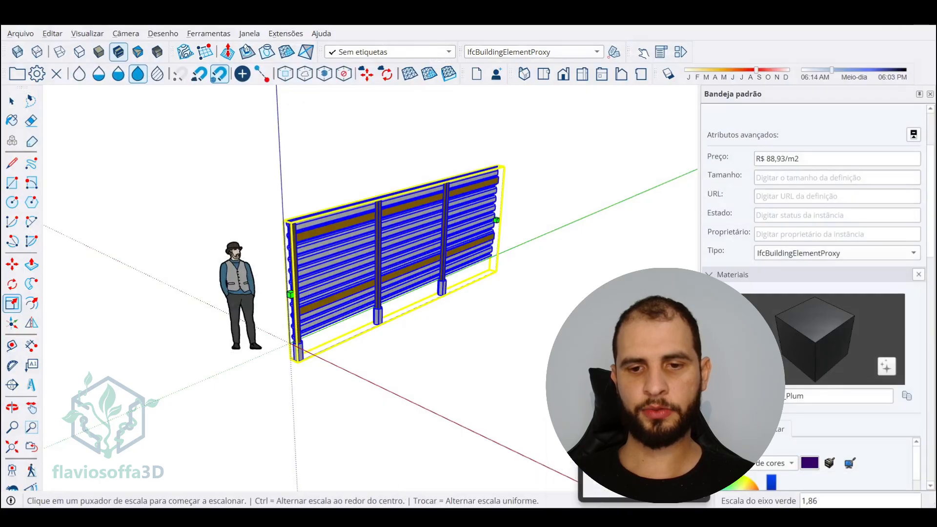
Switch to the fence's 3D Warehouse page in the browser and inspect the model and its sign in the 3D preview
click(639, 517)
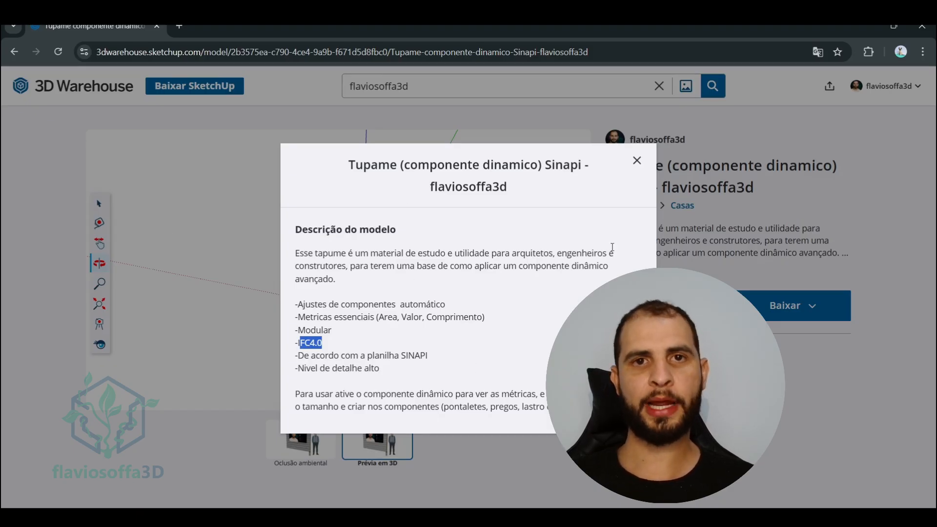
click(637, 161)
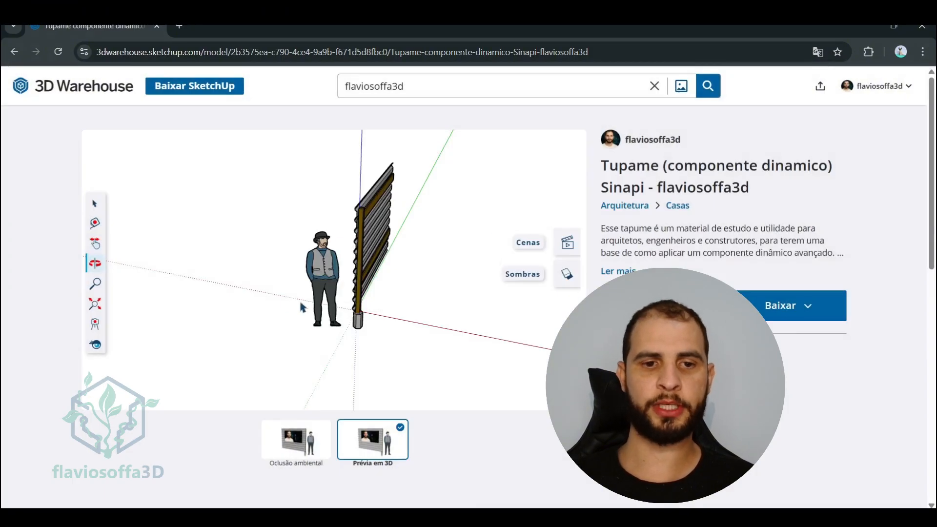
drag(305, 309, 425, 288)
drag(293, 246, 378, 261)
scroll(335, 262, up, 6)
drag(266, 260, 320, 277)
shift+middle_drag(401, 292, 315, 270)
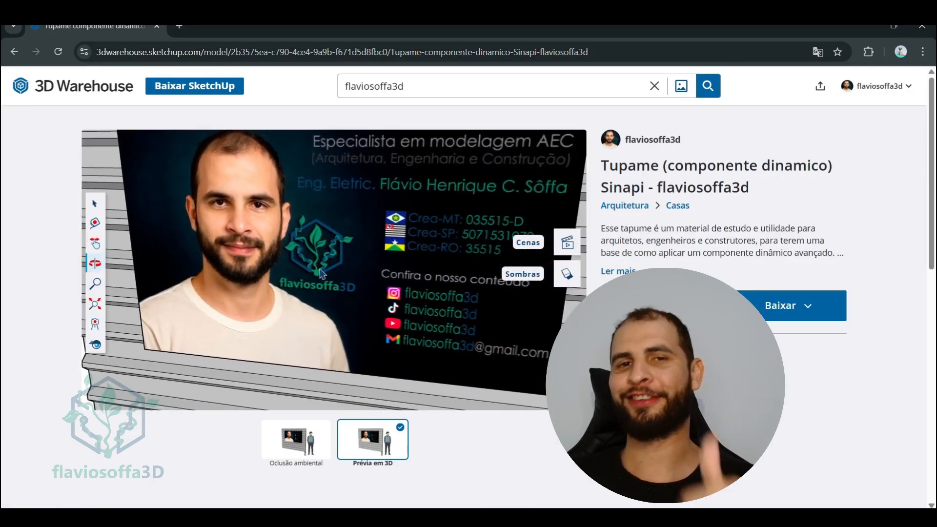
scroll(335, 309, up, 1)
scroll(337, 309, down, 3)
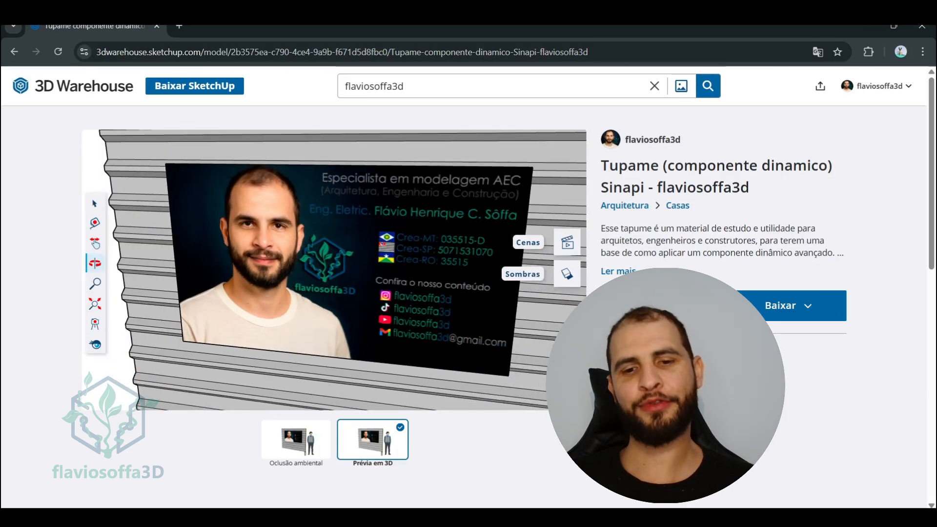
Switch back to SketchUp and view the stretched fence from its post side
mouse_move(541, 518)
click(554, 482)
scroll(464, 311, down, 3)
shift+middle_drag(449, 293, 374, 196)
middle_drag(411, 261, 424, 242)
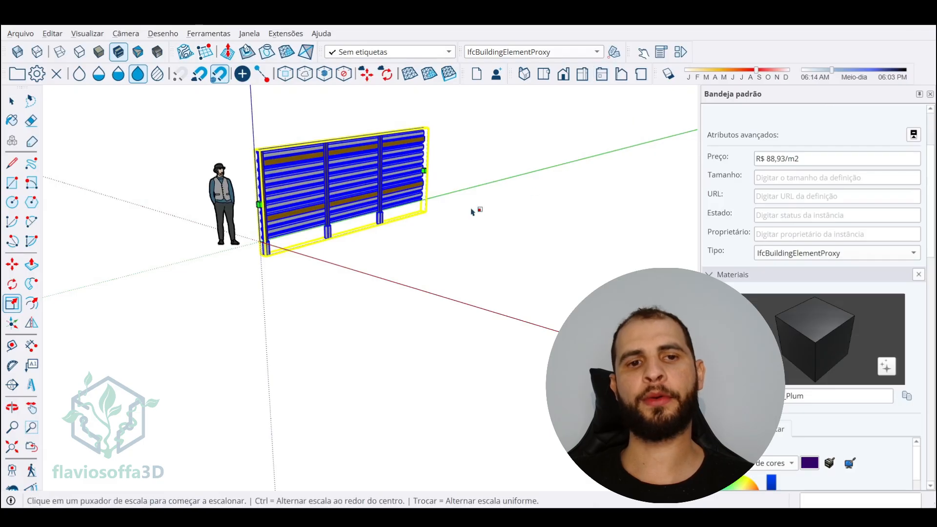
middle_drag(488, 274, 498, 332)
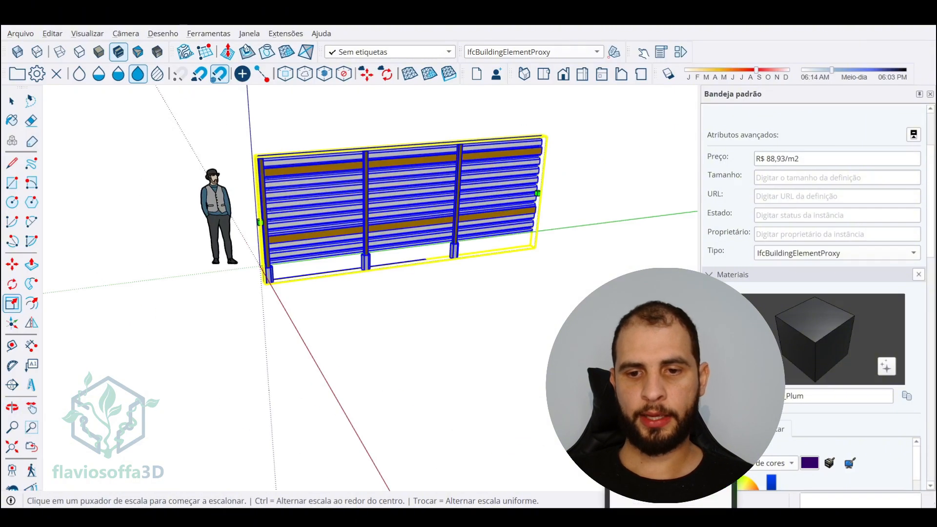
Switch to the SINAPI 98459 text file and highlight its material, labour, equipment and concrete items
click(667, 505)
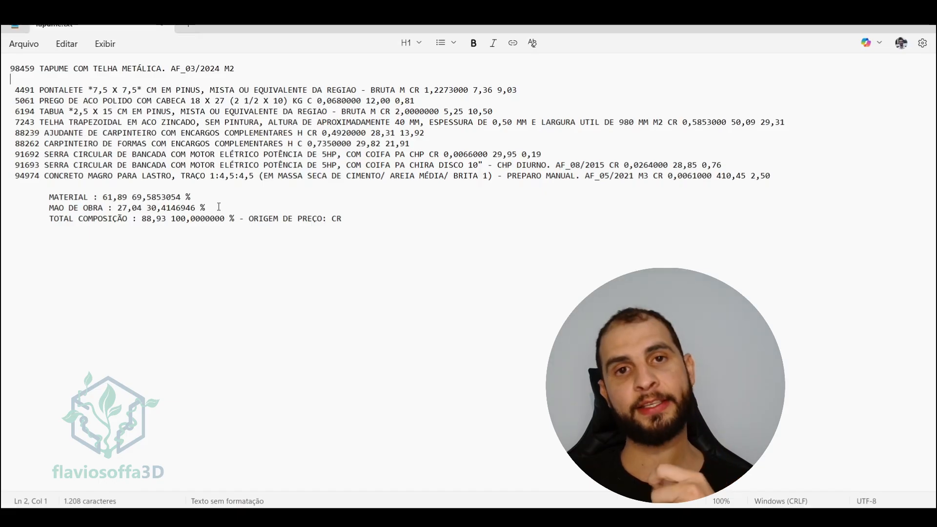
drag(40, 90, 303, 102)
drag(39, 111, 261, 122)
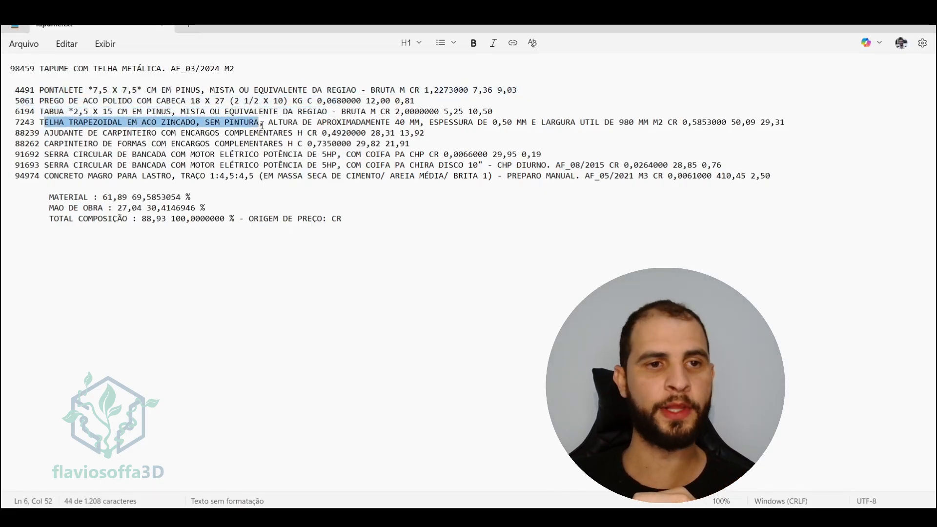
drag(43, 133, 553, 165)
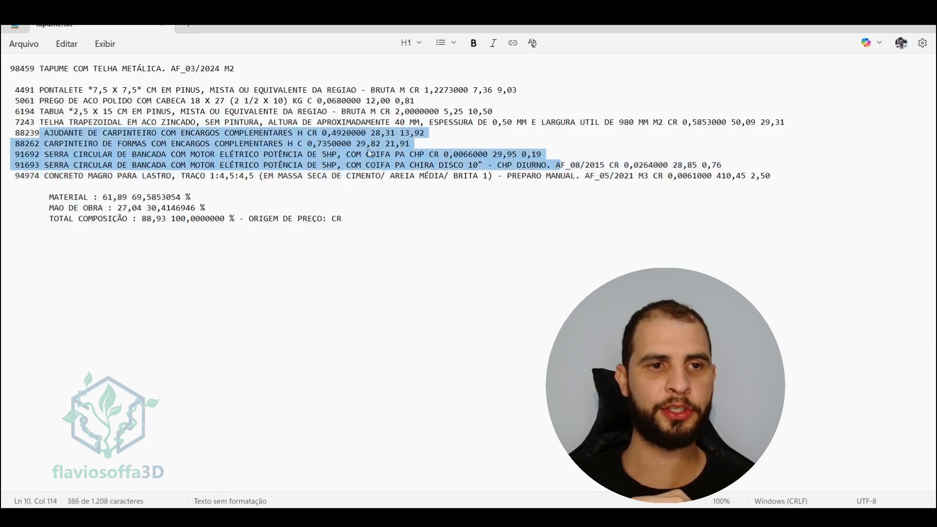
drag(15, 176, 297, 172)
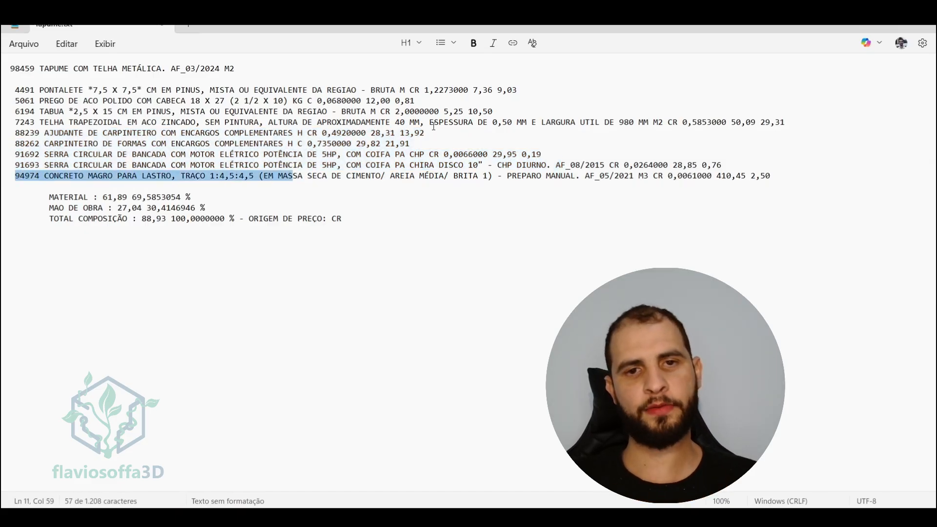
drag(36, 93, 122, 92)
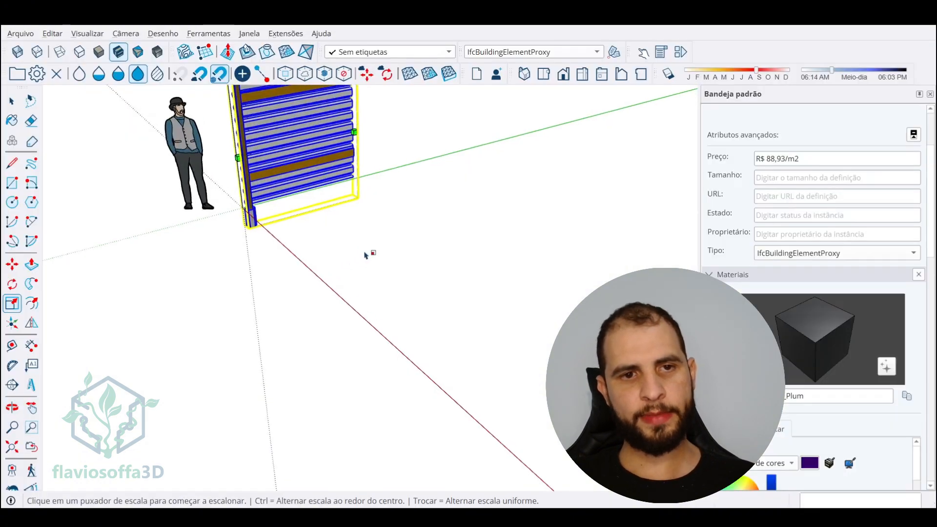
Draw a small six-sided polygon on the ground beside the red axis, away from the fence
key(r)
scroll(340, 291, up, 5)
scroll(364, 286, down, 3)
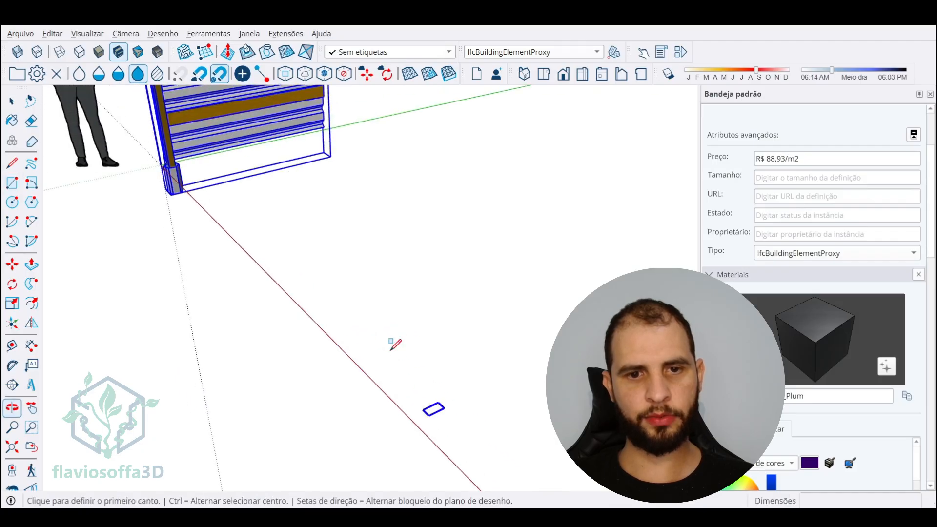
click(31, 202)
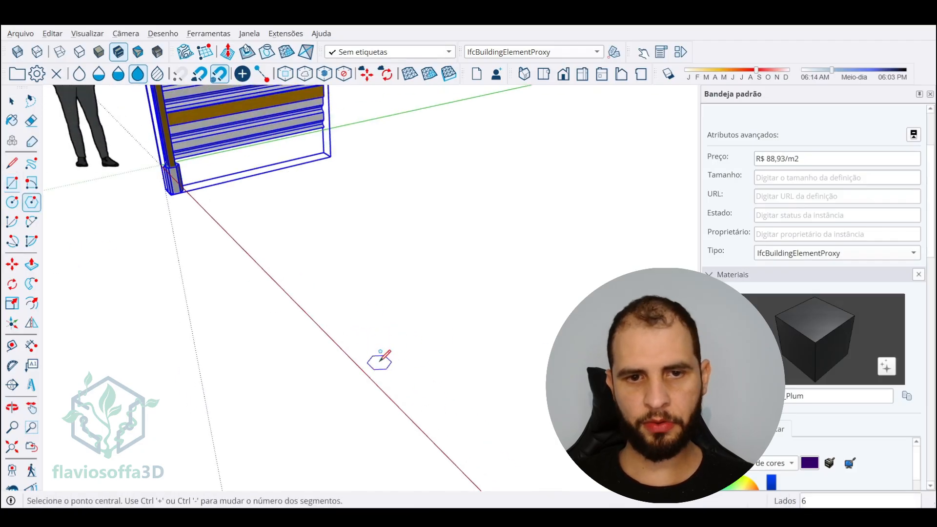
click(375, 364)
click(390, 359)
scroll(332, 369, up, 2)
scroll(430, 372, up, 4)
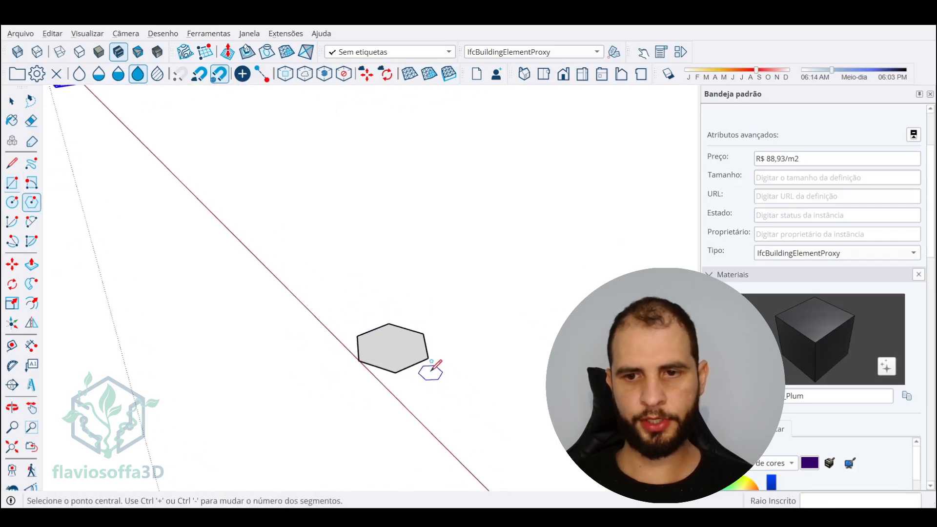
Extrude the hexagon 0,30 m downward with Push/Pull
click(32, 265)
click(368, 362)
scroll(364, 230, down, 4)
middle_drag(362, 228, 341, 163)
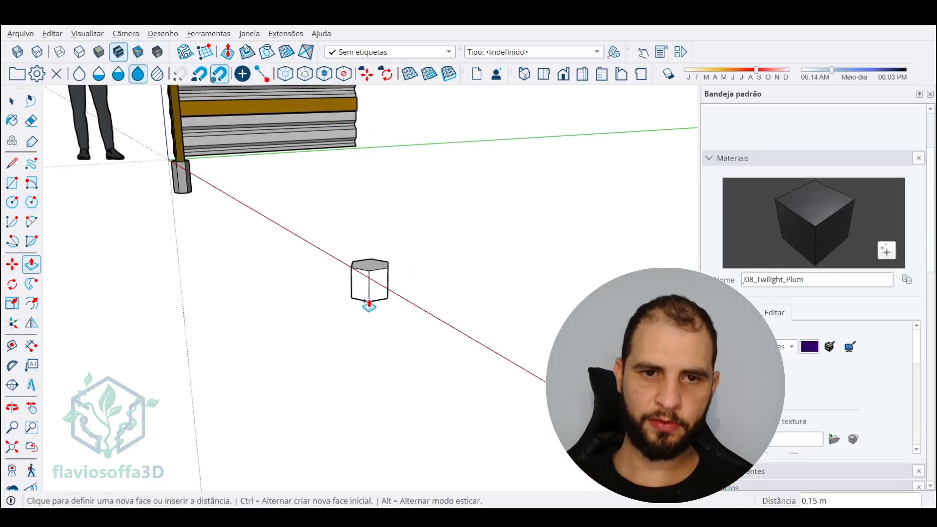
key(Return)
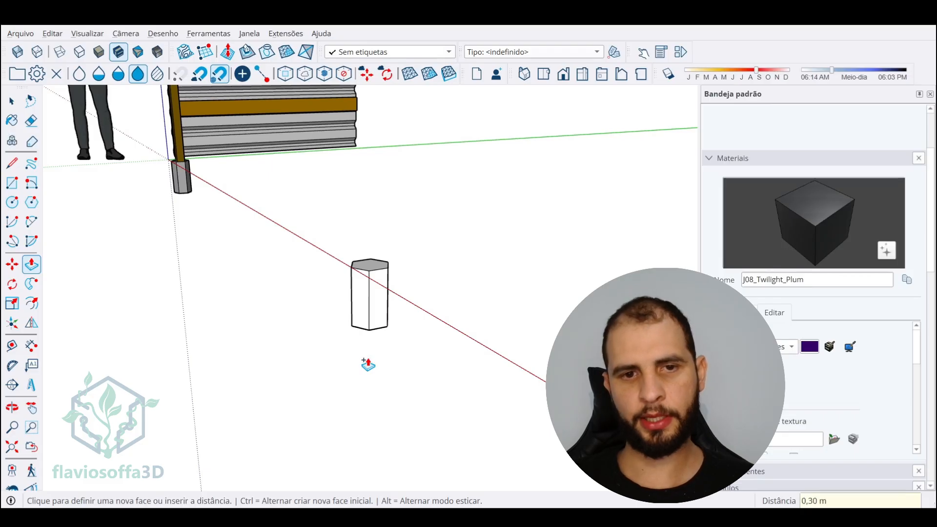
Select the whole hexagonal prism and start creating a component from it
middle_drag(367, 365, 498, 320)
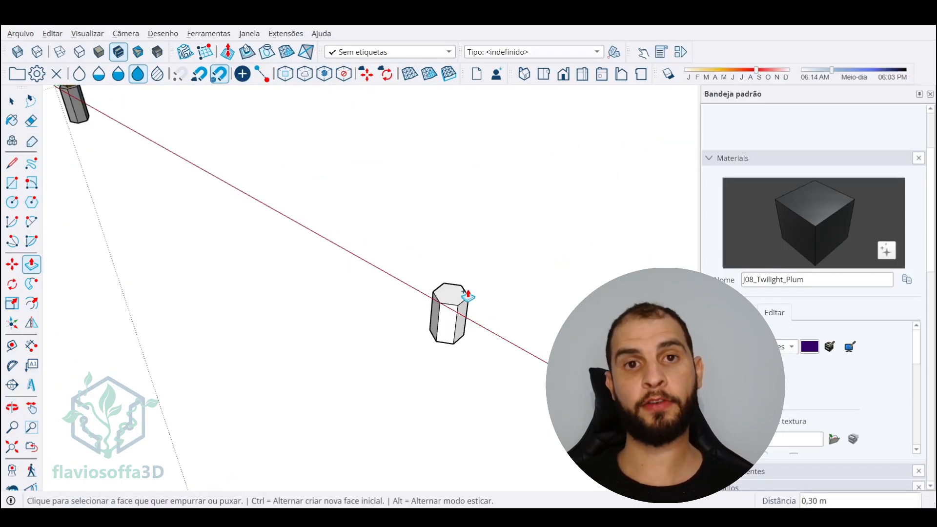
scroll(462, 287, down, 3)
middle_drag(462, 287, 505, 314)
key(space)
triple_click(479, 312)
right_click(479, 313)
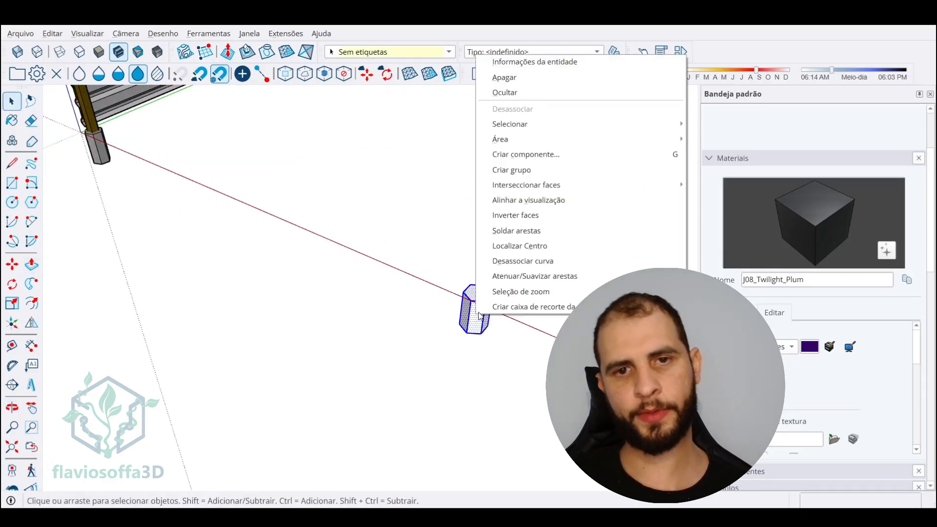
click(559, 155)
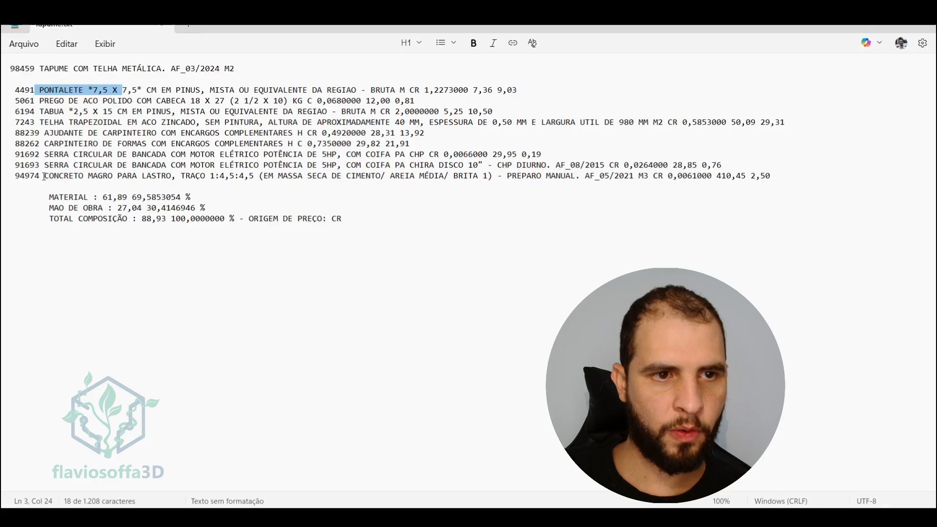
Name the component definition Concreto_Magro_Lastro and set its description to 94974 - Cód. Sinapi
drag(44, 177, 260, 177)
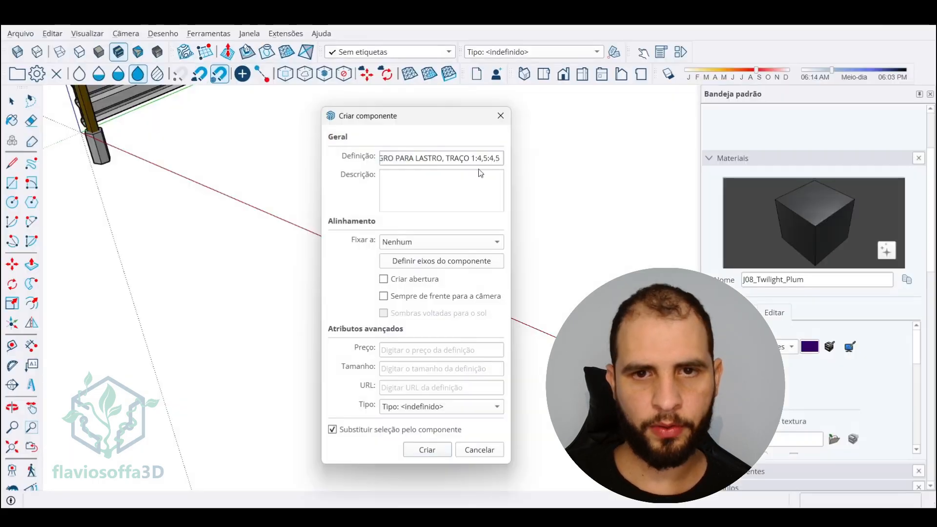
drag(500, 158, 343, 164)
text(Concreto_M)
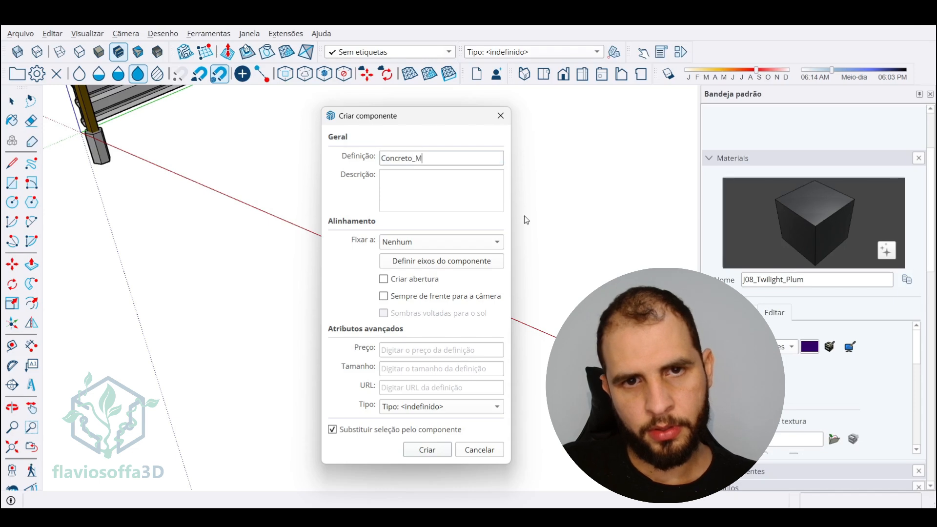
key(BackSpace)
text(Magro_Lastro)
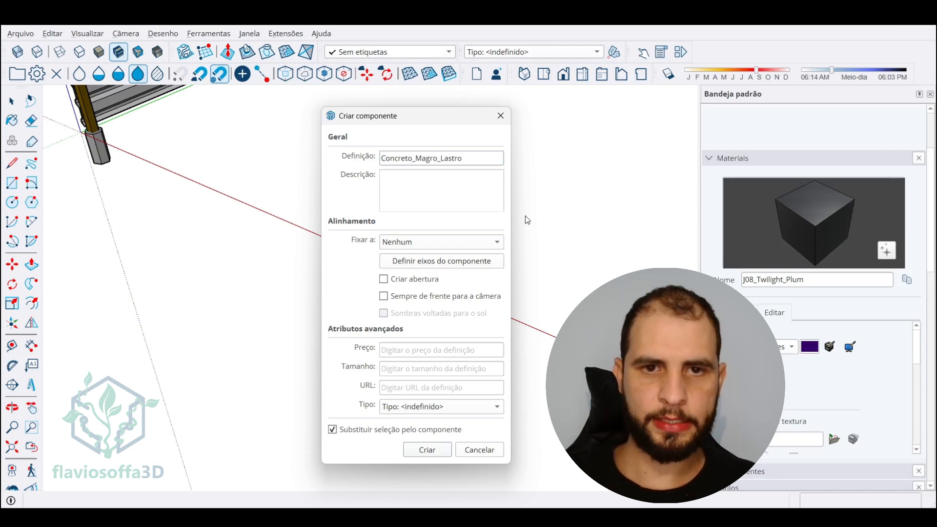
click(447, 183)
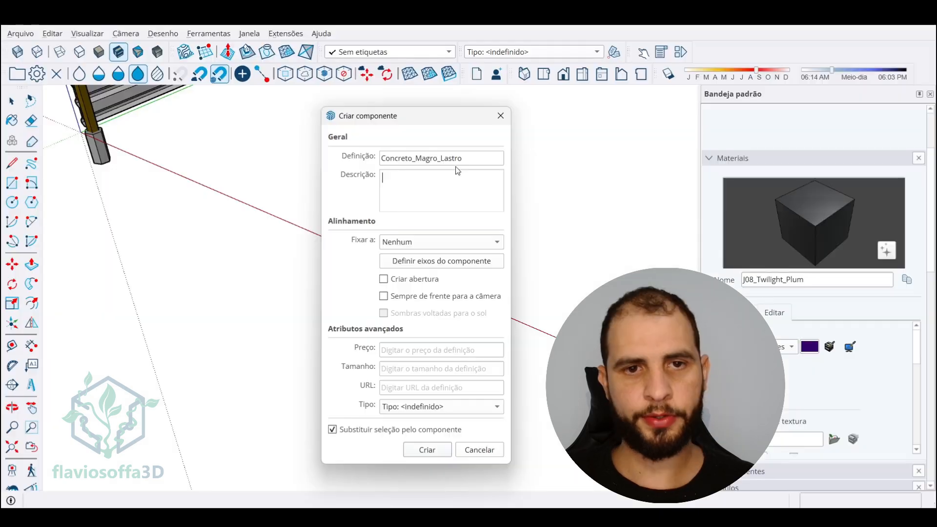
text(94974 - Cód. Sinapi)
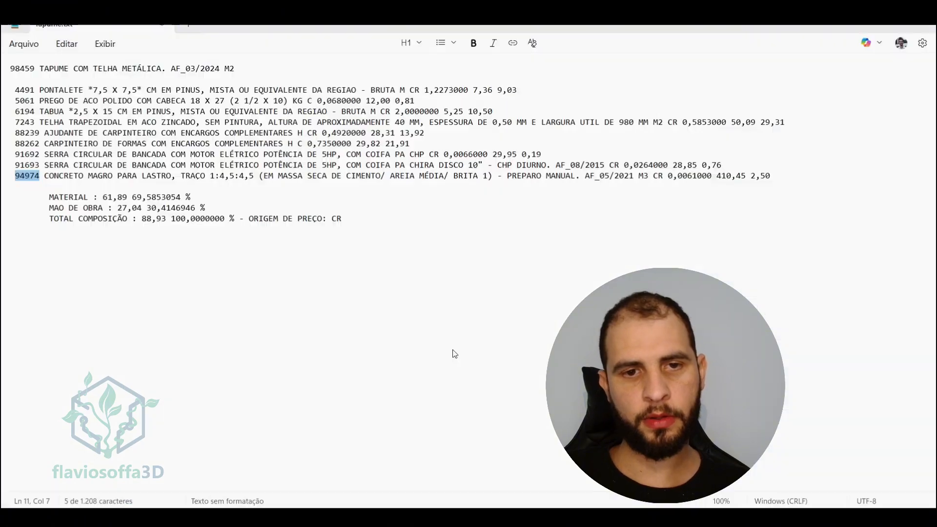
Set the component's price to R$ 410,00/M3 and create the Concreto_Magro_Lastro component
double_click(643, 176)
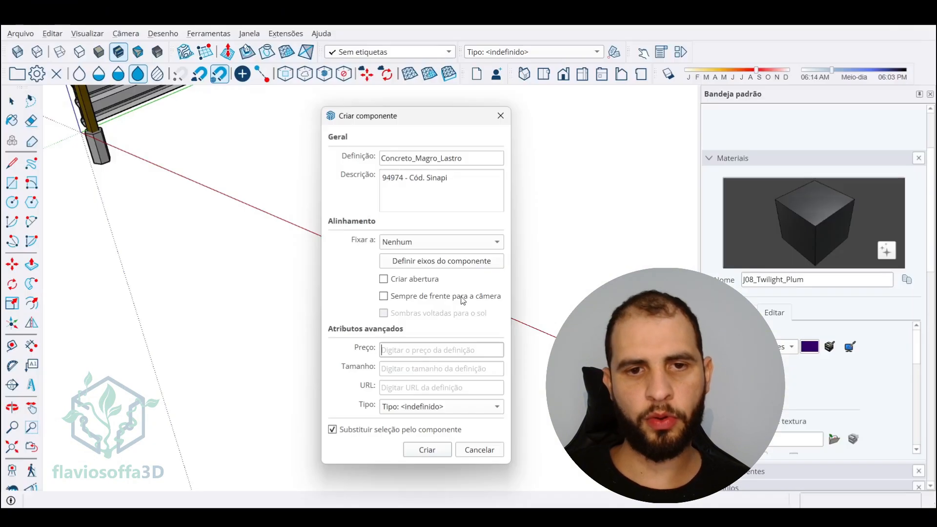
click(406, 351)
text(R$ 410)
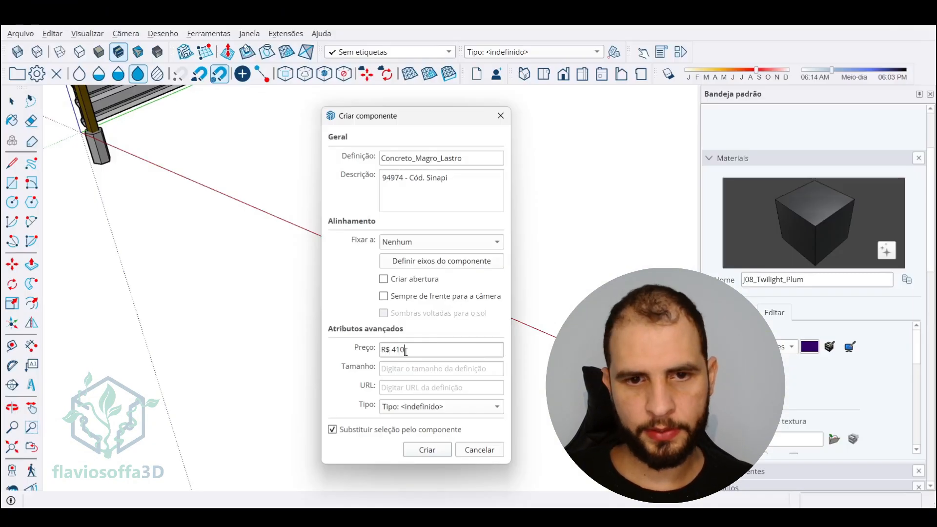
text(,00/M3)
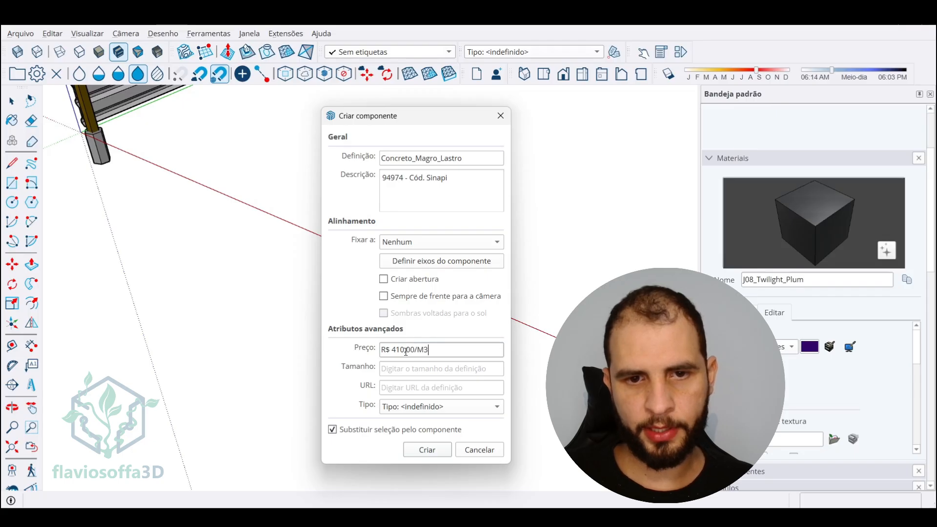
click(444, 451)
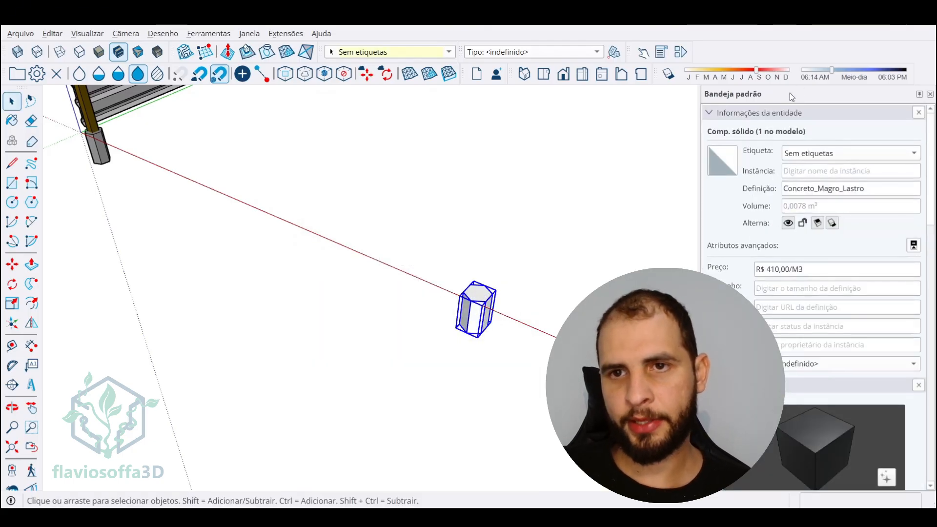
right_click(749, 51)
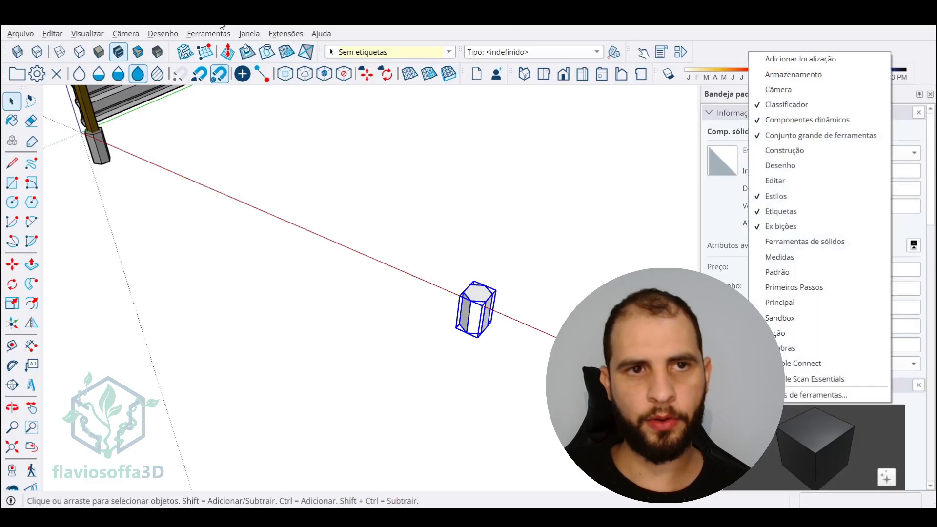
click(249, 33)
mouse_move(285, 51)
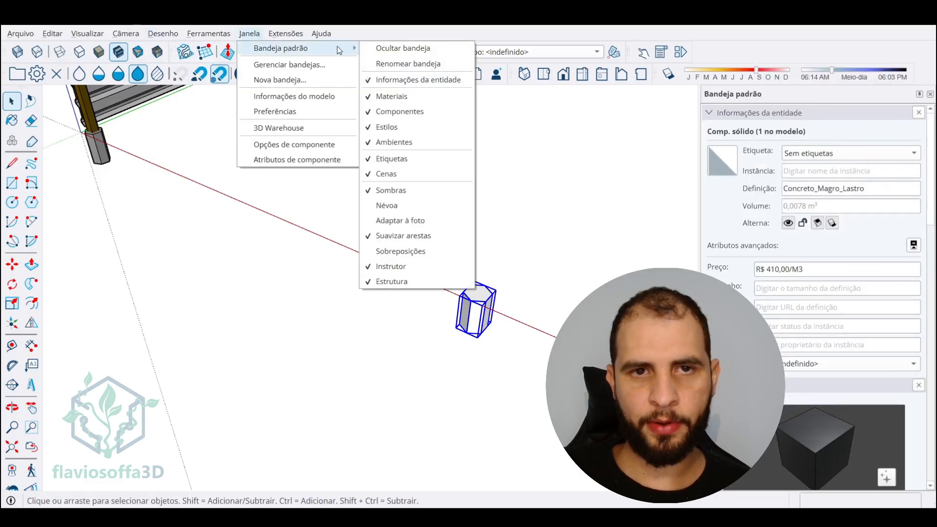
drag(816, 93, 887, 94)
drag(537, 30, 935, 324)
drag(830, 301, 519, 288)
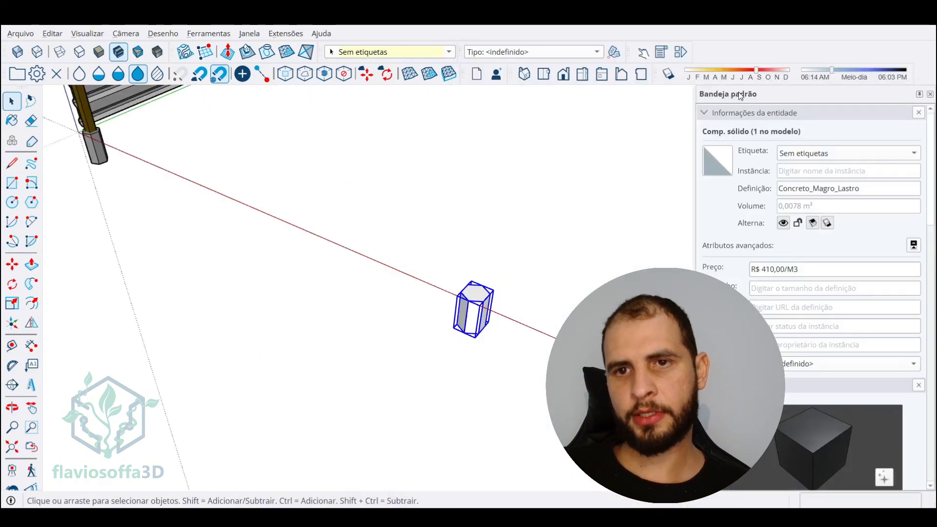
Classify the hexagonal concrete component with the type IfcBuildingElementProxy
scroll(791, 214, down, 10)
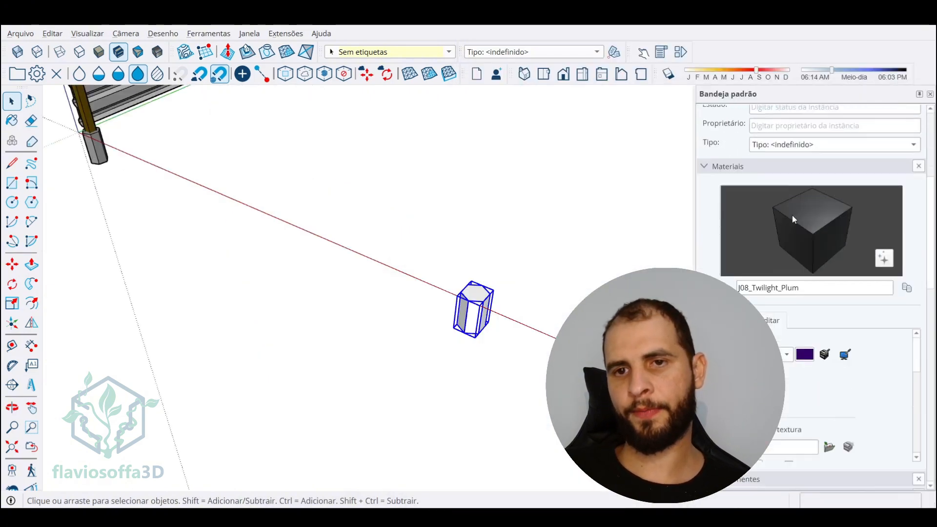
scroll(788, 259, up, 10)
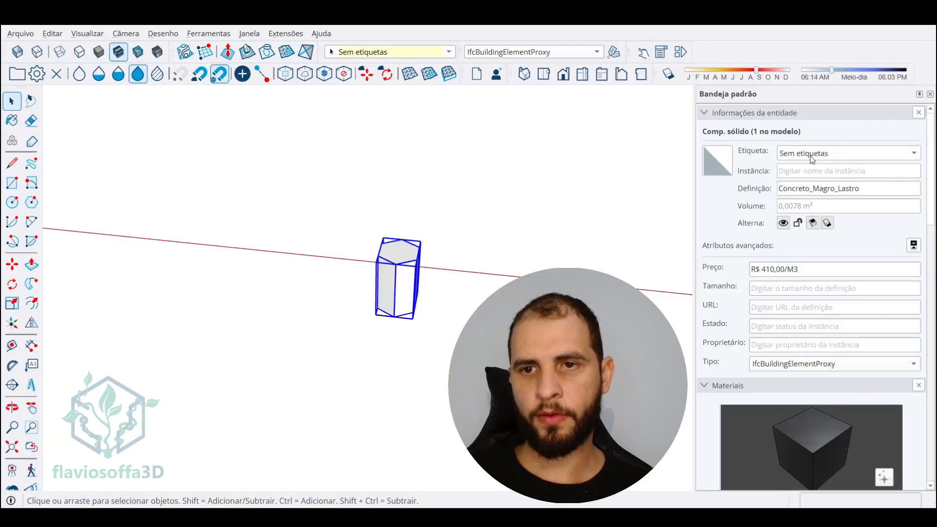
Collapse the Materials, Components, Styles and Environments sections so the tags list is accessible
scroll(818, 353, down, 1)
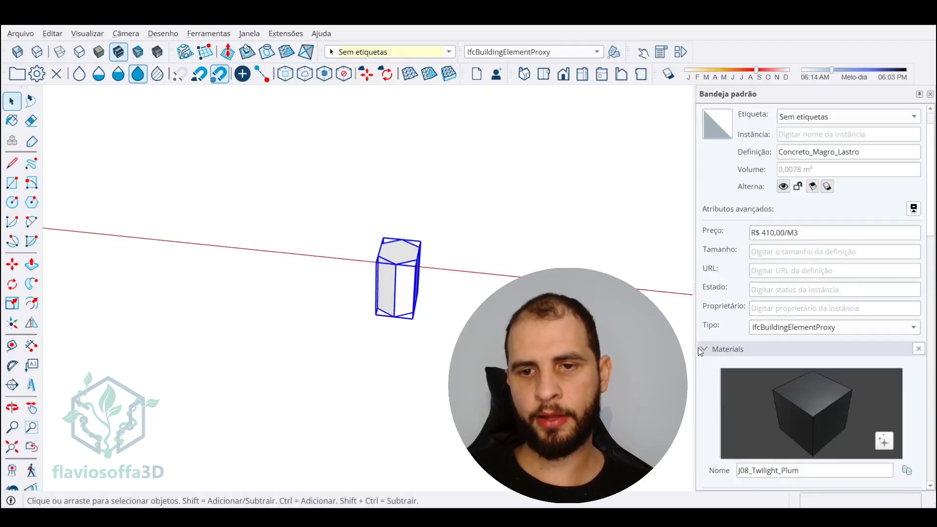
click(717, 350)
scroll(715, 349, down, 3)
click(709, 274)
scroll(709, 274, down, 1)
click(707, 251)
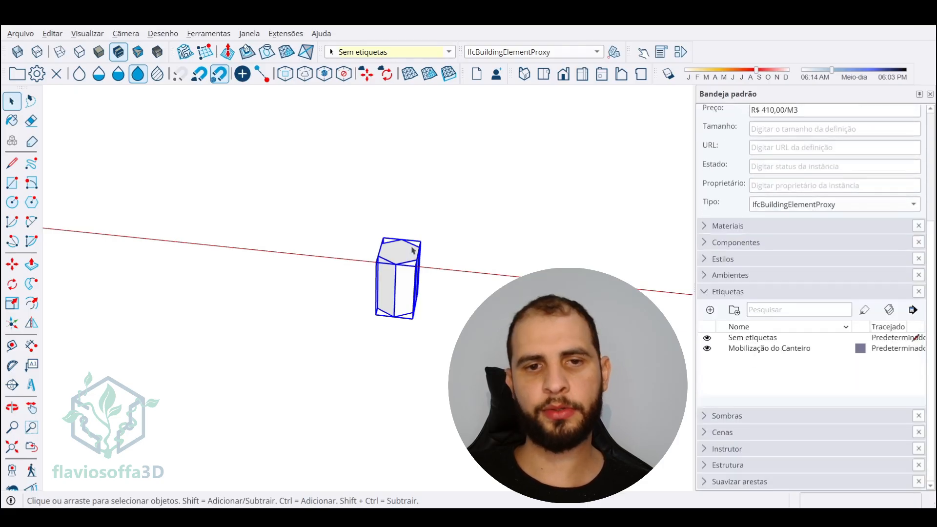
Bring the fence into view and turn on colouring of the model by tag
middle_drag(414, 250, 383, 366)
middle_drag(344, 324, 324, 281)
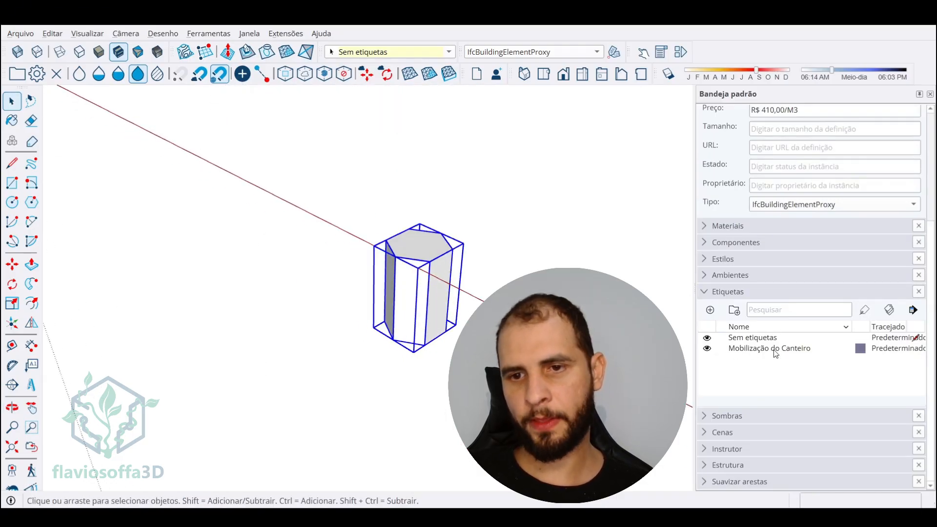
middle_drag(443, 270, 288, 264)
click(890, 309)
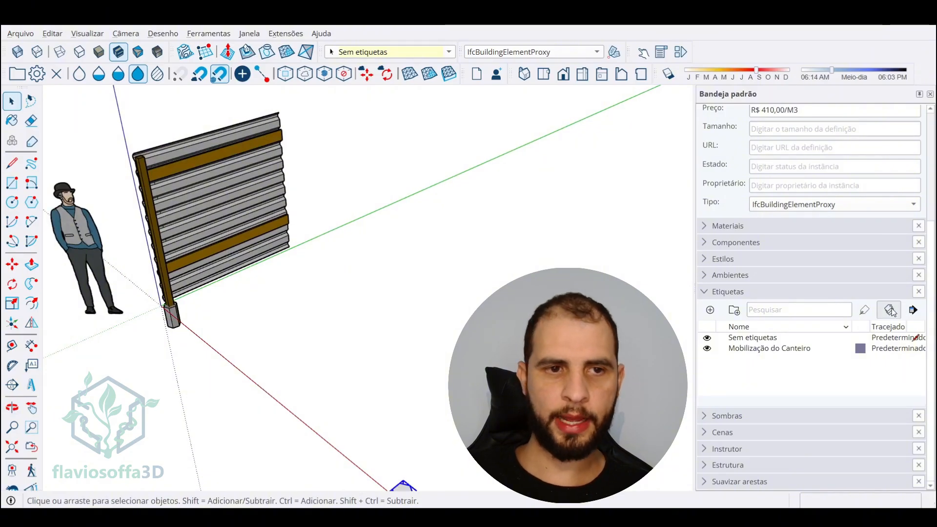
Change the colour of the Mobilização do Canteiro tag to red
middle_drag(342, 220, 246, 204)
click(860, 348)
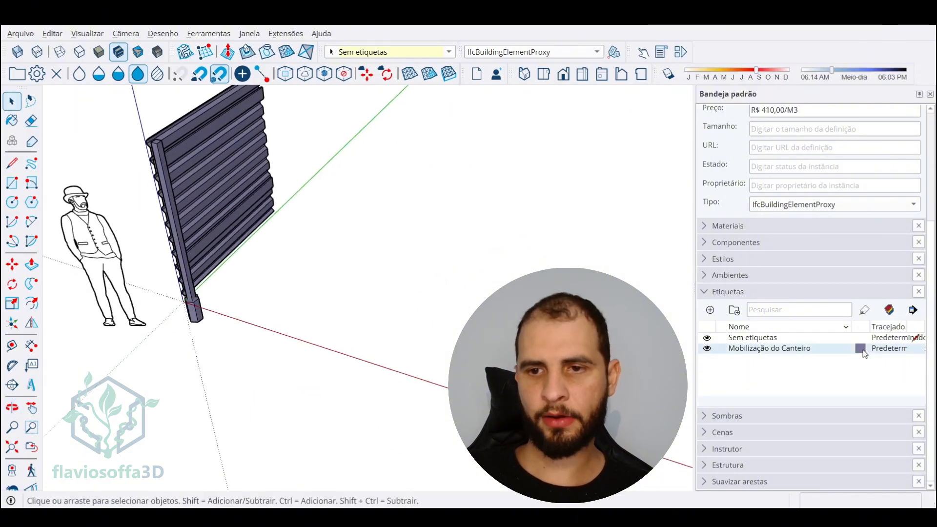
mouse_move(404, 282)
mouse_down()
mouse_move(413, 282)
mouse_move(407, 274)
mouse_move(411, 280)
mouse_move(429, 230)
mouse_up()
click(436, 425)
Assign the Mobilização do Canteiro tag to the untagged white panel on the back of the fence, then clear the selection
key(o)
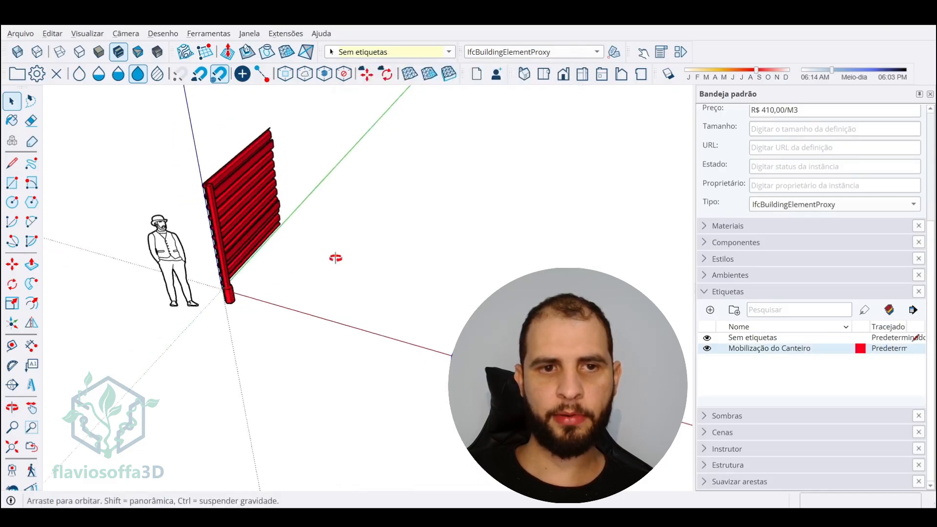
mouse_move(335, 257)
mouse_down()
mouse_move(383, 236)
mouse_move(653, 259)
mouse_move(171, 287)
mouse_move(342, 263)
mouse_up()
key(space)
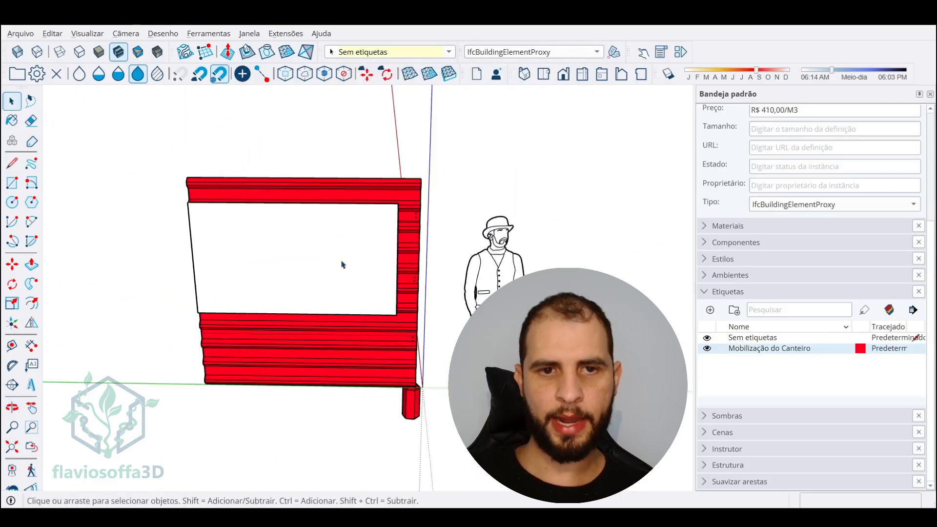
click(341, 264)
click(864, 109)
click(821, 127)
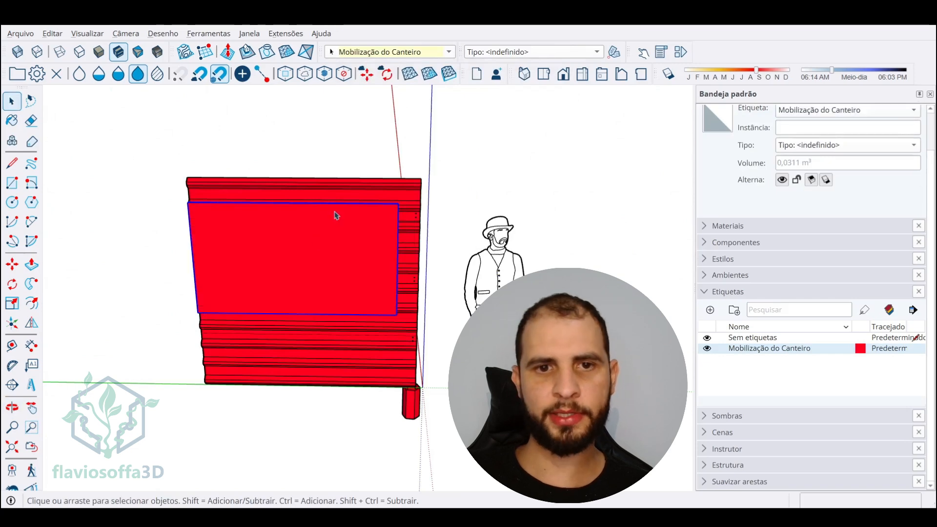
click(551, 292)
Assign the Mobilização do Canteiro tag to the hexagonal concrete component and turn off colouring by tag
middle_drag(552, 293, 170, 314)
middle_drag(508, 327, 420, 335)
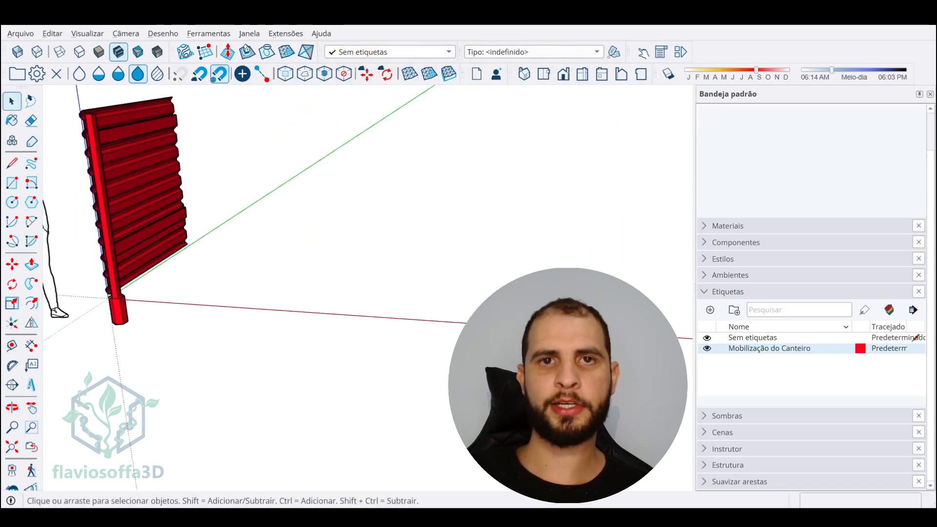
scroll(493, 325, up, 3)
click(481, 332)
scroll(504, 330, down, 3)
middle_drag(504, 331, 467, 298)
scroll(817, 131, up, 2)
click(818, 152)
click(822, 171)
click(466, 297)
scroll(467, 297, up, 1)
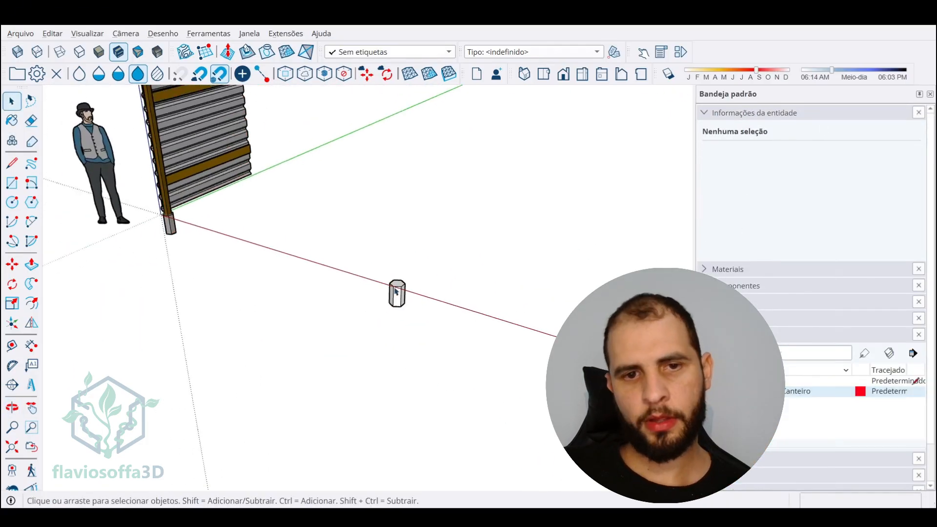
Draw a 7,5 cm by 7,5 cm square on the ground beside the hexagonal concrete base
scroll(397, 292, down, 3)
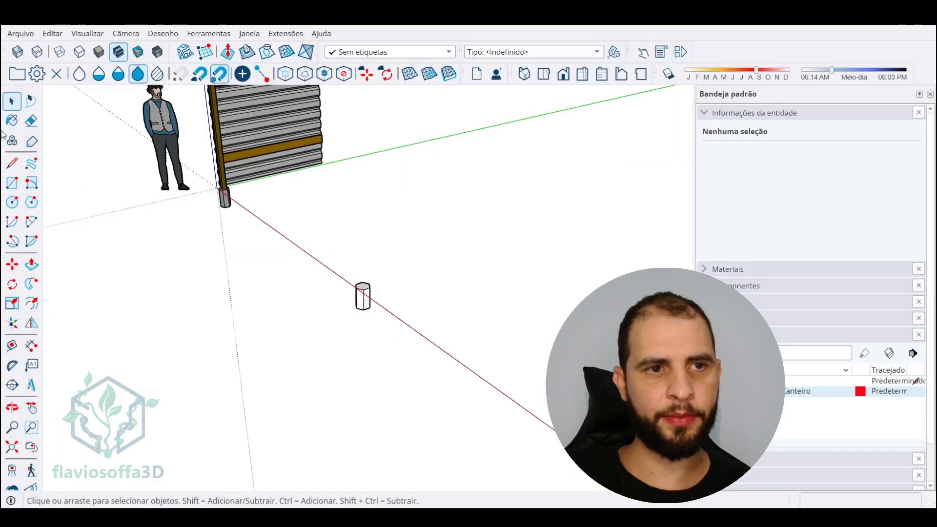
key(r)
middle_drag(380, 293, 354, 376)
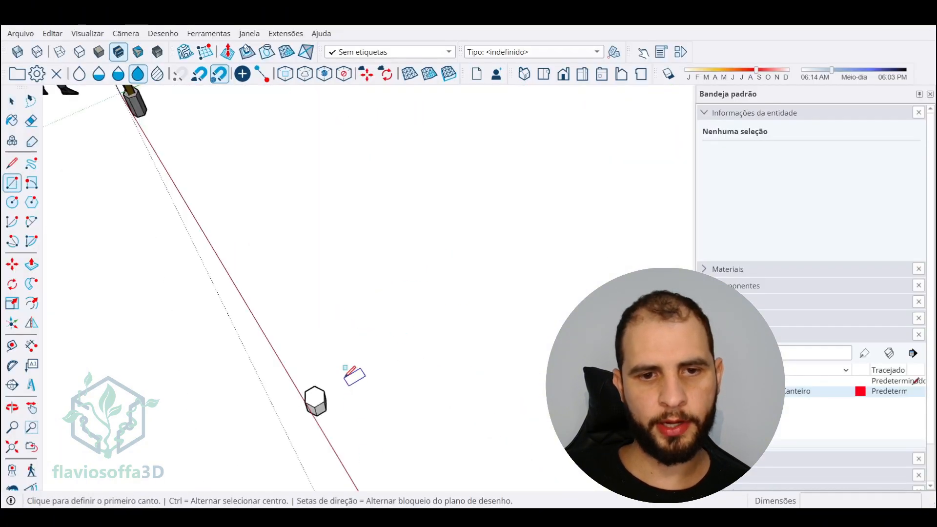
click(347, 386)
text(7,5cm;7,5cm)
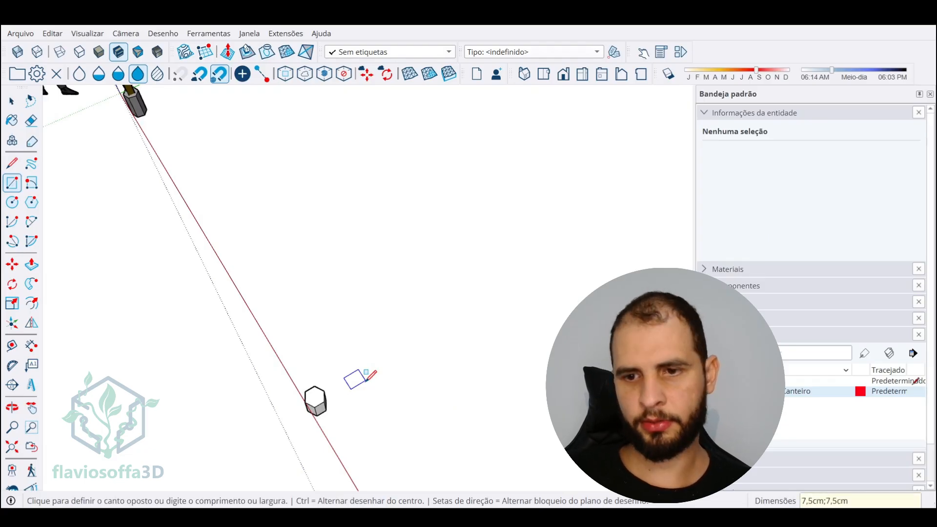
key(Return)
Extrude the small square upward about 2,1 m with Push/Pull to form the timber post
key(p)
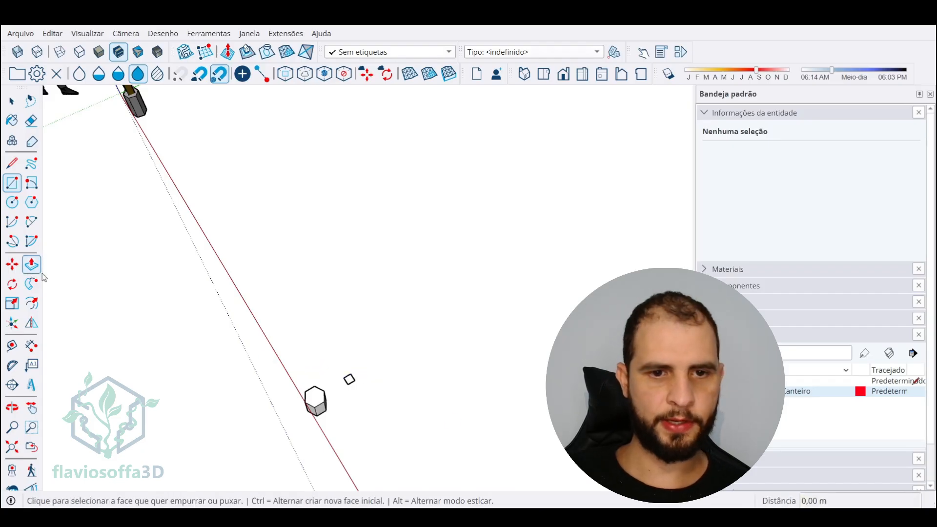
scroll(388, 379, up, 2)
scroll(389, 378, up, 2)
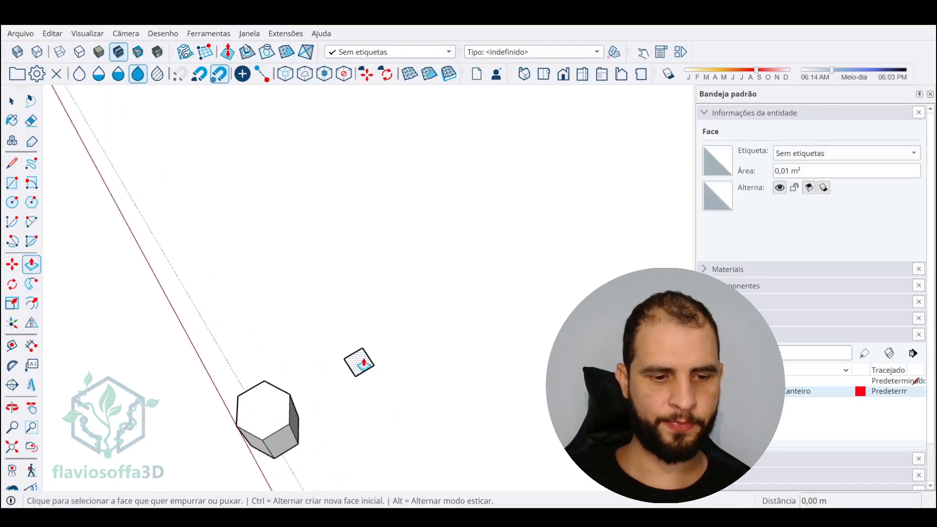
click(359, 362)
scroll(361, 293, down, 4)
middle_drag(379, 201, 406, 182)
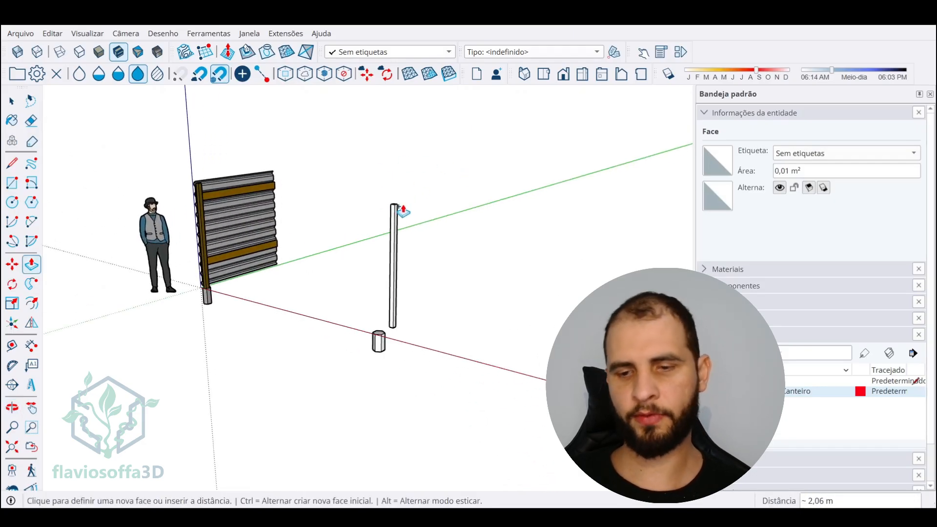
click(404, 210)
Select the whole square post and start creating a component from it
key(space)
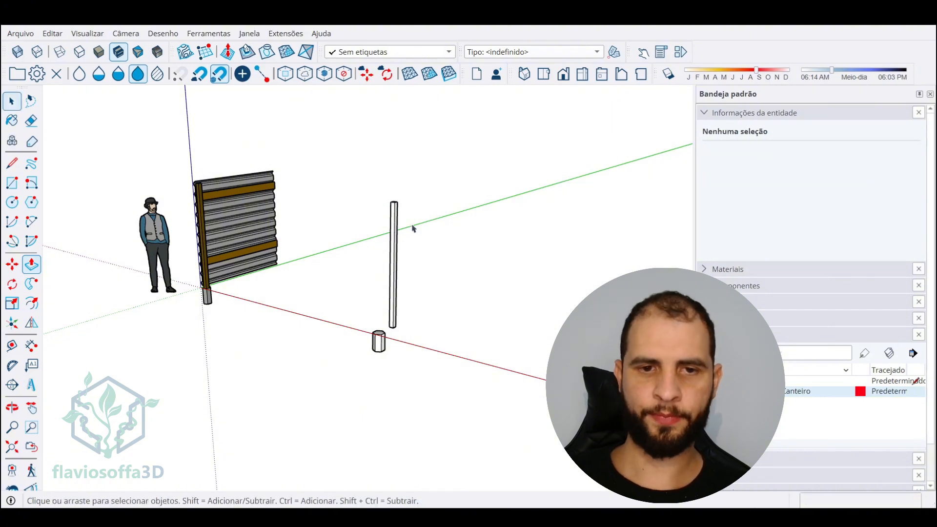
scroll(398, 259, up, 3)
triple_click(398, 259)
right_click(398, 259)
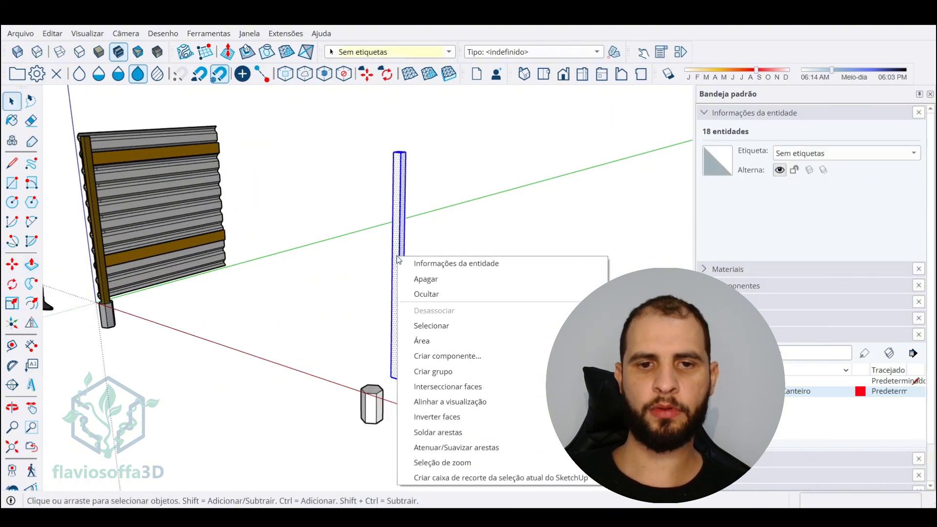
click(415, 356)
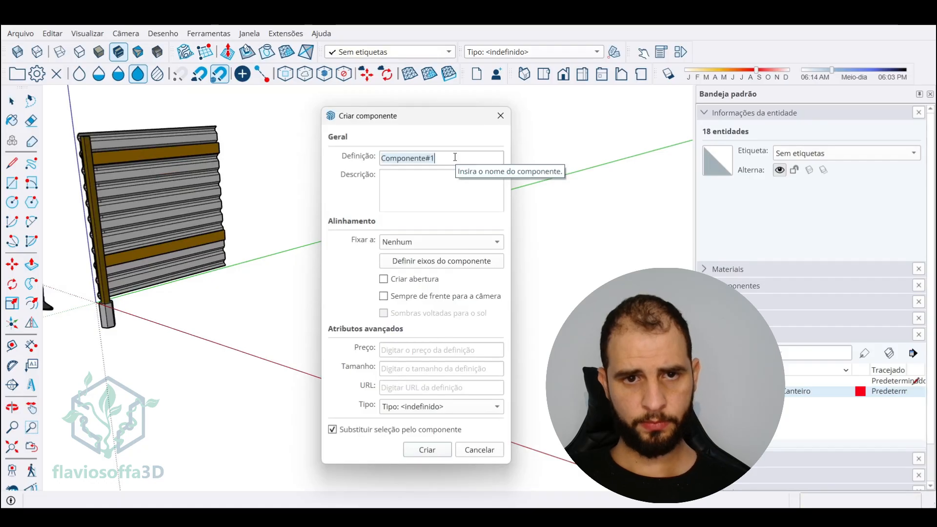
Name the component definition Pontalete_7,5cm_x_7,5cm and enter its SINAPI code 4491 from the text file as the description
text(Pont)
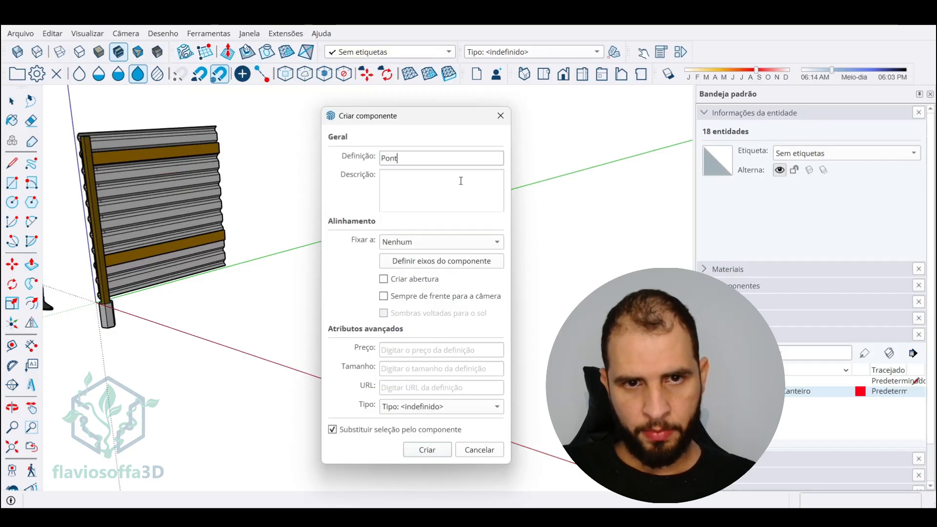
text(alete_7,5cm_x_7,5cm)
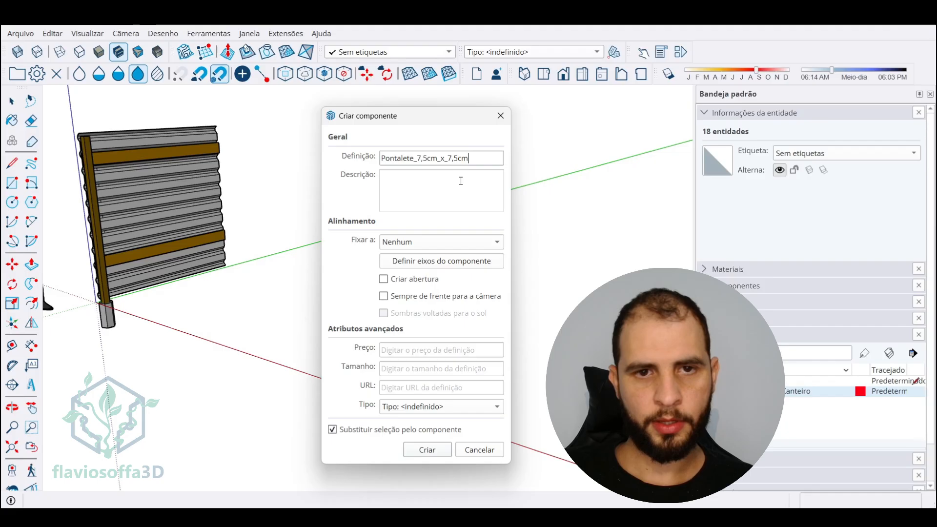
key(alt+Tab)
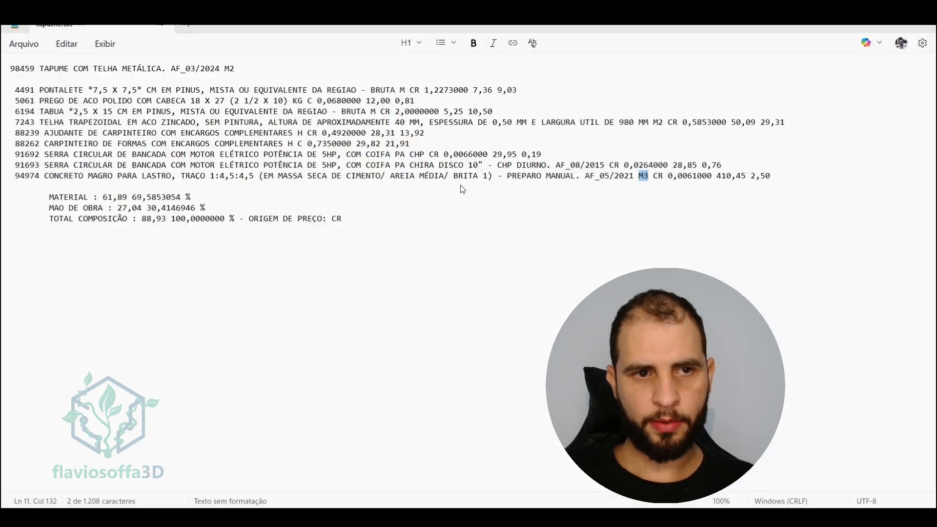
drag(16, 92, 37, 92)
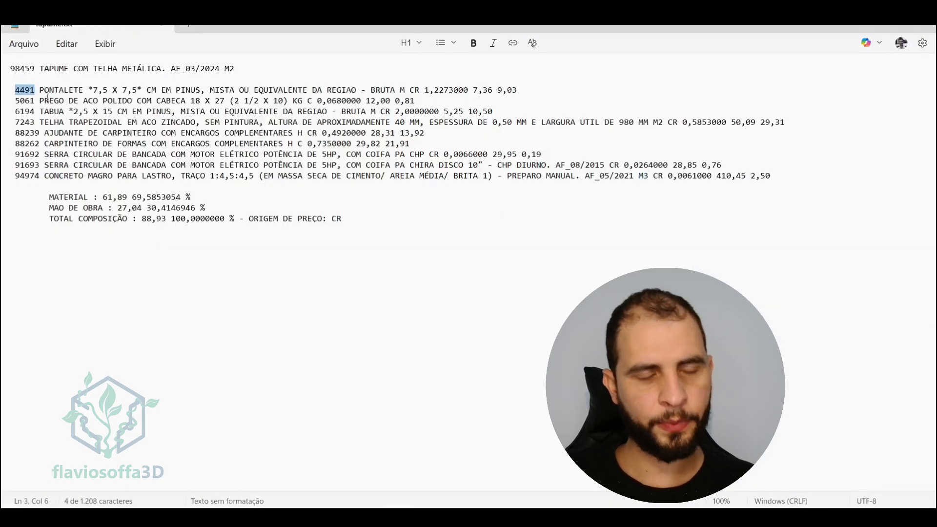
key(alt+Tab)
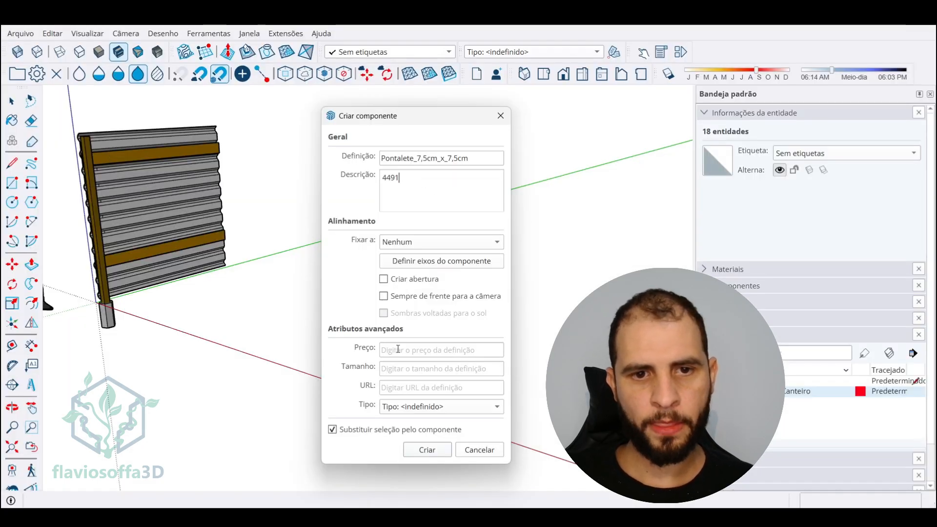
Look up the post's line in the text file and enter R$ 1,22/M as the price of the new component
key(alt+Tab)
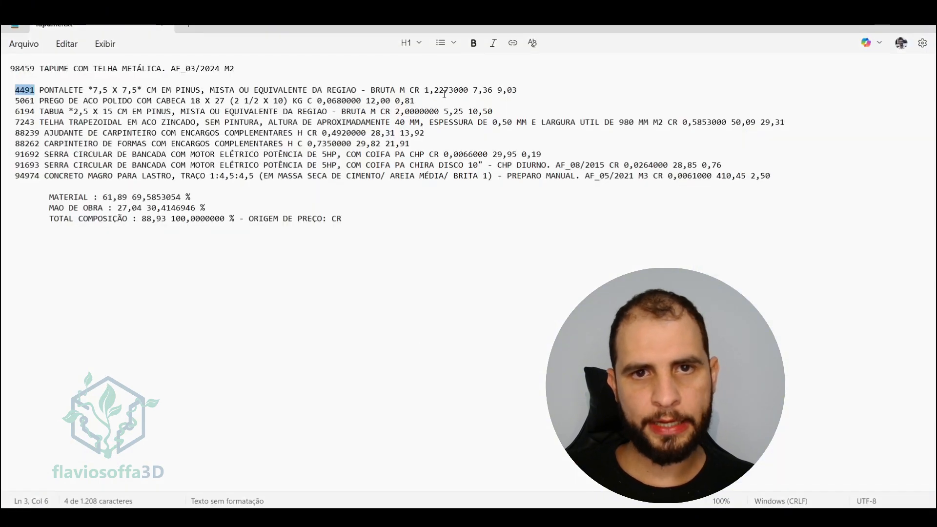
drag(401, 90, 453, 90)
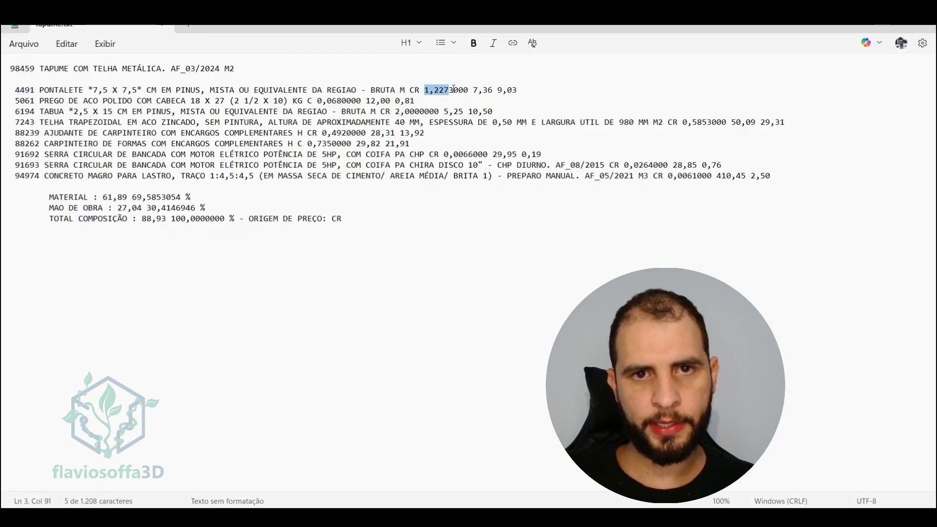
key(alt+Tab)
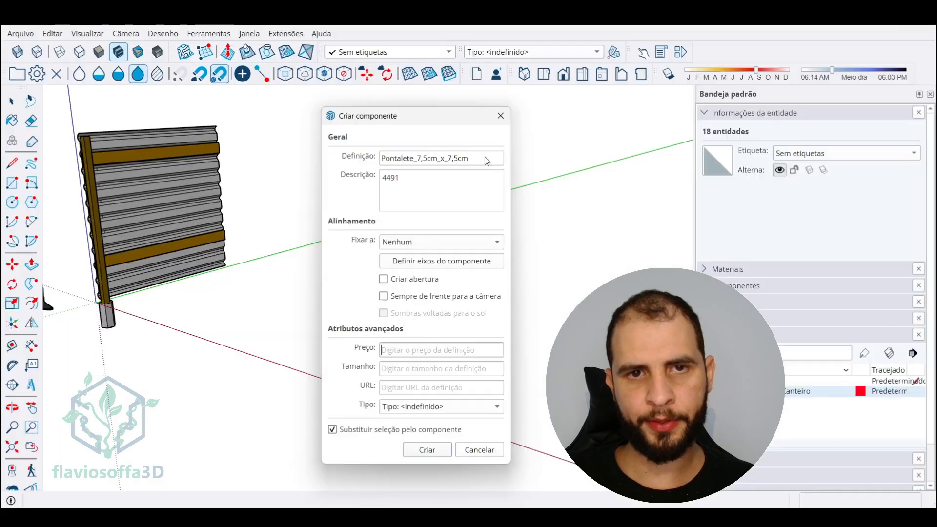
click(433, 346)
text(R$ 1,22/M)
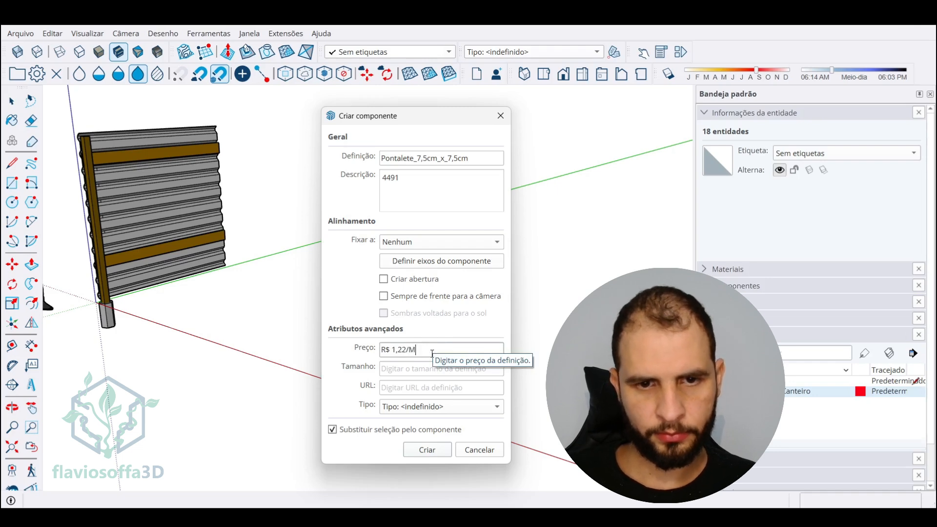
Finish creating the post component and assign it to the Mobilização do Canteiro tag
key(m)
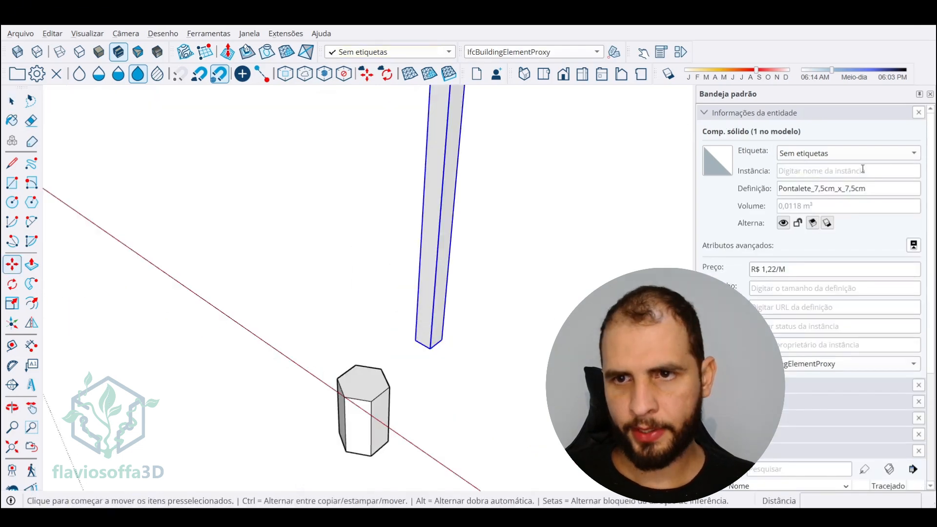
click(849, 153)
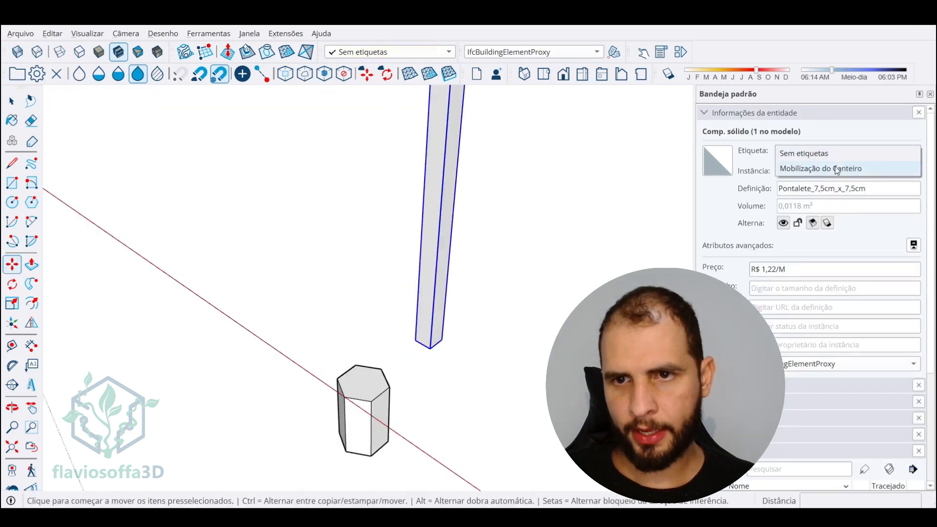
click(837, 167)
Move the timber post by its lower end onto the top face of the hexagonal concrete base
scroll(428, 349, up, 4)
click(451, 340)
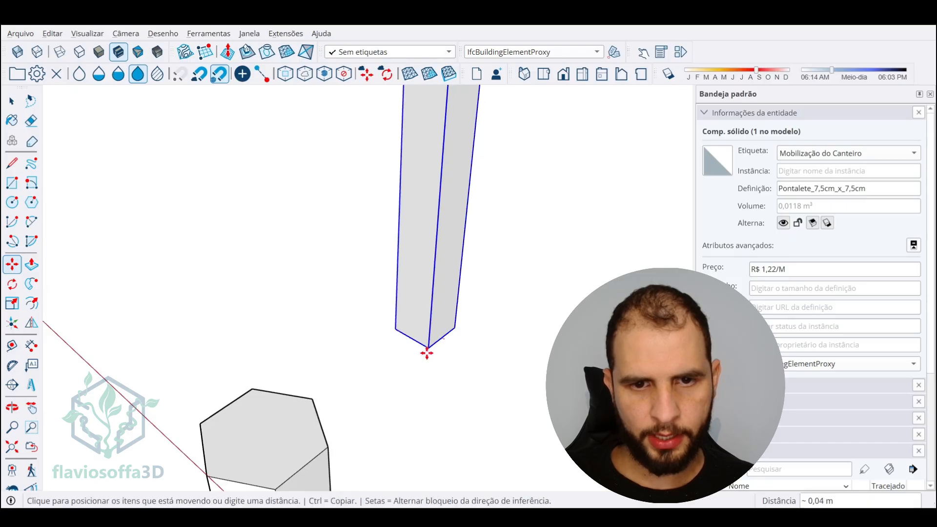
scroll(425, 266, down, 3)
scroll(383, 314, up, 3)
click(359, 309)
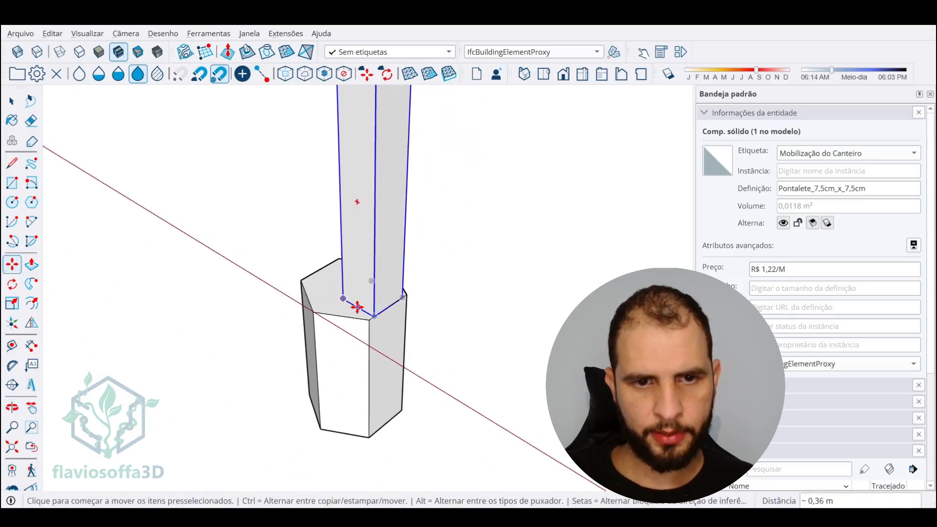
click(358, 307)
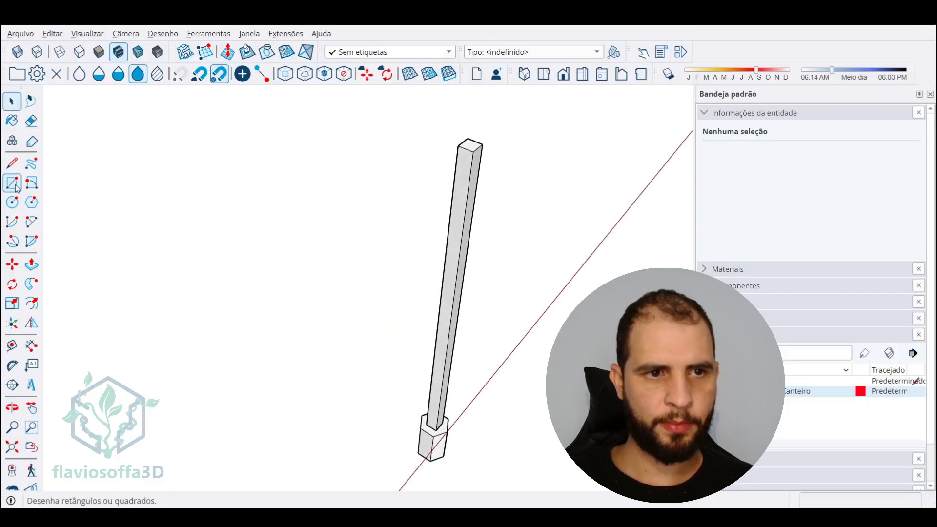
Draw a rectangle 15 cm high by 7,5 cm wide on the side face near the post's upper end
click(15, 186)
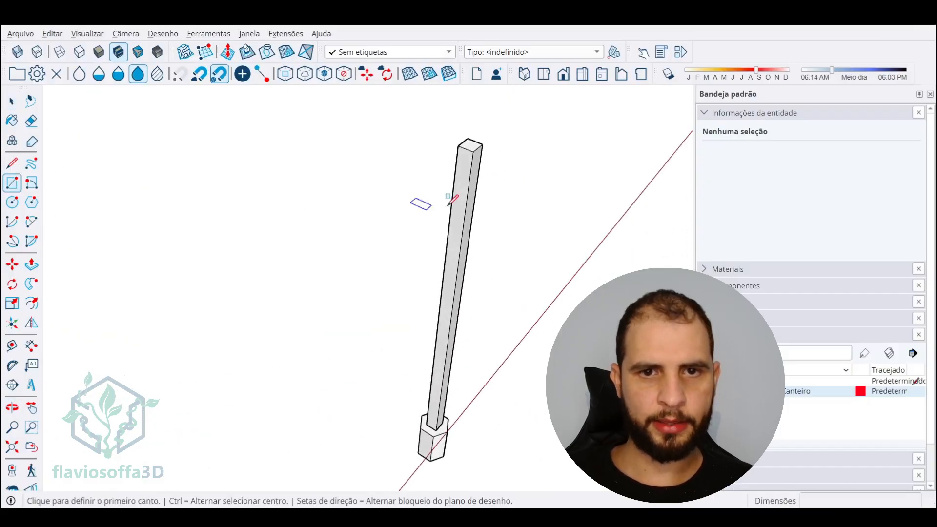
scroll(425, 204, up, 5)
click(421, 184)
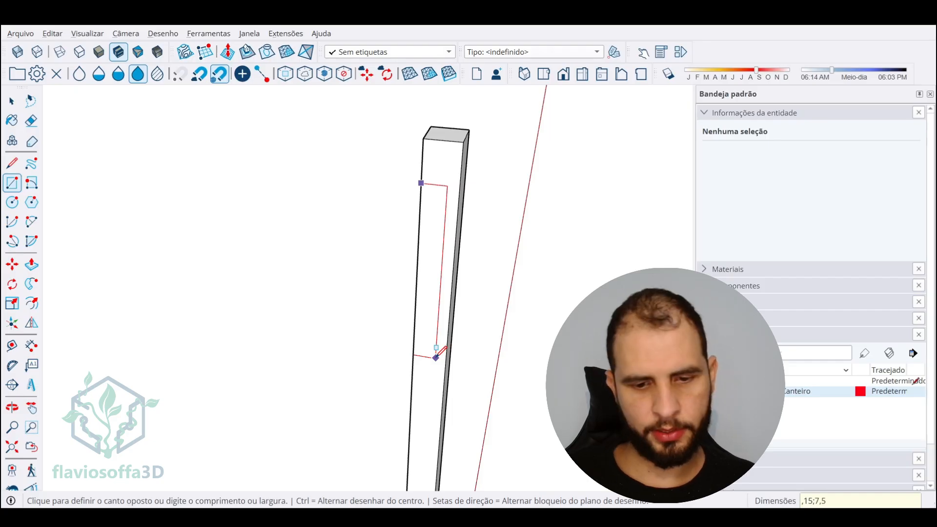
click(436, 358)
scroll(441, 262, up, 3)
middle_drag(441, 262, 68, 200)
Extrude the rectangle outward from the post by 2,5 cm with Push/Pull to form the board
click(31, 264)
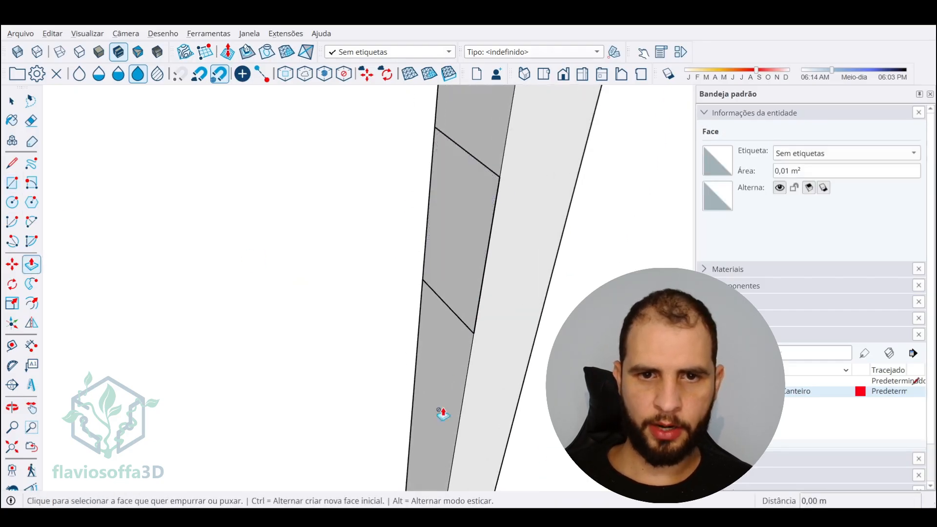
click(474, 222)
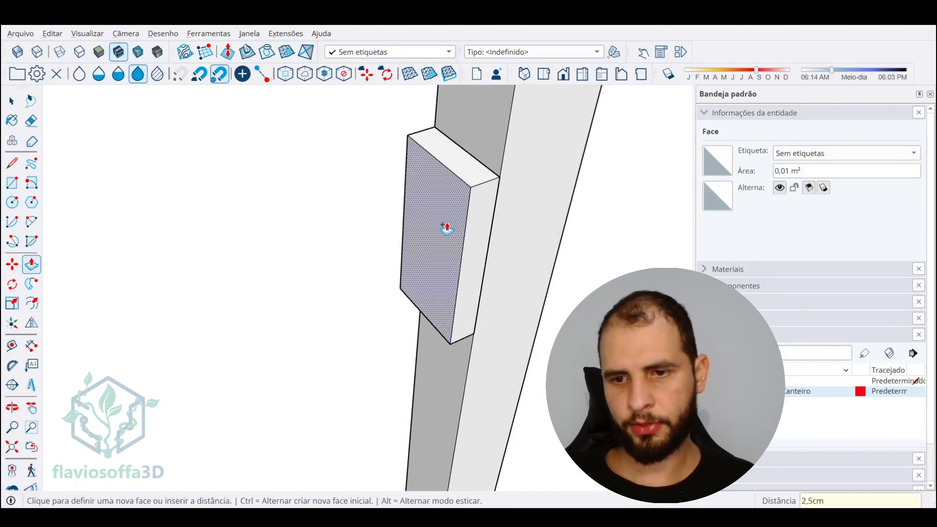
key(Return)
key(space)
scroll(449, 227, down, 2)
Select the whole board block on the post and start creating a component from it
triple_click(453, 226)
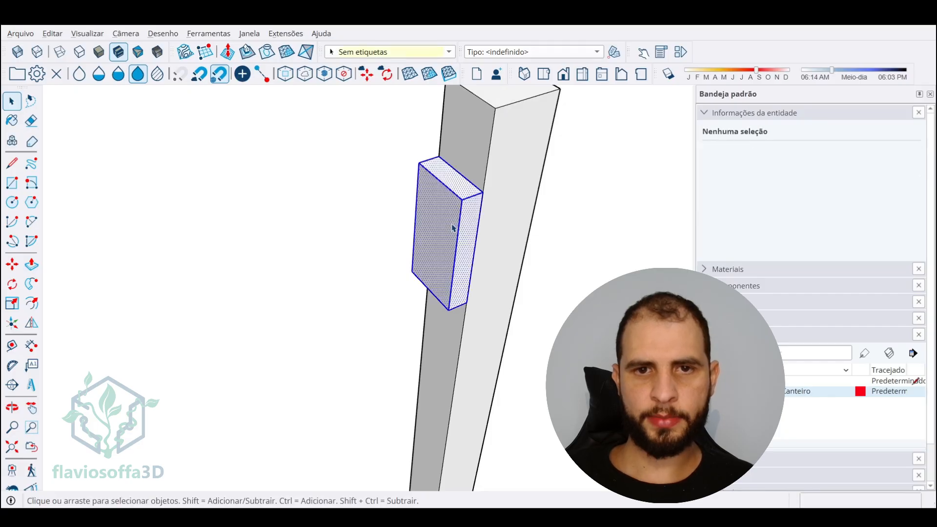
scroll(453, 228, down, 2)
middle_drag(453, 228, 677, 201)
scroll(417, 210, up, 5)
scroll(417, 209, down, 5)
middle_drag(416, 210, 175, 265)
scroll(411, 231, up, 1)
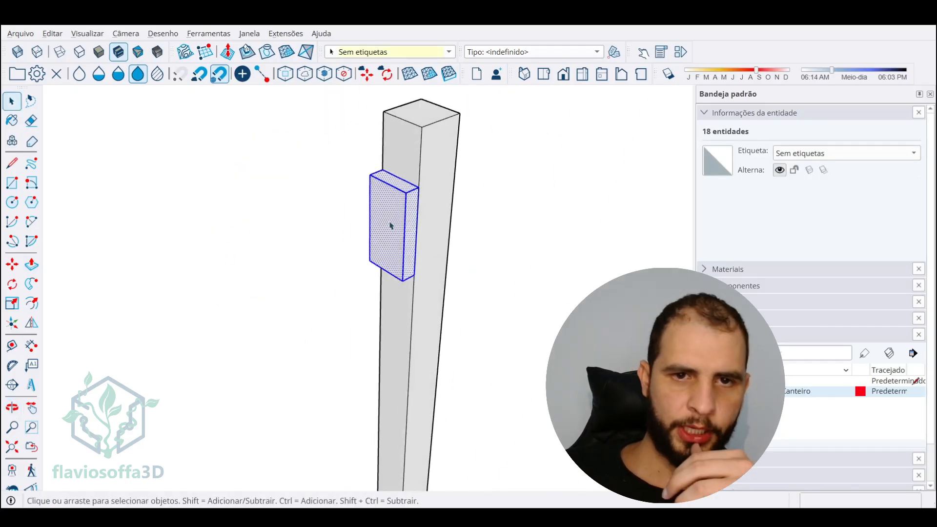
right_click(390, 225)
click(440, 320)
Name the component definition Tabua_2,5cm_x_15cm and enter its SINAPI code 6194 from the text file as the description
text(Tabua_2,5)
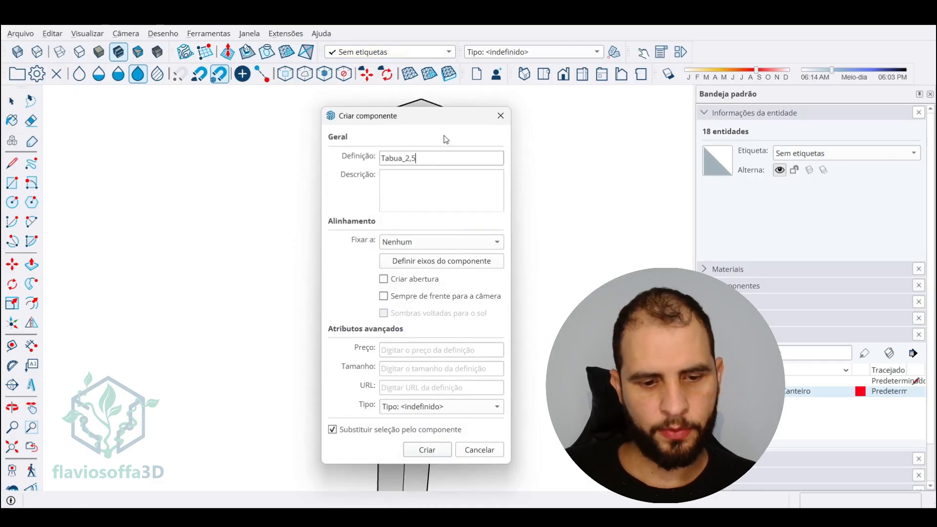
text(cm_x)
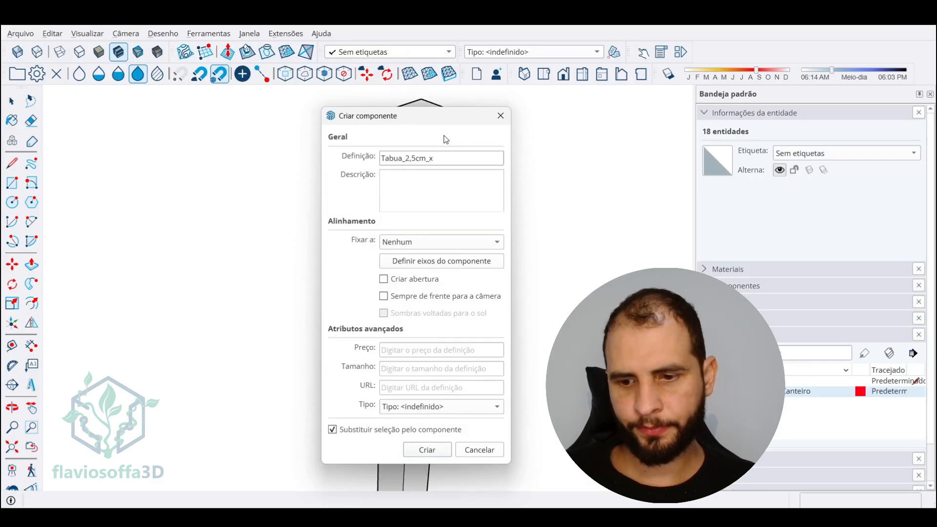
text(15cm)
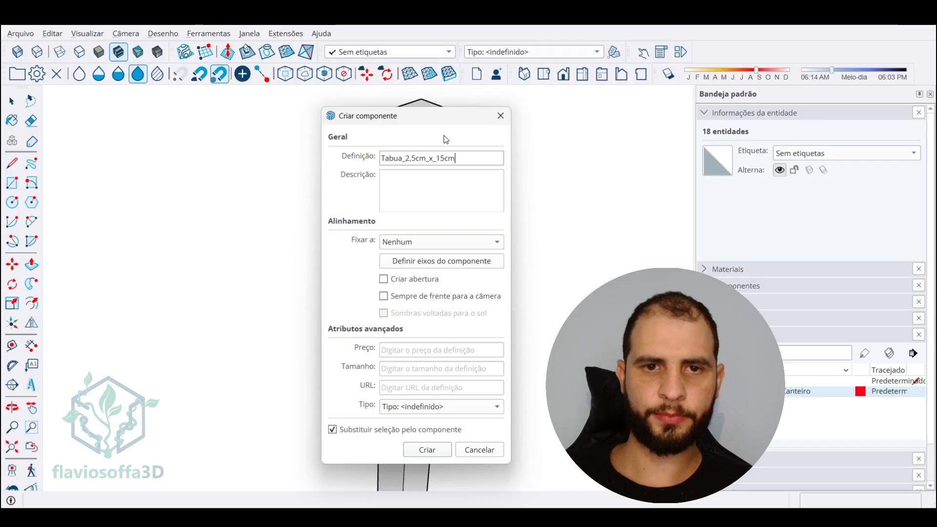
key(alt+Tab)
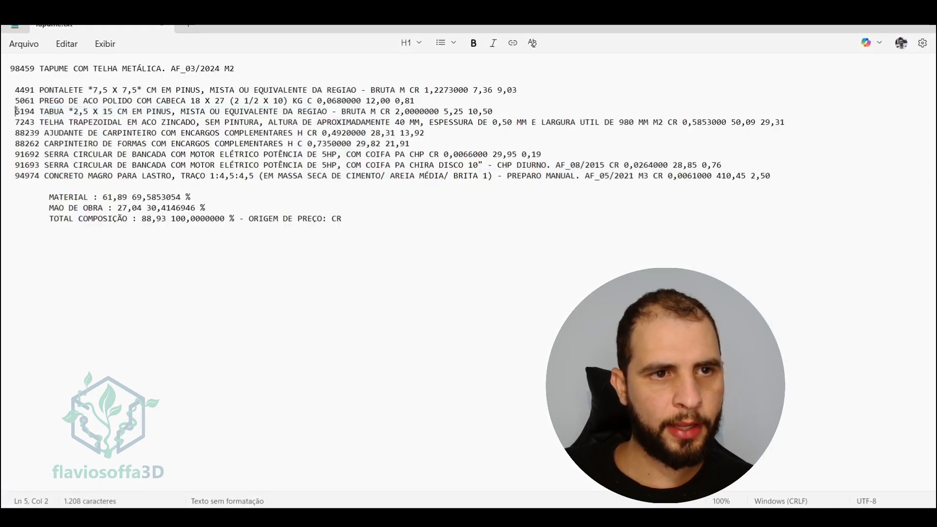
double_click(24, 112)
right_click(28, 113)
click(63, 178)
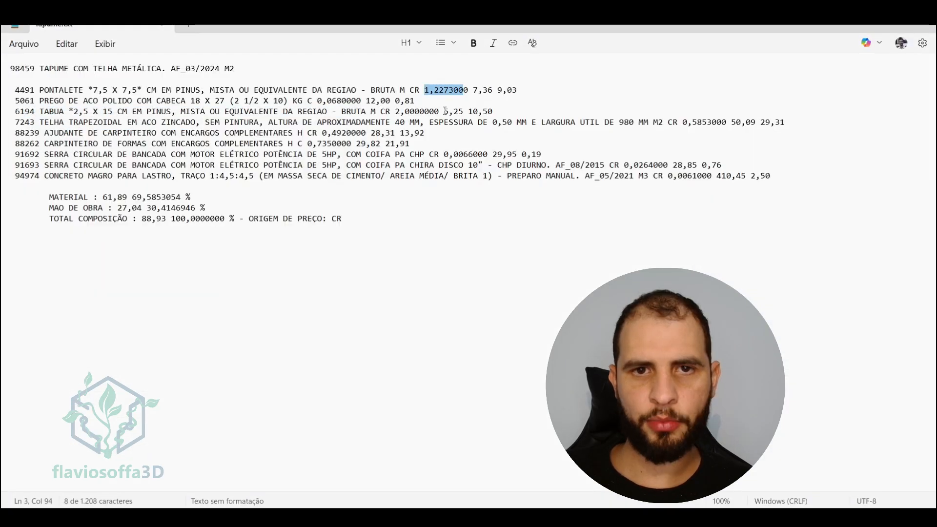
Set the board's price to R$ 5,25/M from the text file and create the component
drag(444, 111, 461, 111)
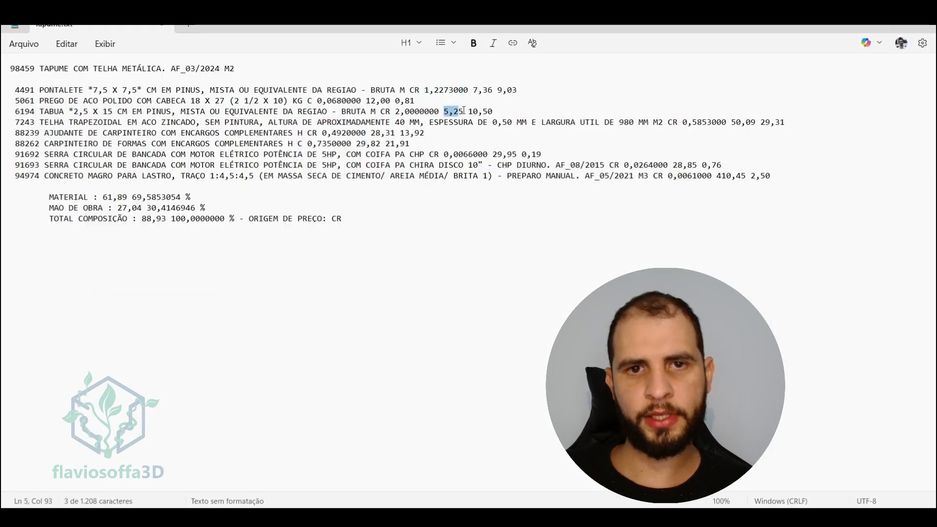
key(alt+Tab)
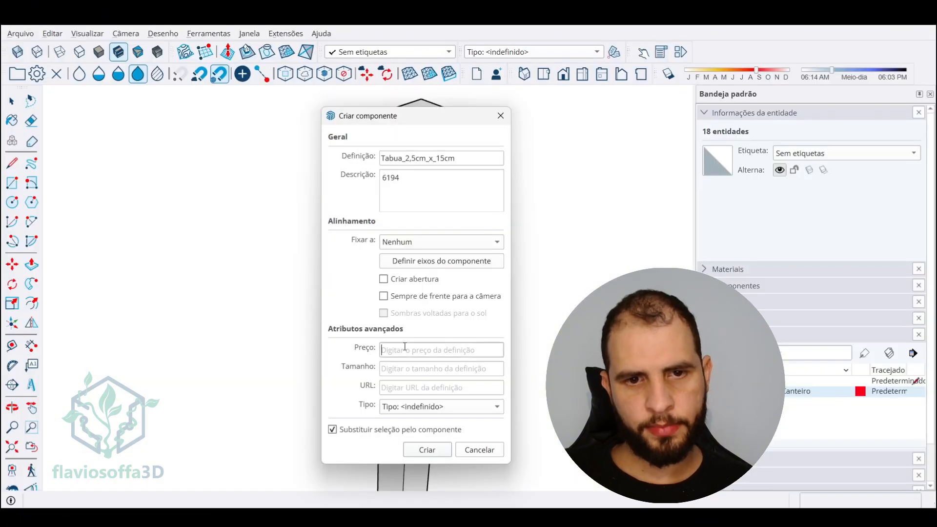
click(457, 351)
text(R$ 5,25/M)
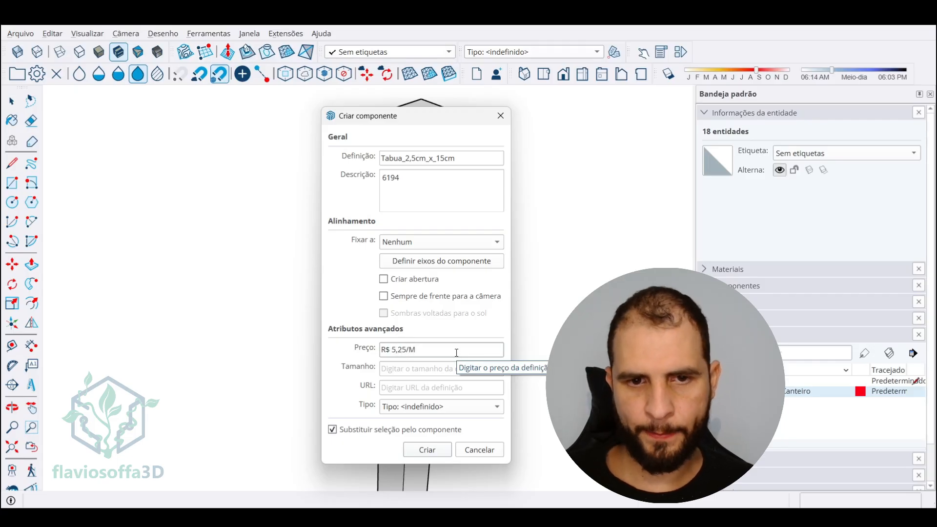
key(Return)
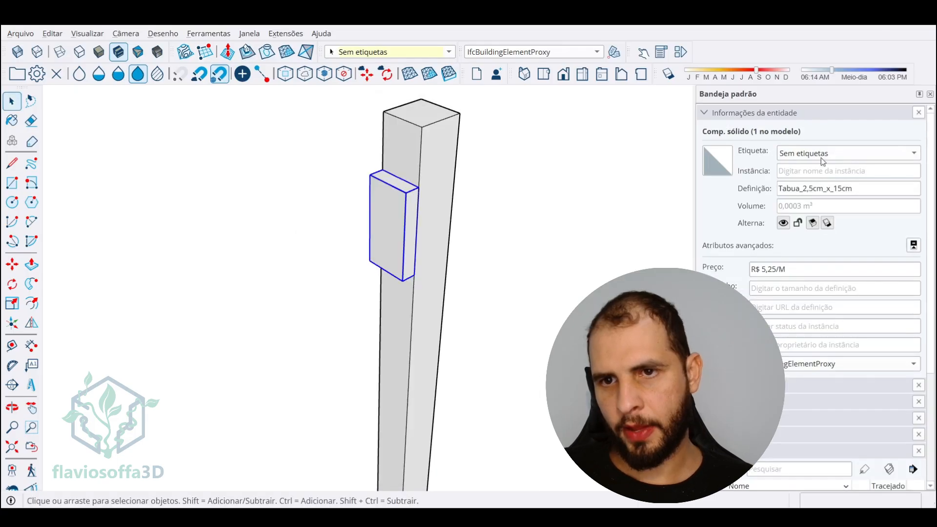
Check the timber post's unit price in the 4491 line of the text file
click(457, 152)
key(alt+Tab)
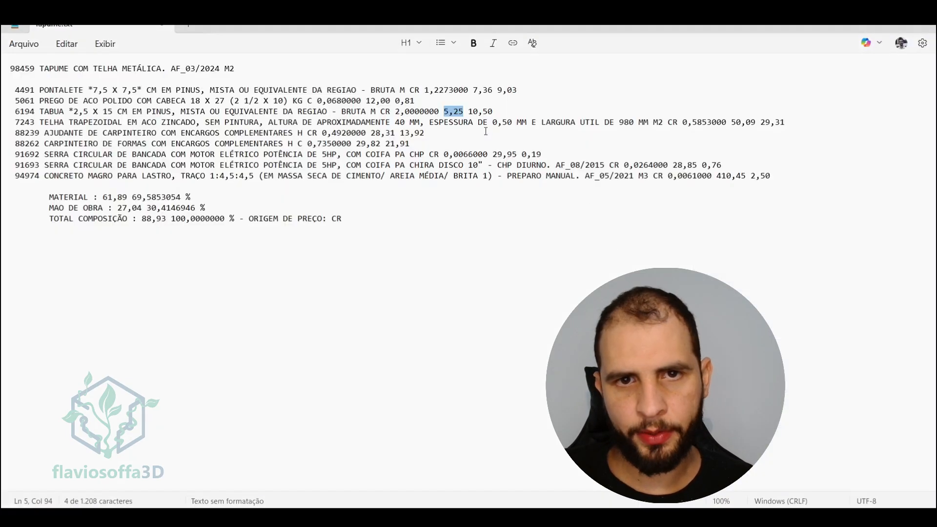
mouse_move(439, 89)
mouse_down()
mouse_move(428, 90)
mouse_move(494, 89)
mouse_up()
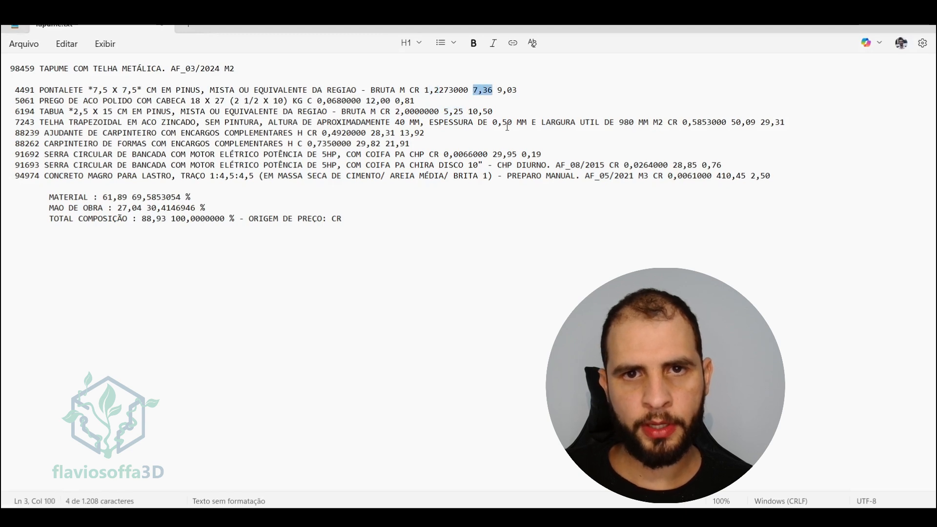
key(alt+Tab)
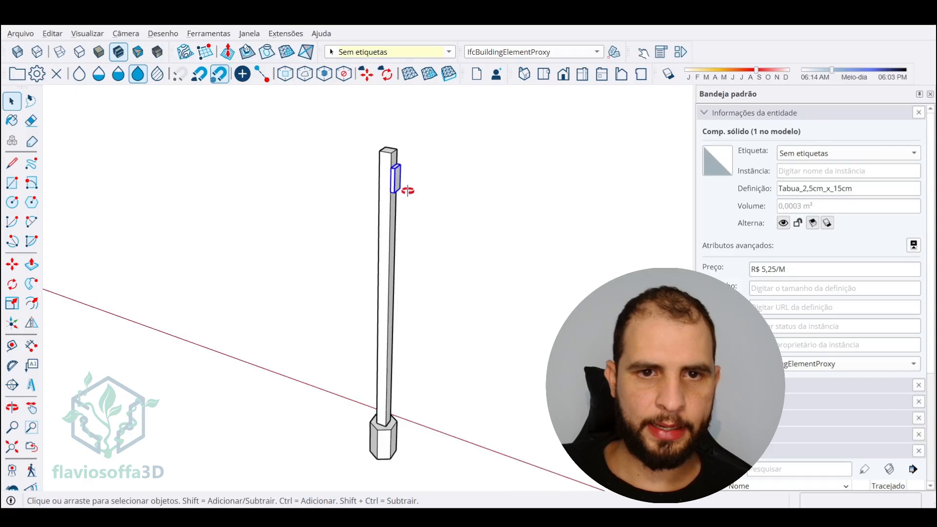
Open the board component for editing and make a group from all of its geometry
middle_drag(408, 192, 342, 243)
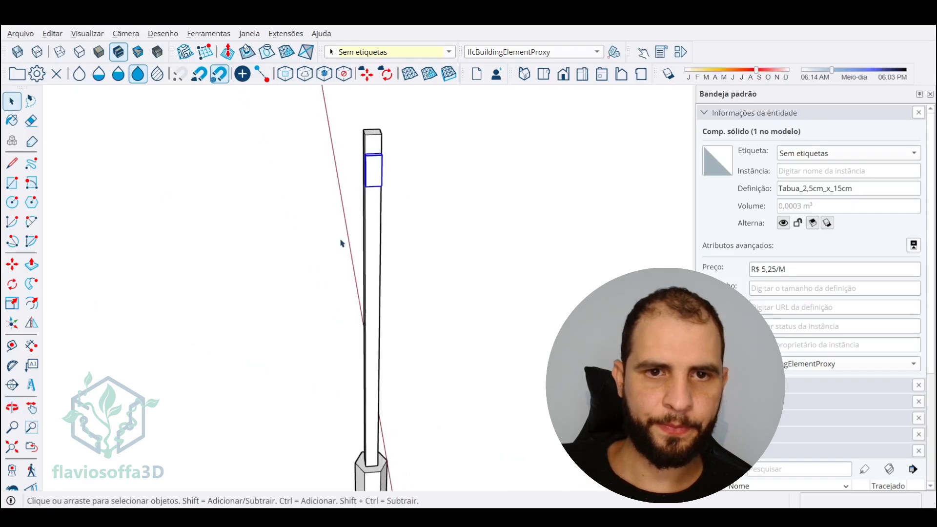
middle_drag(314, 189, 169, 171)
scroll(449, 160, up, 2)
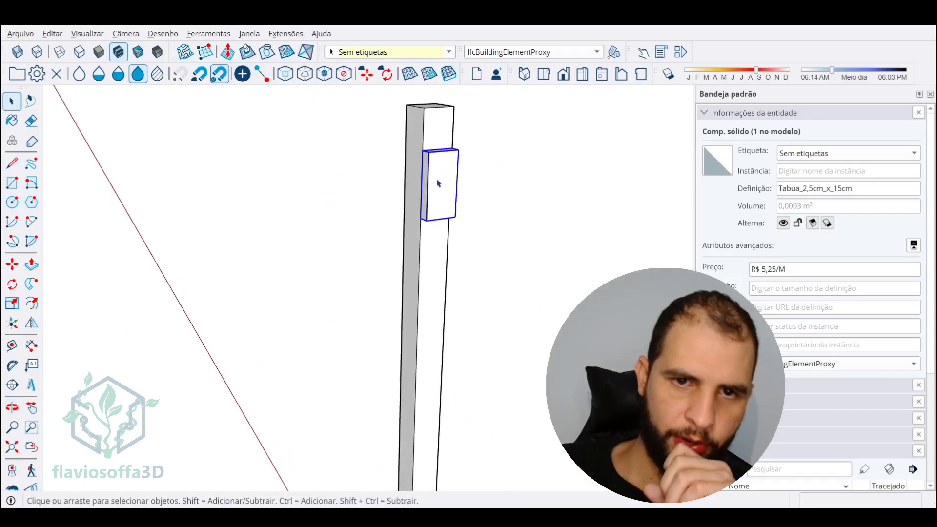
triple_click(447, 179)
right_click(447, 178)
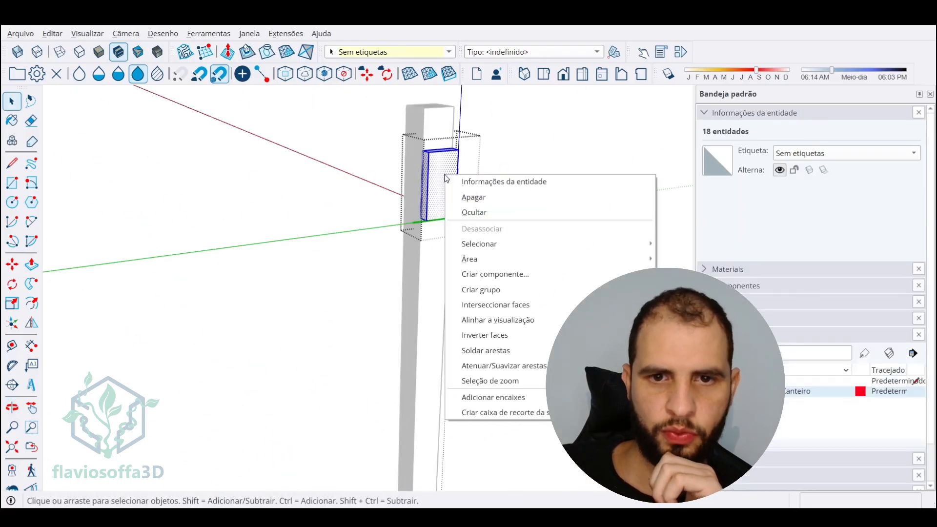
click(497, 296)
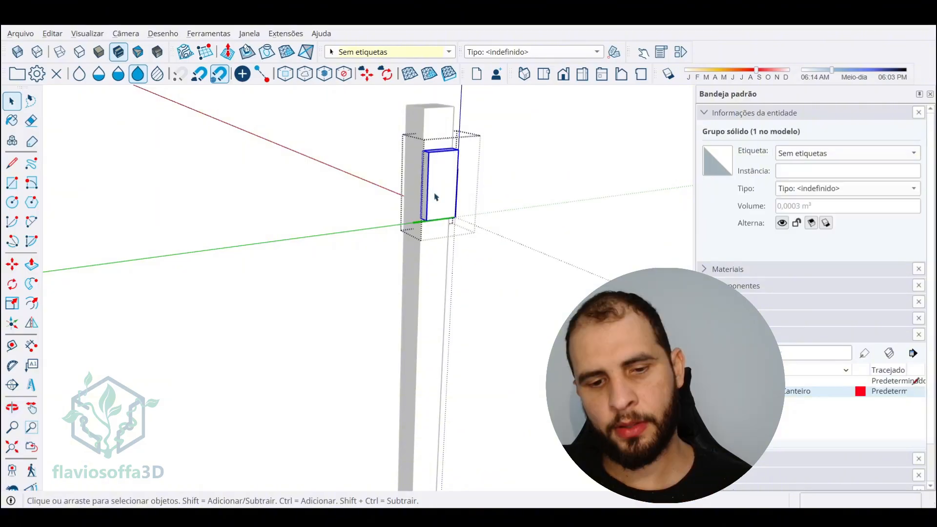
Copy the board group about 1,32 m straight down the post
key(m)
click(433, 184)
key(ctrl)
scroll(429, 313, down, 2)
shift+middle_drag(429, 317, 440, 142)
scroll(439, 142, down, 3)
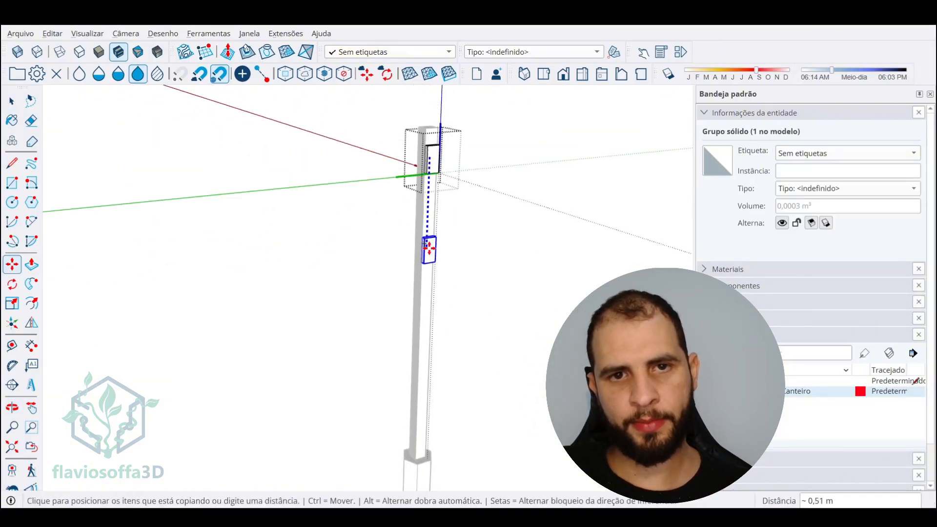
click(425, 375)
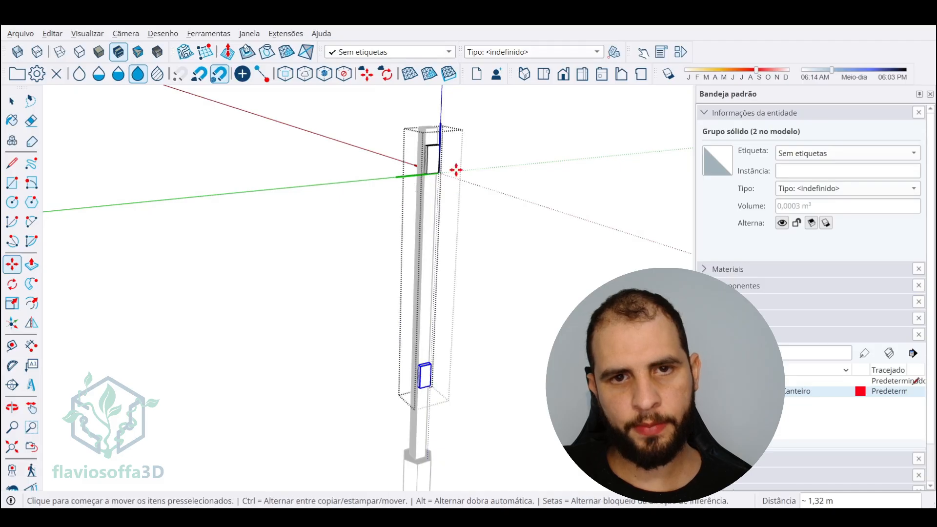
Move the upper board group down about 0,10 m along the post and leave the component's editing
key(space)
click(430, 157)
key(m)
click(429, 160)
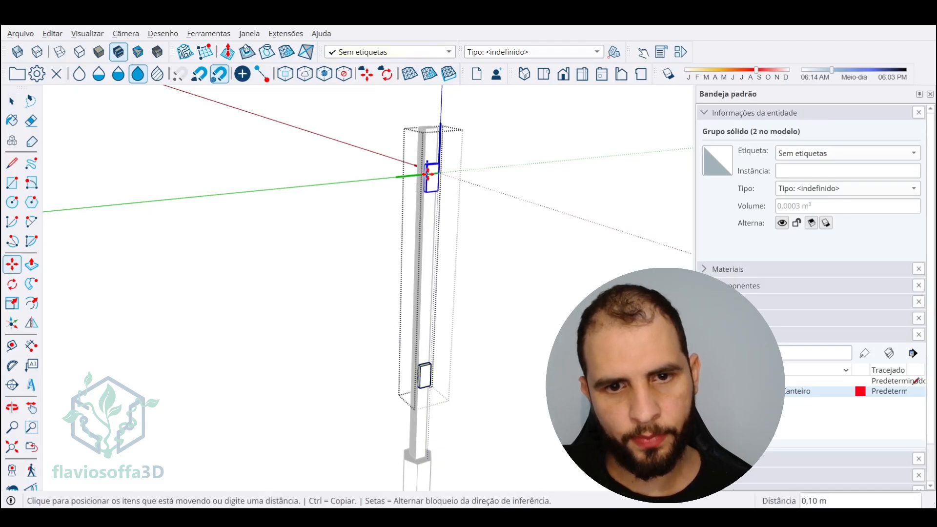
click(428, 174)
key(space)
click(495, 147)
middle_drag(495, 146, 386, 230)
scroll(442, 183, up, 3)
scroll(385, 236, up, 3)
scroll(390, 234, down, 4)
scroll(382, 339, up, 3)
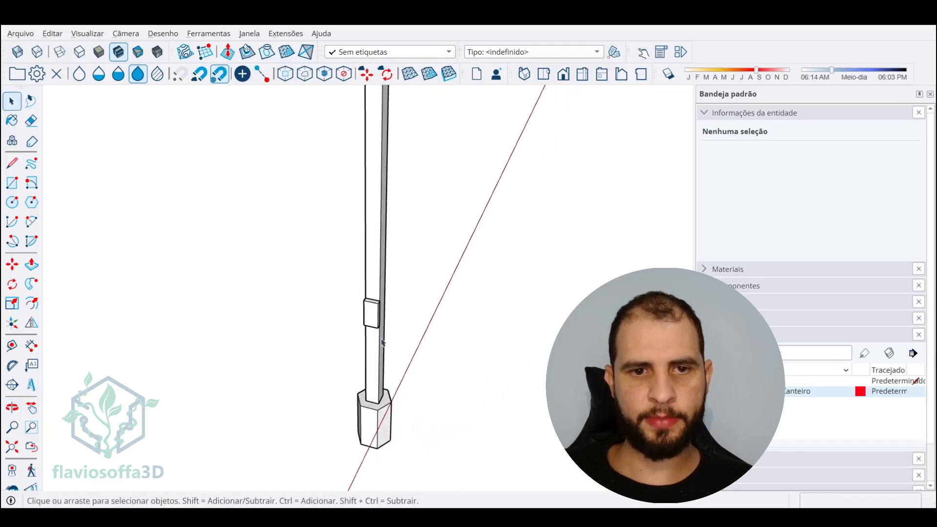
Draw a small square on the board's front face and extrude it 6,5 cm to form a nail
scroll(454, 280, up, 5)
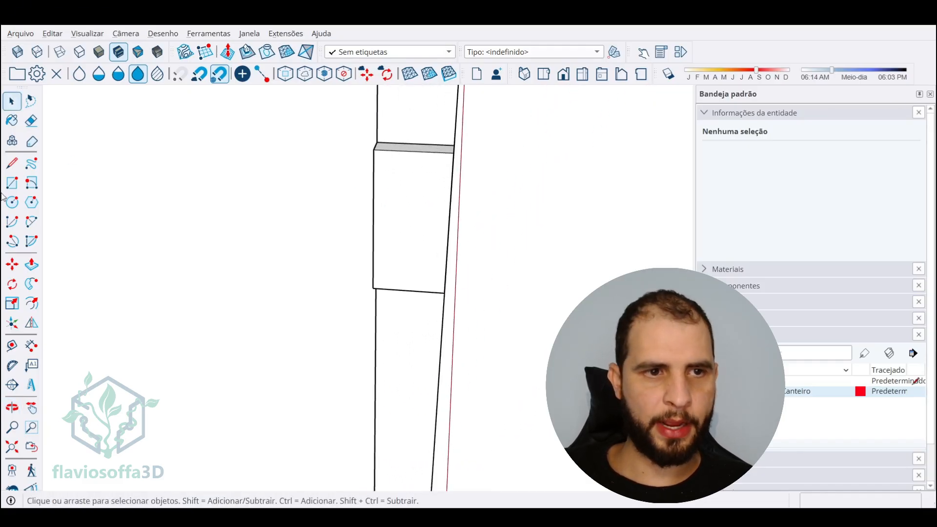
key(r)
scroll(415, 181, up, 2)
click(397, 169)
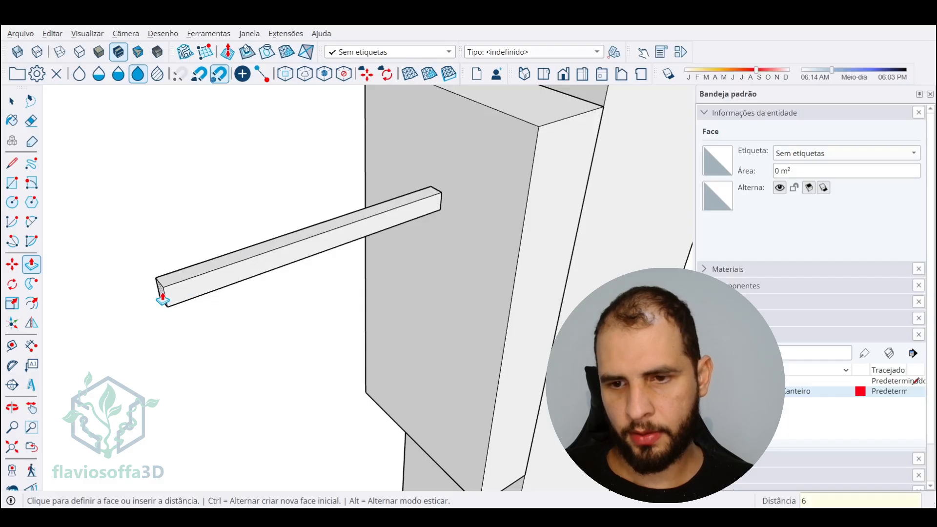
text(6,5cm)
key(Return)
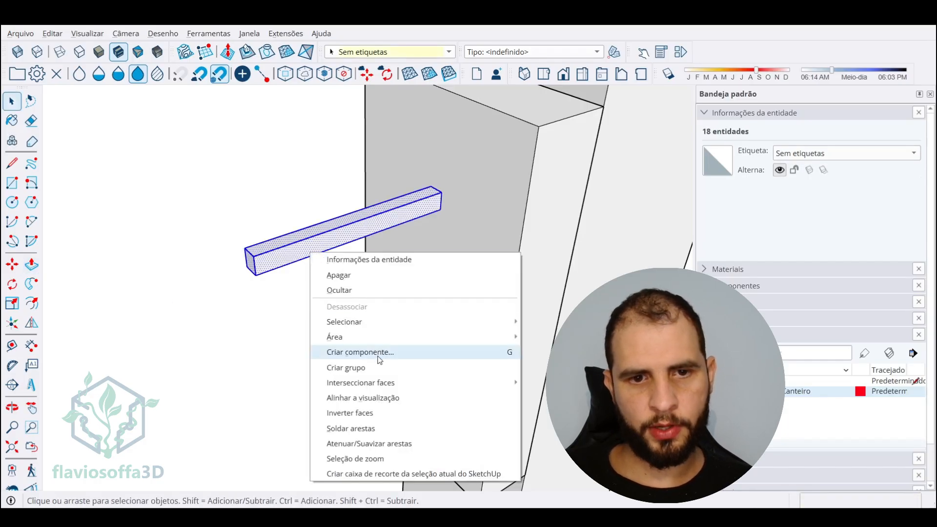
Create a component from the nail named Prego_Recozido, with description 5061, price R$ 12,00/KG and type IfcBuildingElementProxy
click(379, 352)
text(Prego_Reco)
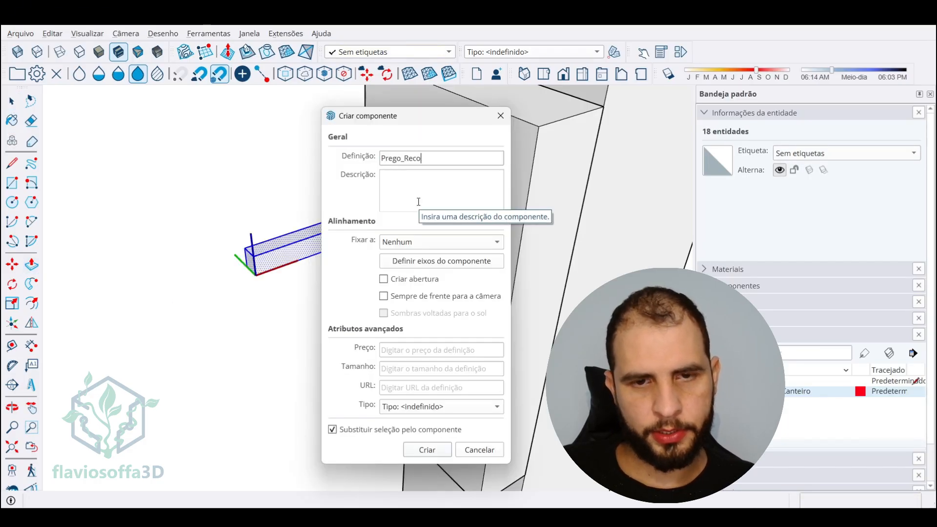
text(zido)
key(alt+Tab)
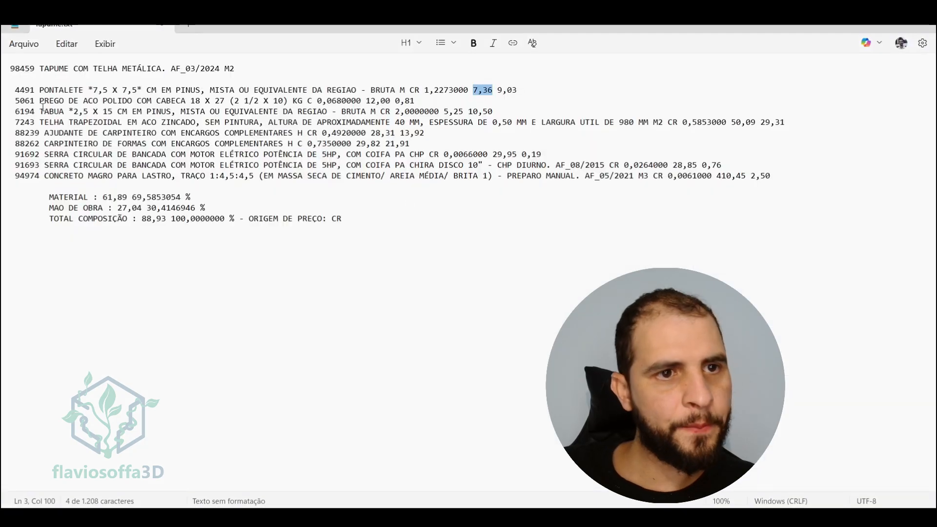
double_click(15, 101)
key(alt+Tab)
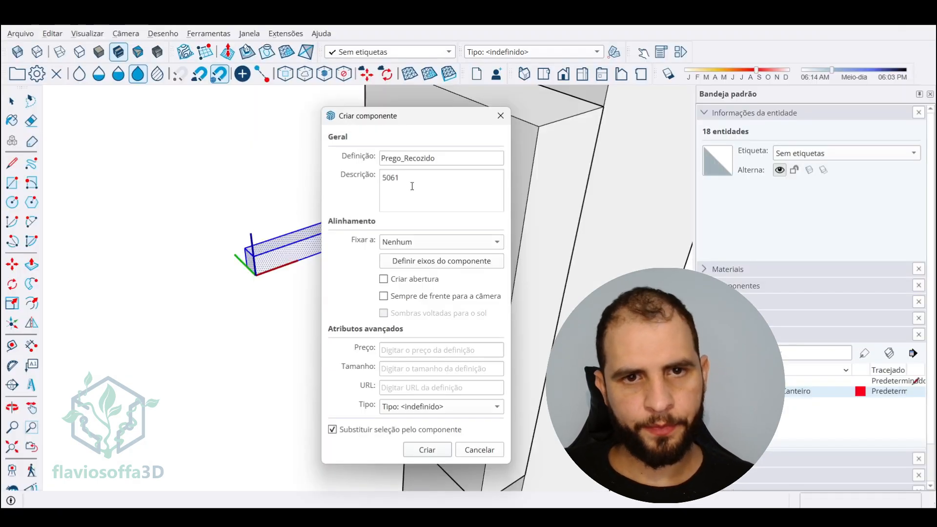
key(alt+Tab)
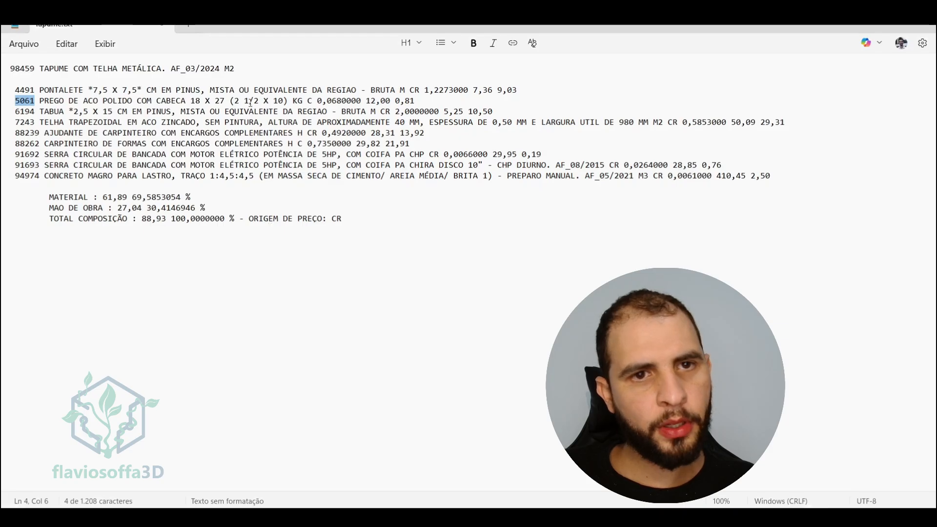
key(alt+Tab)
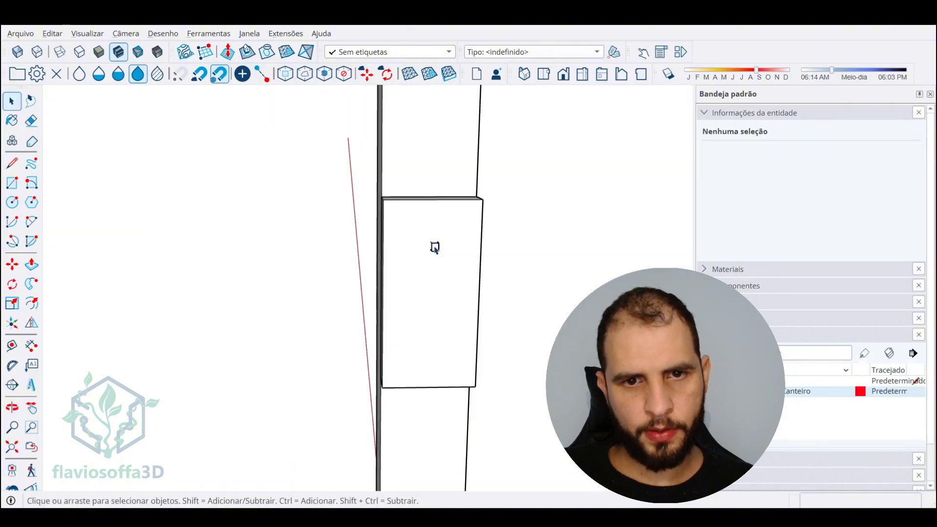
Open the nail component for editing and make a group from all of its geometry
click(433, 248)
middle_drag(433, 248, 435, 245)
triple_click(434, 244)
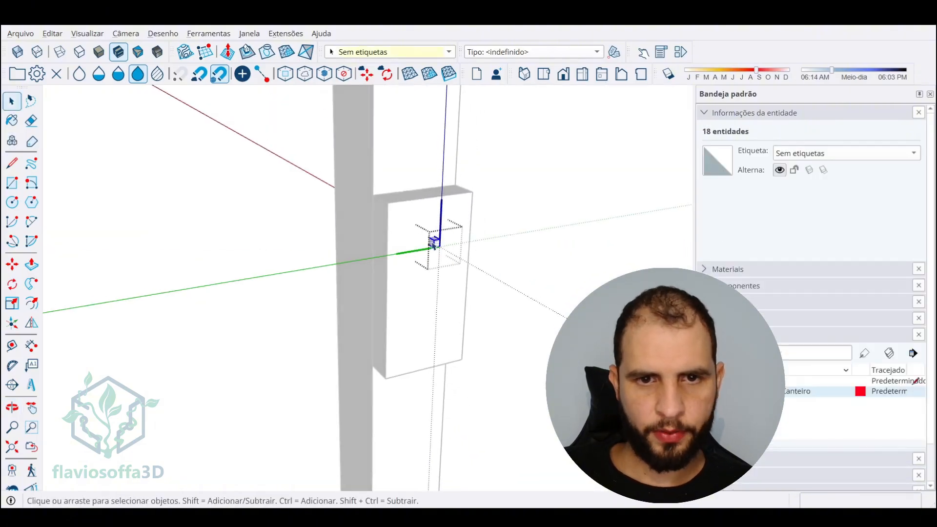
right_click(434, 245)
click(471, 356)
Copy the nail group straight down on the same board to add a second nail
key(m)
click(431, 268)
key(ctrl)
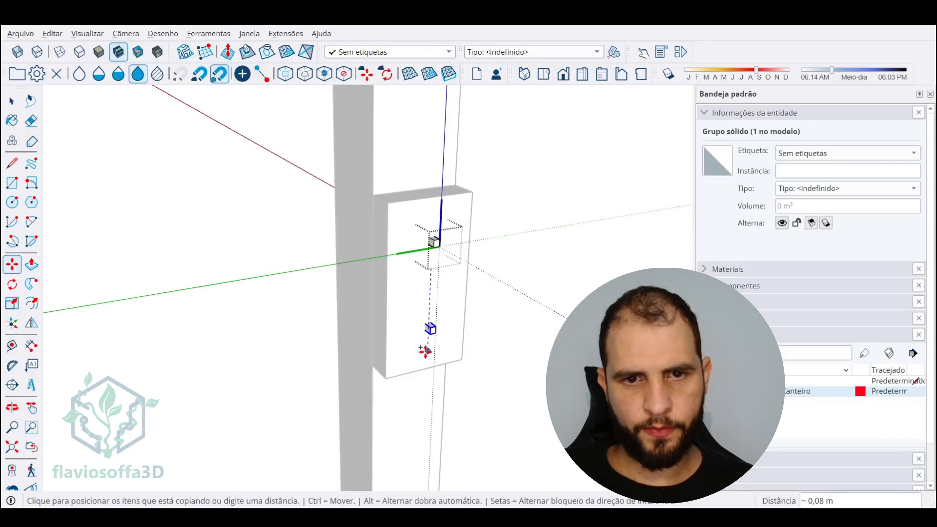
click(431, 331)
Copy both nail groups along the post onto the other board and leave the component's editing
scroll(449, 313, down, 3)
middle_drag(458, 312, 414, 170)
key(space)
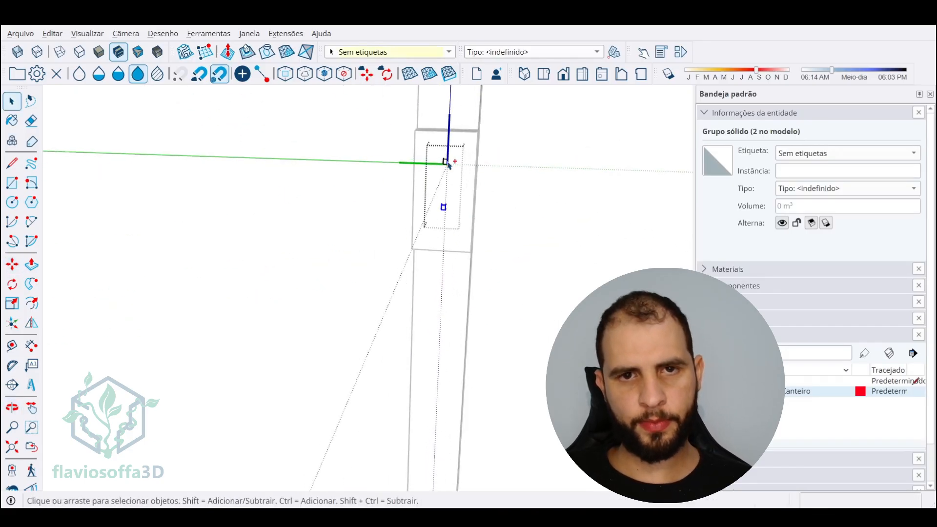
shift+click(447, 199)
key(m)
middle_drag(475, 192, 314, 289)
click(361, 361)
click(364, 404)
scroll(386, 367, down, 3)
key(space)
click(446, 291)
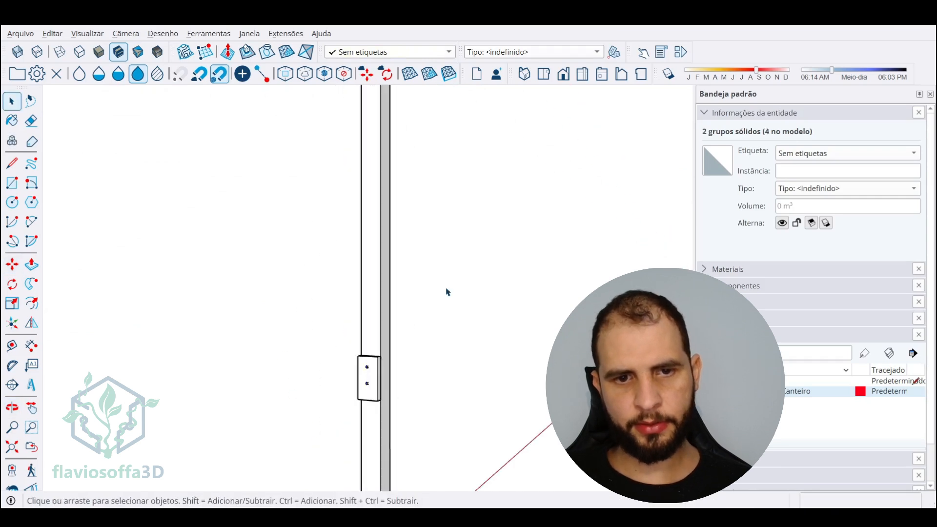
Review the entity information of the post, board, nail and finished 98459 fence components, and examine the finished fence's corrugated sheet
scroll(445, 292, down, 3)
middle_drag(437, 298, 288, 359)
click(395, 224)
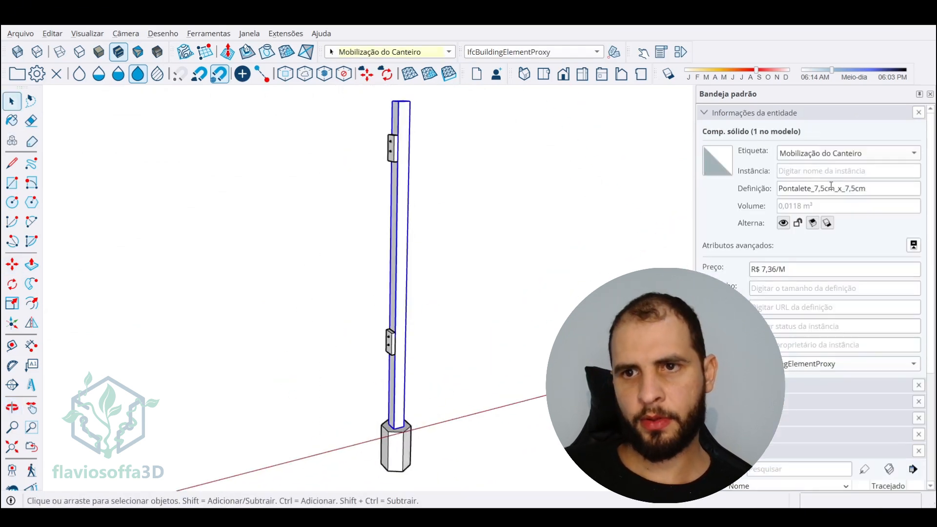
click(399, 155)
scroll(395, 146, up, 3)
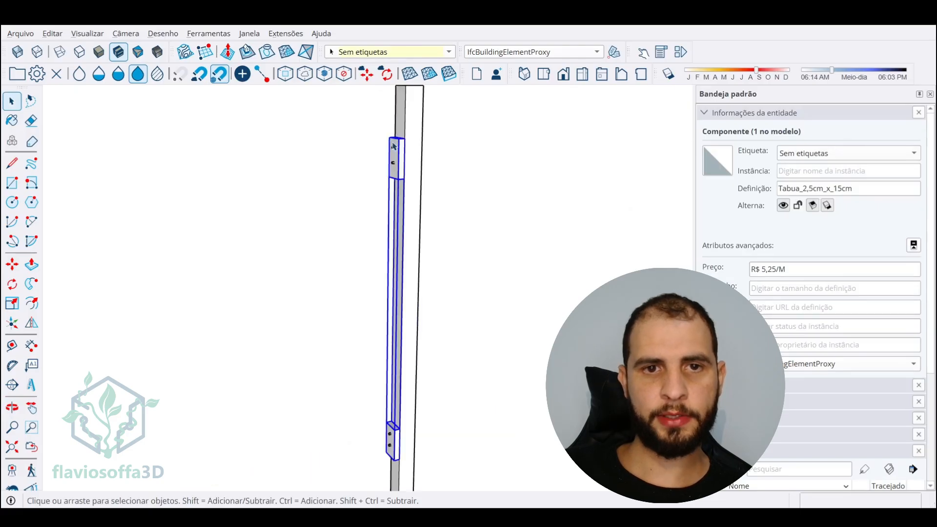
click(395, 151)
scroll(407, 164, down, 5)
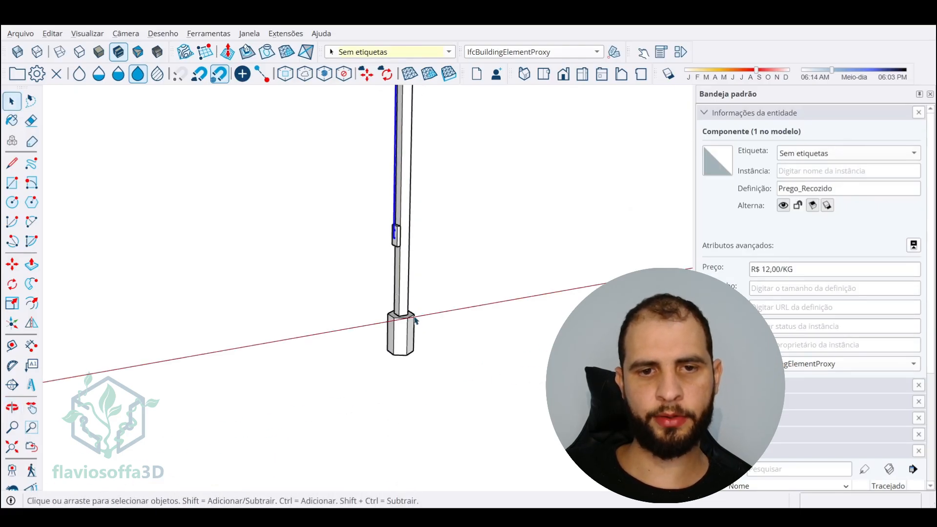
click(387, 341)
scroll(420, 318, down, 5)
click(362, 273)
scroll(293, 234, up, 5)
scroll(293, 234, up, 1)
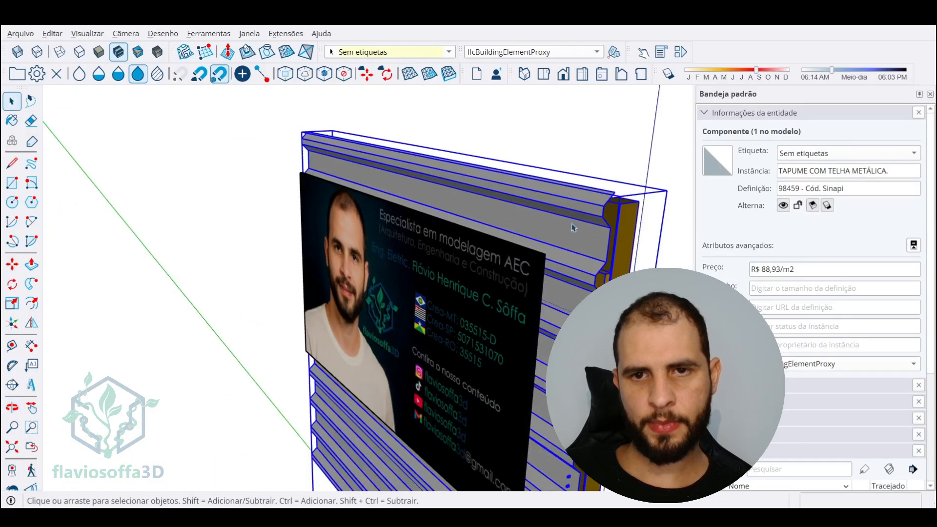
middle_drag(578, 255, 558, 151)
Draw a narrow upright rectangle about 0,15 m tall near the top of the post's side face
scroll(445, 140, up, 6)
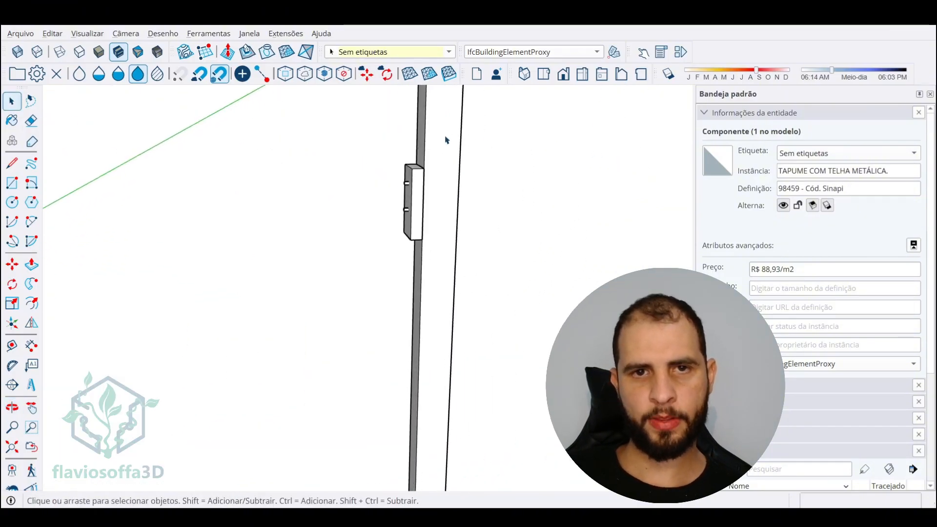
middle_drag(430, 227, 435, 232)
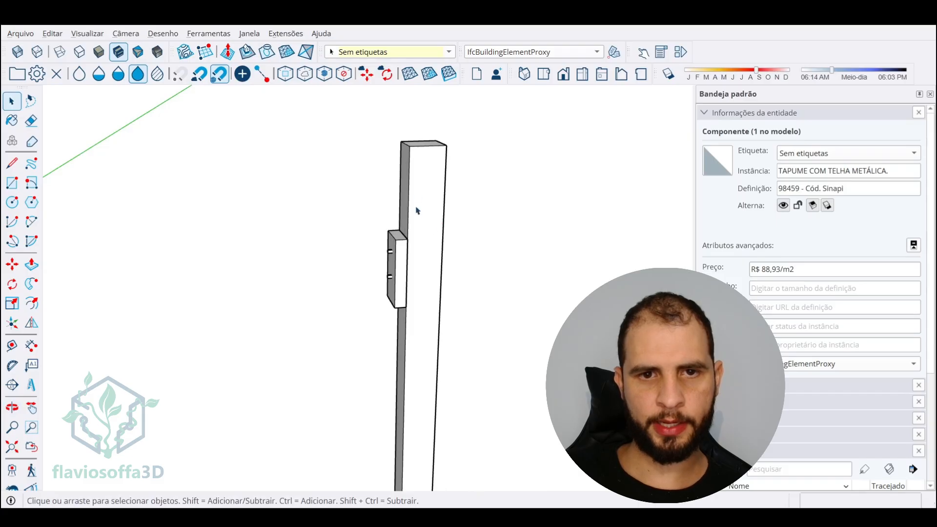
click(12, 183)
scroll(419, 157, up, 2)
click(425, 149)
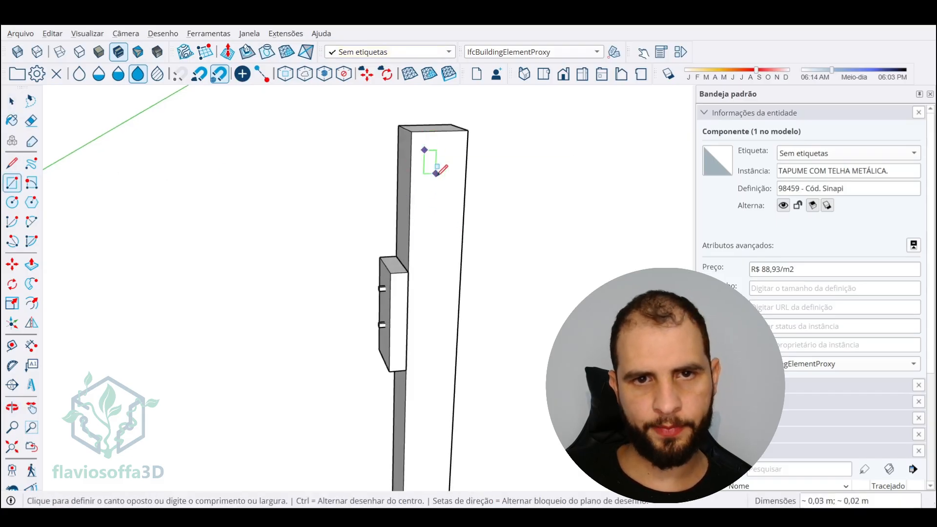
click(449, 256)
Copy the rectangle about 0,15 m straight down so the copy adjoins its lower edge
key(space)
double_click(438, 220)
key(m)
click(453, 150)
key(ctrl)
click(449, 257)
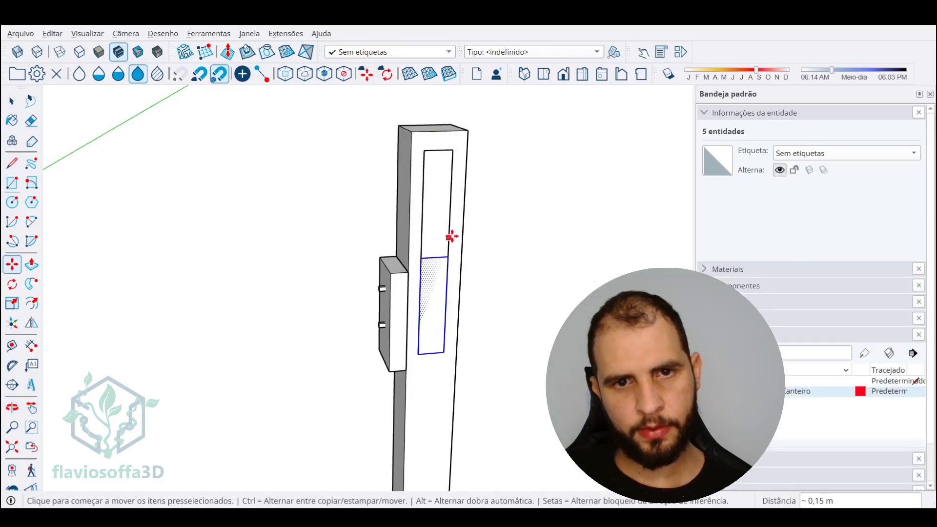
Add a third copy of the rectangle directly below the second one to continue the stack
scroll(453, 224, up, 1)
scroll(392, 243, down, 2)
click(389, 324)
key(ctrl)
key(space)
key(m)
click(389, 249)
key(ctrl)
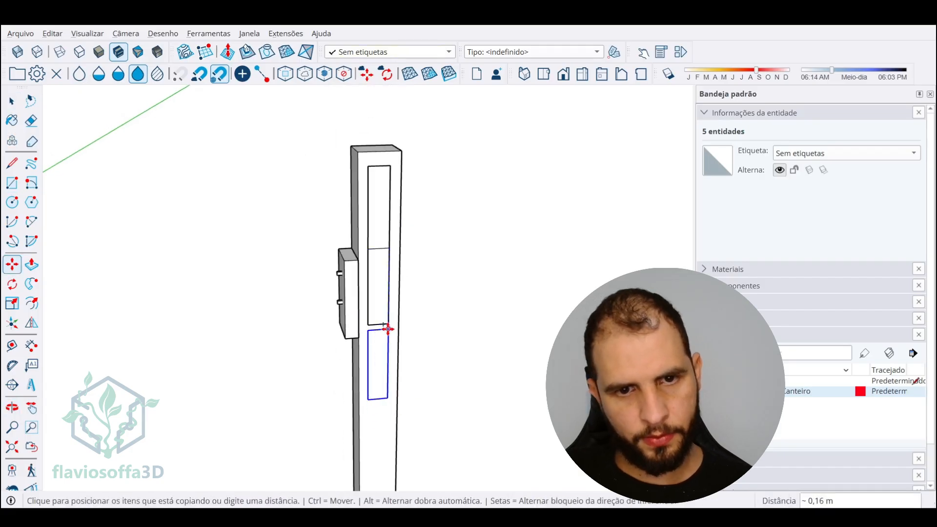
click(388, 329)
scroll(389, 205, up, 2)
key(l)
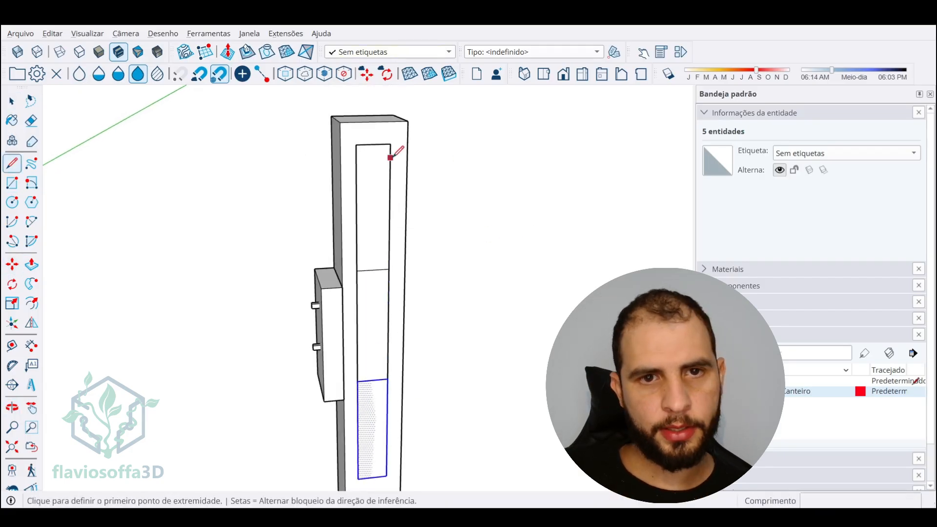
click(390, 209)
click(356, 270)
mouse_move(357, 270)
middle_down()
mouse_move(268, 104)
mouse_move(342, 295)
middle_up()
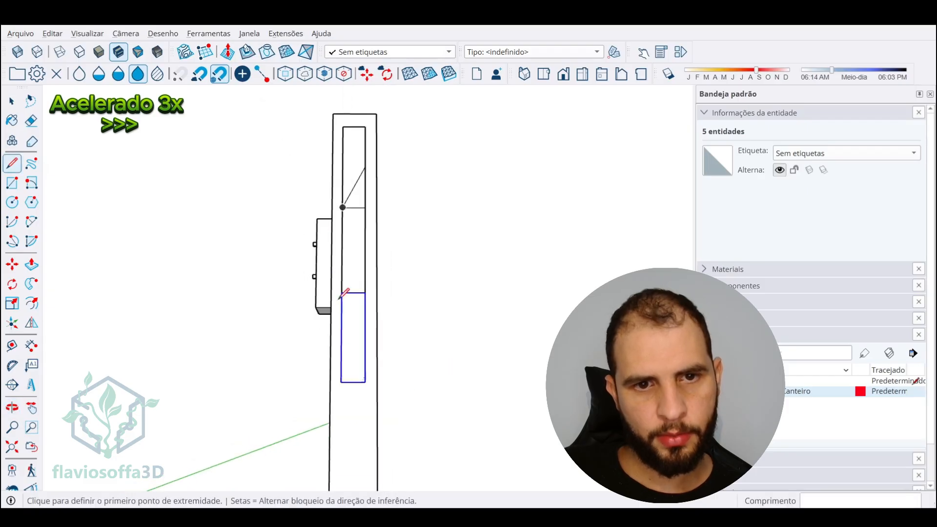
middle_drag(378, 324, 65, 226)
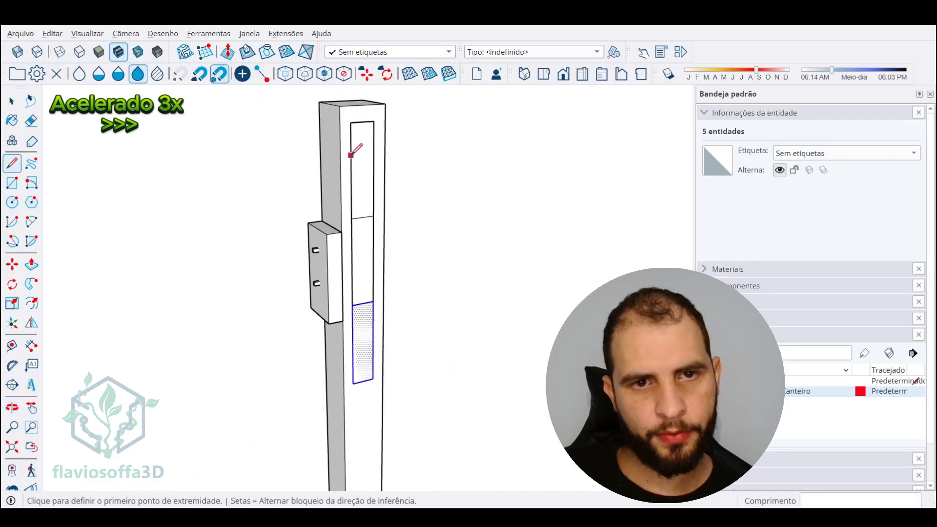
Draw opposing diagonals in the first and third rectangles, each joining a side's midpoint to the opposite corner of the middle rectangle
click(351, 171)
click(373, 215)
click(373, 302)
click(353, 345)
Erase the surplus rectangle edges so only the open trapezoidal sheet profile line remains
key(e)
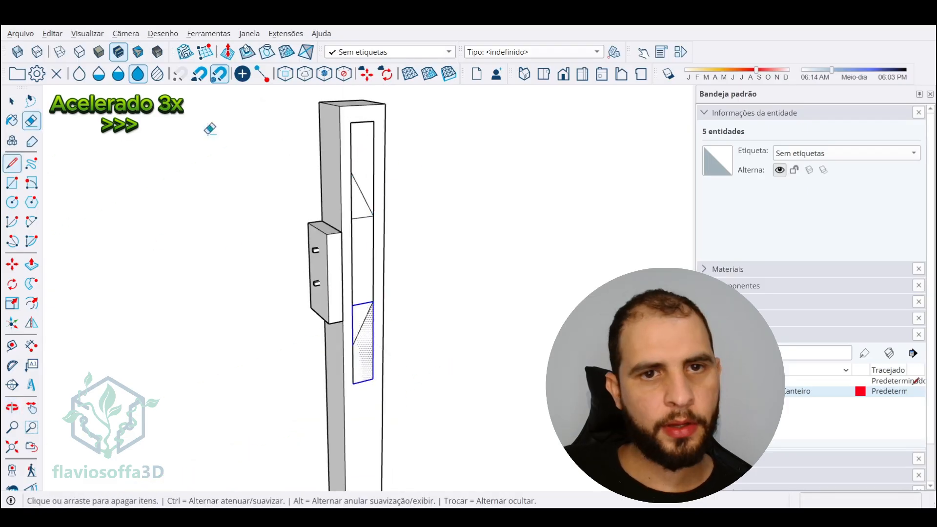
drag(366, 123, 378, 132)
click(361, 219)
click(363, 303)
click(353, 293)
middle_drag(373, 309, 345, 294)
click(372, 395)
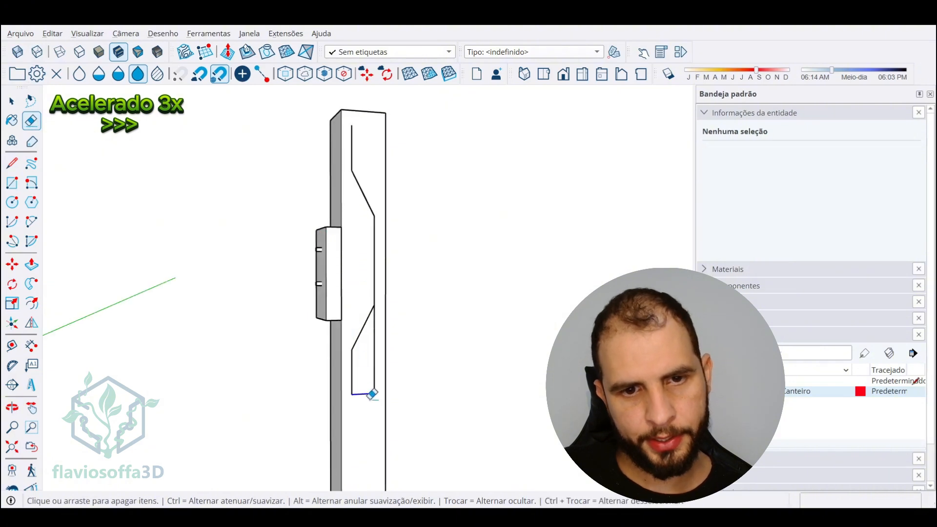
drag(372, 394, 375, 385)
middle_drag(375, 205, 467, 246)
Copy the whole profile line about 0,15 m away from the post along the green axis
key(space)
triple_click(344, 201)
scroll(343, 203, down, 4)
key(m)
key(ctrl)
click(343, 201)
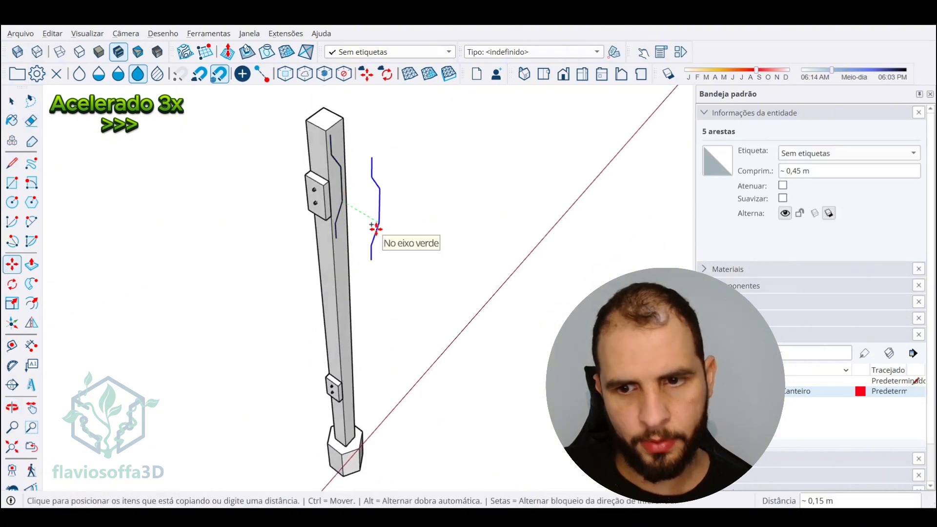
click(375, 228)
Connect the upper vertices of the two profile lines to form the first two sheet faces
scroll(351, 264, up, 4)
key(l)
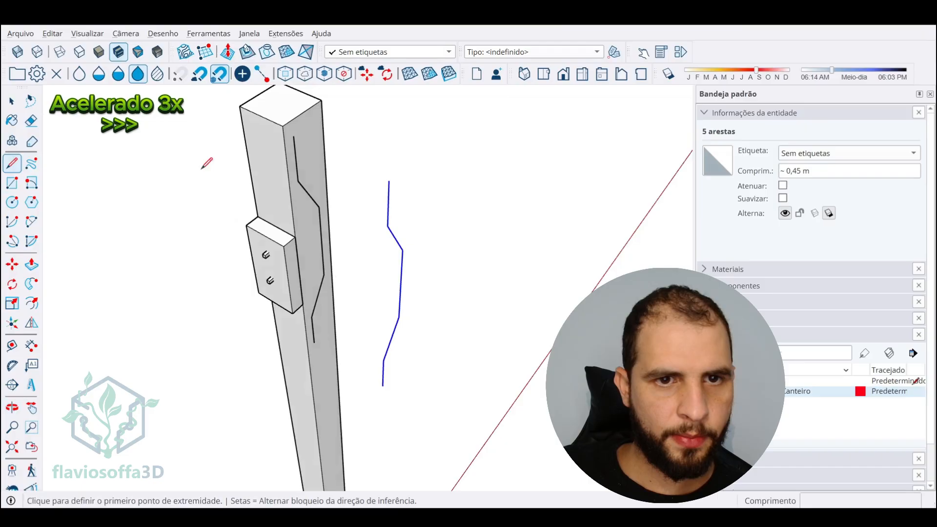
click(293, 136)
click(389, 181)
mouse_move(415, 191)
middle_down()
mouse_move(492, 128)
mouse_move(430, 129)
middle_up()
click(305, 179)
click(386, 200)
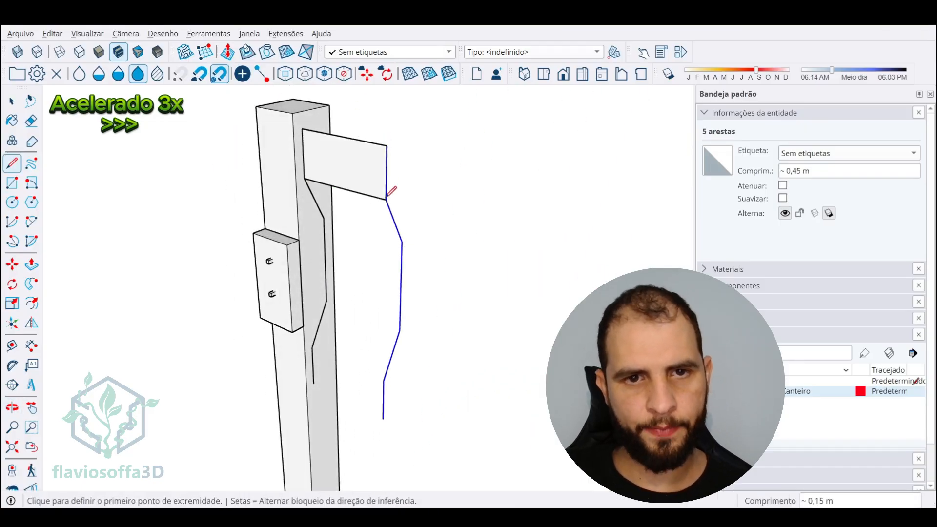
click(324, 218)
click(401, 241)
click(326, 297)
key(Escape)
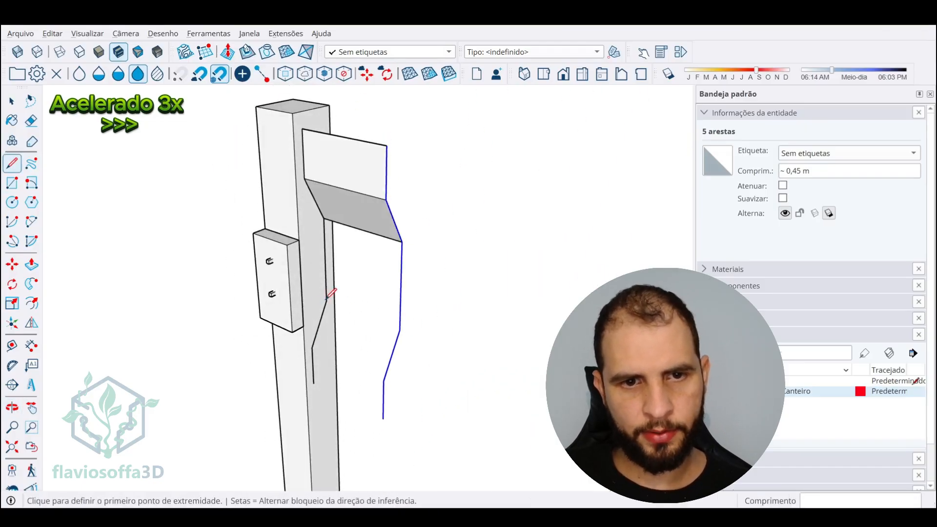
Connect the remaining vertices of the two profile lines to complete the corrugated sheet's lower faces
click(326, 298)
click(401, 331)
click(313, 348)
click(384, 380)
click(314, 383)
click(383, 419)
mouse_move(384, 418)
middle_down()
mouse_move(555, 220)
mouse_move(393, 297)
mouse_move(457, 331)
mouse_move(251, 262)
middle_up()
Scale the whole sheet module to about 0,70 along the blue axis and slightly rescale it horizontally
key(space)
double_click(389, 298)
scroll(390, 296, down, 2)
triple_click(388, 294)
key(s)
scroll(337, 286, up, 1)
click(377, 372)
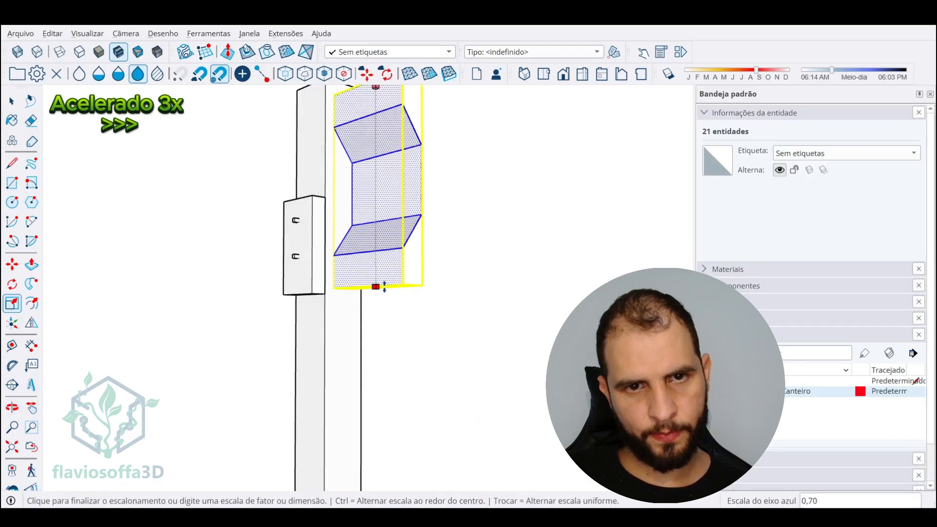
click(383, 286)
middle_drag(444, 241, 293, 269)
click(378, 188)
click(369, 187)
middle_drag(373, 196, 674, 211)
Copy the sheet module straight down, repeating it end to end until seven modules line the post
key(space)
key(m)
key(ctrl)
click(385, 126)
click(383, 262)
scroll(567, 206, down, 5)
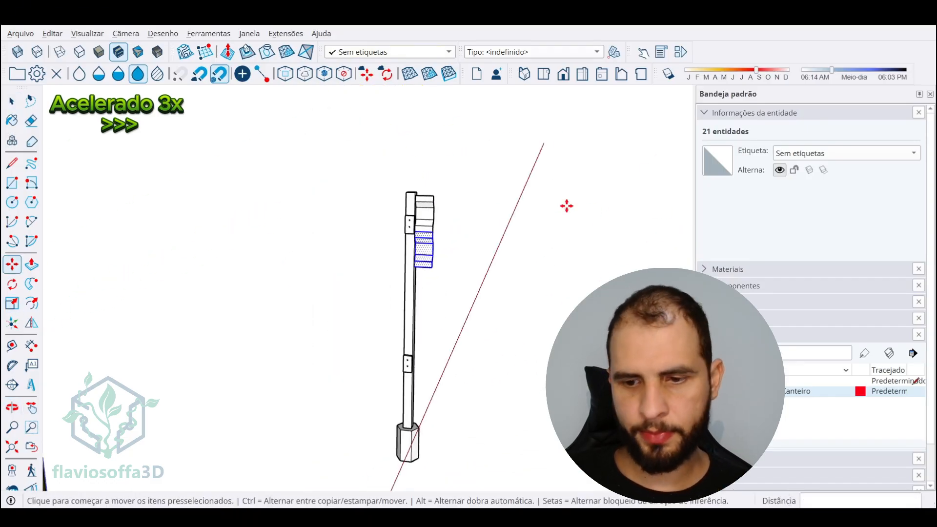
middle_drag(566, 206, 434, 214)
key(space)
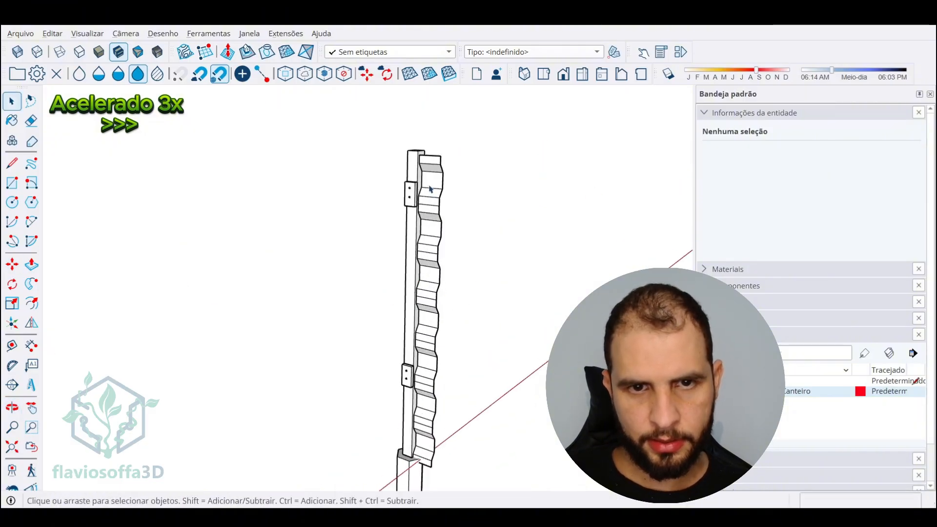
scroll(481, 131, down, 2)
drag(481, 130, 411, 418)
shift+click(422, 410)
shift+click(423, 293)
right_click(434, 359)
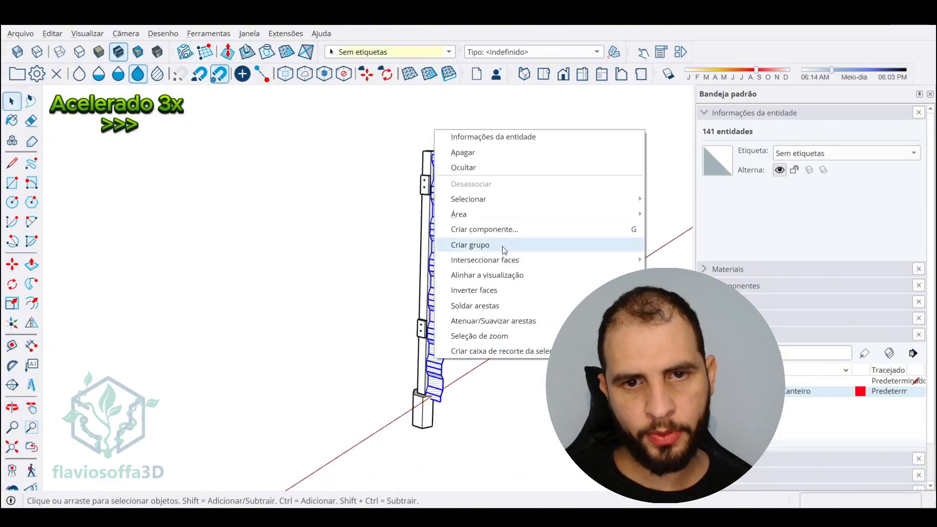
click(431, 115)
click(431, 115)
Scale the whole sheet geometry along the blue axis to about 0,93 so its lower edge sits higher above the concrete base
triple_click(446, 271)
middle_drag(459, 274, 425, 284)
scroll(425, 352, up, 4)
key(s)
click(438, 446)
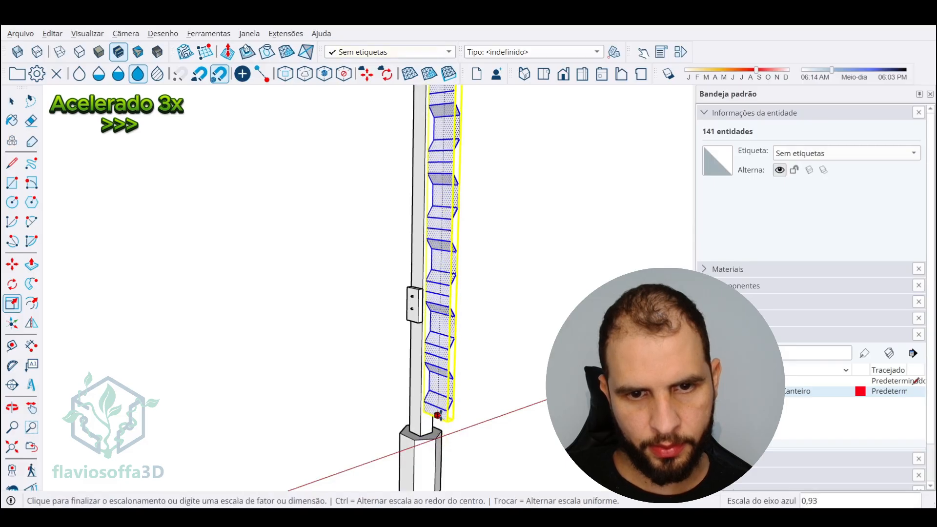
click(439, 399)
Turn the sheet geometry into a component named Telha_Trapezoidal, priced R$ 50,00/M2
scroll(451, 390, down, 3)
middle_drag(479, 335, 557, 244)
key(space)
scroll(446, 146, up, 3)
right_click(444, 155)
click(505, 255)
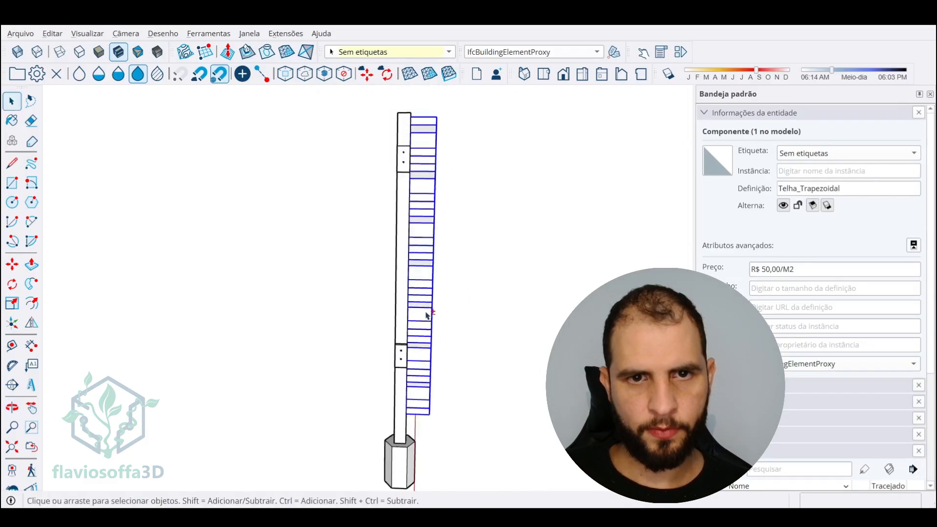
Scale the sheet component along the blue axis to line up its upper edge with the top of the post
middle_drag(425, 314, 423, 283)
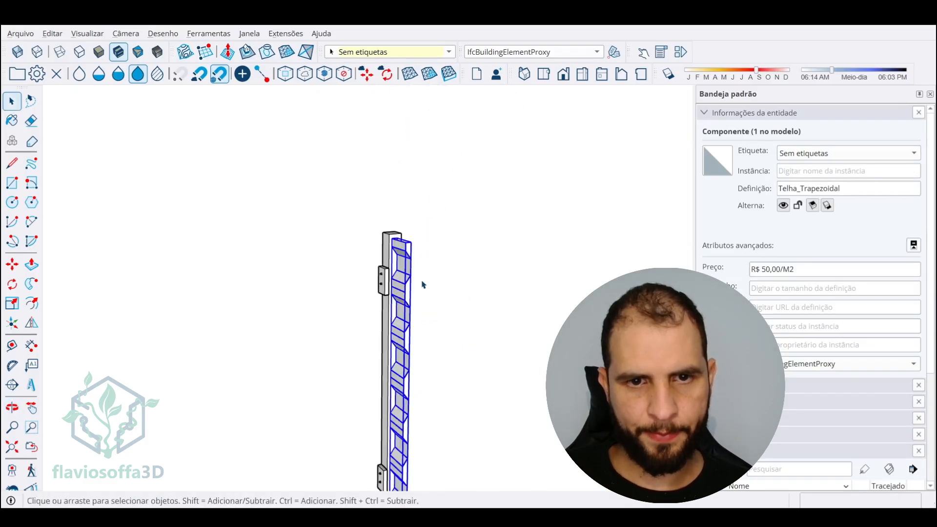
scroll(423, 282, up, 3)
click(399, 181)
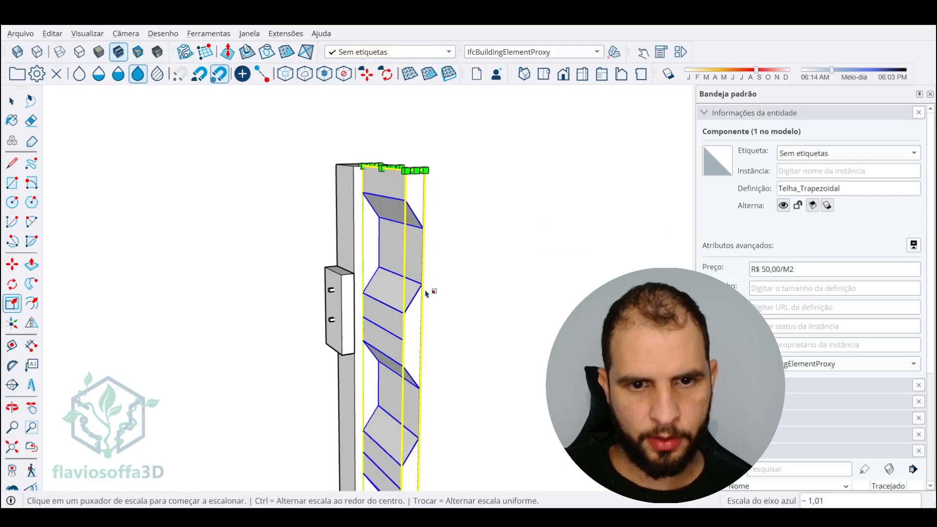
scroll(432, 374, down, 5)
middle_drag(432, 374, 536, 270)
scroll(441, 366, up, 3)
scroll(432, 146, up, 3)
middle_drag(416, 196, 357, 377)
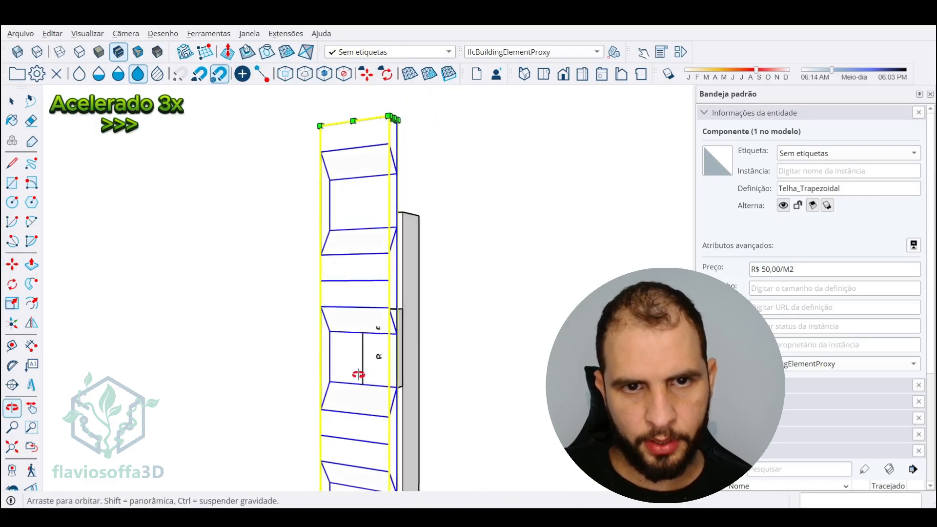
scroll(383, 360, up, 3)
scroll(369, 143, down, 4)
middle_drag(352, 98, 363, 161)
click(348, 92)
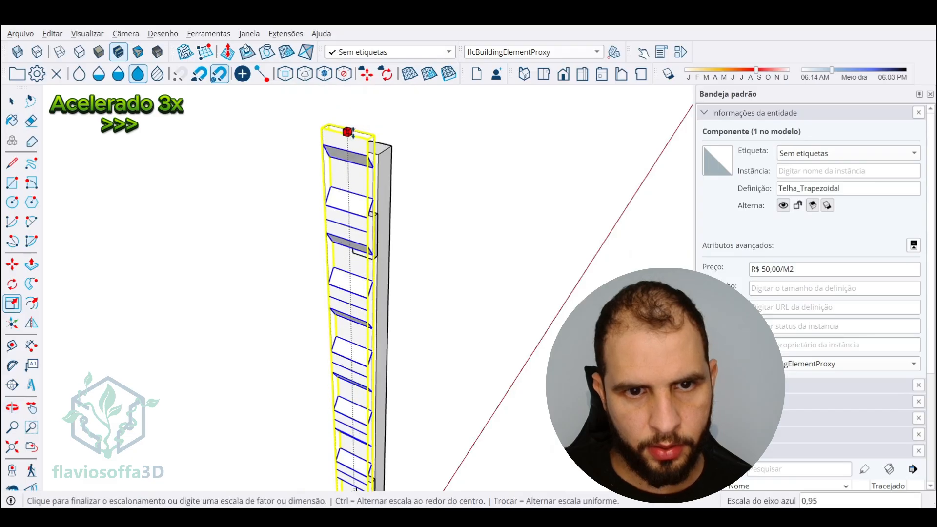
click(370, 142)
Open the board component and move the lower board down along the post toward the sheet's next recess
scroll(370, 146, down, 3)
middle_drag(363, 293, 380, 329)
scroll(405, 293, up, 6)
key(space)
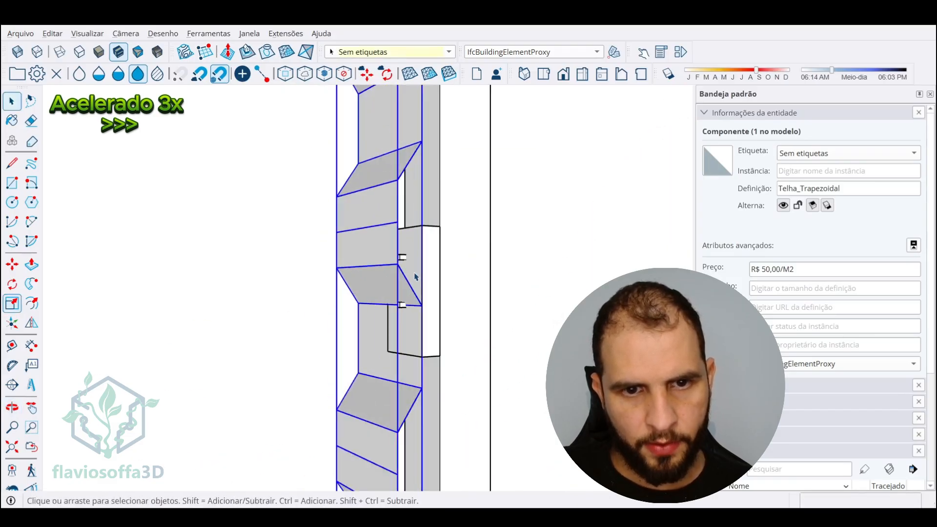
double_click(430, 265)
click(430, 265)
key(m)
click(431, 271)
click(432, 316)
scroll(439, 249, down, 4)
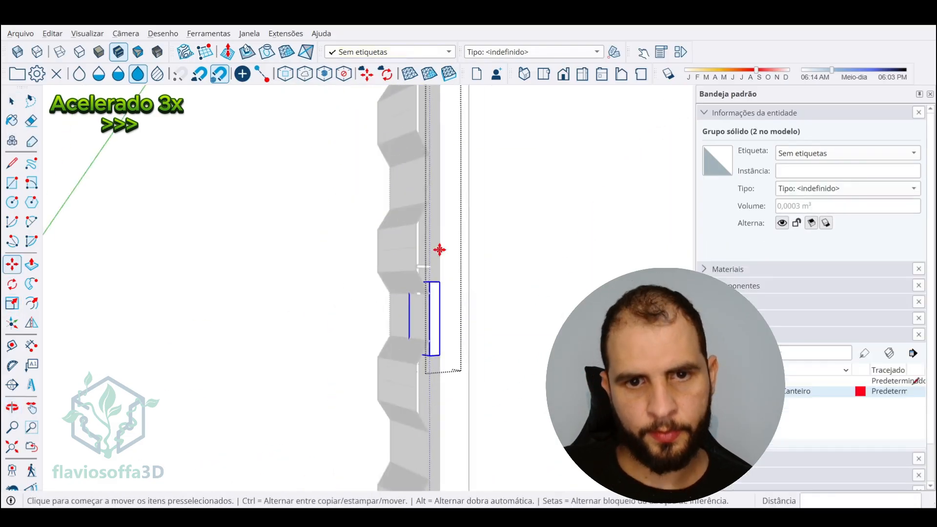
Move the upper board down along the post to match the next recess of the sheet
scroll(416, 169, up, 4)
middle_drag(440, 249, 417, 293)
key(space)
double_click(415, 303)
middle_drag(415, 303, 513, 320)
scroll(416, 274, down, 4)
scroll(386, 257, up, 5)
middle_drag(385, 257, 459, 266)
click(379, 255)
key(Escape)
click(378, 255)
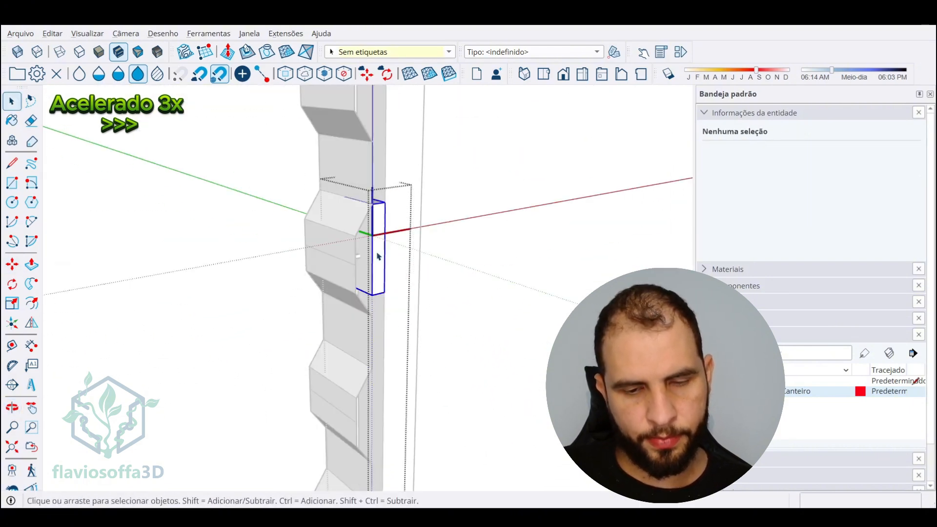
key(m)
click(377, 253)
click(378, 354)
Open the nail component and move the upper pair of nails 0,17 m down along the blue axis onto the upper board
middle_drag(378, 354, 364, 253)
key(space)
click(364, 253)
click(366, 255)
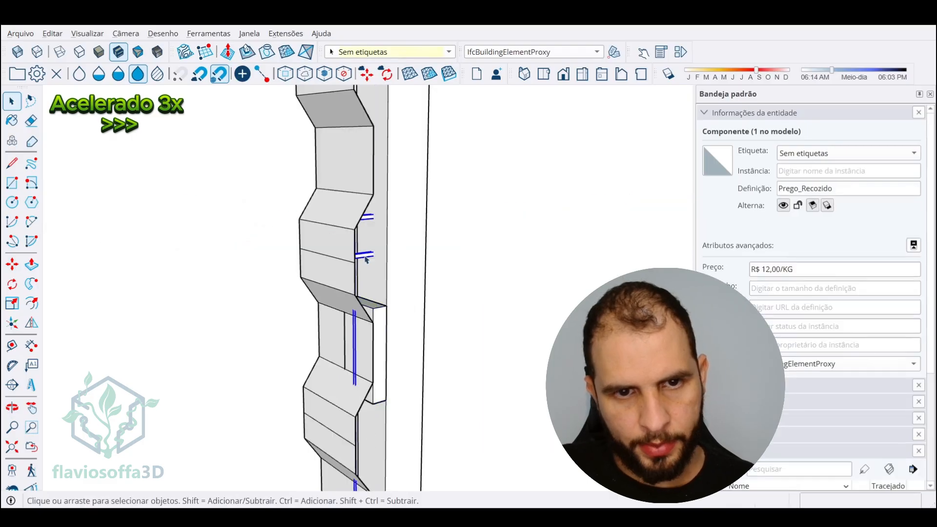
double_click(366, 255)
click(366, 255)
key(m)
click(388, 215)
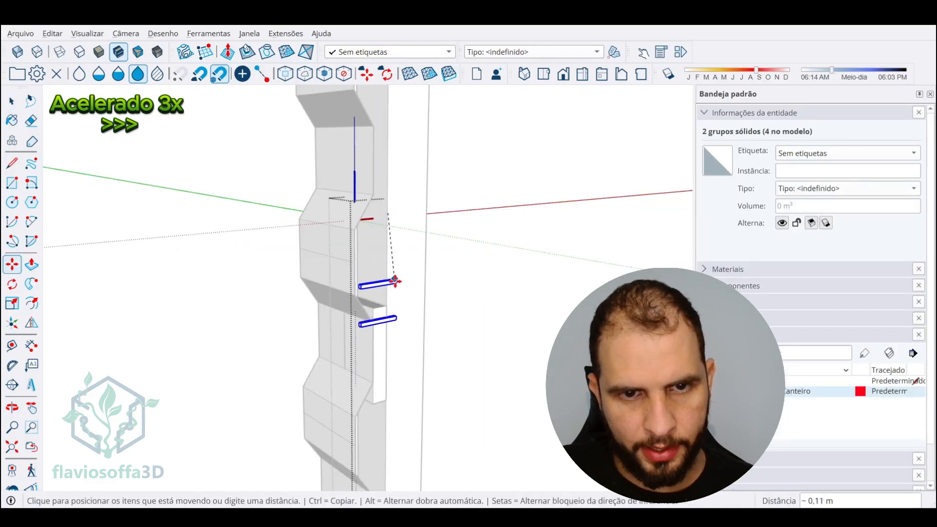
key(Escape)
click(386, 220)
key(space)
key(m)
click(465, 189)
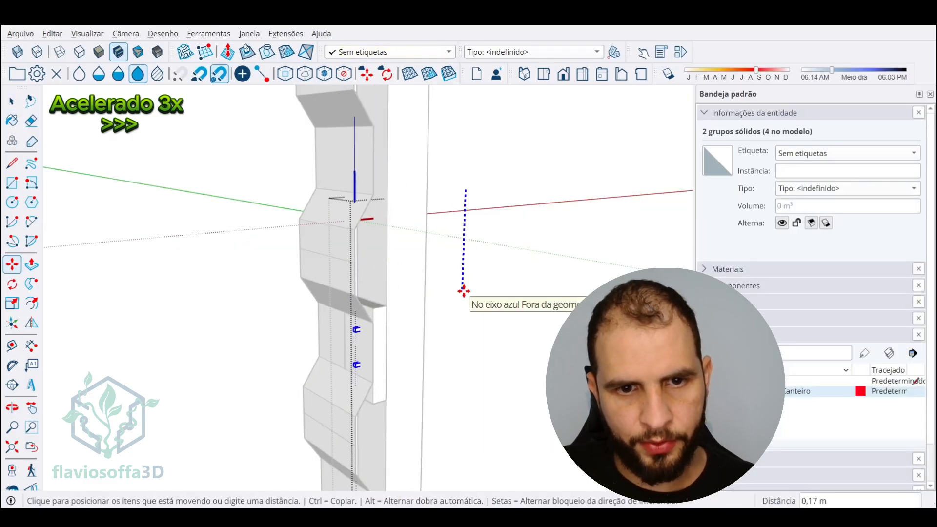
click(464, 291)
Move the lower pair of nails straight down to centre them on the lower board
middle_drag(463, 291, 483, 240)
scroll(378, 295, up, 3)
key(space)
drag(287, 229, 356, 295)
key(m)
click(423, 203)
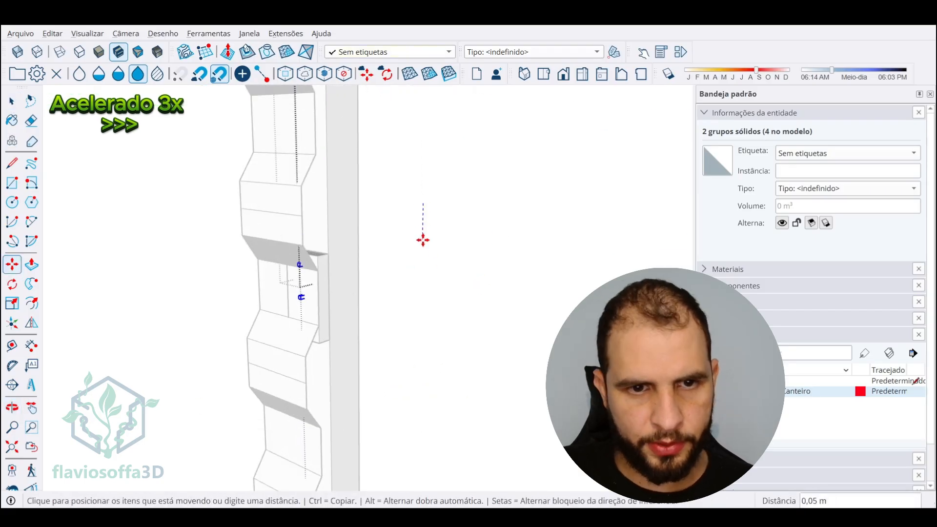
click(423, 256)
Leave the nail component and try to rescale the corrugated sheet
middle_drag(423, 257, 381, 303)
key(space)
click(410, 184)
key(s)
click(395, 321)
click(423, 207)
key(space)
click(537, 209)
Assign the tag Mobilização do Canteiro to the board component and the nail component
scroll(537, 210, down, 3)
scroll(425, 332, up, 3)
click(426, 351)
click(801, 154)
click(807, 169)
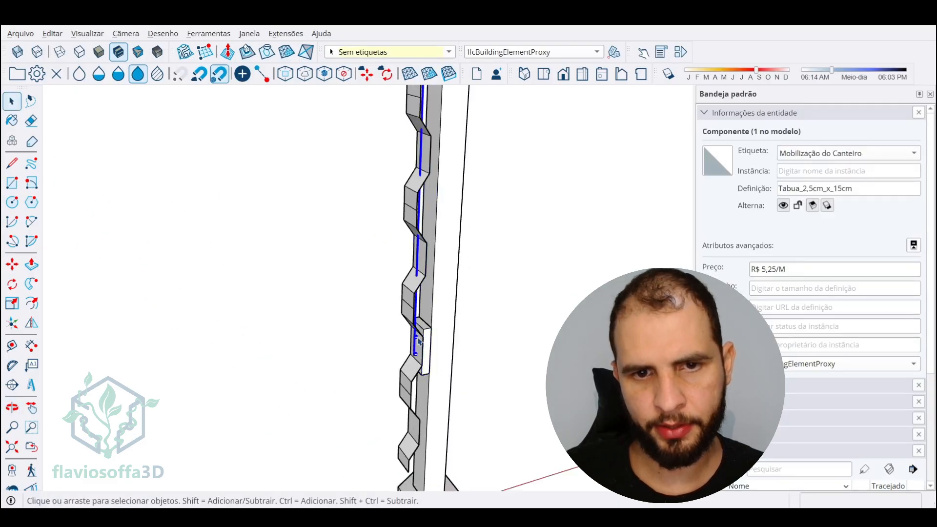
click(419, 342)
click(816, 154)
click(820, 169)
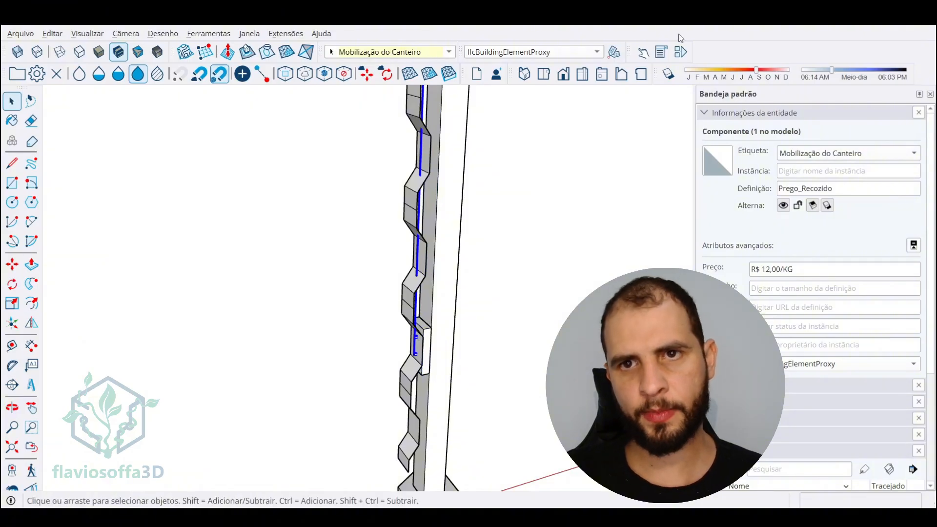
Display the additional location toolbar
right_click(720, 53)
click(726, 57)
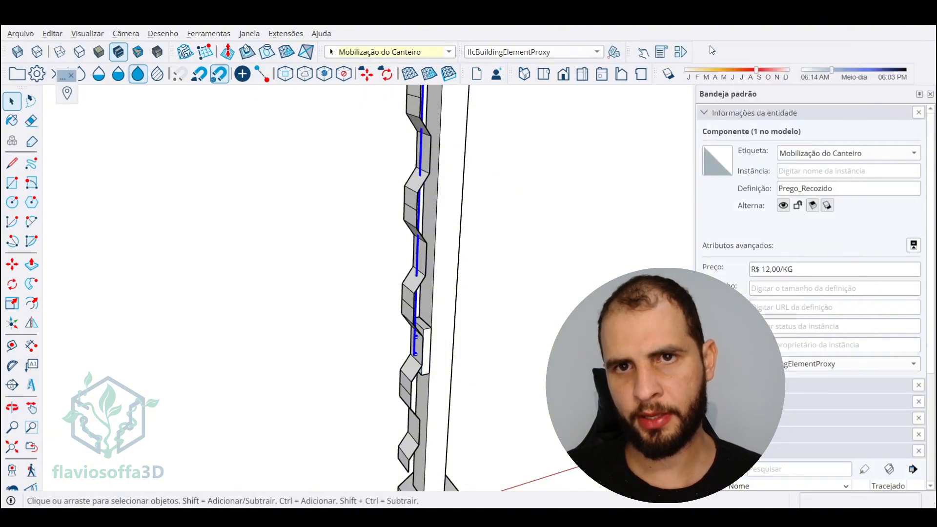
right_click(712, 49)
click(757, 28)
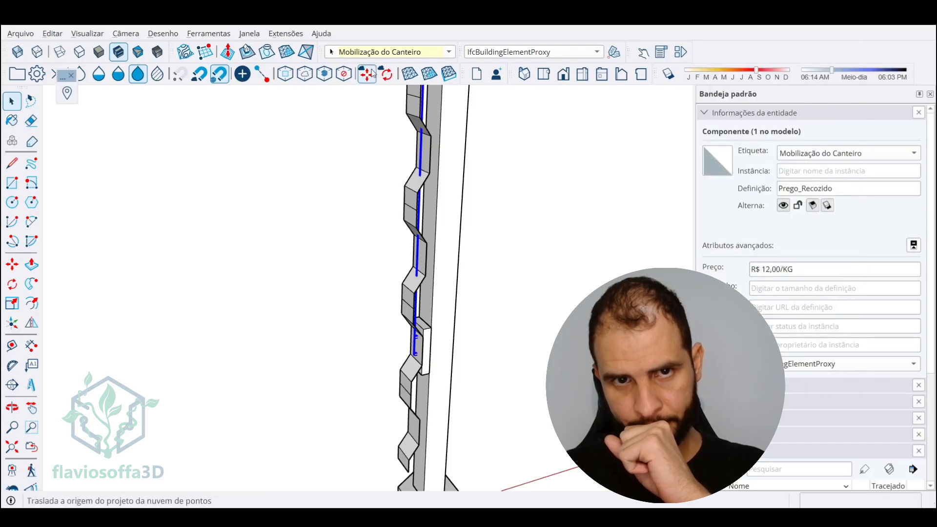
Assign the tag Mobilização do Canteiro to the corrugated sheet component
scroll(819, 275, down, 3)
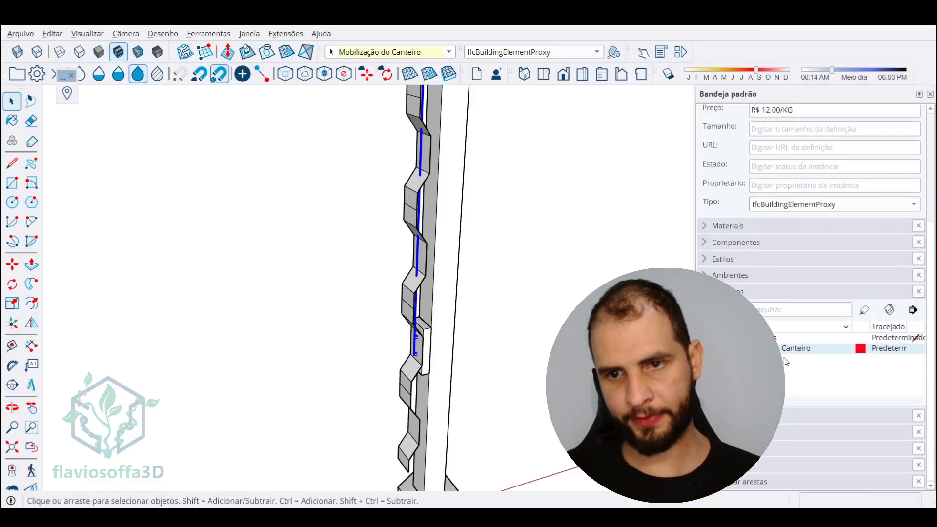
middle_drag(440, 270, 464, 298)
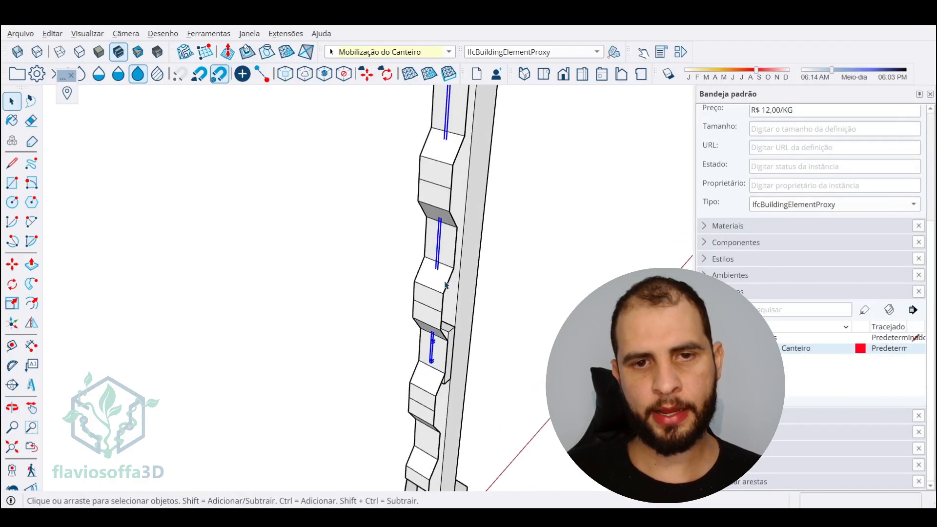
click(443, 281)
click(449, 52)
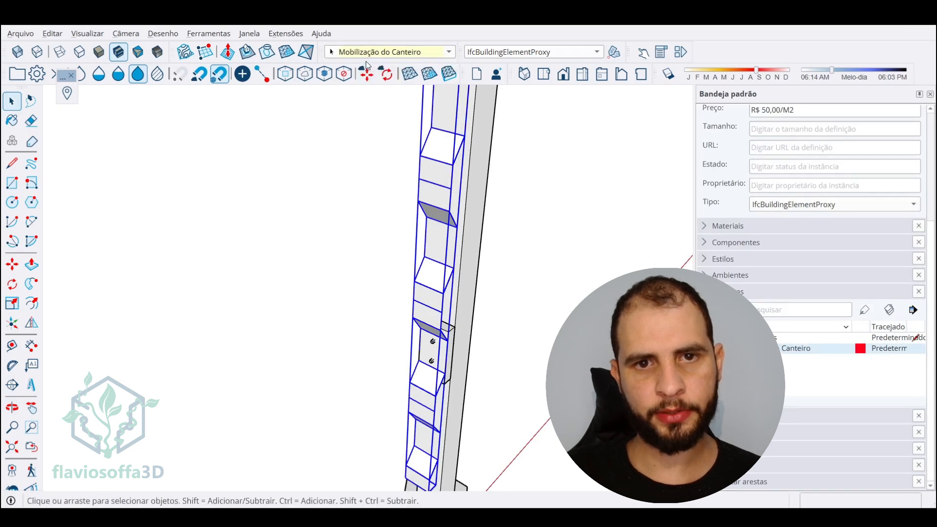
Sample the board material M_madeira_tabua from a board of the finished reference fence
middle_drag(530, 214, 488, 303)
scroll(353, 200, down, 4)
scroll(418, 418, up, 3)
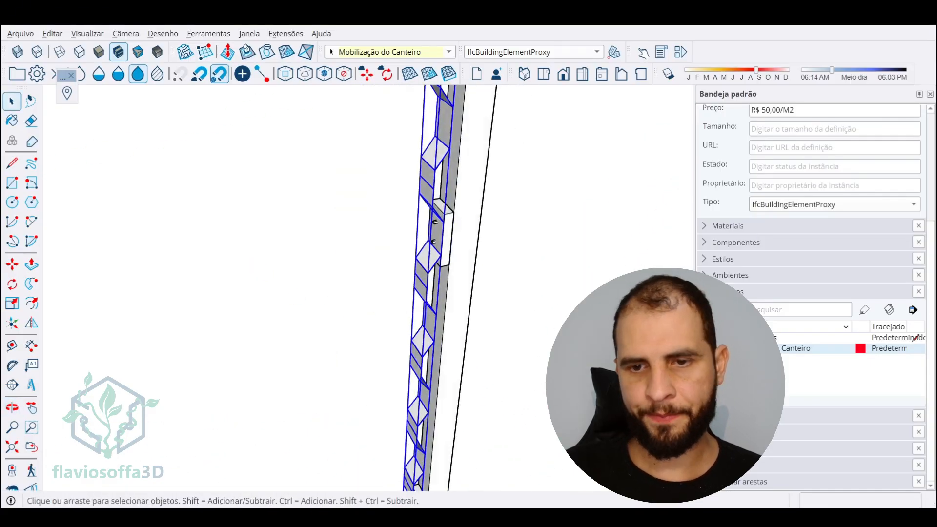
scroll(178, 205, down, 5)
middle_drag(178, 205, 259, 168)
scroll(254, 165, up, 3)
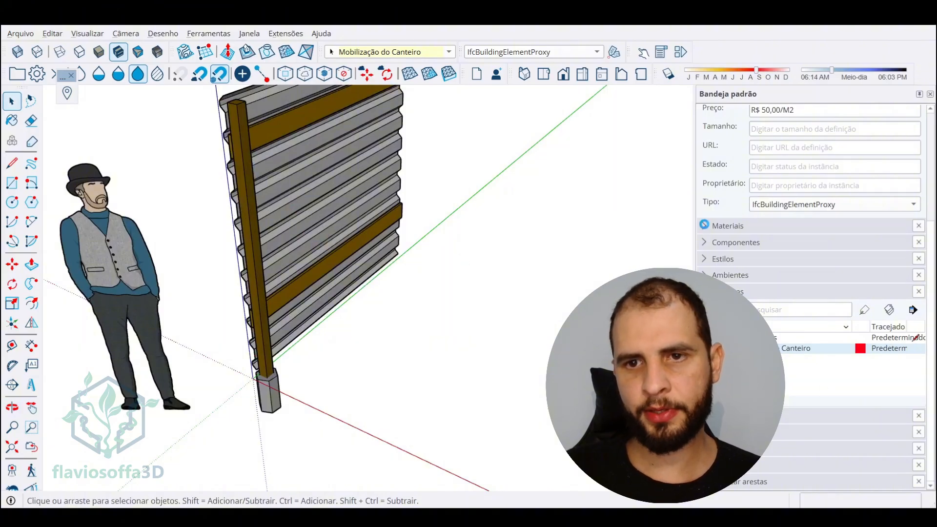
click(727, 226)
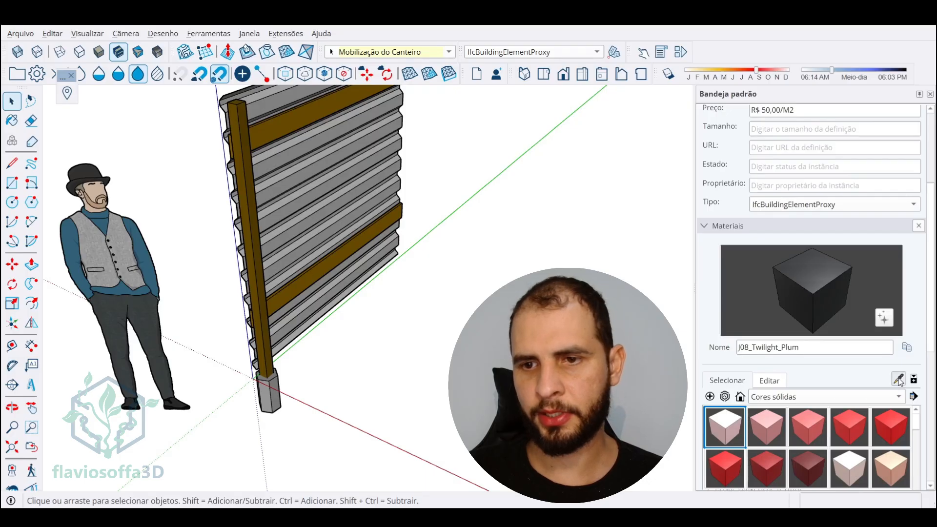
scroll(292, 87, up, 3)
click(291, 142)
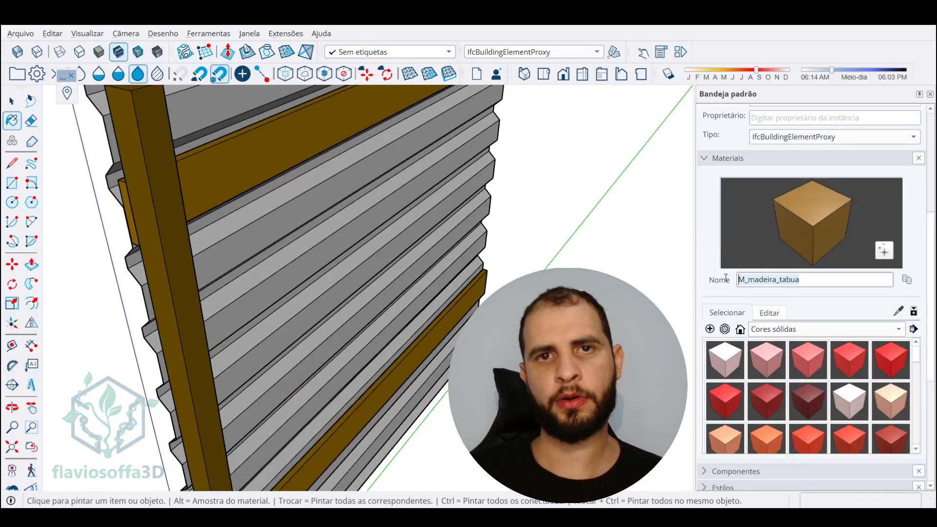
Open the new board component and paint its upper board with M_madeira_tabua
scroll(496, 116, down, 5)
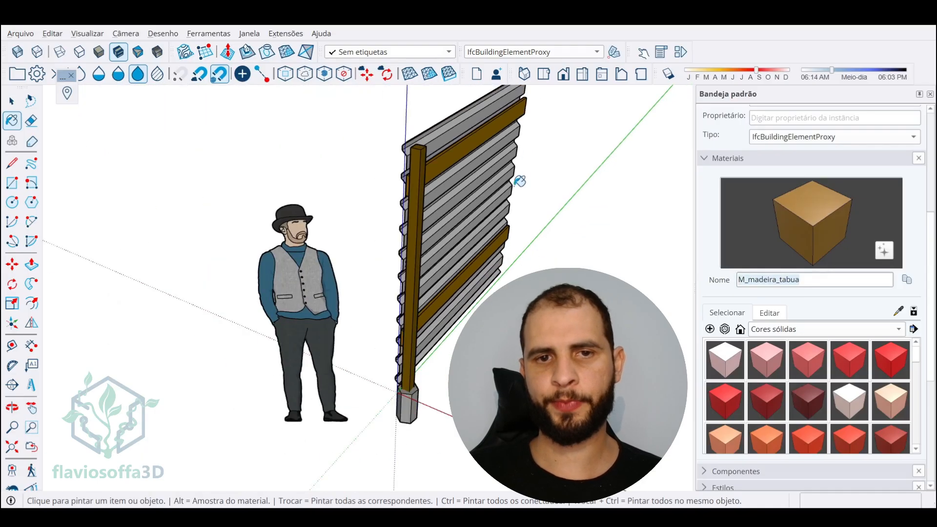
shift+middle_drag(519, 180, 247, 130)
scroll(383, 142, up, 5)
mouse_move(391, 100)
middle_down()
mouse_move(572, 209)
mouse_move(549, 219)
middle_up()
scroll(481, 252, up, 3)
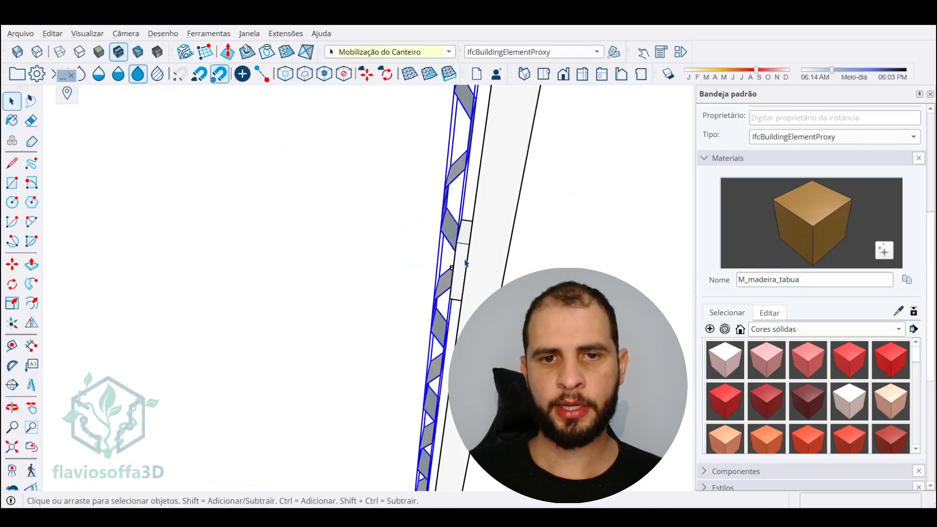
double_click(464, 262)
click(464, 261)
key(b)
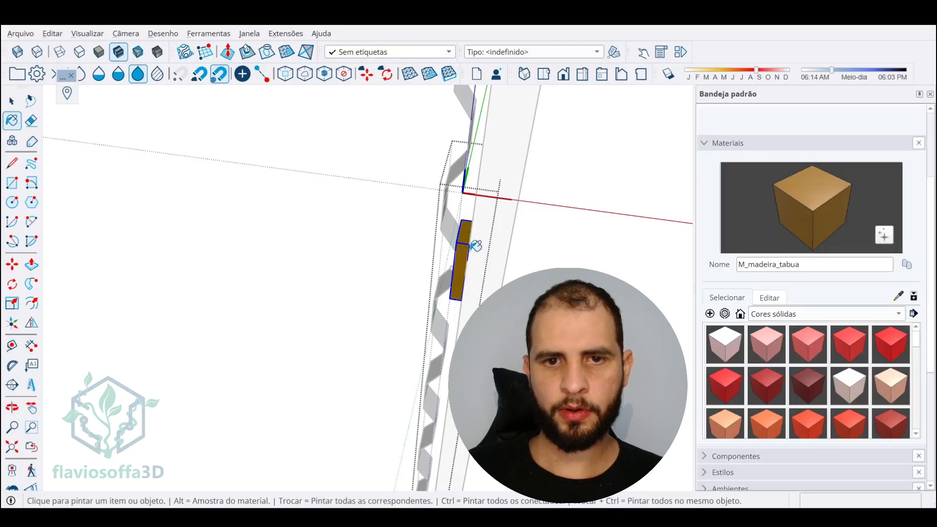
Paint the lower board of the component with M_madeira_tabua
scroll(472, 249, down, 4)
middle_drag(472, 250, 368, 352)
scroll(398, 264, up, 4)
middle_drag(398, 263, 502, 192)
scroll(502, 192, up, 3)
key(space)
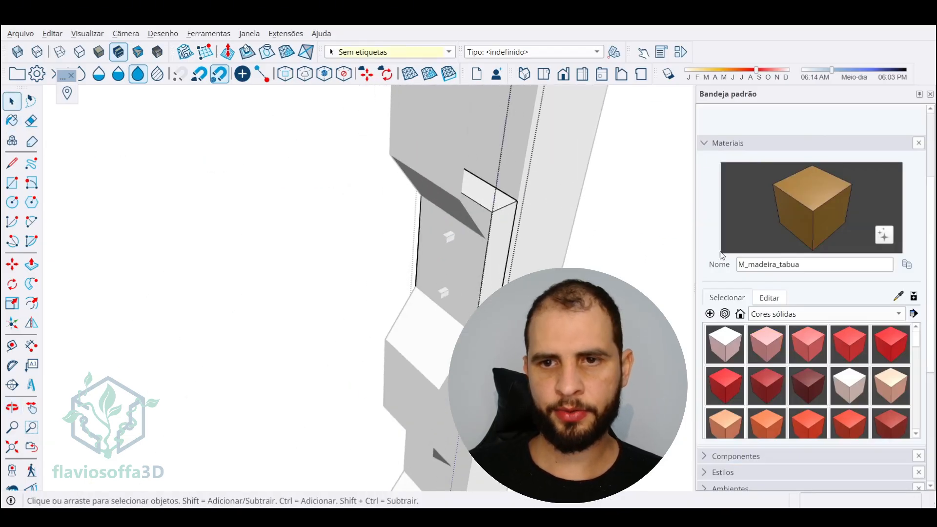
click(790, 215)
click(502, 196)
scroll(496, 214, down, 10)
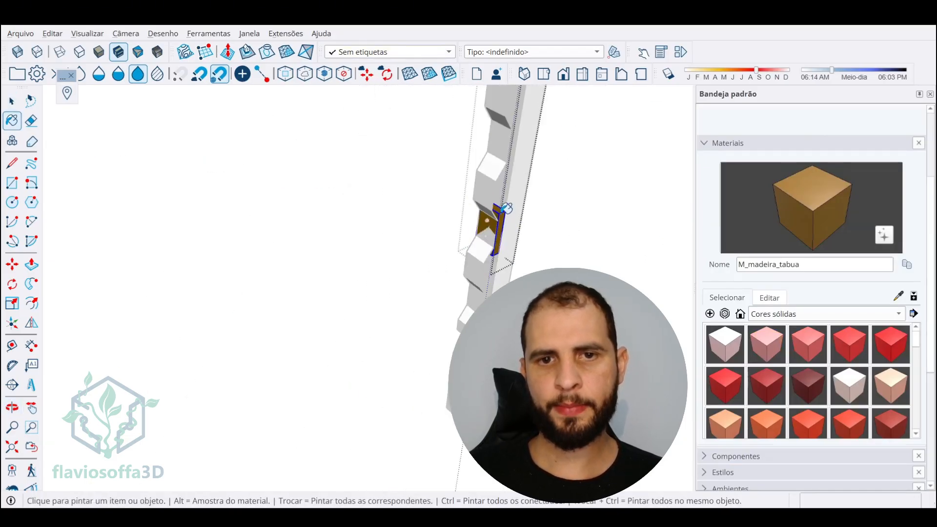
Sample the post material M_madeira_pontalete from the reference fence's timber post
middle_drag(473, 195, 370, 243)
scroll(375, 238, up, 2)
key(space)
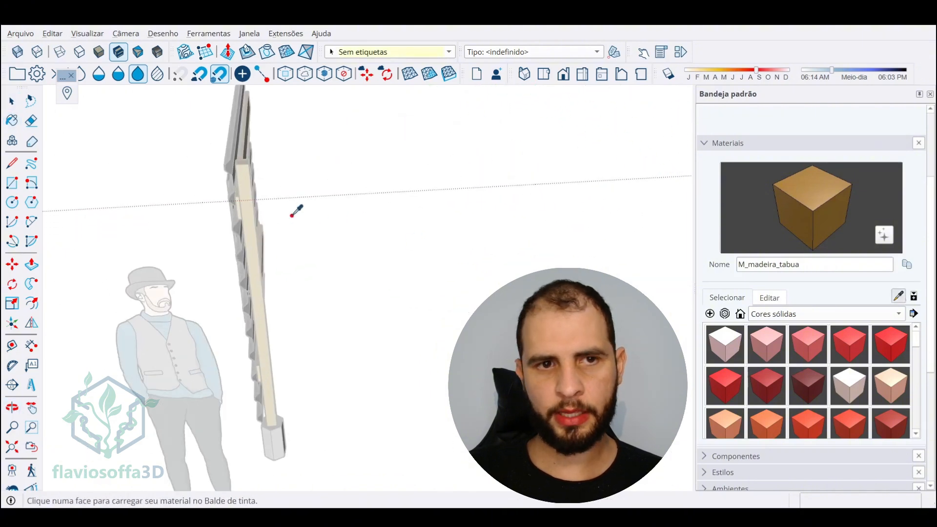
middle_drag(293, 214, 258, 145)
scroll(258, 145, up, 4)
click(111, 146)
Close the board component and paint the new timber post with M_madeira_pontalete
scroll(297, 212, down, 10)
middle_drag(297, 212, 191, 215)
scroll(188, 216, up, 5)
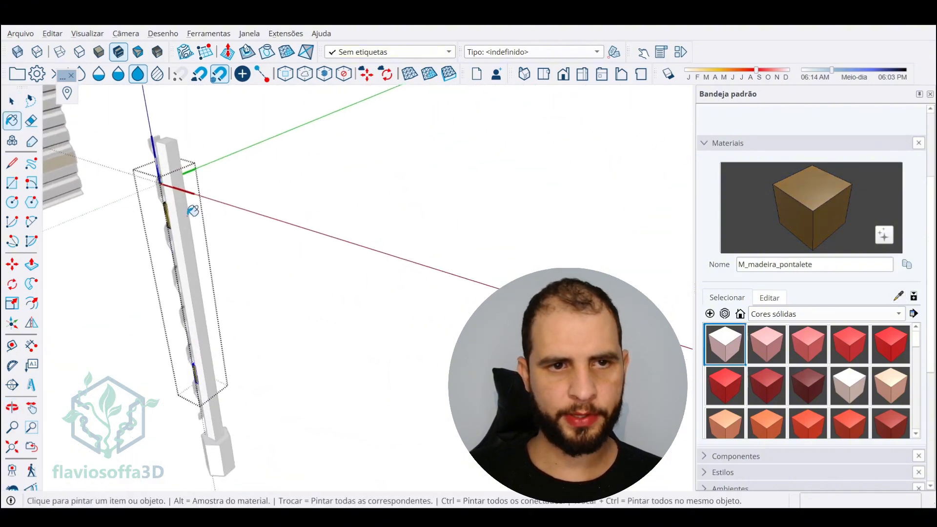
scroll(188, 215, up, 1)
key(space)
click(325, 123)
click(186, 199)
click(809, 308)
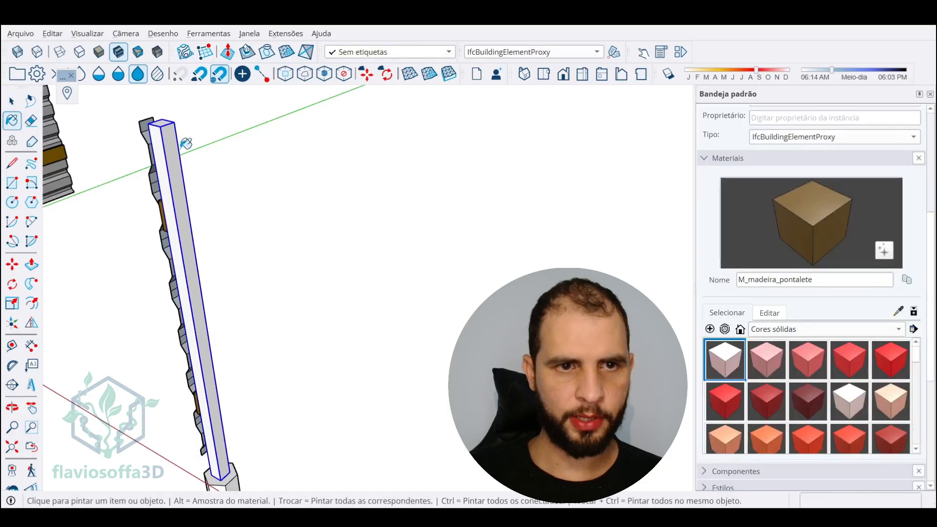
click(176, 151)
Sample M_concreto_1:4,5:4,5 from the reference fence's base and paint the new concrete base with it
scroll(405, 222, down, 4)
shift+middle_drag(410, 224, 561, 193)
scroll(147, 234, up, 3)
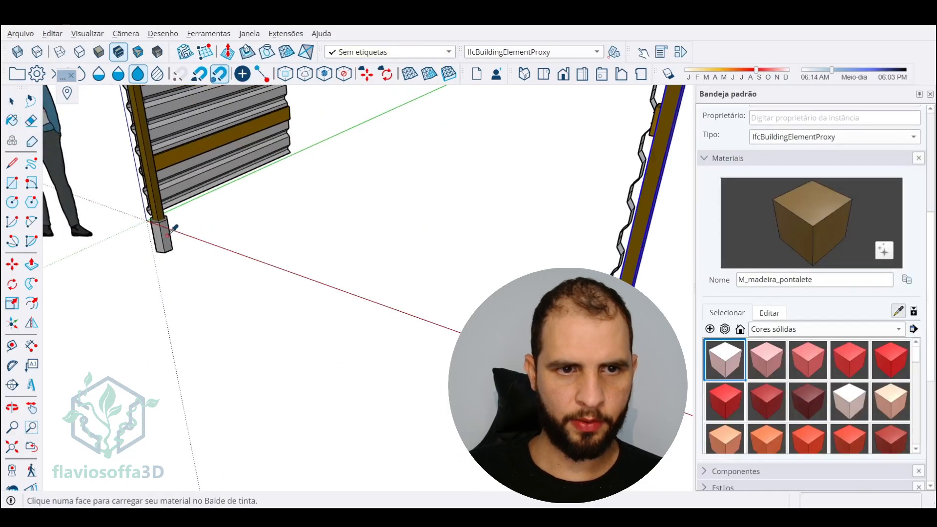
click(167, 236)
shift+middle_drag(332, 244, 378, 232)
click(461, 334)
Sample the material M_BIF_telha_trapezoidal from the reference fence's corrugated sheet
scroll(383, 227, down, 3)
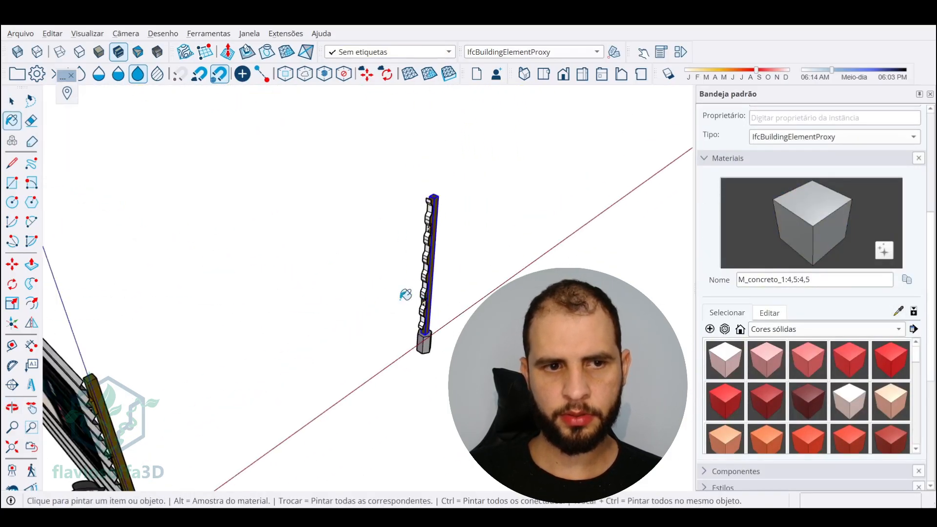
middle_drag(406, 293, 374, 280)
click(899, 311)
click(264, 380)
middle_drag(264, 381, 107, 405)
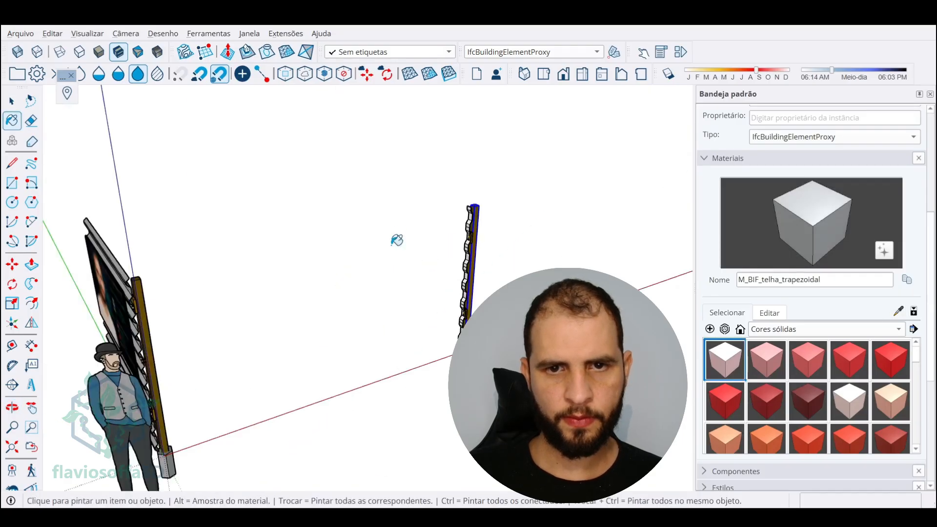
Examine the new fence's corrugated sheet from several angles, including where it meets the post and the board
scroll(460, 228, up, 6)
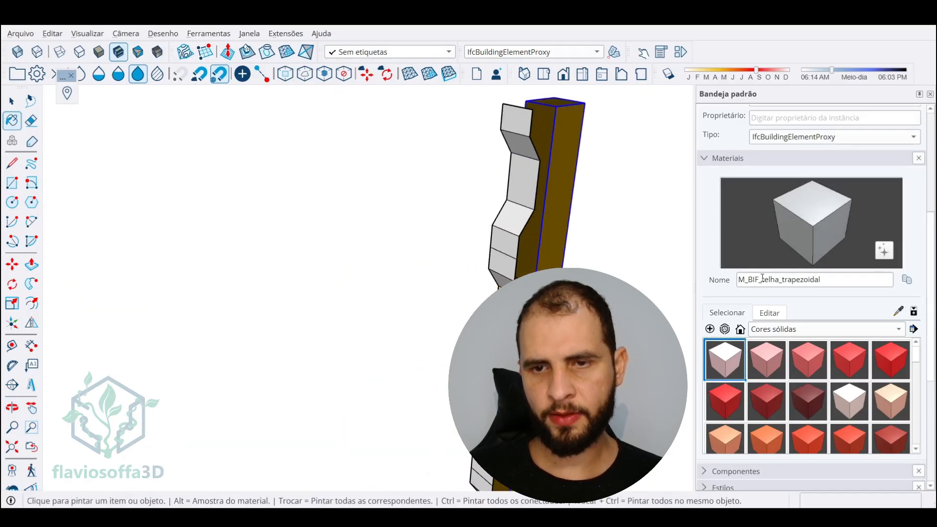
middle_drag(405, 195, 331, 226)
scroll(358, 167, up, 3)
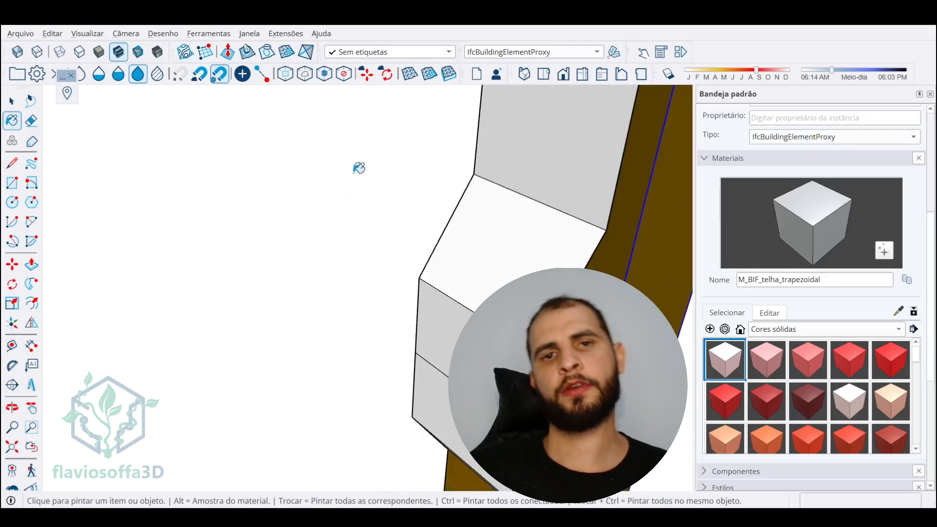
scroll(383, 185, down, 3)
middle_drag(448, 212, 423, 214)
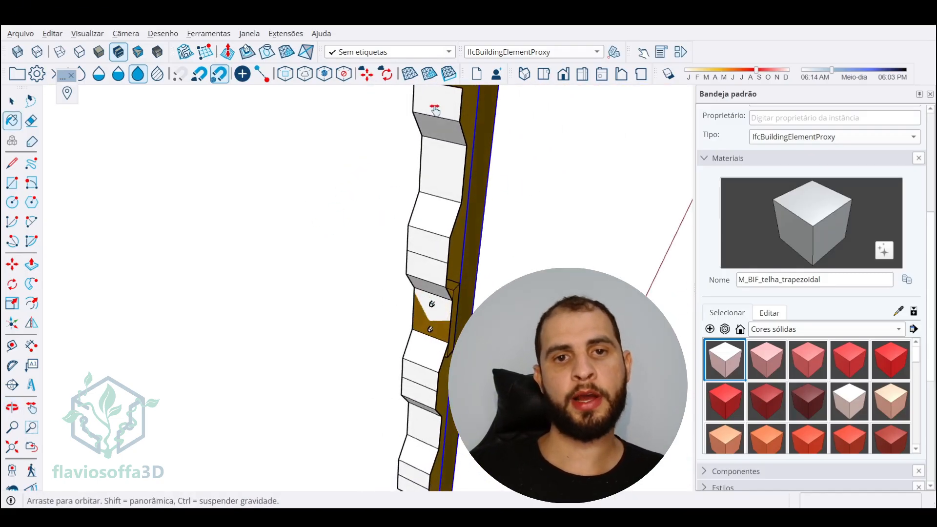
middle_drag(435, 108, 445, 135)
scroll(446, 134, up, 3)
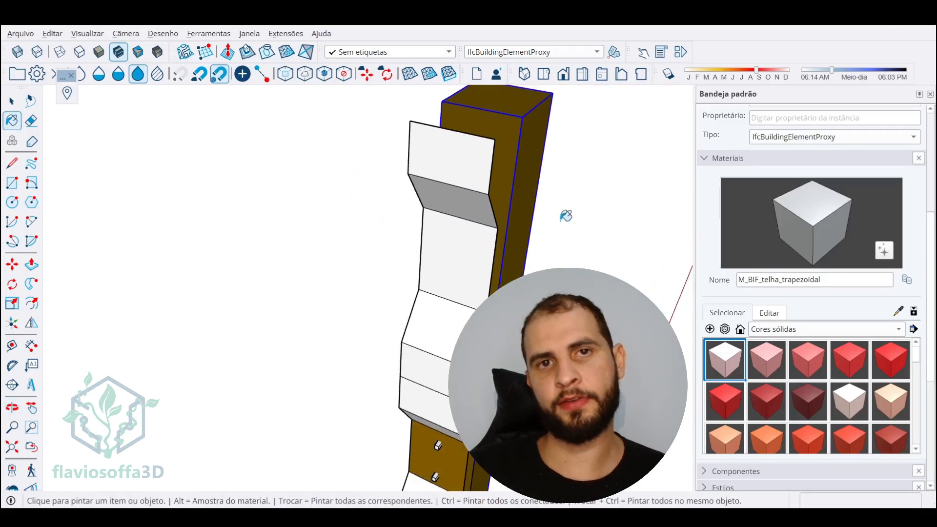
middle_drag(565, 216, 325, 162)
scroll(313, 140, up, 4)
scroll(287, 132, down, 2)
middle_drag(287, 132, 429, 147)
scroll(371, 165, down, 2)
middle_drag(369, 166, 430, 144)
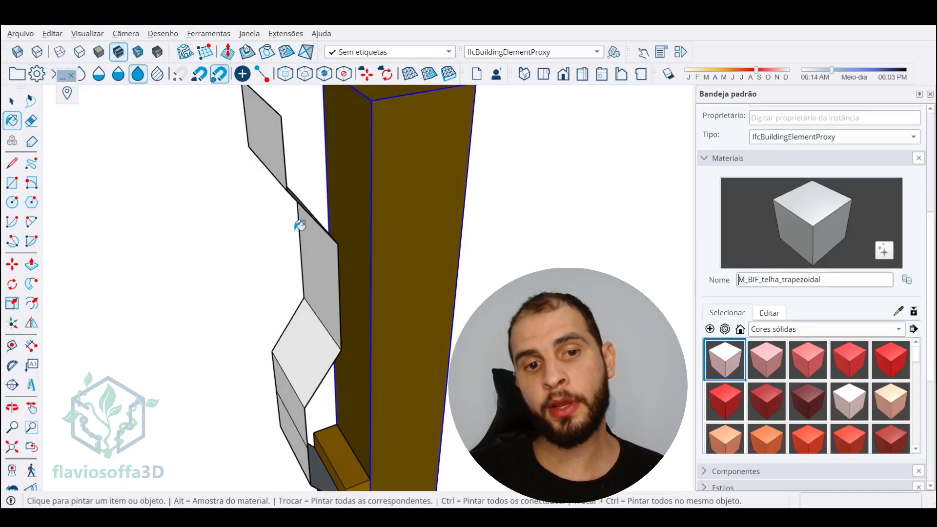
scroll(299, 225, down, 3)
middle_drag(496, 219, 440, 367)
scroll(389, 251, up, 2)
Paint the new corrugated sheet with M_BIF_telha_trapezoidal
key(space)
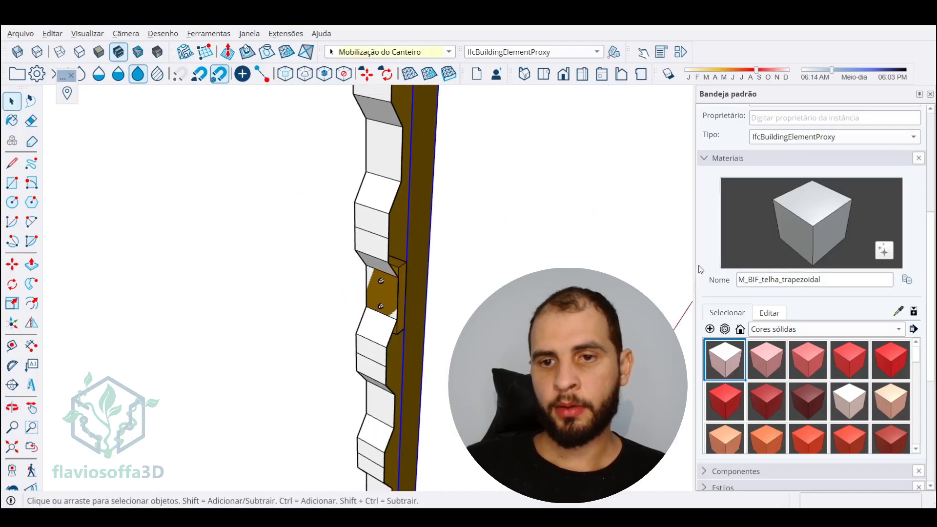
key(b)
scroll(429, 219, down, 2)
scroll(488, 254, up, 5)
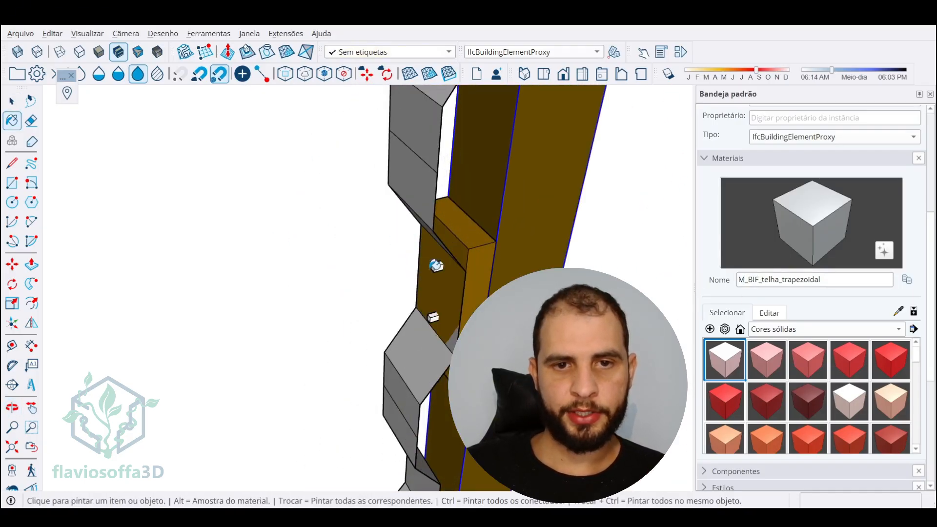
Move the new corrugated sheet very slightly outward from the board's face so it covers the board between the nails
key(m)
click(501, 230)
key(space)
click(411, 163)
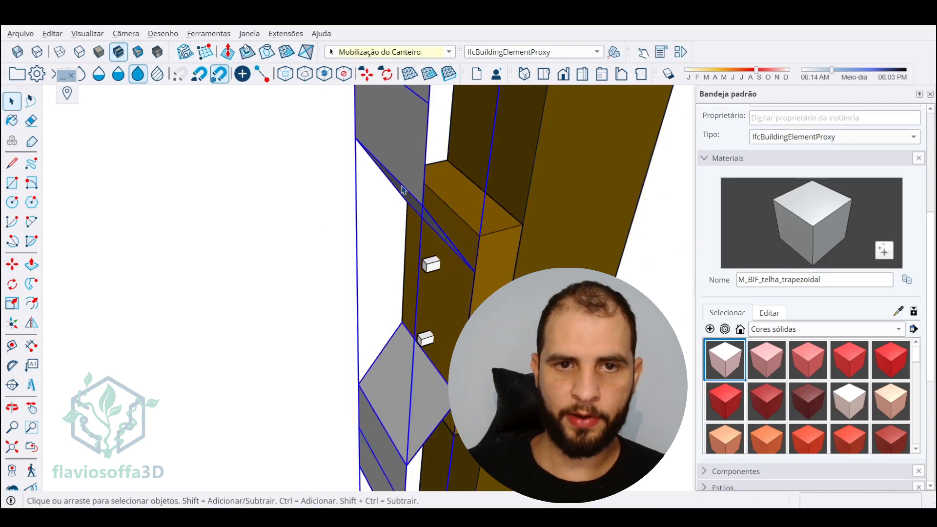
key(m)
scroll(495, 230, down, 3)
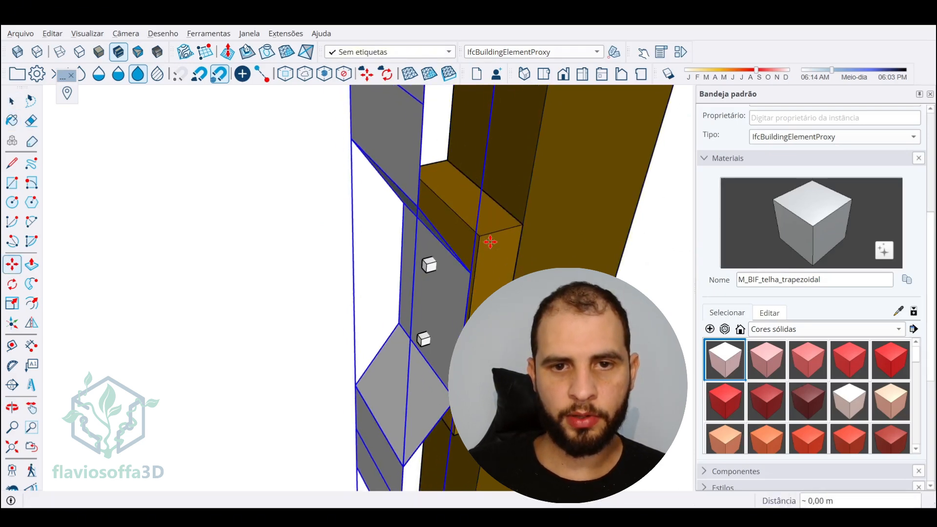
Open the corrugated sheet component, examine its faces from several sides, close it and check the sheet against the nails
middle_drag(488, 235, 128, 246)
scroll(127, 246, down, 2)
middle_drag(417, 188, 217, 270)
scroll(218, 269, up, 4)
scroll(218, 270, down, 3)
key(space)
double_click(235, 208)
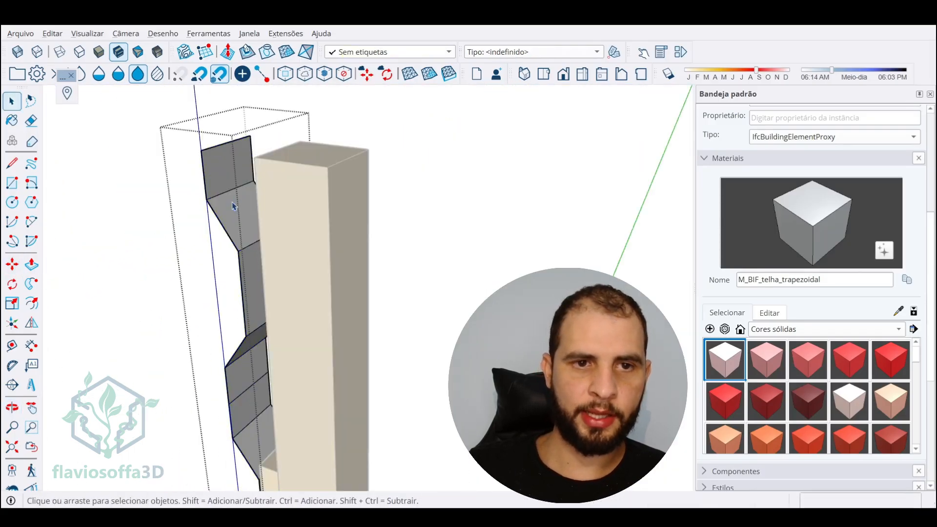
scroll(255, 162, up, 3)
mouse_move(254, 163)
middle_down()
mouse_move(163, 163)
mouse_move(249, 168)
middle_up()
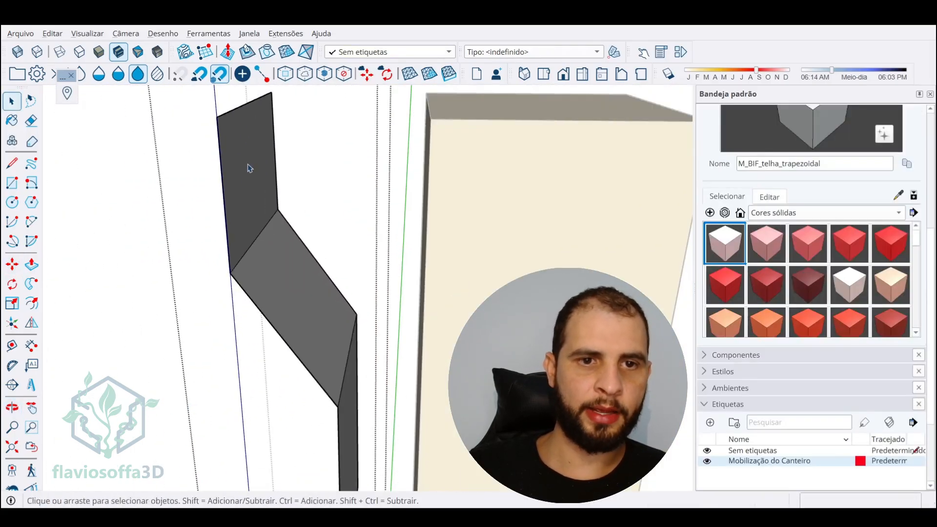
scroll(365, 341, down, 4)
middle_drag(364, 341, 312, 215)
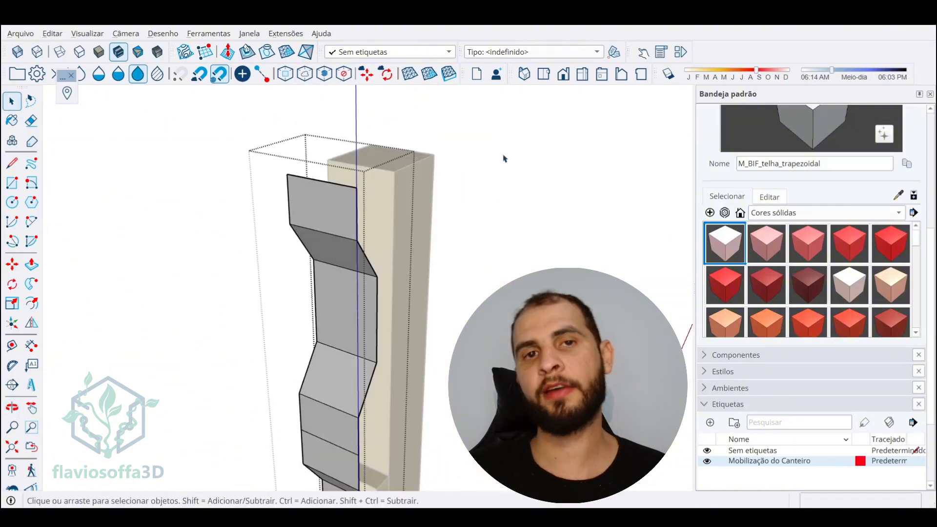
click(446, 103)
middle_drag(446, 103, 374, 206)
scroll(374, 206, up, 5)
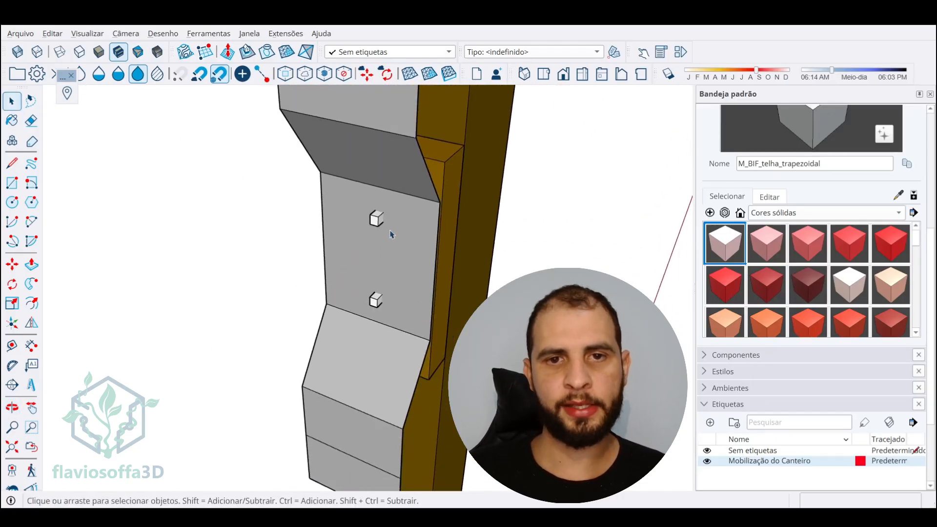
Sample the nail material M_metal_pregomm from a nail on the reference fence's corrugated sheet
scroll(474, 234, down, 3)
scroll(474, 235, down, 5)
scroll(420, 207, up, 2)
scroll(420, 207, down, 5)
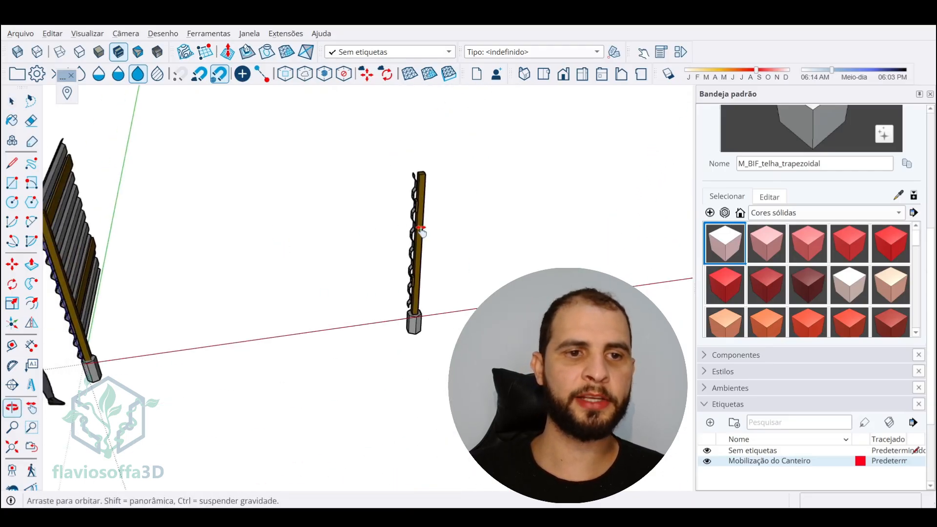
scroll(468, 252, up, 6)
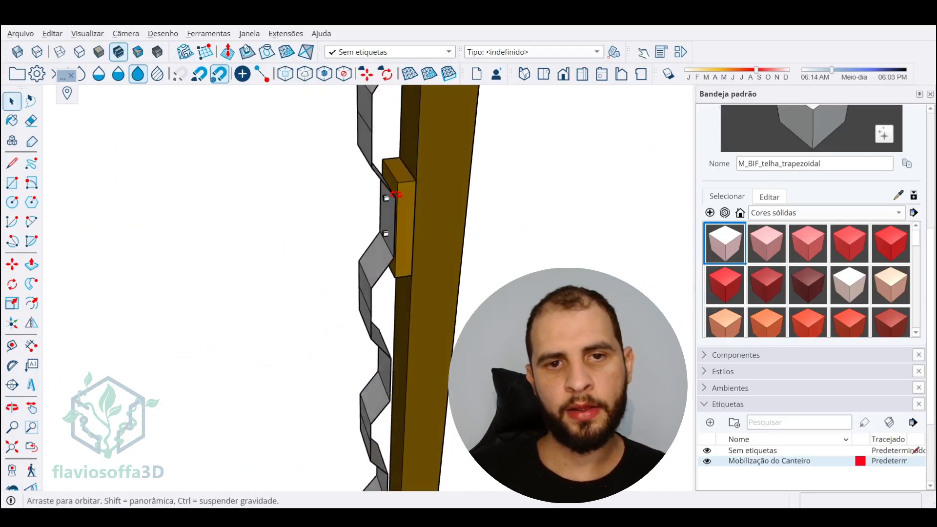
scroll(468, 252, down, 5)
middle_drag(425, 197, 527, 207)
scroll(389, 344, up, 7)
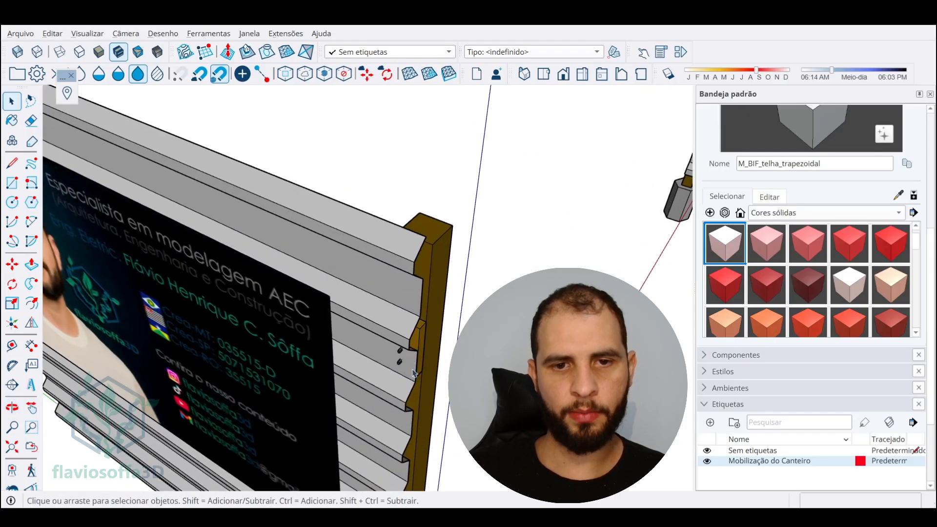
middle_drag(386, 341, 469, 312)
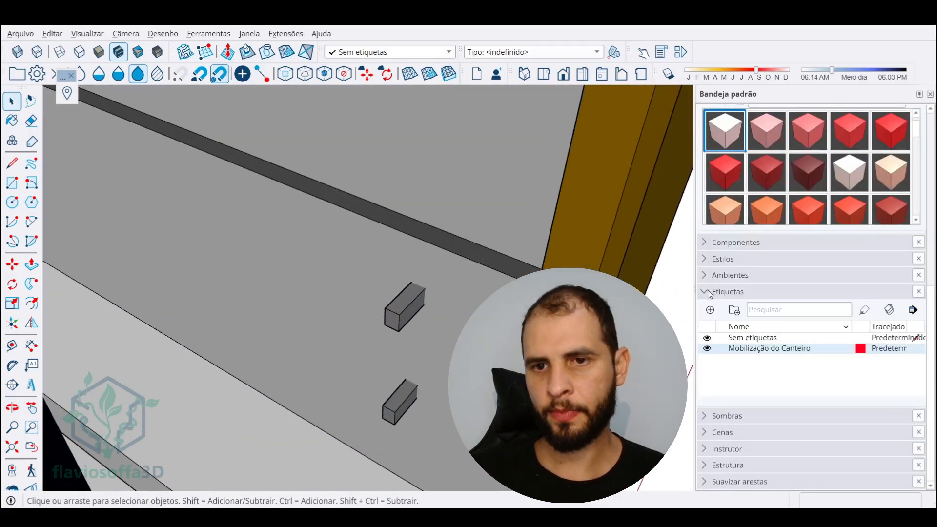
click(715, 247)
scroll(860, 215, up, 5)
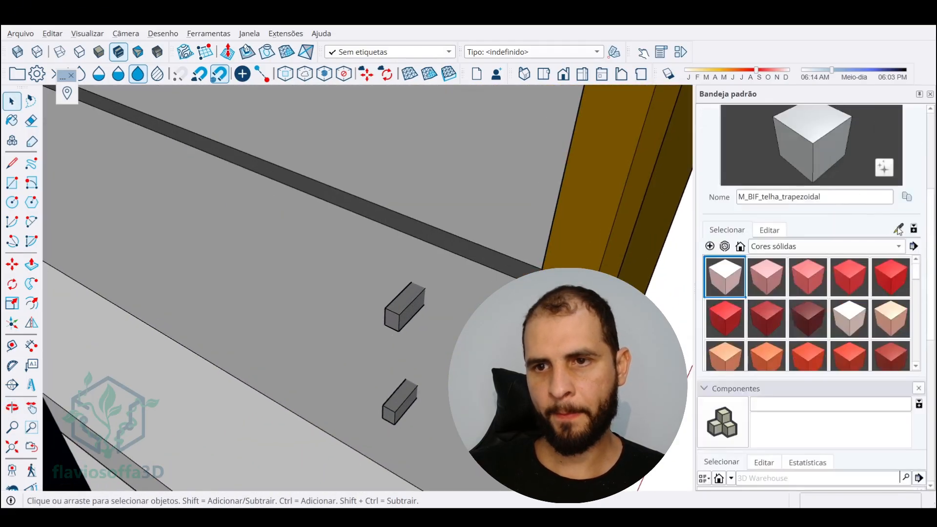
click(404, 303)
Paint the new fence's nails with M_metal_pregomm
scroll(554, 207, down, 8)
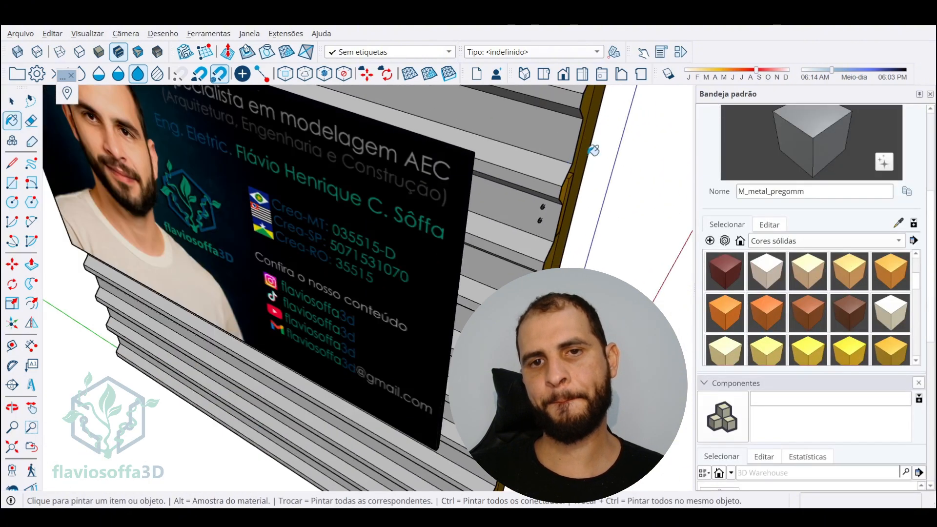
middle_drag(594, 150, 402, 200)
scroll(337, 272, up, 6)
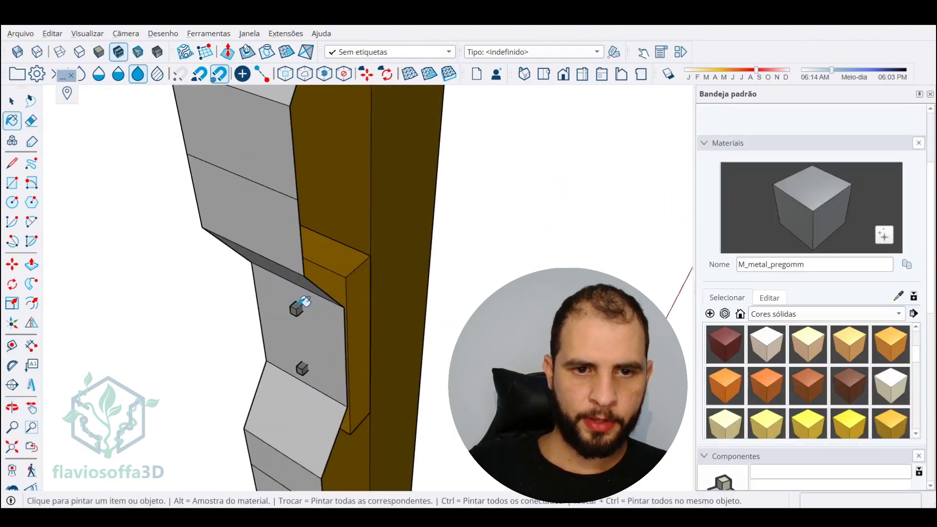
Select all parts of the new fence section and start creating a component named Tapume_Telha_Trapeizodal
scroll(303, 301, down, 10)
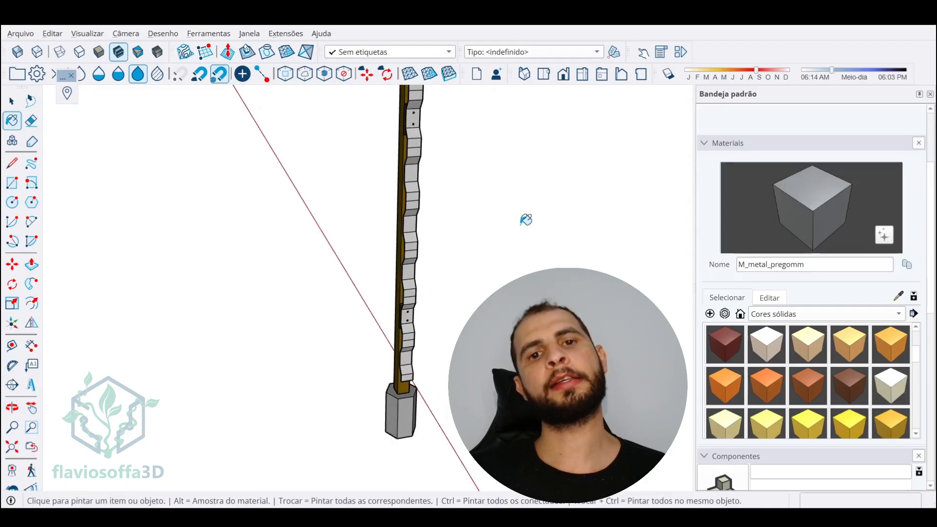
middle_drag(525, 220, 294, 270)
scroll(490, 230, down, 4)
key(space)
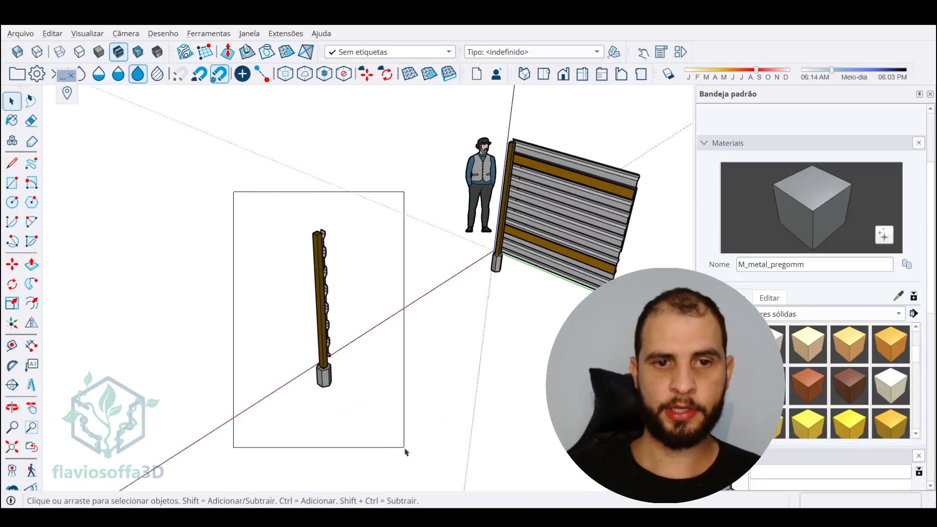
drag(407, 454, 406, 454)
right_click(323, 306)
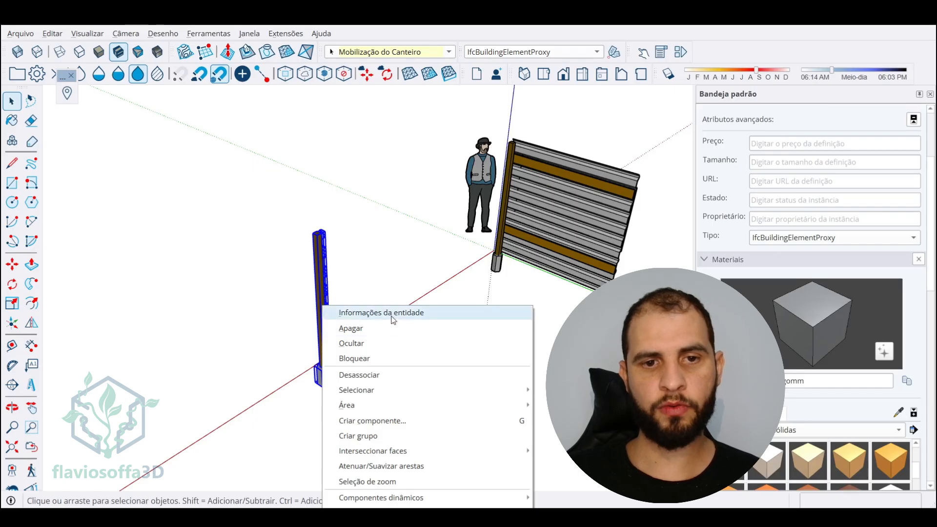
click(402, 421)
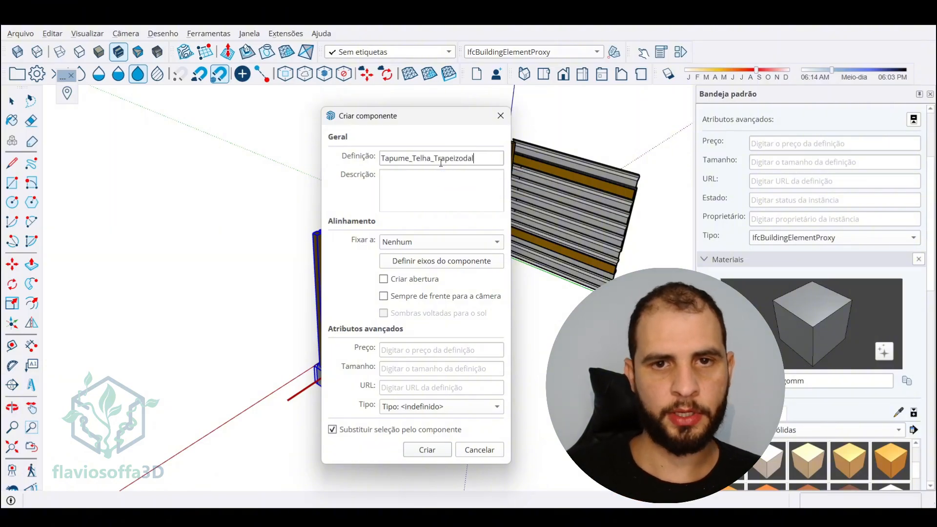
Rename the definition Tapume_Telha_Melica and enter the description "98459 - Cód. Sinapi", copying the code from the composition heading in Notepad
key(alt+Tab)
triple_click(19, 69)
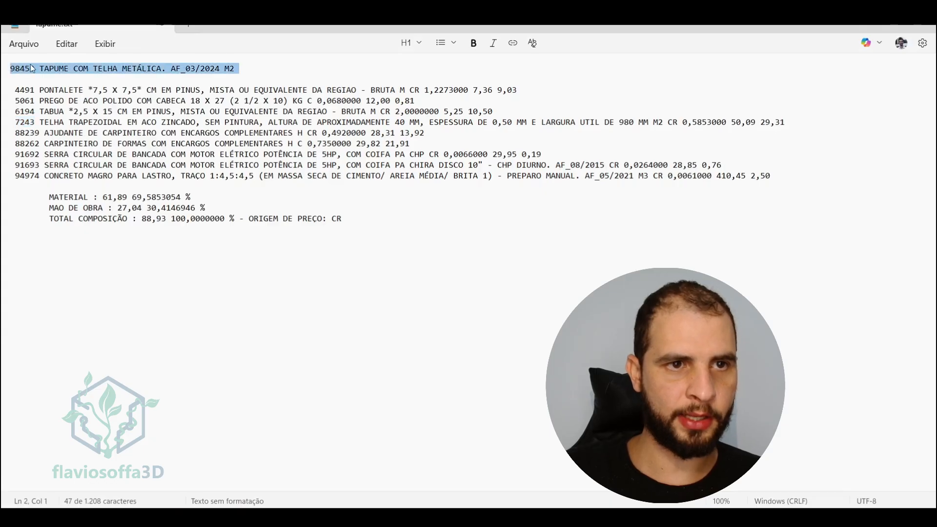
key(alt+Tab)
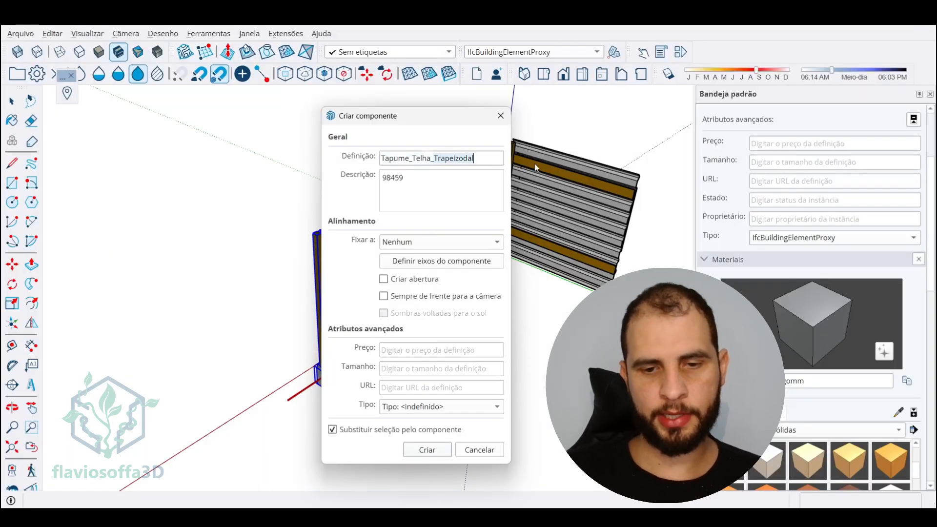
text(Melica)
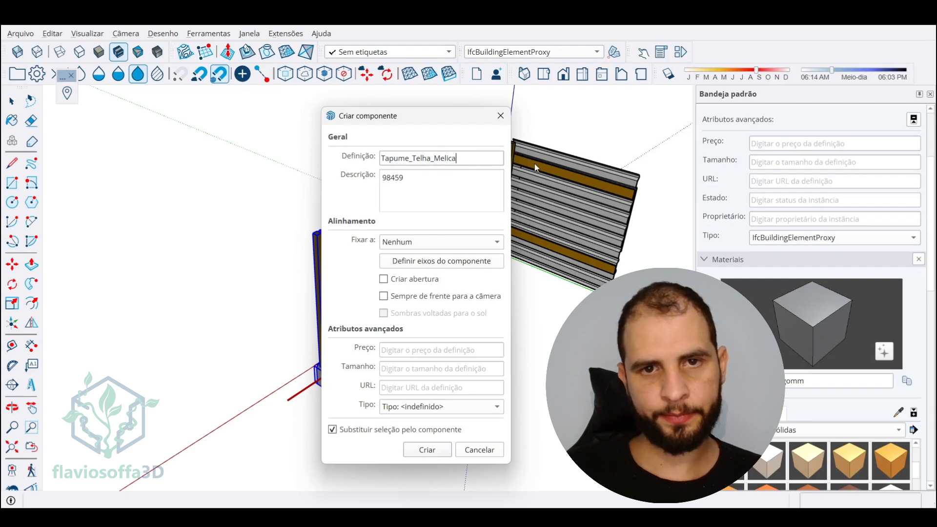
click(466, 185)
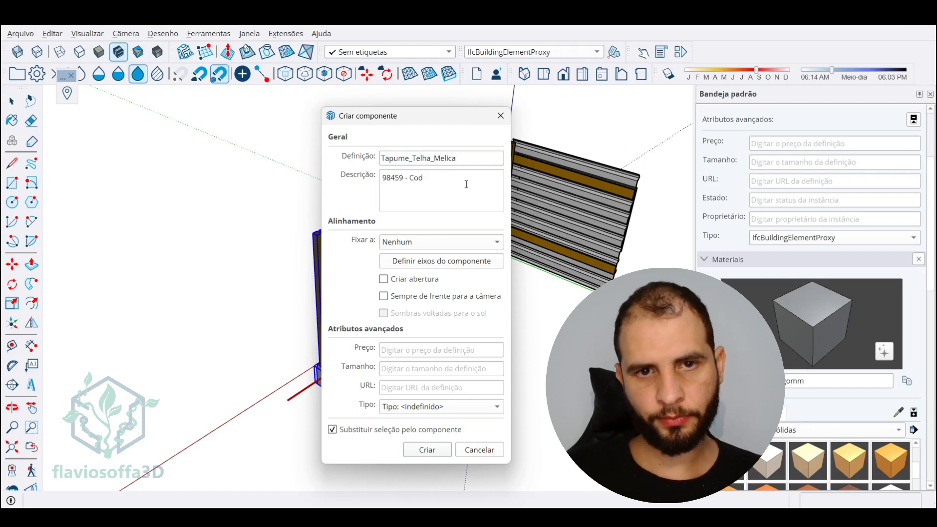
text(Sinap)
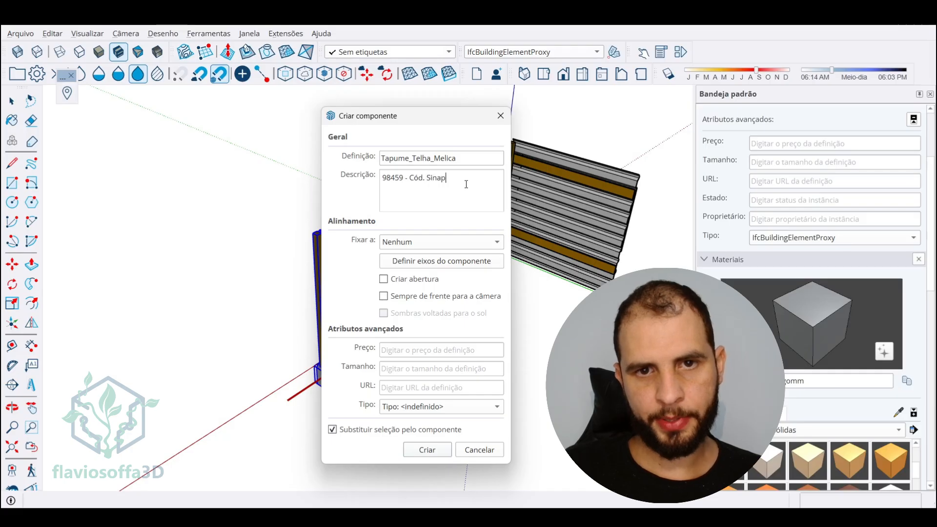
Set the definition's price to R$ 88,93/M2 and create the component
text(88,93)
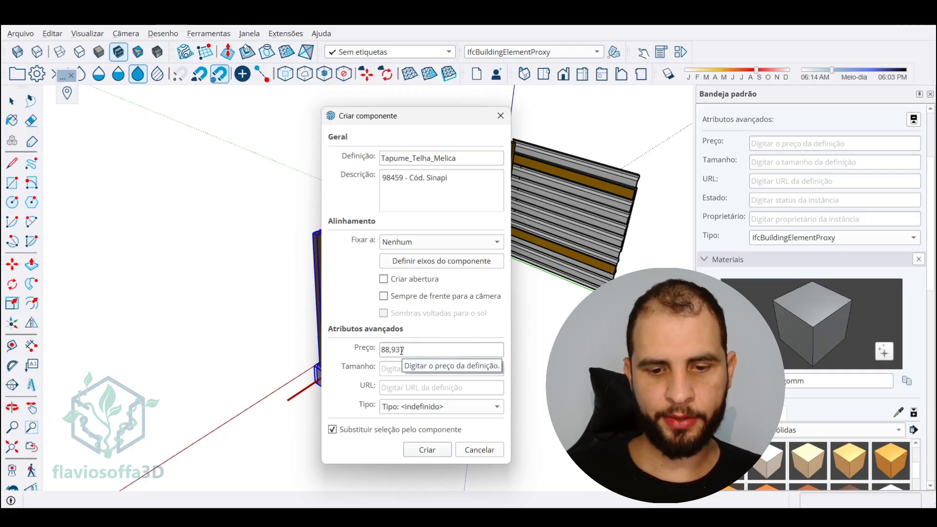
text(m)
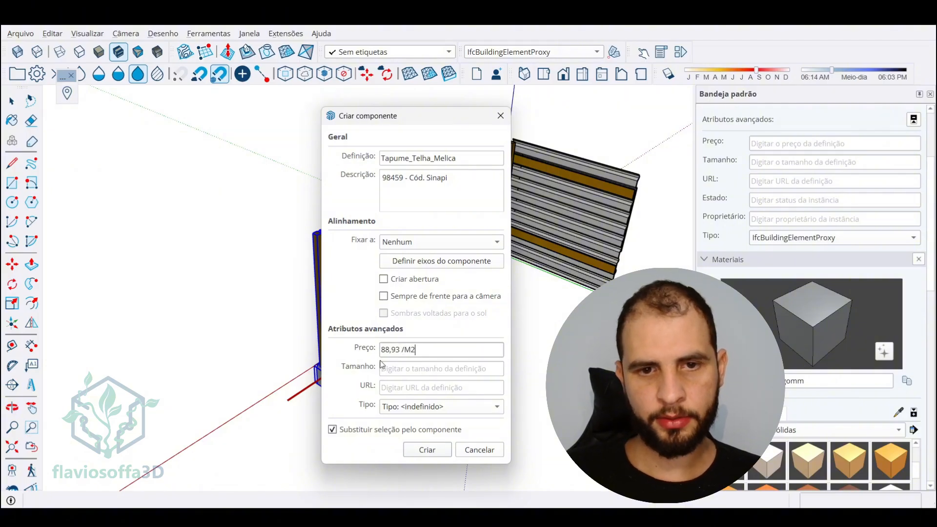
key(BackSpace)
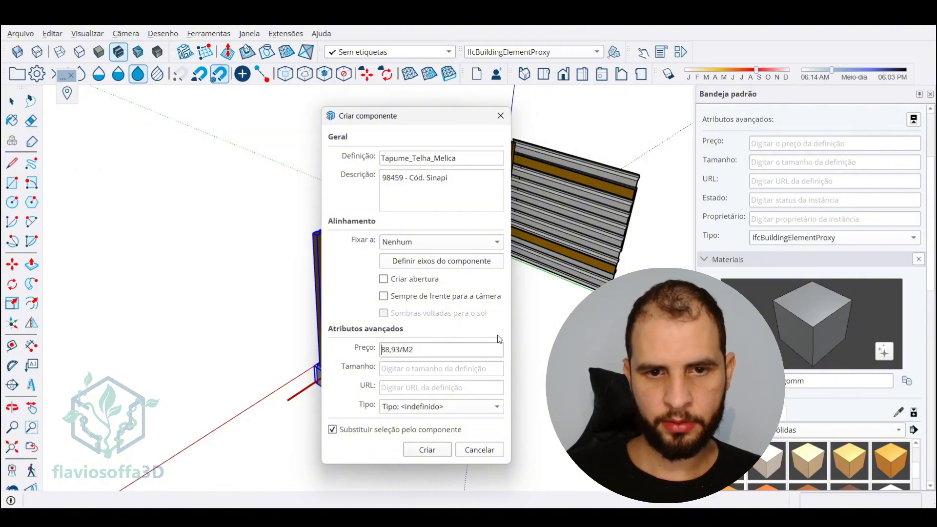
text(R$)
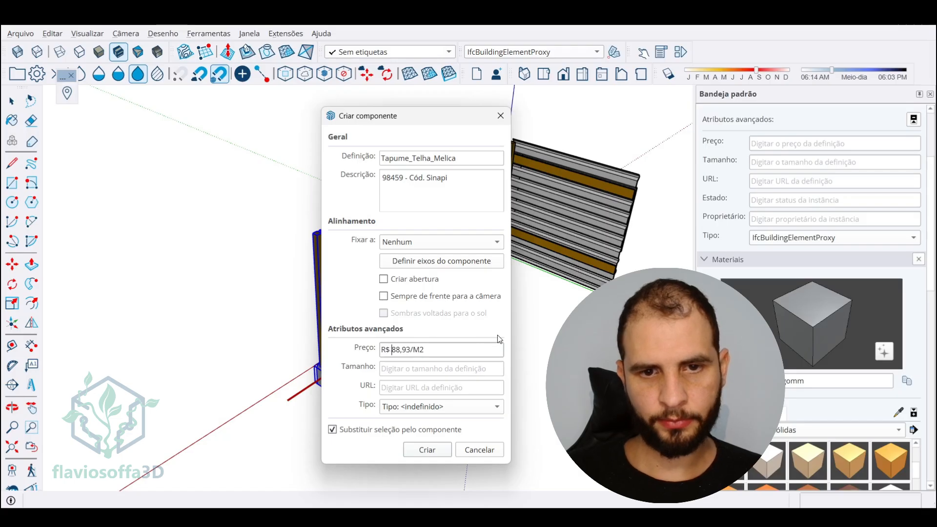
key(Return)
key(alt+Tab)
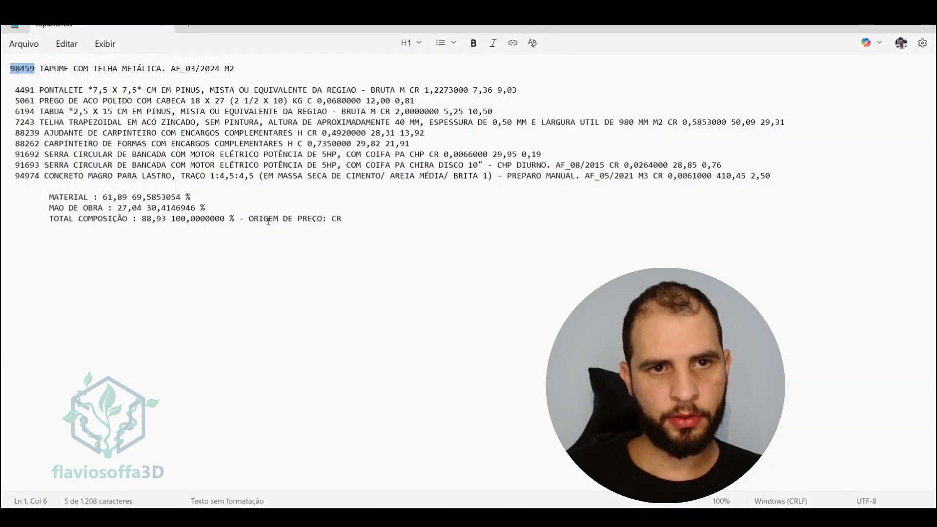
key(alt+Tab)
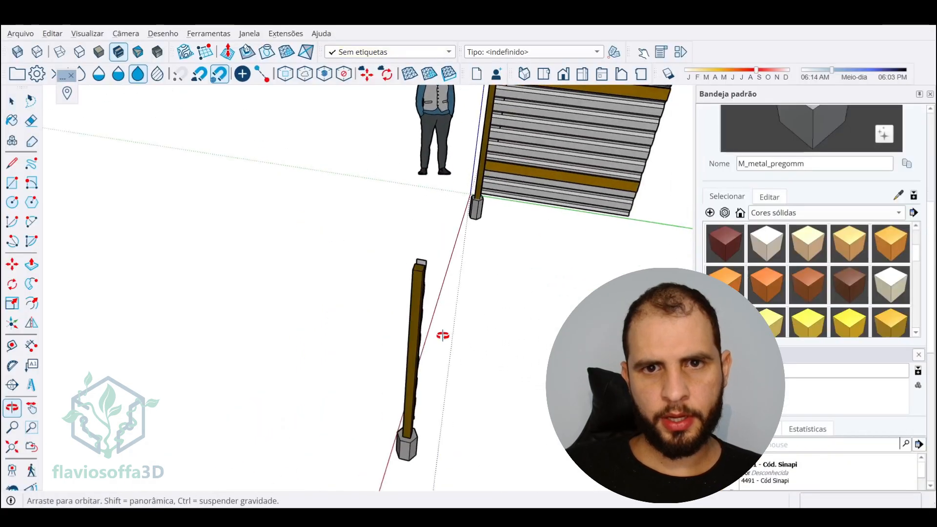
Select the new fence component and assign it the tag Mobilização do Canteiro
mouse_move(419, 342)
middle_down()
mouse_move(444, 335)
mouse_move(267, 331)
middle_up()
click(266, 333)
click(442, 52)
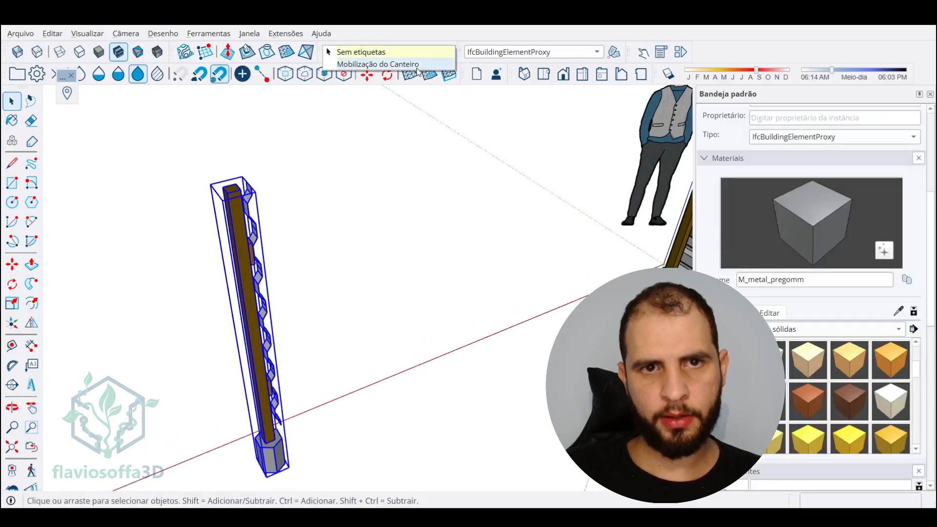
click(379, 65)
shift+middle_drag(325, 287, 337, 212)
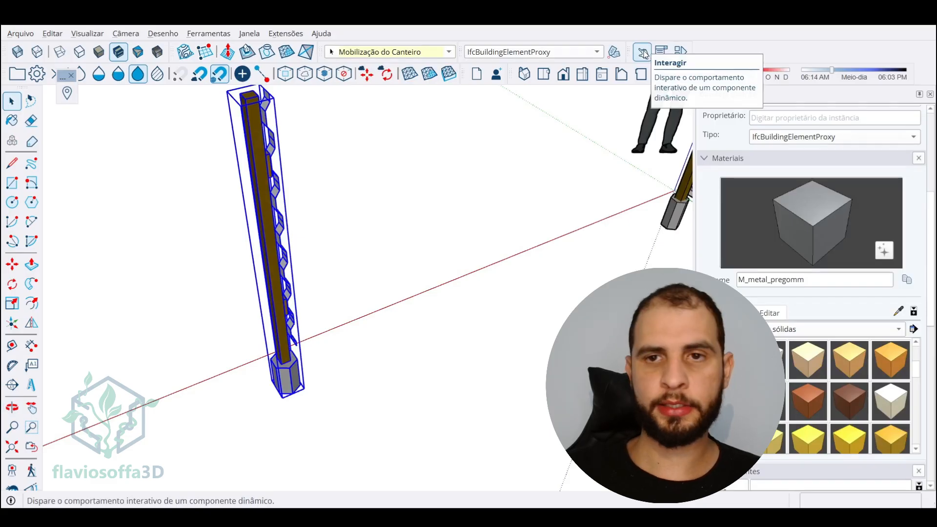
Check that the Componentes dinâmicos toolbar is enabled, and review the component options of the finished metal-sheet fence
right_click(718, 50)
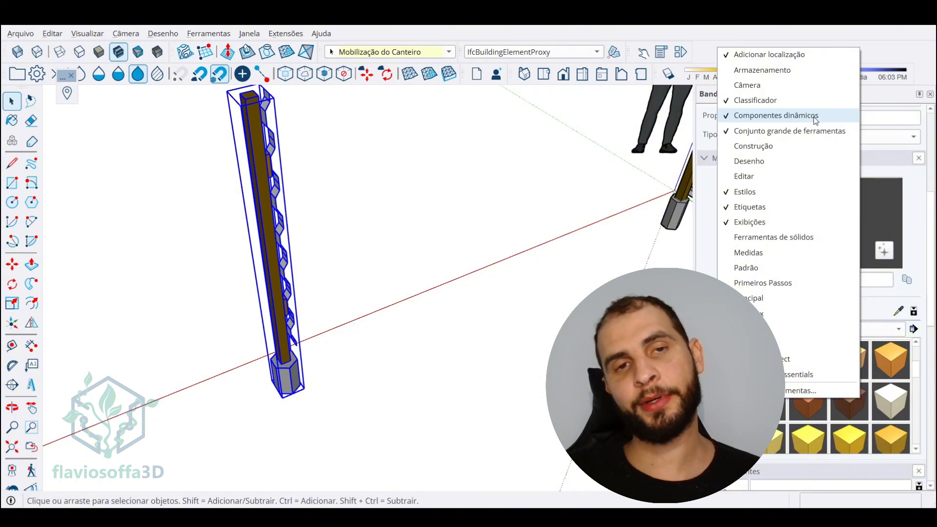
click(704, 38)
middle_drag(272, 119, 100, 199)
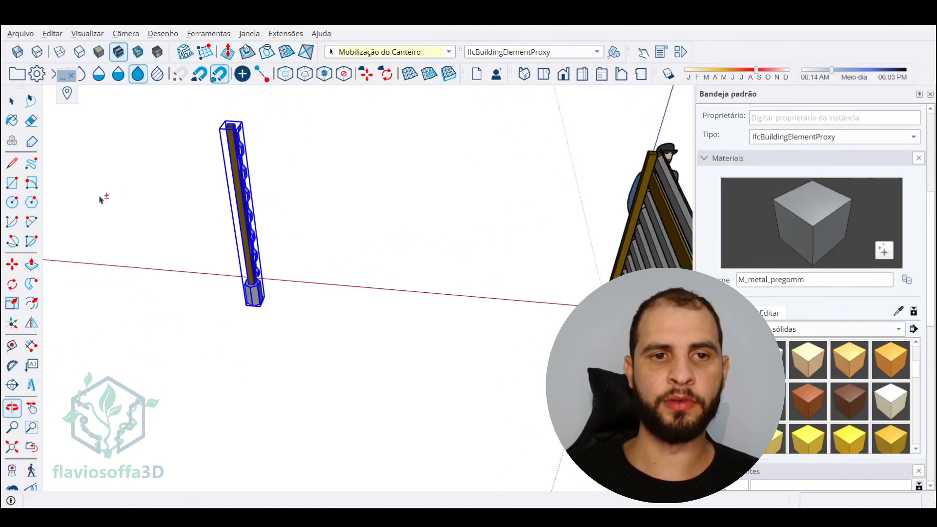
scroll(253, 140, up, 3)
middle_drag(254, 141, 526, 140)
scroll(467, 170, down, 3)
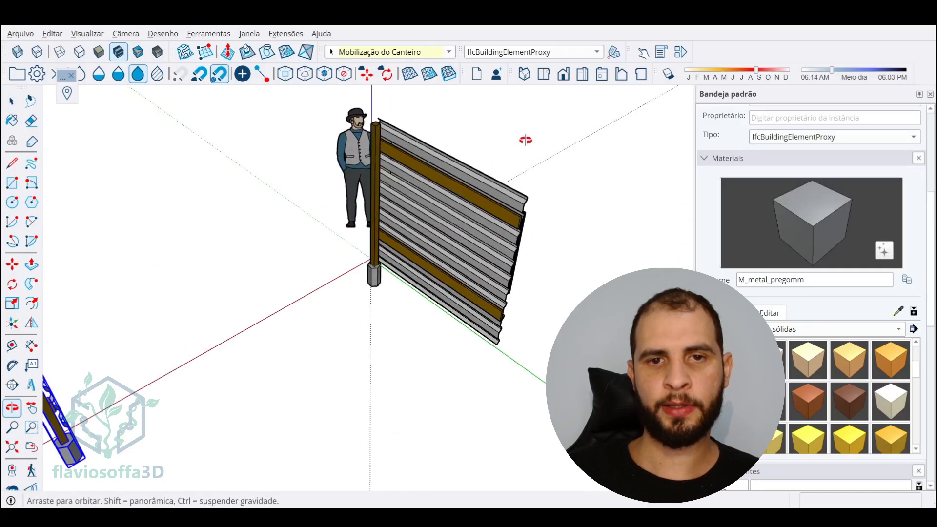
click(661, 52)
click(475, 216)
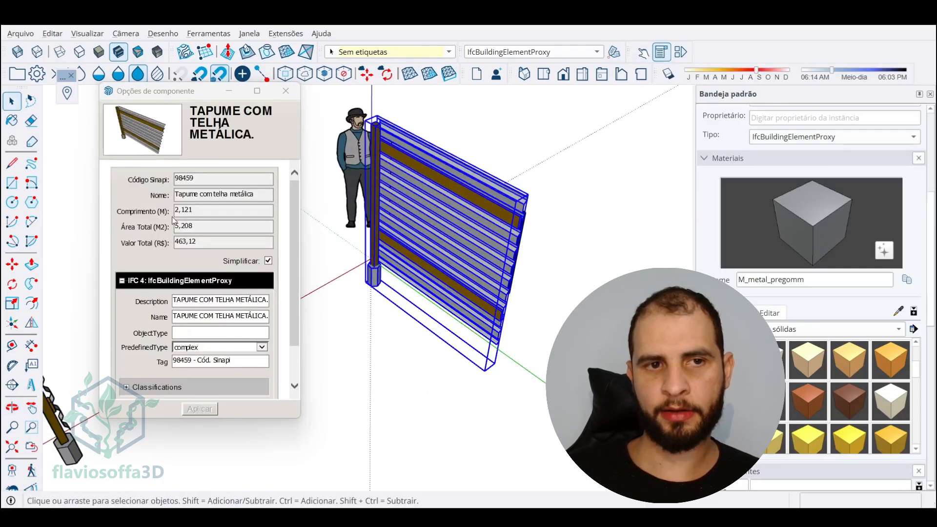
scroll(199, 297, down, 1)
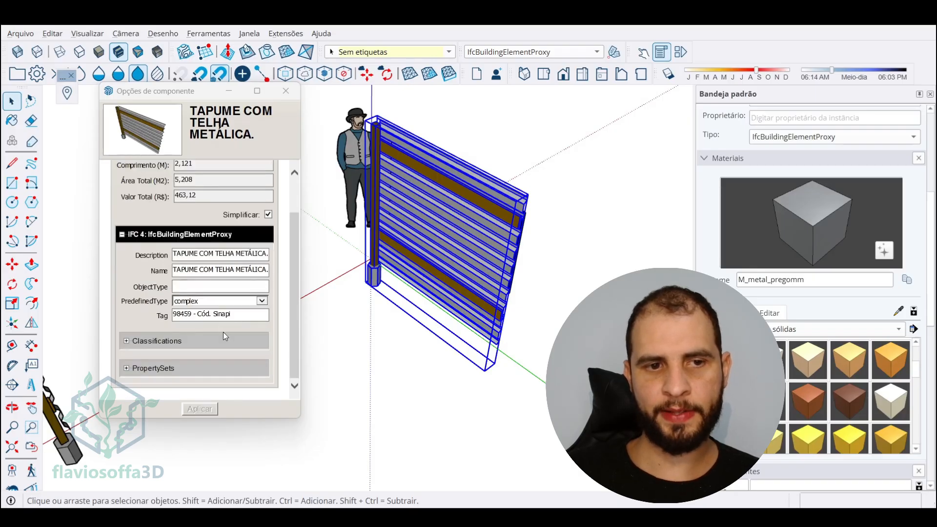
click(122, 235)
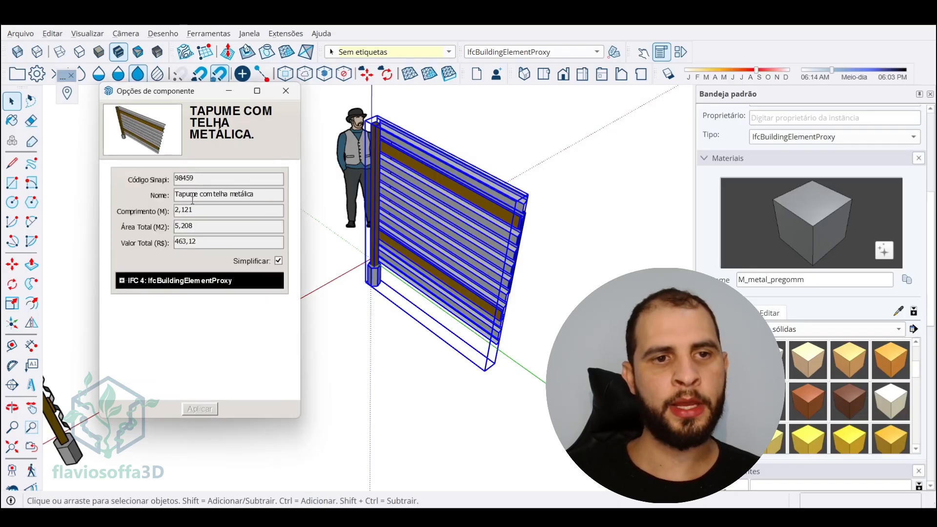
drag(128, 179, 224, 191)
click(160, 196)
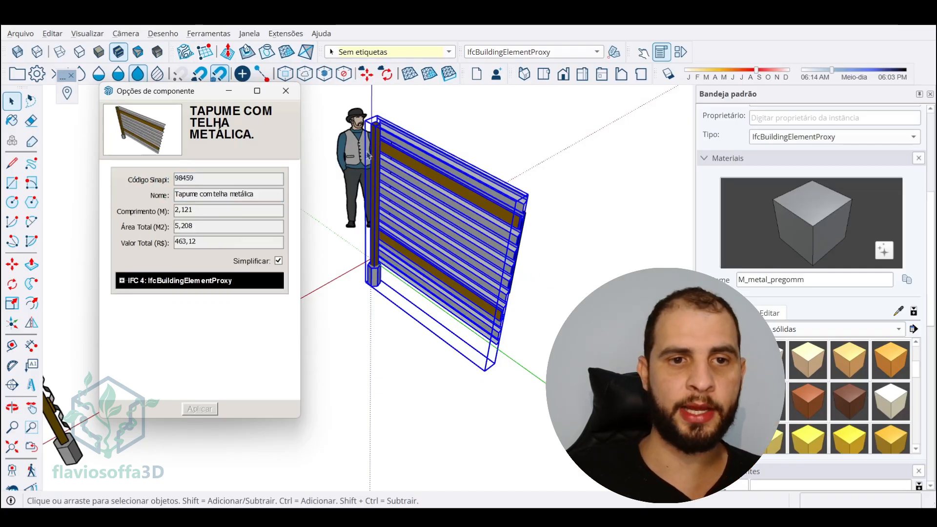
scroll(435, 254, down, 2)
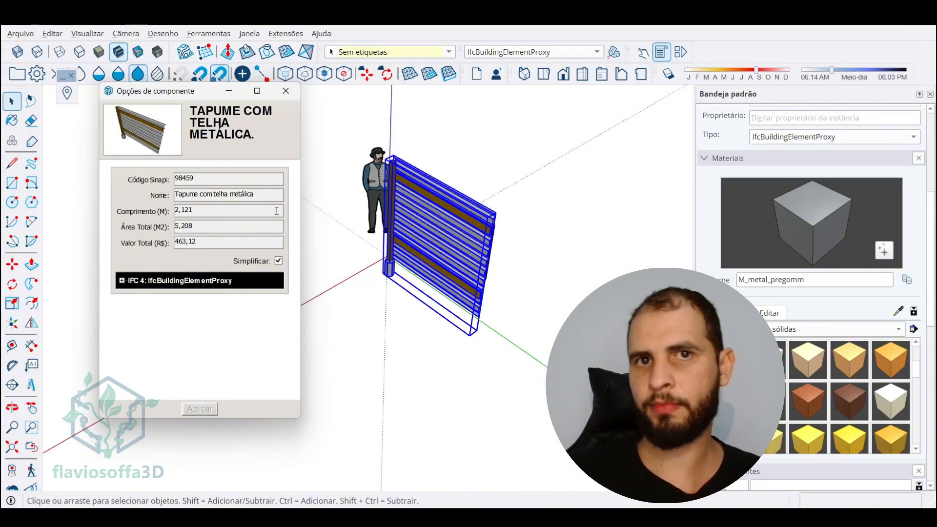
Compare the component options of the new Tapume_Telha_Melica component with those of the finished fence
middle_drag(359, 221, 554, 322)
middle_drag(371, 259, 442, 270)
click(441, 270)
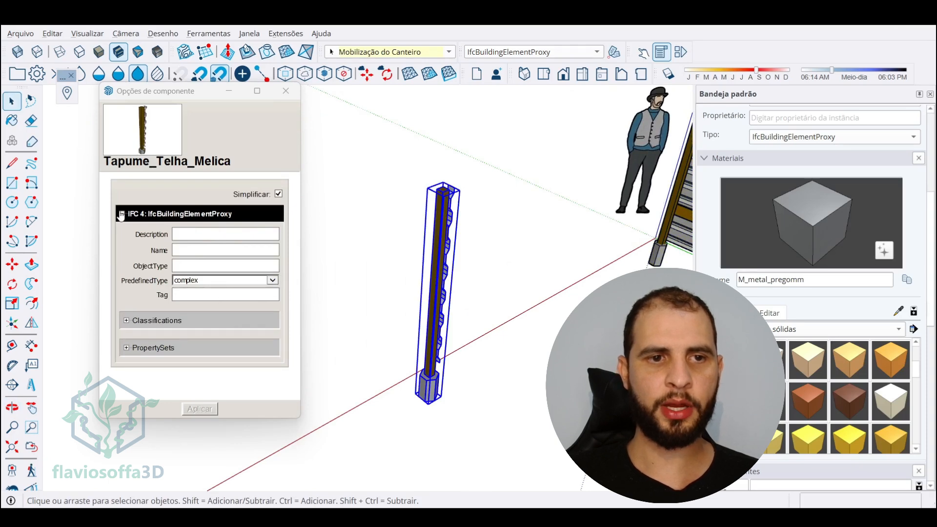
scroll(410, 220, down, 3)
click(588, 206)
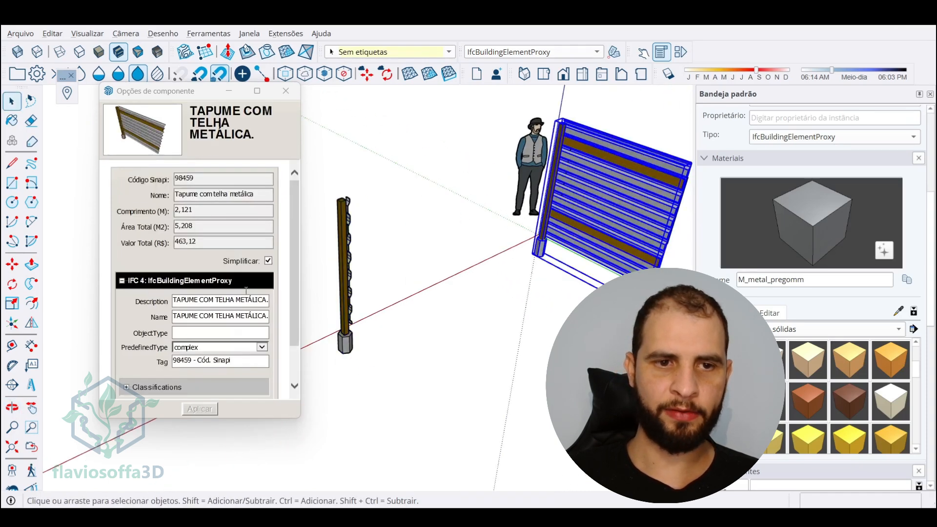
drag(128, 179, 258, 248)
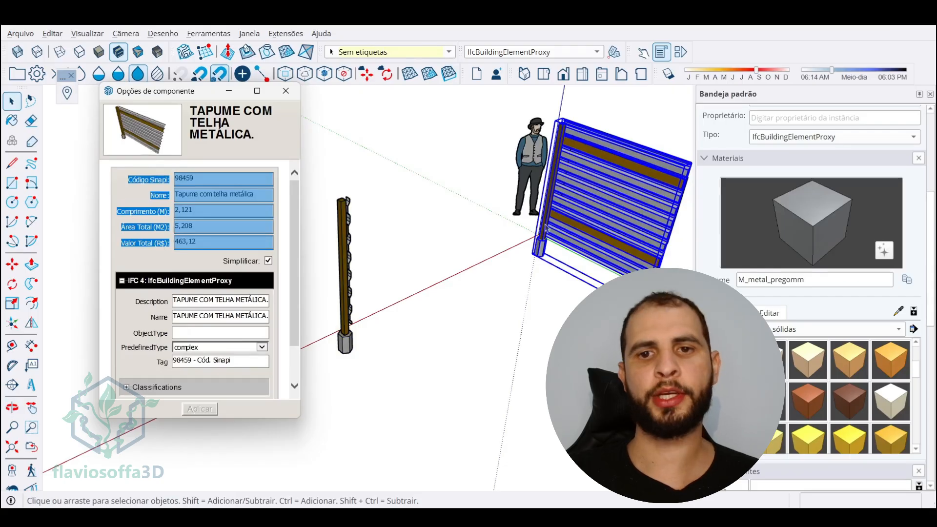
click(344, 233)
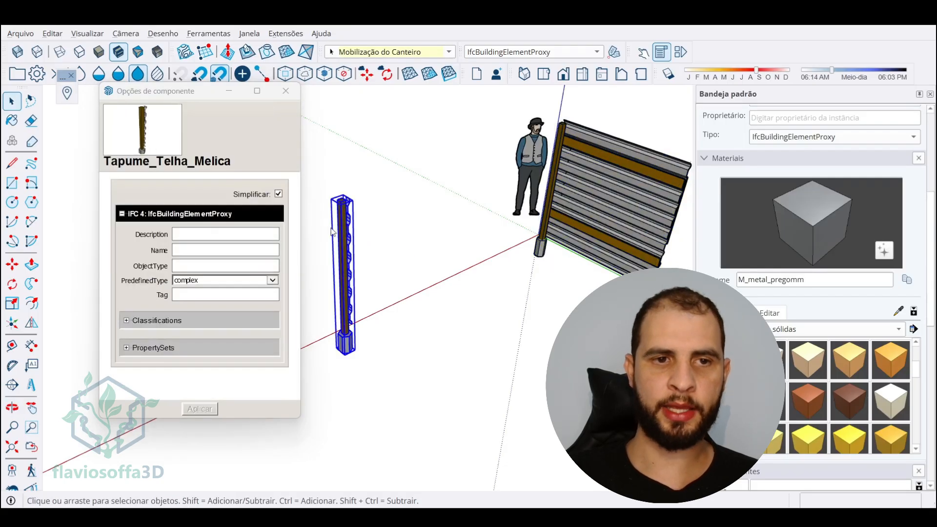
click(123, 214)
click(478, 266)
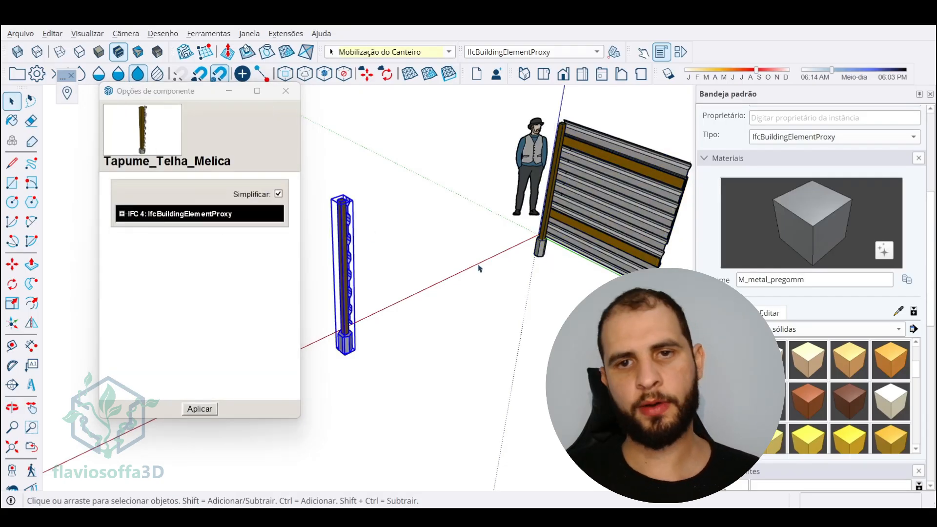
click(575, 224)
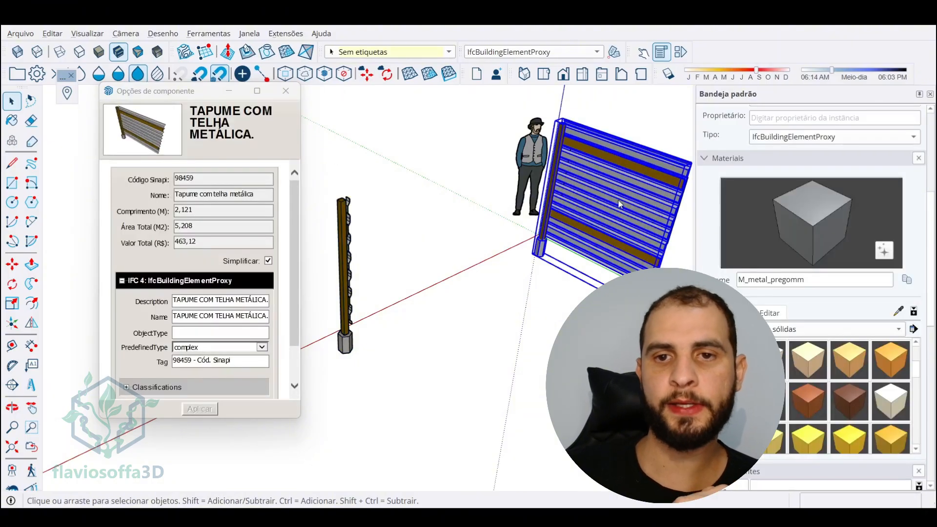
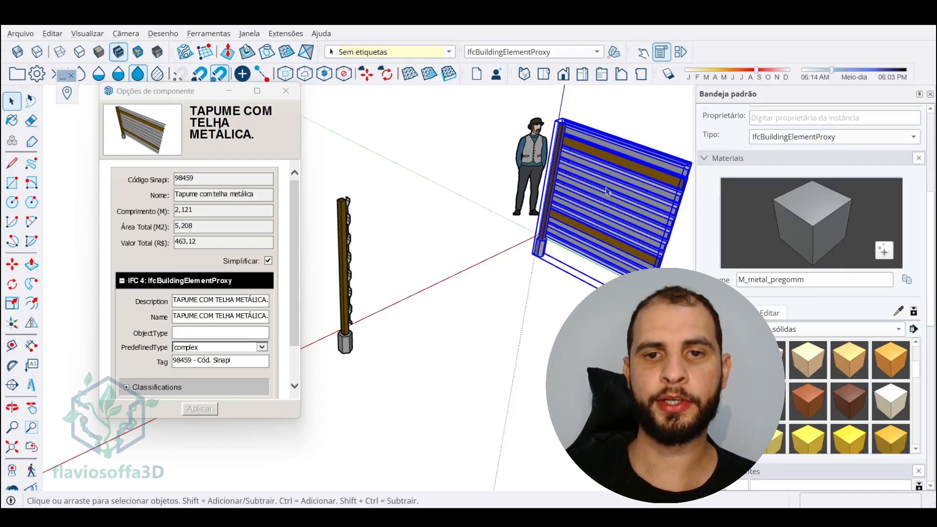
Look inside the finished fence component, check the options of its outer group, and close the component options
double_click(639, 212)
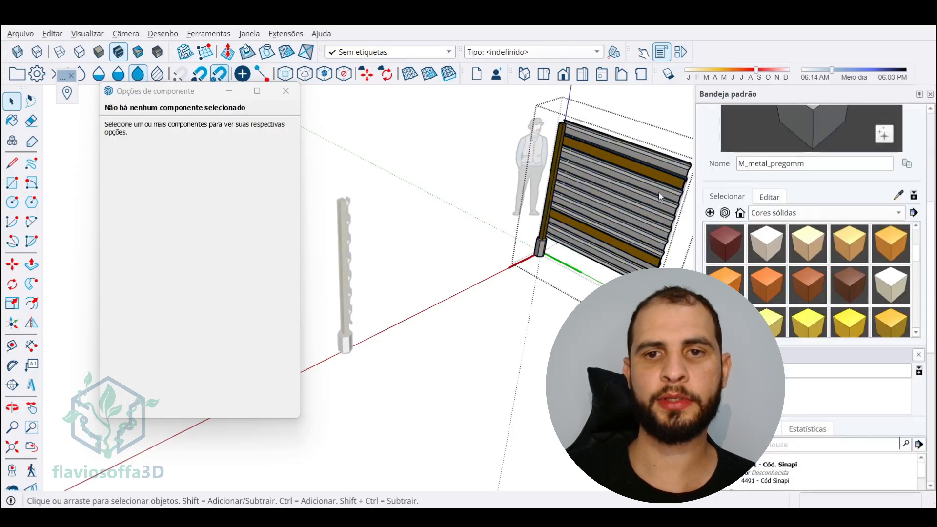
click(644, 127)
click(644, 194)
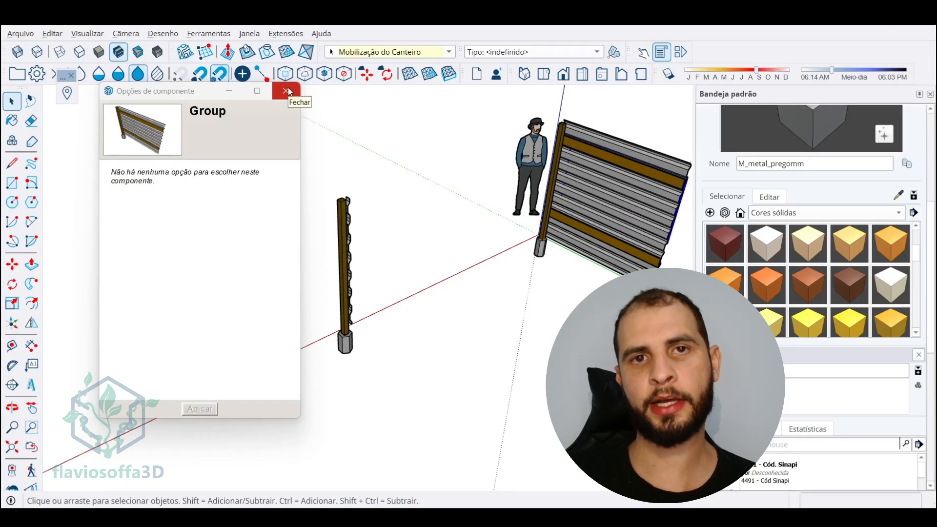
click(286, 91)
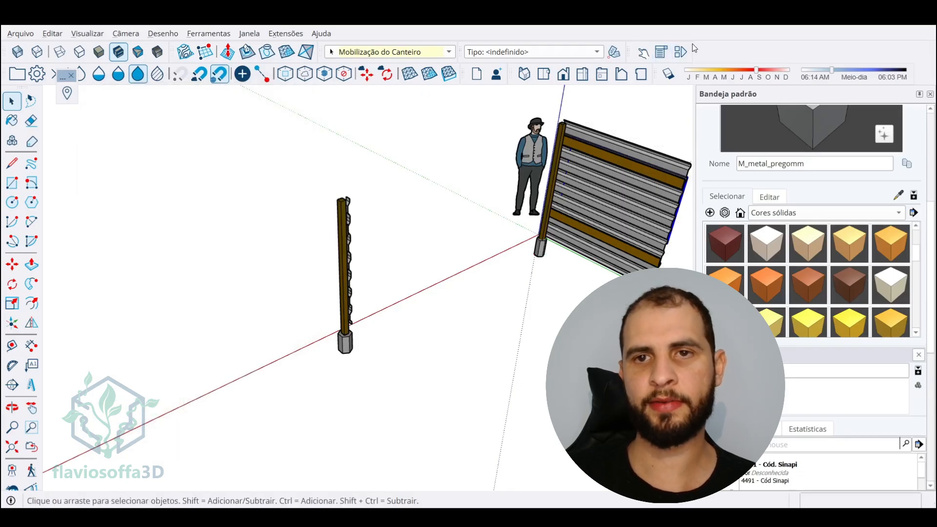
Open the component attributes and compare those of the new fence with the custom attributes of the finished fence
click(682, 51)
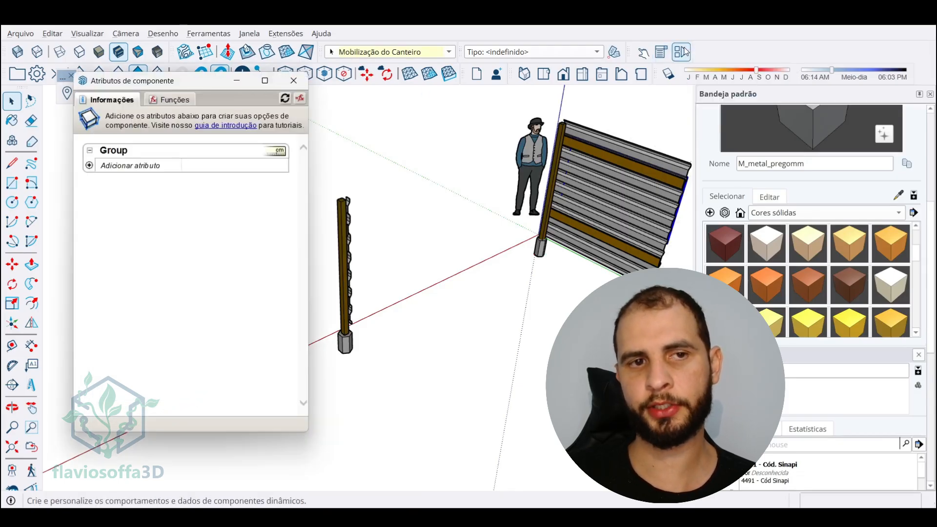
click(346, 218)
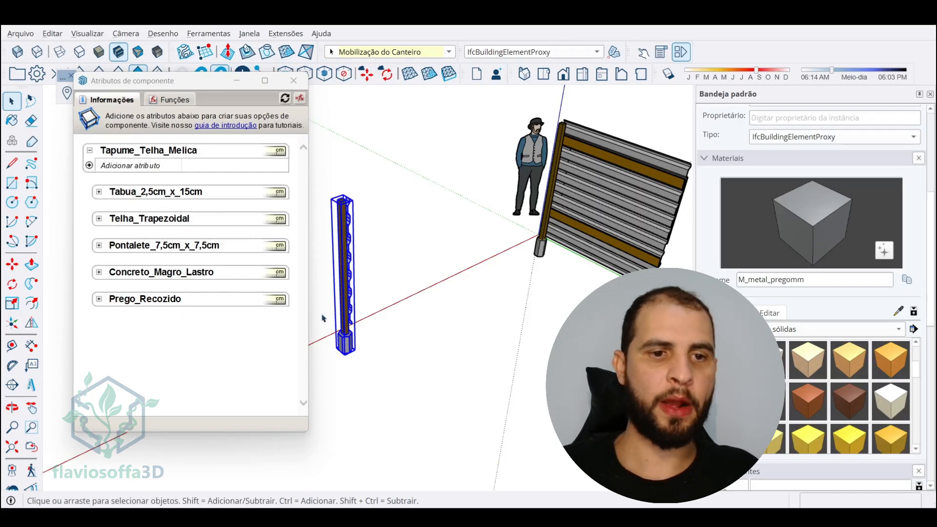
click(593, 189)
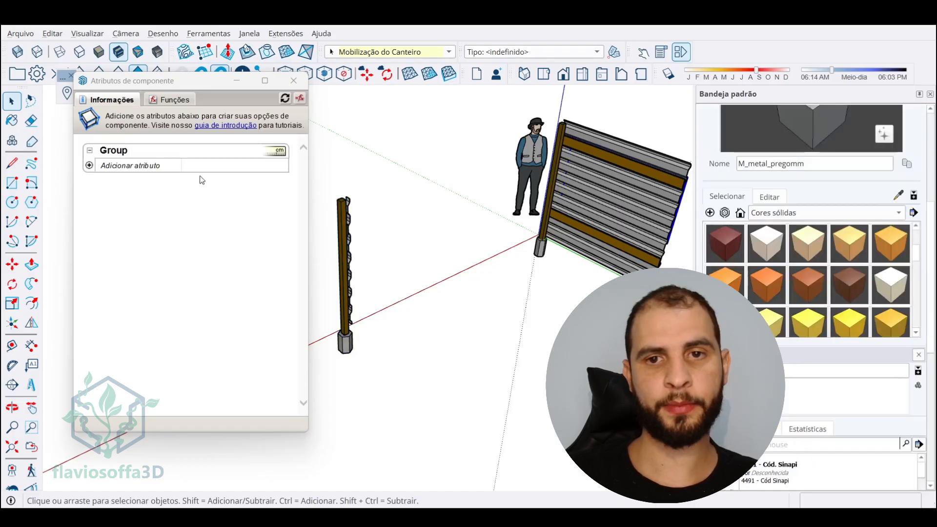
click(575, 138)
scroll(154, 186, down, 1)
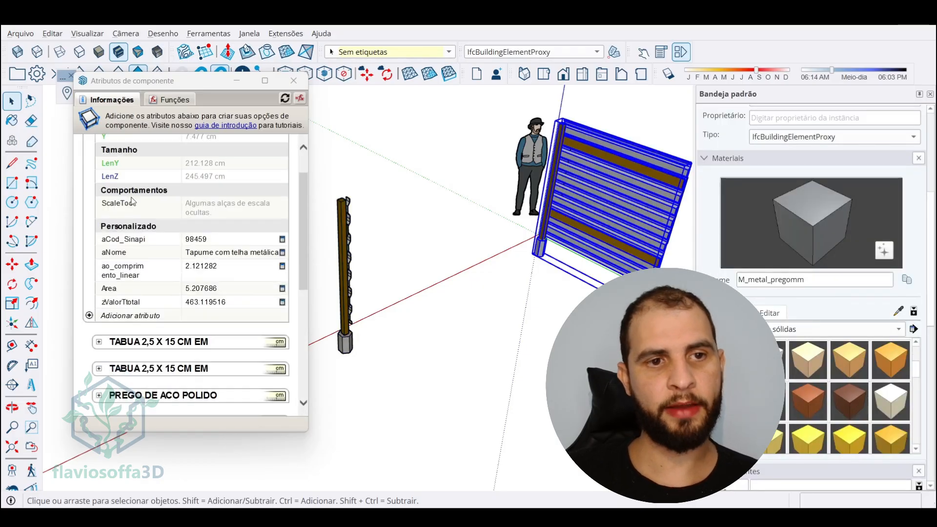
scroll(154, 185, down, 2)
scroll(556, 217, down, 1)
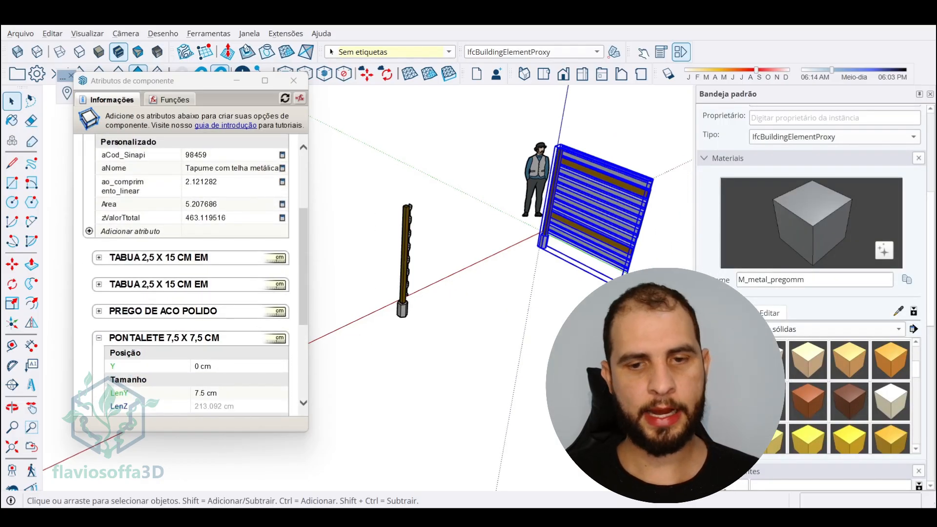
Stretch the finished fence along the green axis with the Scale tool by a factor of about 3,38
shift+middle_drag(580, 237, 475, 296)
key(s)
drag(427, 219, 671, 314)
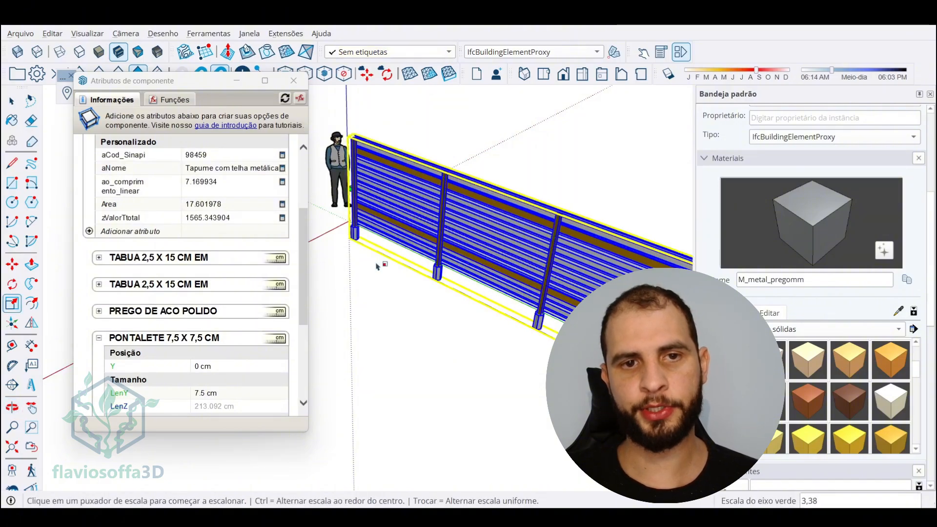
middle_drag(671, 315, 549, 264)
Examine the position, size, copies and spacing attributes of the finished fence's boards, nails, posts, roofing sheet and concrete
scroll(201, 204, down, 1)
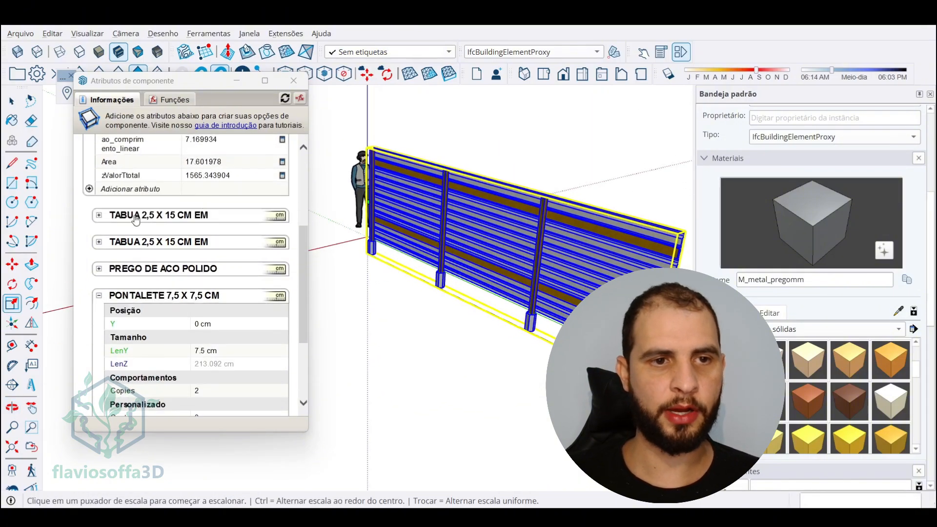
click(98, 216)
click(98, 216)
click(99, 313)
scroll(185, 273, down, 3)
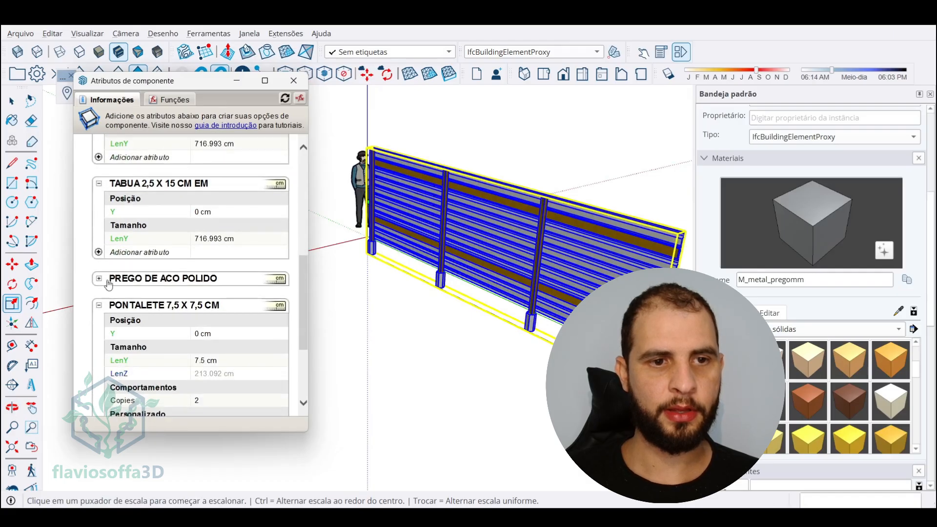
click(163, 257)
scroll(214, 161, down, 3)
scroll(191, 172, up, 1)
scroll(117, 315, down, 2)
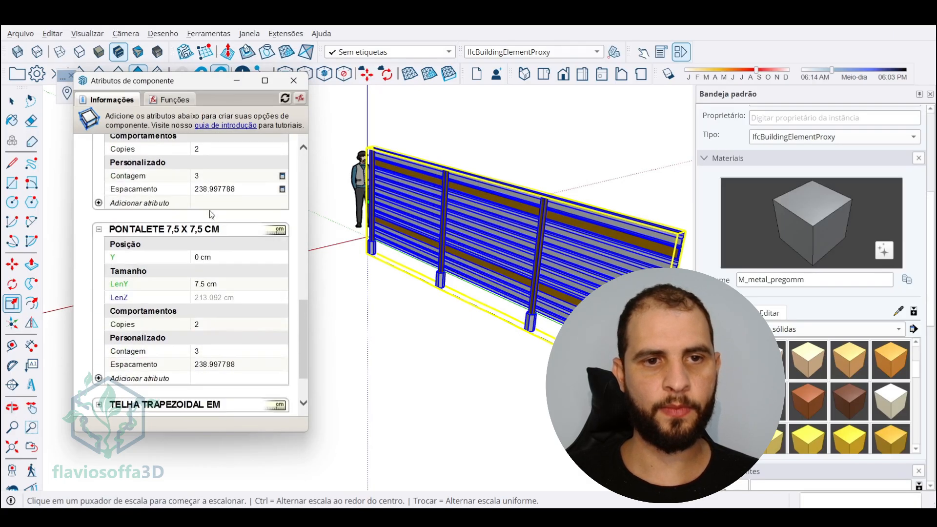
click(99, 347)
click(100, 373)
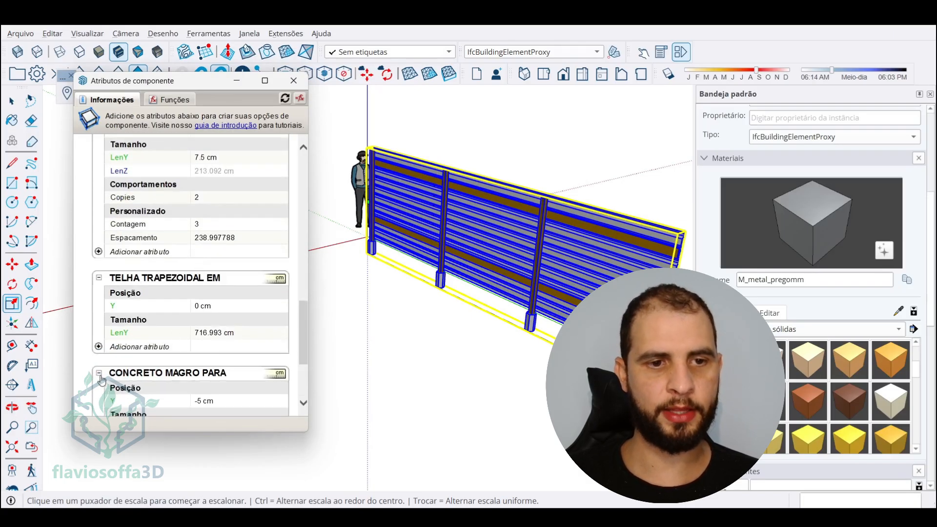
scroll(195, 303, up, 10)
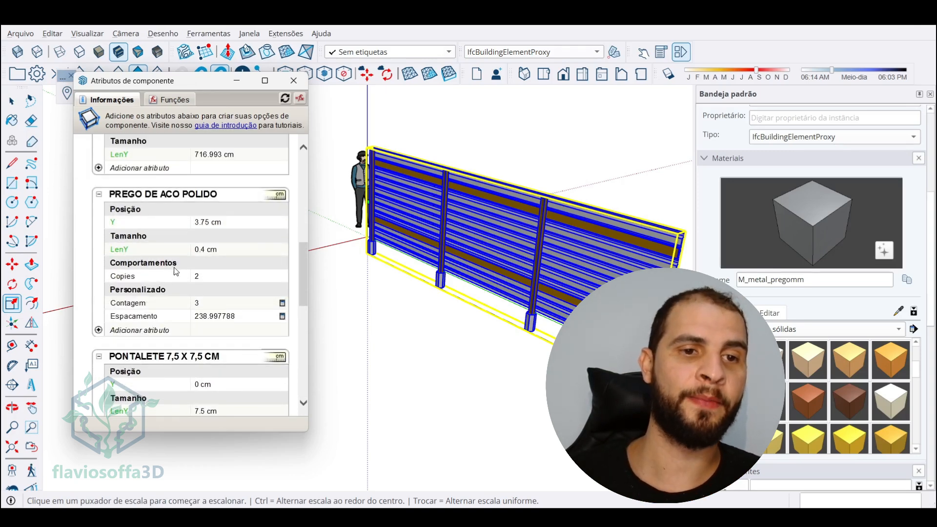
Examine the stretched fence from several angles together with its parent-level attributes for code, name, length, area and total value
scroll(425, 227, down, 4)
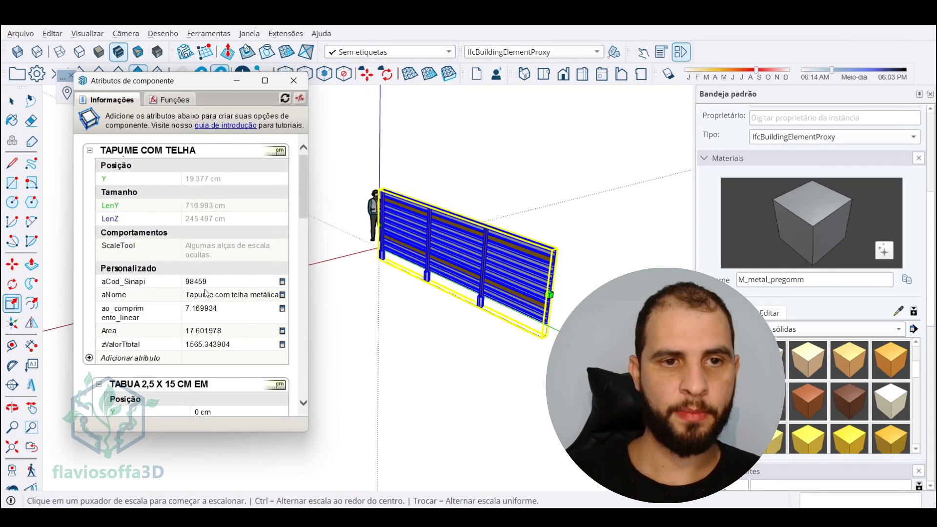
middle_drag(371, 326, 514, 365)
scroll(544, 275, up, 5)
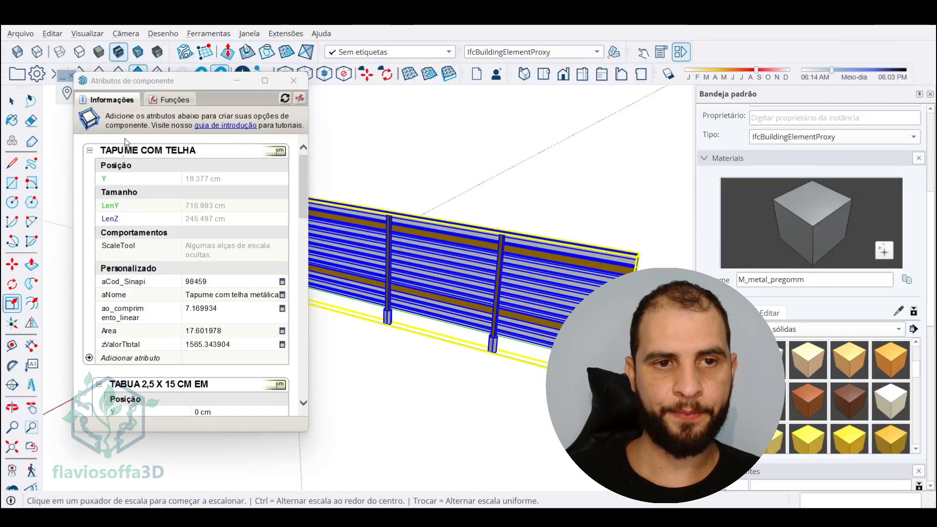
scroll(364, 259, down, 4)
middle_drag(366, 262, 527, 319)
scroll(375, 293, up, 6)
shift+middle_drag(377, 295, 254, 239)
scroll(541, 269, down, 2)
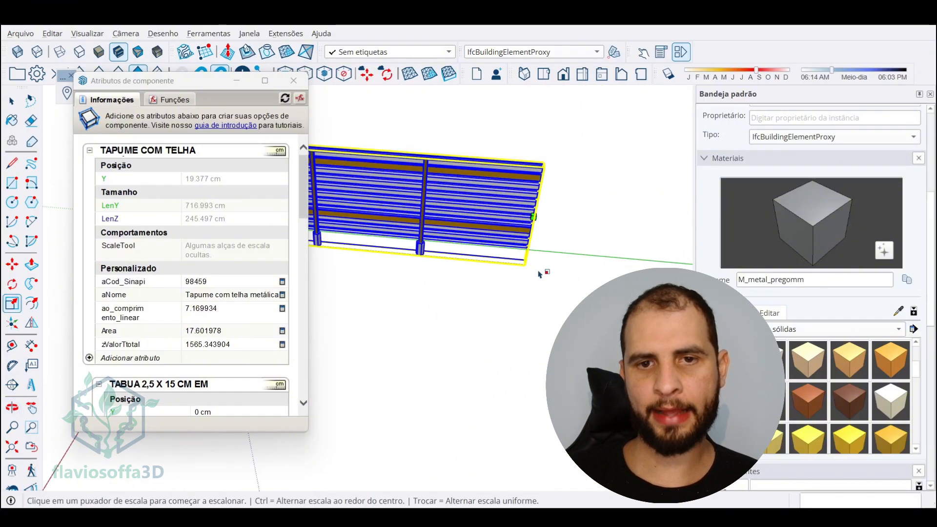
scroll(649, 253, down, 3)
shift+middle_drag(399, 296, 548, 332)
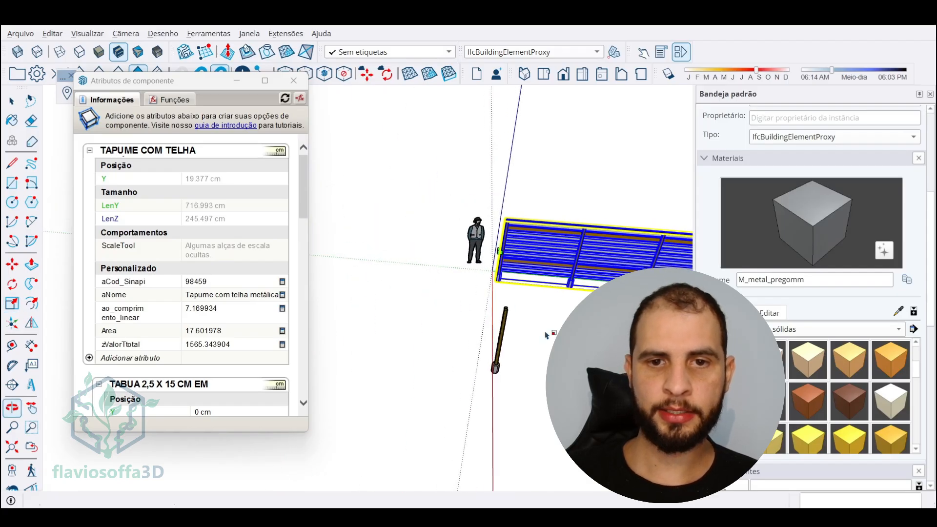
Examine the stretched finished fence and the new single-post fence from several angles relative to the axes
scroll(495, 284, up, 2)
scroll(494, 283, up, 2)
scroll(526, 108, up, 3)
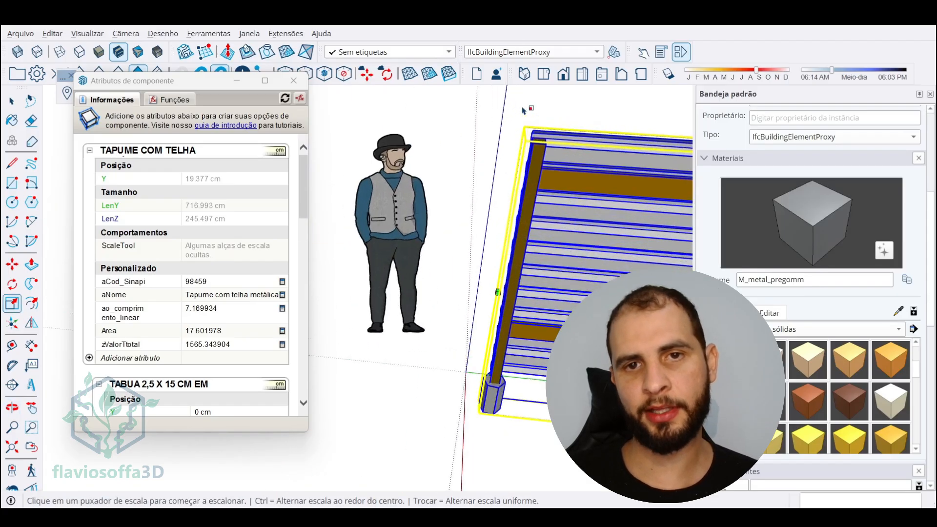
scroll(505, 154, down, 5)
middle_drag(506, 161, 470, 267)
scroll(505, 237, up, 5)
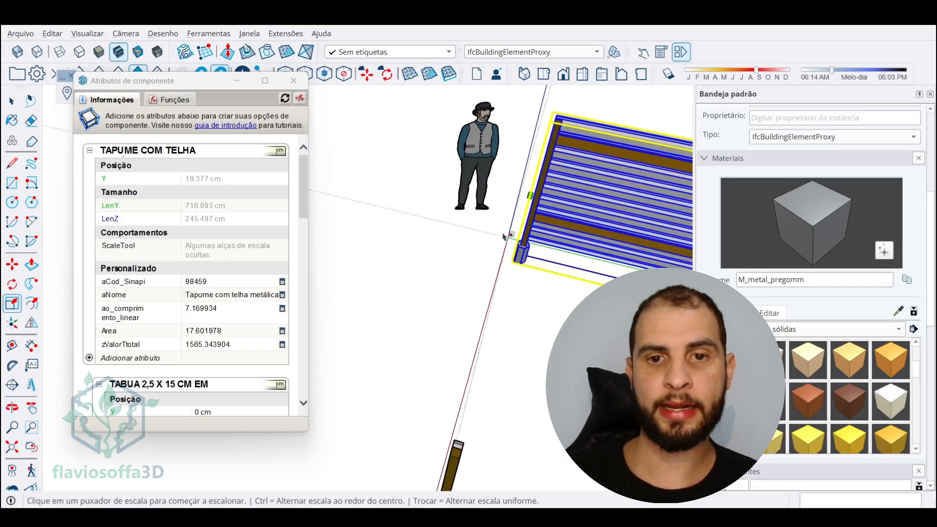
middle_drag(504, 237, 303, 260)
scroll(440, 293, down, 2)
scroll(440, 294, down, 4)
middle_drag(440, 293, 537, 178)
middle_drag(429, 210, 513, 358)
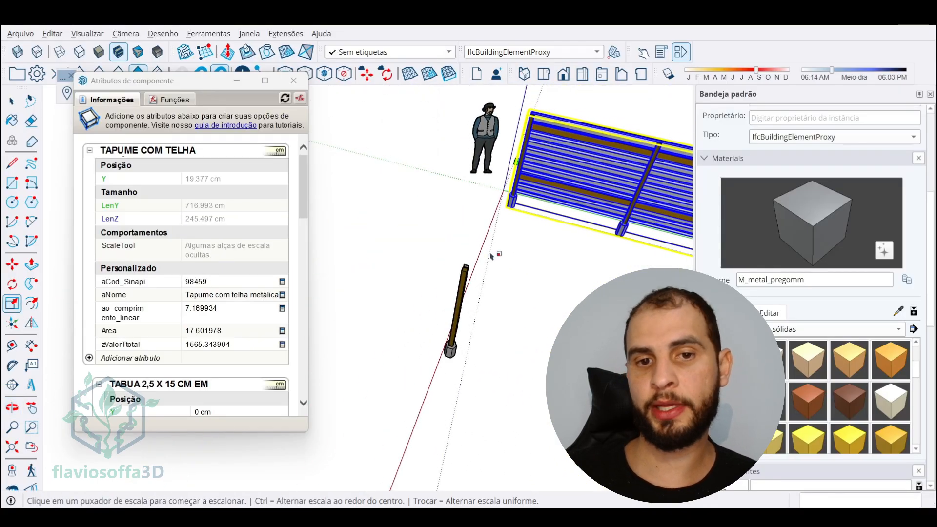
scroll(466, 250, up, 5)
scroll(471, 250, down, 3)
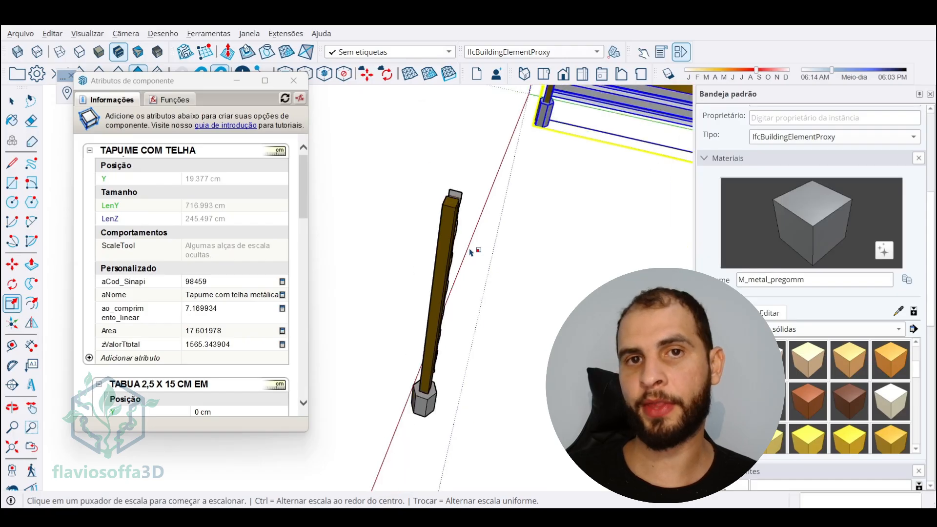
scroll(472, 250, up, 3)
scroll(641, 239, down, 5)
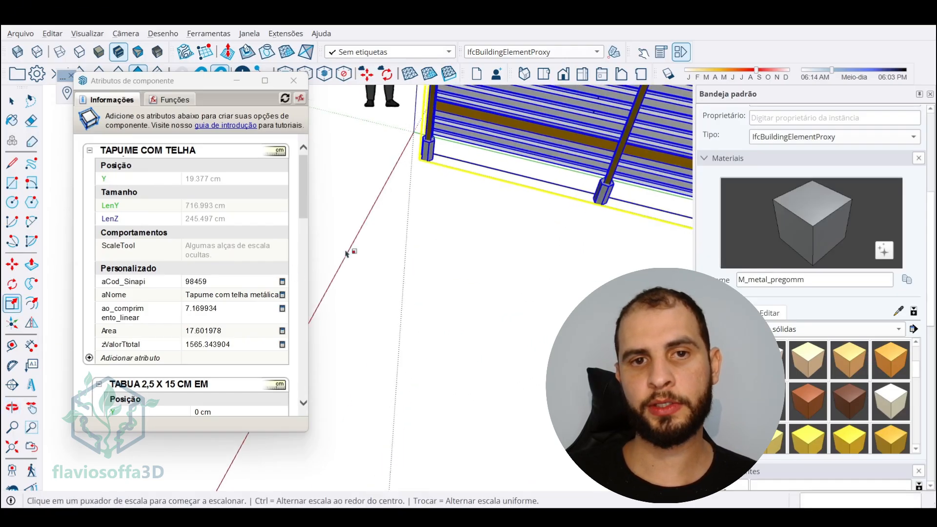
shift+middle_drag(540, 308, 678, 365)
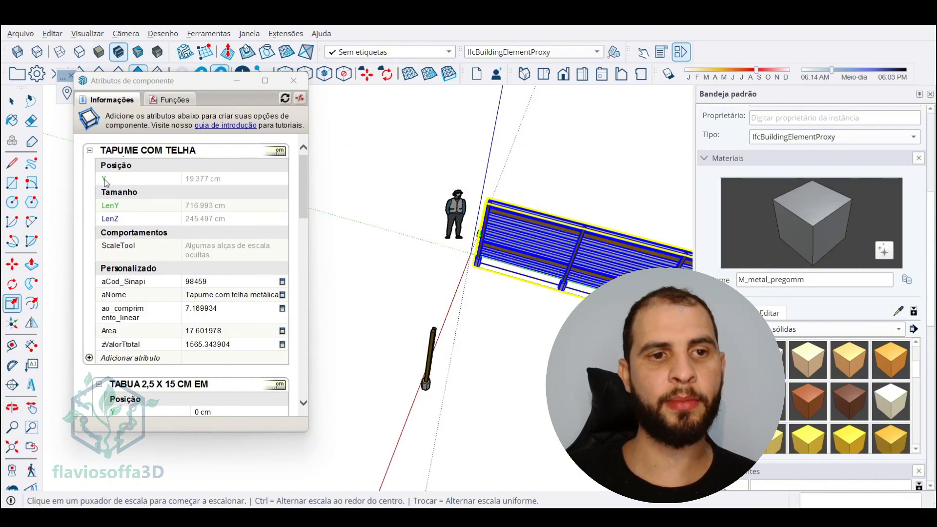
Inspect the new fence's post, metal sheet and concrete base up close and check their orientation relative to the red axis
scroll(449, 312, up, 3)
mouse_move(449, 313)
middle_down()
mouse_move(429, 347)
mouse_move(456, 228)
mouse_move(498, 306)
mouse_move(444, 301)
middle_up()
scroll(456, 228, up, 5)
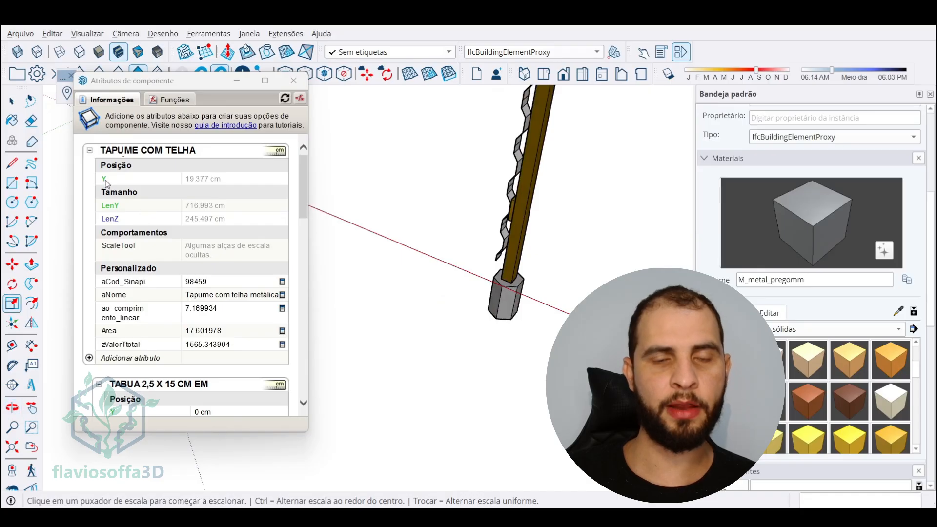
scroll(420, 243, down, 5)
middle_drag(421, 242, 541, 372)
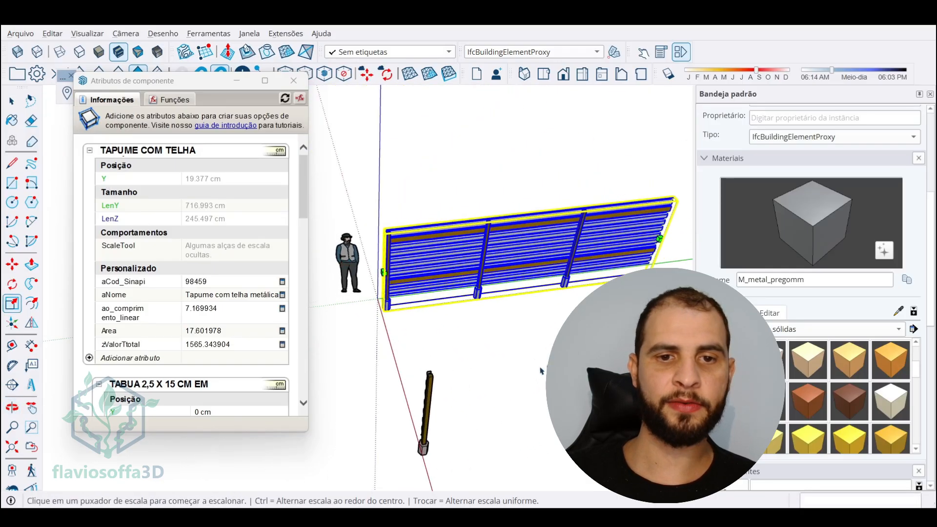
scroll(479, 292, up, 3)
scroll(454, 295, up, 5)
scroll(427, 295, down, 5)
scroll(426, 293, up, 2)
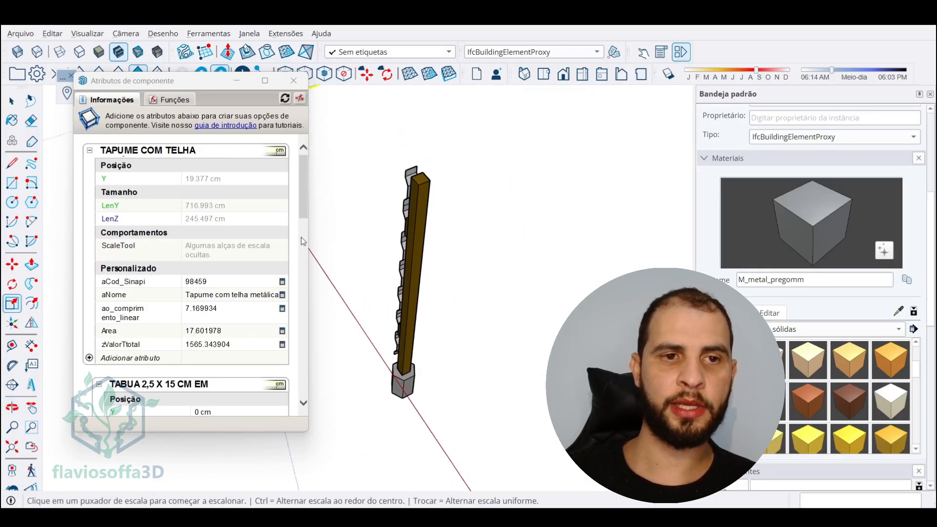
middle_drag(407, 380, 471, 218)
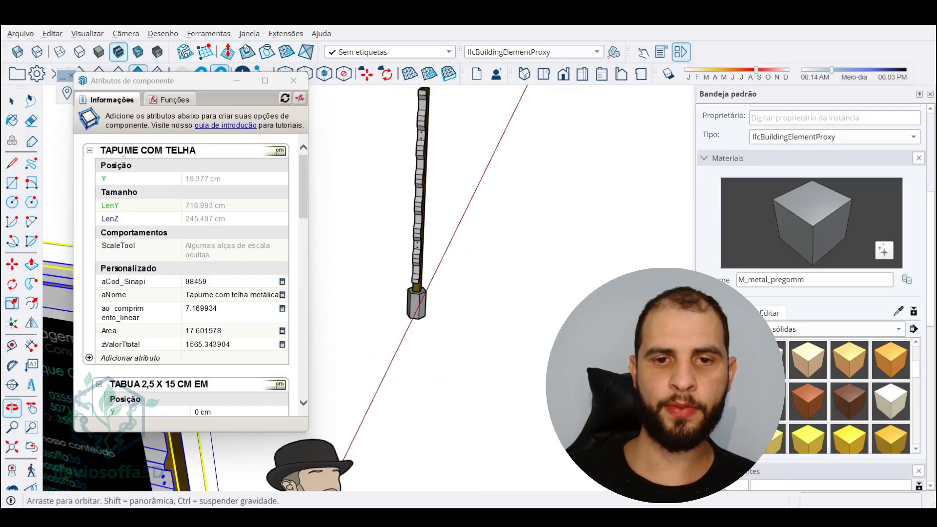
middle_drag(426, 283, 527, 376)
scroll(430, 331, up, 6)
scroll(336, 243, down, 3)
middle_drag(371, 264, 488, 283)
middle_drag(317, 184, 430, 210)
middle_drag(592, 280, 618, 289)
scroll(488, 239, down, 4)
middle_drag(469, 236, 470, 210)
scroll(442, 282, up, 4)
scroll(513, 287, down, 3)
scroll(439, 195, up, 3)
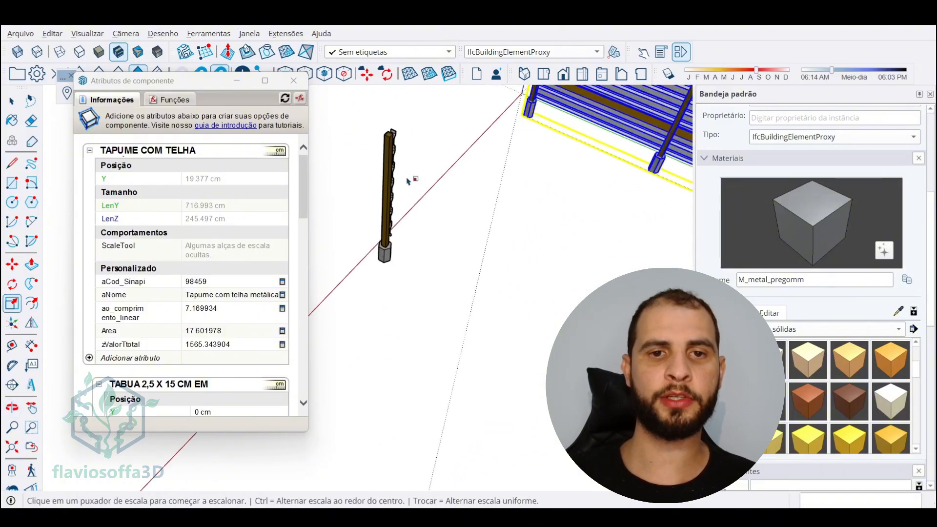
middle_drag(412, 180, 488, 335)
scroll(428, 248, up, 2)
middle_drag(429, 248, 405, 262)
scroll(418, 325, up, 3)
scroll(440, 309, down, 3)
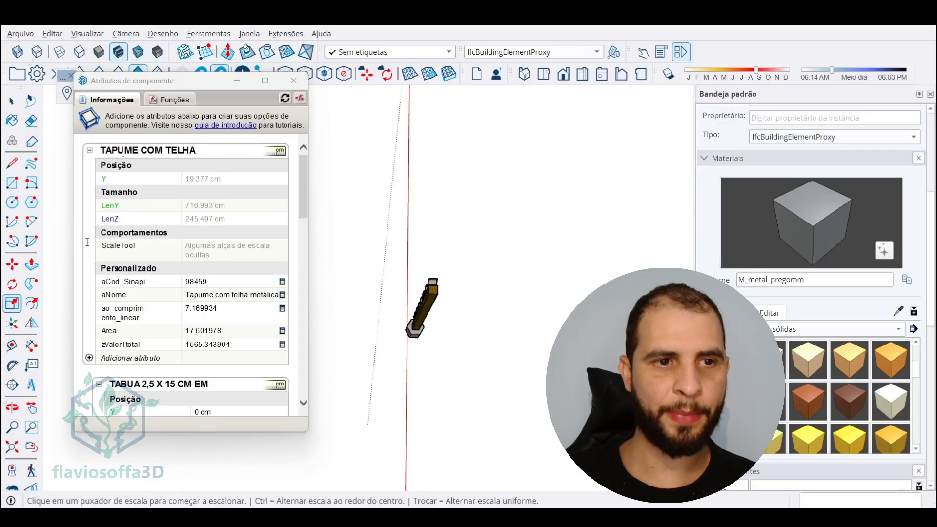
key(l)
click(406, 260)
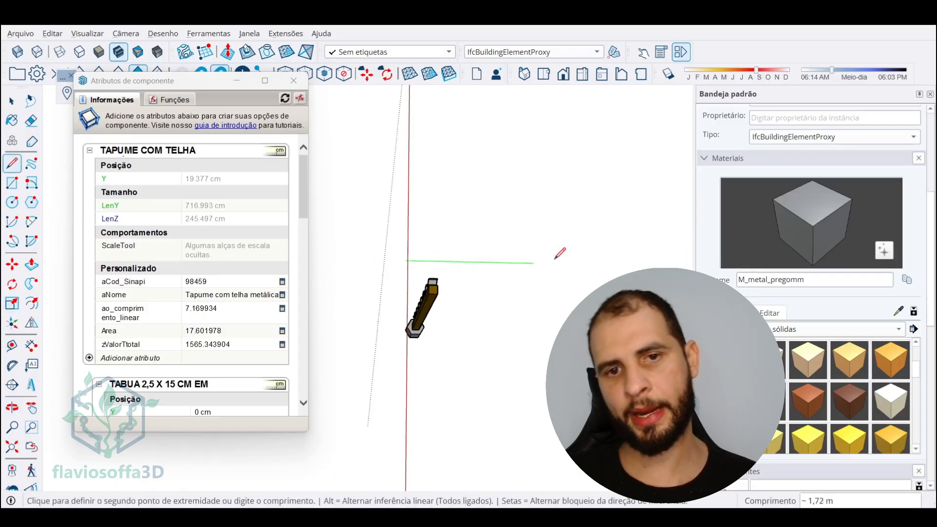
scroll(621, 261, down, 4)
middle_drag(576, 274, 306, 209)
key(Escape)
Review the finished fence's Y, LenY, LenZ, ScaleTool and custom attributes alongside the new fence in the model
scroll(386, 339, up, 5)
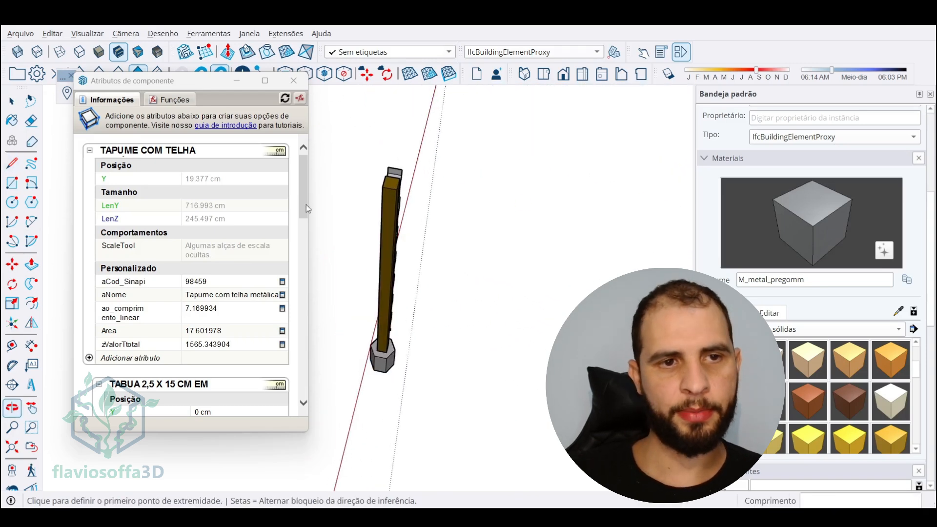
scroll(393, 303, down, 3)
middle_drag(391, 296, 379, 224)
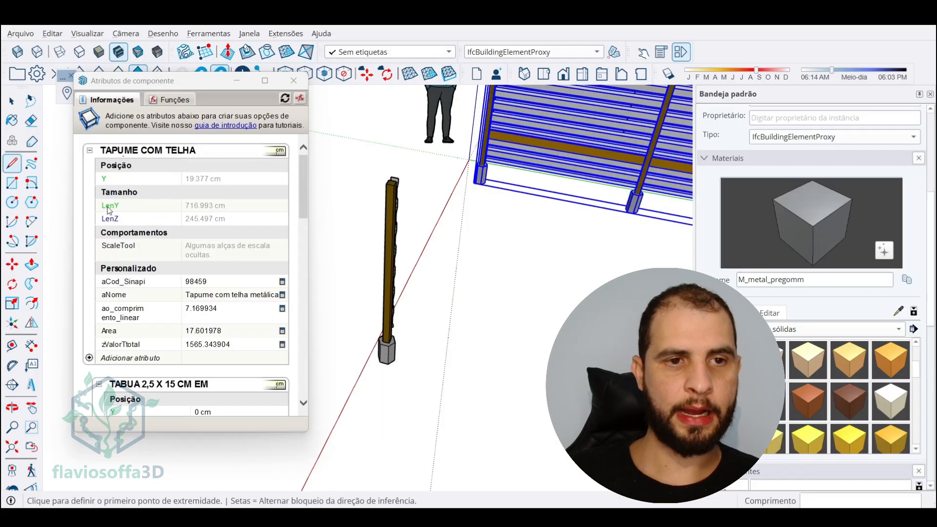
scroll(142, 213, down, 2)
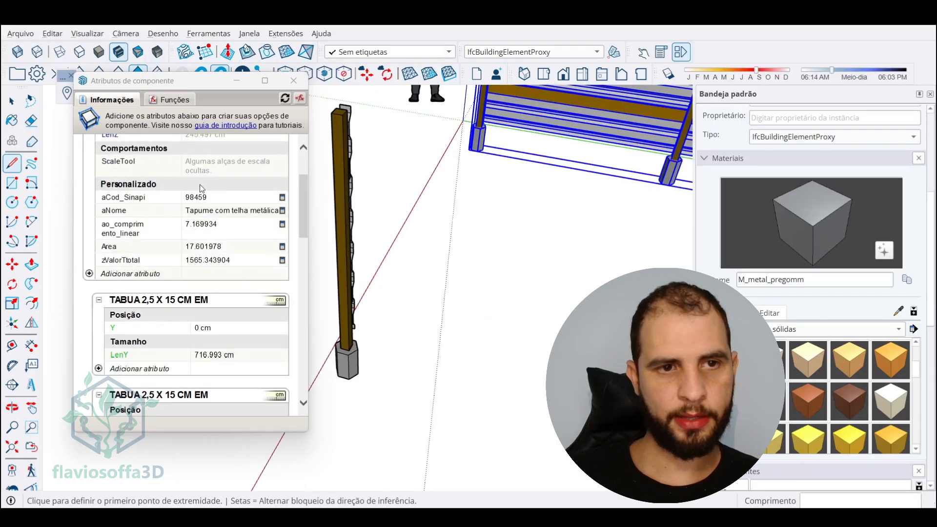
scroll(195, 189, up, 2)
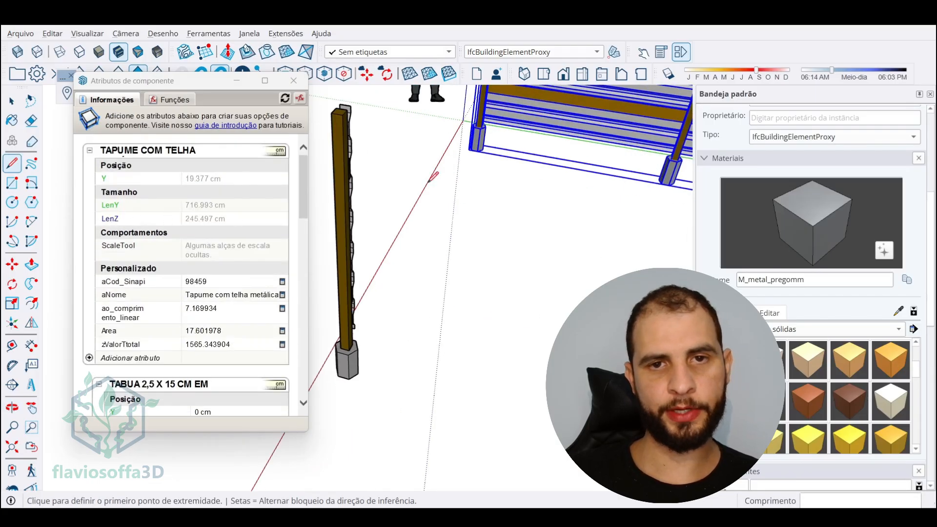
scroll(429, 180, down, 2)
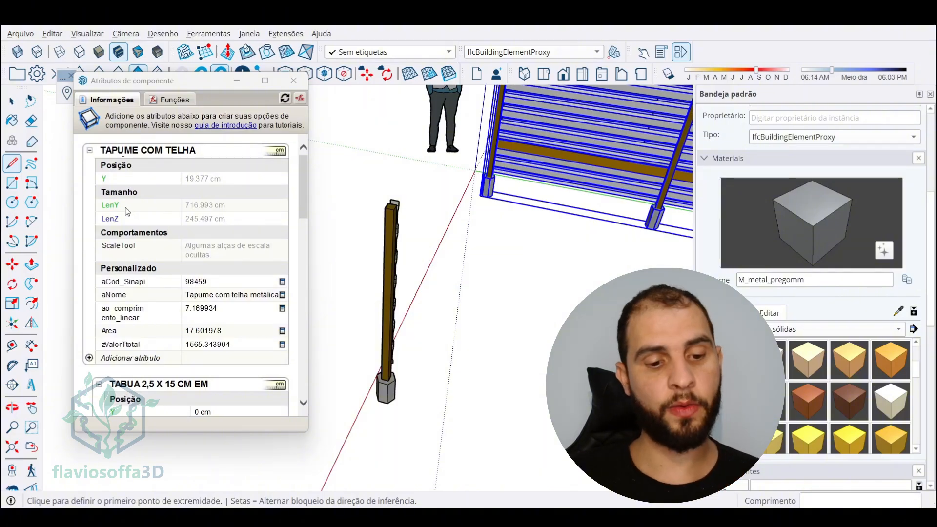
Add the position attribute Y to the new Tapume_Telha_Melica component and set it to 0
key(space)
click(440, 266)
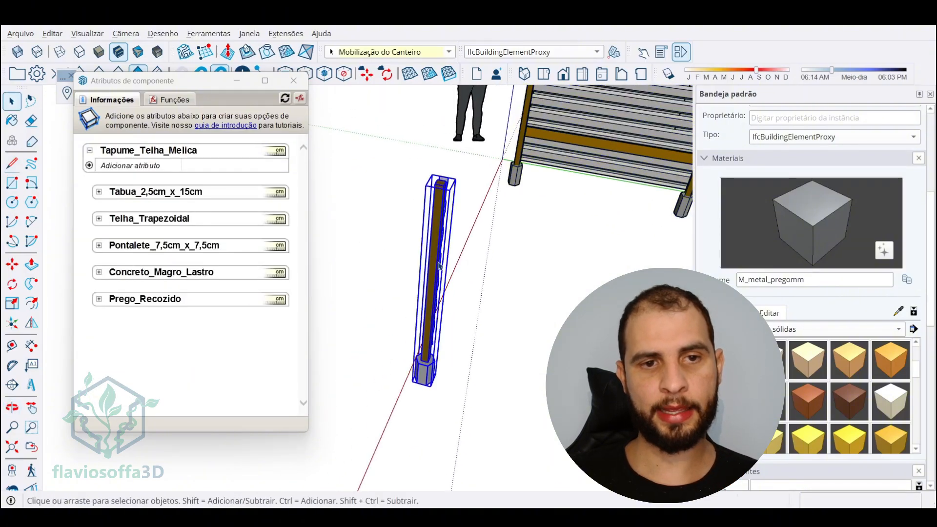
click(90, 166)
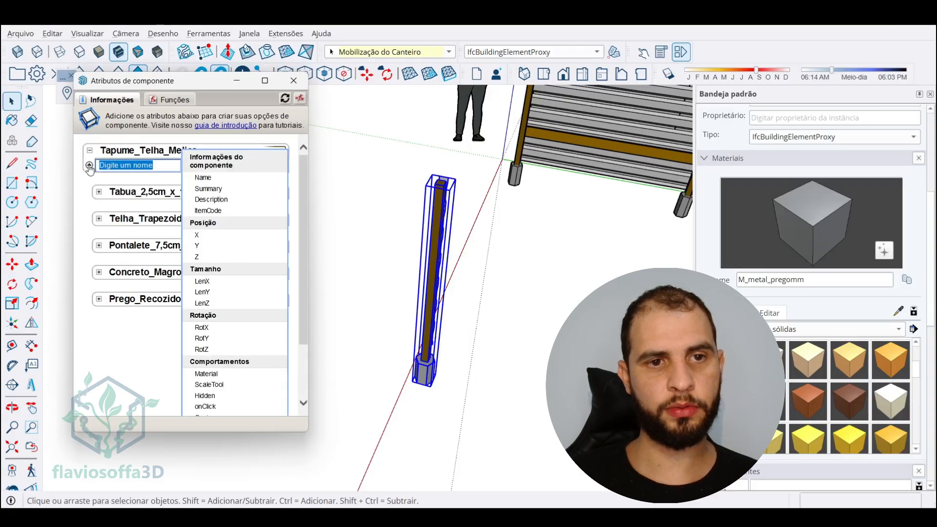
click(197, 247)
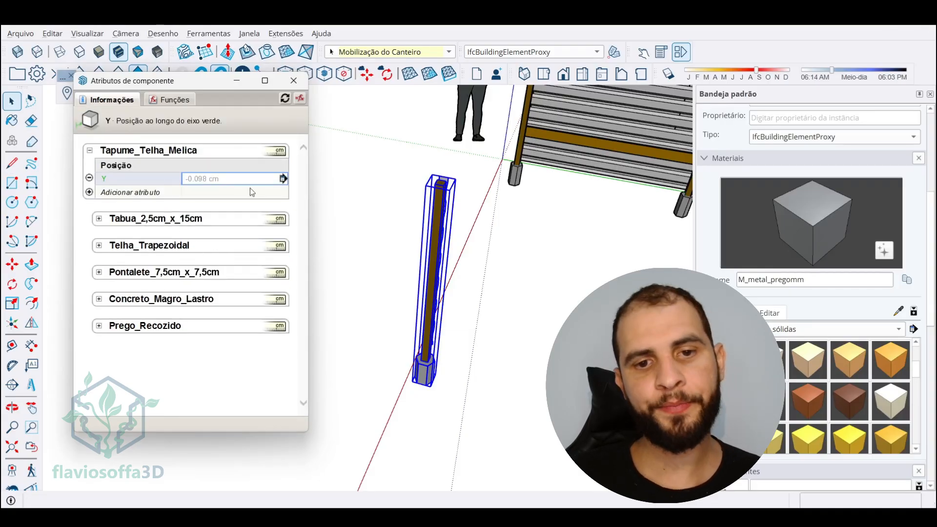
click(195, 179)
text(0)
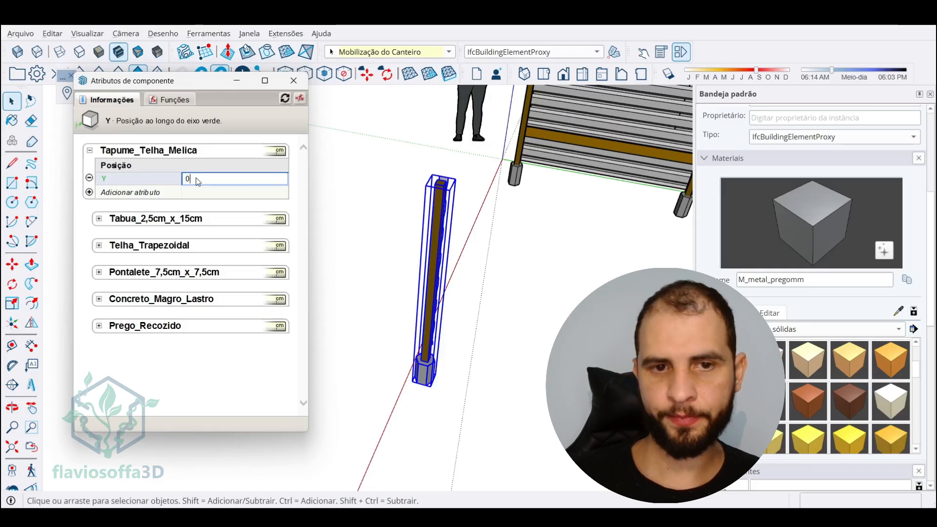
key(Return)
Add the size attributes LenY and LenZ to the Tapume_Telha_Melica component
click(90, 193)
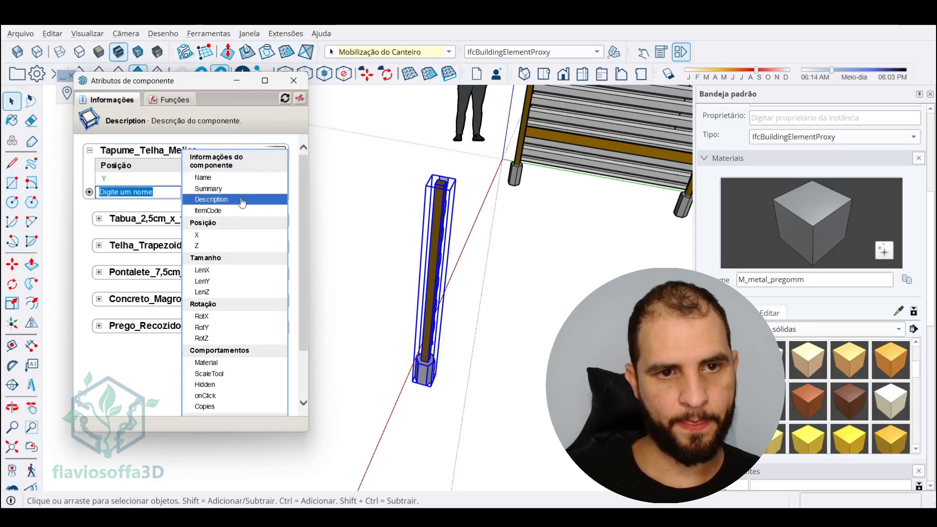
click(213, 282)
click(101, 220)
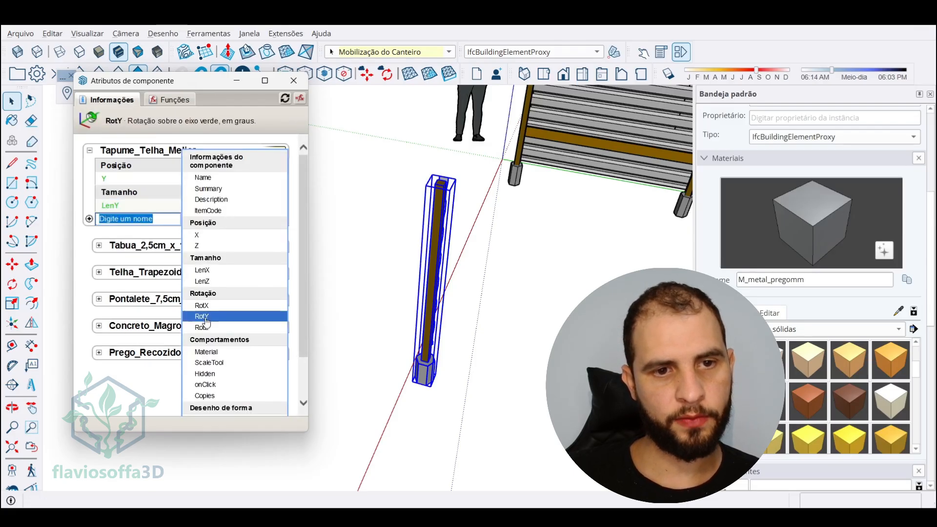
click(204, 282)
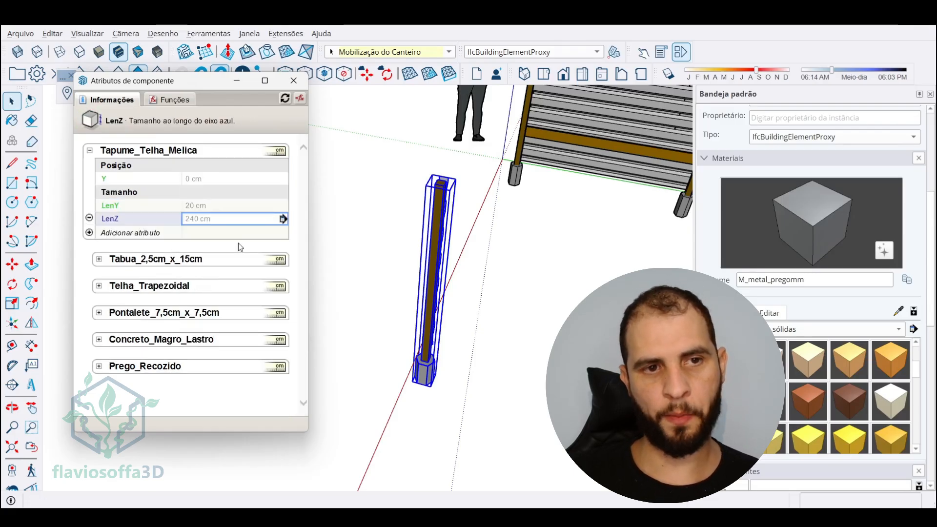
Check the finished fence's attributes for reference and add the ScaleTool behaviour attribute to the new Tapume_Telha_Melica component
middle_drag(448, 278, 425, 266)
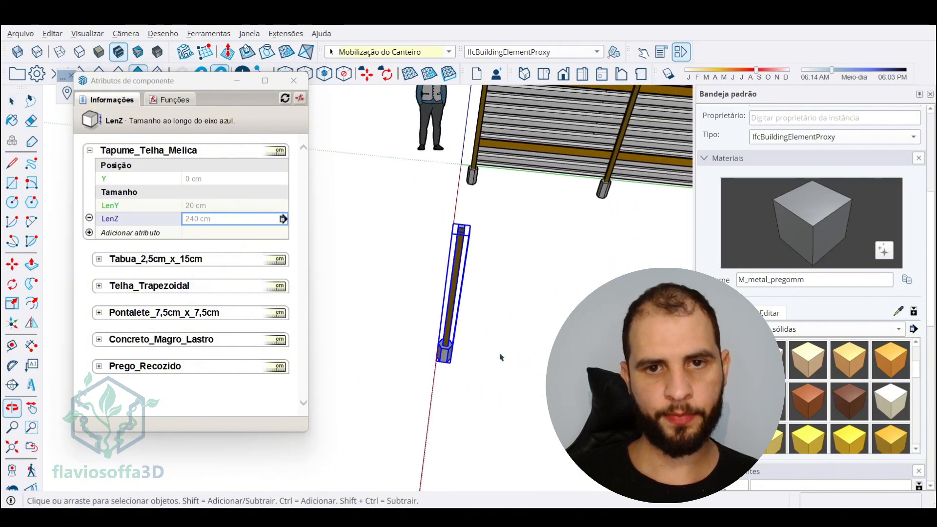
click(586, 125)
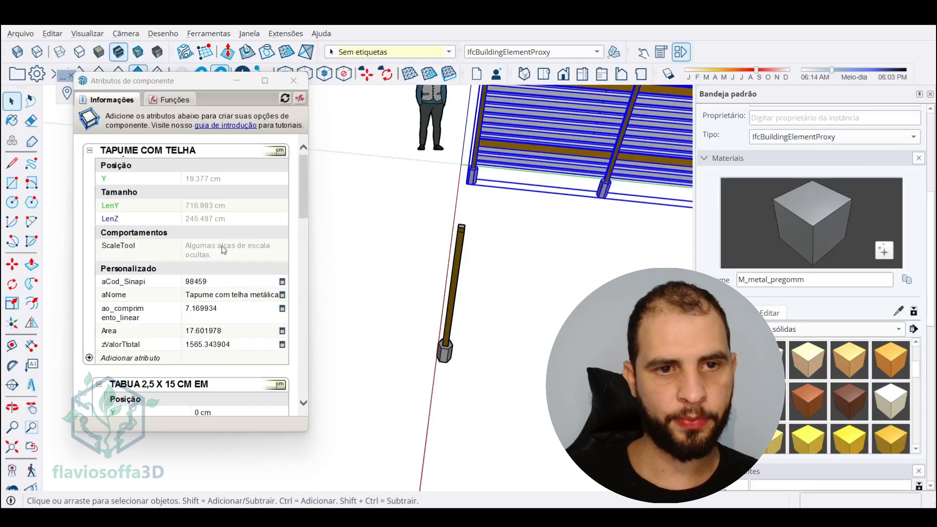
click(446, 348)
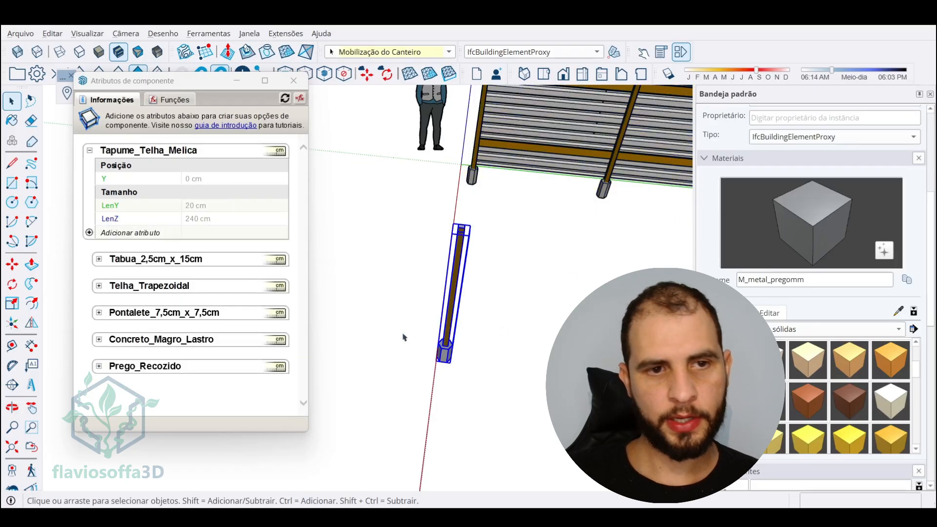
click(89, 233)
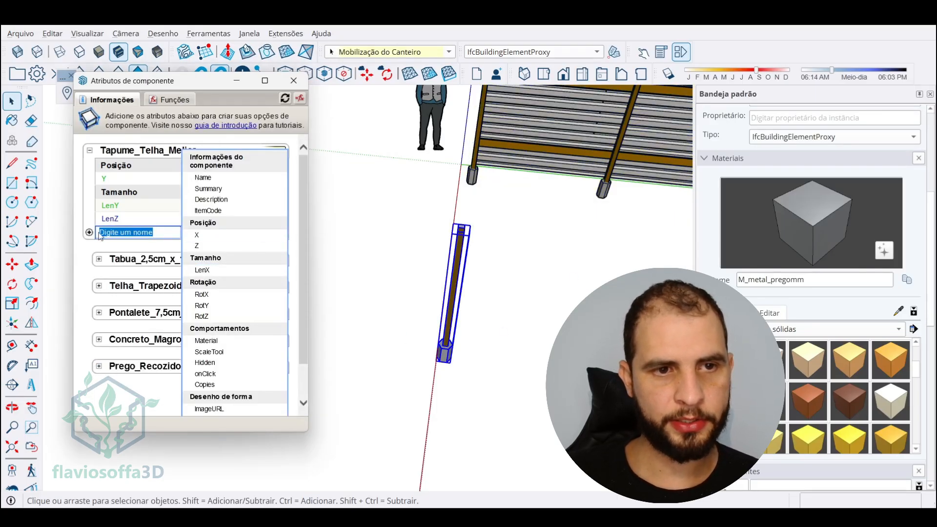
scroll(262, 230, down, 2)
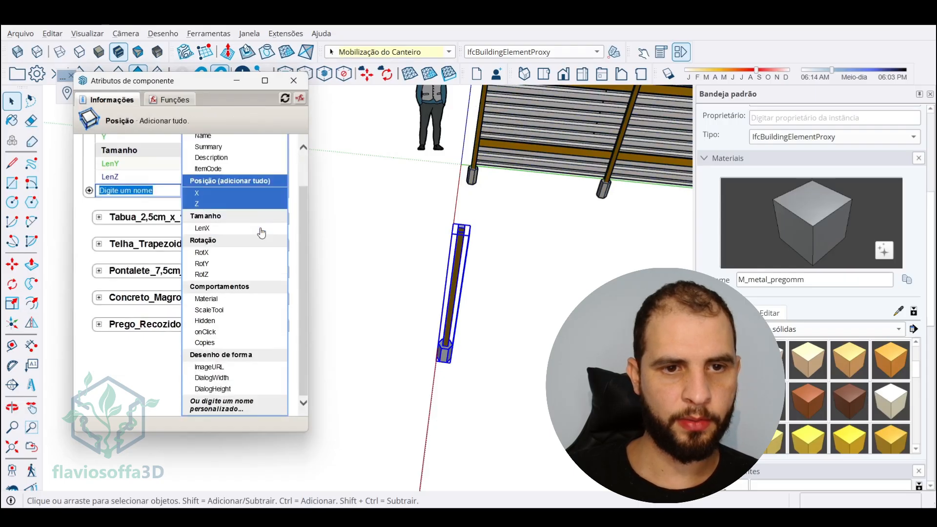
click(209, 310)
Stretch the new fence along the blue axis with the Scale tool to a height of about 353 cm
middle_drag(513, 293, 441, 255)
key(s)
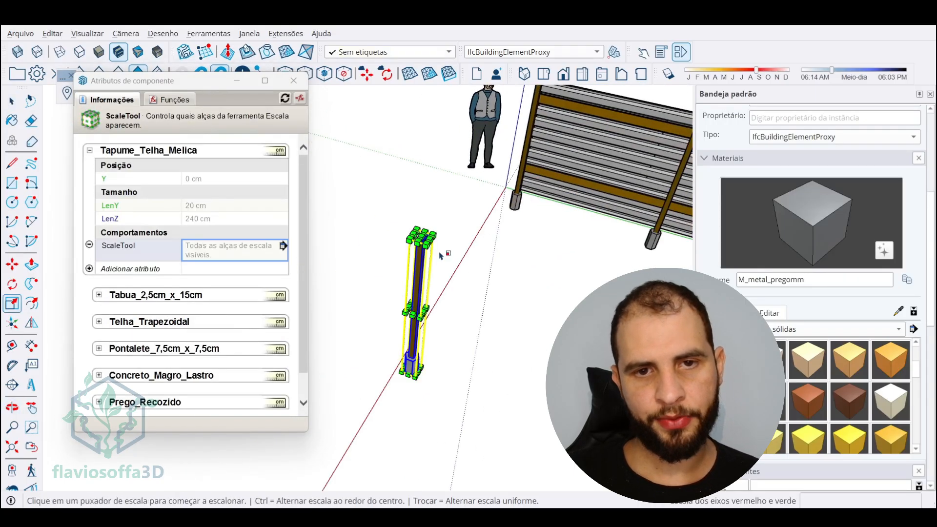
scroll(428, 238, up, 2)
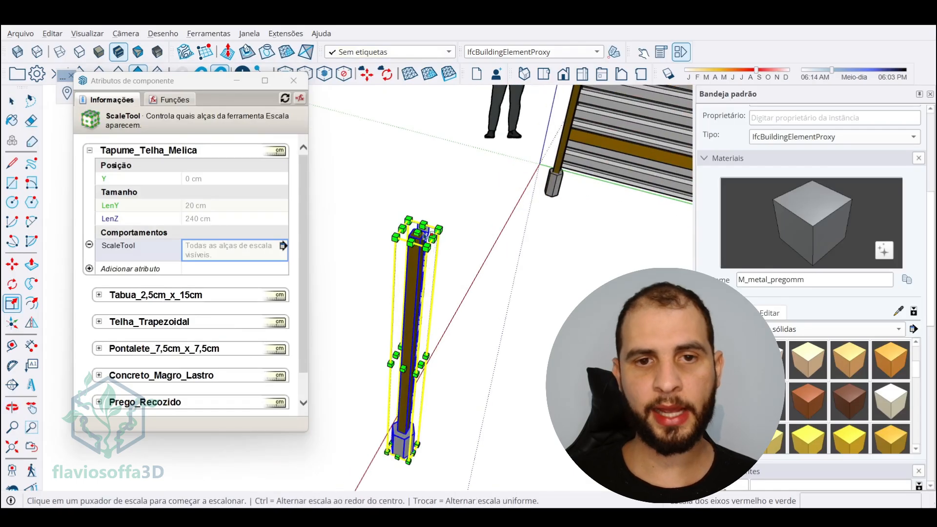
drag(423, 234, 417, 115)
shift+middle_drag(419, 127, 423, 210)
Try scaling the new fence uniformly twice, the second time by a factor of about 1,64, and undo both scalings
drag(456, 223, 146, 332)
scroll(146, 332, down, 5)
middle_drag(453, 309, 465, 267)
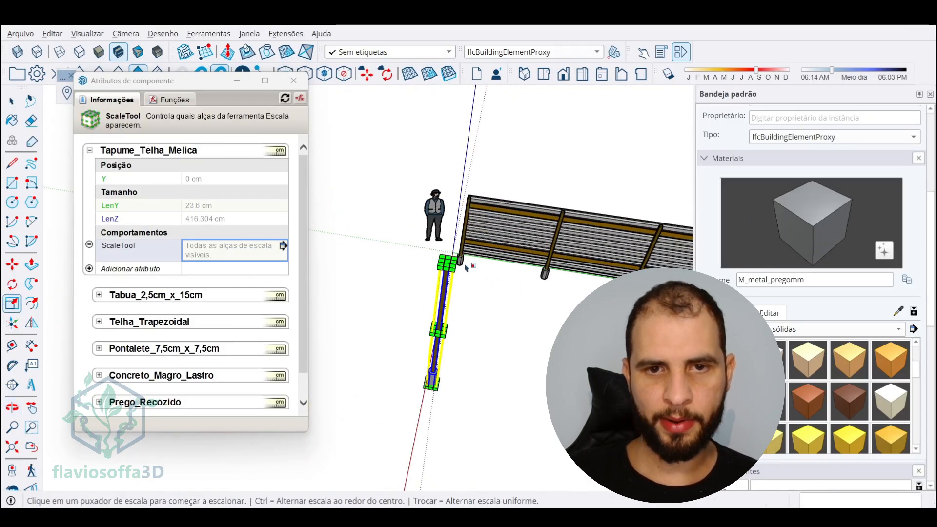
ctrl+drag(467, 267, 591, 198)
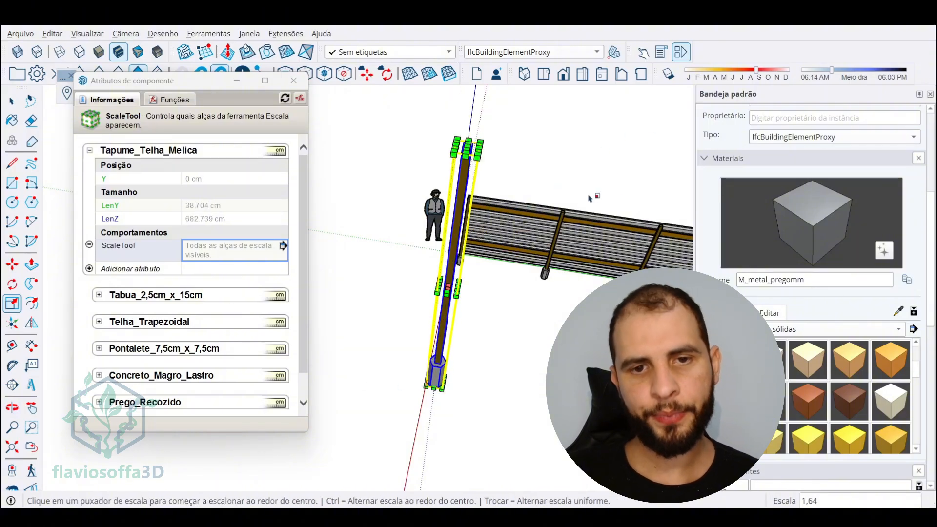
key(ctrl+z)
key(ctrl+z)
Stretch the new fence along the green axis to a length of about 234 cm
scroll(447, 357, up, 4)
drag(430, 334, 484, 379)
scroll(477, 379, down, 2)
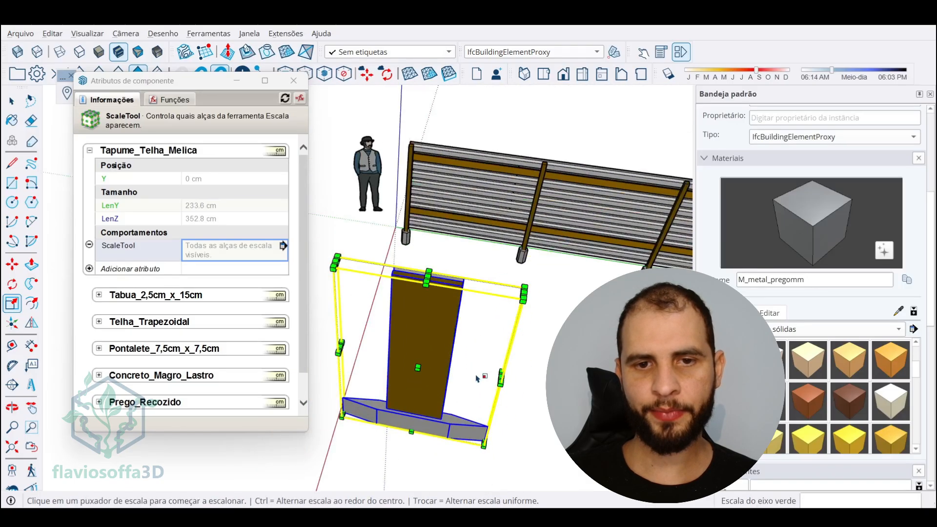
Undo the last stretch of the new fence along the green axis and inspect its scale handles
key(ctrl+z)
middle_drag(446, 335, 479, 303)
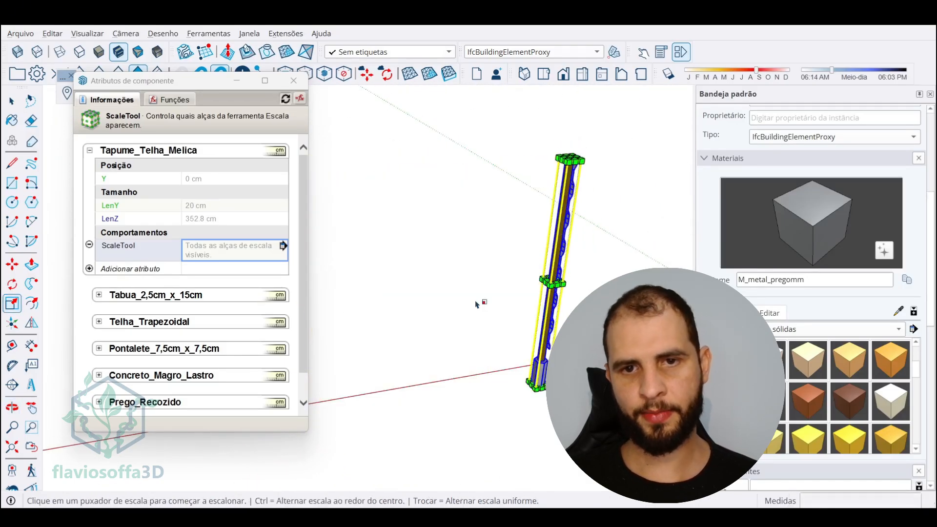
scroll(572, 127, up, 5)
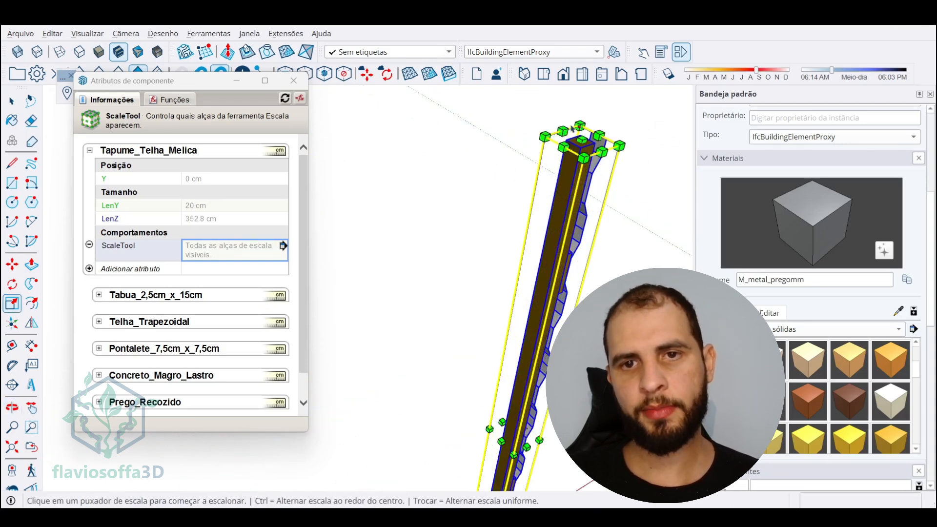
scroll(553, 135, down, 5)
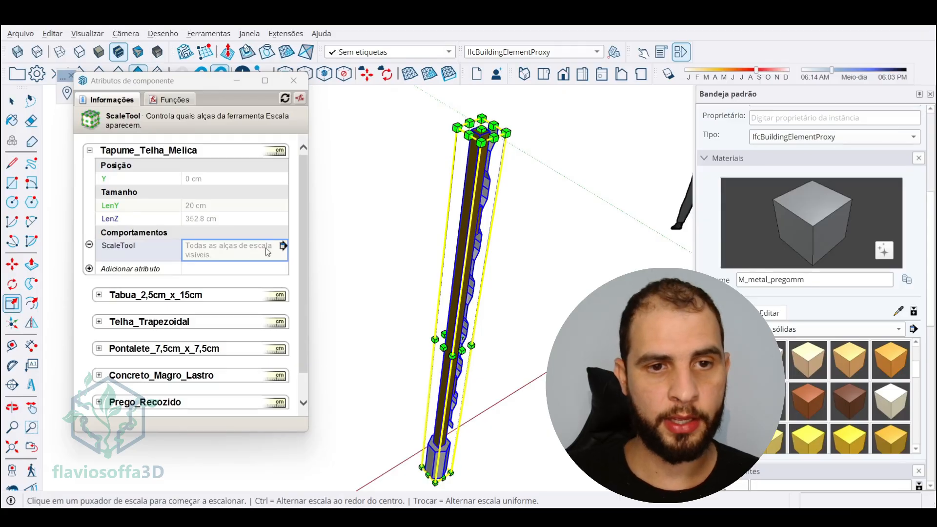
Restrict the new fence's ScaleTool attribute to scaling along the green axis (Y) only, disabling all other scale options
click(247, 251)
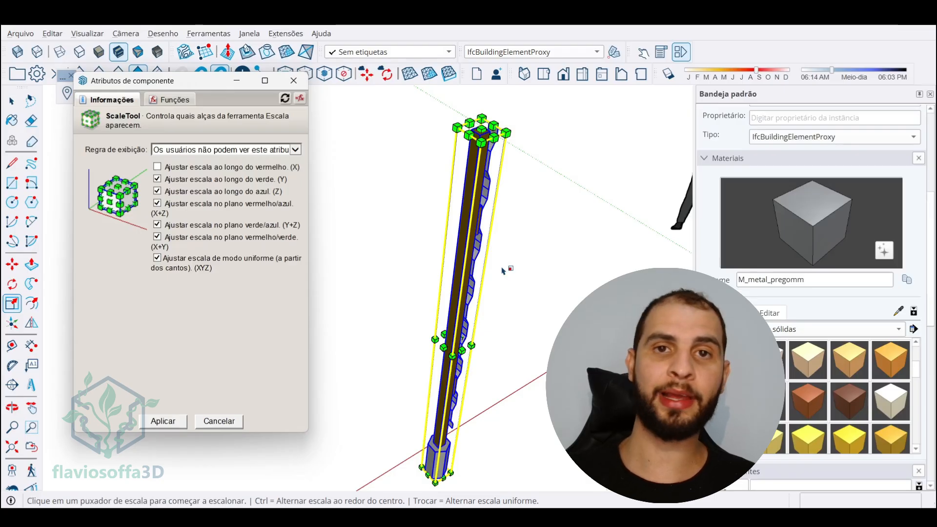
click(157, 203)
click(157, 225)
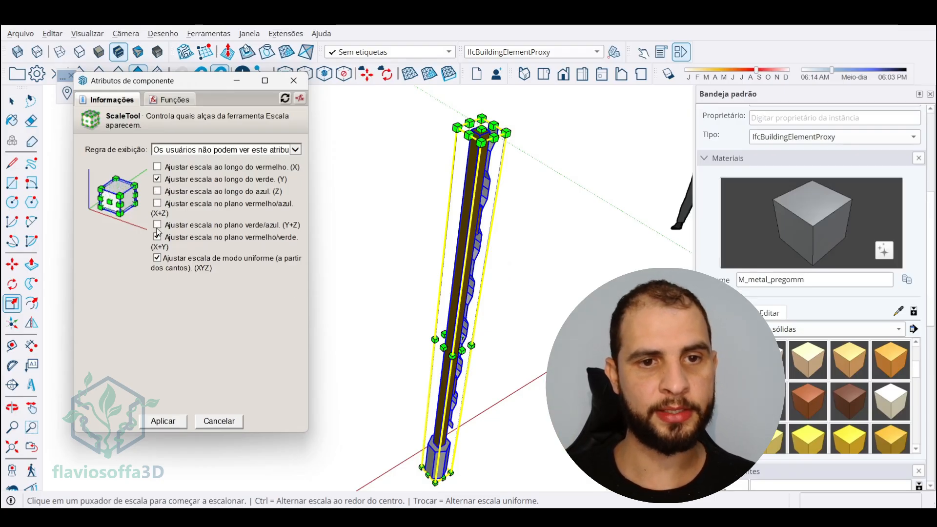
click(157, 237)
click(158, 259)
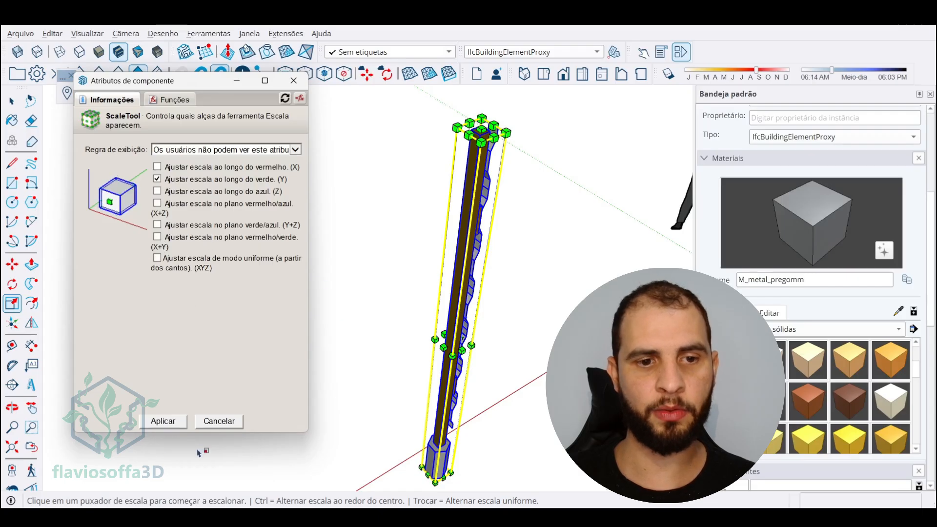
click(163, 422)
Try stretching the new fence along the green axis with its remaining scale handle and undo the stretch
scroll(481, 192, up, 5)
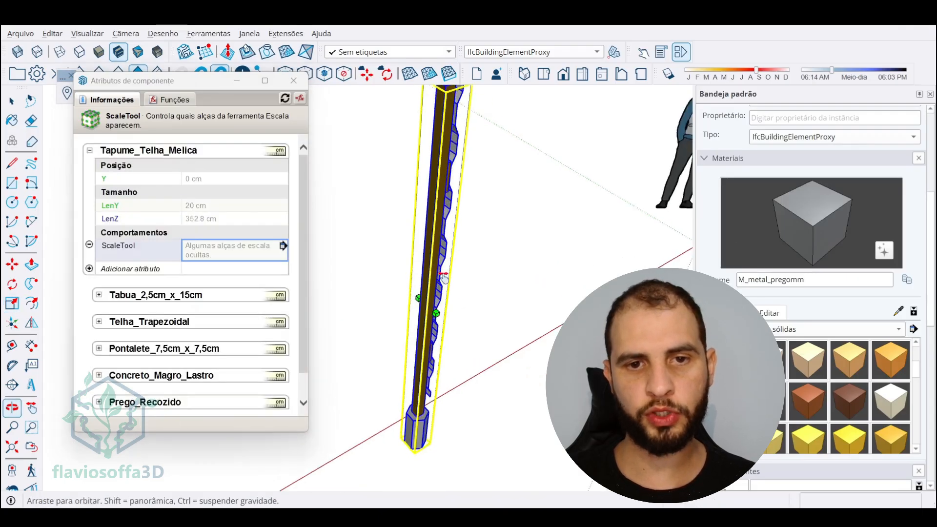
scroll(481, 192, down, 5)
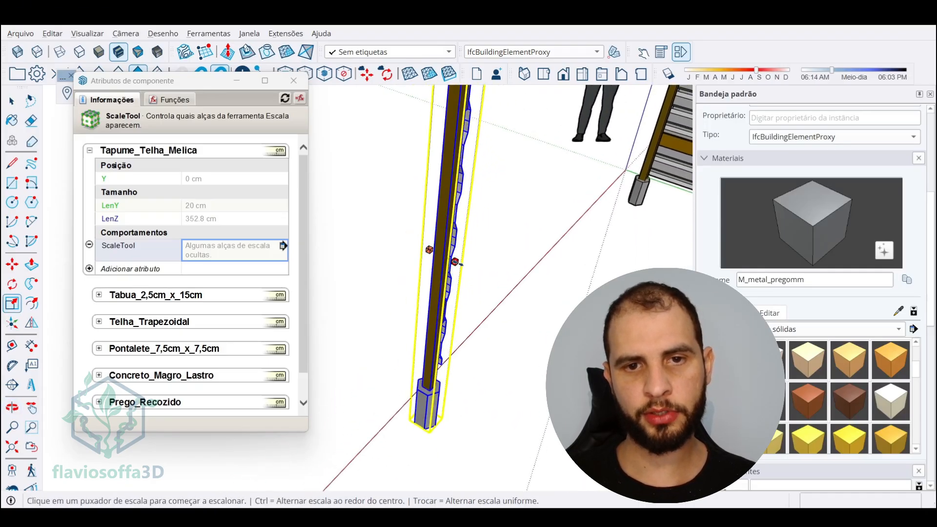
click(456, 262)
click(737, 482)
scroll(426, 277, down, 5)
middle_drag(427, 279, 596, 268)
key(ctrl+z)
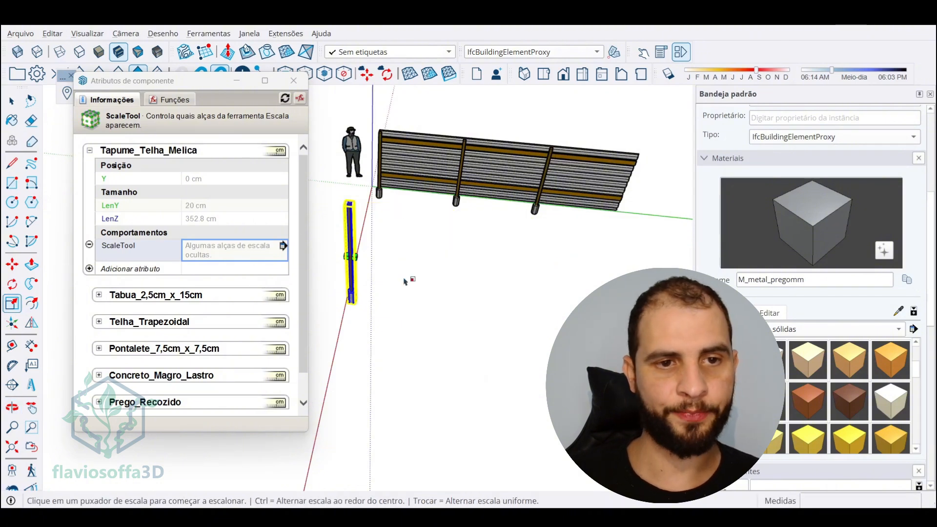
middle_drag(404, 281, 386, 255)
scroll(410, 219, up, 5)
scroll(474, 234, down, 3)
key(space)
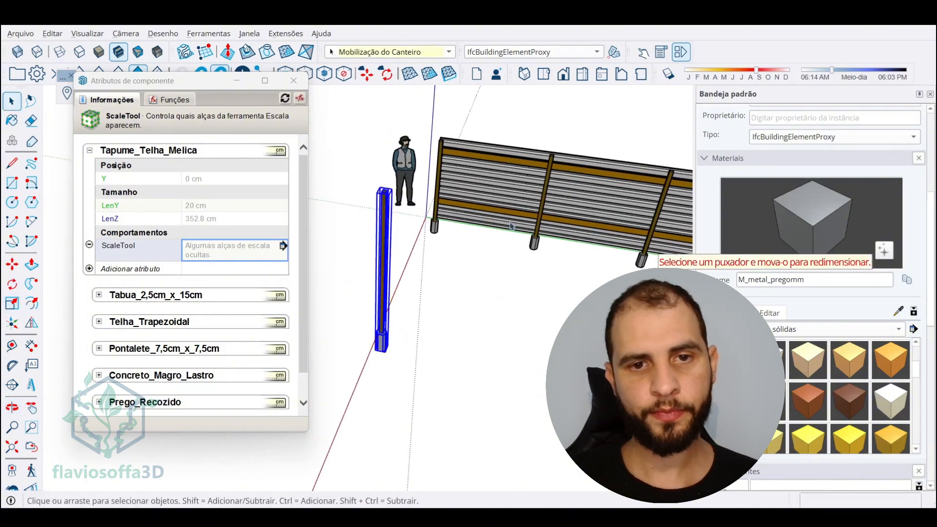
Check the plank attributes of the finished fence and add the Y position attribute to the new fence's Tabua_2,5cm_x_15cm
click(511, 225)
scroll(200, 227, down, 3)
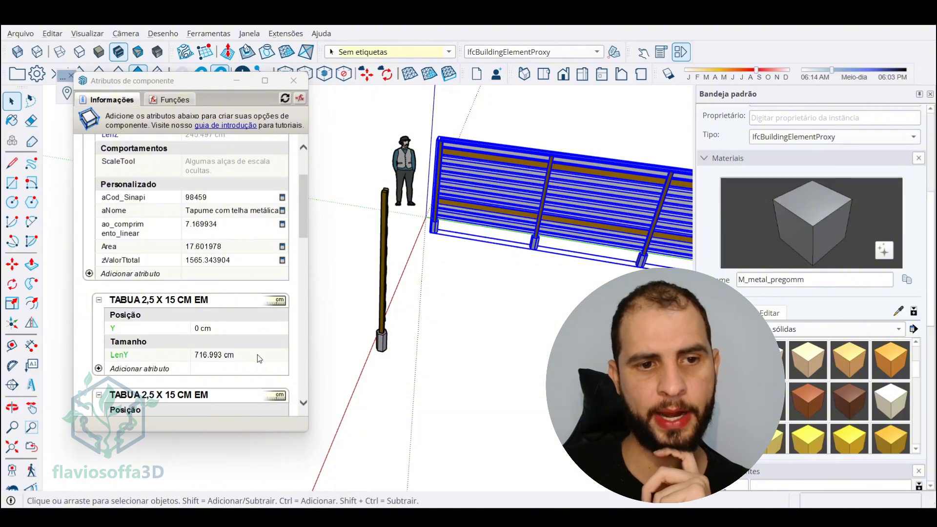
click(383, 259)
click(99, 266)
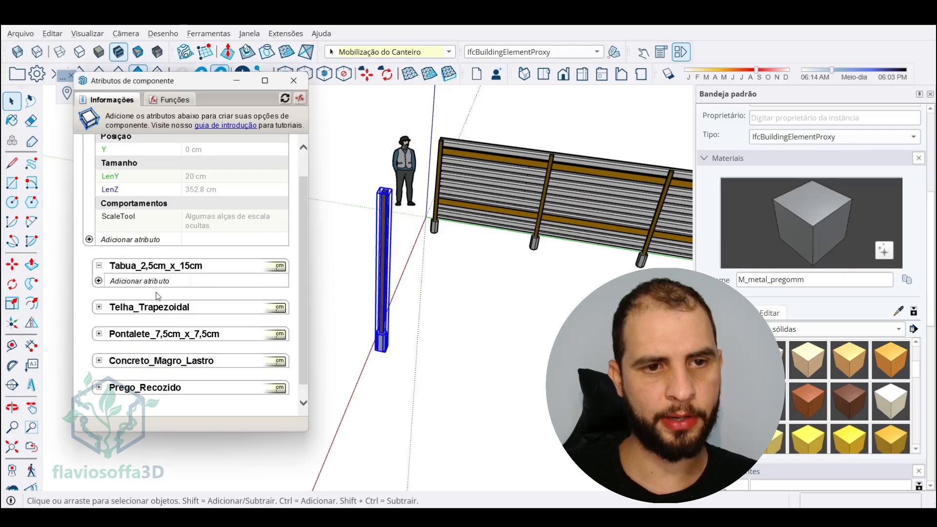
click(99, 282)
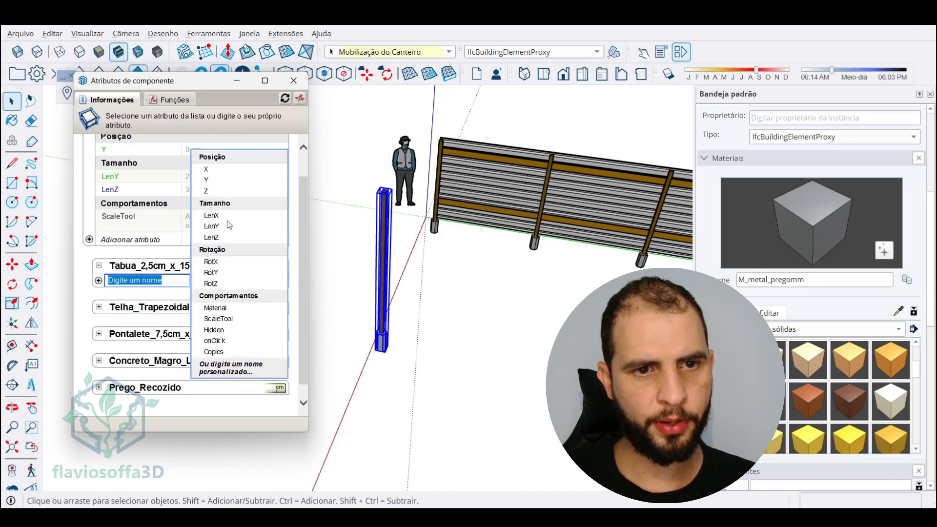
click(223, 179)
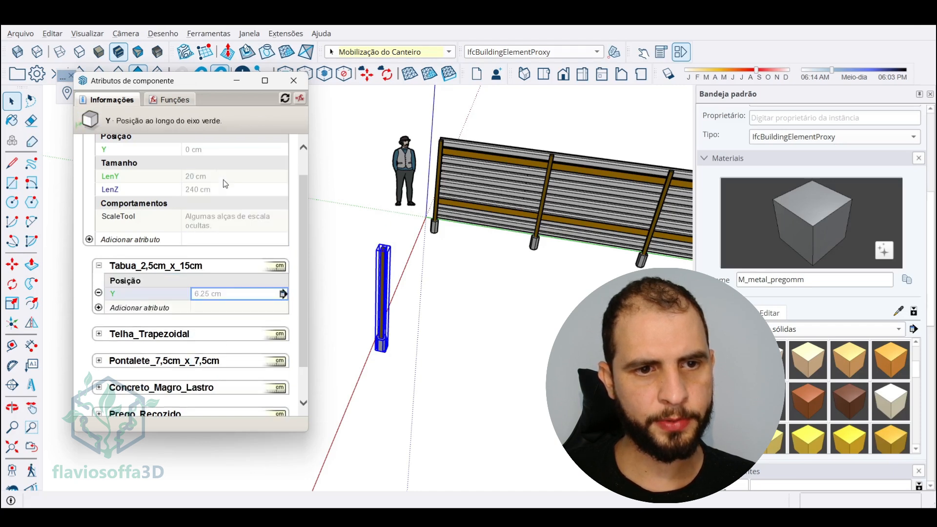
Try setting the Y position of Tabua_2,5cm_x_15cm to 0 and inspect the plank in the model
double_click(224, 294)
text(0)
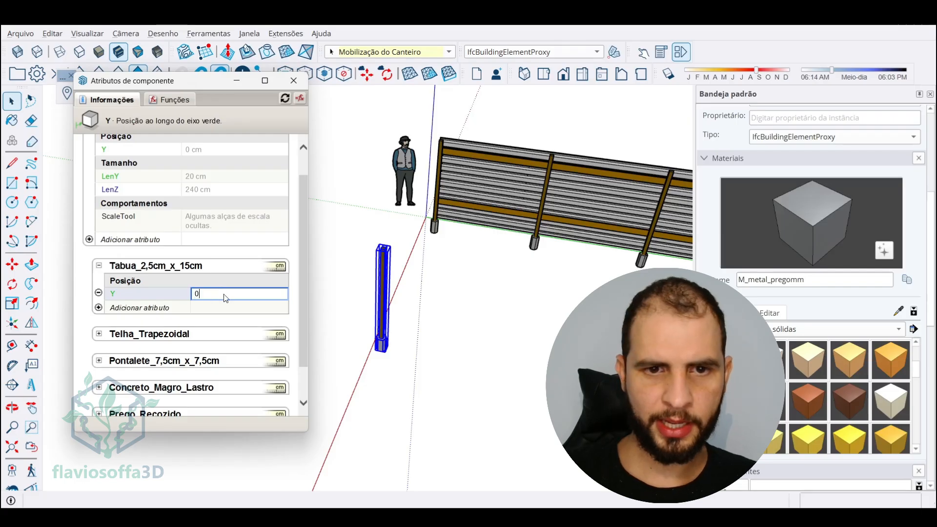
key(Return)
scroll(396, 299, up, 5)
middle_drag(405, 293, 288, 310)
Set the Y position of Tabua_2,5cm_x_15cm with the formula =6.25
double_click(220, 293)
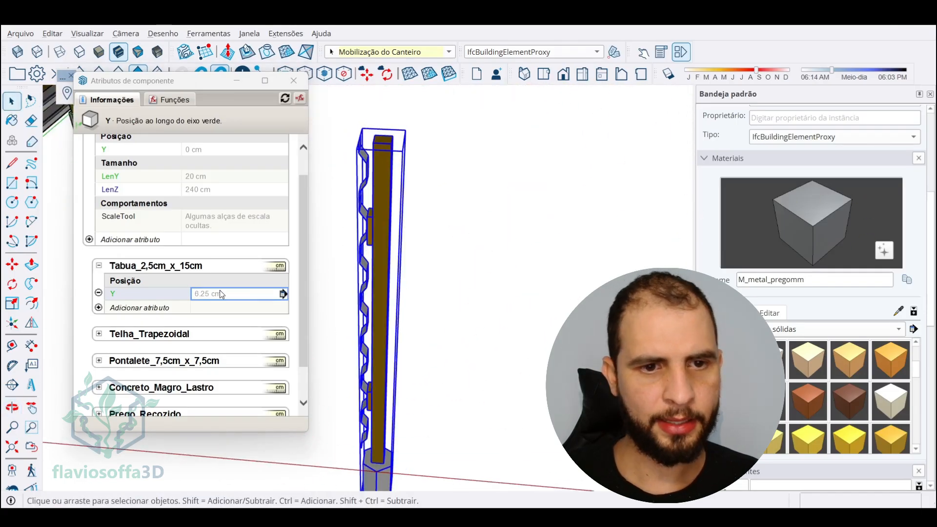
text(6.25)
scroll(394, 219, up, 4)
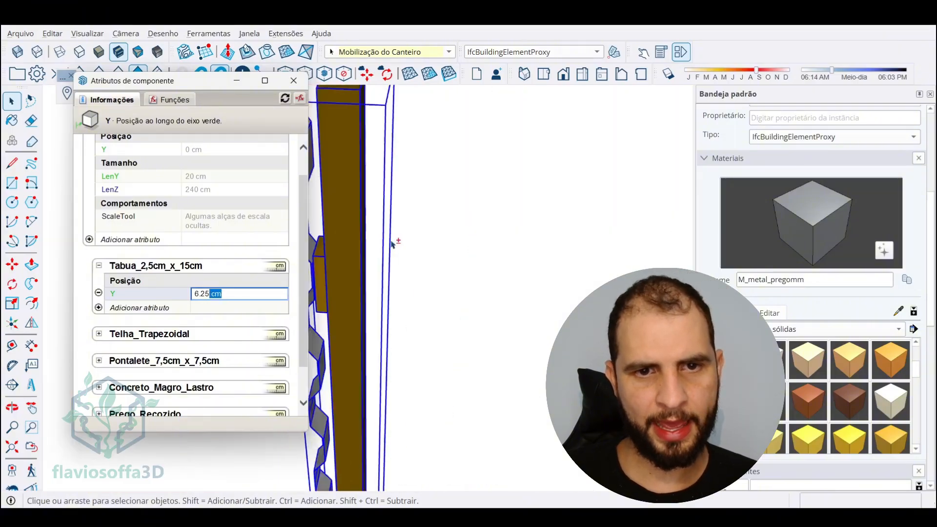
middle_drag(393, 243, 346, 269)
scroll(379, 249, up, 3)
scroll(236, 335, down, 1)
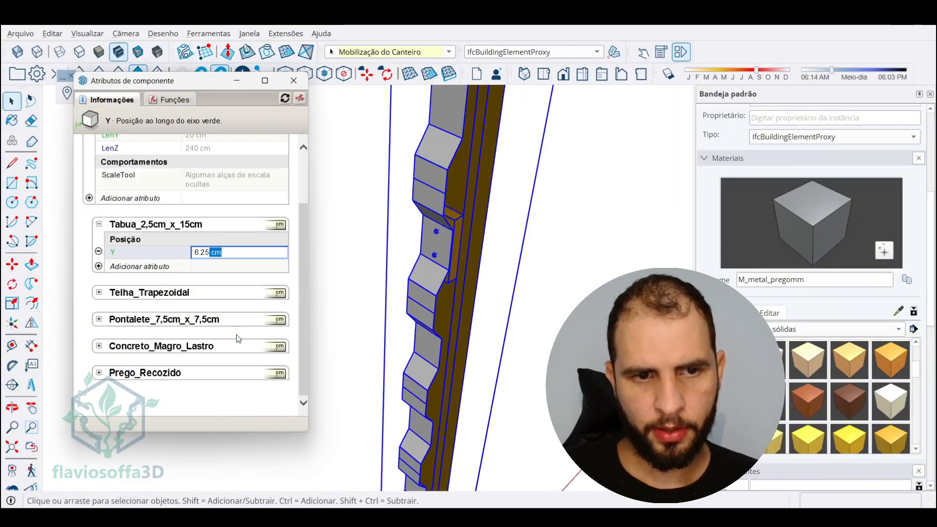
key(BackSpace)
click(198, 252)
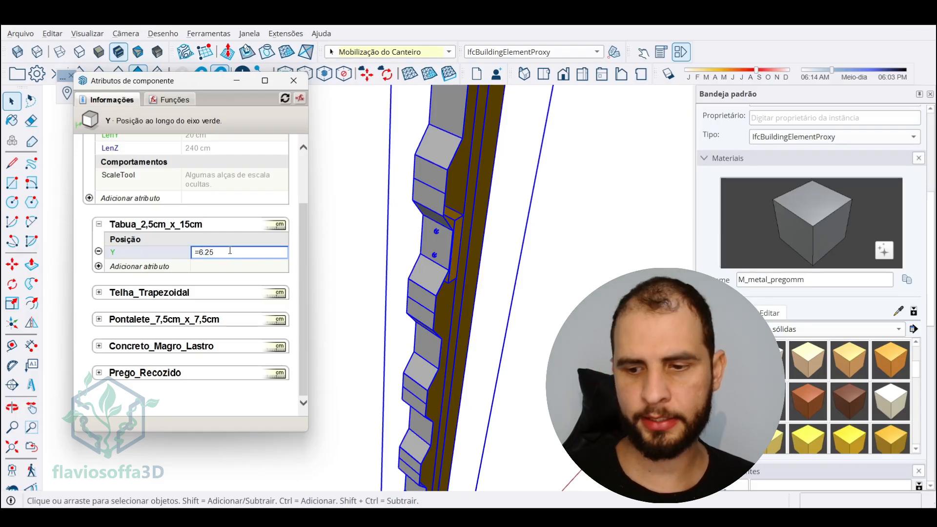
text(=)
key(Return)
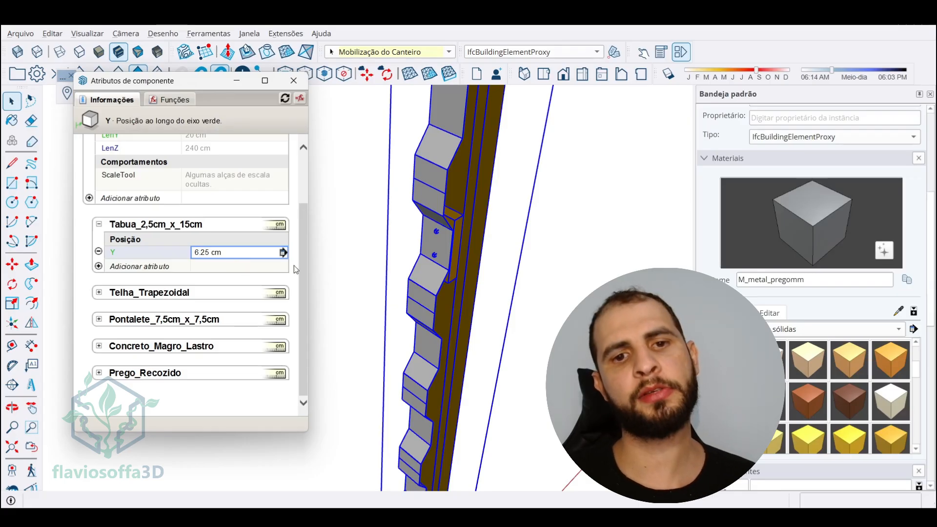
Add the LenY size attribute to Tabua_2,5cm_x_15cm
scroll(464, 268, down, 5)
middle_drag(464, 268, 458, 278)
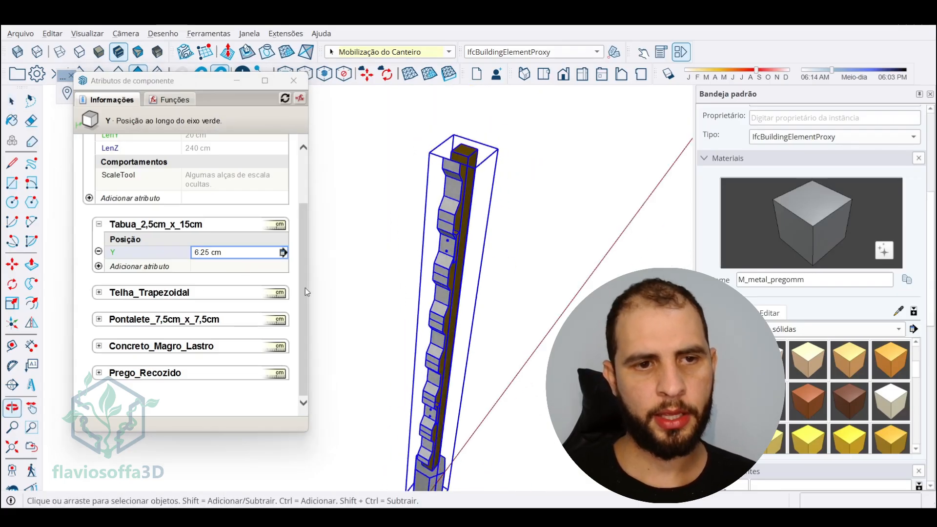
click(99, 266)
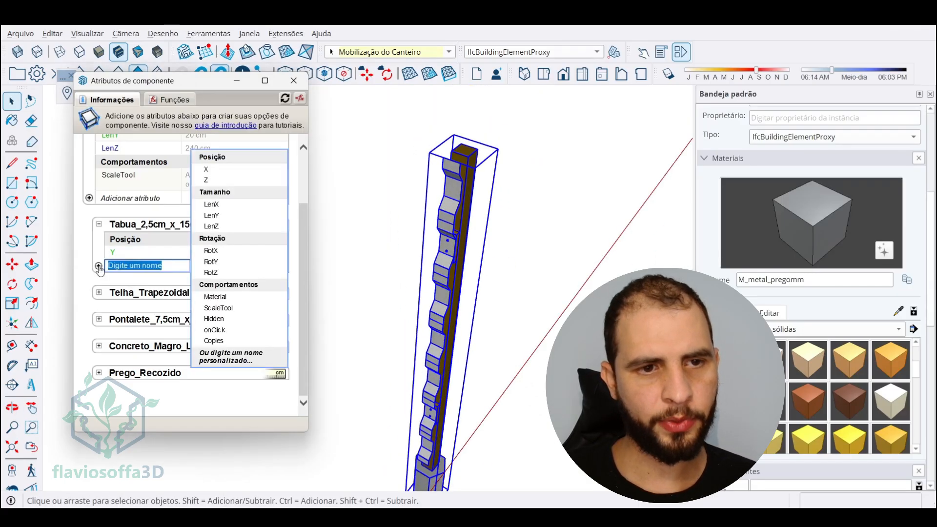
click(224, 216)
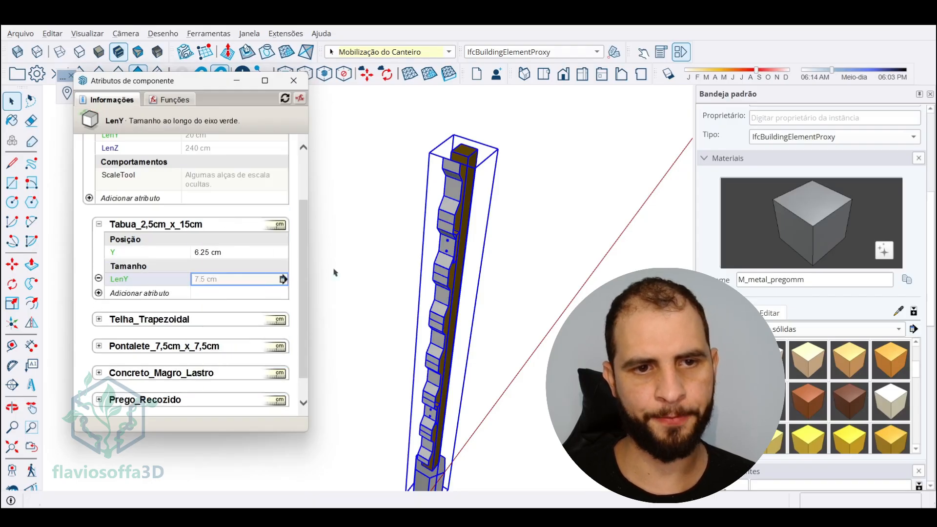
Stretch the new fence along the green axis with the Scale tool to a length of about 209 cm
middle_drag(335, 272, 519, 328)
key(s)
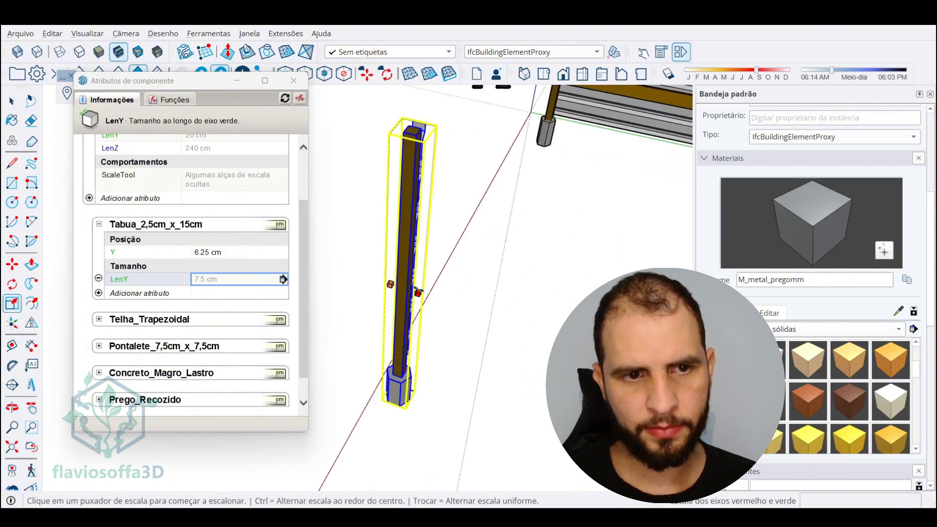
click(415, 296)
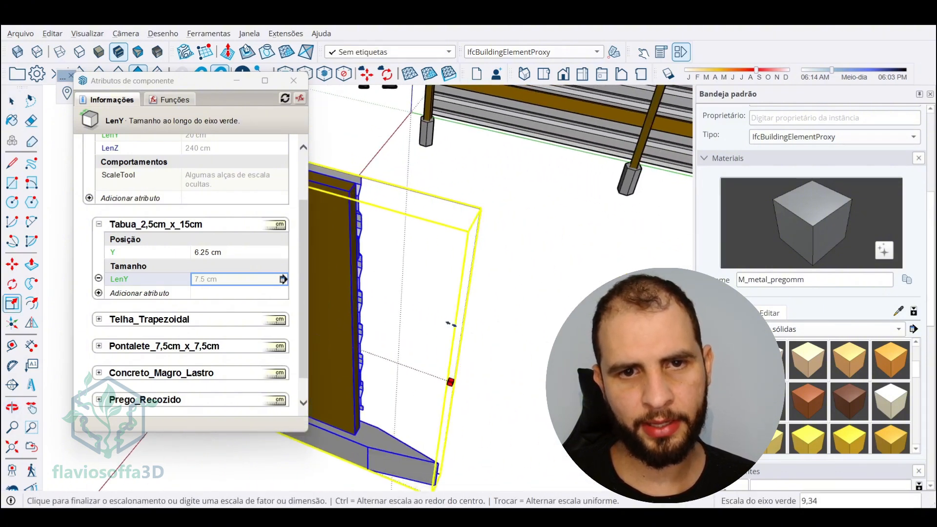
click(445, 351)
Stretch the new fence further along the green axis to a length of about 889 cm and inspect the planks' start
middle_drag(446, 351, 415, 204)
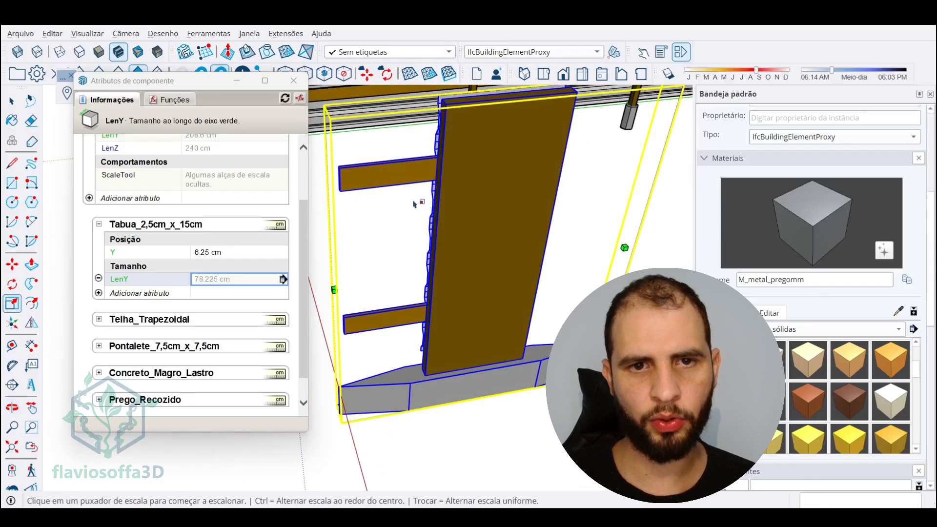
scroll(415, 204, down, 3)
click(518, 275)
scroll(686, 244, up, 3)
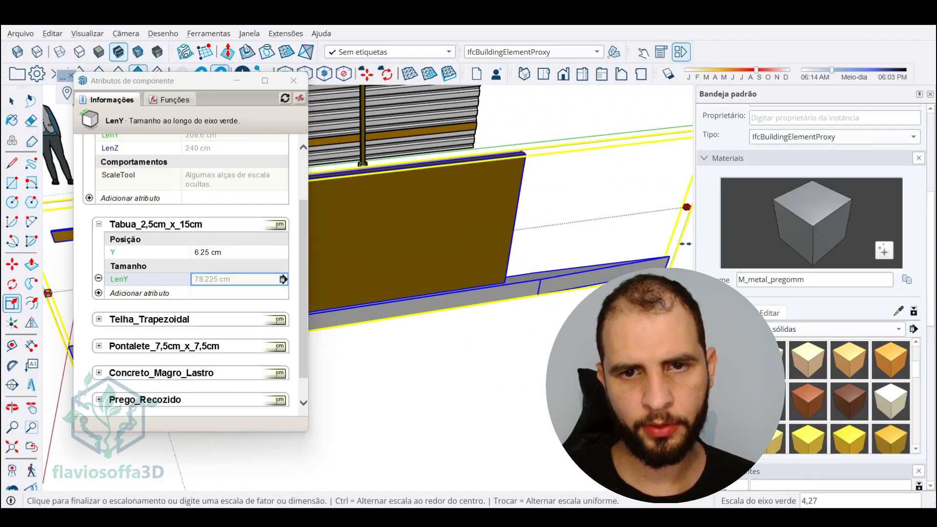
click(686, 244)
scroll(685, 243, down, 3)
middle_drag(685, 244, 663, 247)
scroll(393, 226, up, 6)
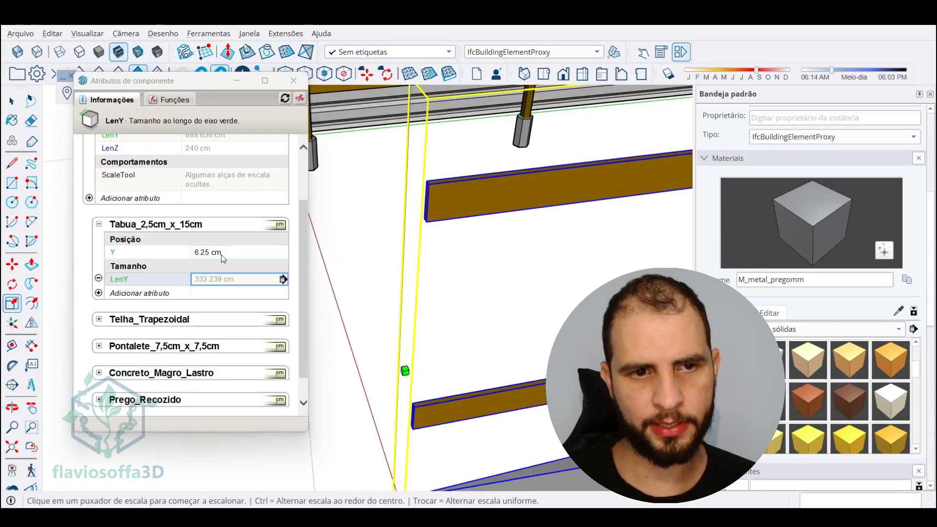
Undo the last two length changes of the fence module
scroll(483, 200, down, 2)
middle_drag(481, 202, 419, 333)
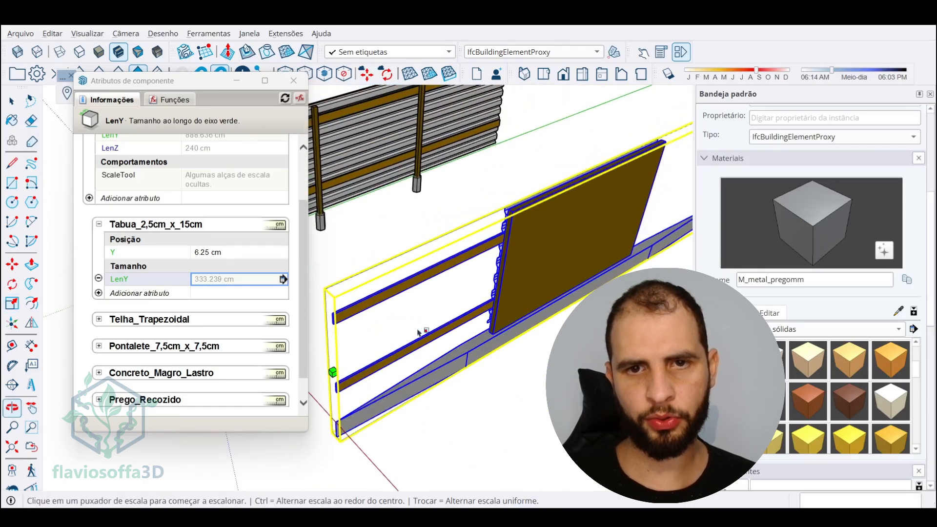
scroll(419, 333, down, 2)
scroll(476, 293, up, 2)
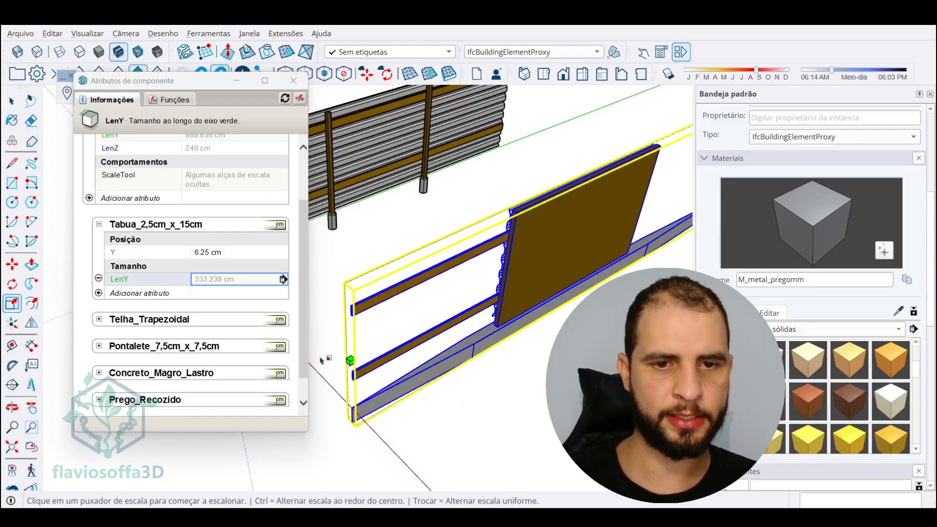
scroll(389, 317, up, 2)
scroll(389, 317, down, 1)
shift+middle_drag(419, 309, 458, 257)
key(ctrl+z)
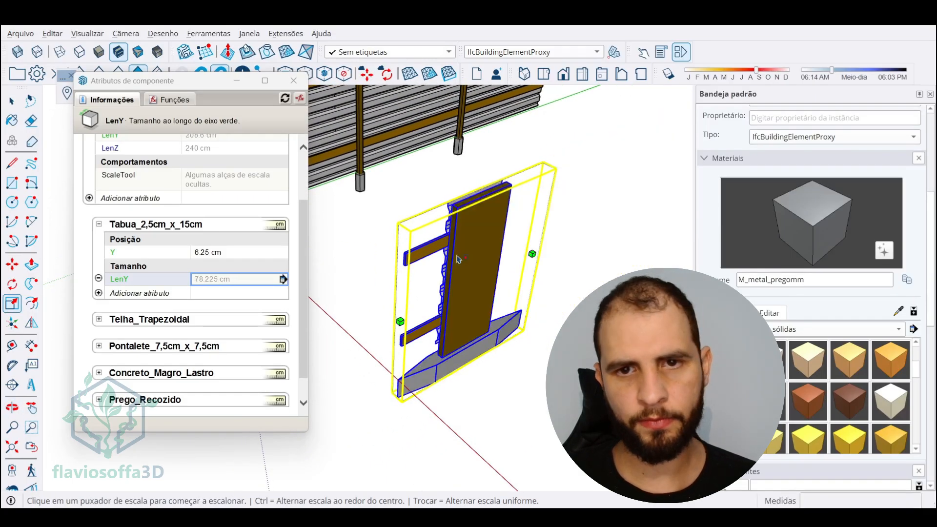
key(ctrl+z)
scroll(445, 317, up, 4)
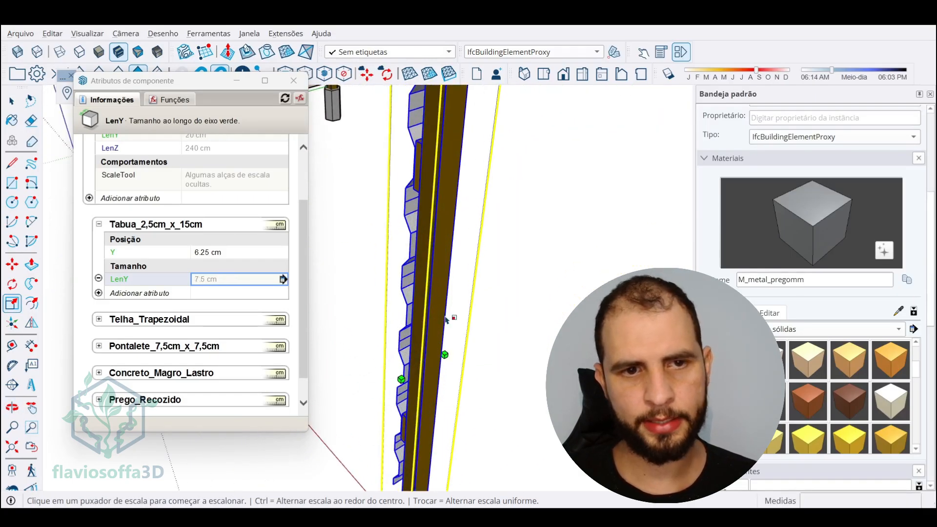
Select the long finished fence and review the position and length attributes of its two 2.5 x 15 cm boards
scroll(455, 264, down, 2)
middle_drag(456, 264, 476, 259)
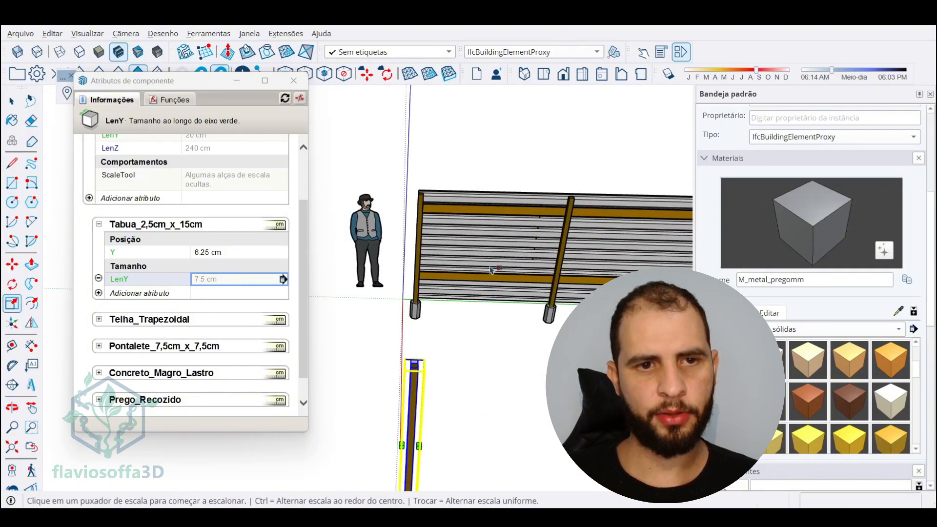
key(space)
click(490, 270)
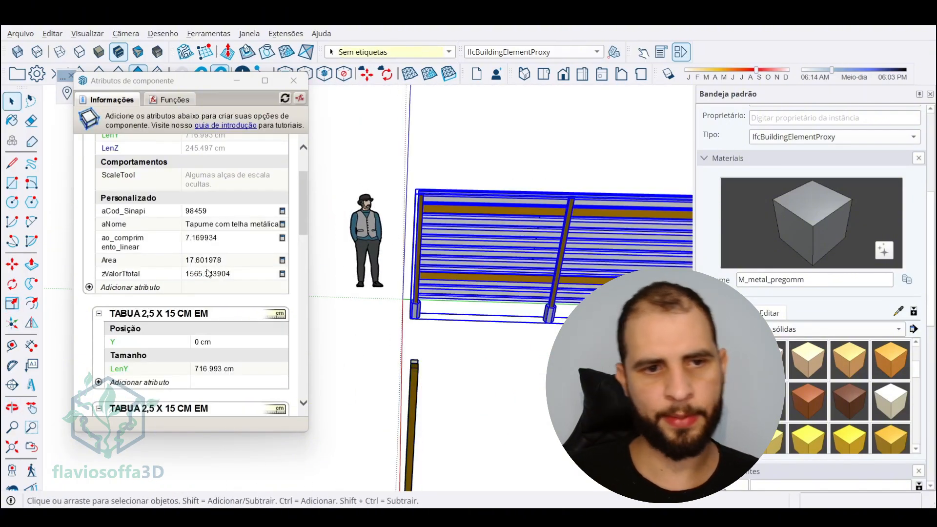
scroll(208, 274, down, 6)
scroll(233, 280, up, 3)
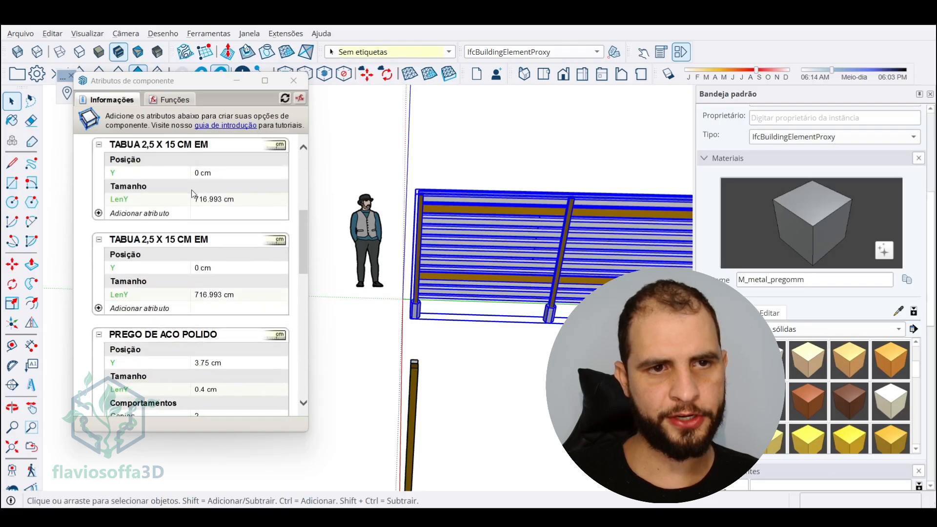
middle_drag(459, 290, 512, 245)
middle_drag(510, 366, 390, 303)
scroll(163, 323, down, 1)
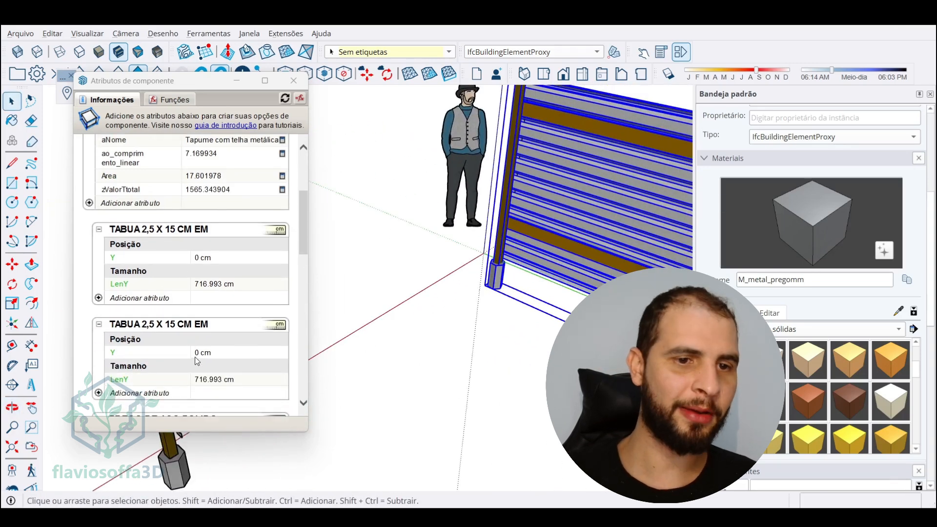
Review the finished fence's nail and post attributes, including position, size, copies, count and spacing
scroll(195, 362, down, 2)
scroll(219, 280, down, 4)
middle_drag(488, 220, 425, 293)
scroll(561, 249, up, 3)
scroll(493, 227, down, 5)
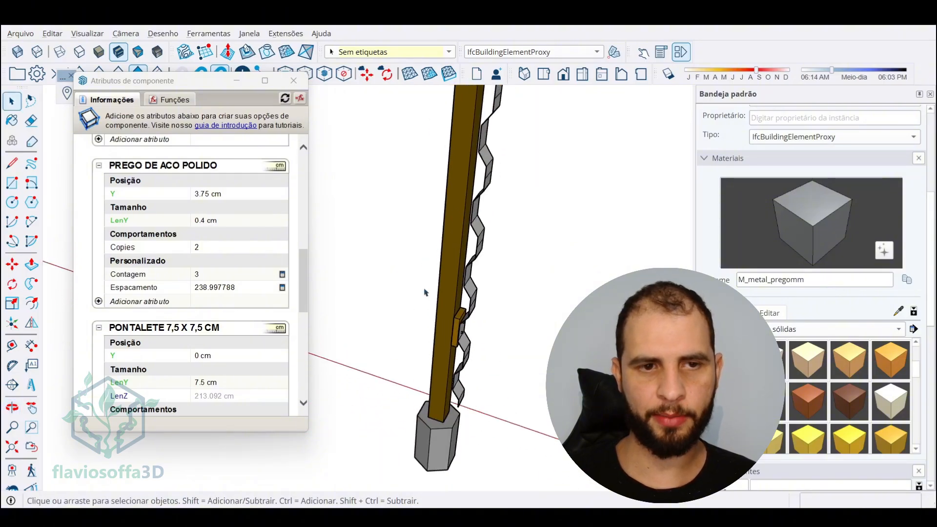
middle_drag(199, 242, 224, 288)
middle_drag(519, 315, 342, 317)
scroll(299, 300, down, 1)
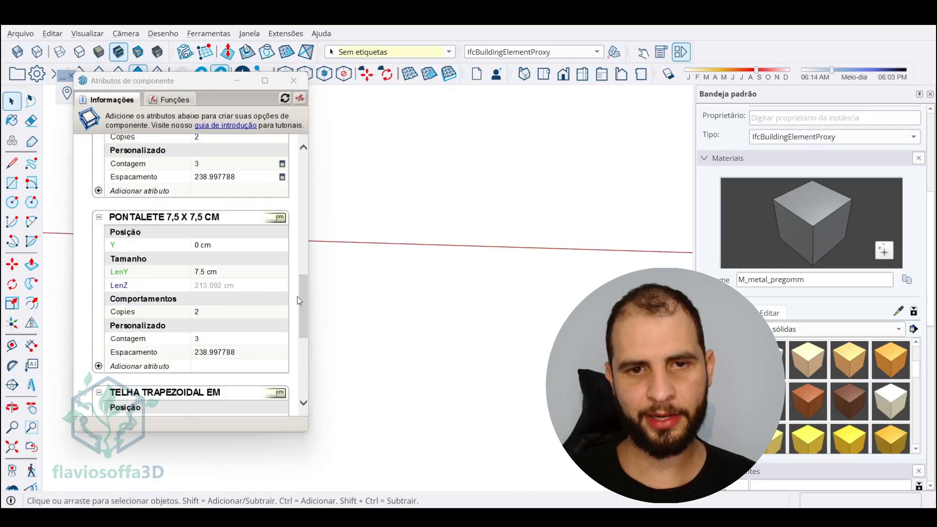
scroll(297, 297, down, 6)
scroll(286, 277, up, 9)
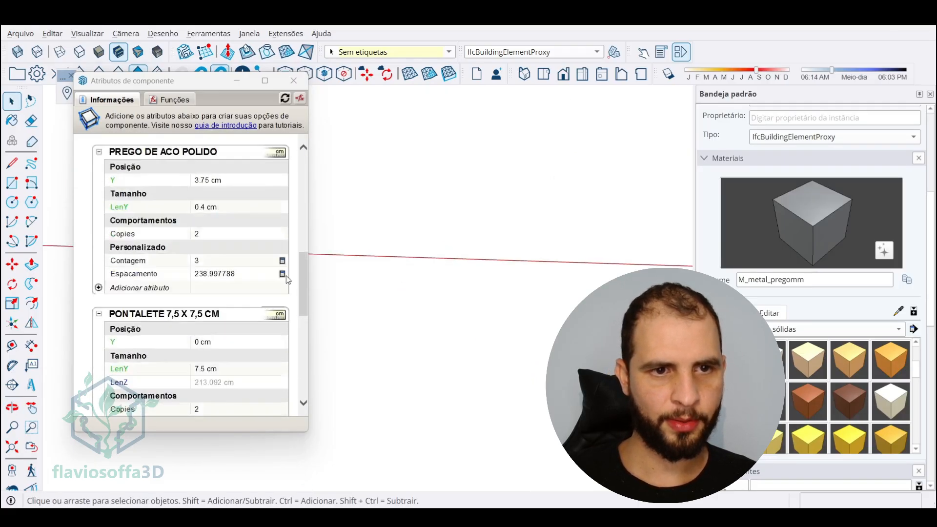
scroll(286, 277, up, 8)
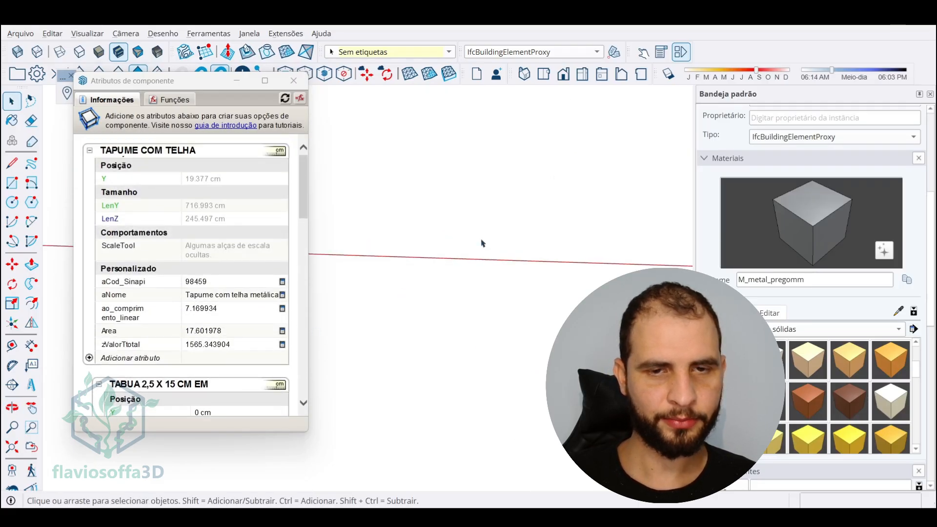
scroll(177, 260, down, 1)
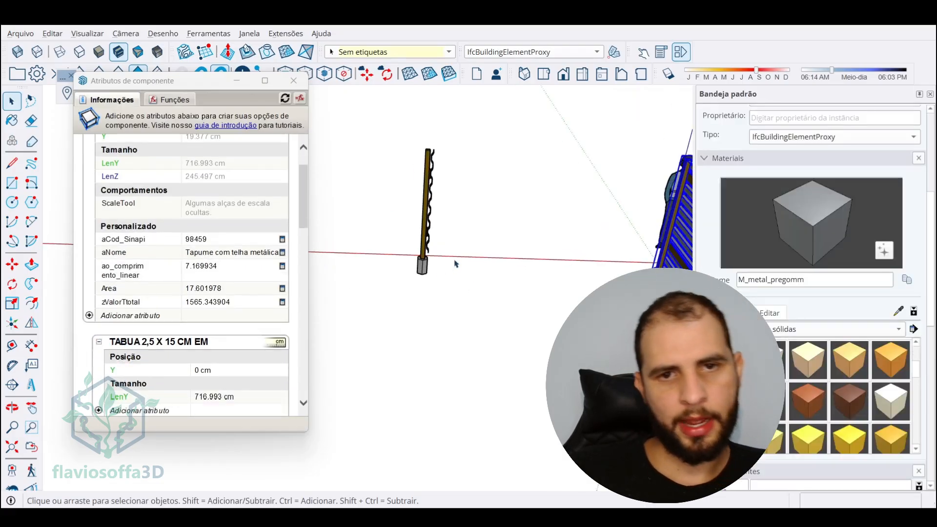
scroll(236, 268, down, 3)
scroll(230, 293, down, 2)
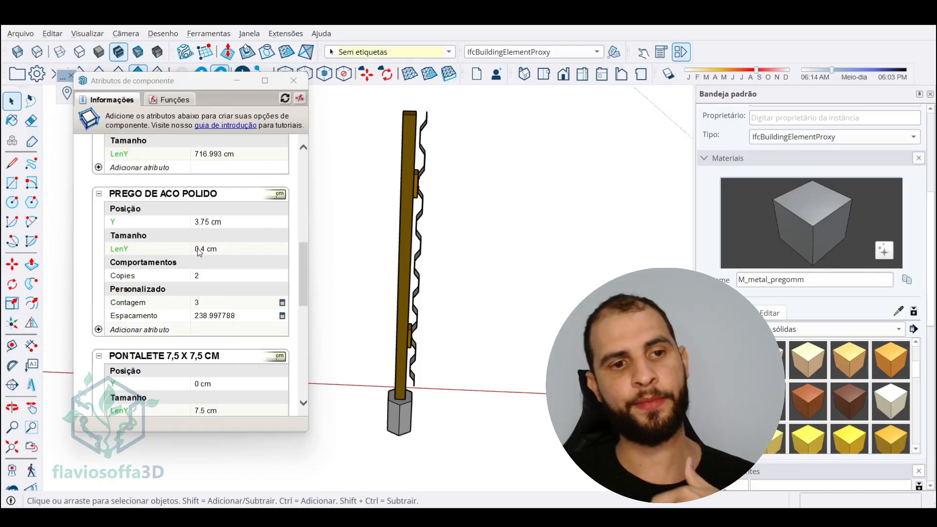
scroll(200, 251, down, 1)
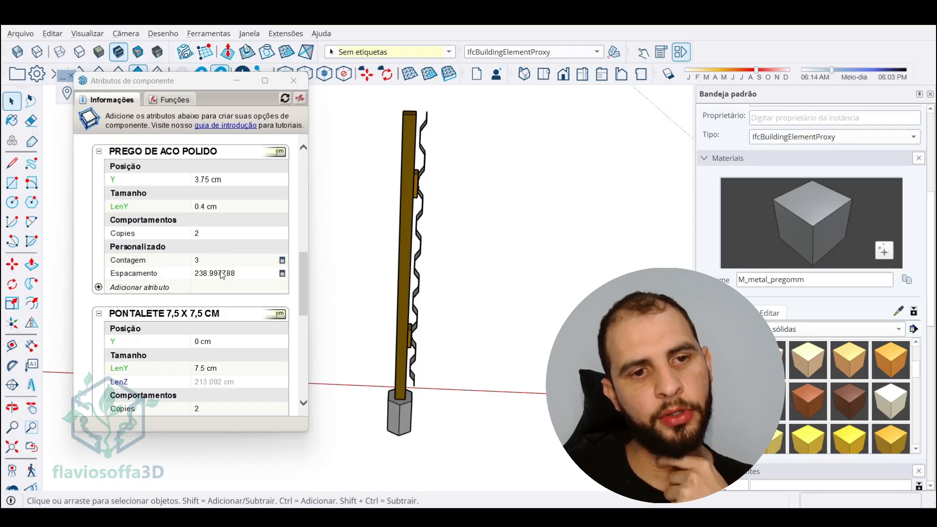
Select the short fence module and expand the attributes of its Prego_Recozido subcomponent
middle_drag(430, 214, 324, 240)
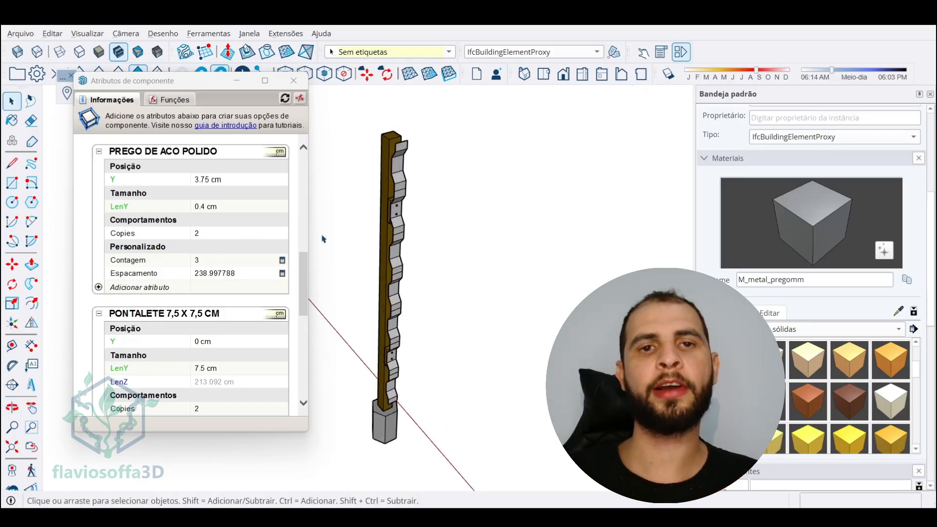
scroll(396, 186, up, 5)
click(399, 189)
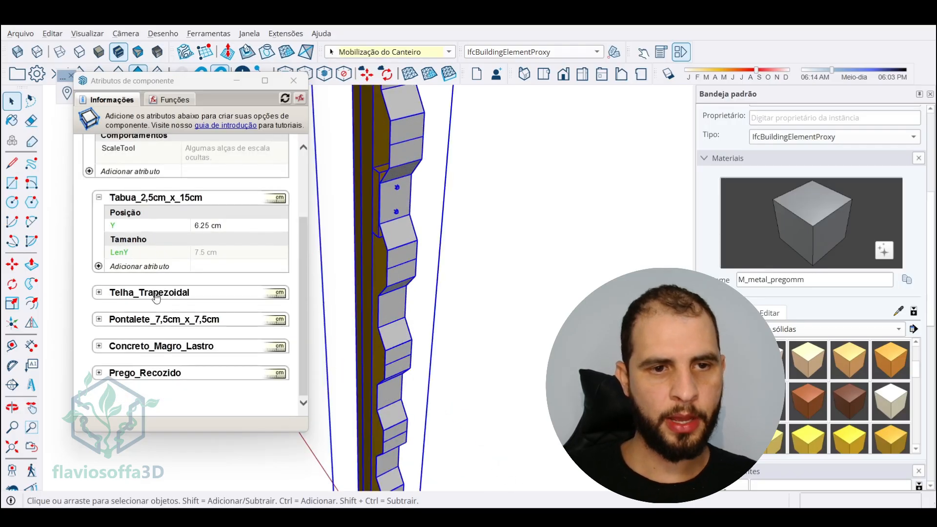
click(99, 374)
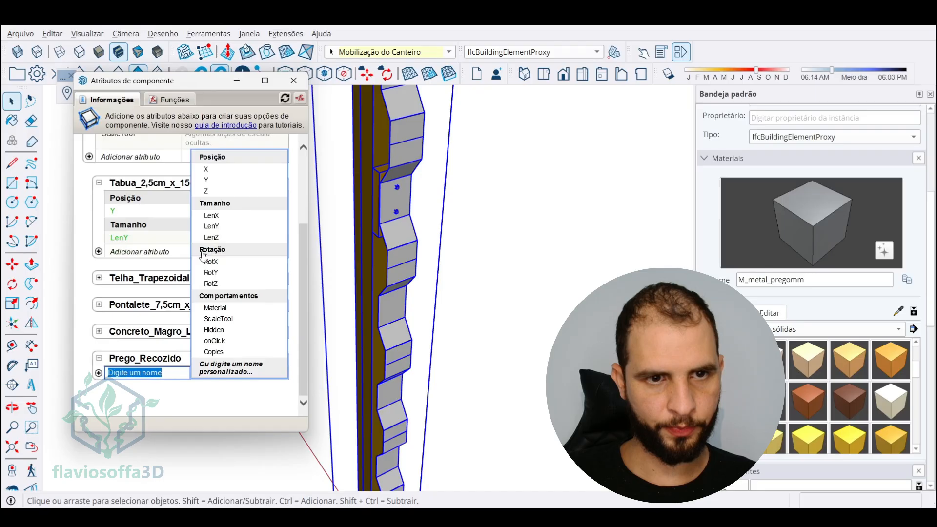
click(206, 169)
key(BackSpace)
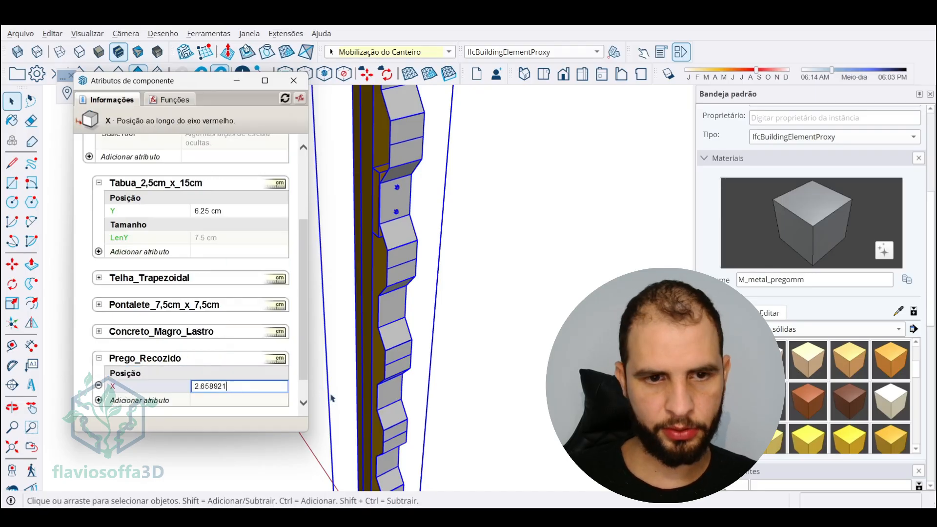
key(Return)
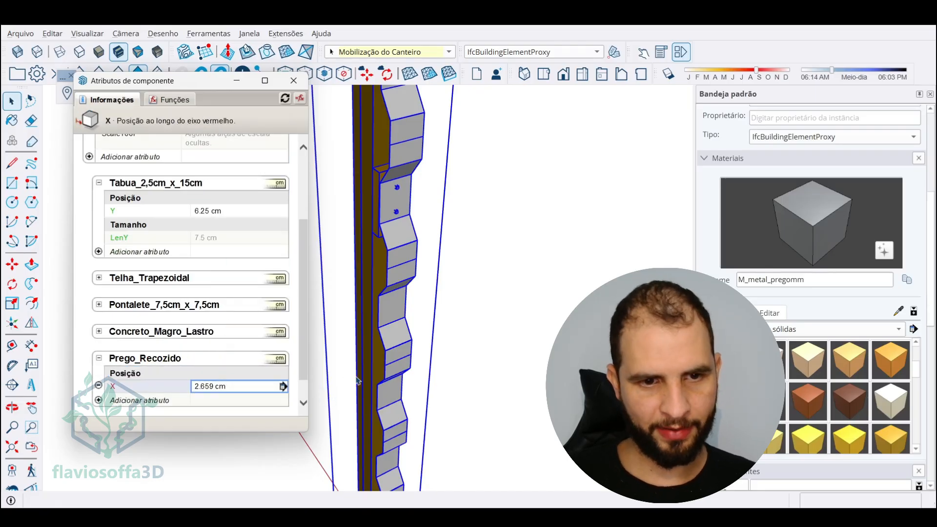
click(99, 385)
click(484, 313)
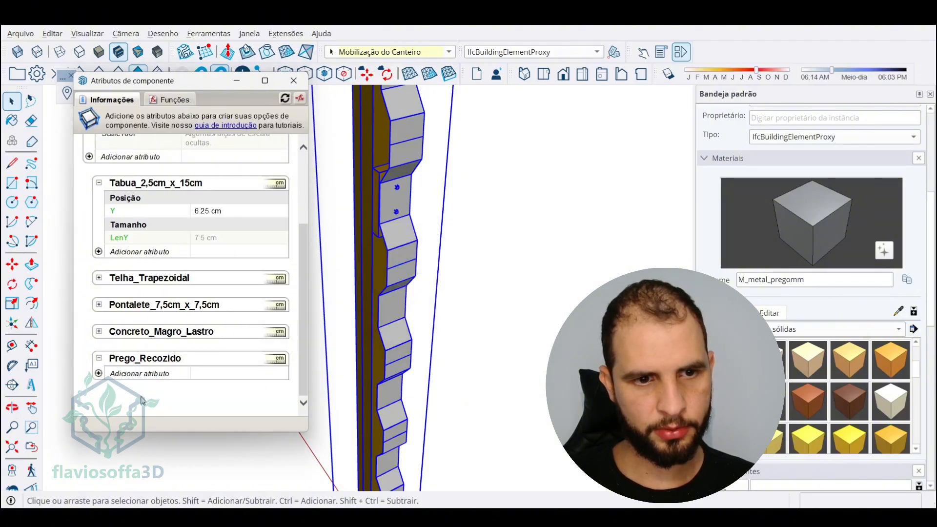
Add the Y position attribute to Prego_Recozido and fix it with the formula =9.615041
click(140, 387)
click(213, 185)
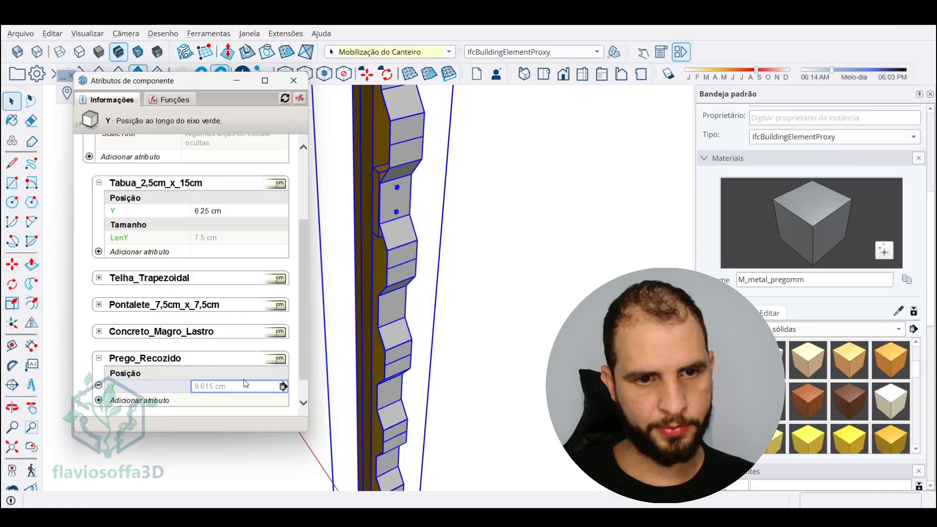
click(202, 387)
text(=)
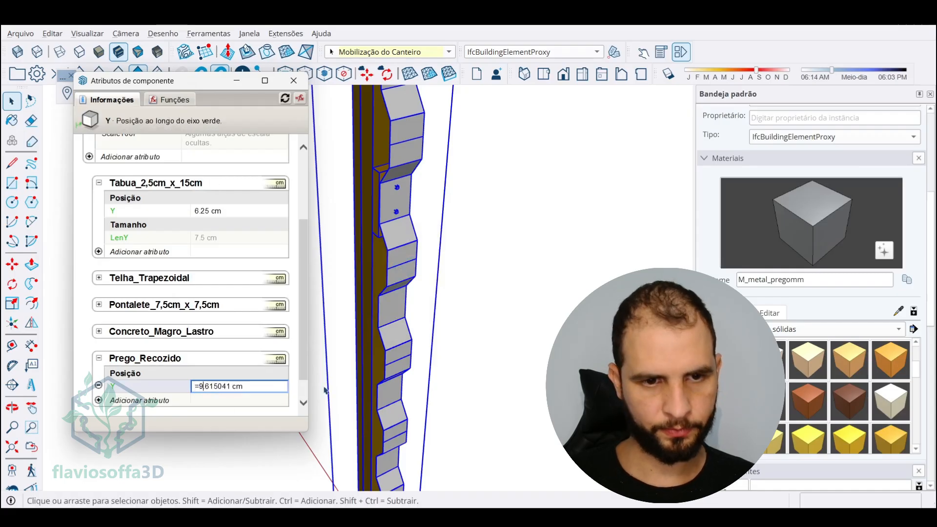
key(Return)
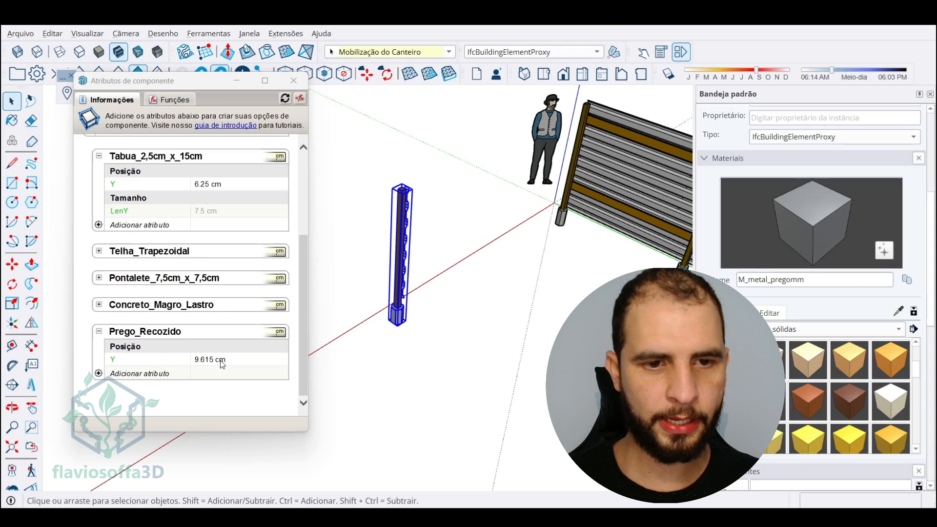
click(219, 362)
click(197, 361)
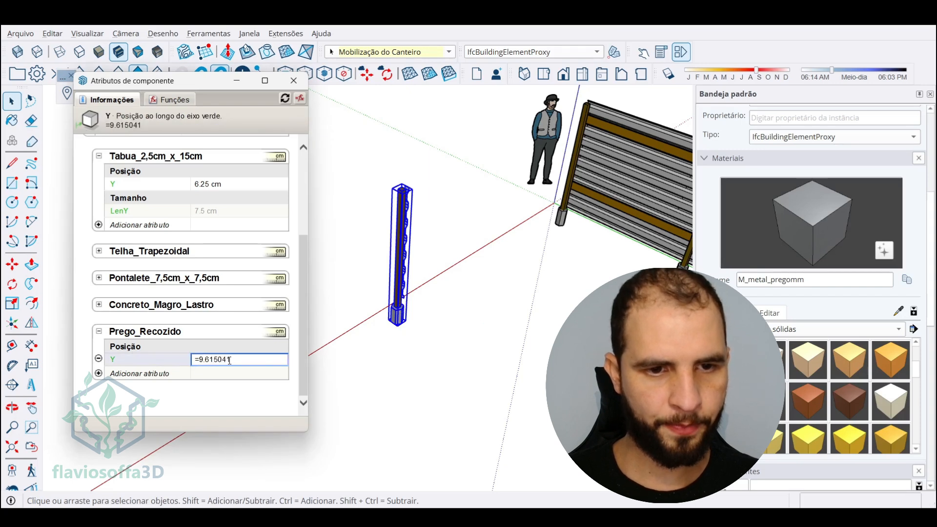
Add the LenY size attribute to Prego_Recozido and fix it with the formula =0.51608
click(98, 374)
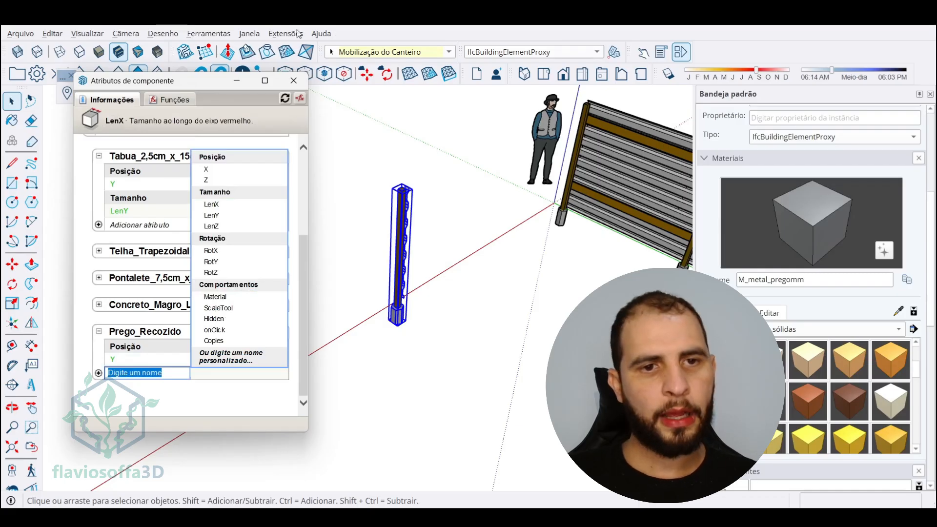
click(220, 217)
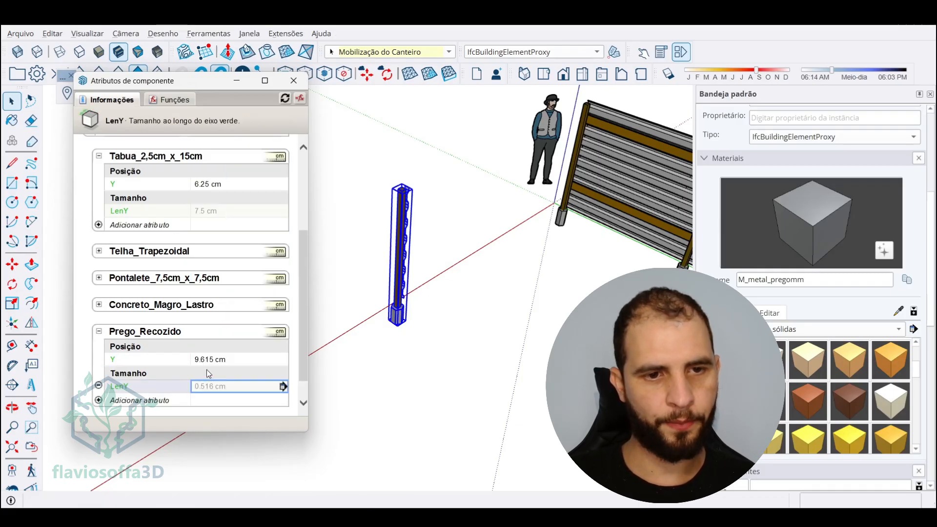
click(229, 387)
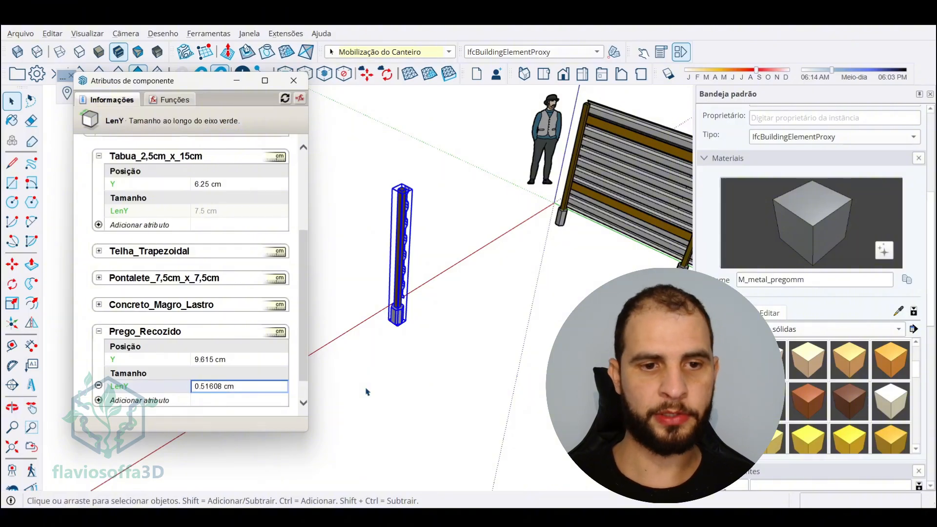
text(=)
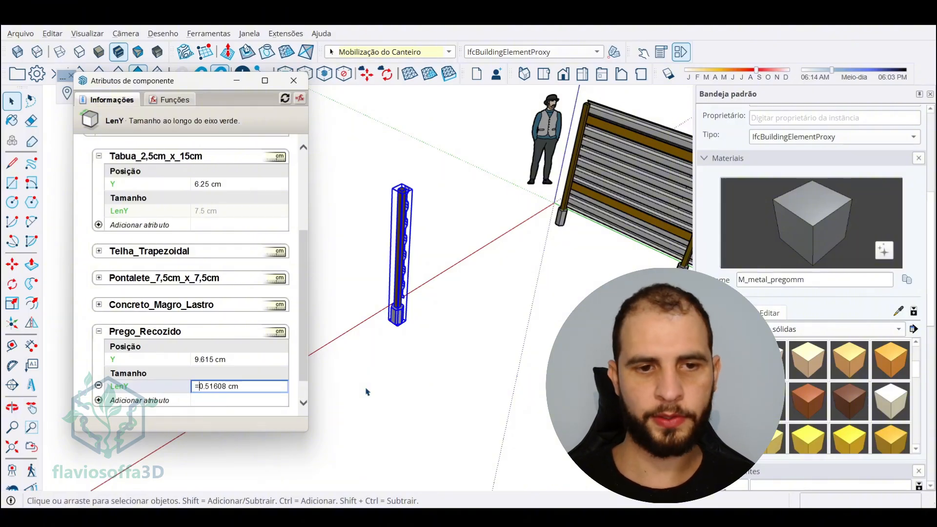
key(Return)
click(234, 385)
drag(227, 386, 283, 391)
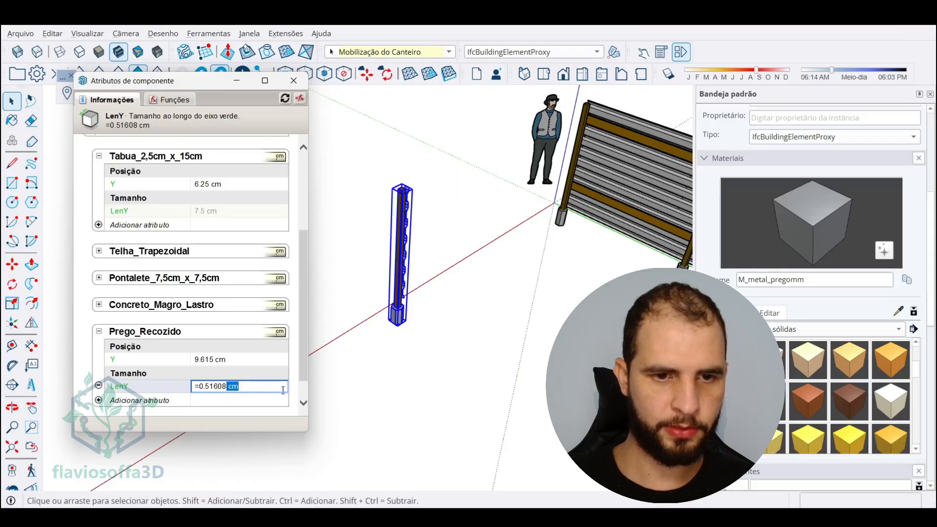
key(Return)
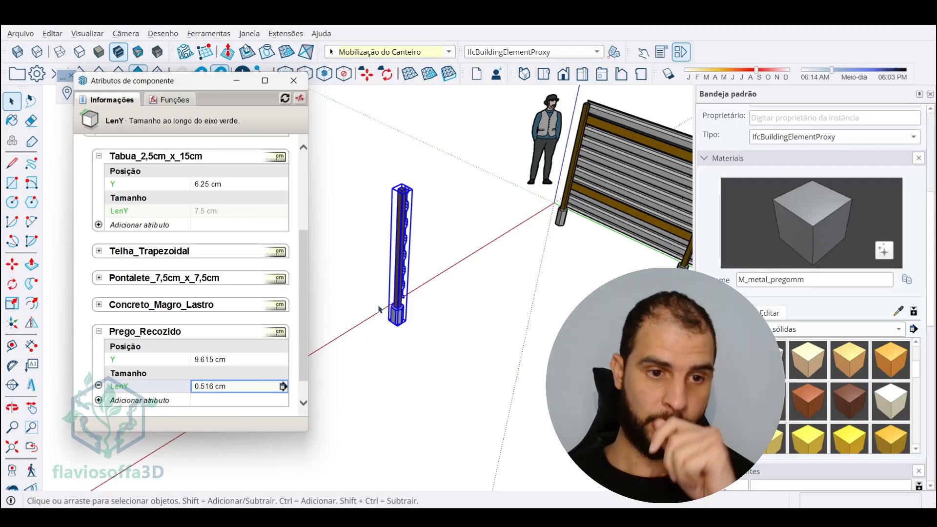
Inspect the nails on the module's trapezoidal sheet up close and look into the Telha_Trapezoidal attributes
middle_drag(378, 310, 360, 260)
scroll(404, 212, up, 10)
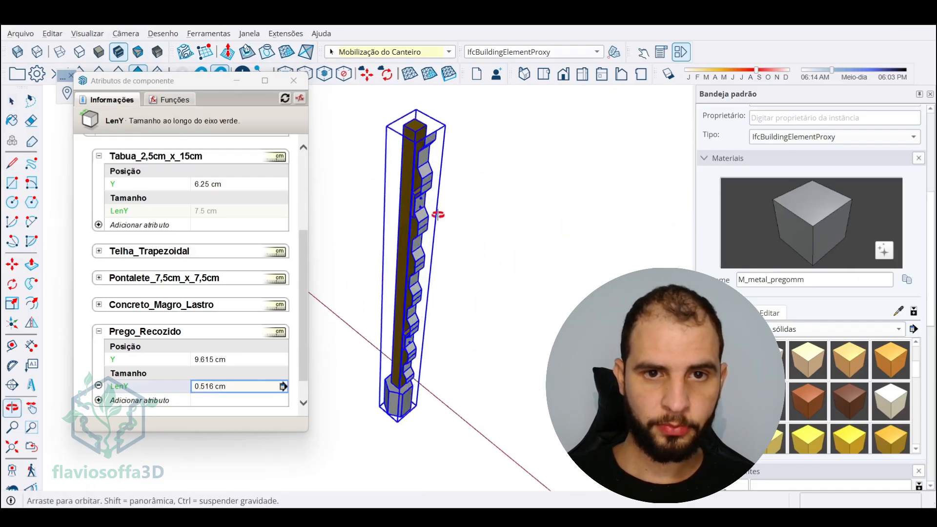
scroll(405, 213, down, 4)
middle_drag(405, 212, 442, 219)
scroll(442, 220, up, 5)
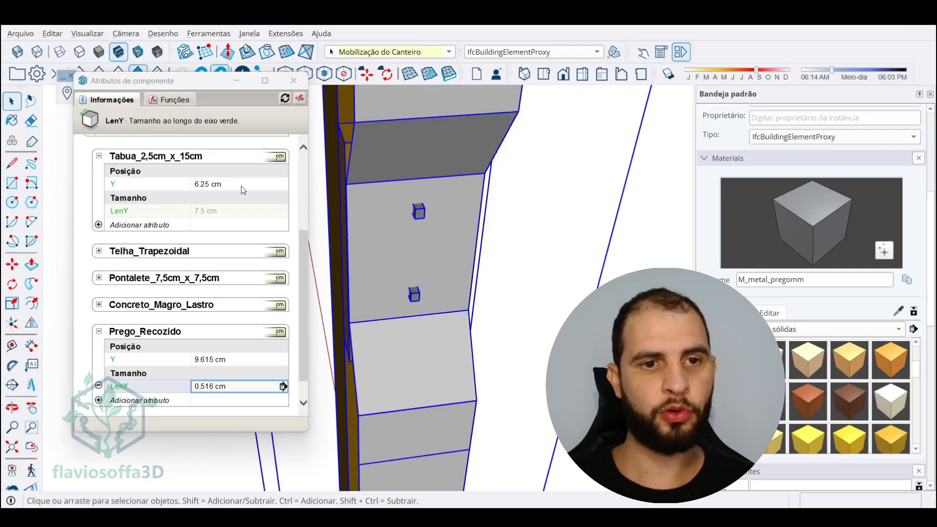
scroll(409, 214, down, 2)
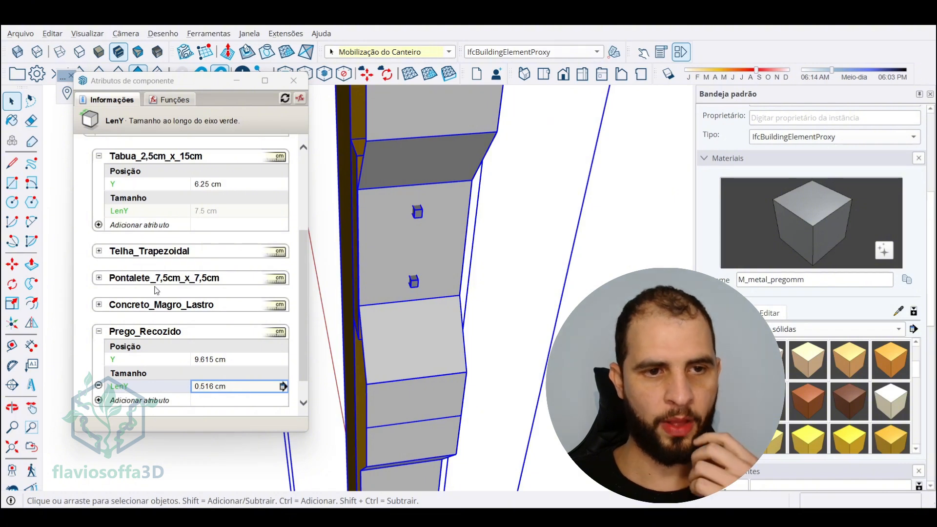
click(99, 251)
click(99, 251)
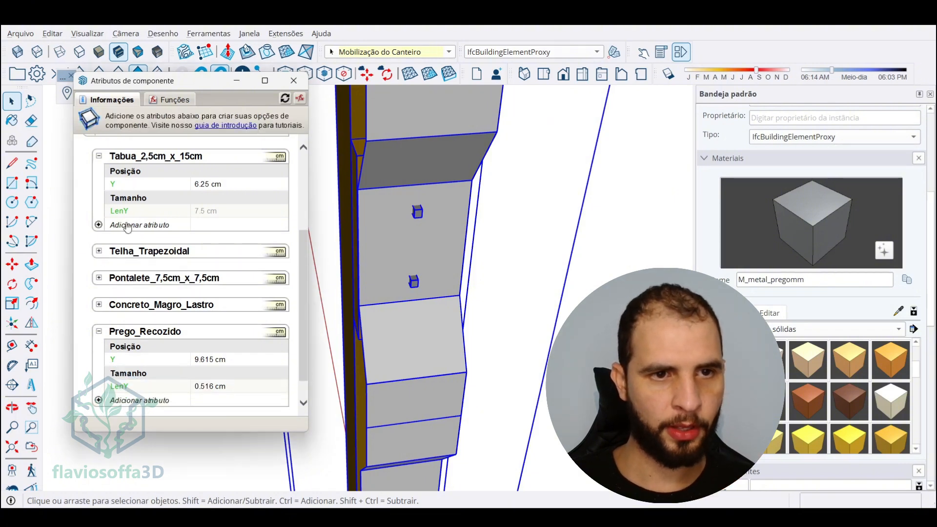
Examine how the nails sit on the trapezoidal sheet relative to the board and post of the short module
scroll(438, 254, up, 5)
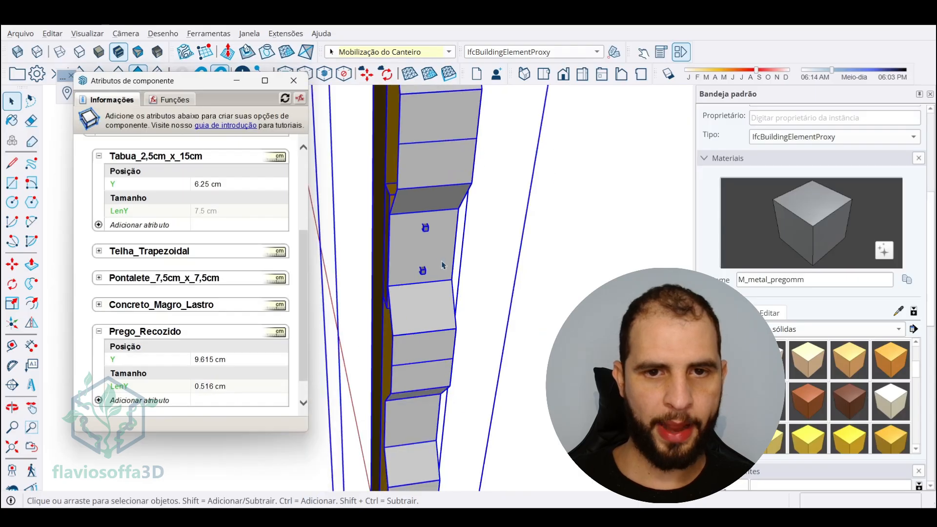
scroll(441, 217, down, 4)
middle_drag(442, 218, 479, 204)
scroll(442, 189, down, 4)
scroll(479, 204, up, 4)
scroll(467, 196, down, 2)
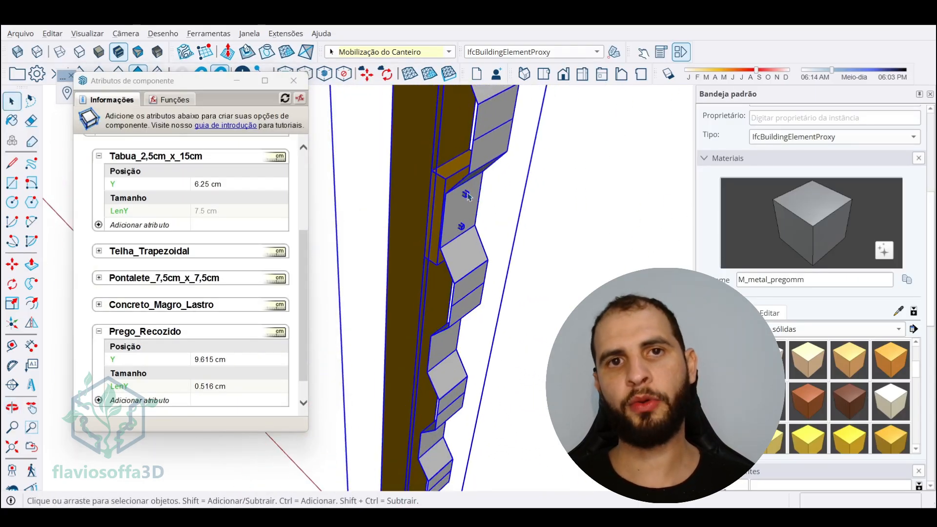
scroll(474, 195, down, 3)
middle_drag(491, 185, 528, 186)
scroll(525, 185, up, 3)
scroll(360, 217, down, 4)
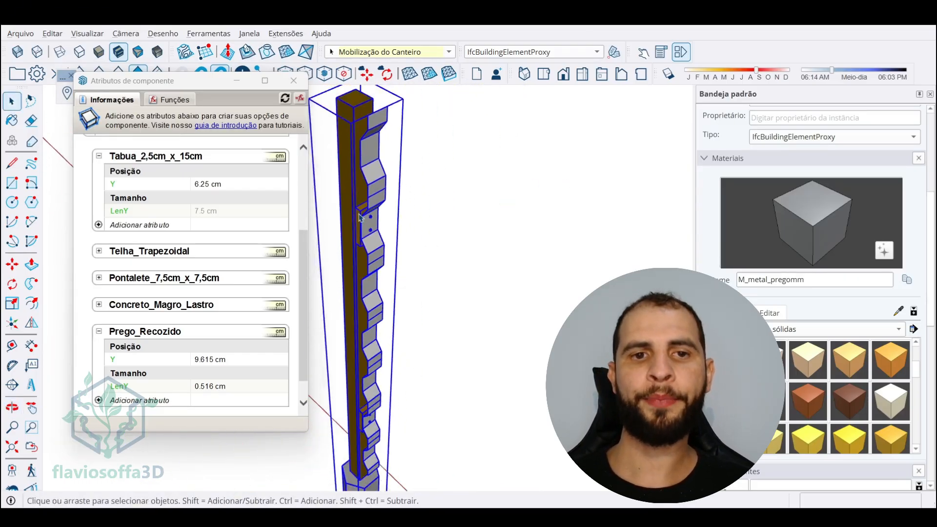
Scale the short fence module along its length until its boards are about 97.5 cm long
middle_drag(367, 215, 464, 211)
key(s)
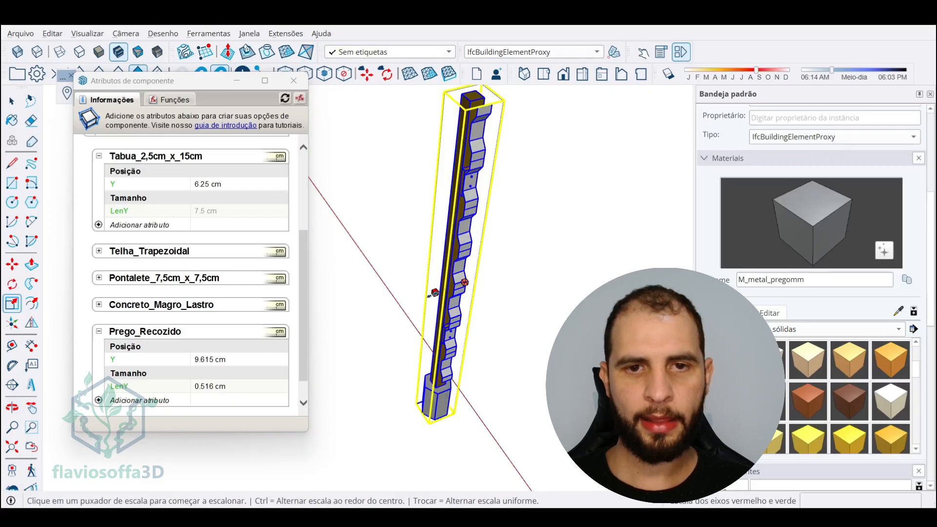
click(468, 231)
drag(129, 398, 216, 394)
scroll(46, 425, up, 2)
scroll(451, 259, down, 2)
middle_drag(452, 259, 462, 204)
scroll(489, 188, up, 5)
scroll(460, 203, down, 8)
scroll(502, 197, up, 6)
scroll(502, 198, up, 6)
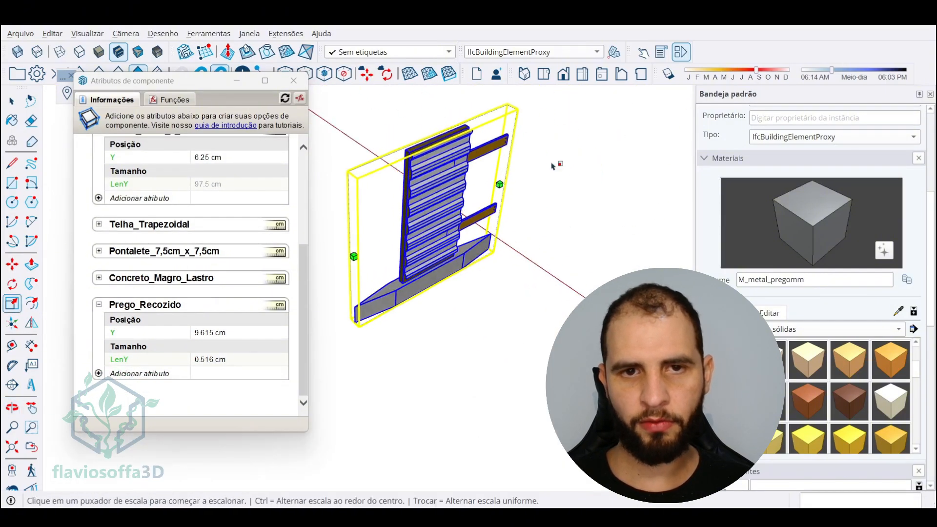
Inspect the stretched module's sheet, post and nails from both sides and undo the scaling
mouse_move(503, 205)
middle_down()
mouse_move(507, 223)
mouse_move(503, 199)
middle_up()
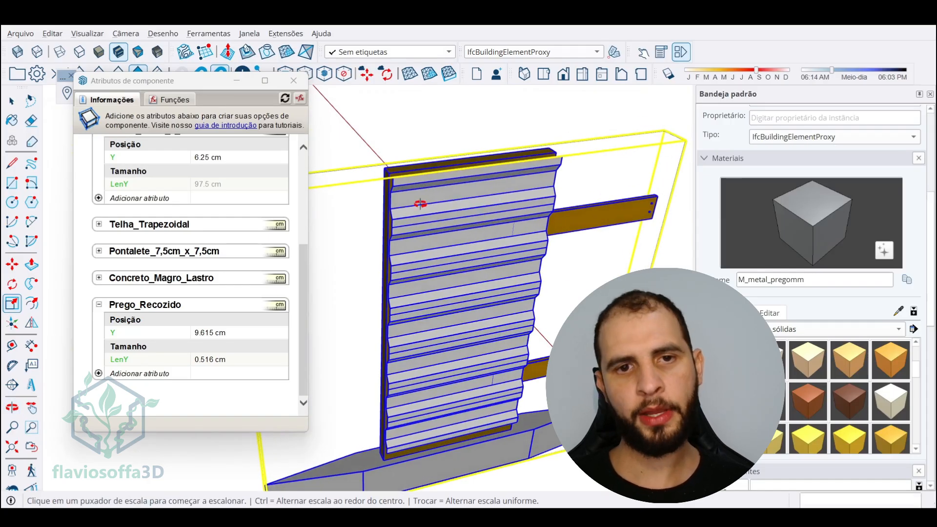
middle_drag(420, 204, 513, 215)
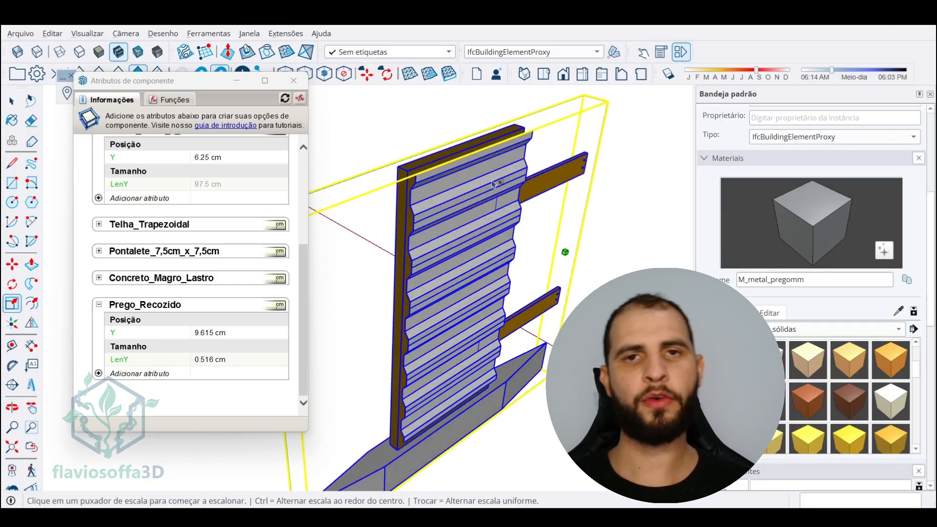
middle_drag(468, 183, 361, 240)
scroll(391, 217, up, 3)
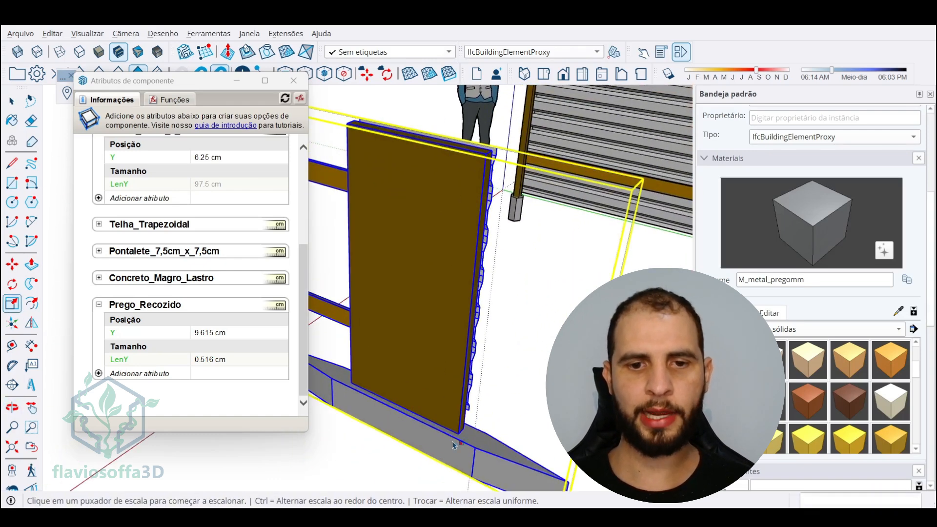
middle_drag(420, 196, 405, 209)
key(ctrl+z)
Examine the nails, board and sheet along the full height of the unscaled short module
scroll(500, 276, up, 4)
middle_drag(500, 277, 439, 279)
scroll(610, 179, up, 3)
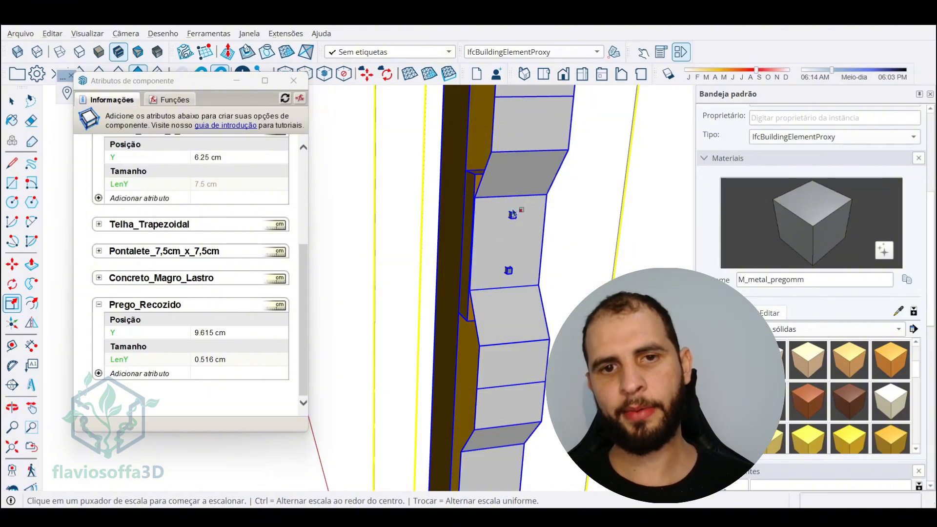
scroll(499, 231, down, 1)
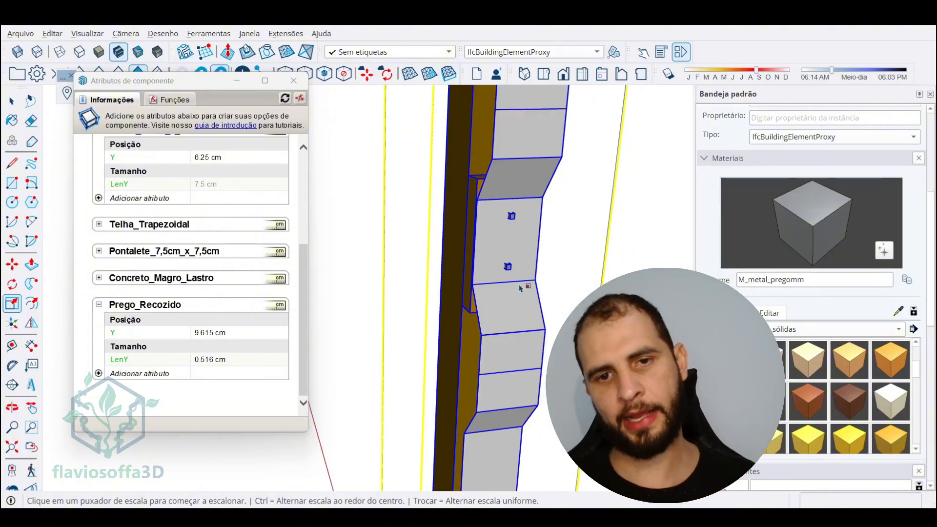
scroll(471, 227, down, 2)
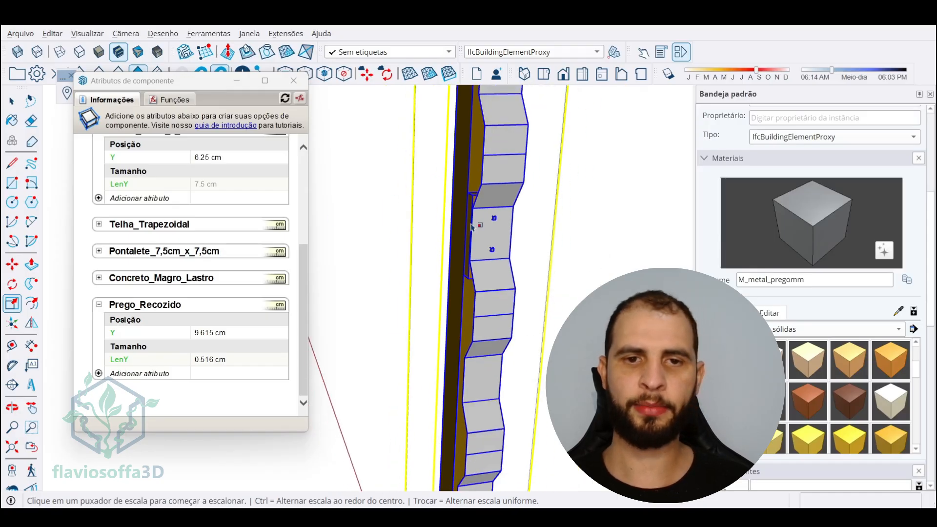
scroll(472, 227, down, 1)
scroll(485, 234, down, 2)
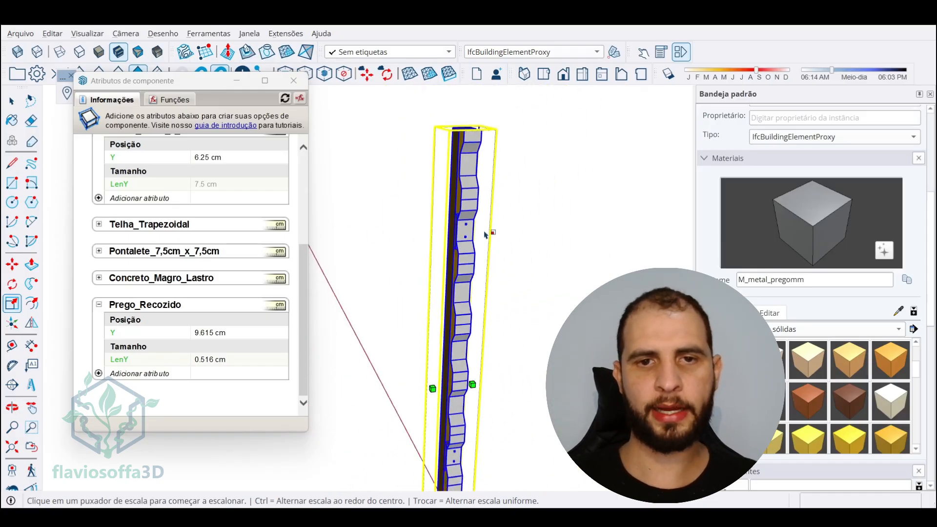
middle_drag(486, 234, 466, 243)
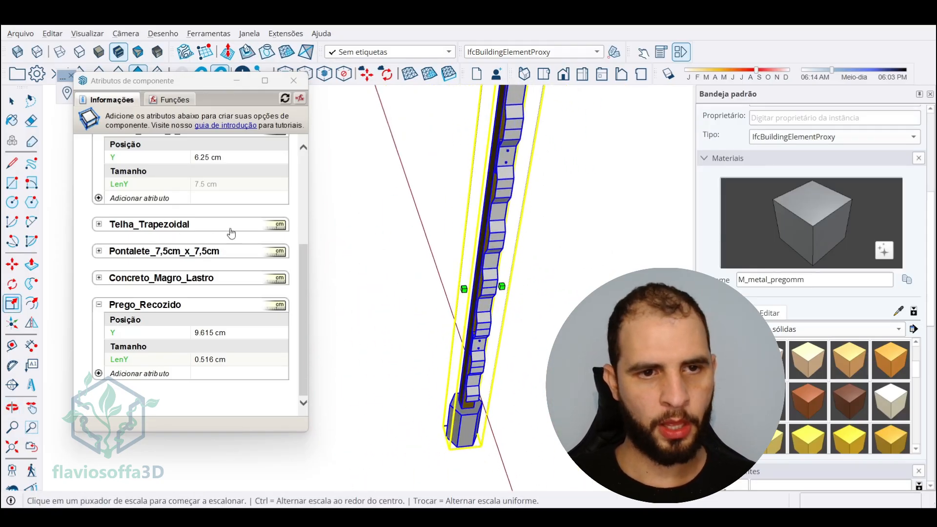
scroll(504, 161, up, 2)
scroll(517, 197, down, 1)
middle_drag(517, 204, 595, 275)
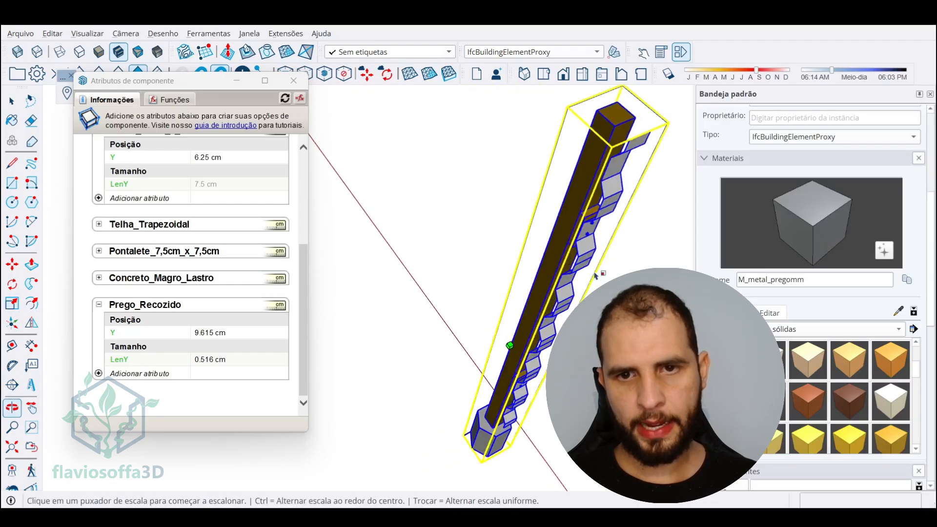
middle_drag(349, 244, 390, 239)
key(s)
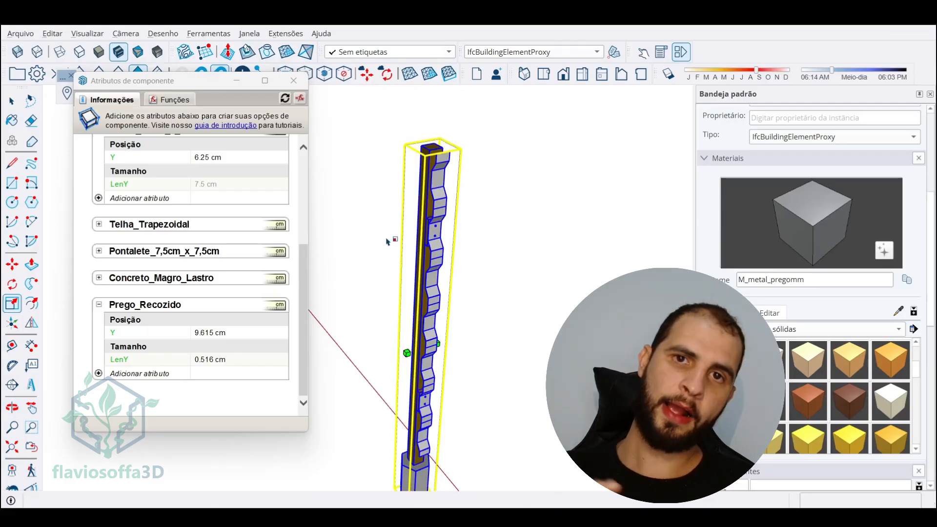
scroll(387, 241, down, 5)
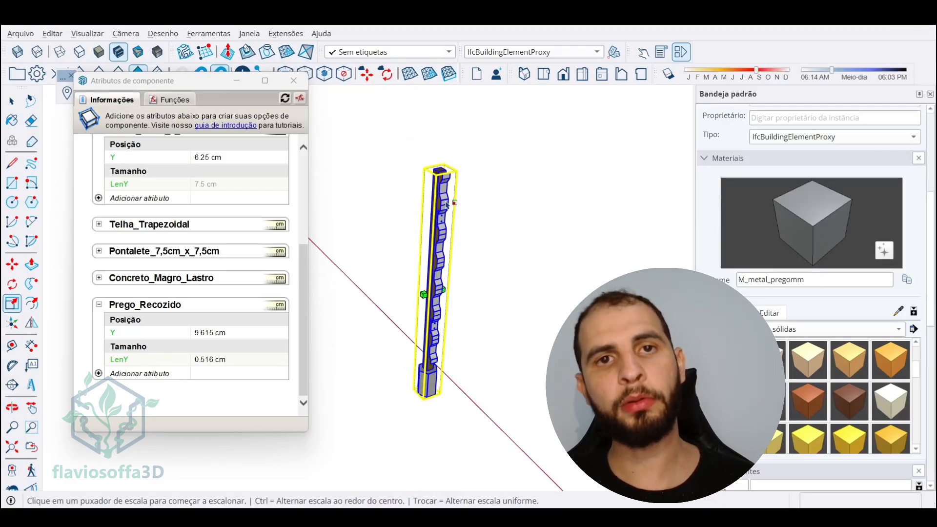
Select the finished reference fence and scale it along its length to about 752.84 cm
middle_drag(391, 239, 615, 291)
click(534, 289)
scroll(444, 269, up, 3)
scroll(442, 268, down, 2)
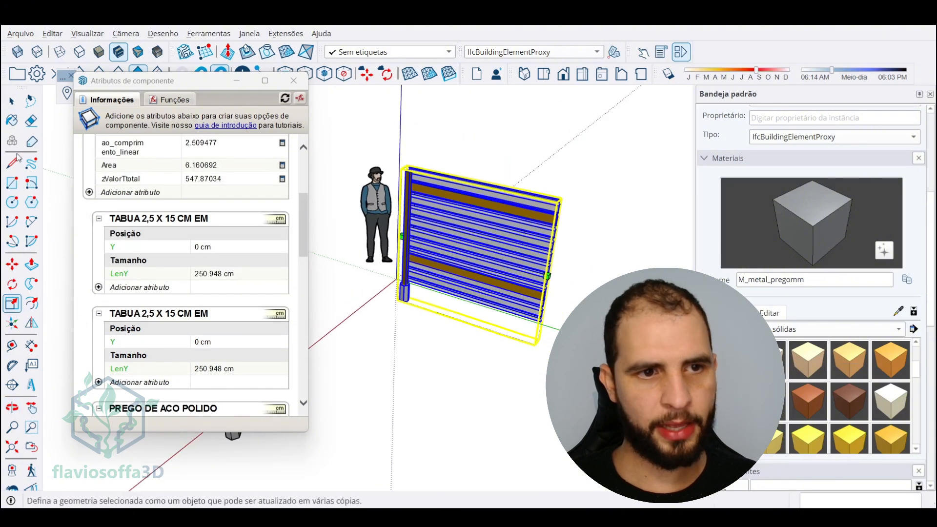
scroll(549, 329, down, 2)
click(549, 291)
shift+middle_drag(723, 337, 561, 337)
click(593, 332)
scroll(535, 292, down, 3)
middle_drag(508, 283, 486, 274)
key(s)
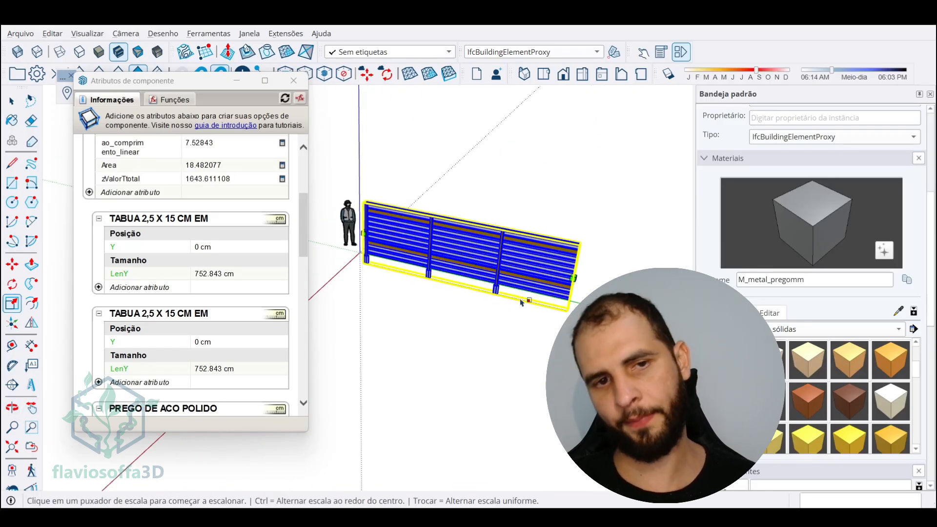
Add the Copies attribute to the reference fence's first TABUA 2,5 X 15 CM board and try a formula referencing TAPUME COM TELHA METÁLICA's LenY
middle_drag(521, 303, 518, 228)
scroll(402, 242, up, 4)
scroll(391, 238, up, 5)
scroll(395, 222, down, 9)
scroll(442, 125, up, 6)
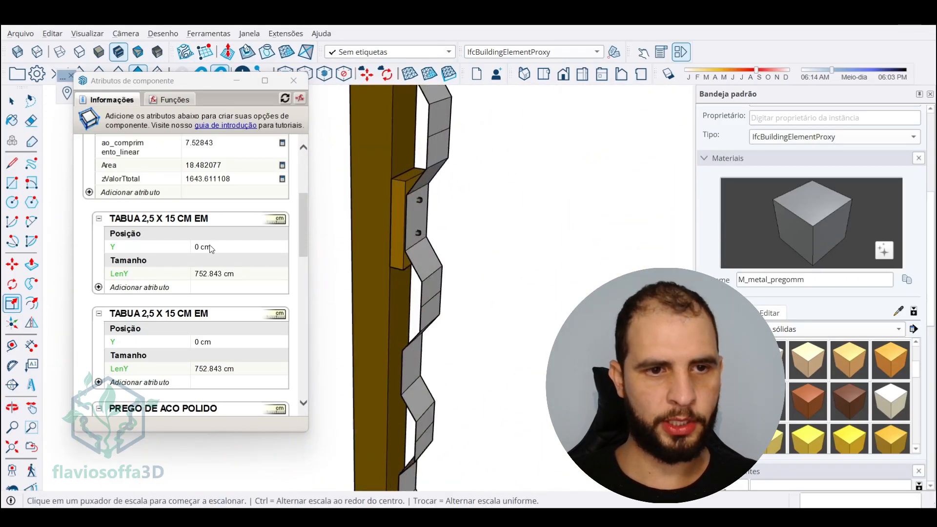
click(110, 288)
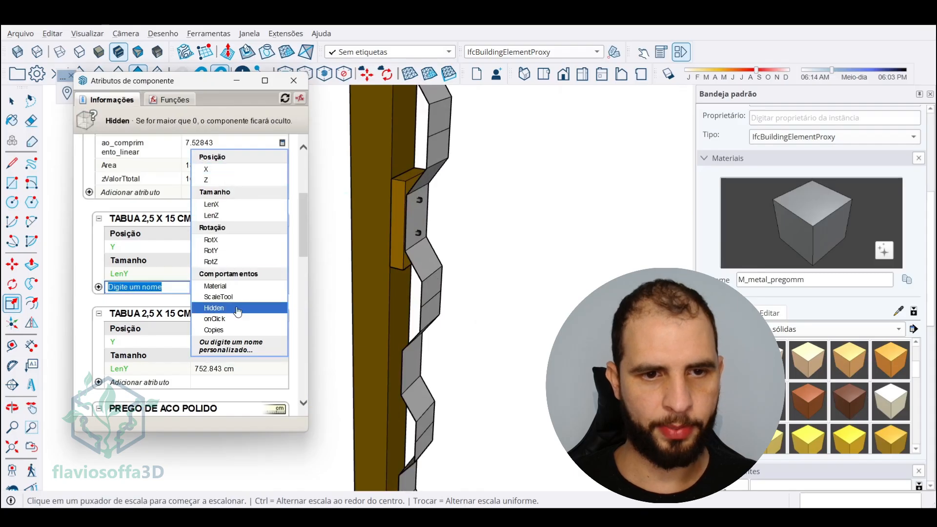
click(217, 331)
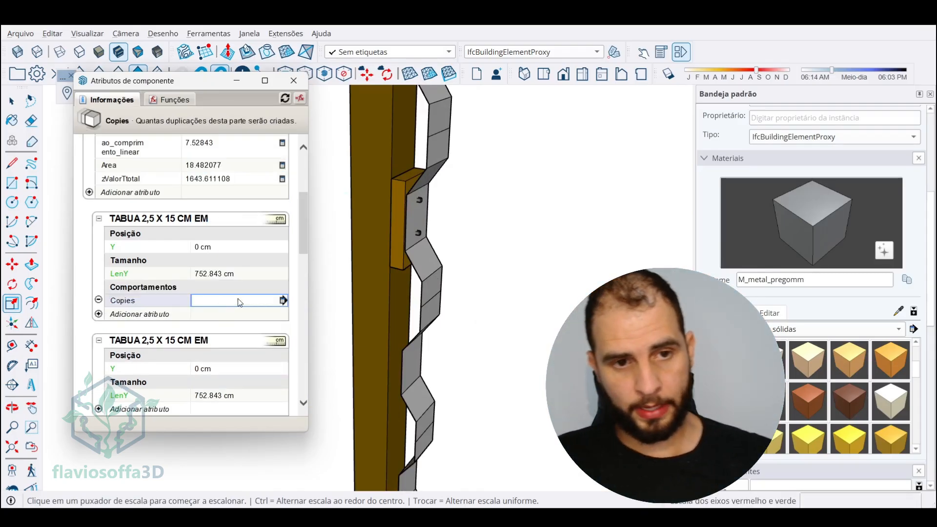
click(242, 304)
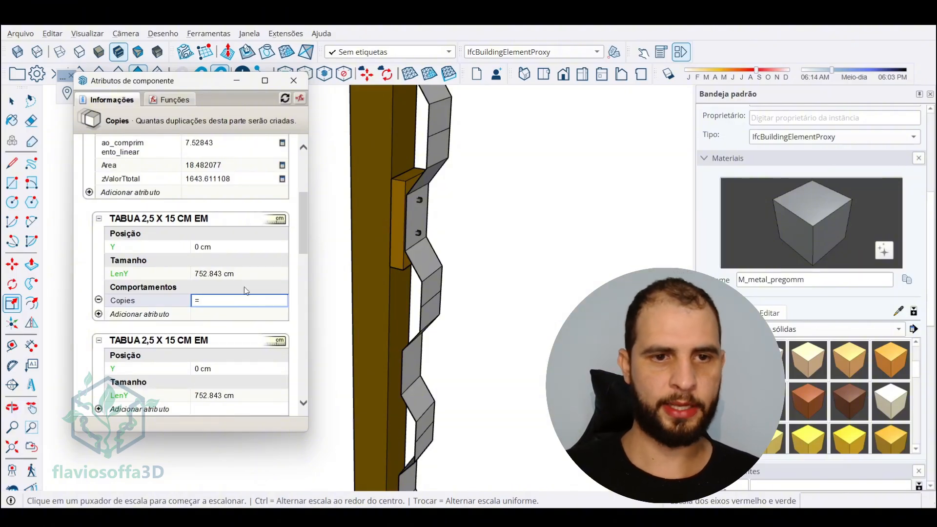
text(=)
scroll(217, 224, up, 3)
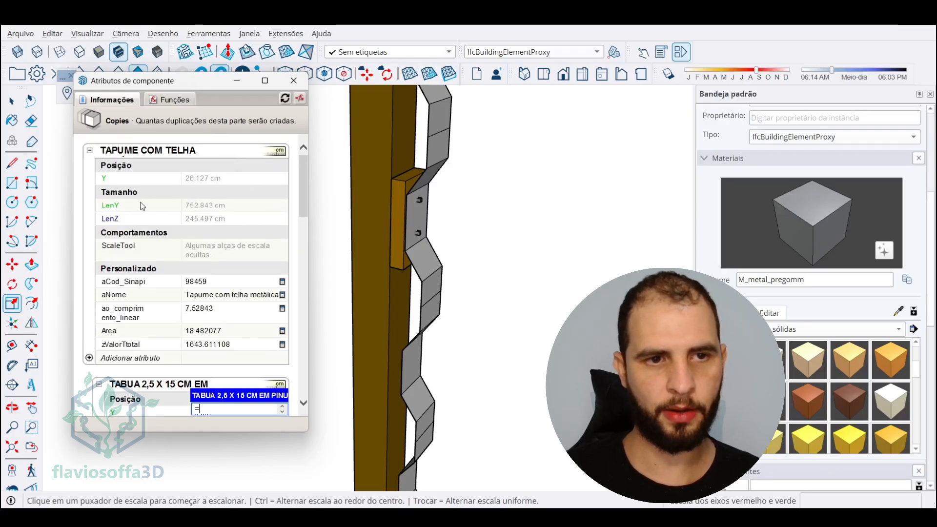
click(200, 209)
scroll(231, 299, down, 3)
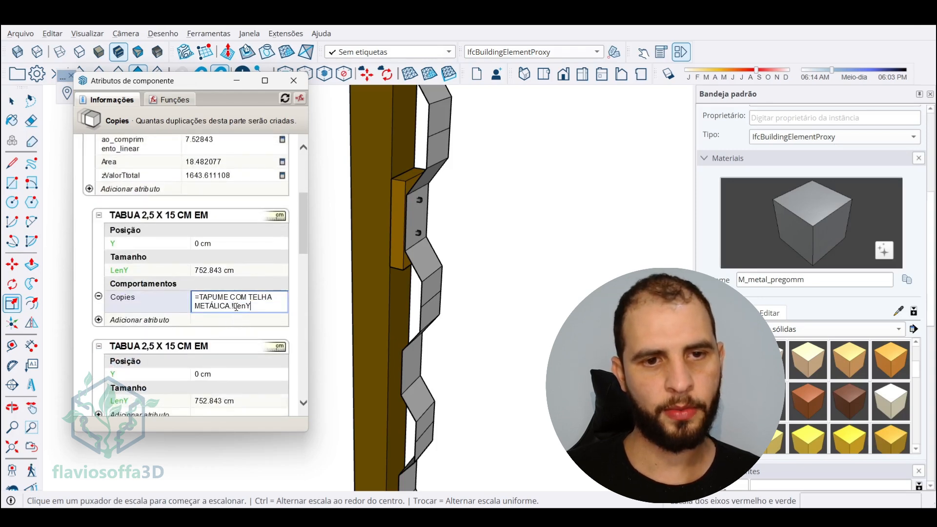
key(Return)
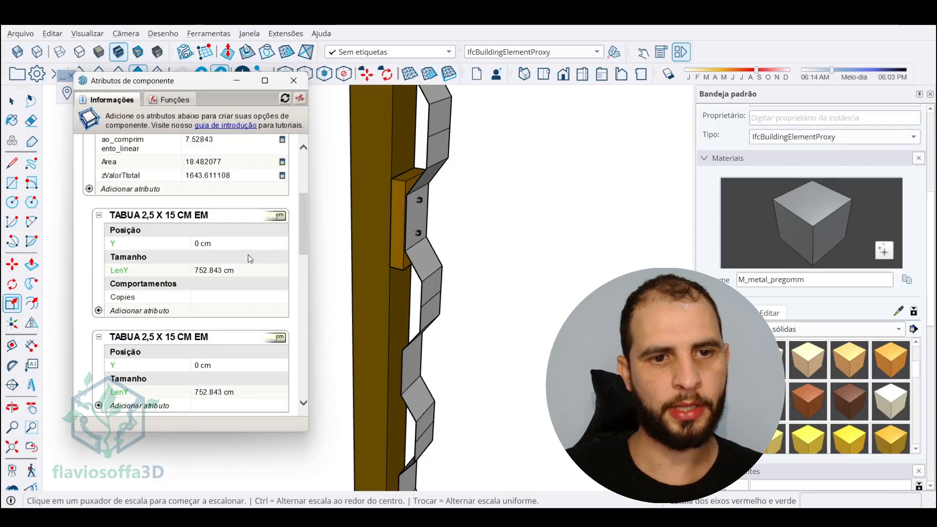
Review the Copies and Contagem formulas of the reference fence's PREGO DE ACO POLIDO subcomponent
scroll(248, 253, down, 6)
scroll(246, 275, down, 6)
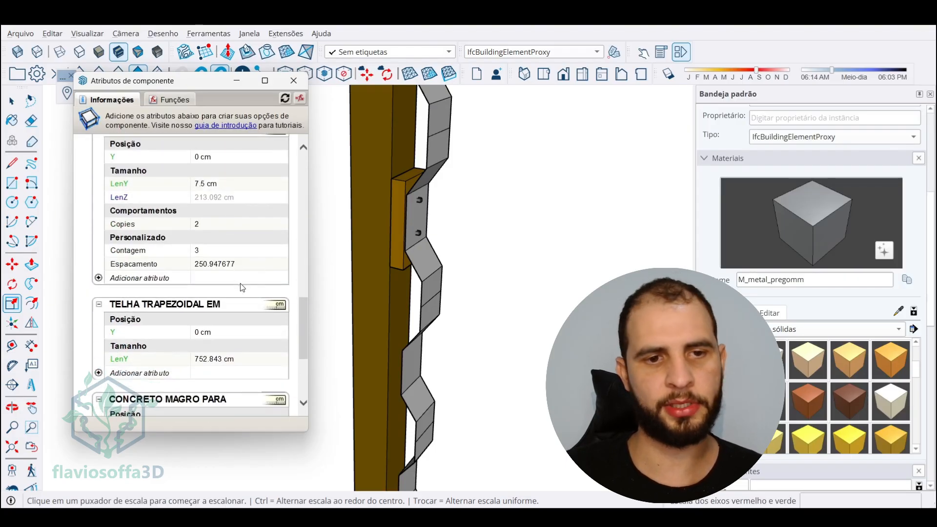
scroll(238, 290, up, 4)
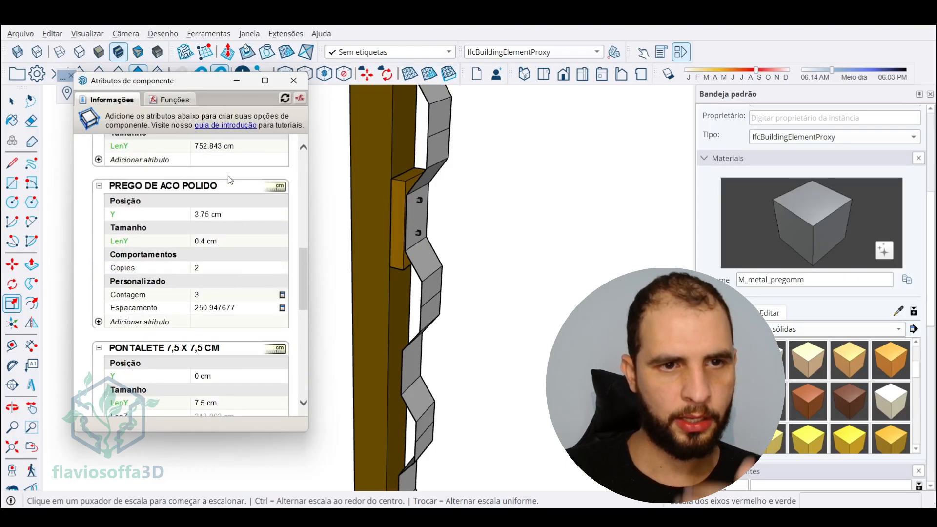
click(223, 268)
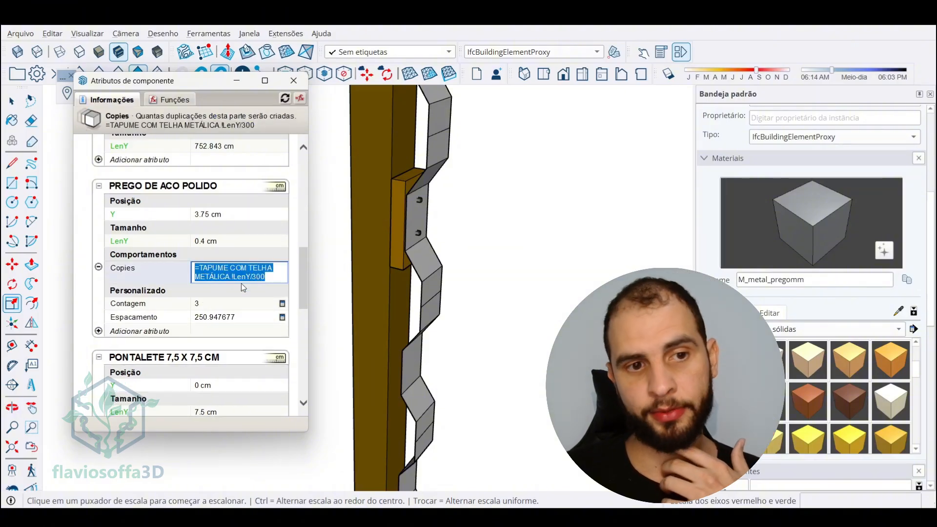
text(2)
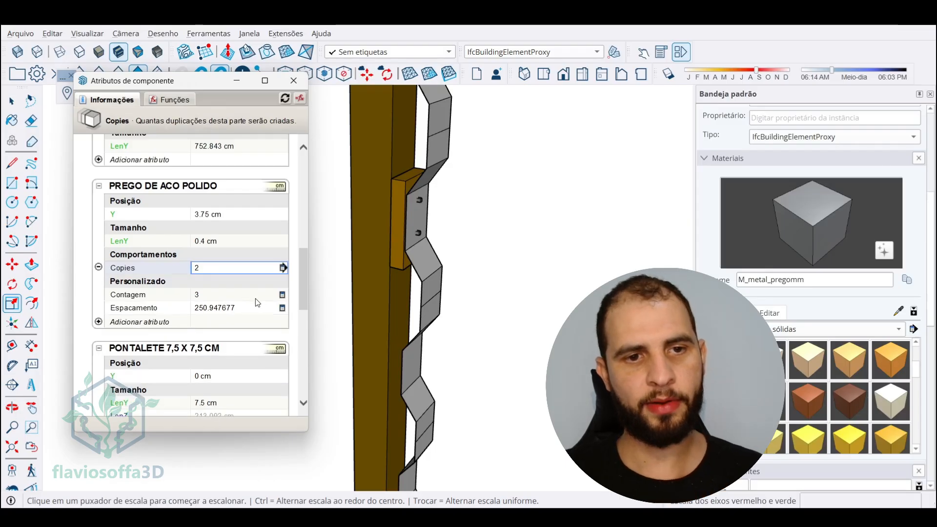
click(228, 297)
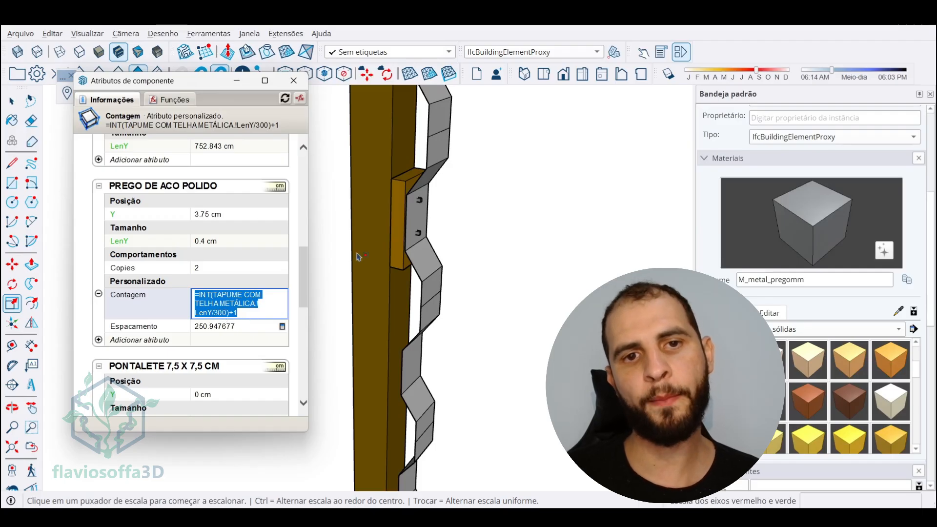
Close the formula unchanged and select the short fence module again to return to its Prego_Recozido attributes
middle_drag(359, 258, 391, 143)
scroll(377, 200, down, 5)
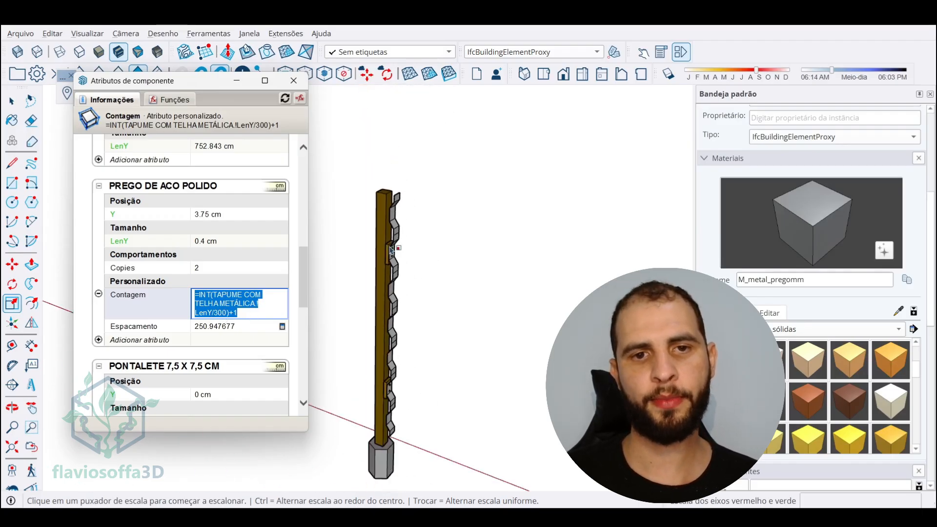
middle_drag(378, 200, 330, 289)
scroll(391, 217, down, 2)
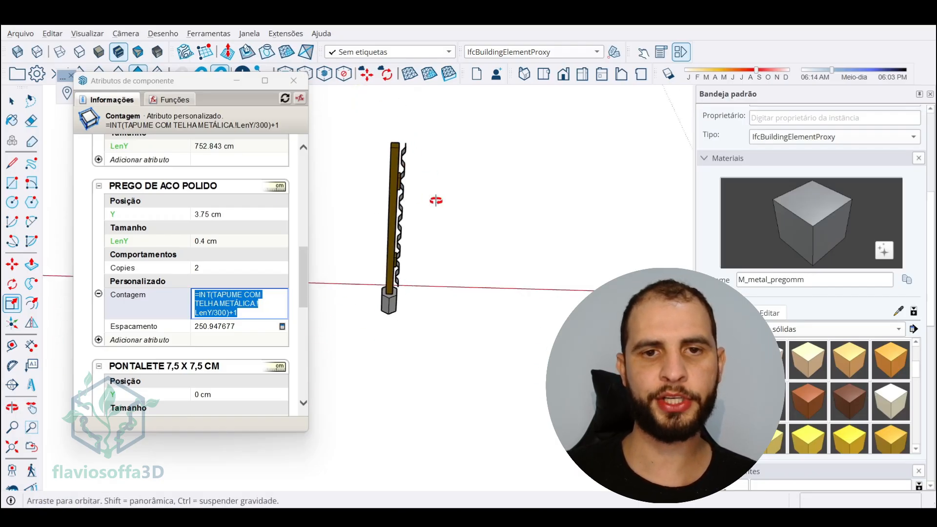
middle_drag(435, 200, 626, 191)
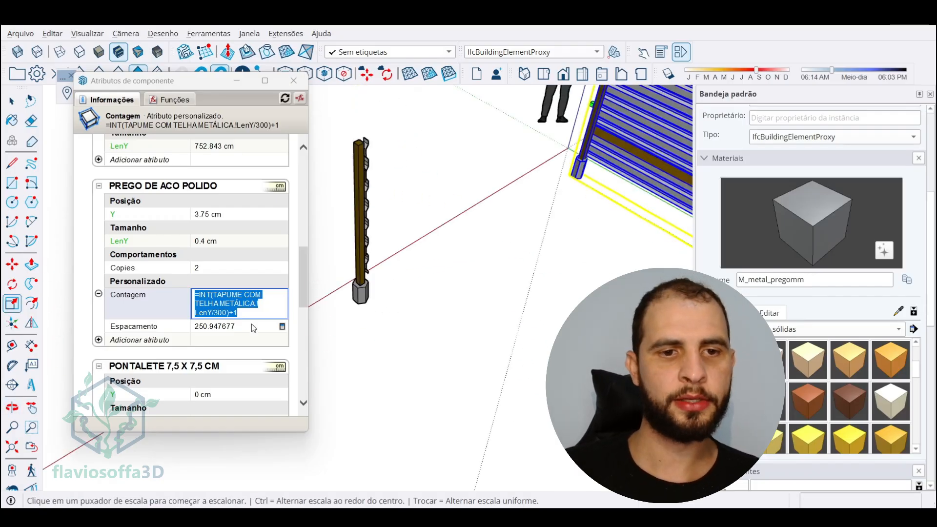
key(Escape)
click(363, 164)
click(362, 166)
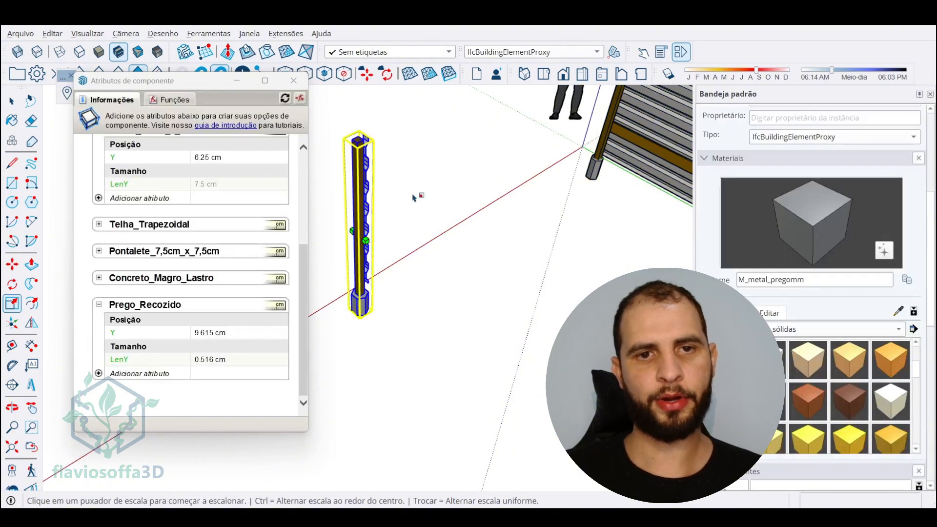
scroll(356, 161, up, 3)
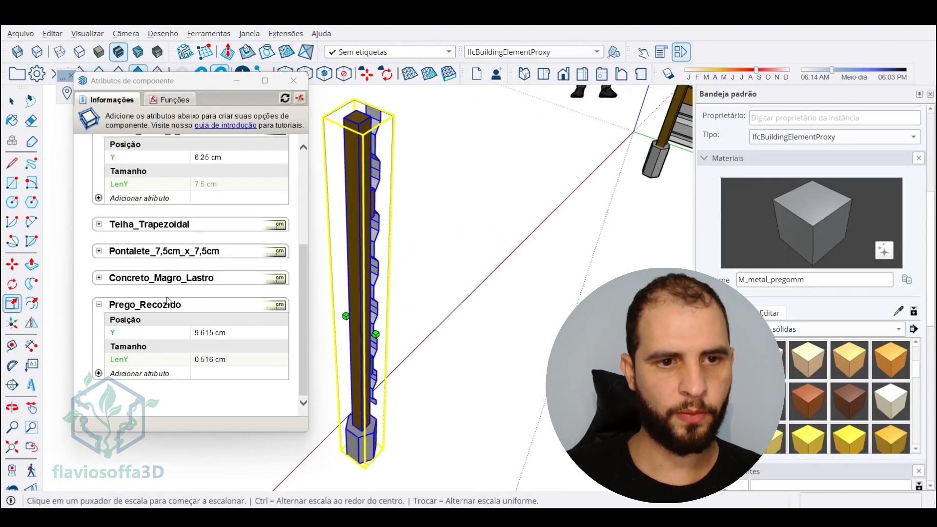
Examine the short fence module's post and the position and size attributes of its Tabua_2,5cm_x_15cm and Prego_Recozido subcomponents
scroll(486, 240, down, 3)
scroll(454, 251, up, 3)
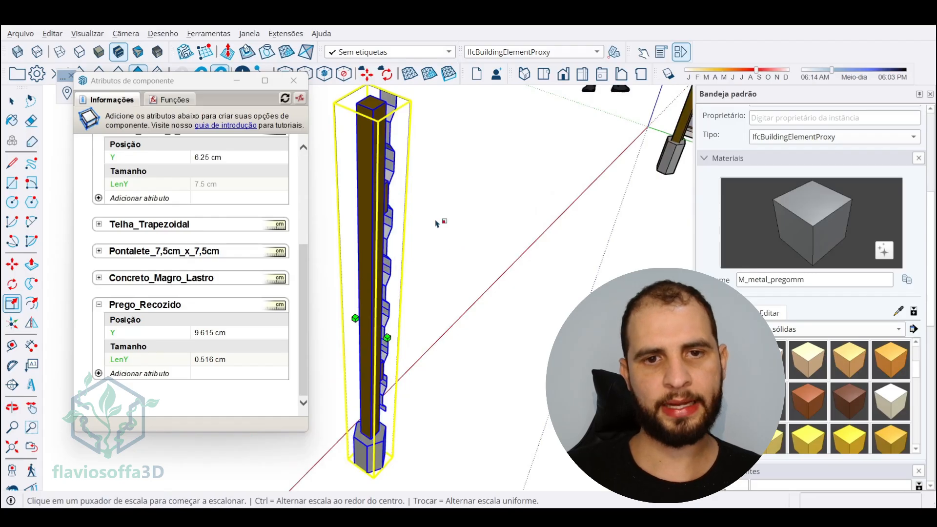
scroll(201, 183, up, 3)
scroll(465, 309, down, 3)
scroll(412, 247, up, 3)
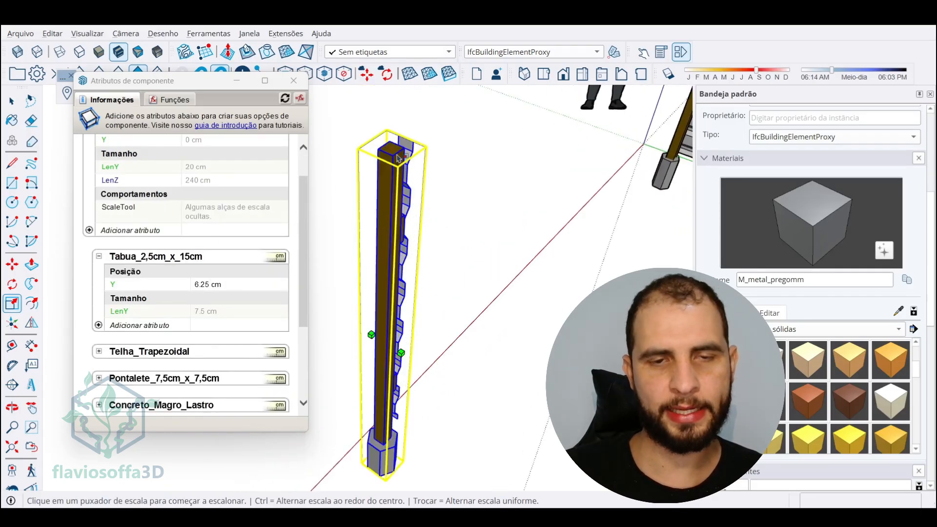
scroll(206, 303, down, 3)
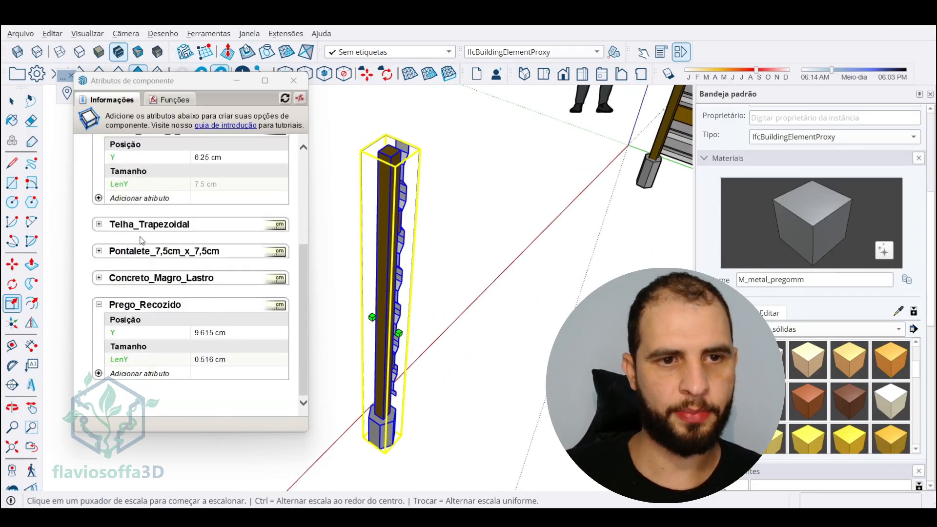
scroll(425, 308, down, 3)
scroll(225, 263, up, 2)
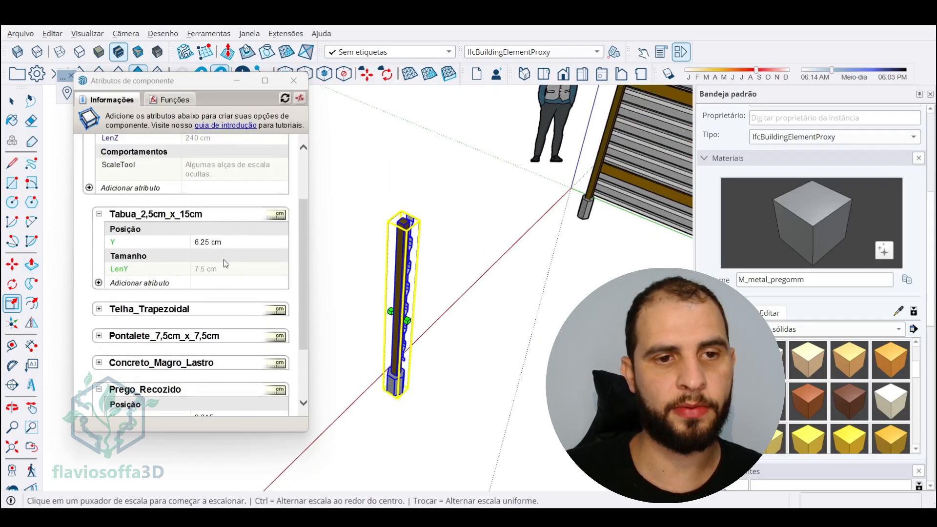
scroll(196, 254, down, 2)
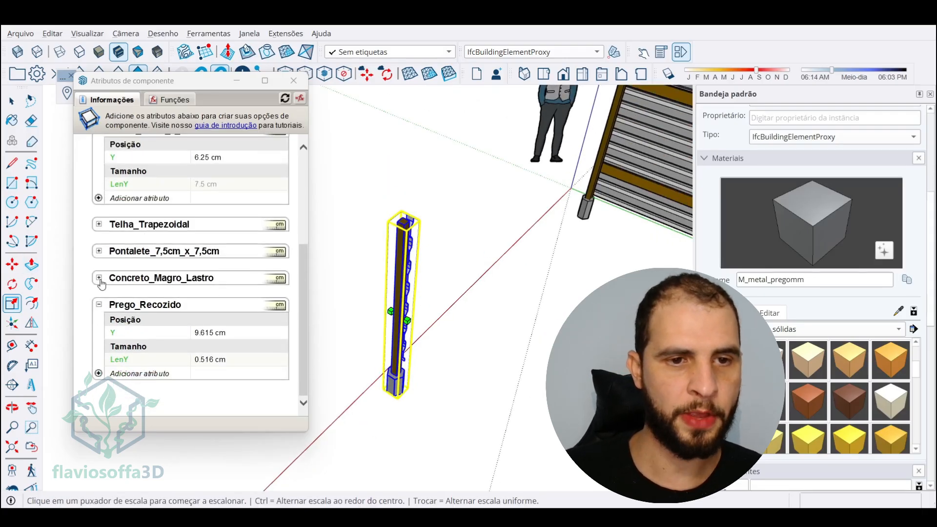
Add the Y position attribute to Pontalete_7,5cm_x_7,5cm and lock it at 6.25 cm with a formula
click(99, 251)
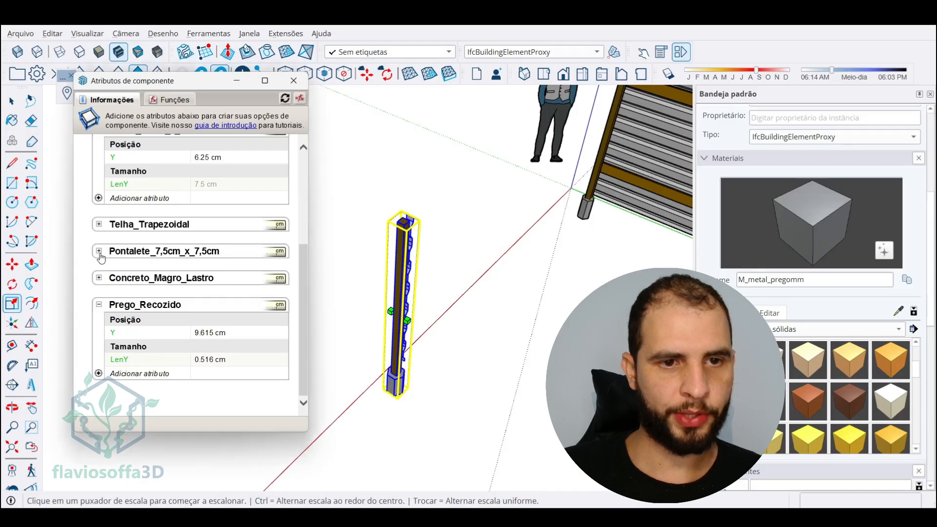
scroll(205, 229, up, 3)
scroll(207, 223, down, 1)
scroll(203, 215, up, 1)
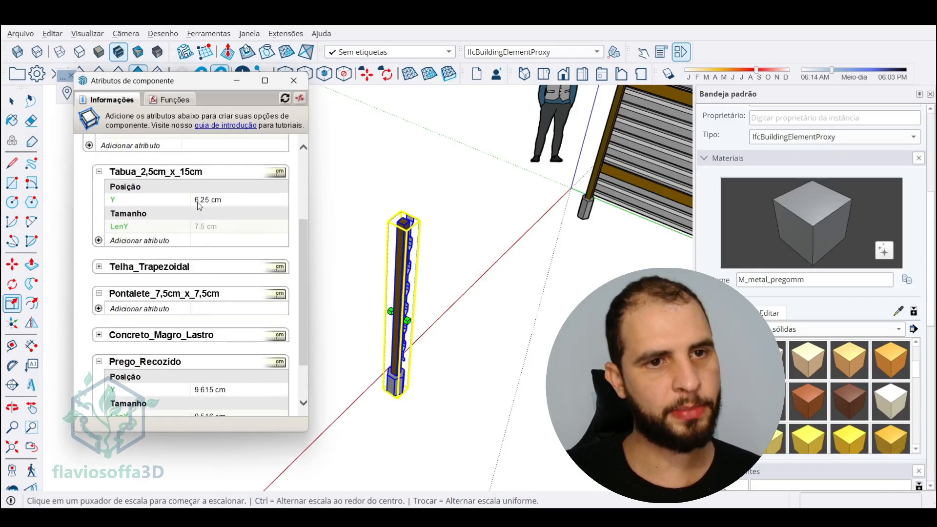
scroll(186, 339, down, 3)
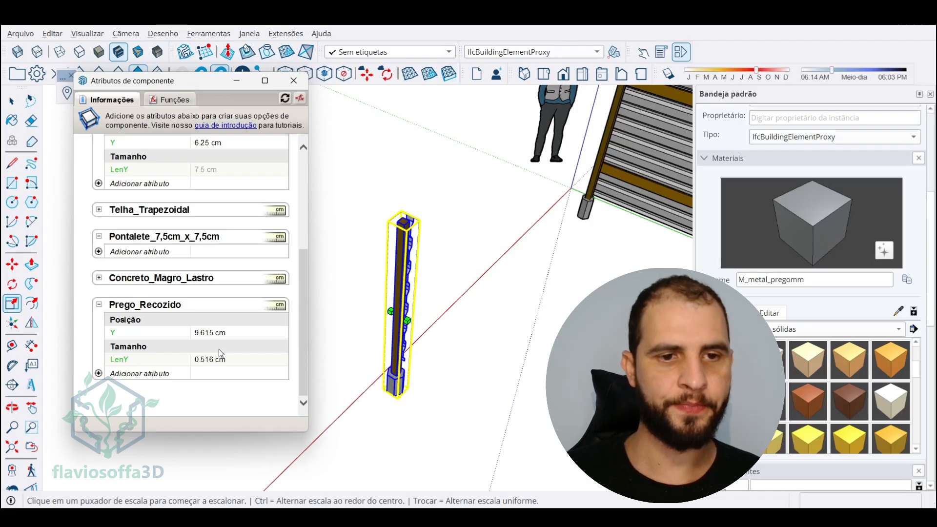
click(137, 251)
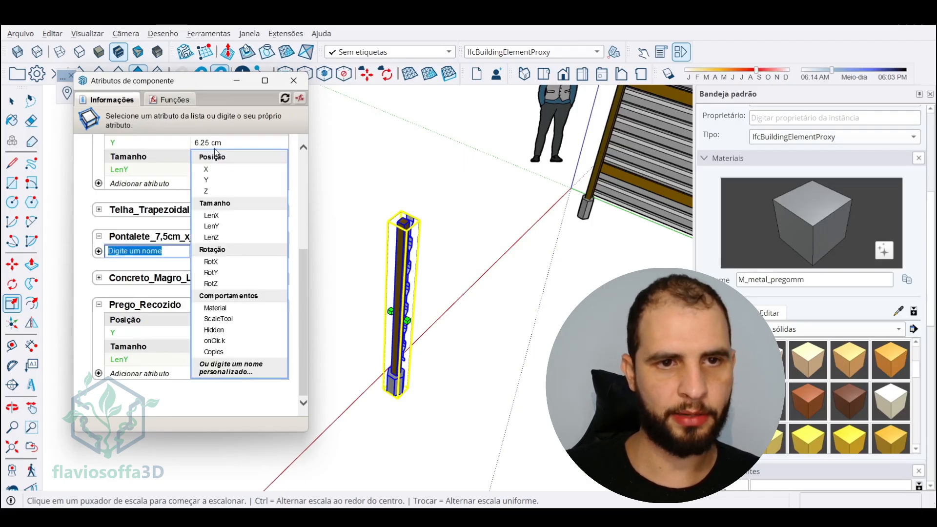
click(215, 182)
click(204, 264)
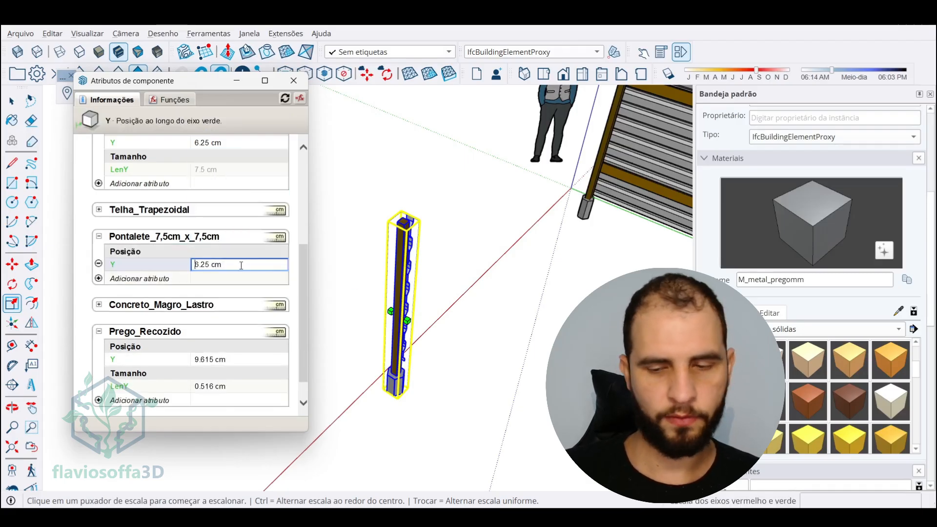
double_click(218, 266)
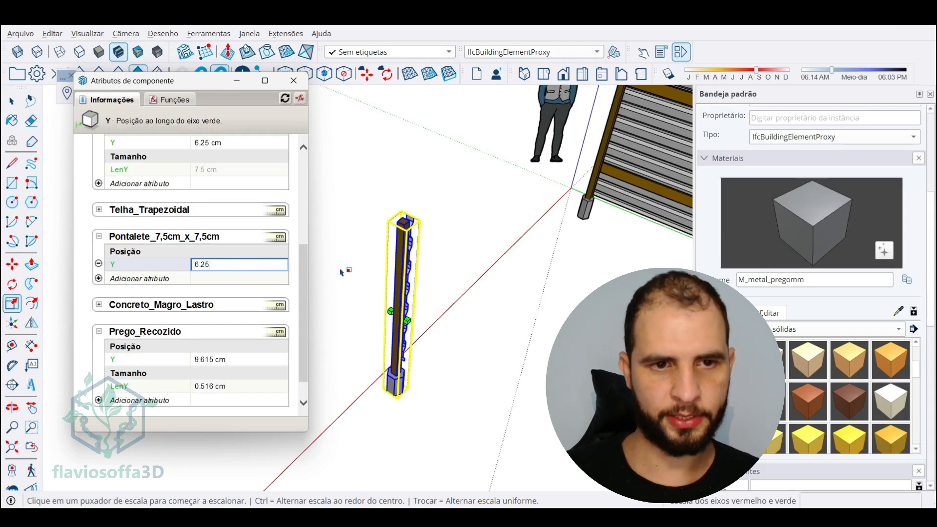
key(Return)
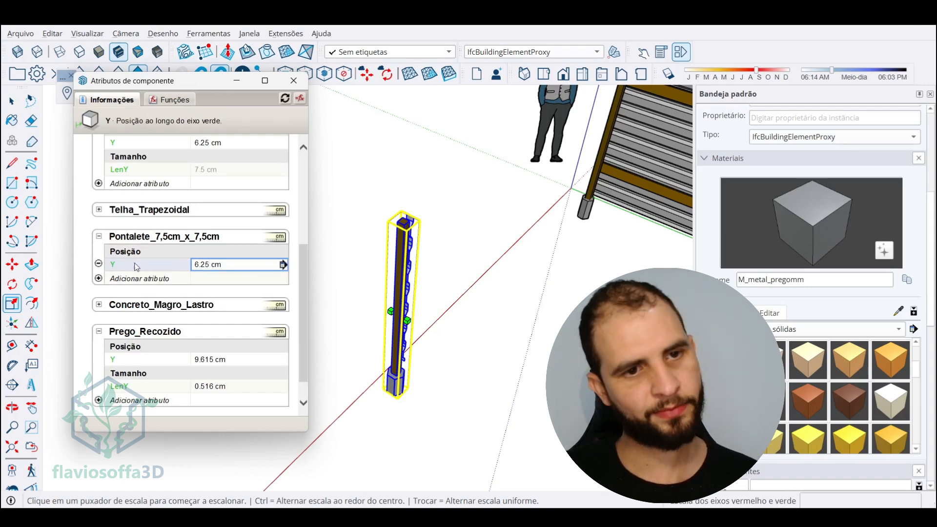
Add the LenY attribute to Pontalete_7,5cm_x_7,5cm and lock it at 7.5 cm with a formula
click(103, 279)
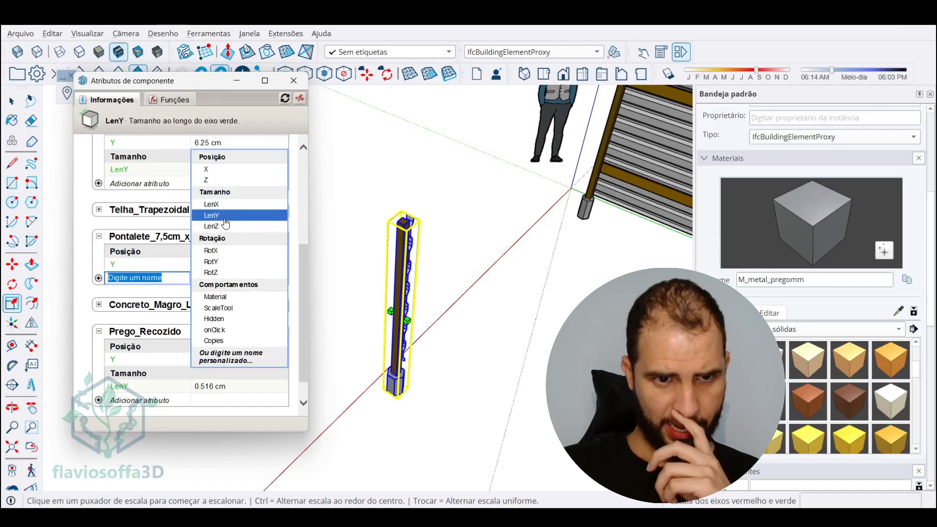
click(225, 218)
click(201, 290)
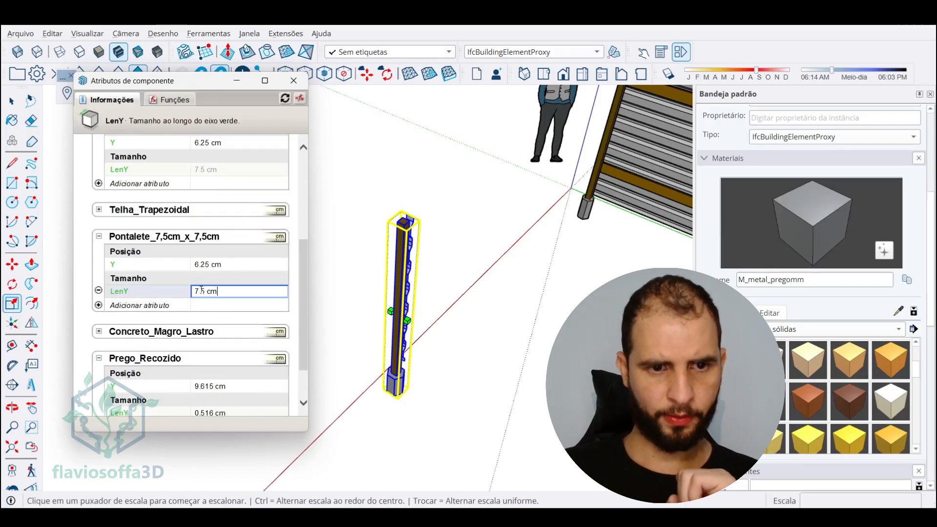
double_click(209, 291)
key(BackSpace)
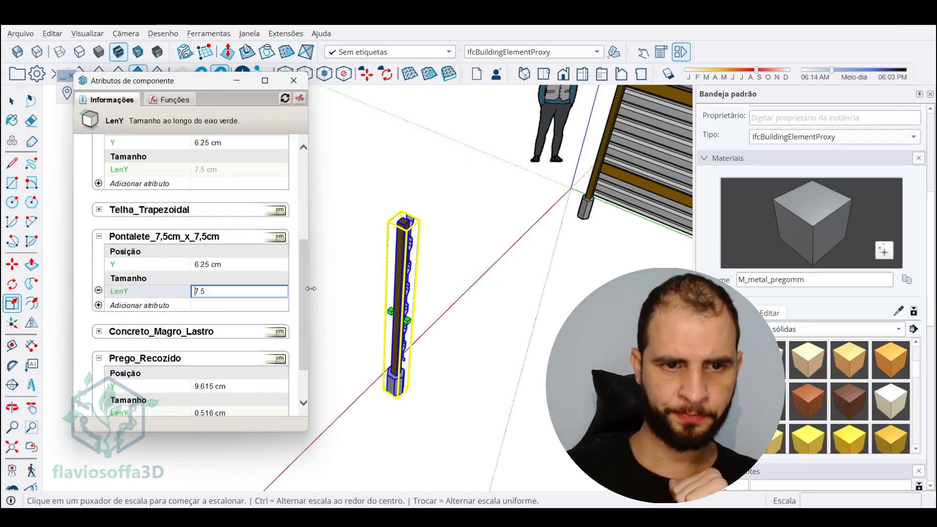
text(=)
key(Return)
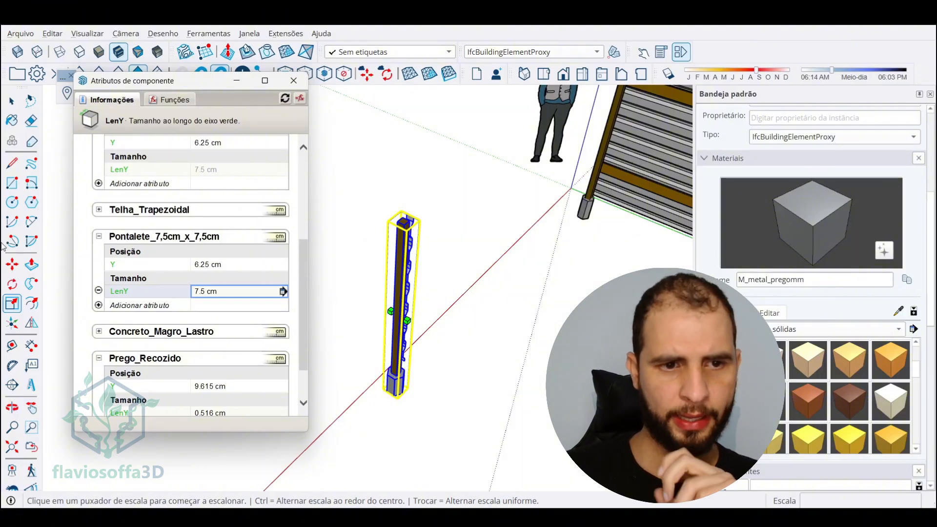
Add the Copies attribute to Pontalete_7,5cm_x_7,5cm with the formula =Tapume_Telha_Melica!LenY/300
click(98, 307)
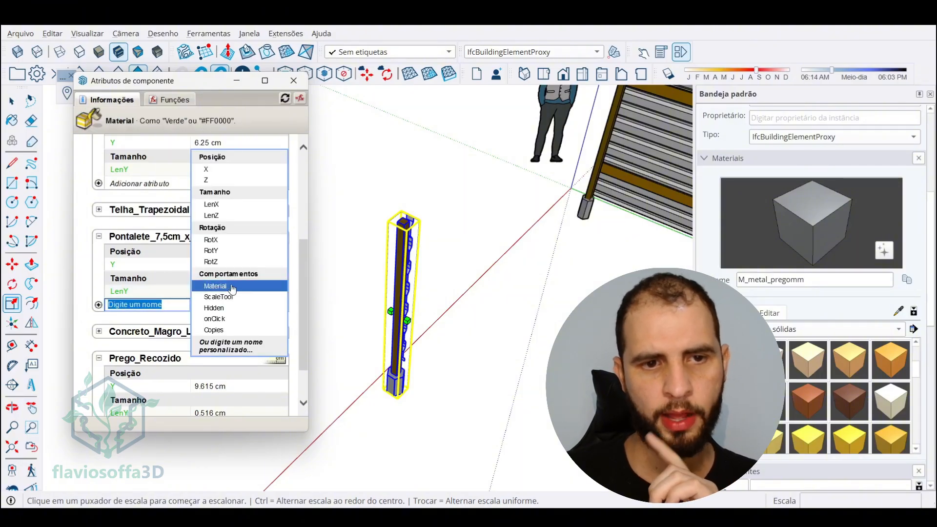
click(247, 331)
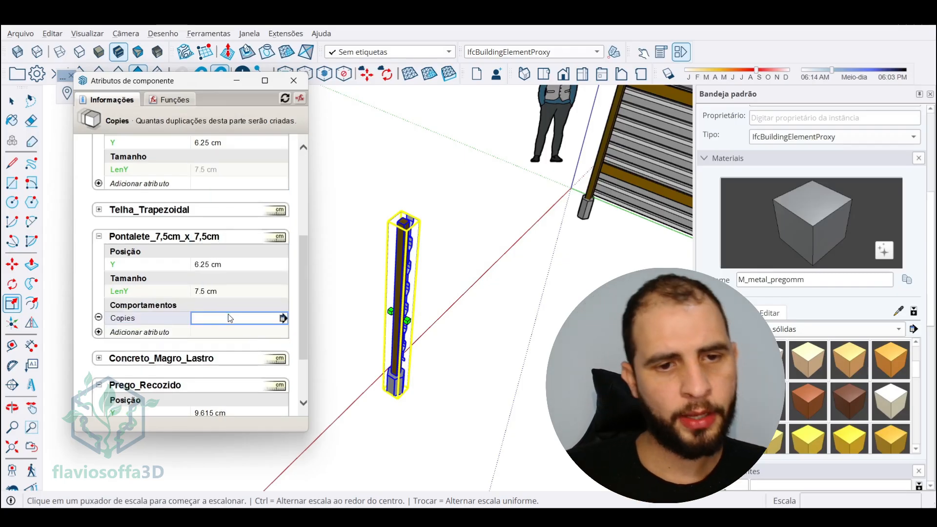
text(=)
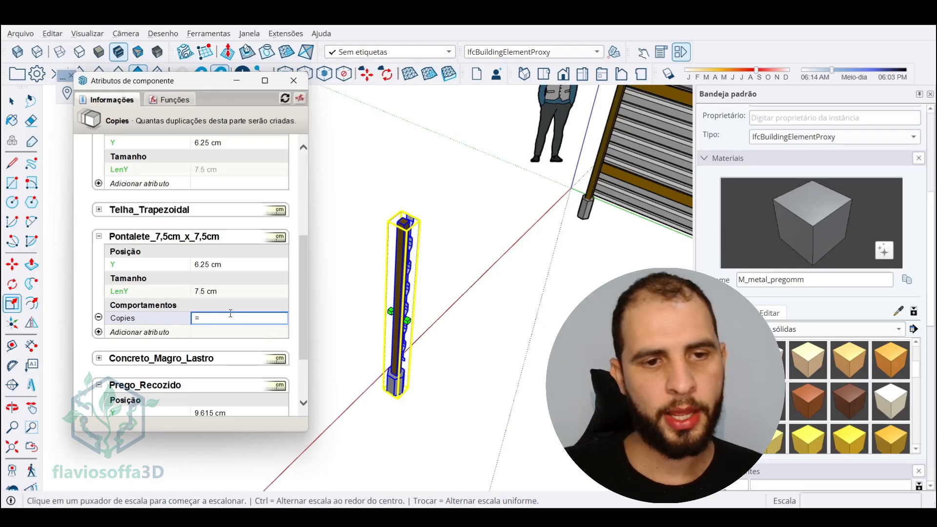
scroll(113, 136, up, 4)
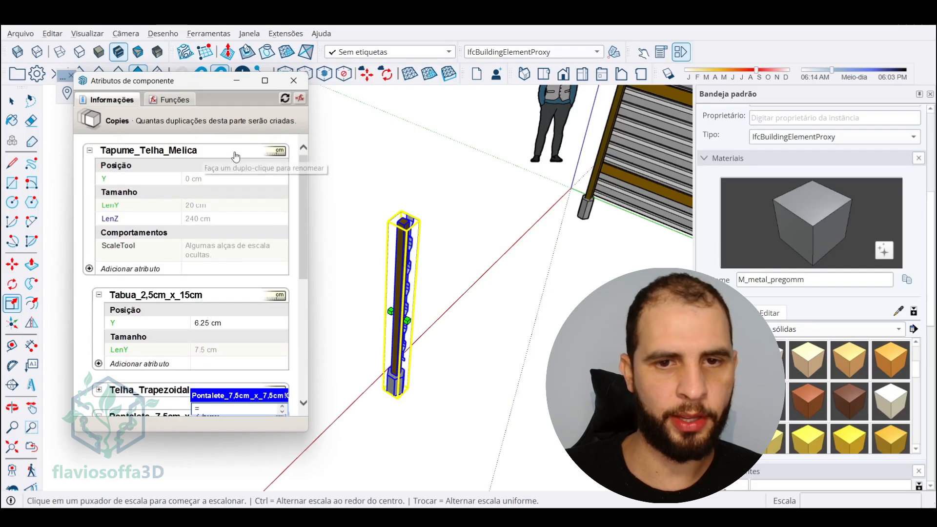
click(124, 206)
scroll(251, 376, down, 4)
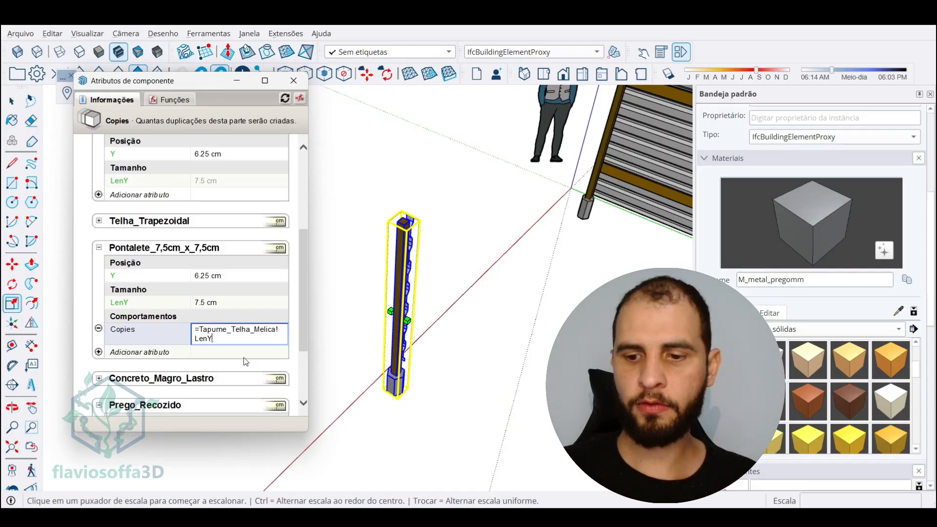
text(/300)
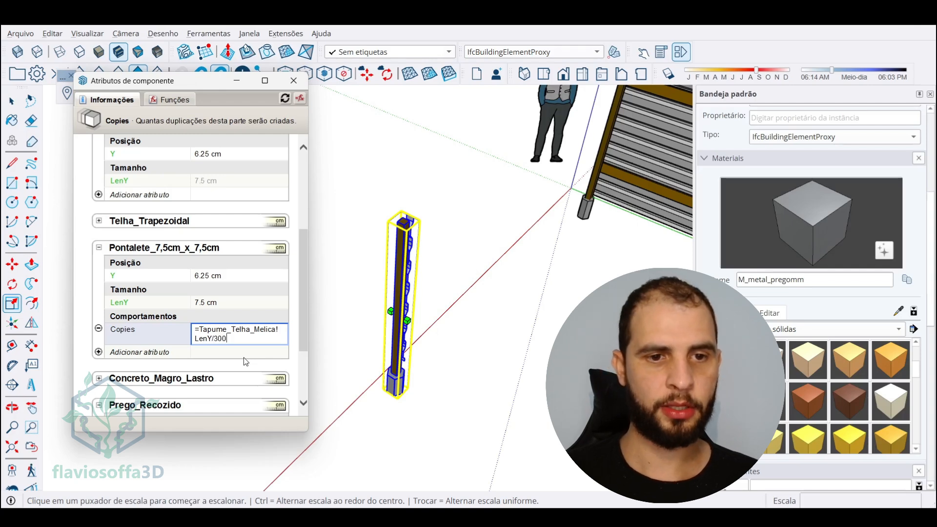
key(Return)
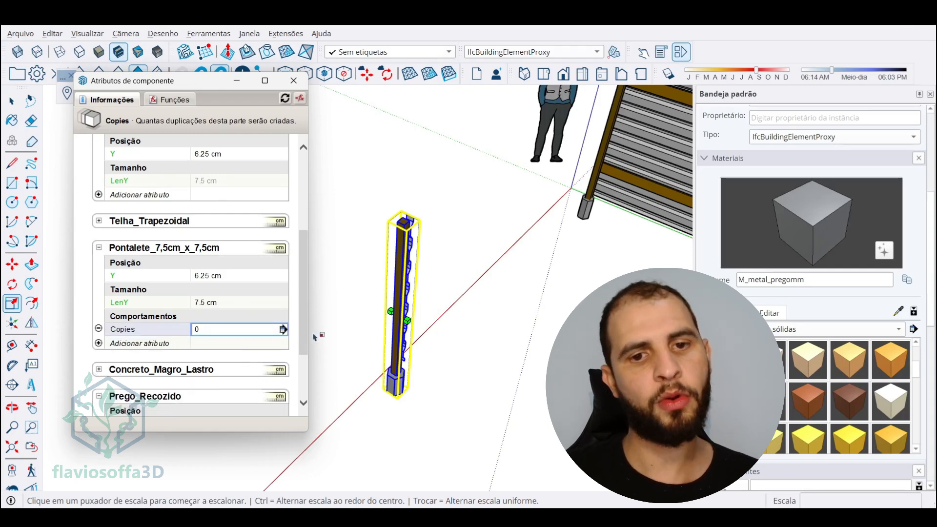
Scale the fence module along its length to about 555.6 cm to check the post copies, and undo the scaling
scroll(231, 212, up, 4)
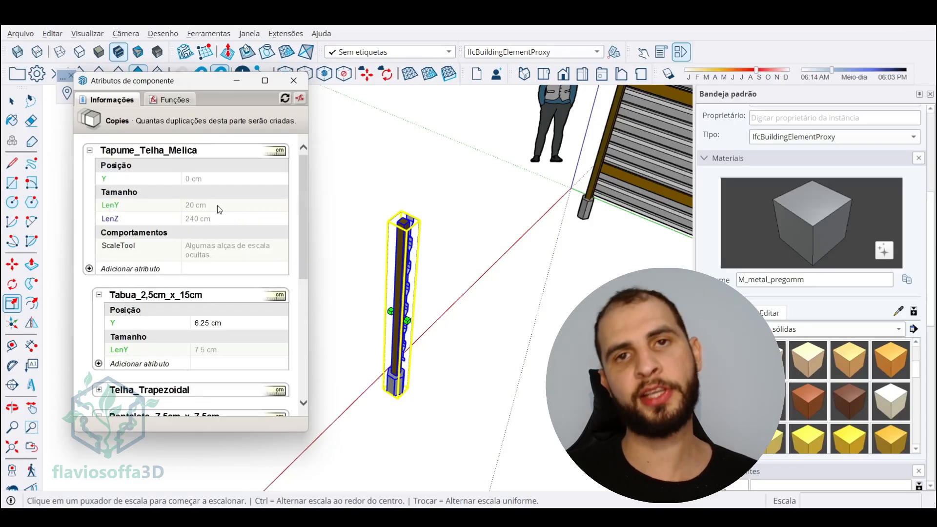
scroll(438, 282, down, 2)
scroll(211, 327, down, 4)
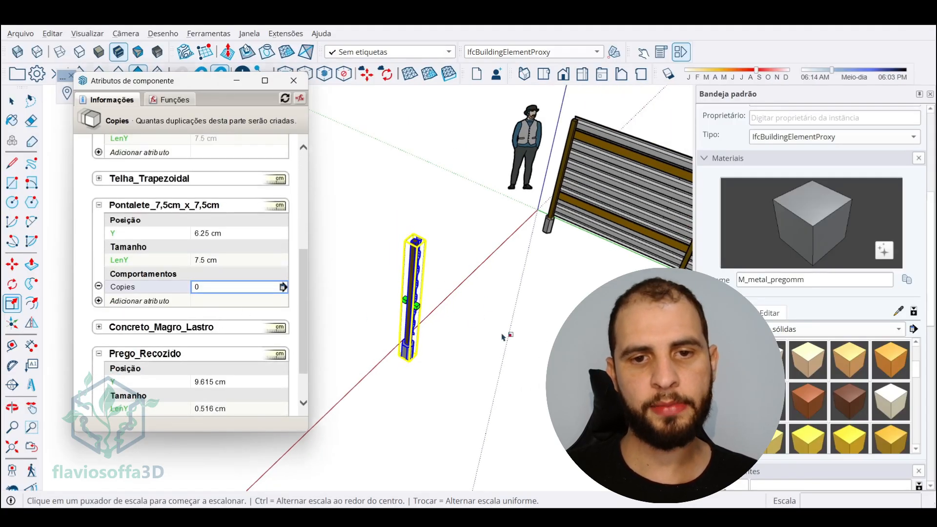
middle_drag(511, 334, 462, 257)
scroll(428, 239, down, 1)
click(366, 228)
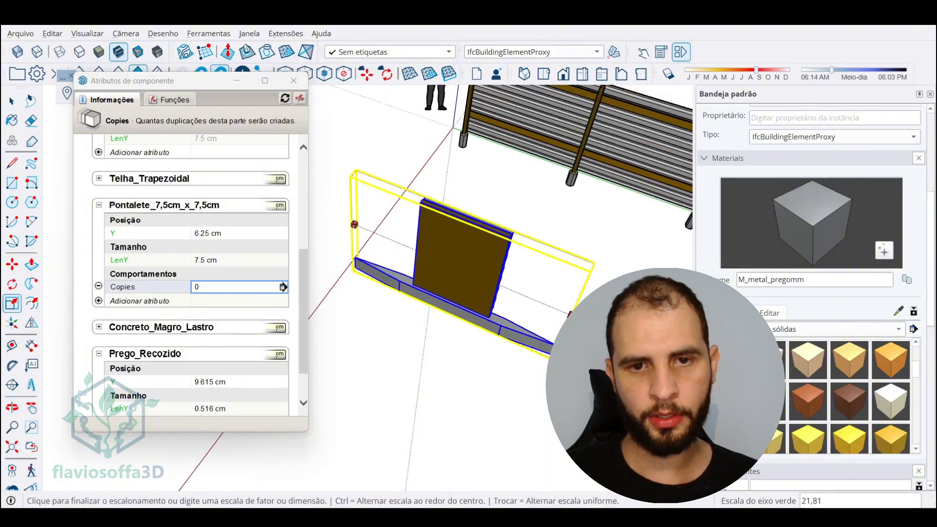
click(355, 224)
scroll(344, 213, up, 3)
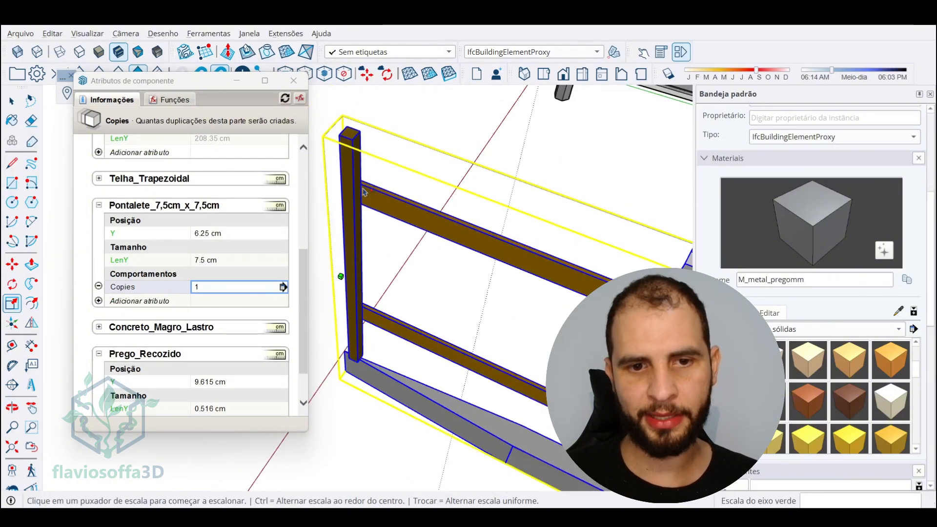
scroll(357, 194, down, 4)
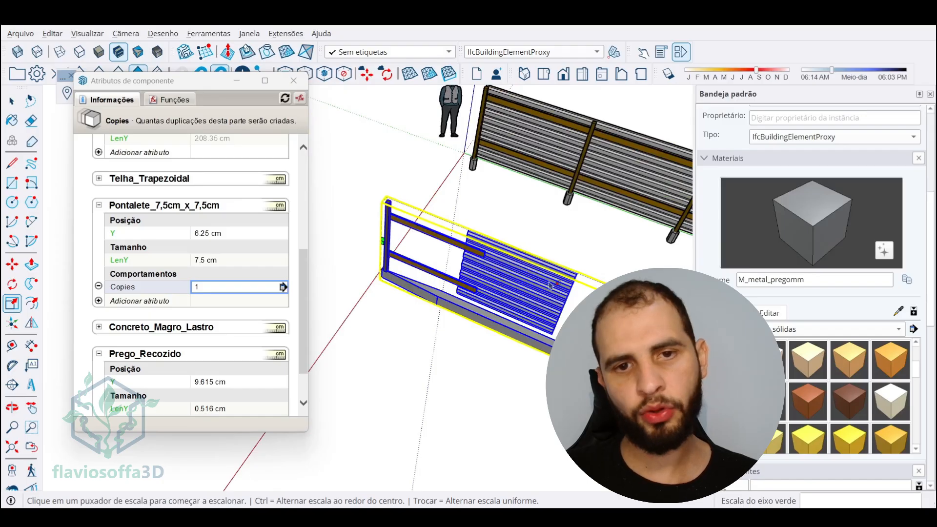
scroll(223, 182, up, 5)
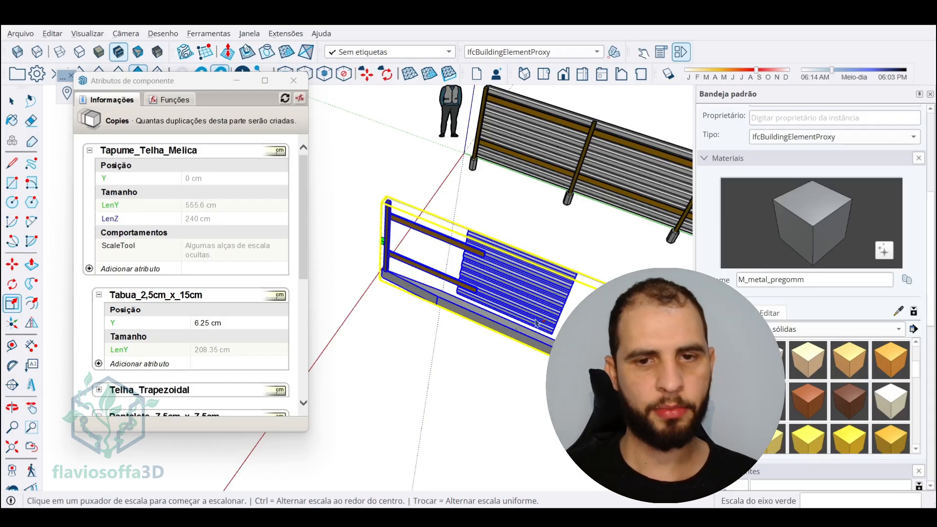
key(ctrl+z)
Add a custom attribute named Espacamento to the Pontalete_7,5cm_x_7,5cm subcomponent
scroll(249, 296, down, 5)
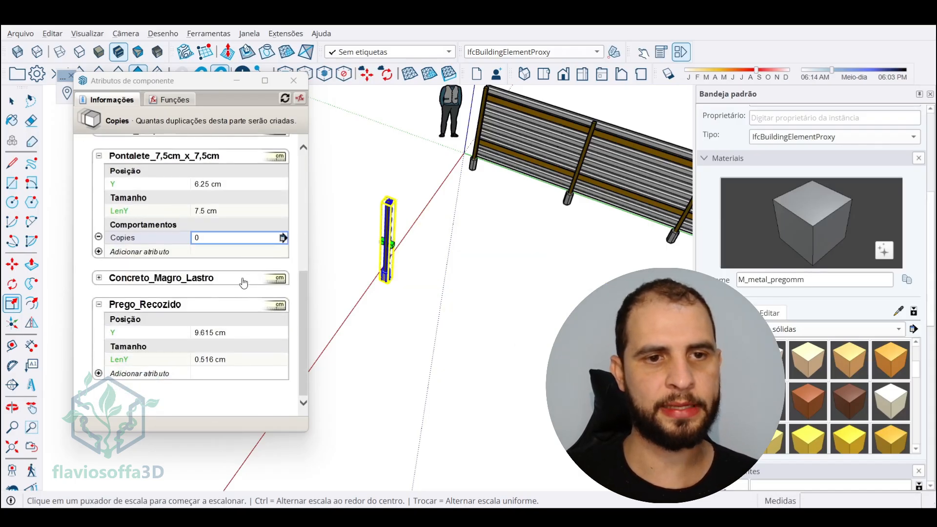
click(98, 251)
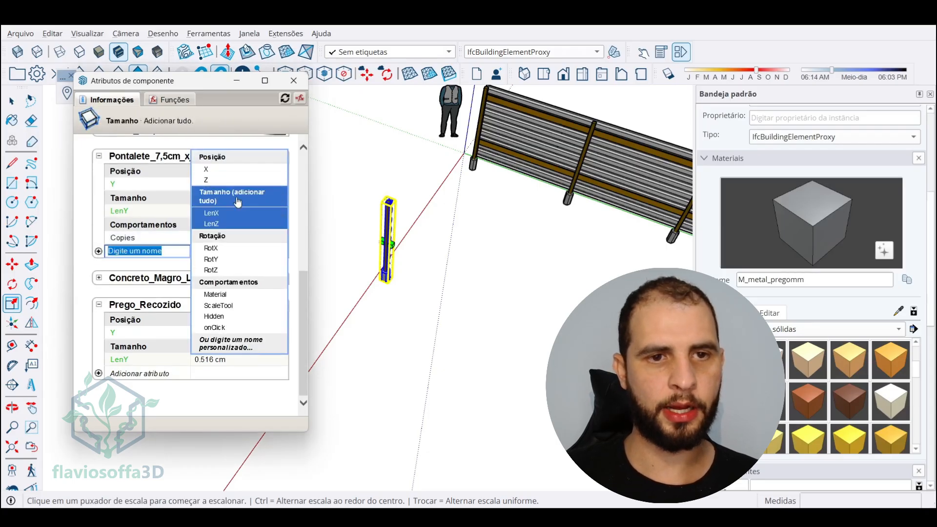
double_click(130, 252)
triple_click(130, 251)
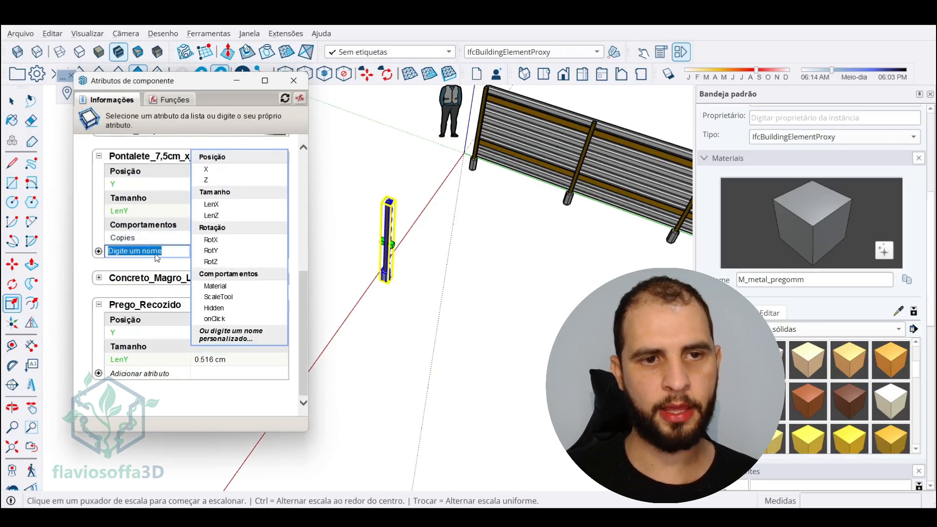
text(Espacamento)
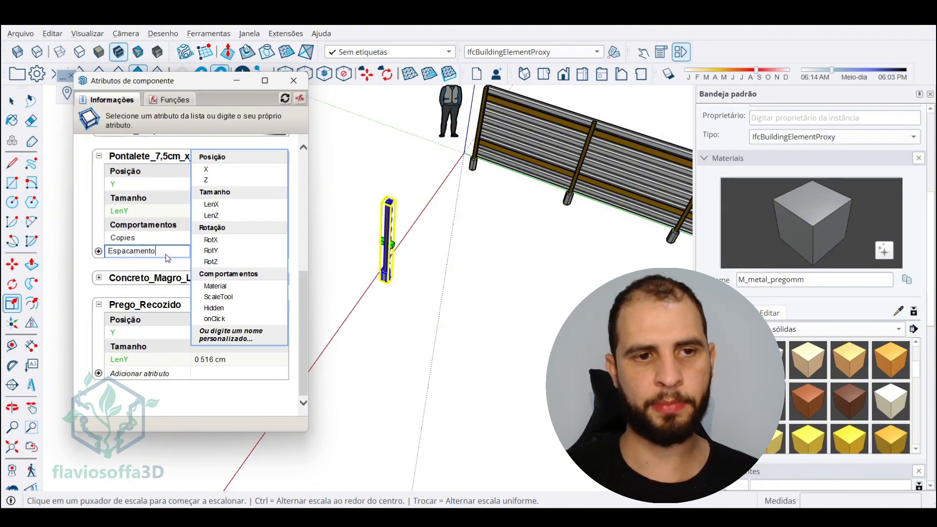
key(Return)
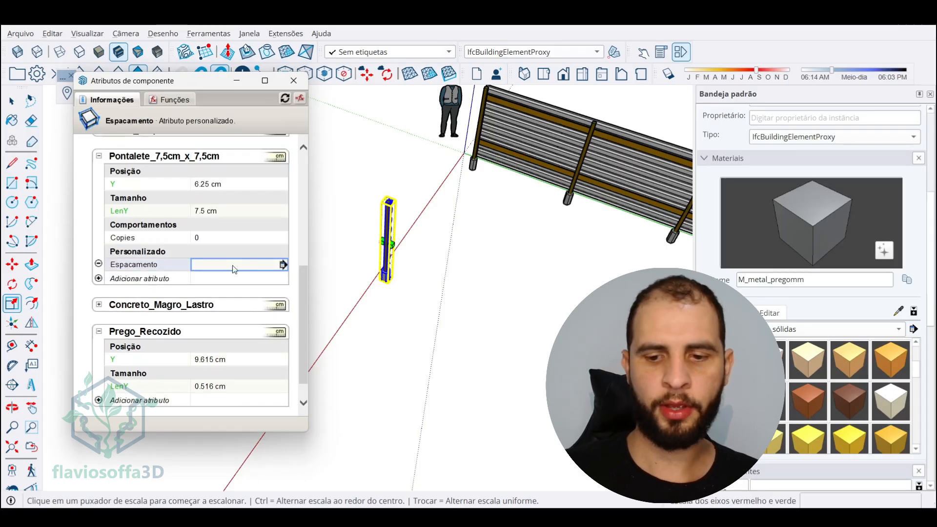
Set the post's Espacamento attribute to the formula =INT(Tapume_Telha_Melica!LenY/300)+1
text(=)
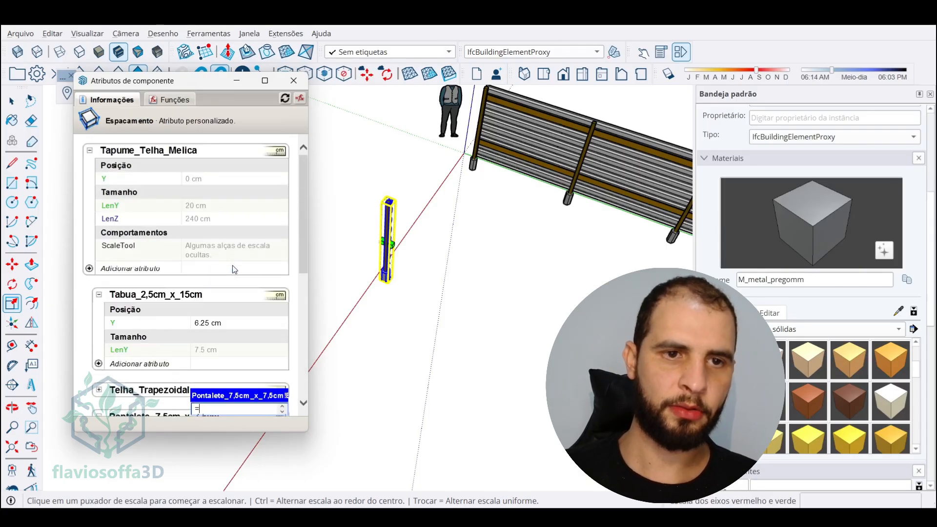
click(139, 210)
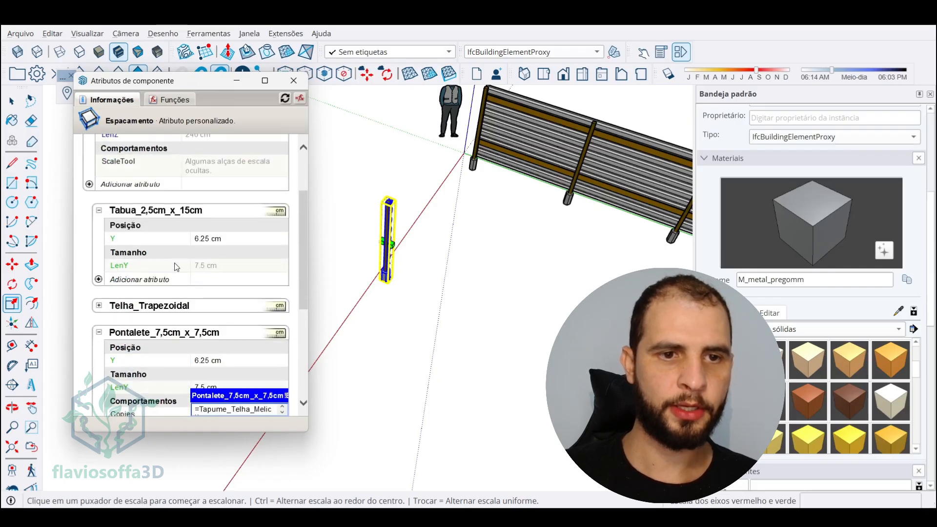
triple_click(206, 243)
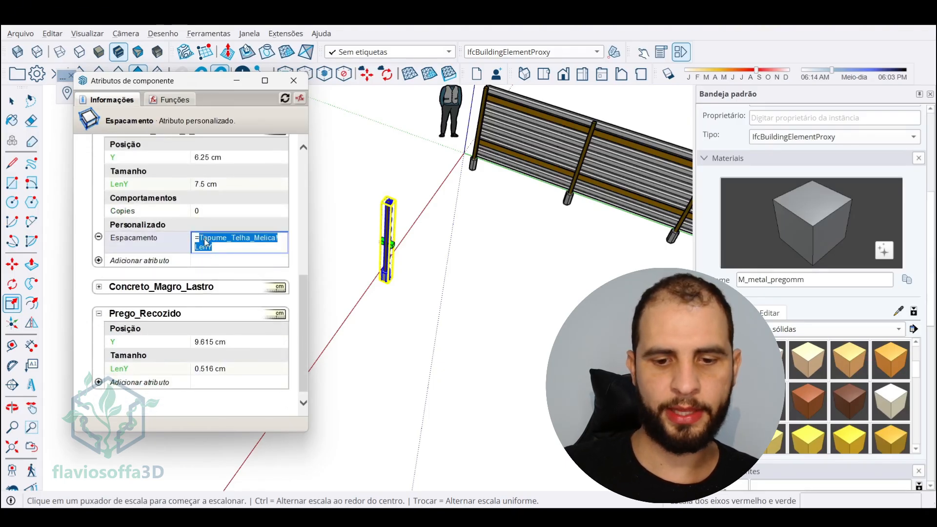
text(INT()
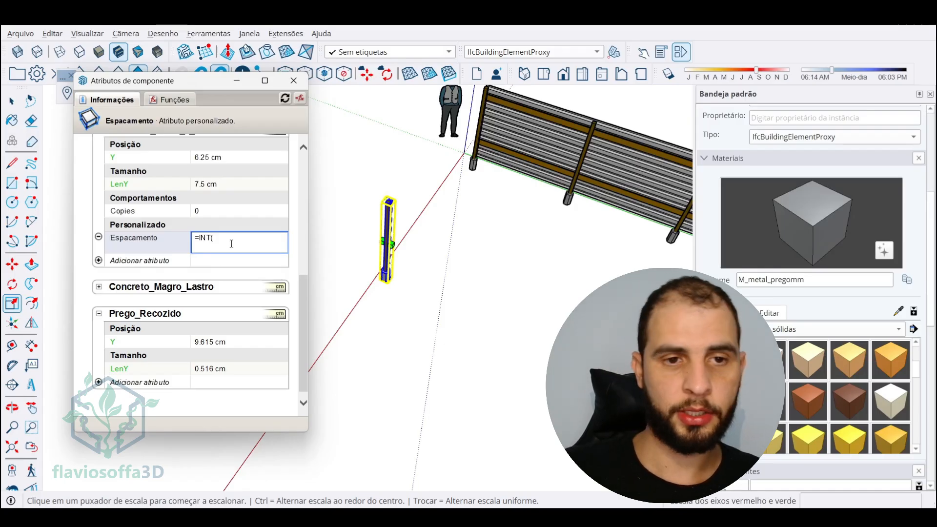
scroll(231, 245, up, 6)
click(125, 207)
scroll(215, 254, down, 5)
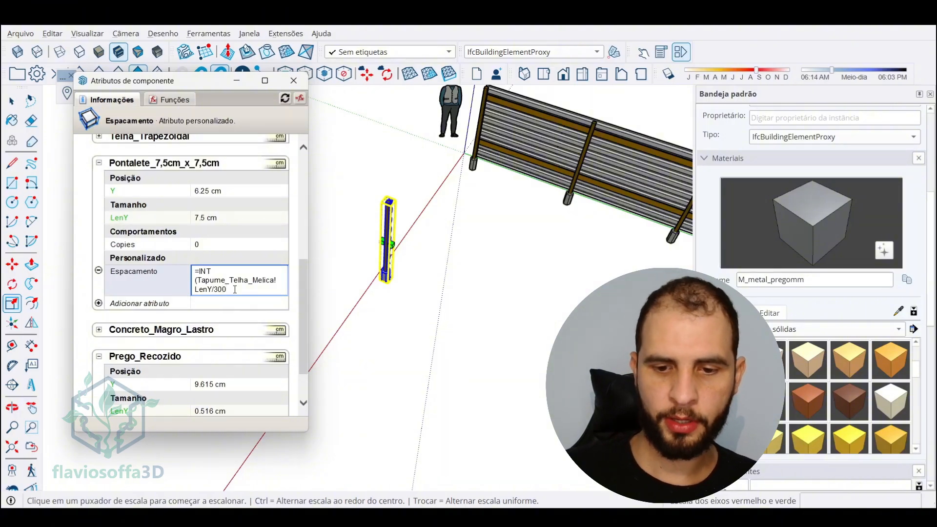
text(/300)+)
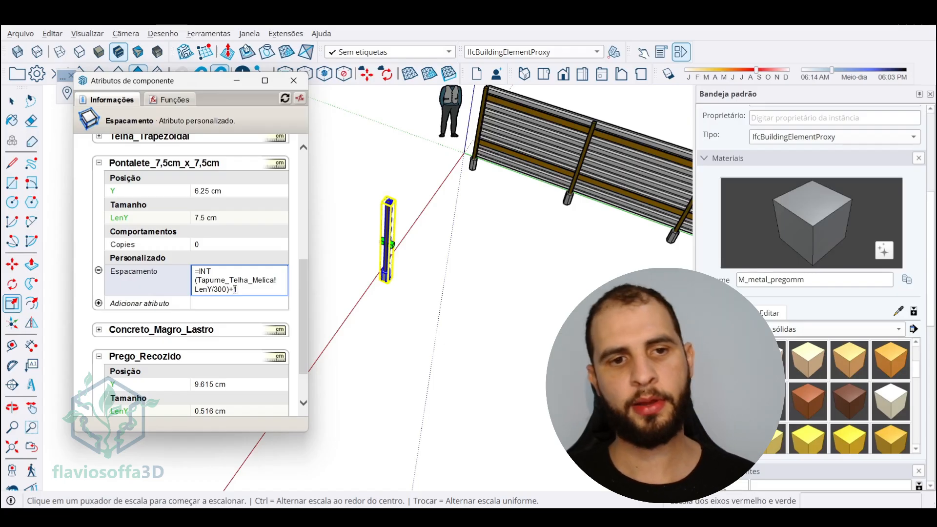
key(Return)
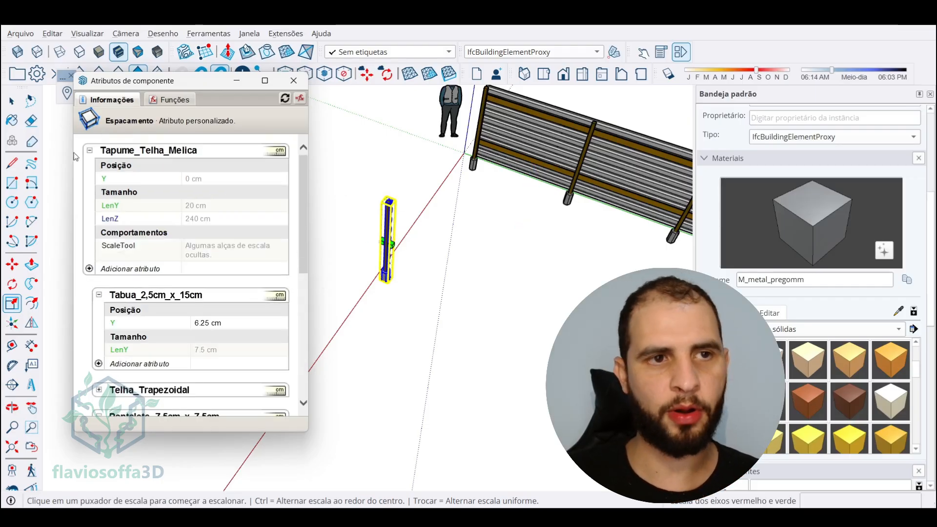
Check the post attributes of the finished reference fence and rename the new module's Espacamento attribute to Contagem
click(21, 100)
click(506, 143)
scroll(183, 274, down, 6)
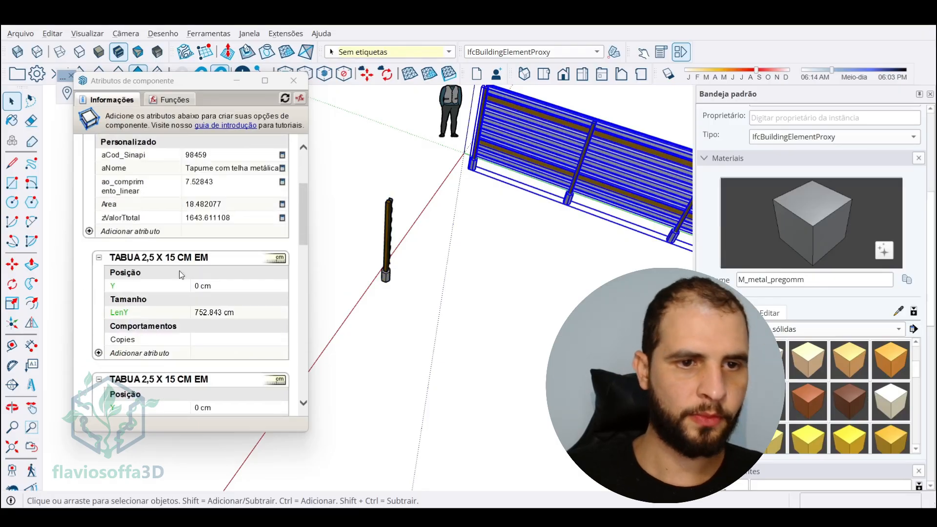
scroll(210, 264, down, 5)
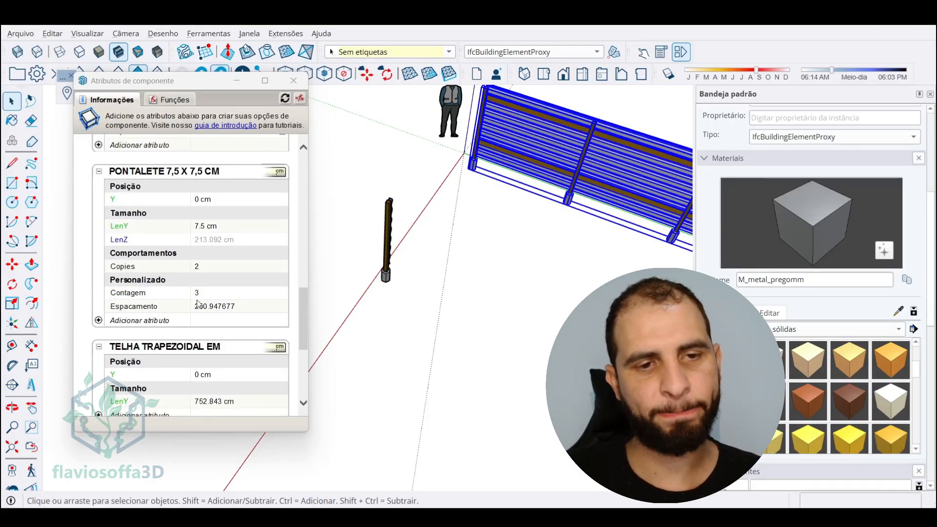
click(391, 238)
double_click(140, 239)
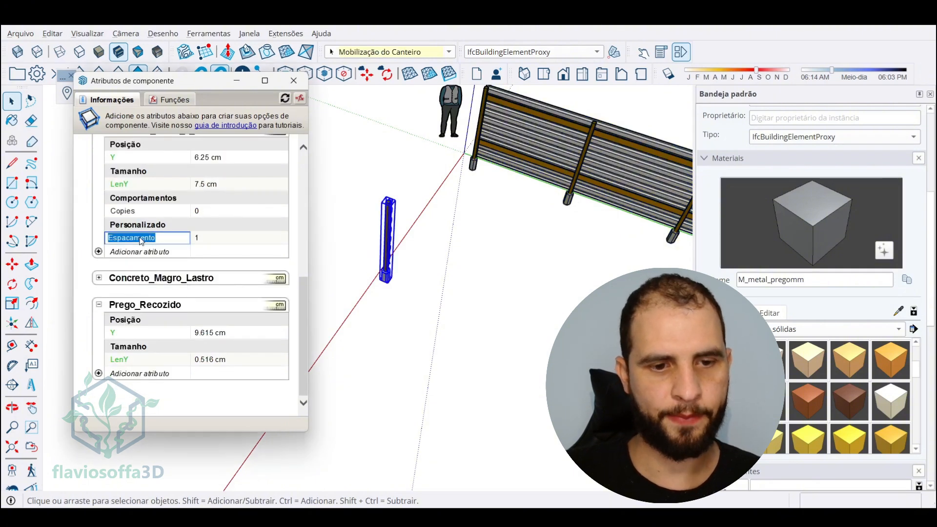
text(Contagem)
key(Tab)
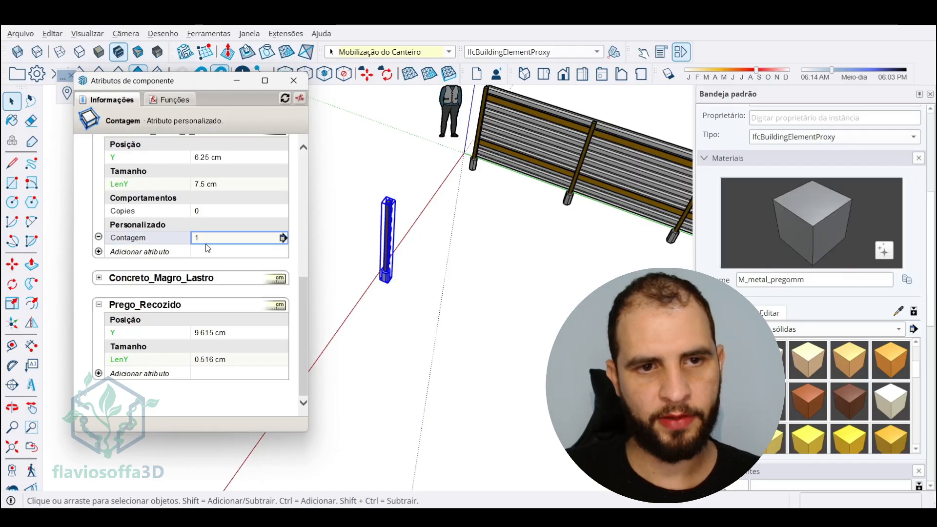
Add another custom attribute named Espacamento to Pontalete_7,5cm_x_7,5cm, below Contagem
click(99, 252)
key(Escape)
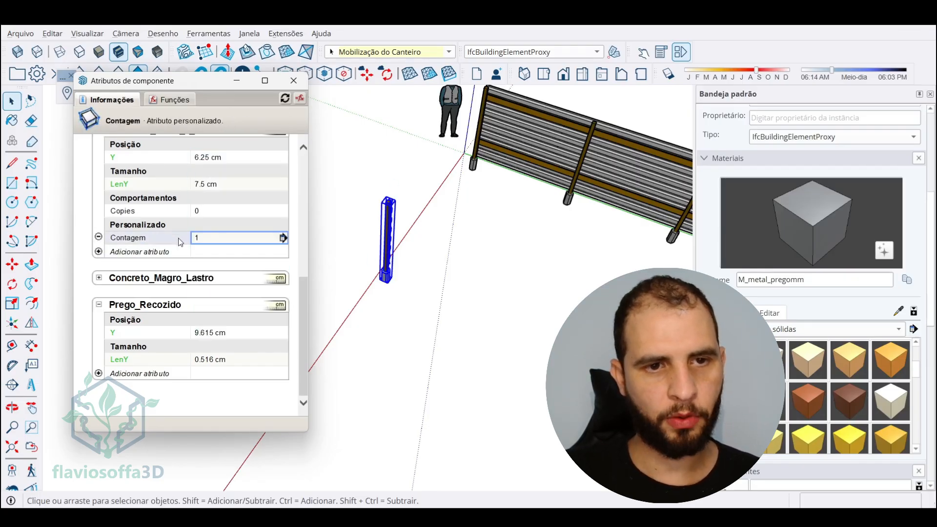
click(210, 238)
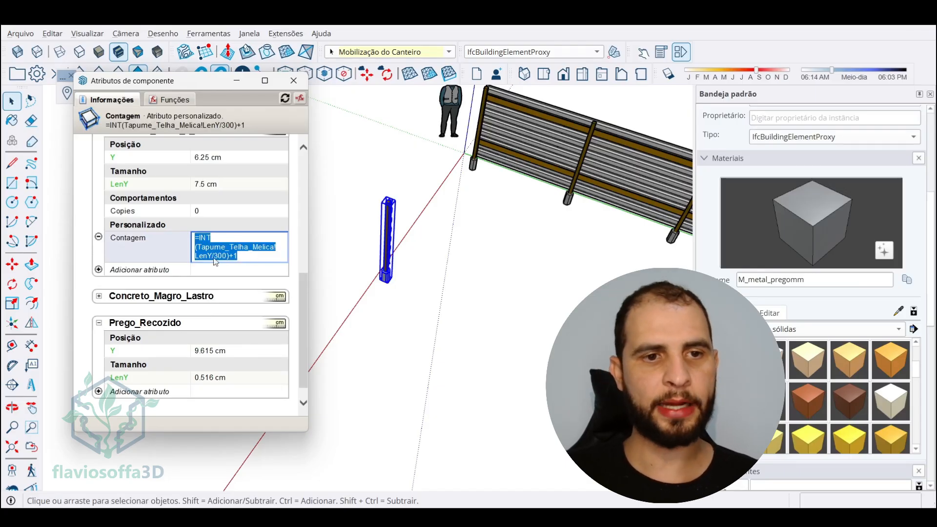
click(99, 270)
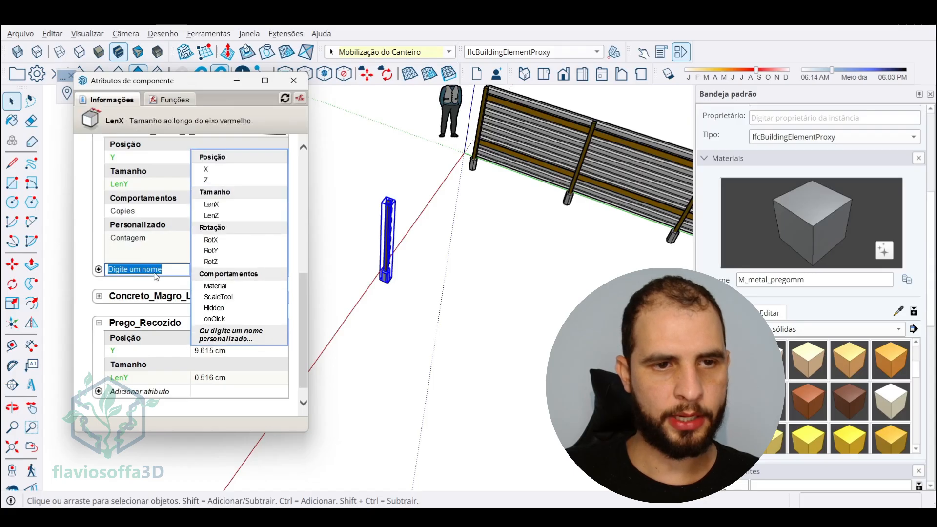
text(Espacamento)
key(Return)
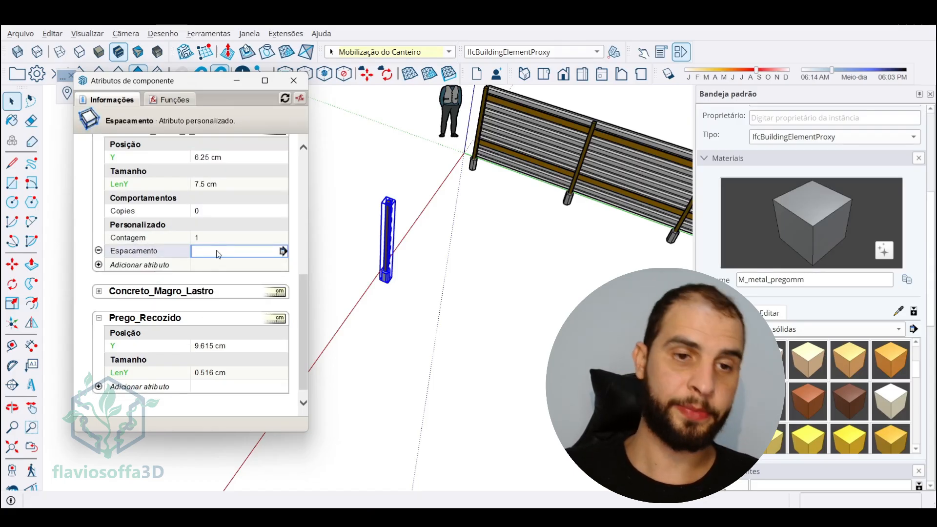
Set the post's Espacamento attribute to the formula =Tapume_Telha_Melica!LenY/Contagem
scroll(218, 253, up, 5)
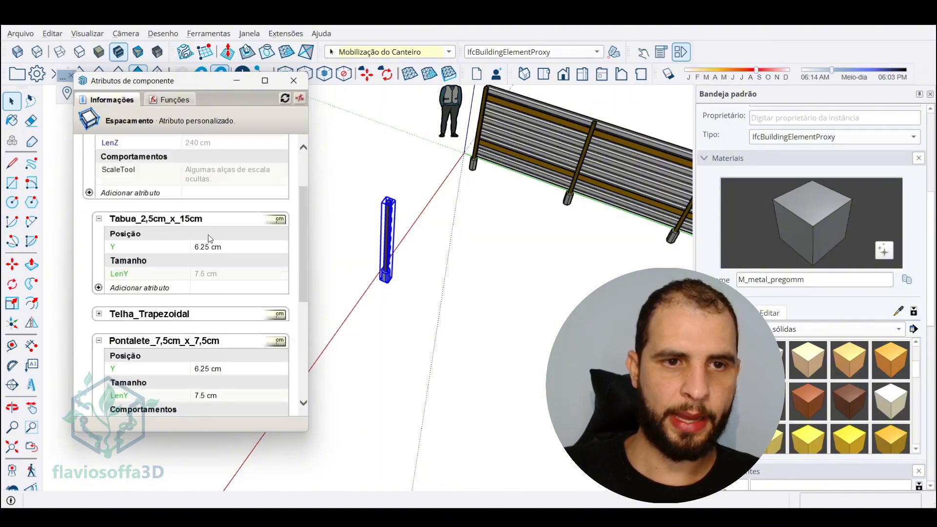
scroll(210, 238, up, 2)
scroll(229, 206, down, 5)
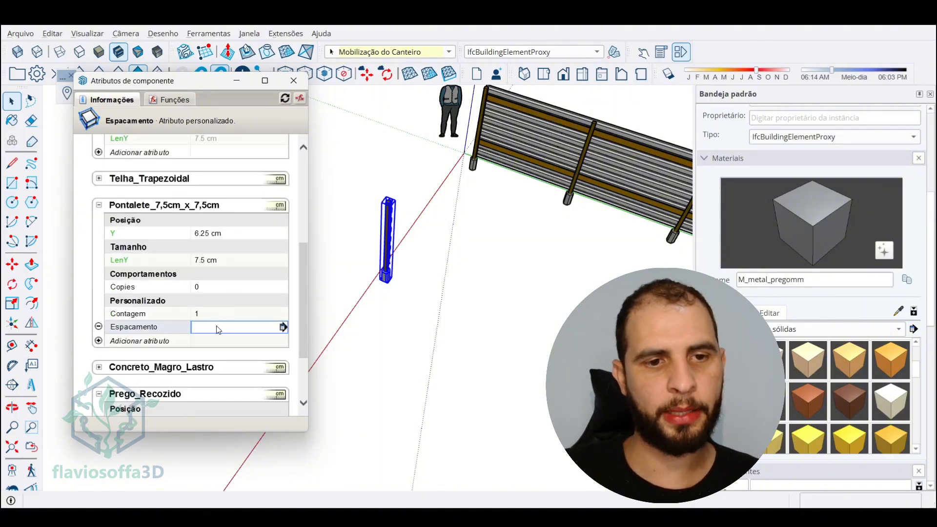
text(=)
scroll(188, 198, up, 5)
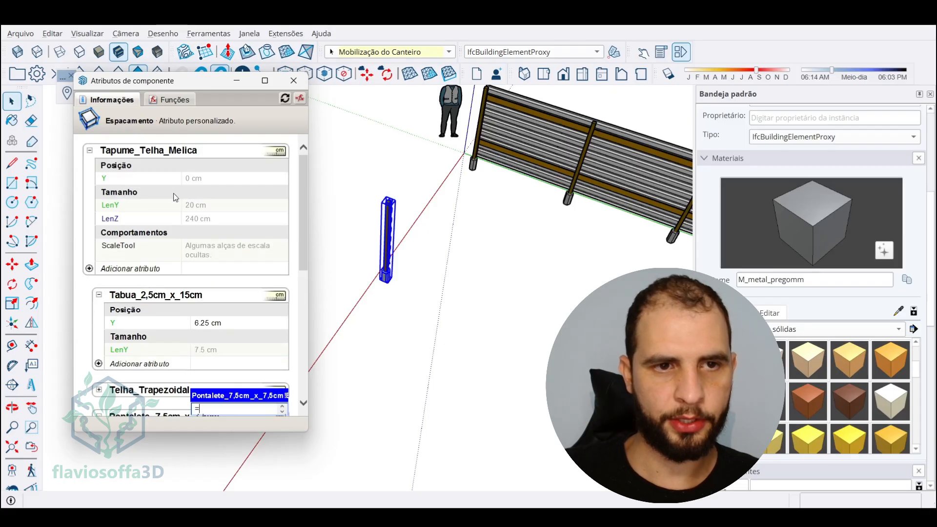
click(195, 205)
scroll(218, 335, down, 5)
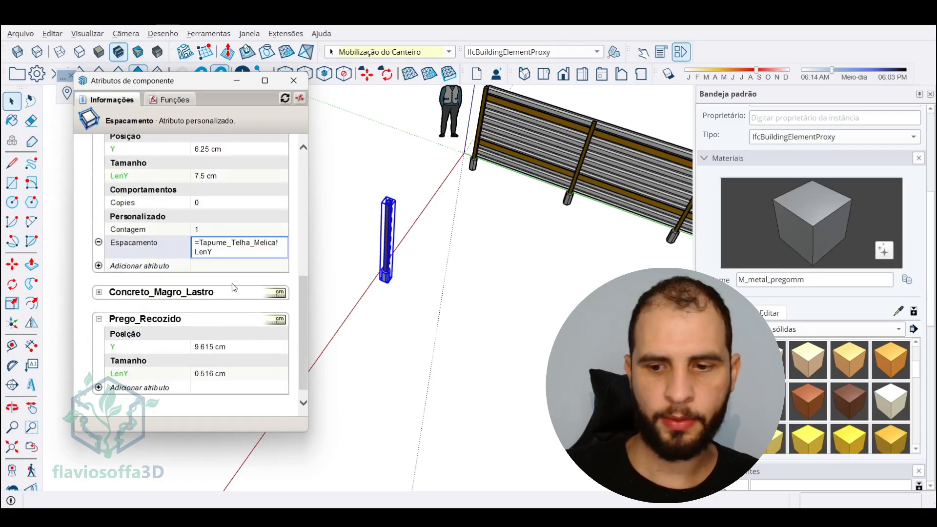
text(/)
click(220, 230)
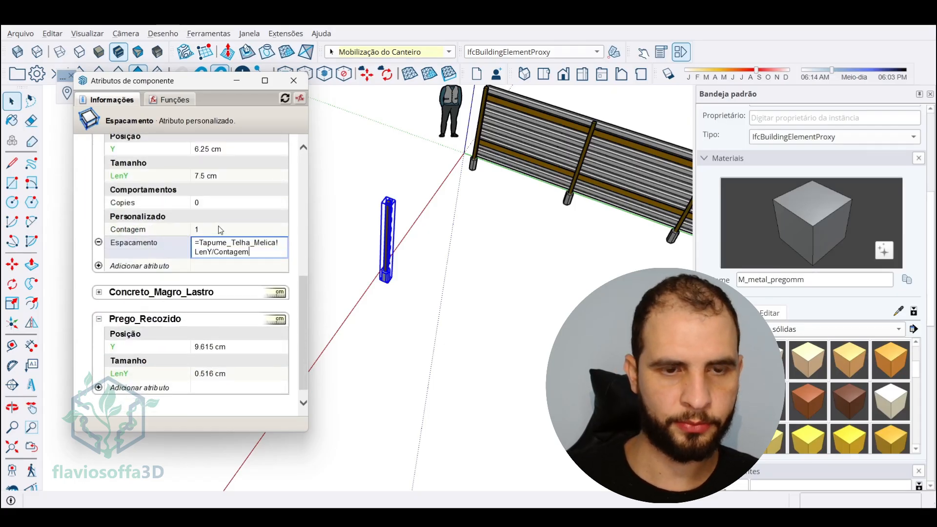
key(Return)
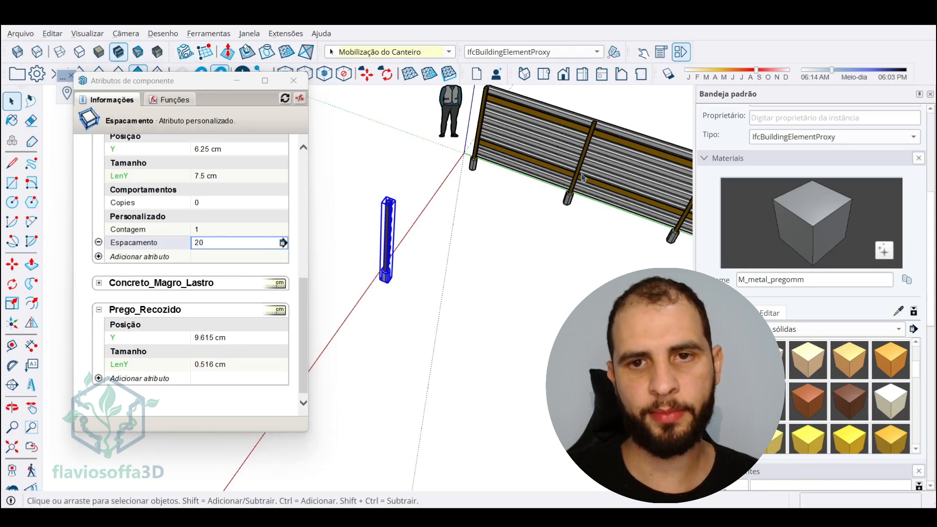
Inspect the Espacamento formula of the PONTALETE 7,5 X 7,5 CM posts in the finished reference fence
click(584, 178)
scroll(229, 259, down, 5)
scroll(230, 264, down, 1)
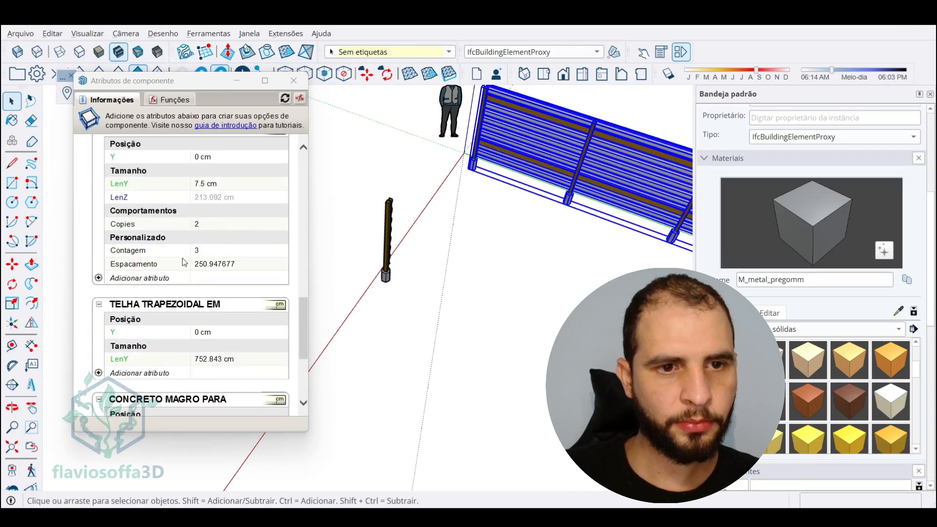
click(230, 266)
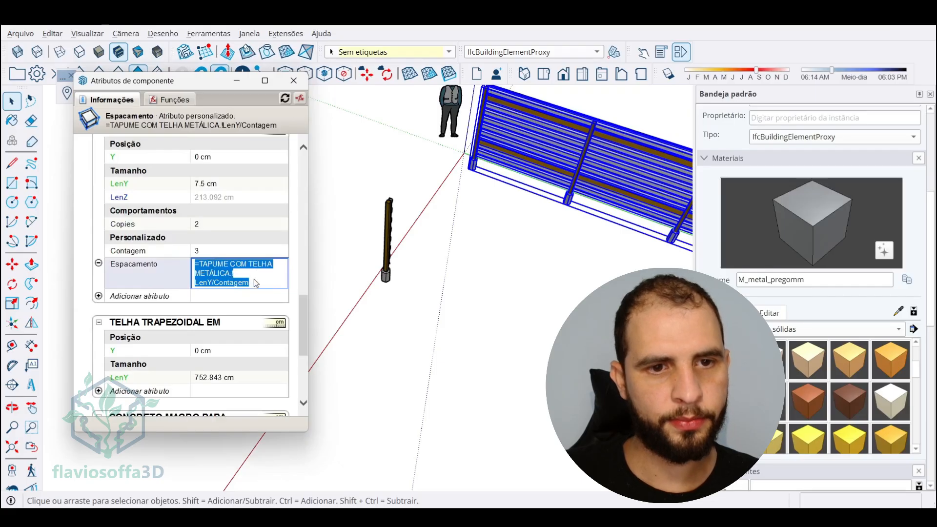
Scale the fence module along the green axis to check the post's Copies, Contagem and Espacamento values, and undo the scaling
click(388, 227)
scroll(419, 277, up, 2)
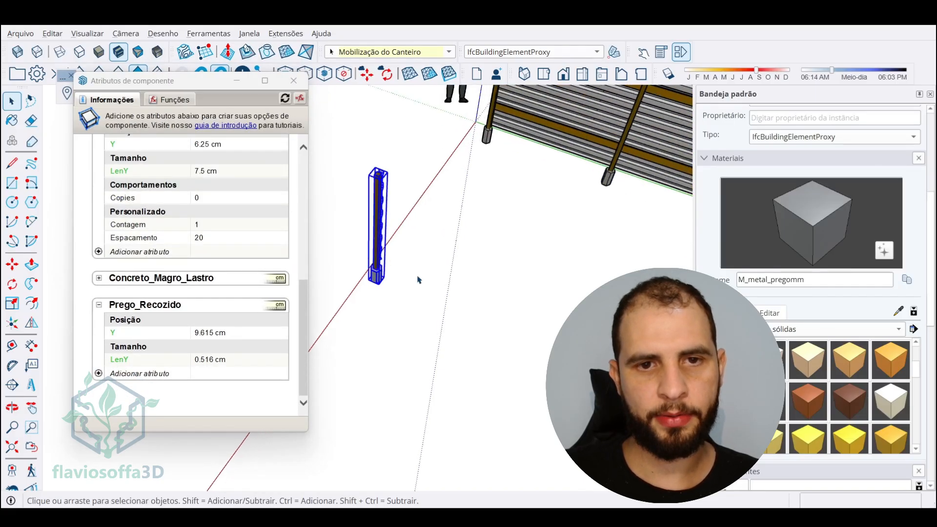
key(s)
click(380, 231)
shift+middle_drag(519, 228, 293, 234)
click(605, 390)
scroll(537, 285, down, 3)
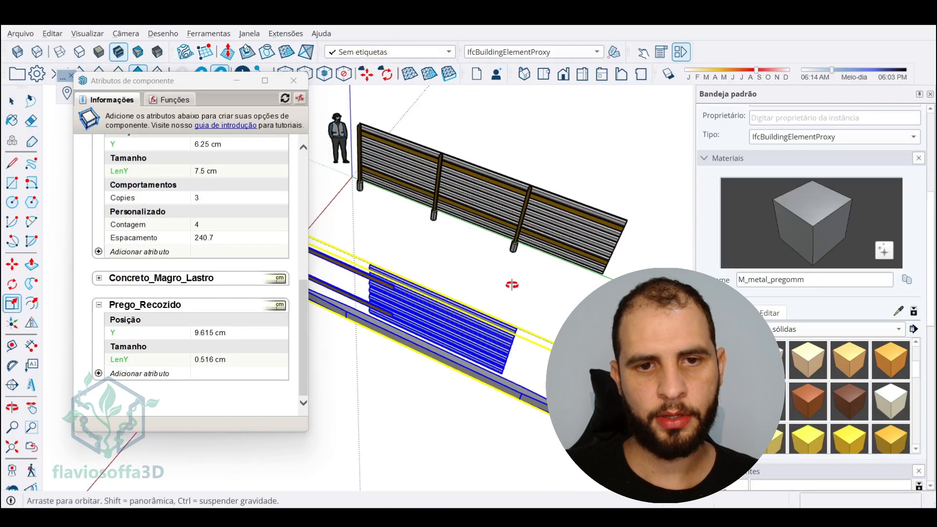
middle_drag(512, 284, 532, 271)
scroll(464, 283, up, 2)
middle_drag(464, 283, 424, 188)
scroll(470, 278, down, 3)
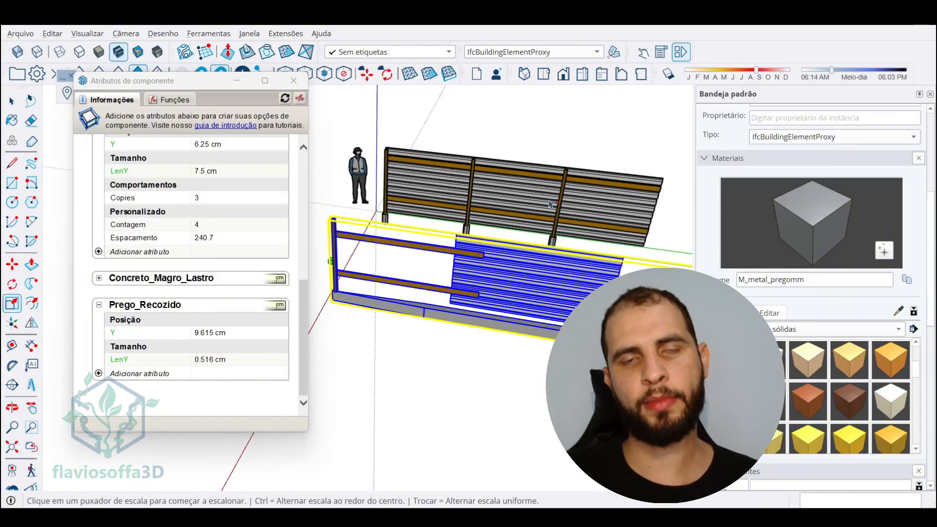
scroll(391, 317, down, 2)
middle_drag(434, 337, 481, 354)
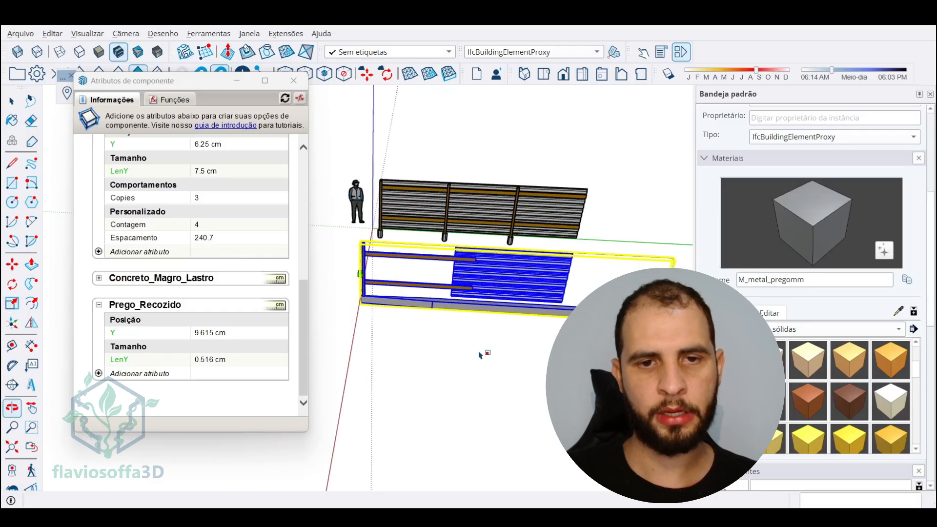
key(ctrl+z)
scroll(358, 268, up, 2)
scroll(219, 240, up, 2)
scroll(218, 243, up, 2)
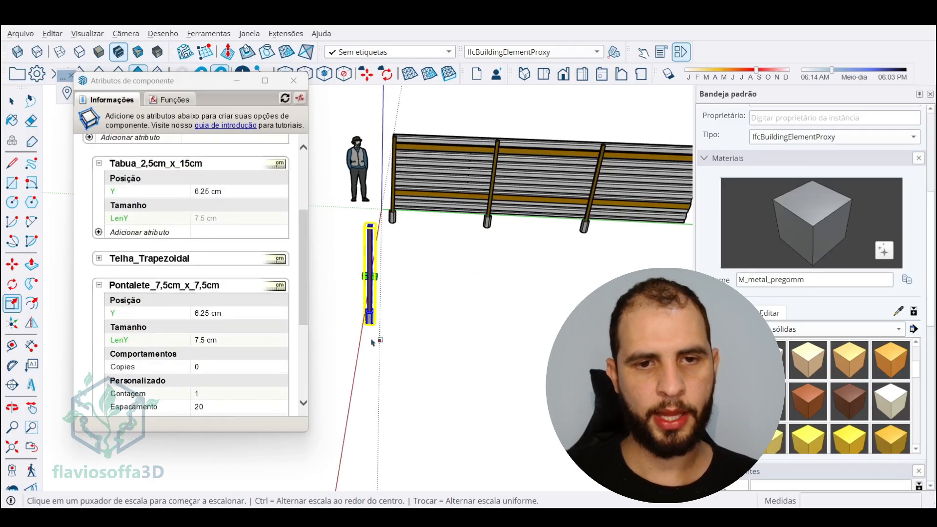
middle_drag(373, 335, 410, 308)
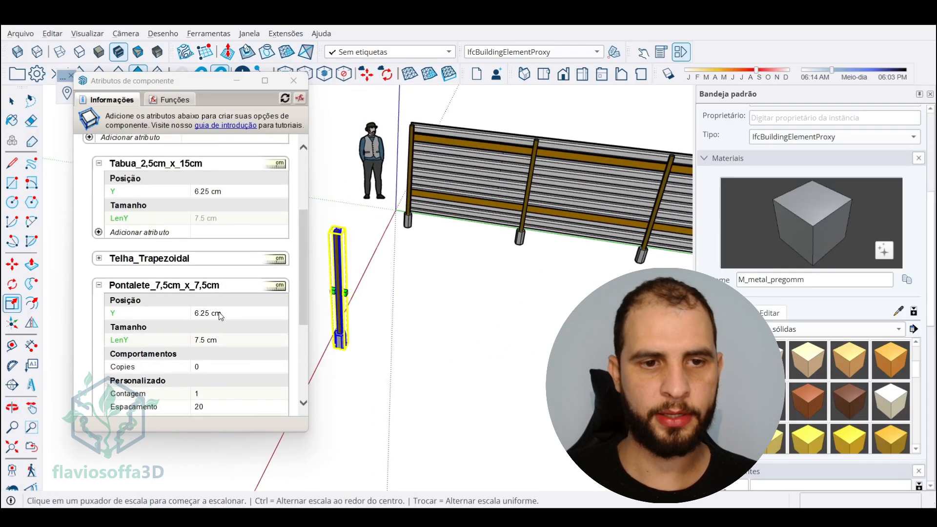
scroll(433, 295, down, 1)
scroll(383, 311, up, 2)
scroll(191, 312, down, 2)
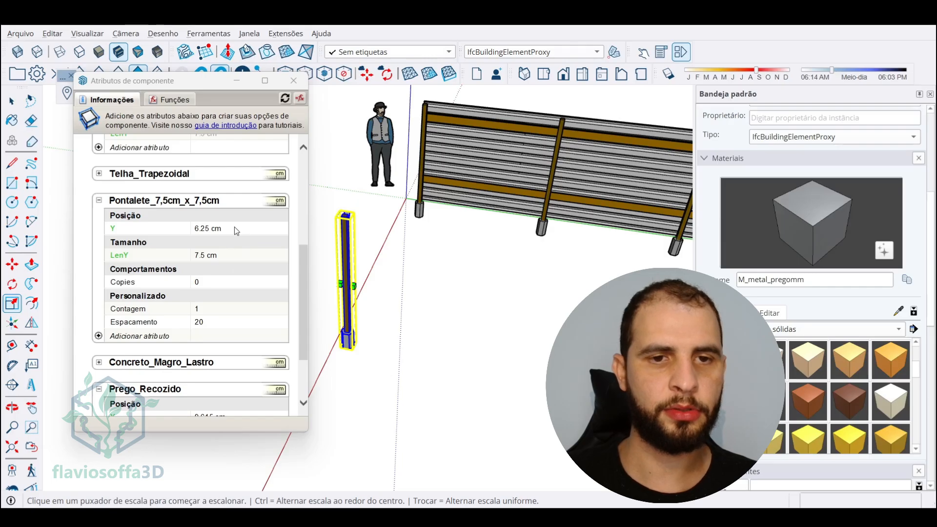
Inspect the Y position formula of the PONTALETE 7,5 X 7,5 CM posts in the finished reference fence
key(space)
click(504, 182)
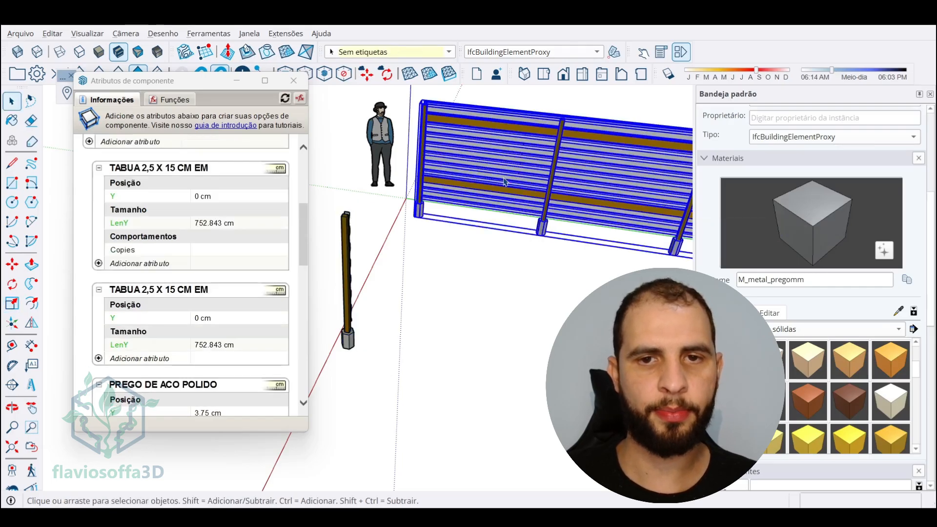
scroll(164, 213, down, 8)
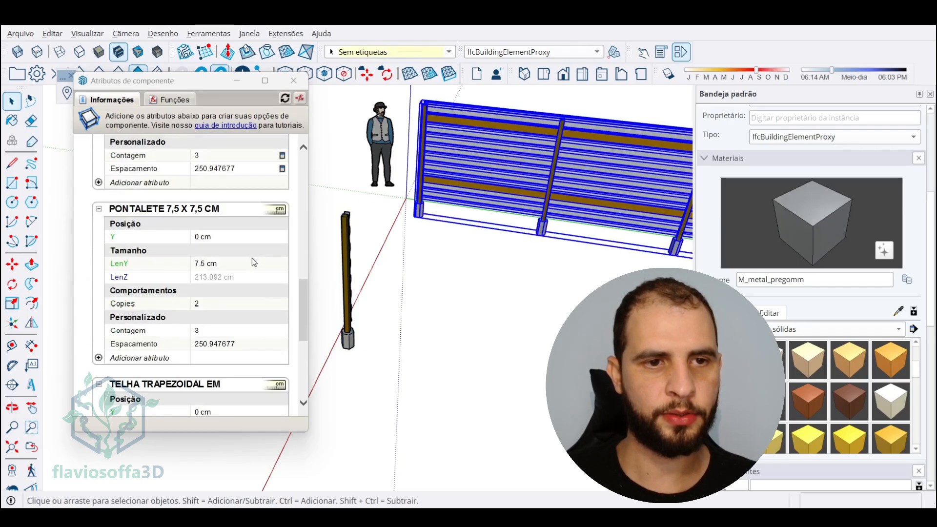
click(225, 238)
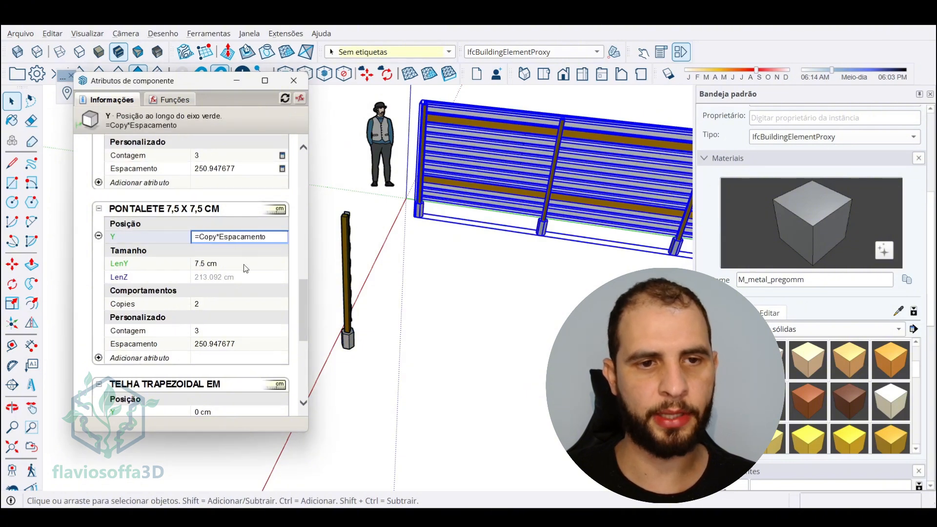
click(393, 292)
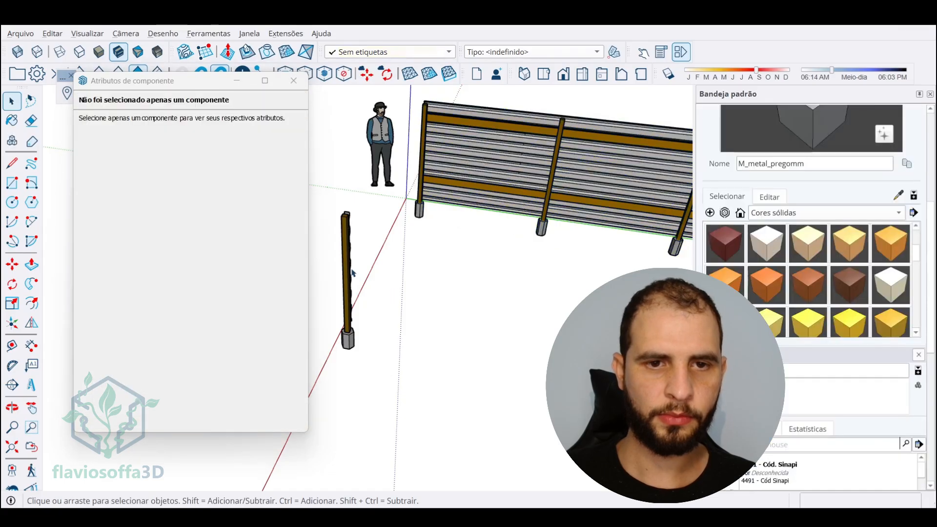
Set the Y position of Pontalete_7,5cm_x_7,5cm in the fence module to the formula =Copy*Espacamento
click(350, 273)
scroll(260, 234, down, 5)
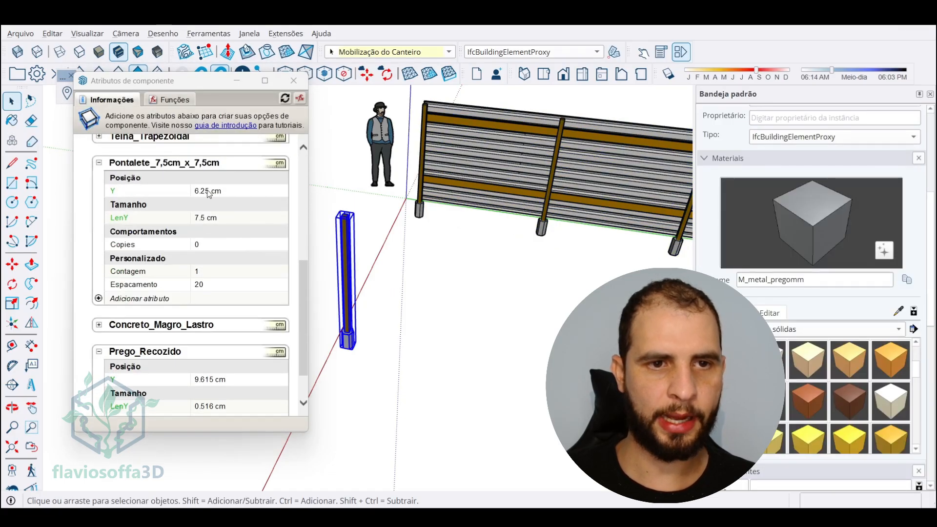
click(216, 193)
text(=cO)
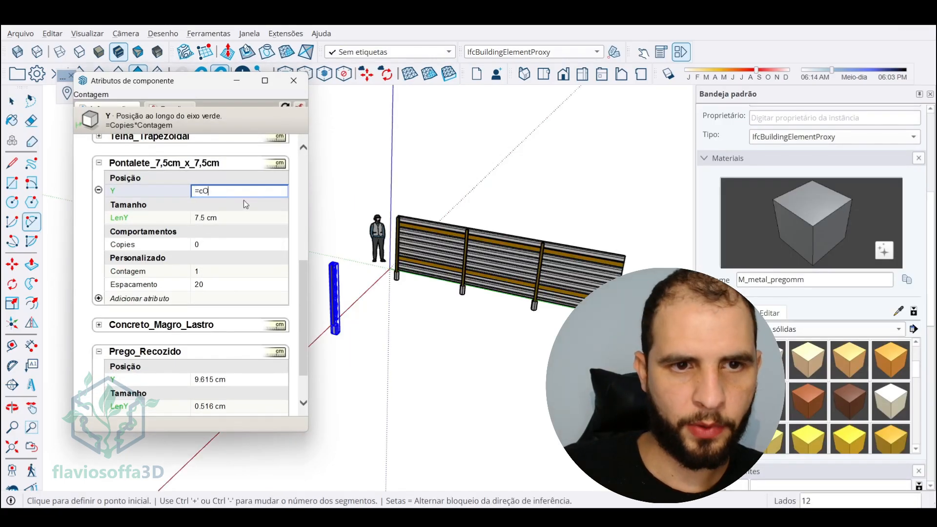
key(BackSpace)
key(BackSpace)
text(Copy)
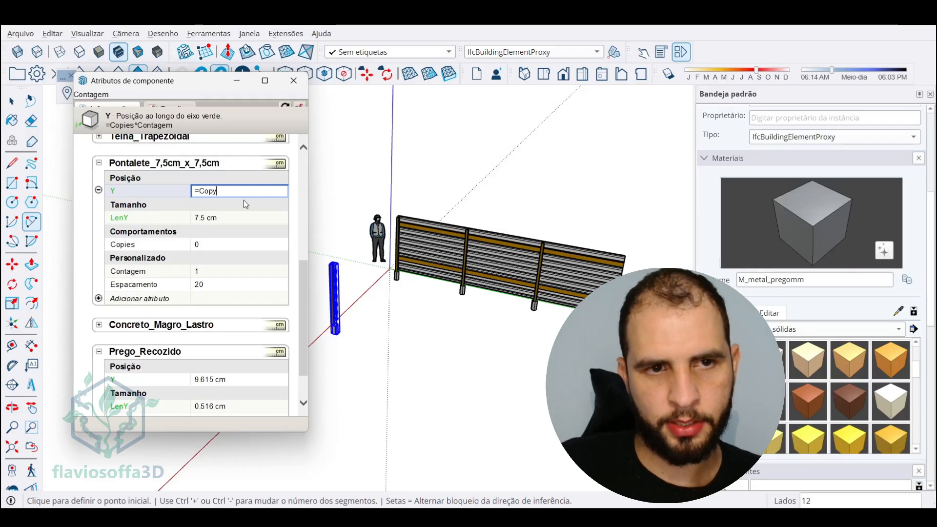
text(*)
click(152, 288)
key(Return)
Stretch the fence module along the green axis at several lengths to check the post spacing, and undo the scalings
scroll(385, 306, up, 2)
middle_drag(386, 306, 494, 324)
key(s)
scroll(441, 313, up, 2)
click(430, 299)
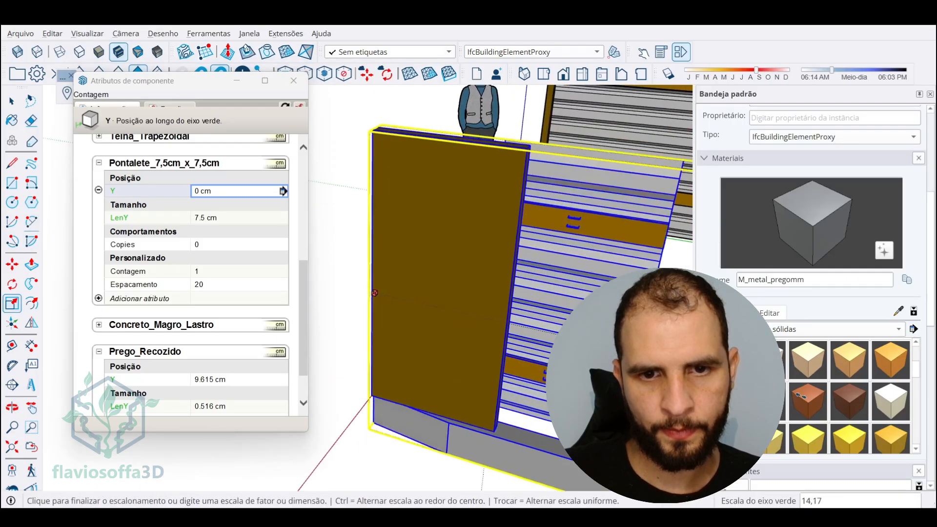
click(605, 376)
scroll(508, 293, down, 5)
scroll(468, 259, up, 3)
click(550, 292)
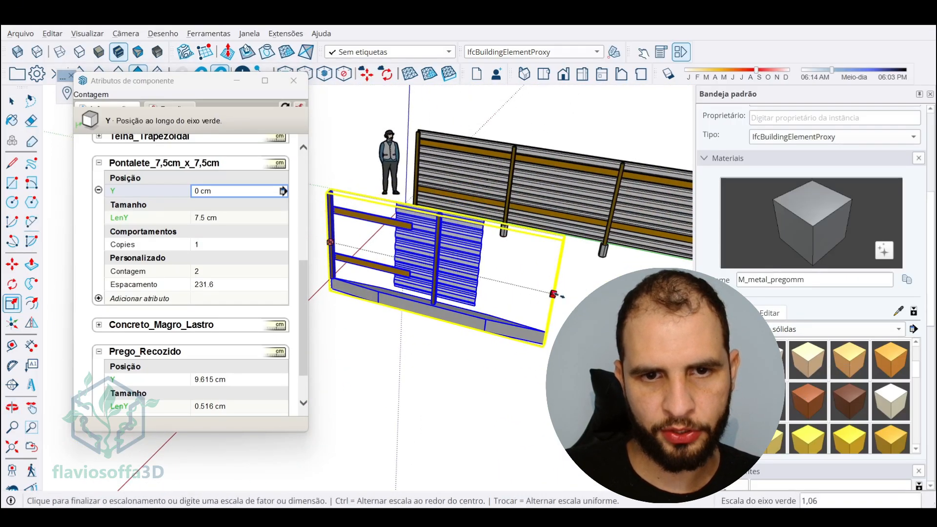
mouse_move(649, 318)
middle_down()
mouse_move(576, 323)
mouse_move(644, 325)
middle_up()
click(605, 337)
scroll(606, 337, down, 3)
scroll(391, 265, up, 4)
scroll(397, 252, down, 2)
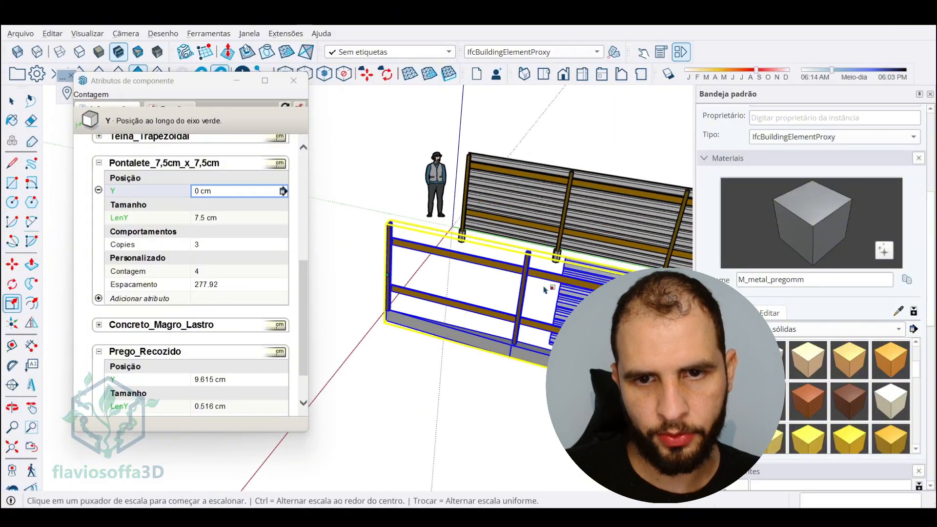
scroll(530, 283, down, 2)
middle_drag(601, 298, 526, 326)
scroll(569, 303, down, 1)
scroll(532, 317, up, 2)
scroll(488, 312, down, 3)
scroll(434, 344, up, 6)
key(ctrl+z)
key(ctrl+z)
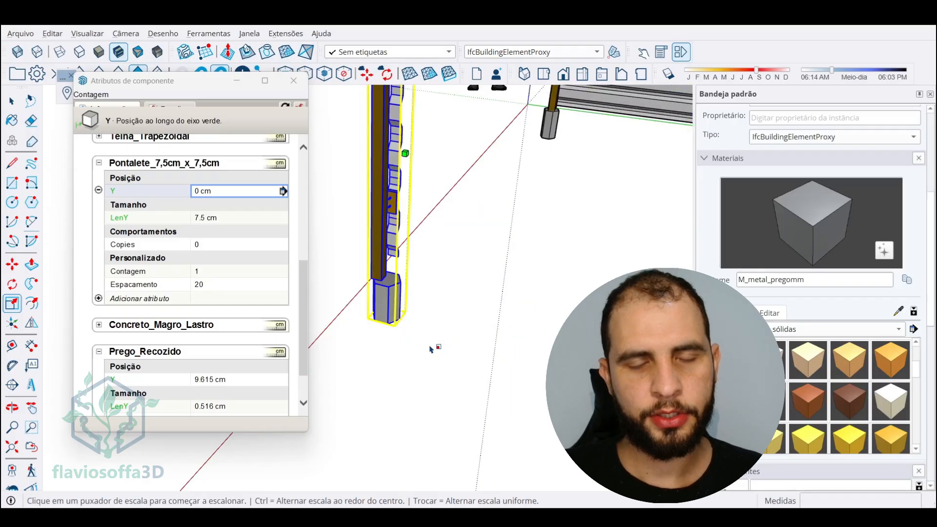
Offset the posts by changing the Y formula of Pontalete_7,5cm_x_7,5cm to =(Copy*Espacamento)+6.25
scroll(400, 258, down, 1)
middle_drag(400, 260, 384, 239)
scroll(502, 178, up, 4)
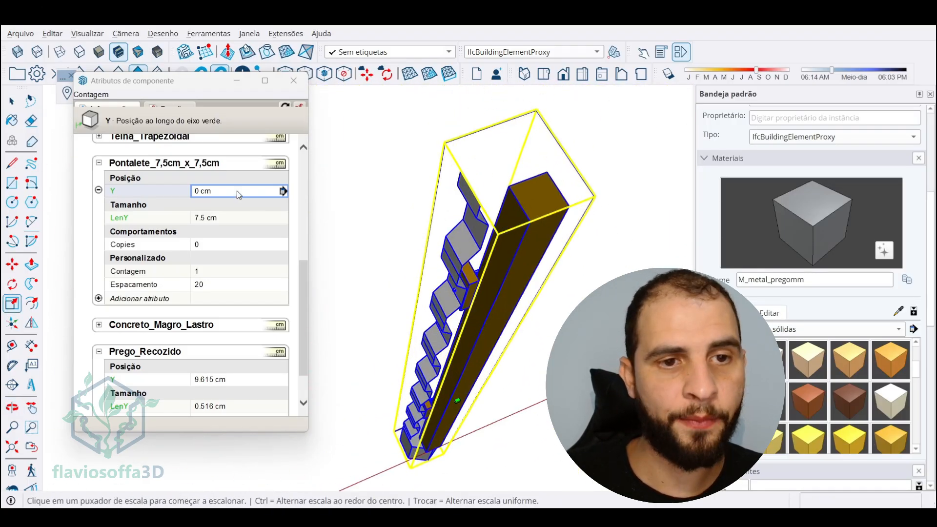
text(=Copy*Espacamento)
key(Return)
middle_drag(528, 389, 369, 284)
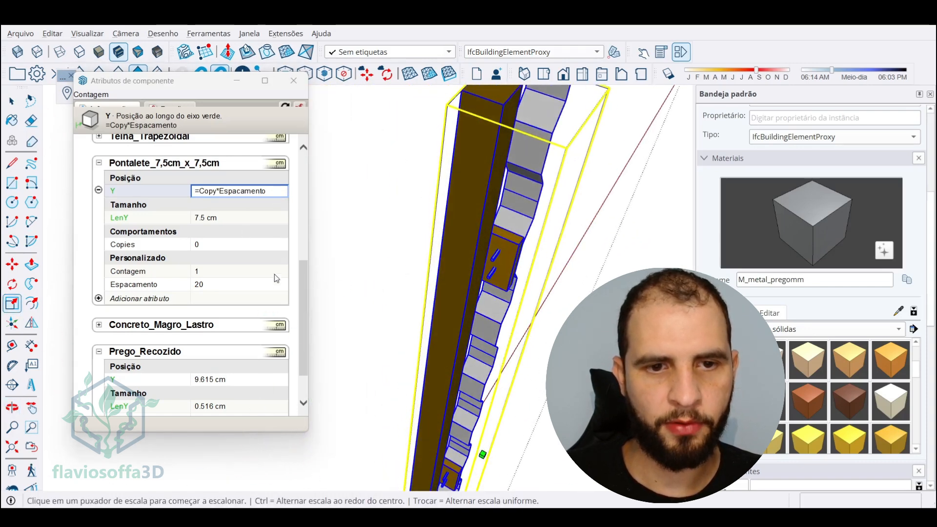
scroll(214, 338, down, 1)
scroll(237, 290, up, 3)
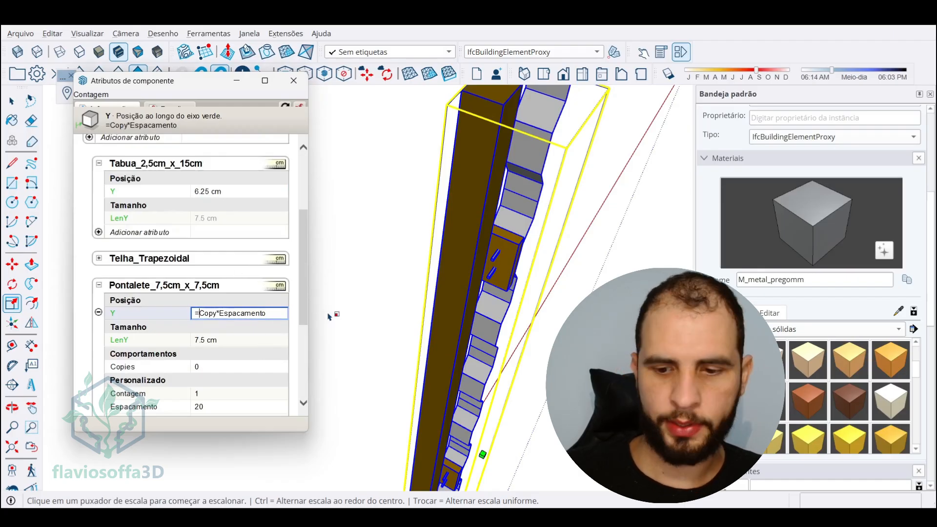
text(()
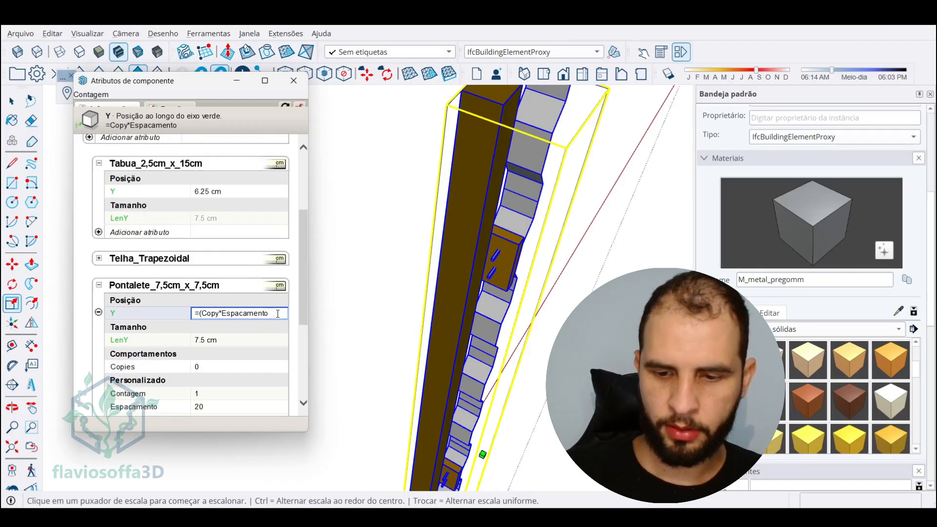
text()+6.25)
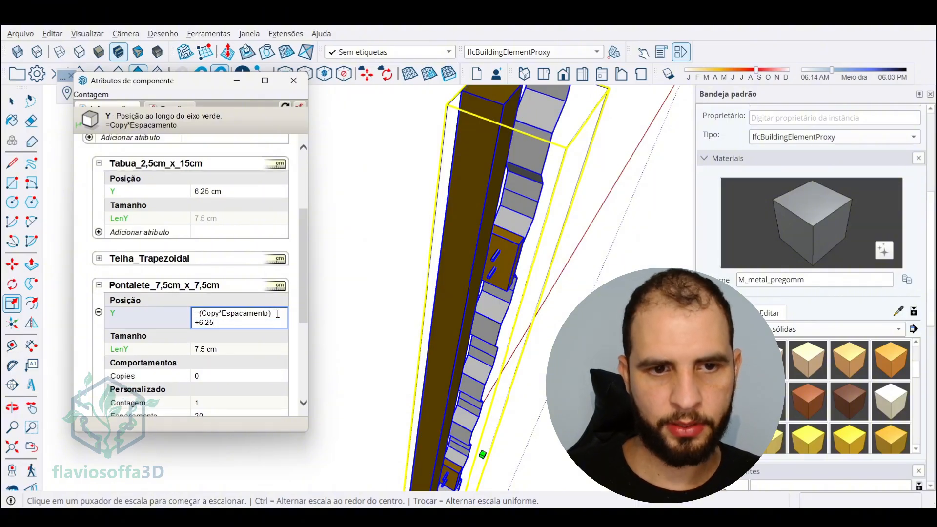
key(Return)
Stretch the fence module along the green axis to check the offset first post against the reference fence, and undo the scaling
scroll(418, 283, down, 5)
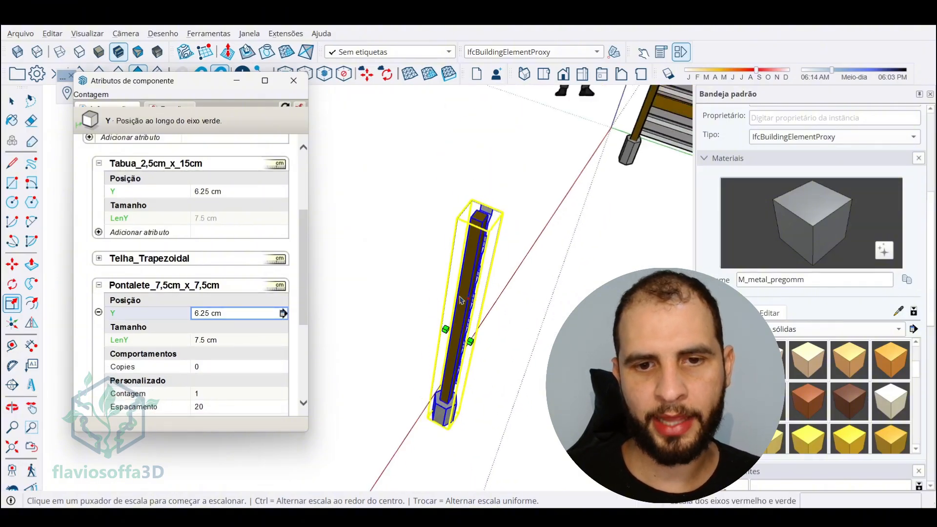
scroll(419, 282, down, 5)
click(404, 274)
shift+middle_drag(676, 293, 483, 291)
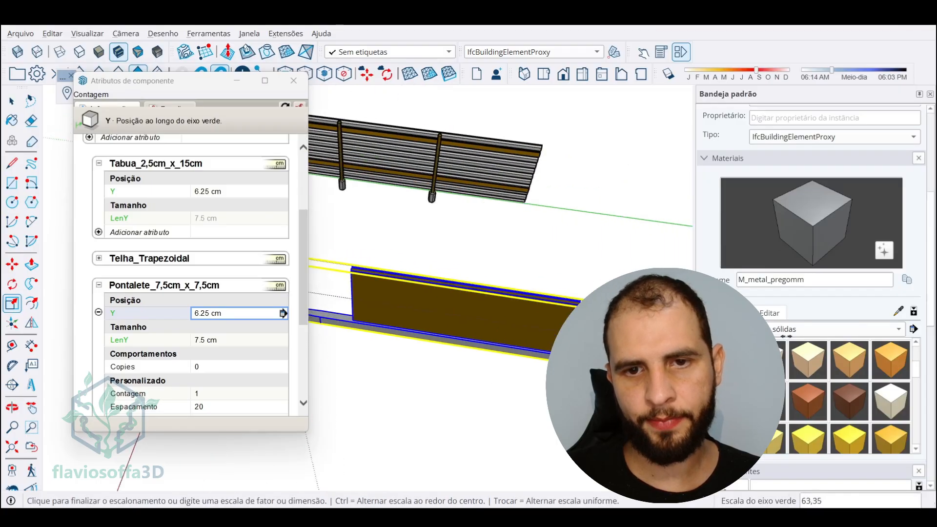
scroll(483, 290, down, 3)
click(538, 311)
scroll(547, 264, up, 4)
middle_drag(538, 311, 726, 245)
scroll(517, 301, up, 8)
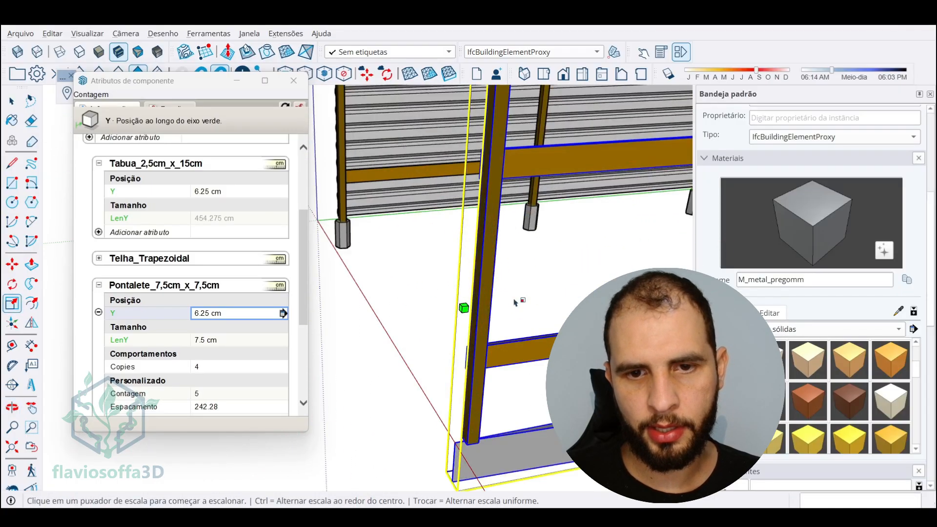
middle_drag(517, 301, 521, 320)
scroll(521, 320, down, 5)
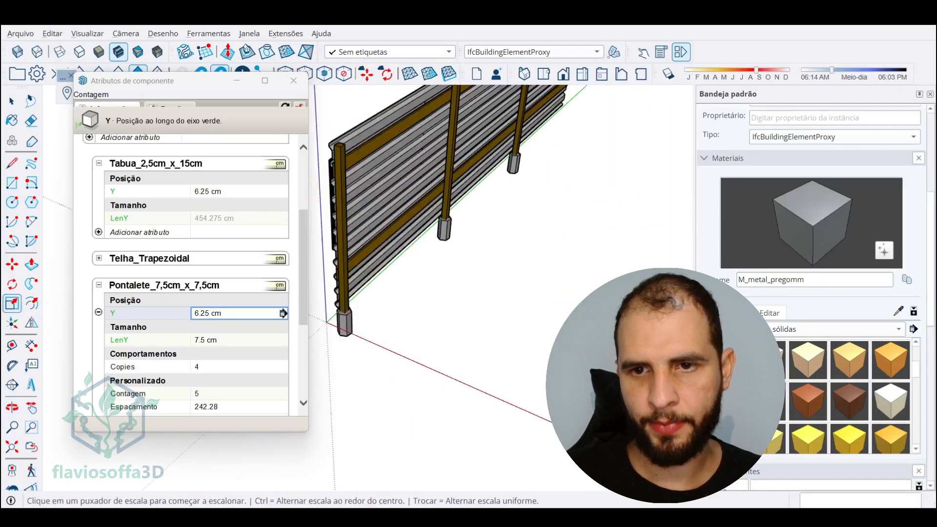
middle_drag(430, 312, 573, 313)
scroll(537, 283, up, 6)
scroll(537, 288, down, 2)
scroll(553, 149, up, 5)
middle_drag(521, 293, 391, 318)
scroll(495, 249, down, 5)
scroll(493, 243, up, 5)
scroll(497, 241, down, 5)
key(ctrl+z)
Add a Copies attribute to Prego_Recozido with a formula that divides Tapume_Telha_Melica!LenY
scroll(247, 329, down, 3)
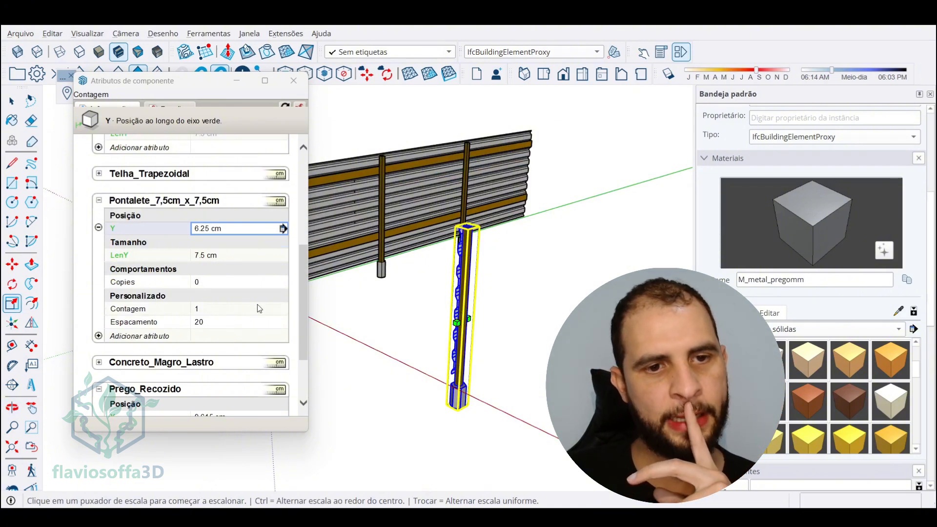
scroll(220, 327, up, 3)
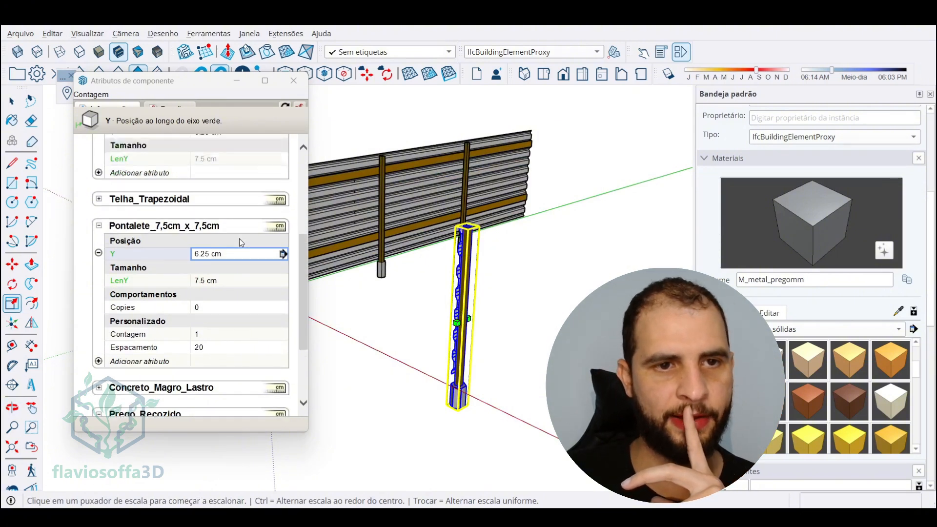
scroll(218, 297, down, 6)
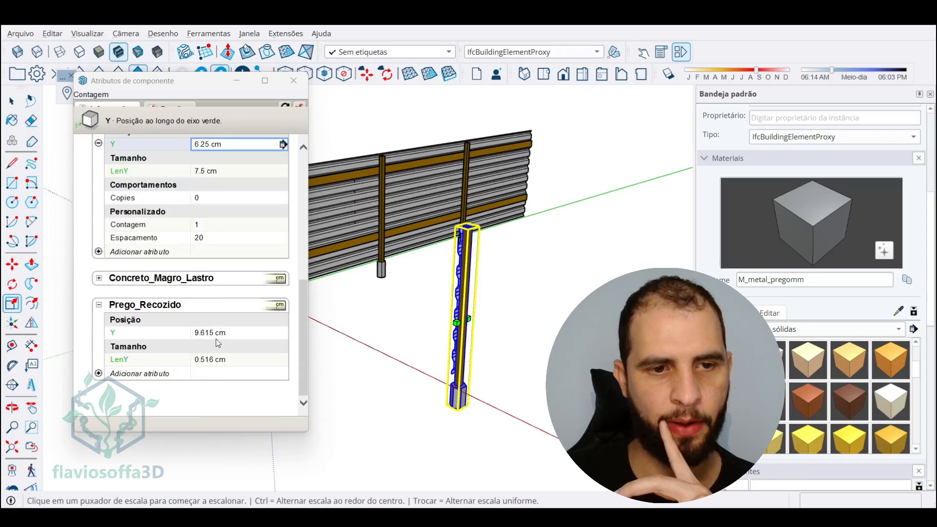
click(98, 374)
click(212, 360)
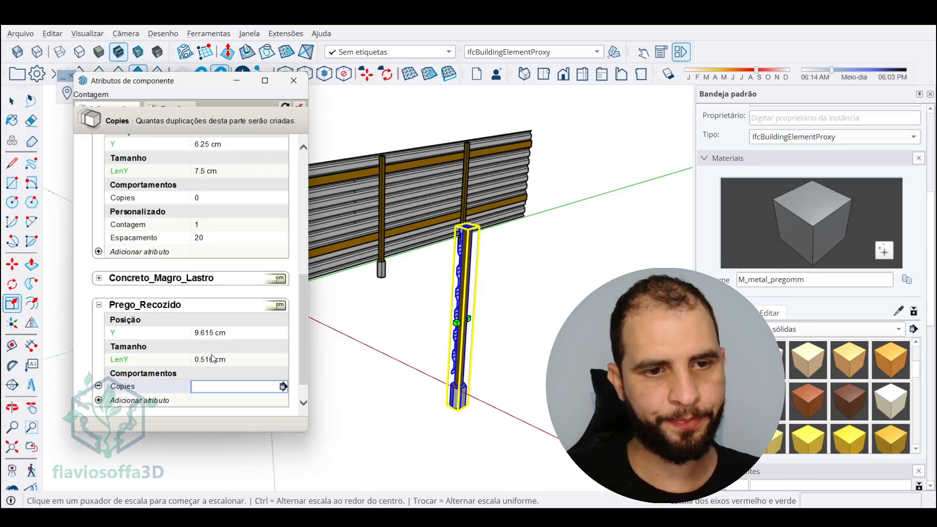
text(=)
scroll(127, 199, up, 6)
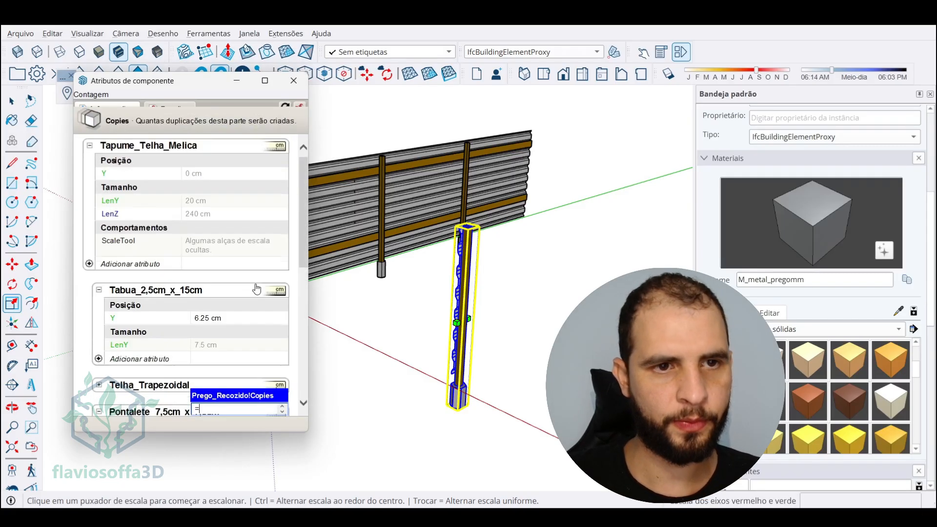
click(115, 207)
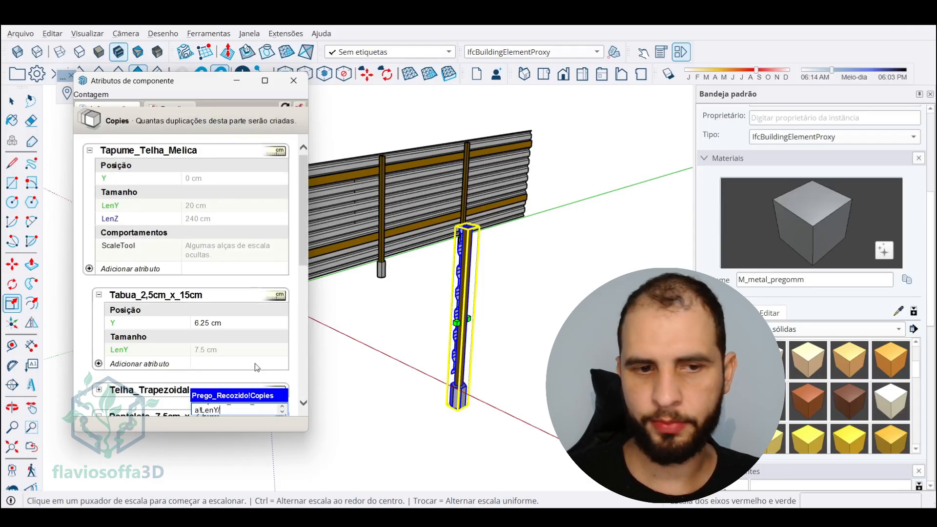
key(Return)
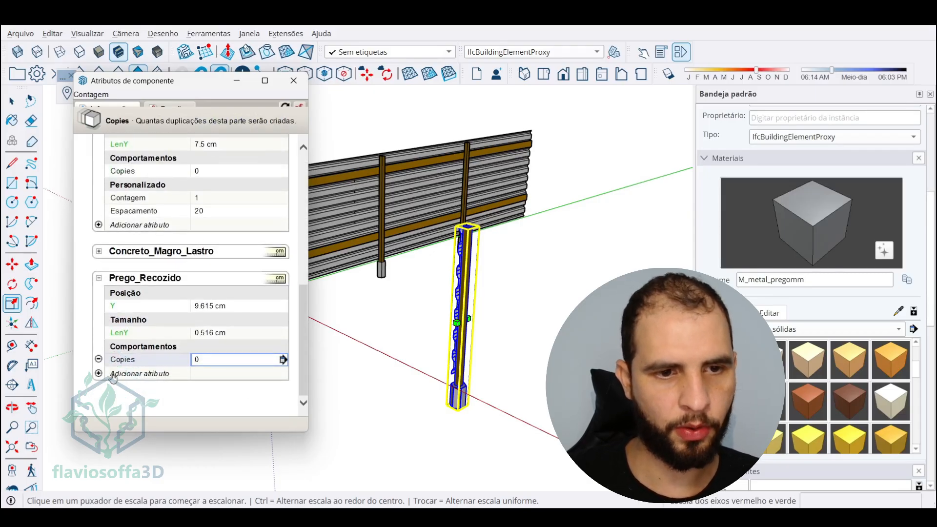
Add a custom attribute named Contagem to Prego_Recozido, below Copies
click(113, 374)
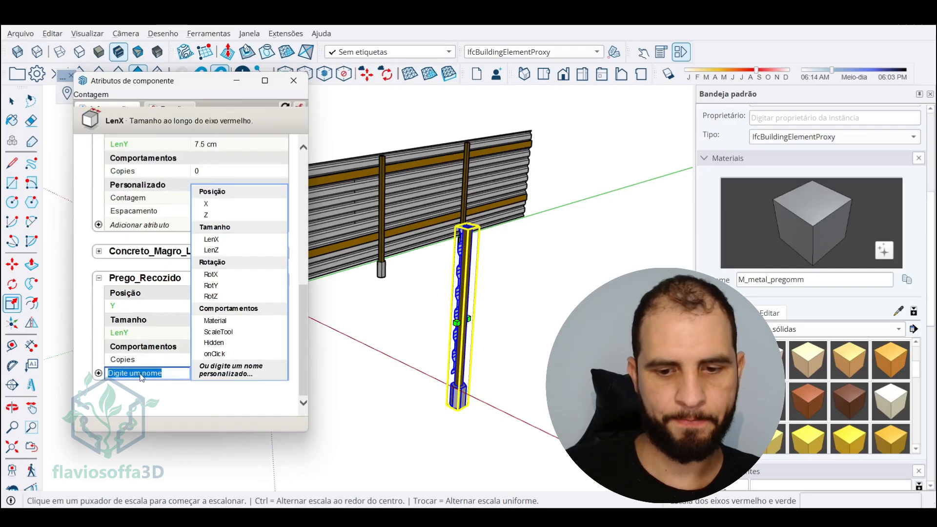
text(Contagem)
key(Return)
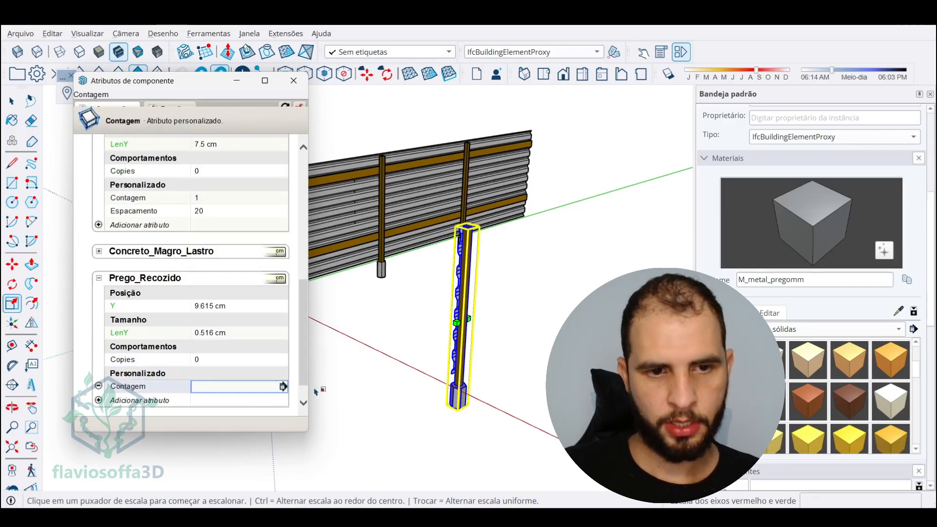
Enter a Contagem formula for Prego_Recozido that takes the INT of Tapume_Telha_Melica!LenY divided by 300
click(202, 386)
text(=)
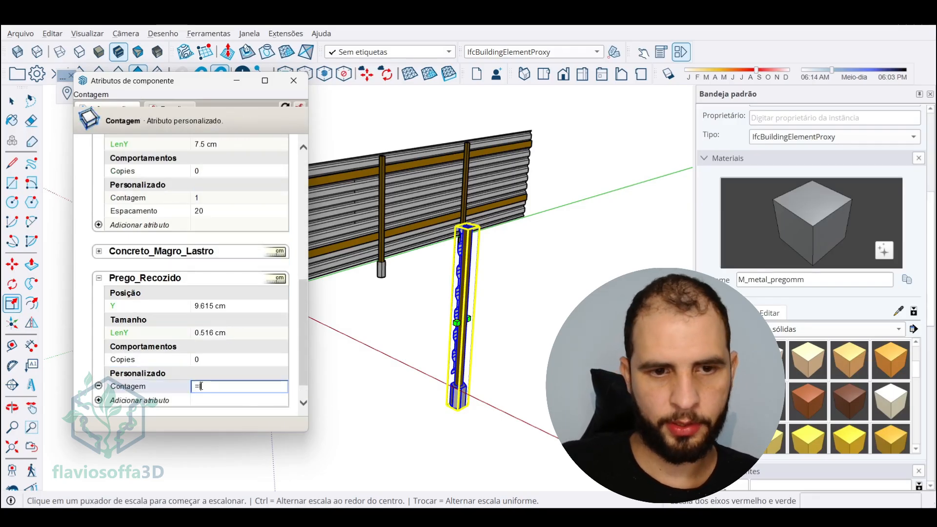
text(INT()
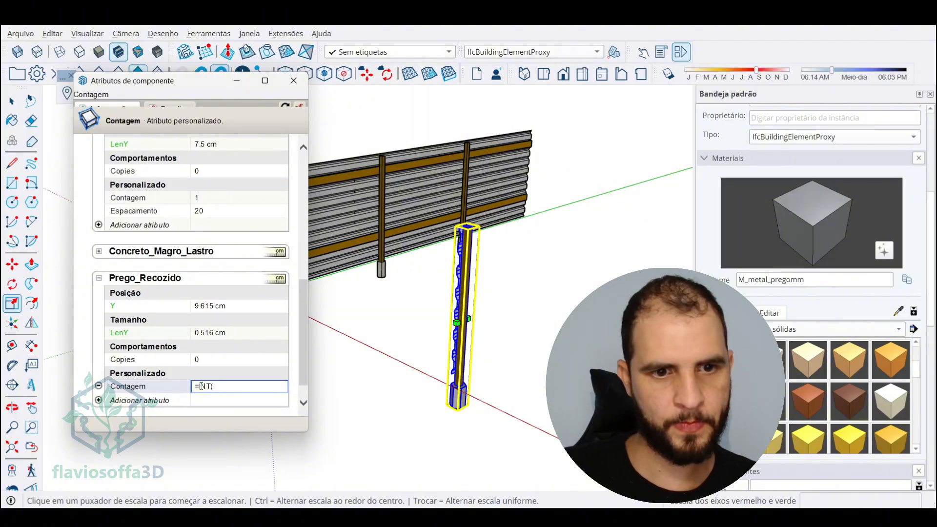
scroll(128, 209, up, 5)
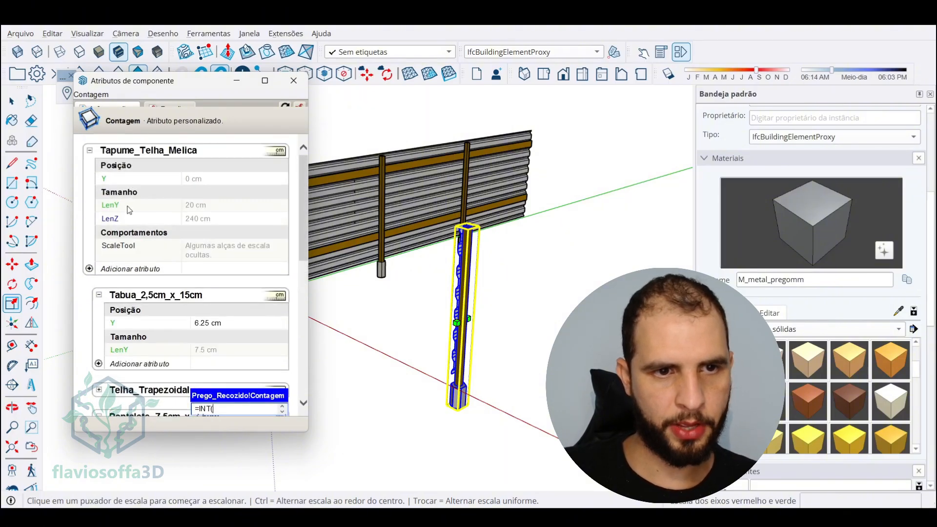
click(113, 205)
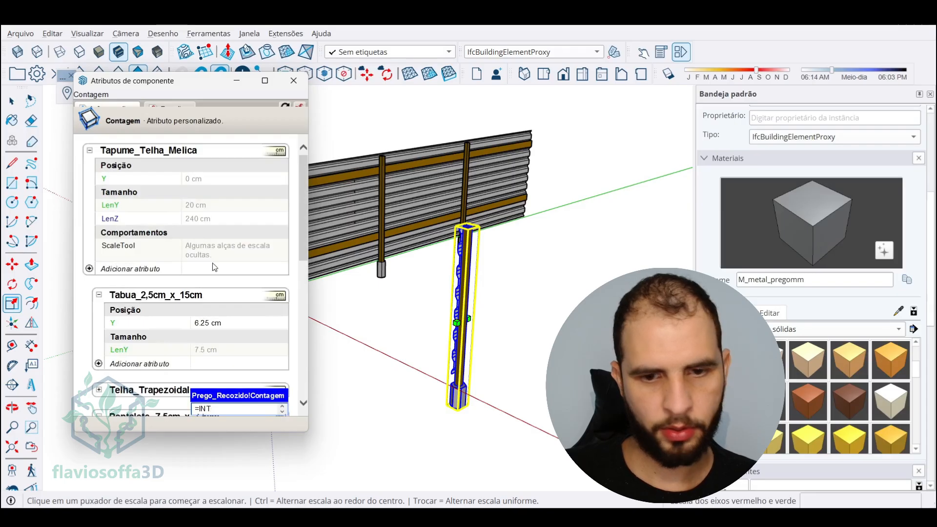
text(/300)
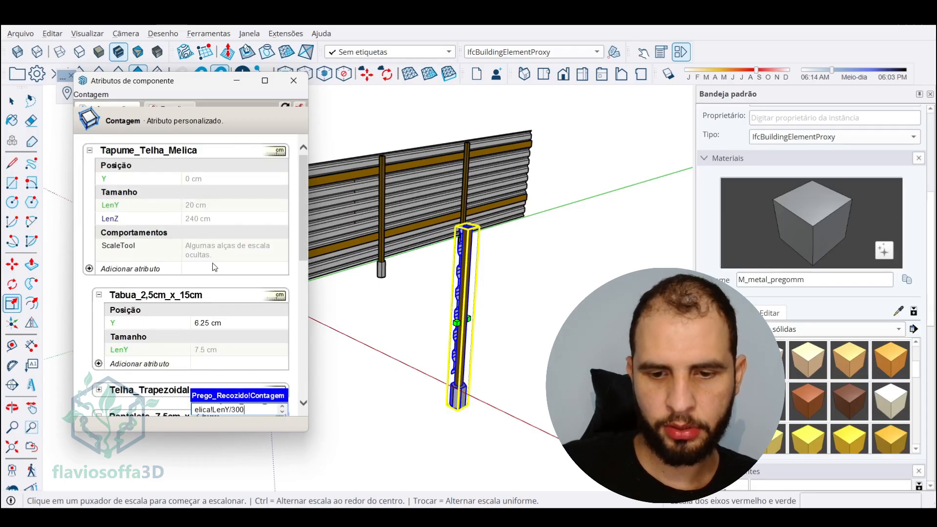
scroll(215, 267, down, 5)
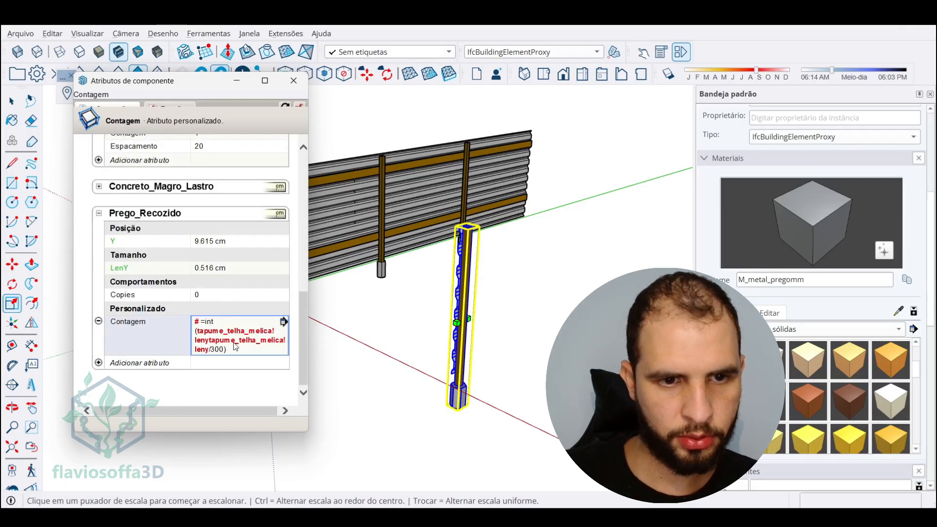
Correct the Contagem formula of Prego_Recozido to =INT(Tapume_Telha_Melica!LenY/300)+1, removing the duplicated LenY reference
click(220, 336)
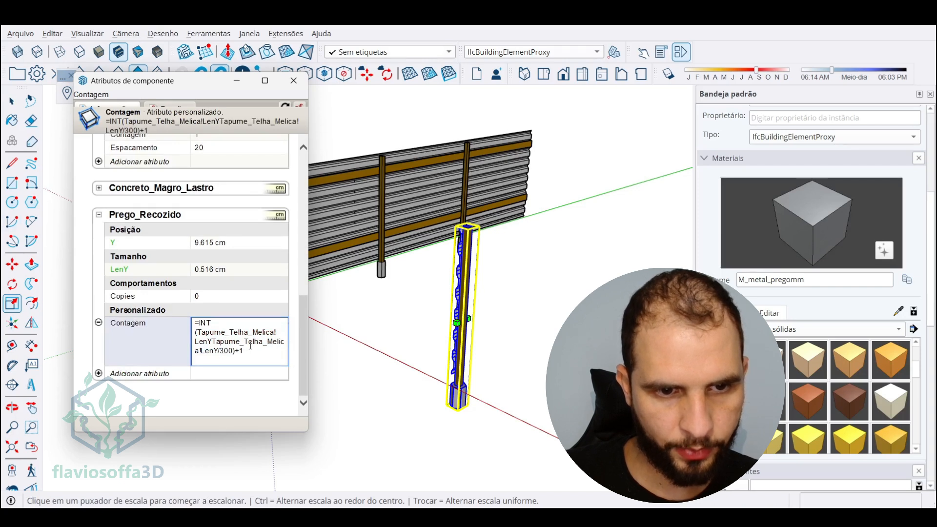
drag(214, 343, 219, 351)
click(213, 342)
click(218, 351)
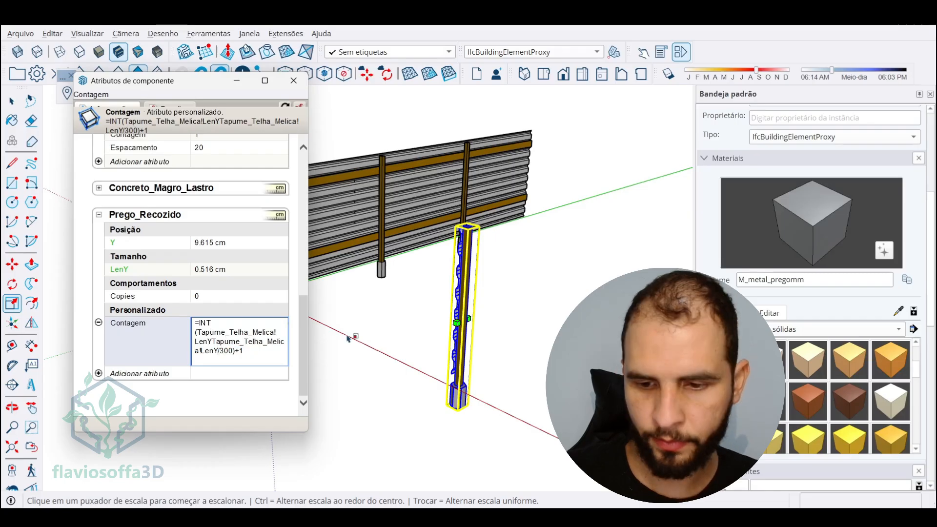
key(BackSpace)
key(BackSpace)
key(BackSpace)
key(BackSpace)
key(BackSpace)
key(BackSpace)
key(BackSpace)
key(BackSpace)
key(BackSpace)
key(BackSpace)
key(BackSpace)
key(BackSpace)
key(BackSpace)
key(BackSpace)
key(BackSpace)
key(BackSpace)
key(BackSpace)
key(BackSpace)
key(BackSpace)
key(BackSpace)
key(BackSpace)
key(BackSpace)
key(BackSpace)
key(BackSpace)
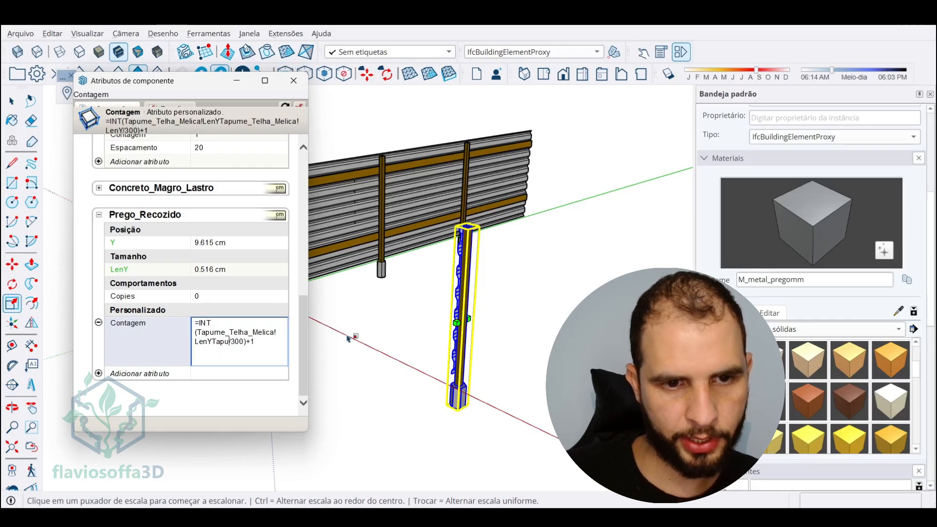
key(Return)
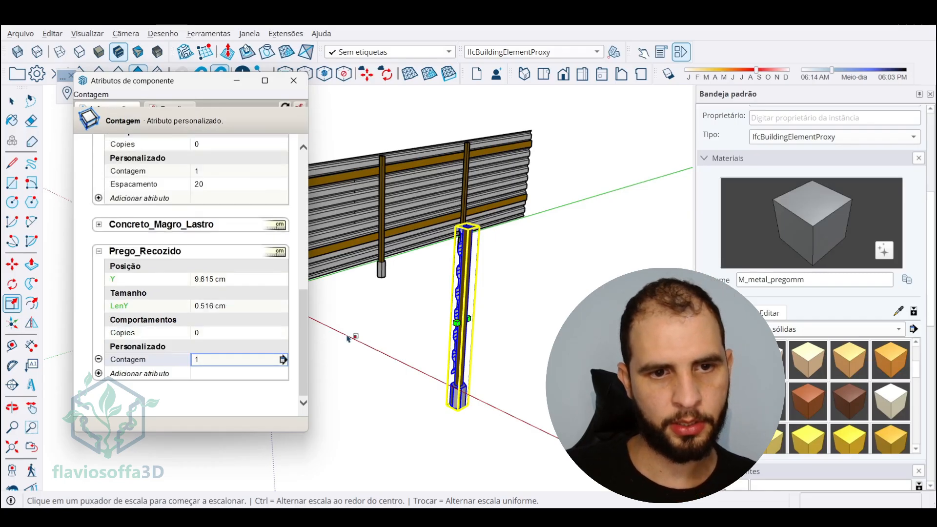
Add a custom attribute Espacamento to Prego_Recozido with the formula =Tapume_Telha_Melica!LenY/Contagem
click(99, 373)
text(Espacamento)
key(Return)
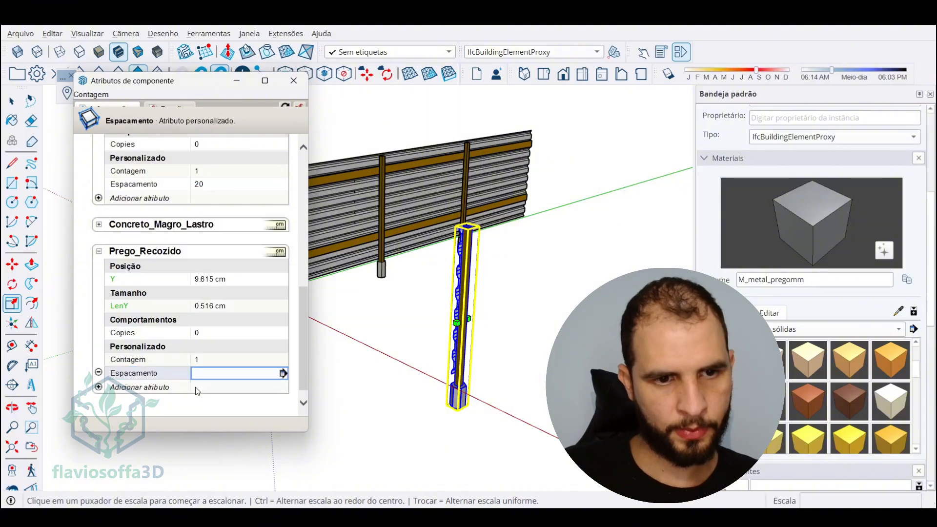
click(212, 372)
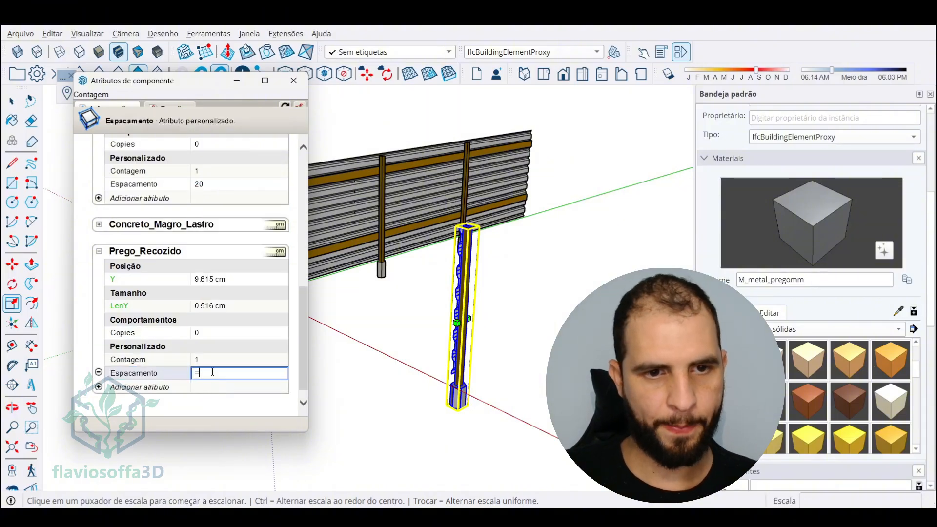
scroll(162, 233, up, 10)
click(110, 206)
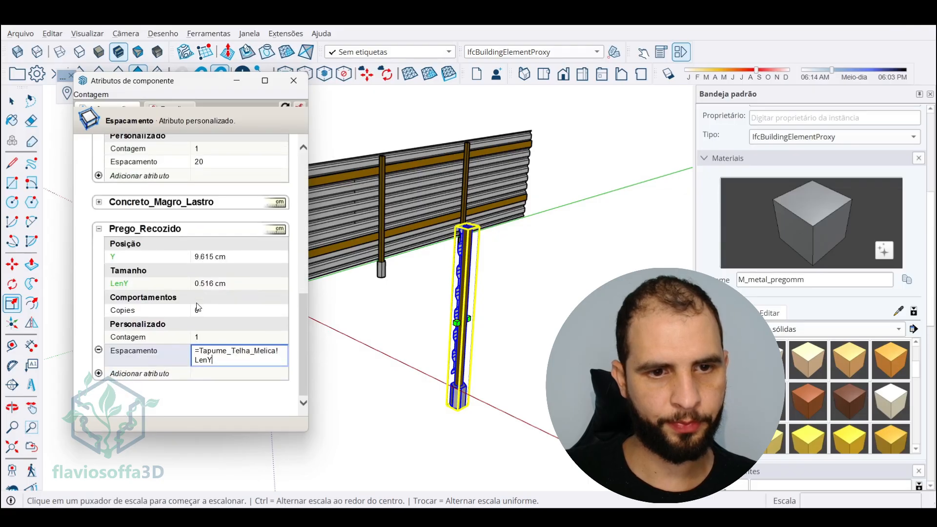
click(201, 338)
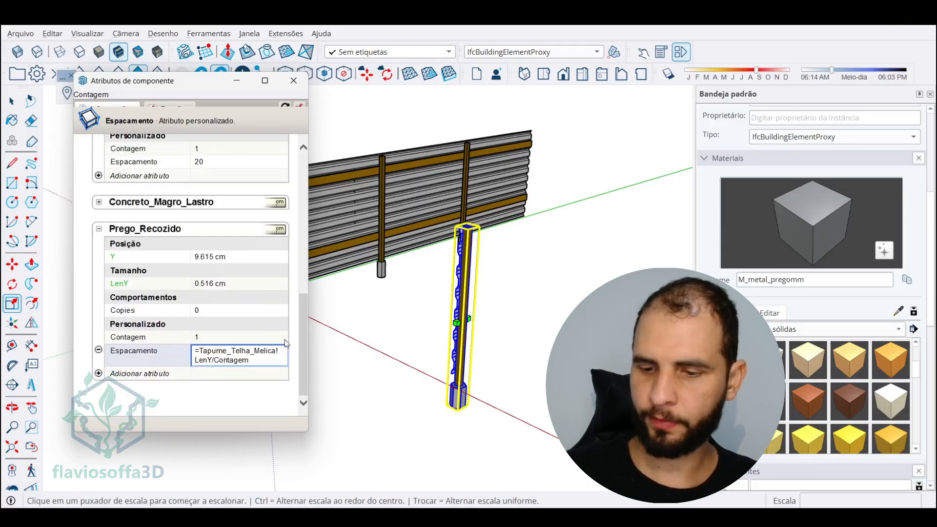
key(Return)
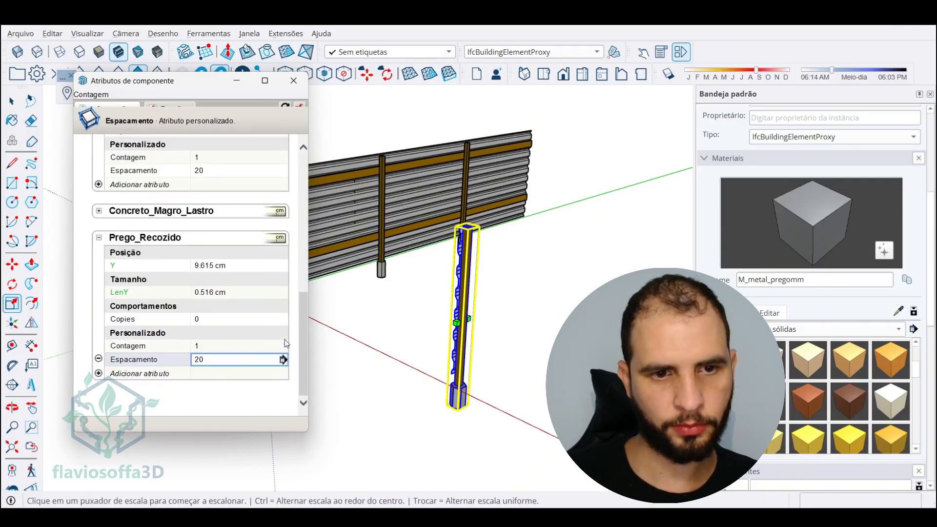
Set the Y position formula of Prego_Recozido to =(copy*Espacamento)+9.615041
click(207, 267)
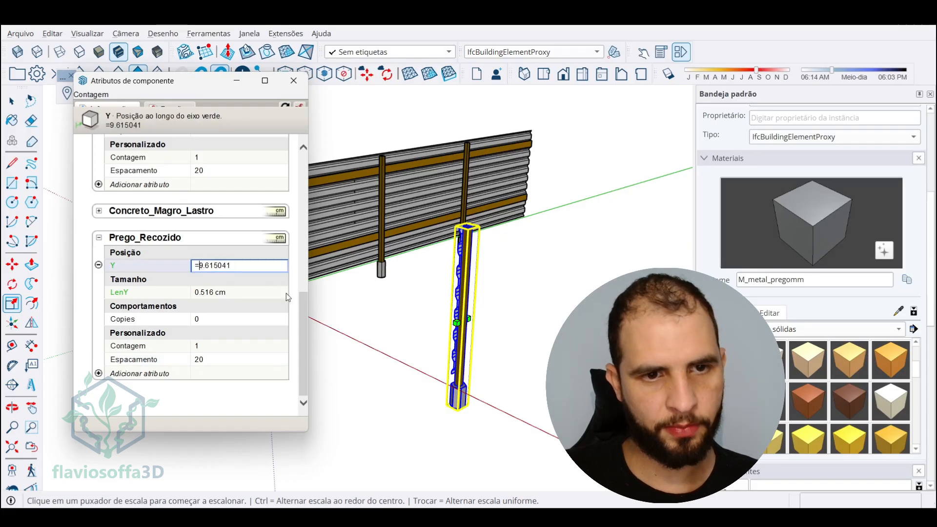
text((copy)
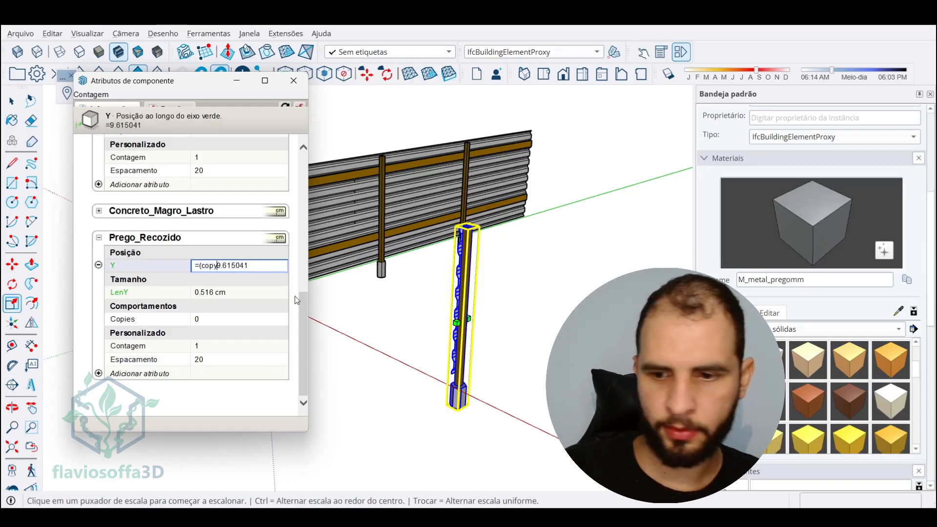
text(*)
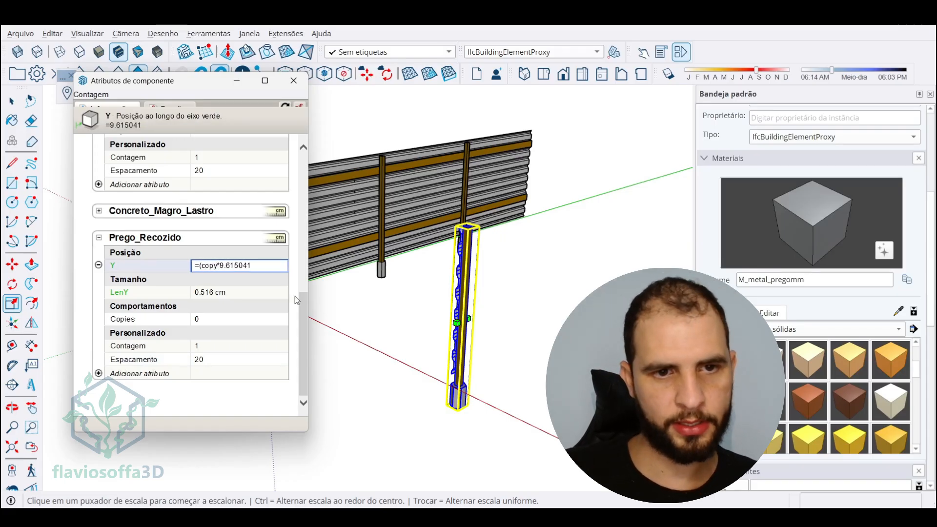
click(140, 364)
text()+)
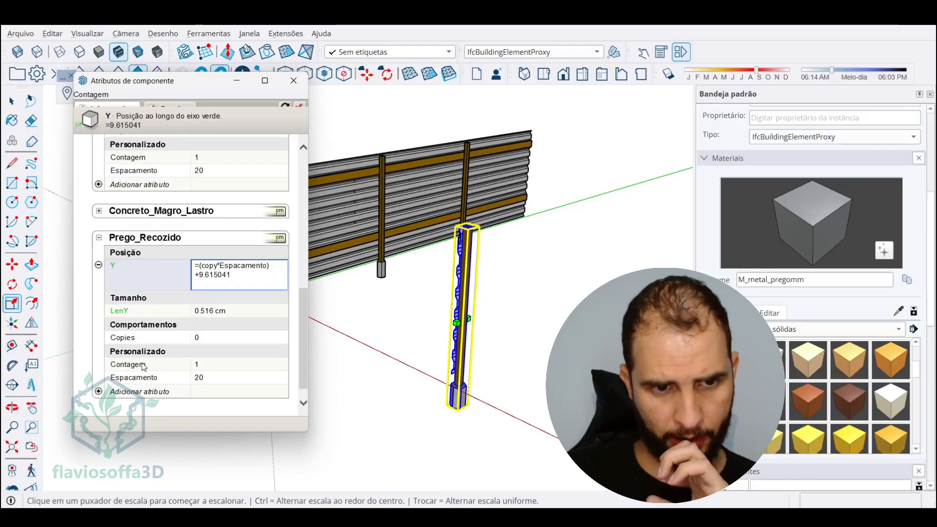
key(Return)
Stretch the fence module along the green axis to check the nail copies against the posts, and undo the scaling
scroll(482, 348, down, 3)
middle_drag(482, 348, 354, 320)
scroll(447, 362, down, 3)
drag(336, 320, 448, 274)
middle_drag(599, 249, 454, 238)
scroll(364, 322, up, 2)
scroll(365, 323, up, 3)
scroll(397, 241, up, 5)
scroll(415, 239, down, 3)
scroll(454, 238, up, 5)
scroll(471, 258, down, 8)
scroll(472, 266, up, 5)
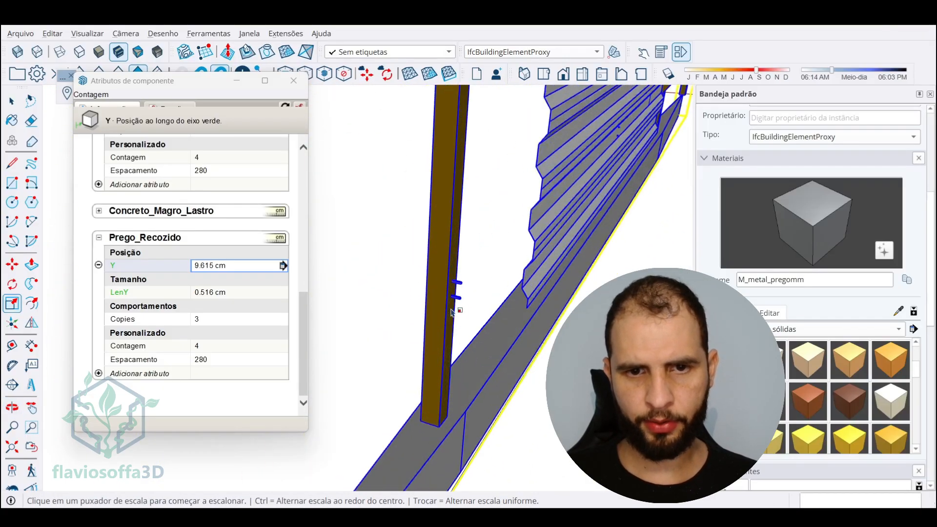
scroll(469, 273, down, 8)
middle_drag(469, 274, 361, 266)
key(ctrl+z)
scroll(373, 358, up, 3)
scroll(337, 351, up, 2)
shift+middle_drag(329, 351, 413, 337)
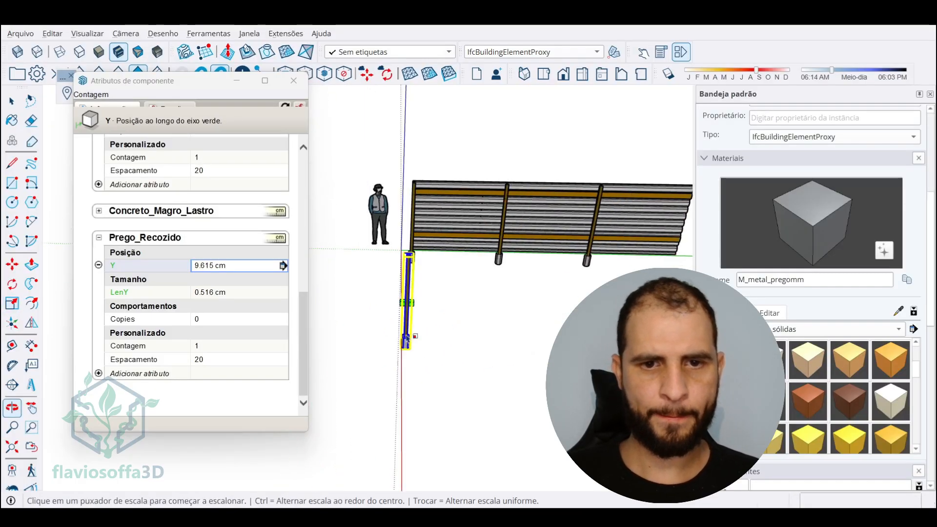
Open the fence module to identify its concrete footing, and close it with the whole module selected again
scroll(417, 335, up, 6)
scroll(416, 336, down, 6)
key(space)
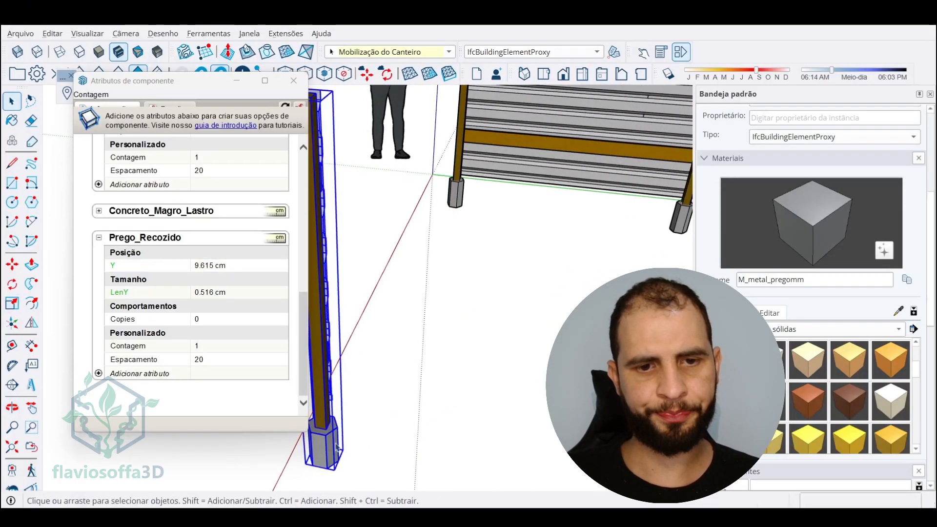
shift+middle_drag(337, 445, 382, 410)
double_click(382, 410)
click(382, 410)
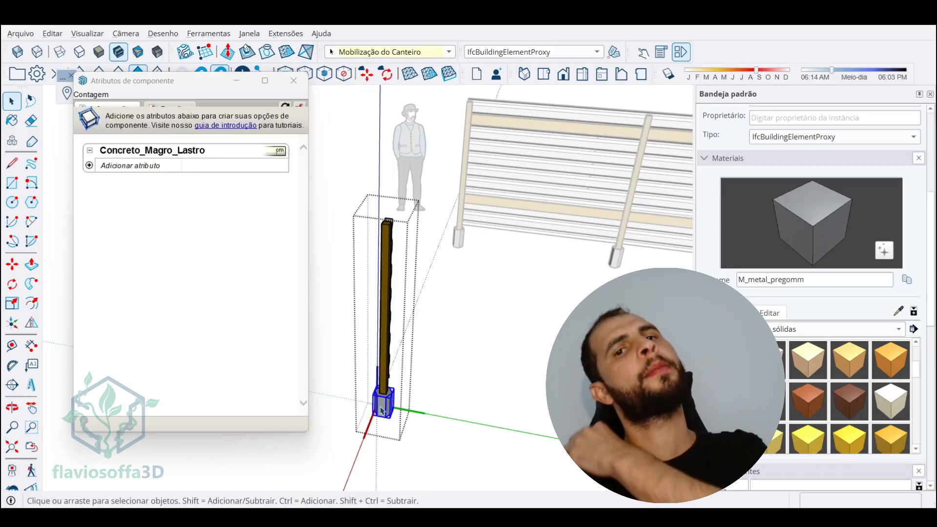
click(421, 329)
click(392, 308)
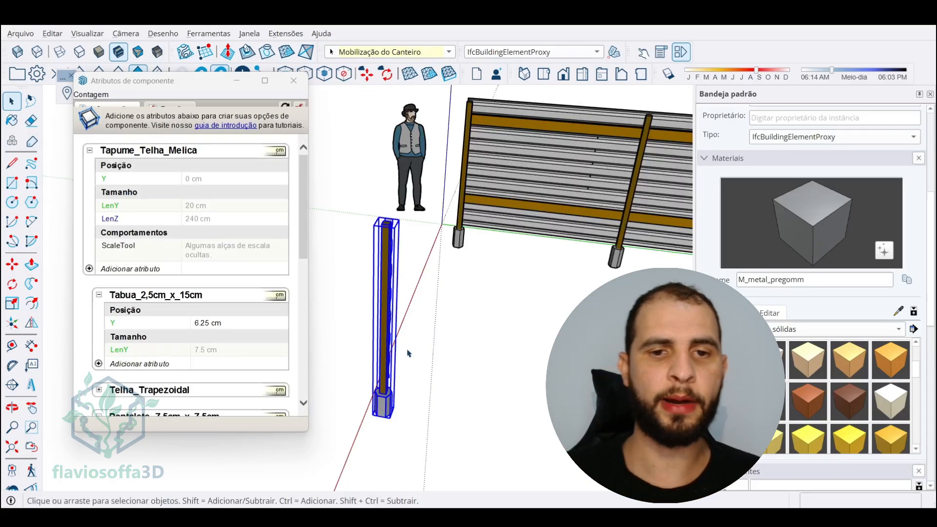
Review the attributes of the boards, posts and nails in the selected fence module and inspect the post's concrete base
scroll(409, 353, down, 2)
scroll(405, 388, up, 4)
scroll(405, 388, down, 3)
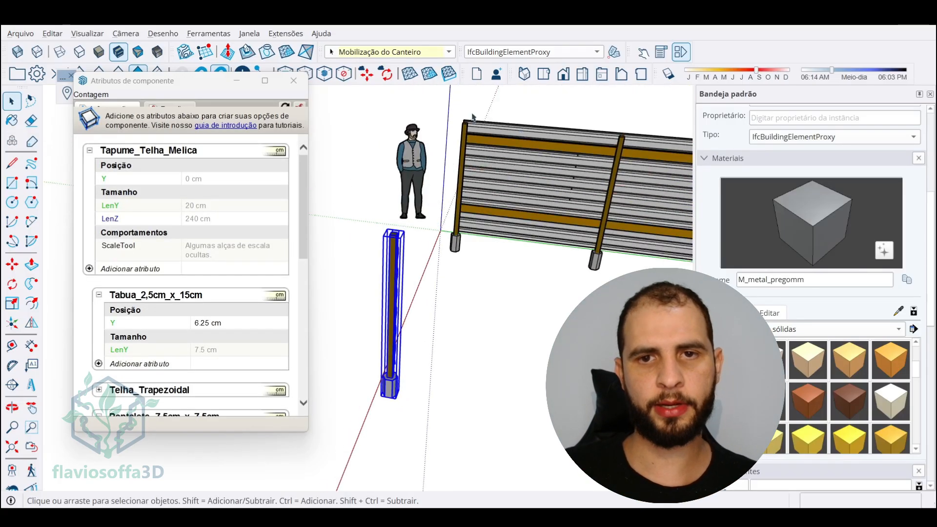
scroll(245, 289, down, 2)
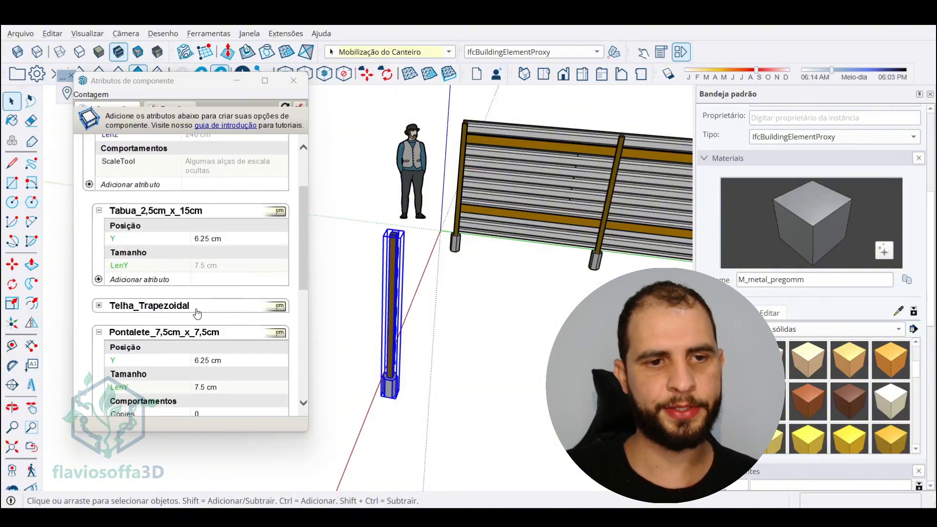
scroll(428, 289, down, 1)
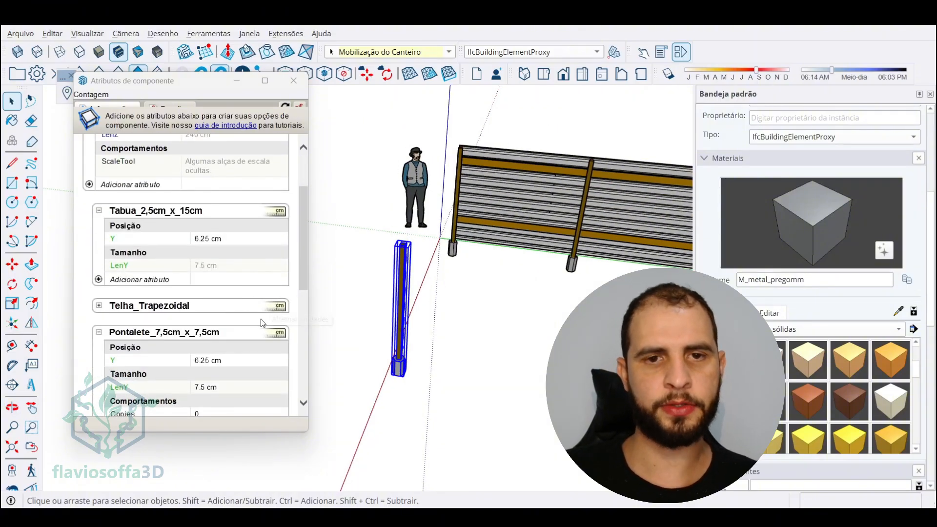
scroll(268, 320, down, 2)
scroll(345, 318, up, 2)
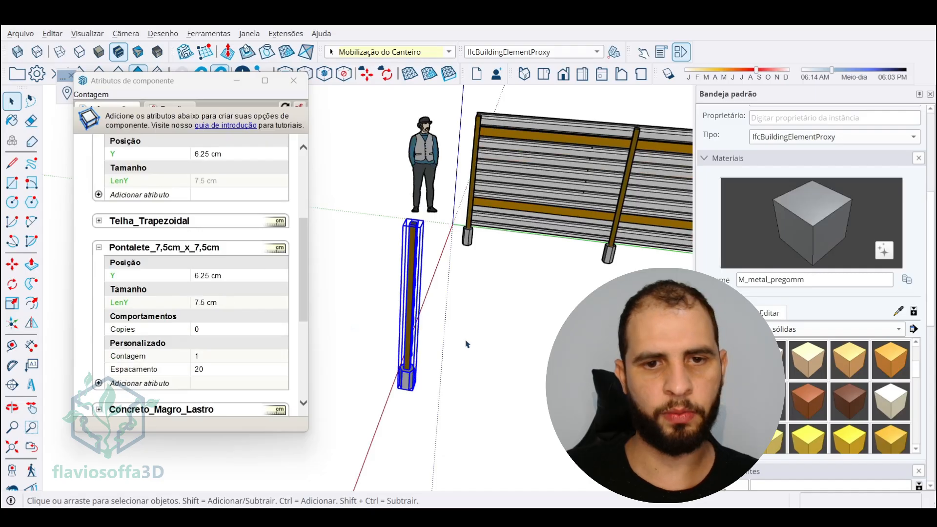
scroll(409, 381, up, 2)
scroll(198, 307, down, 4)
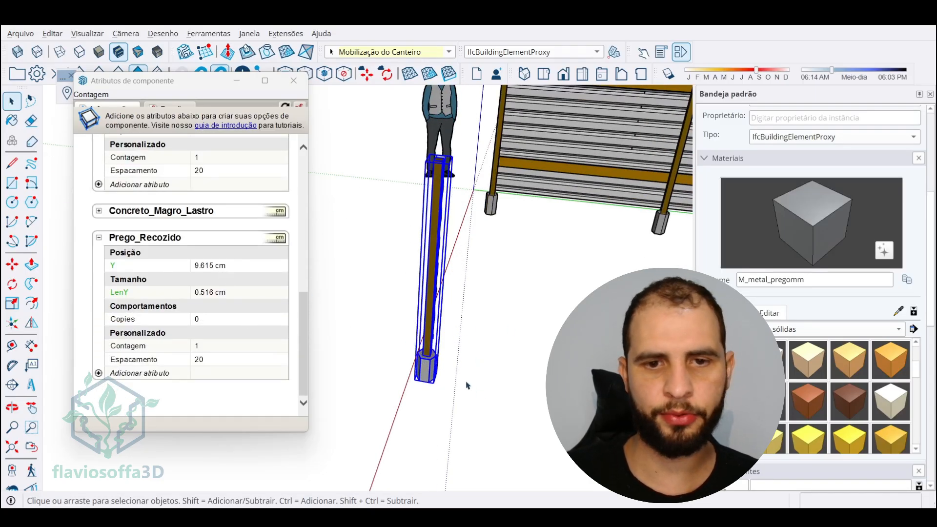
middle_drag(467, 386, 416, 359)
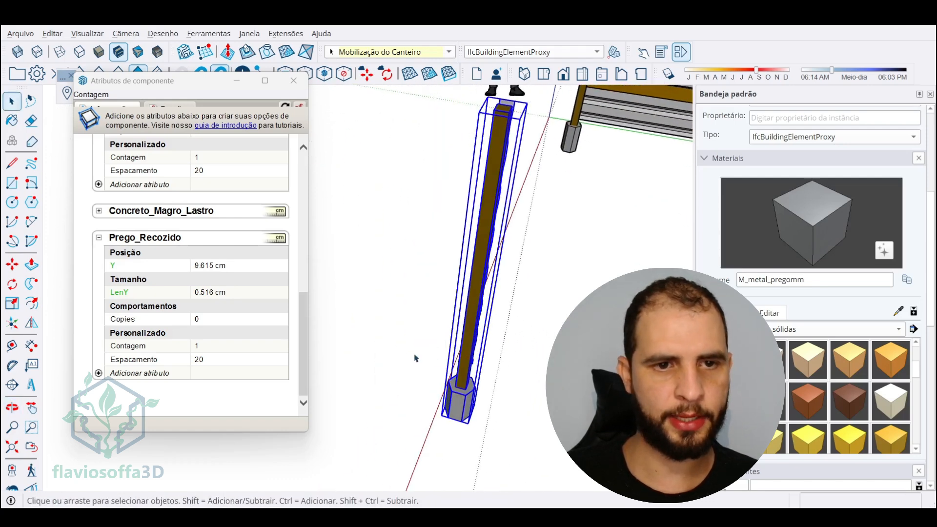
Add the Y position and LenY size attributes to Concreto_Magro_Lastro
click(99, 211)
click(98, 226)
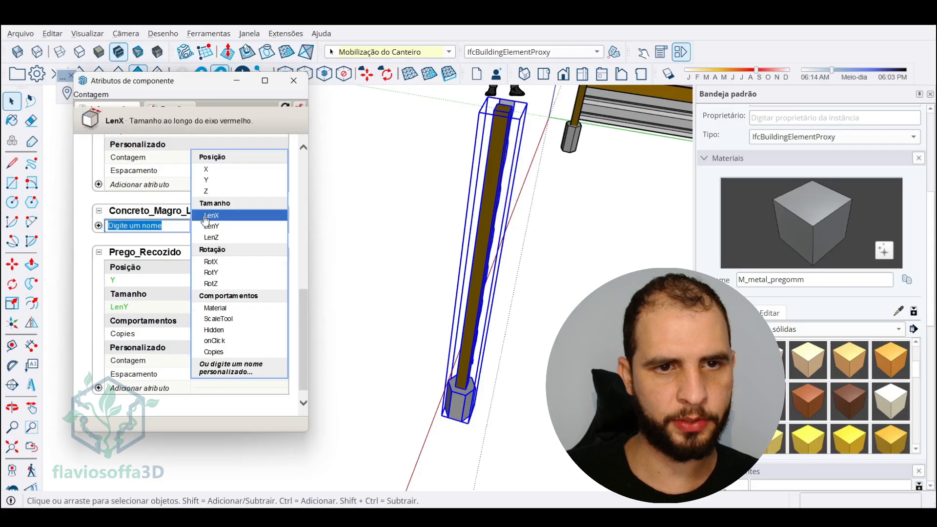
click(205, 182)
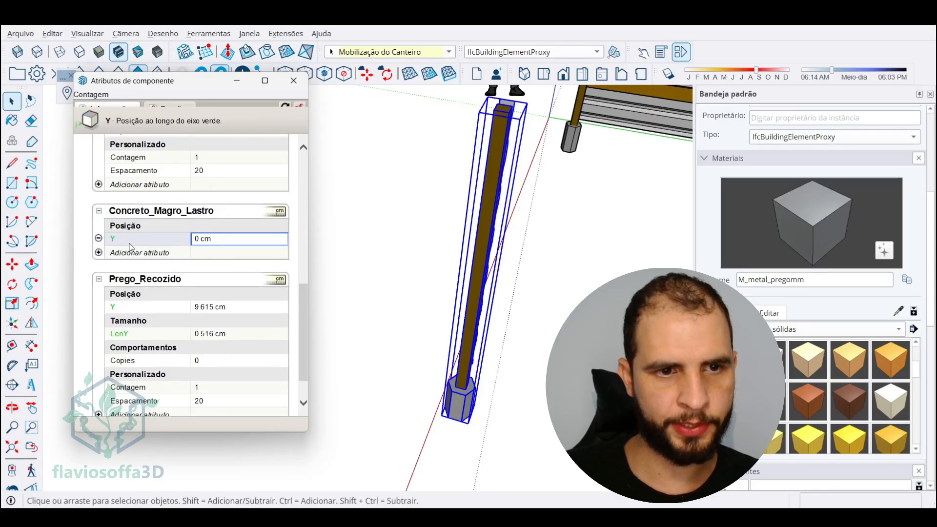
click(98, 253)
click(225, 215)
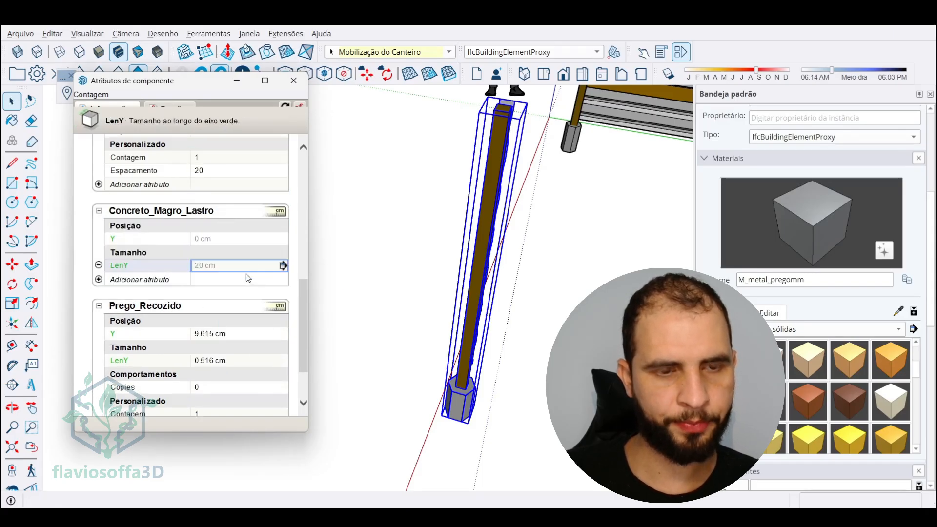
Set the LenY size of Concreto_Magro_Lastro to a fixed value of 20
click(224, 265)
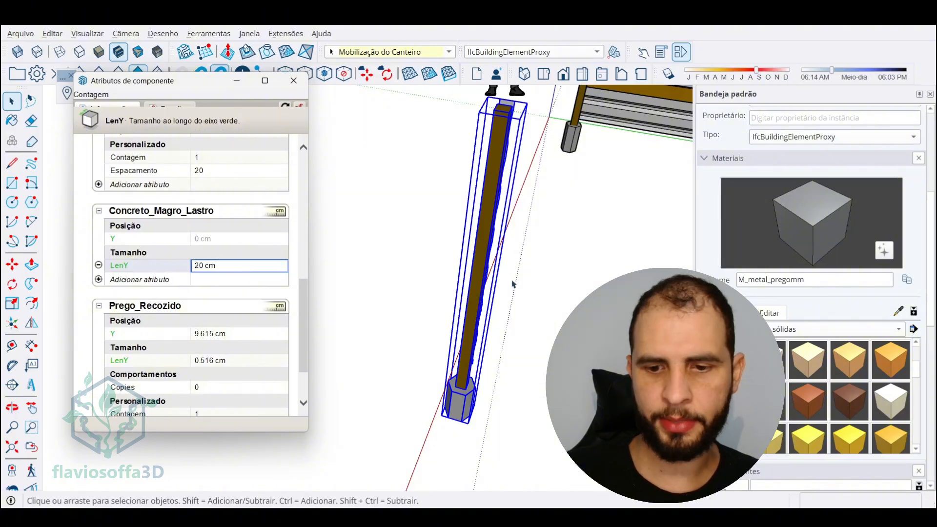
key(Return)
click(222, 266)
key(shift+Left)
key(shift+Left)
key(shift+Left)
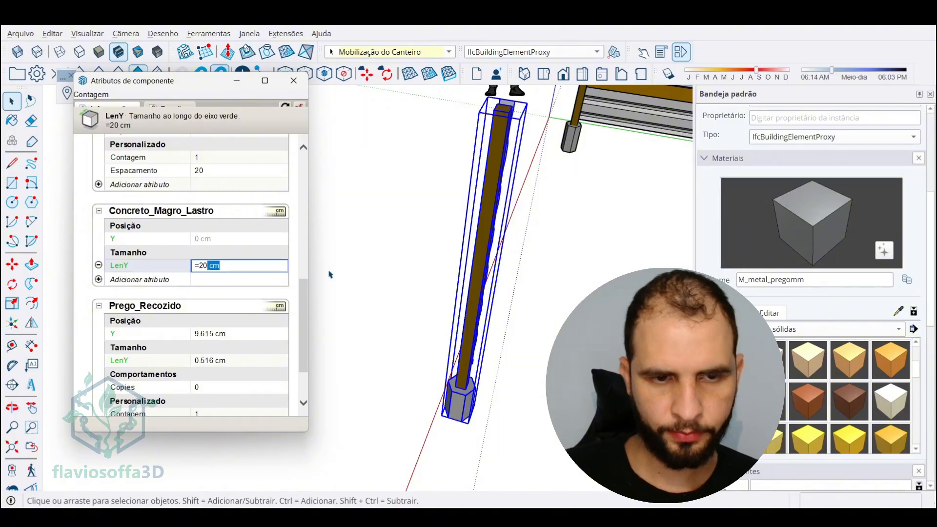
key(BackSpace)
key(Return)
click(248, 239)
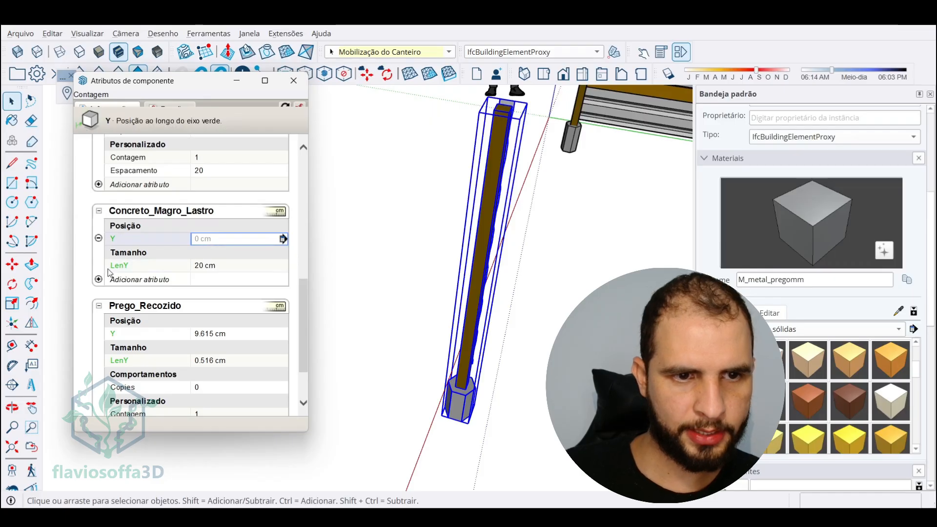
Add a Copies attribute to Concreto_Magro_Lastro with a formula based on Tapume_Telha_Melica!LenY
click(99, 280)
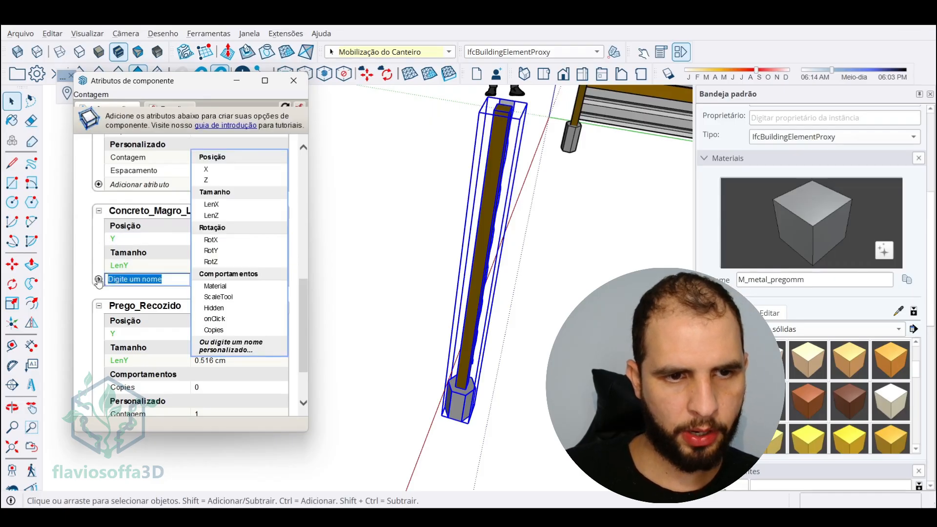
click(219, 331)
click(200, 293)
text(=)
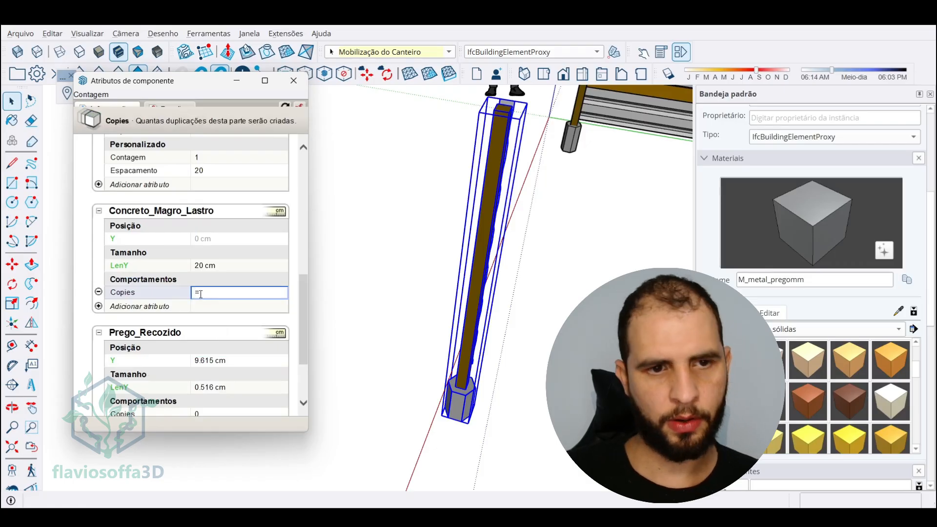
scroll(200, 252, up, 10)
click(117, 206)
scroll(225, 264, down, 9)
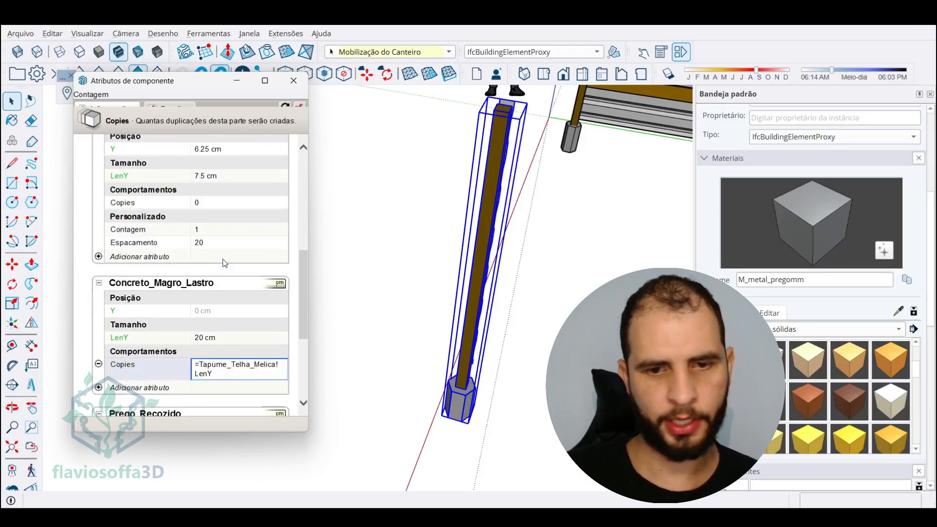
key(Return)
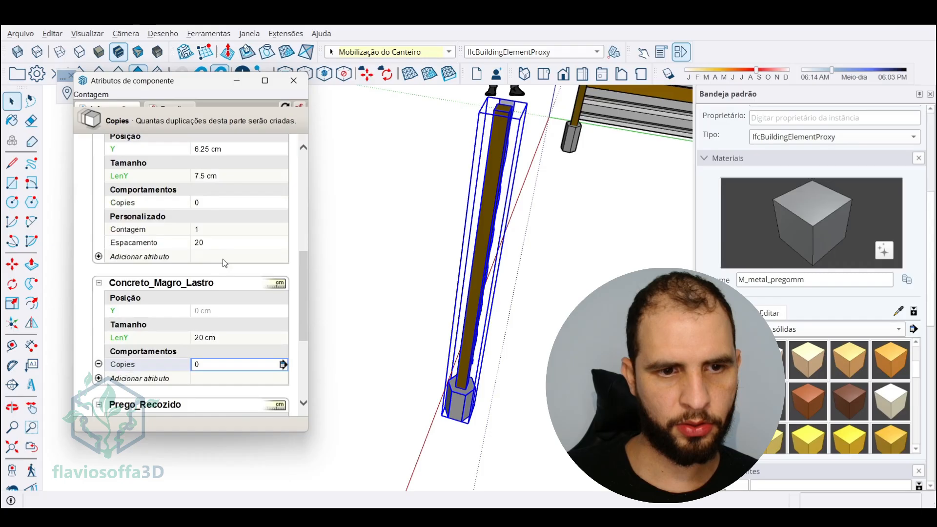
Add a custom Contagem attribute to Concreto_Magro_Lastro with an INT formula that divides Tapume_Telha_Melica!LenY by 300
click(98, 378)
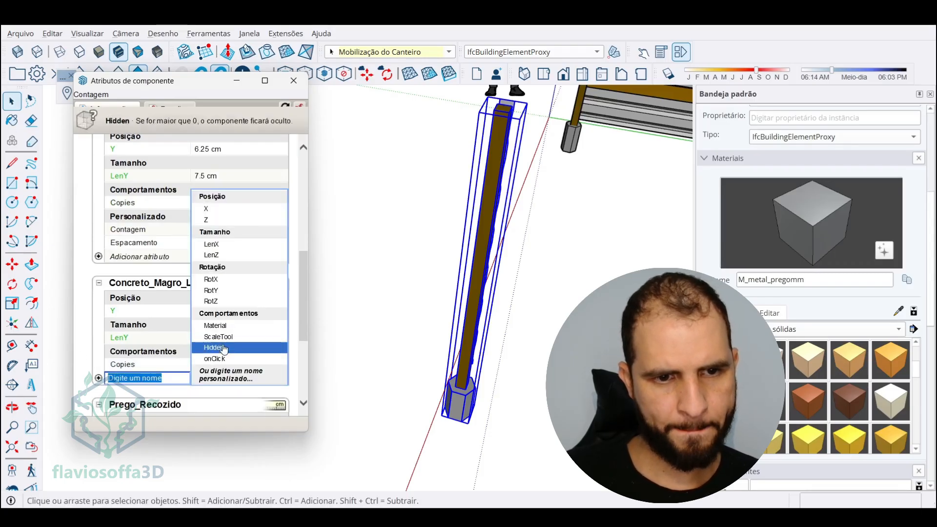
double_click(128, 379)
triple_click(128, 379)
text(Contagem)
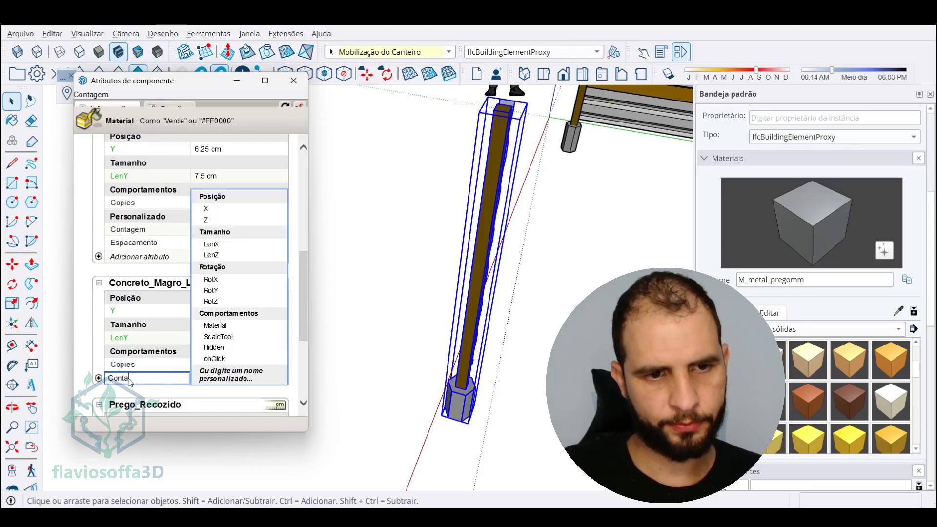
key(Return)
text(=)
scroll(188, 186, up, 6)
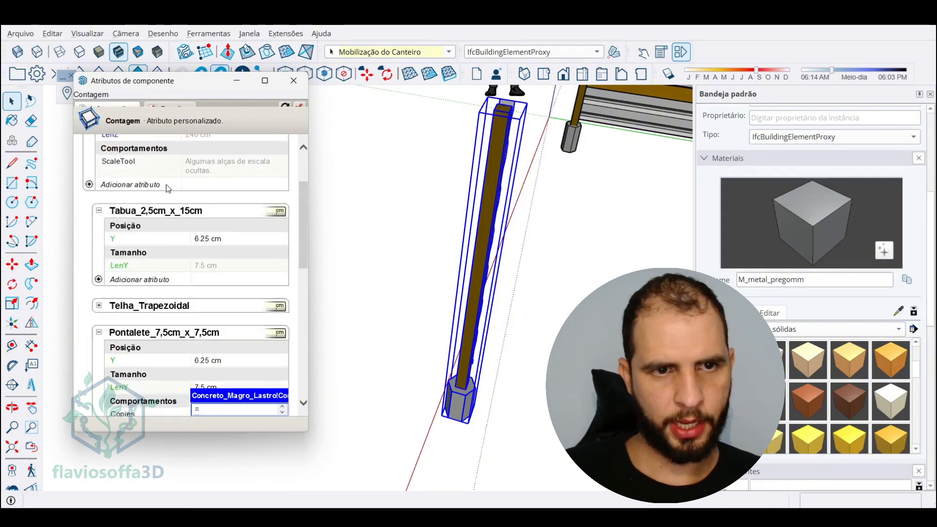
click(118, 206)
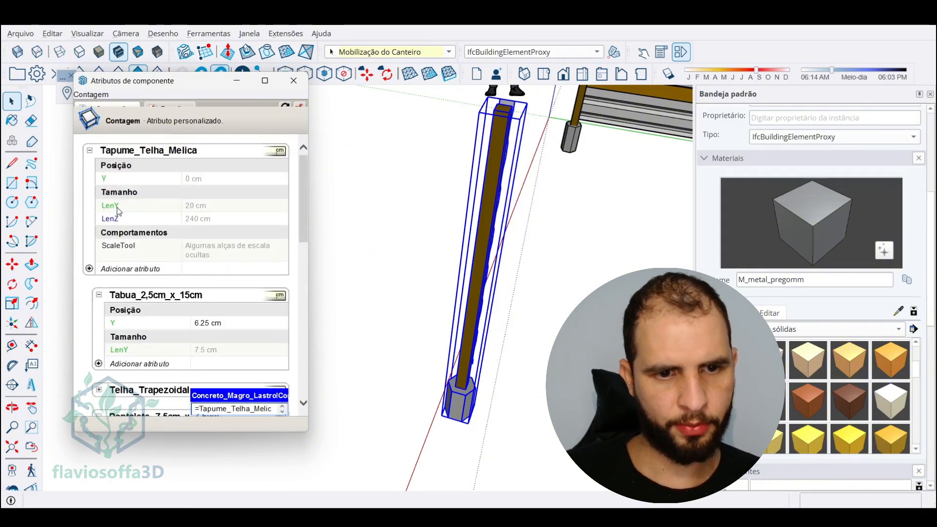
text(/)
key(BackSpace)
key(BackSpace)
key(BackSpace)
key(BackSpace)
key(BackSpace)
key(BackSpace)
key(BackSpace)
key(BackSpace)
key(BackSpace)
key(BackSpace)
key(BackSpace)
key(BackSpace)
key(BackSpace)
key(BackSpace)
key(BackSpace)
key(BackSpace)
key(BackSpace)
key(BackSpace)
key(BackSpace)
key(BackSpace)
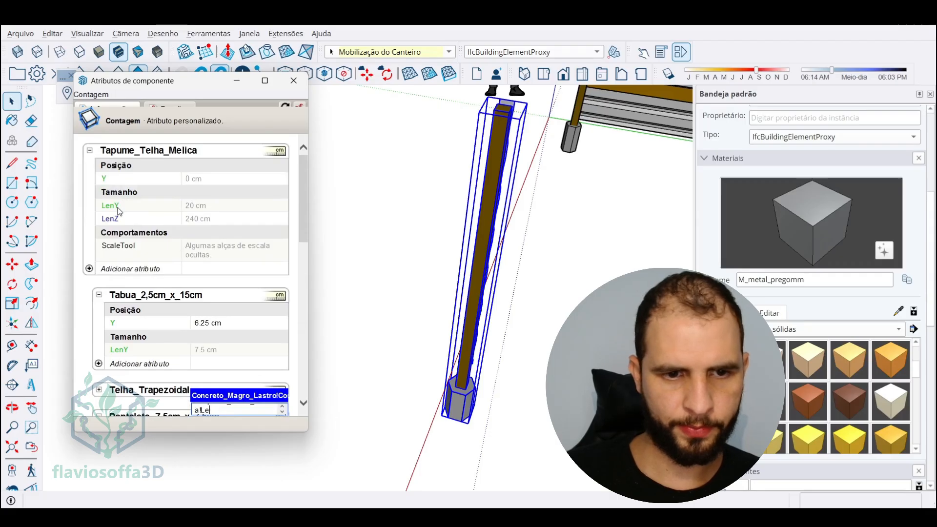
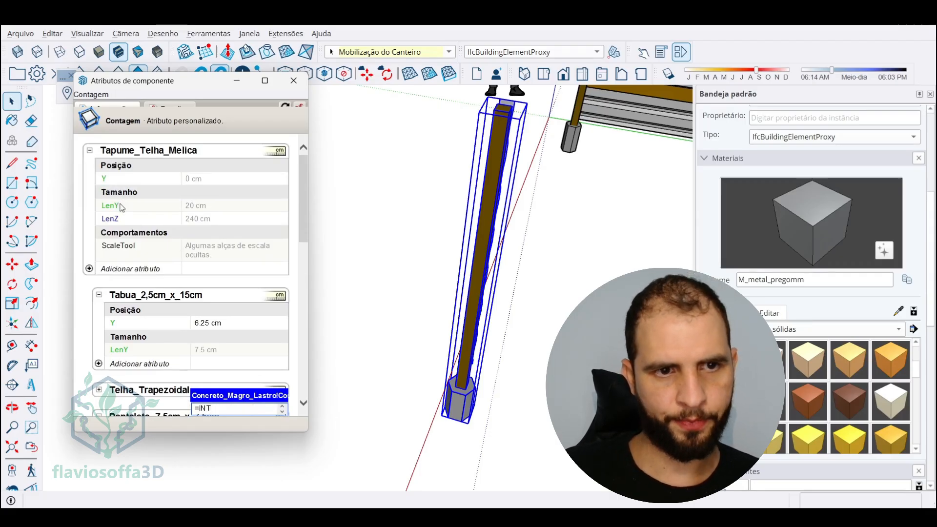
text(INT)
click(115, 207)
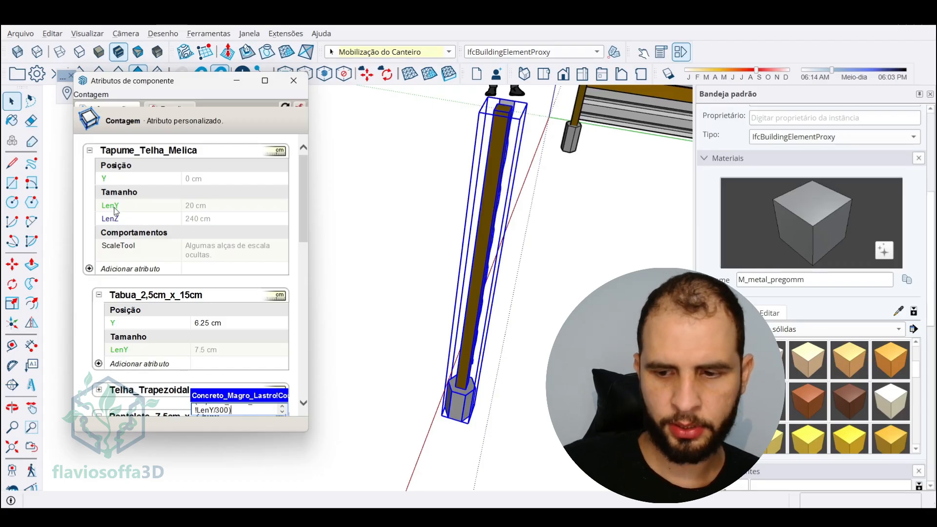
key(Return)
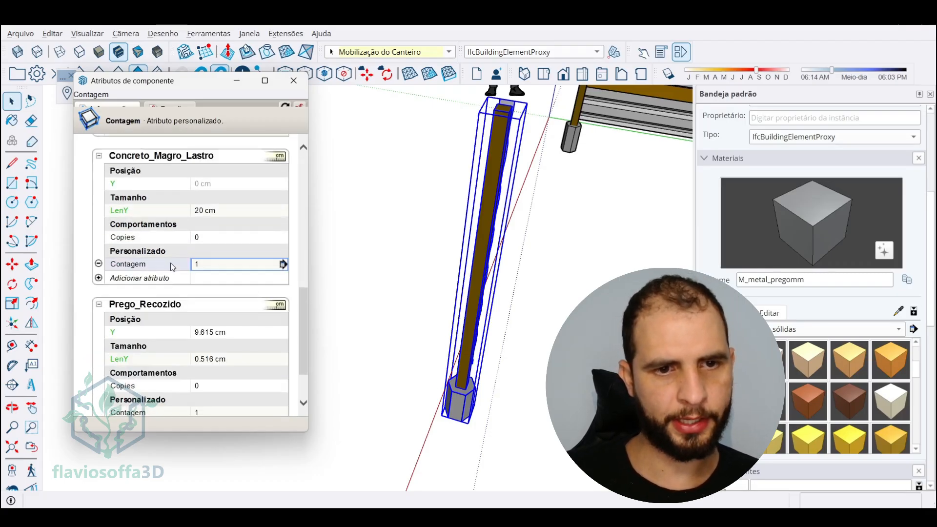
Add a custom Epacamento attribute to Concreto_Magro_Lastro dividing the module's LenY by Contagem, and set its Y position to copy*Epacamento
scroll(193, 264, down, 2)
text(Epacamento)
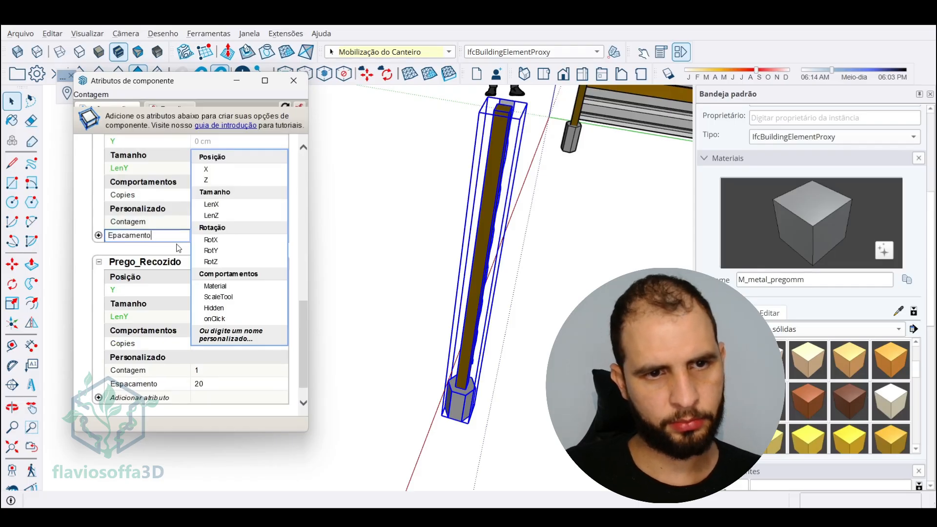
key(Return)
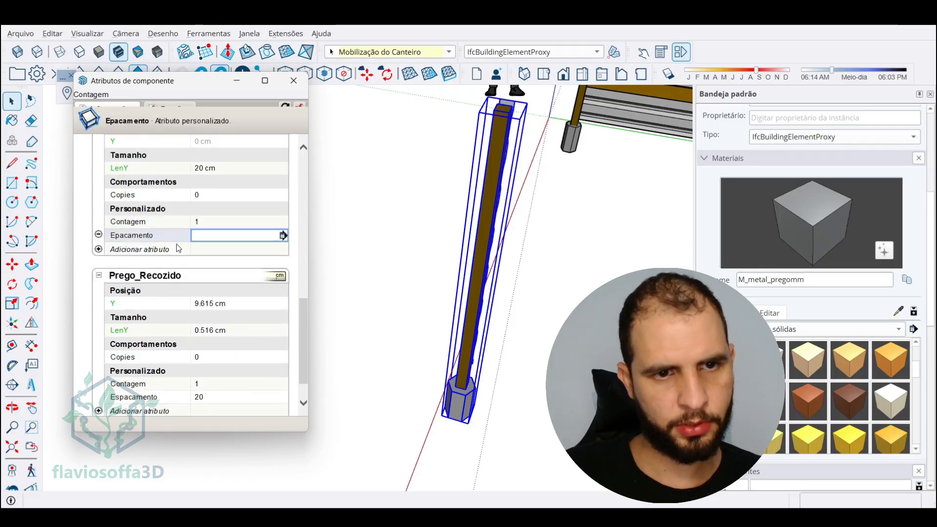
click(216, 238)
scroll(209, 220, up, 10)
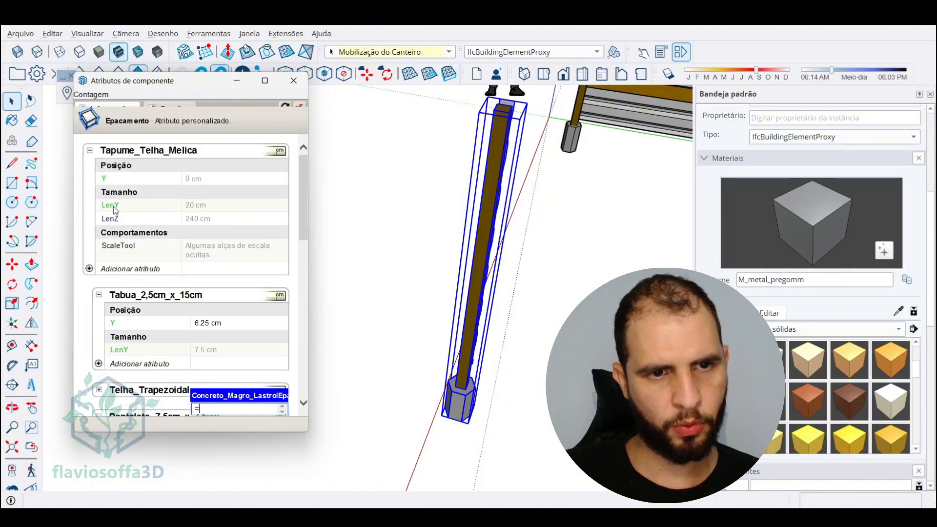
scroll(214, 257, down, 10)
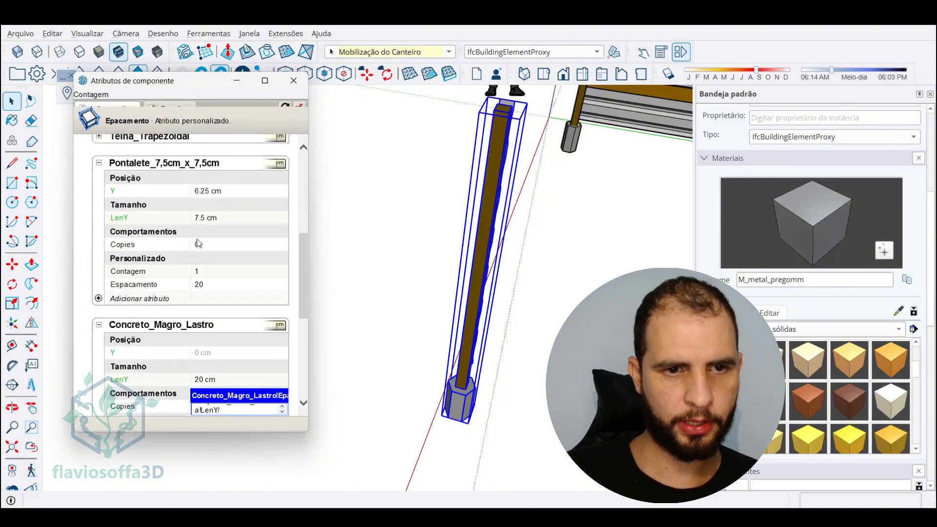
key(Return)
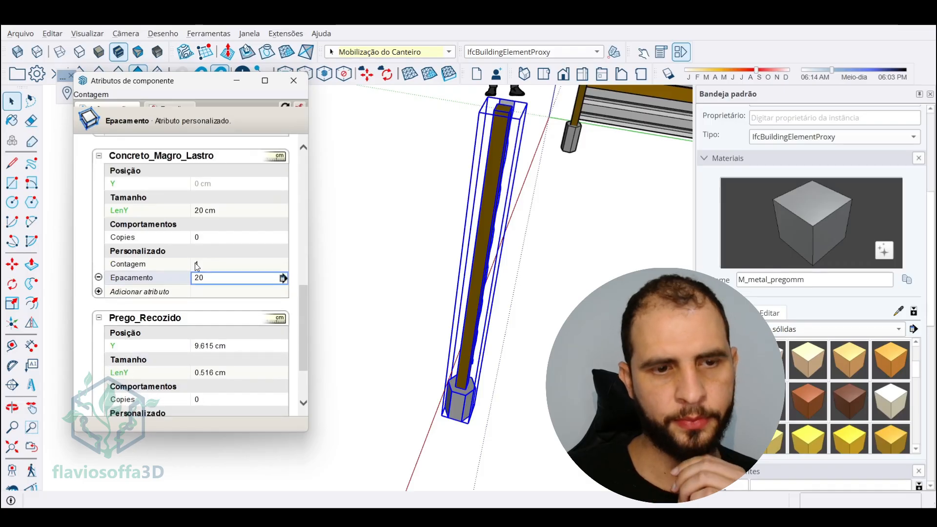
click(233, 184)
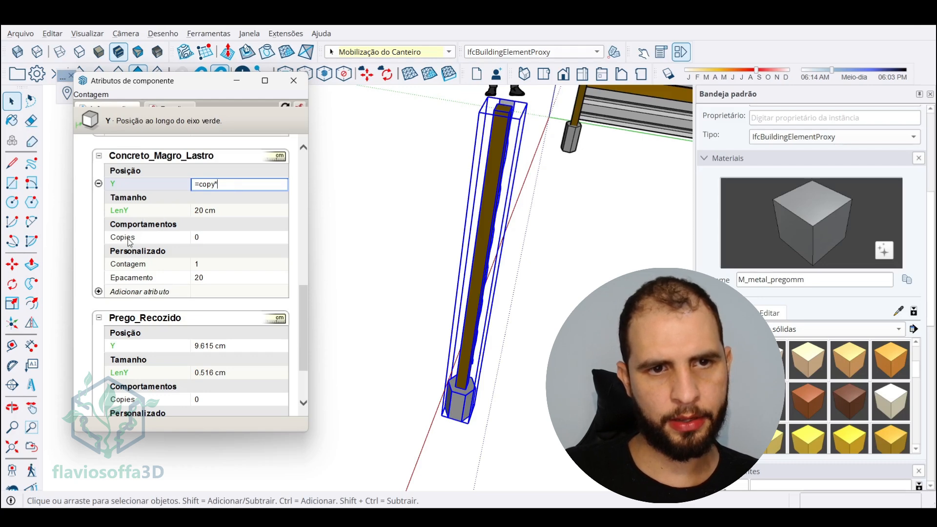
key(Return)
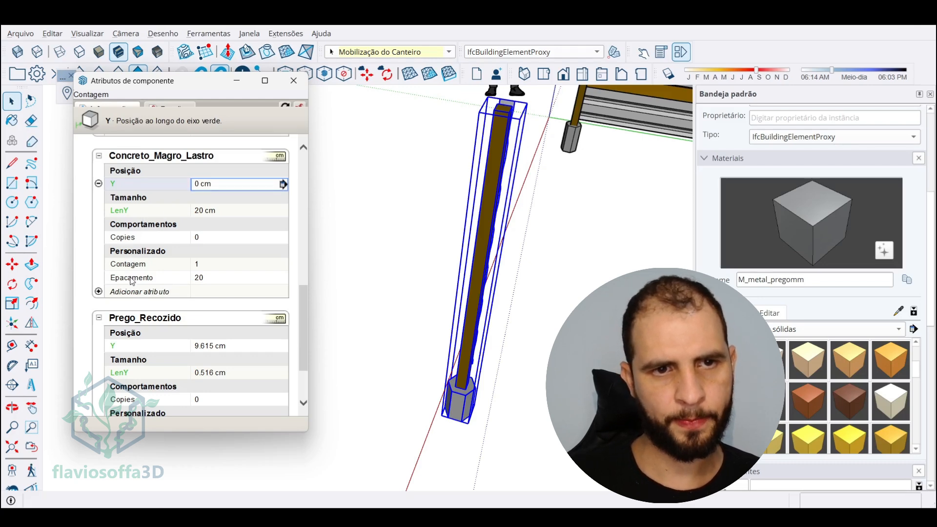
Stretch the fence module along the green axis to test how the concrete footings replicate
scroll(487, 303, down, 5)
shift+middle_drag(488, 303, 387, 231)
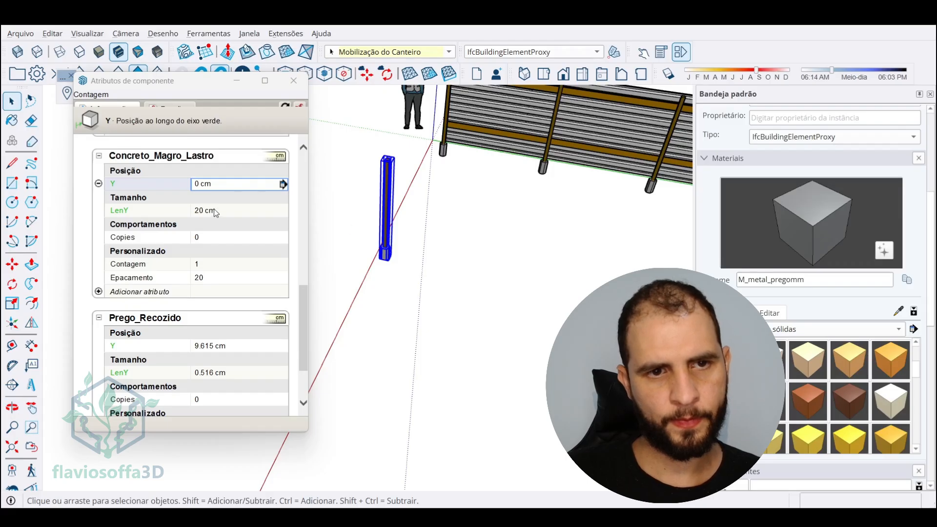
key(s)
click(388, 211)
shift+middle_drag(649, 293, 605, 244)
click(630, 303)
Examine the footings, posts and sheets of the stretched module from several sides, and undo the scaling
scroll(437, 226, up, 6)
scroll(438, 226, down, 7)
middle_drag(439, 227, 508, 236)
scroll(569, 212, up, 4)
scroll(568, 212, down, 5)
scroll(506, 237, up, 5)
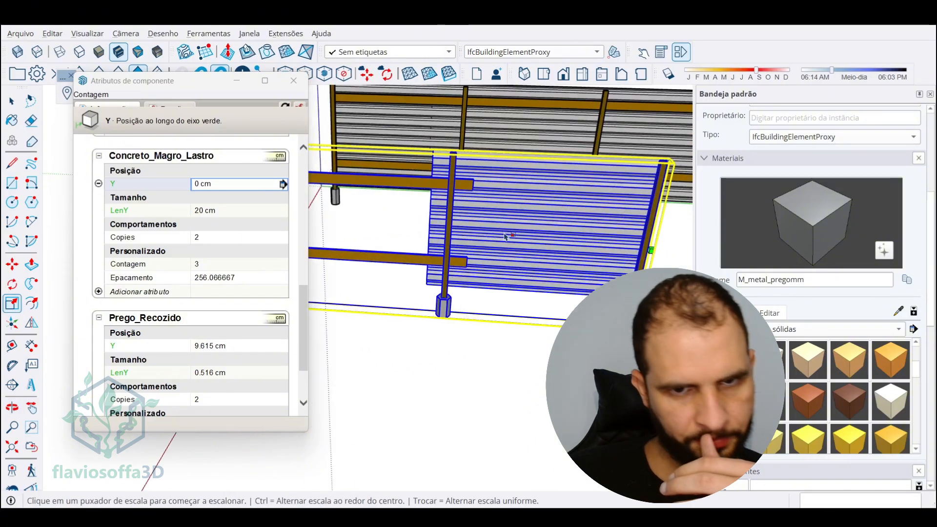
scroll(530, 243, down, 4)
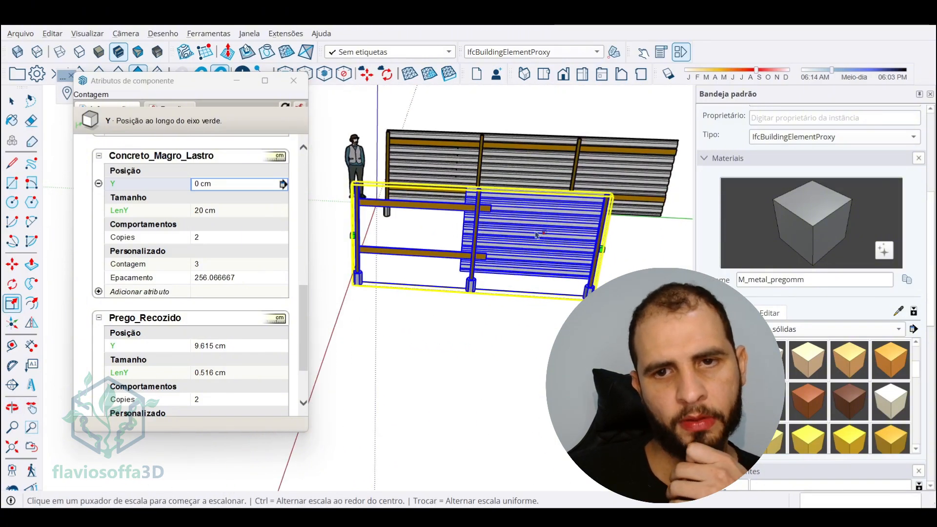
middle_drag(536, 236, 302, 199)
middle_drag(440, 234, 485, 190)
scroll(520, 211, up, 4)
scroll(520, 211, down, 5)
middle_drag(386, 193, 391, 230)
scroll(424, 190, up, 5)
scroll(426, 186, down, 3)
key(ctrl)
key(ctrl+z)
scroll(344, 288, up, 3)
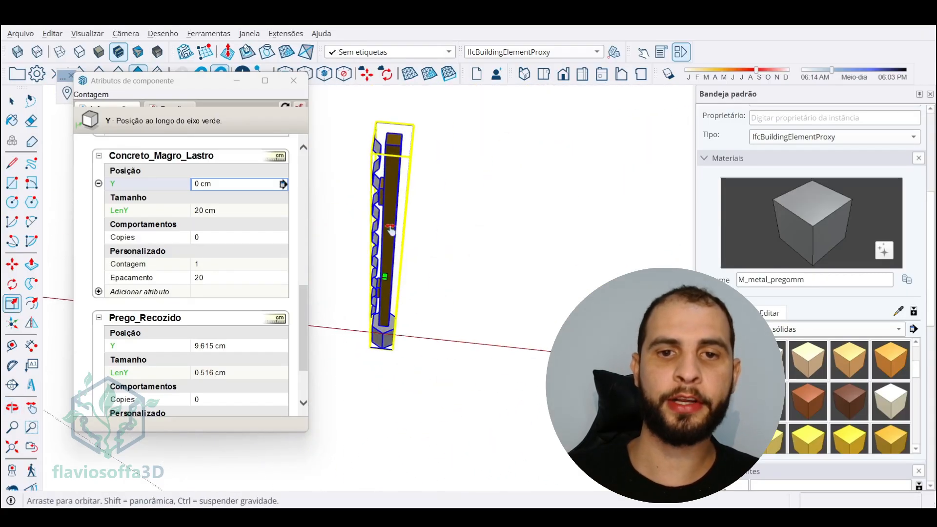
Open the fence module to identify its metal sheet component, and close it with the whole module selected again
scroll(369, 154, up, 6)
middle_drag(369, 154, 502, 198)
key(space)
double_click(398, 139)
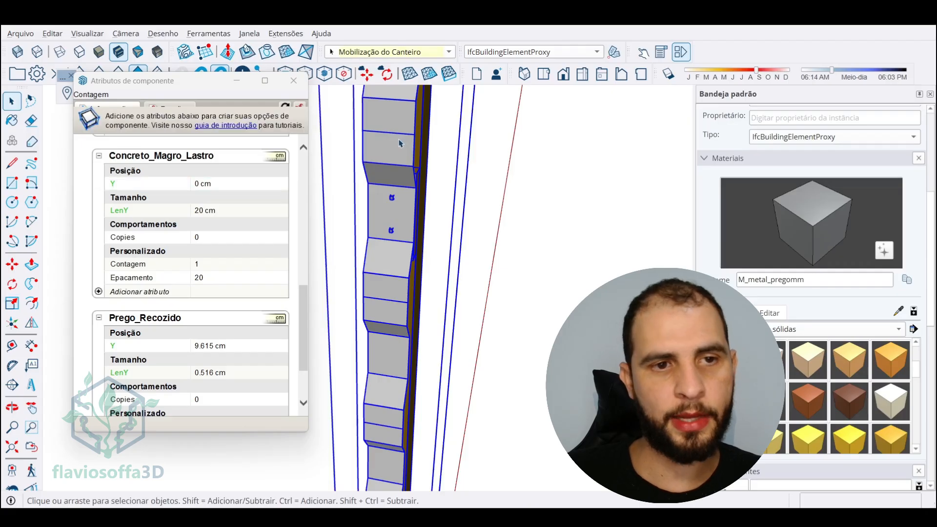
click(398, 140)
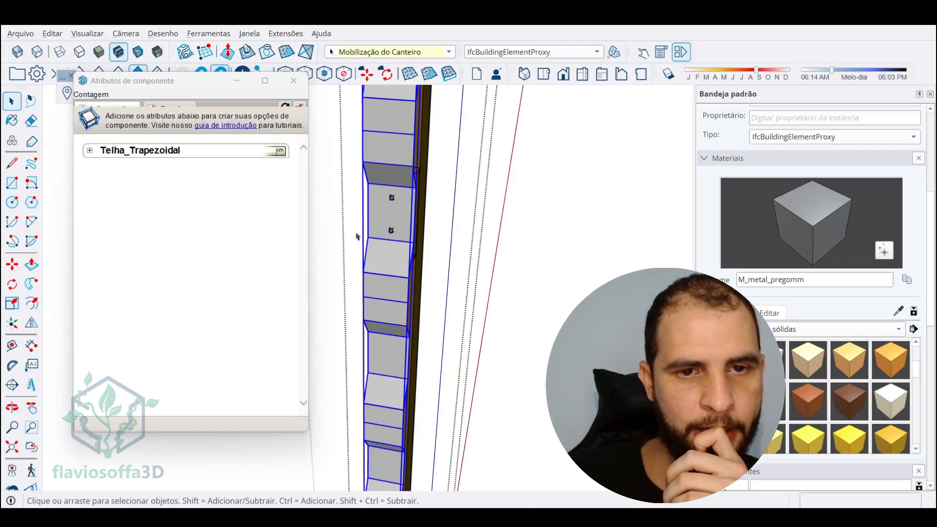
click(433, 168)
Collapse the attribute lists of the board, post, footing and nail components, and expand only Telha_Trapezoidal
click(99, 296)
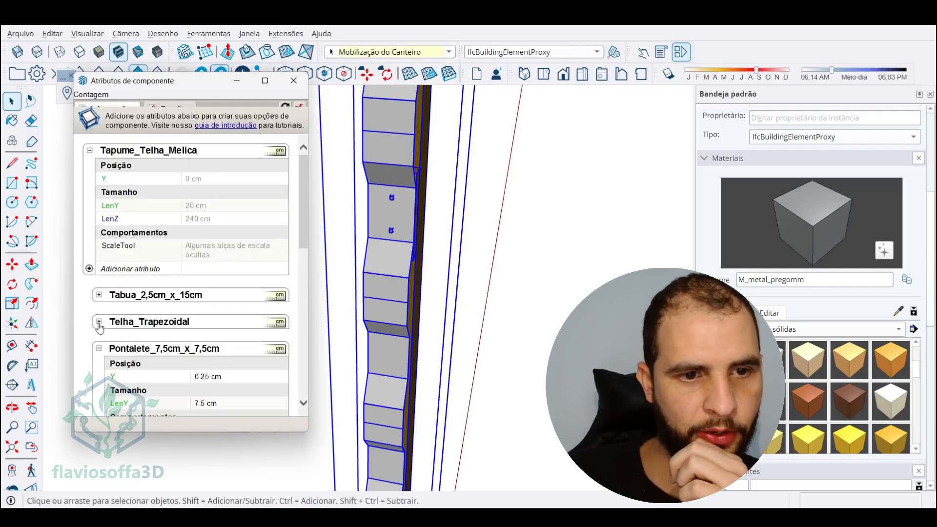
scroll(100, 312, down, 1)
click(99, 306)
scroll(103, 304, down, 2)
click(99, 248)
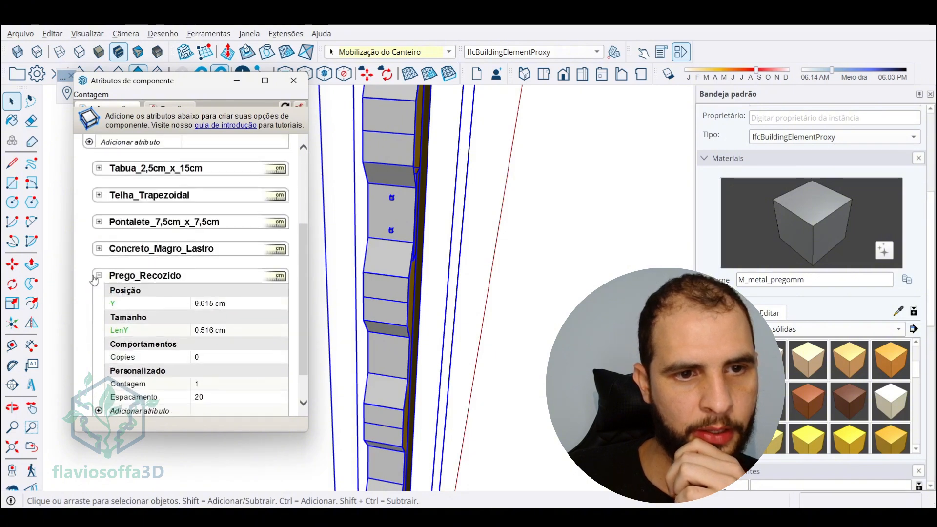
click(99, 275)
click(99, 293)
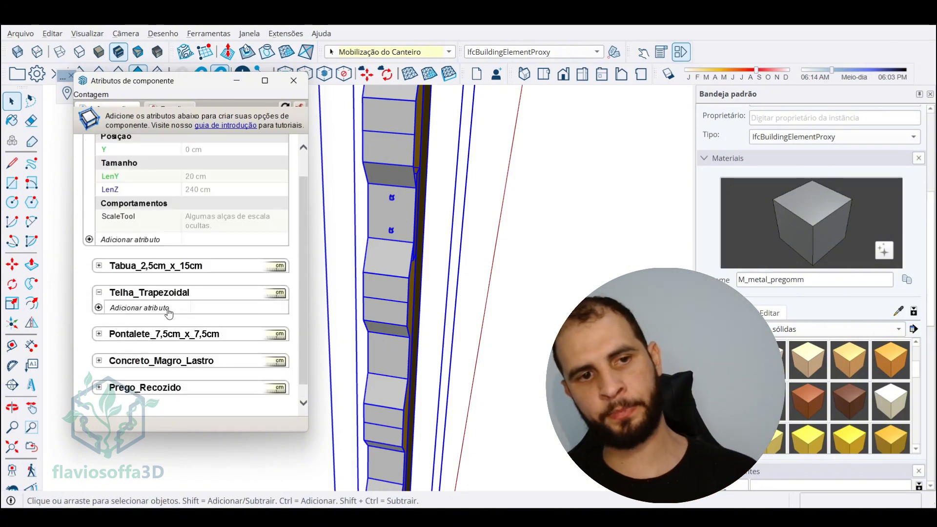
Add the Y position attribute to Telha_Trapezoidal with a fixed 6.25 cm, and add its LenY size attribute
click(99, 309)
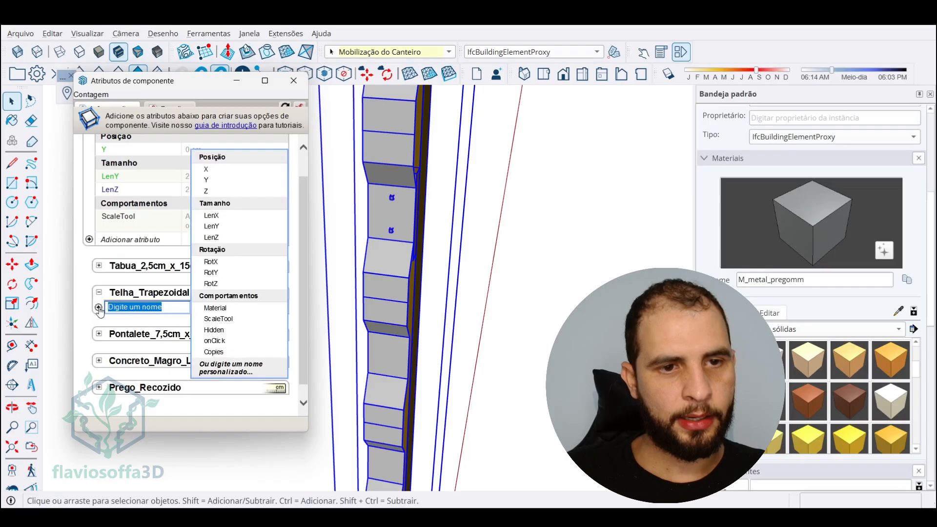
click(215, 182)
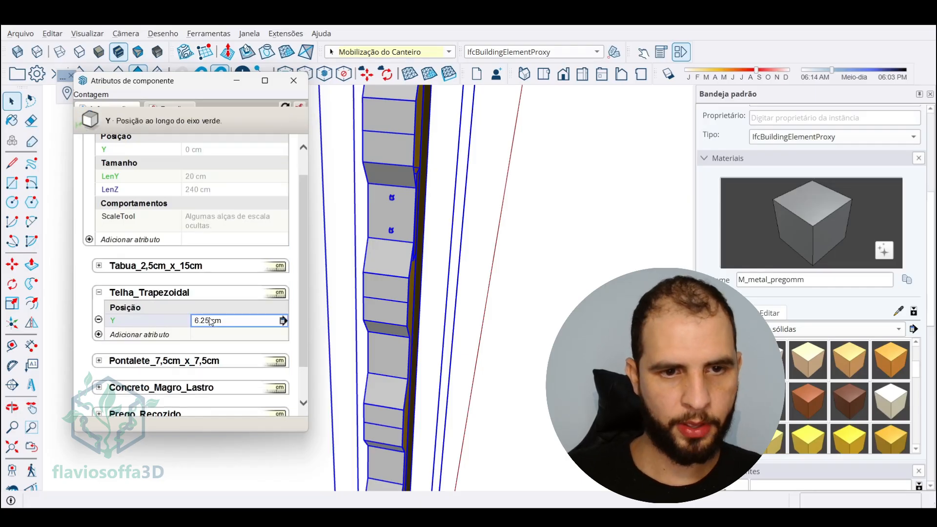
click(99, 335)
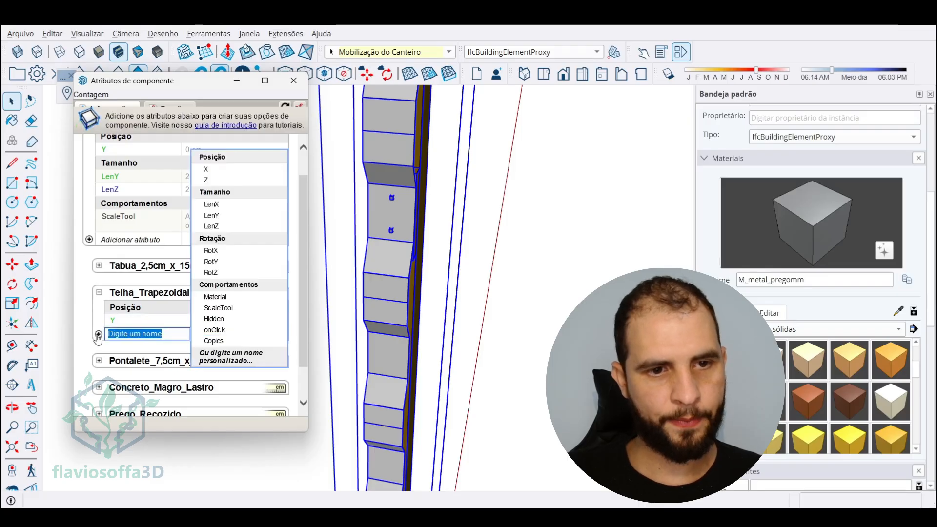
click(232, 217)
scroll(528, 227, down, 5)
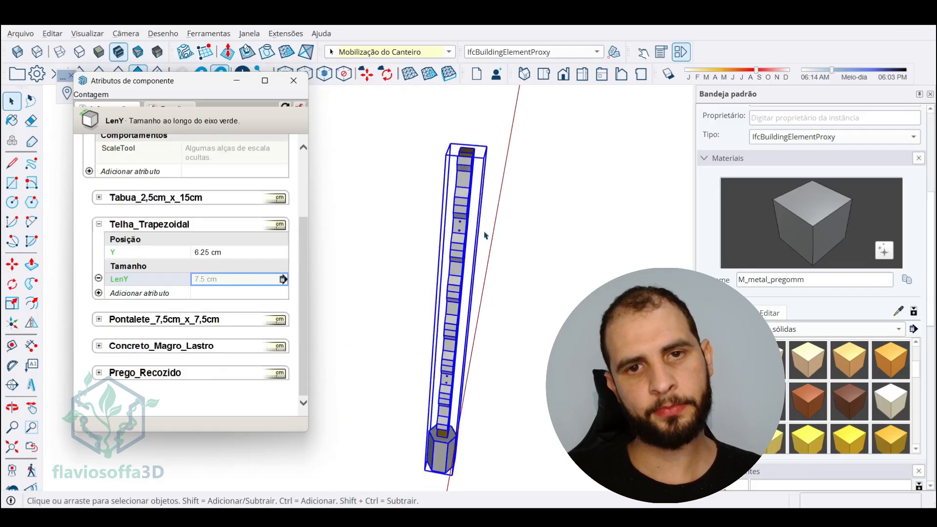
Remove the LenY attribute from Telha_Trapezoidal and expand the attributes of Tabua_2,5cm_x_15cm
click(98, 278)
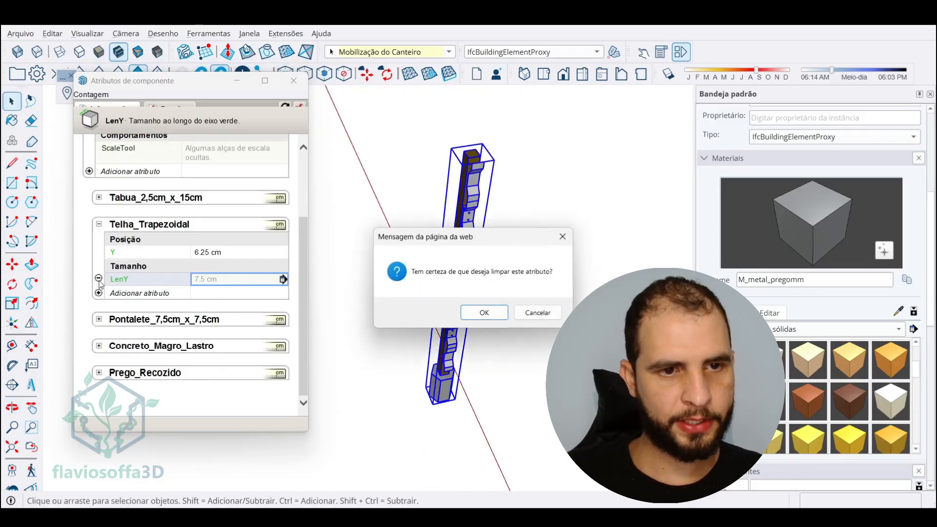
click(484, 313)
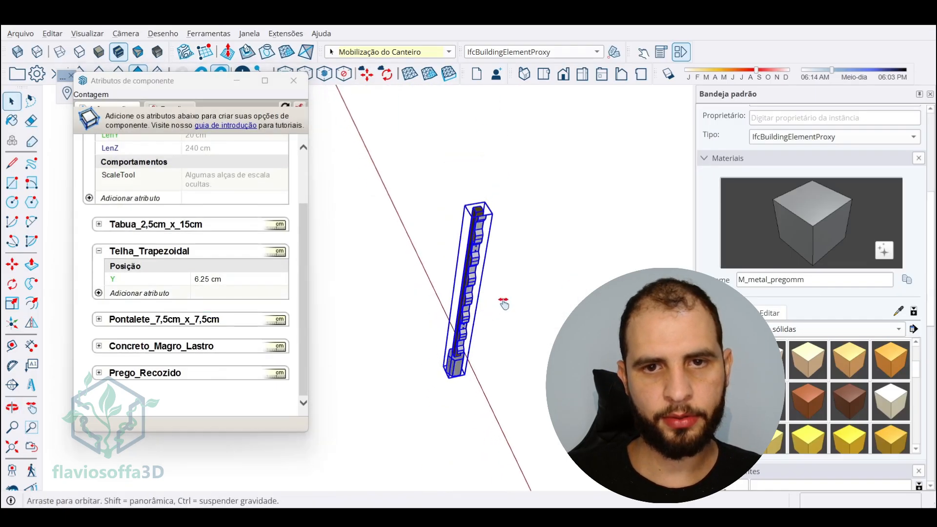
click(98, 225)
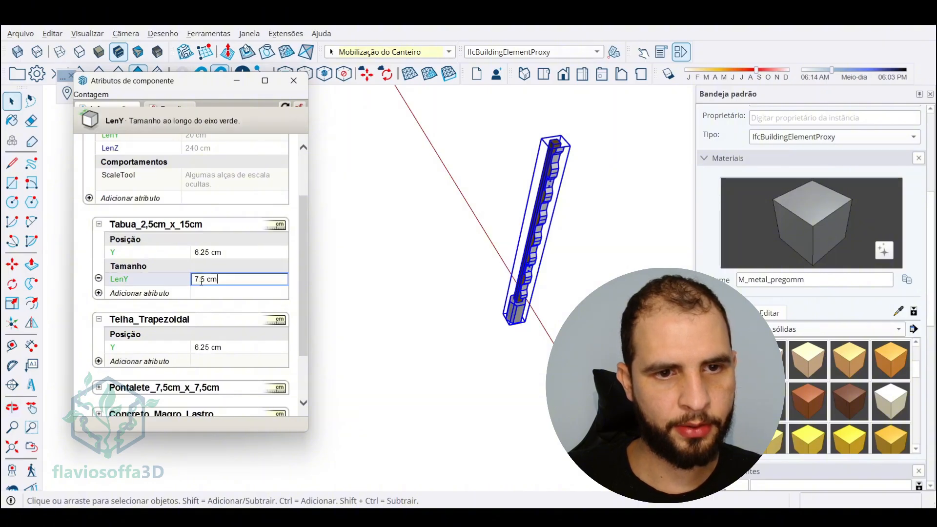
Stretch the fence module along its length to about 2034.8 cm and check the boards and sheets against the posts
click(613, 239)
click(540, 252)
key(s)
scroll(540, 252, down, 2)
drag(529, 244, 332, 280)
middle_drag(431, 293, 530, 296)
click(490, 263)
middle_drag(708, 298, 474, 300)
click(581, 289)
scroll(581, 289, down, 3)
scroll(361, 288, down, 3)
middle_drag(362, 288, 432, 280)
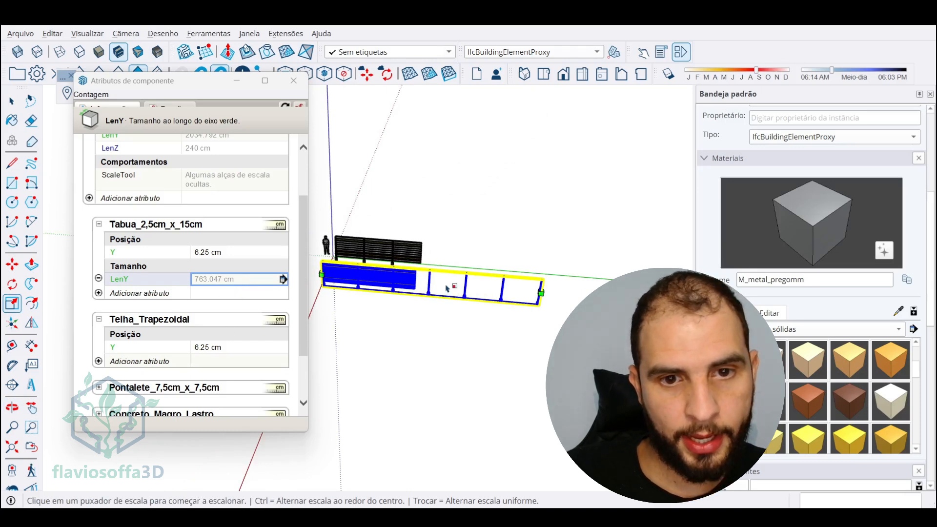
scroll(448, 288, up, 5)
scroll(397, 264, down, 4)
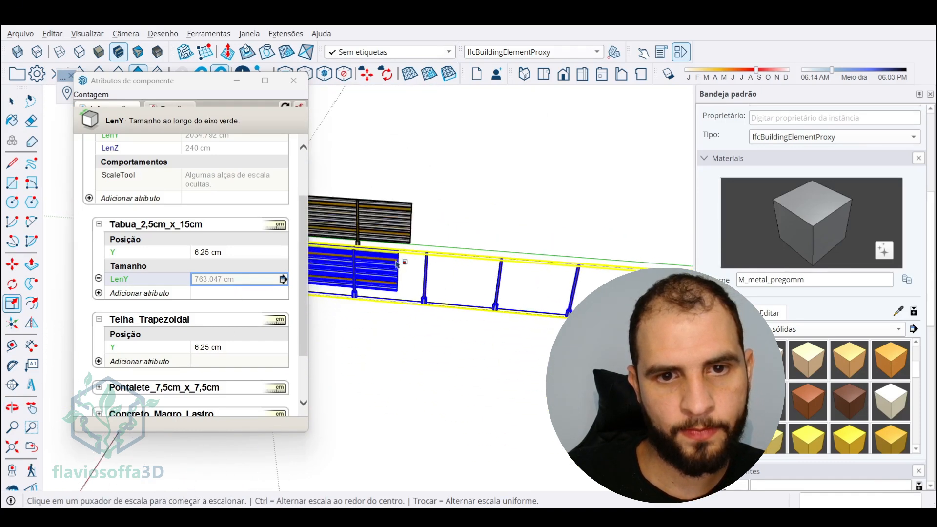
scroll(396, 263, up, 1)
Set the LenY of Tabua_2,5cm_x_15cm to the formula =Tapume_Telha_Melica!LenY
click(237, 280)
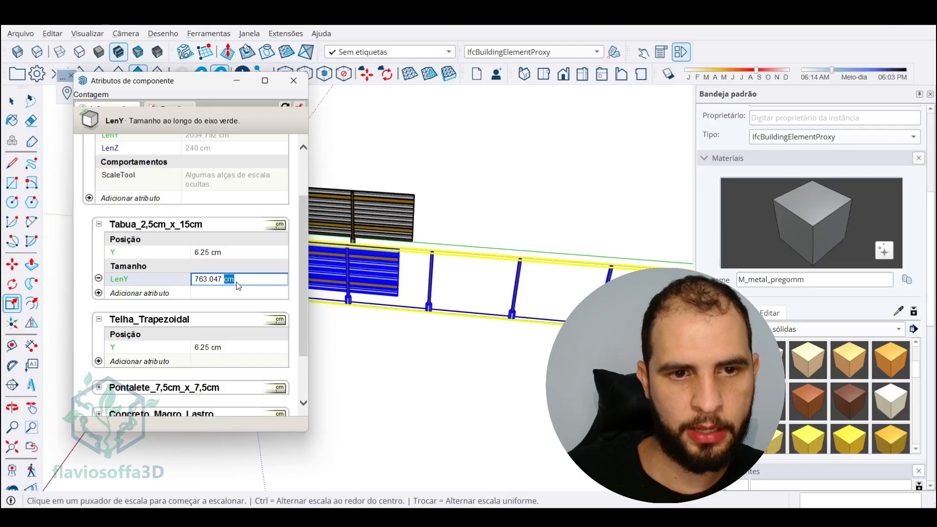
text(=)
scroll(234, 264, up, 2)
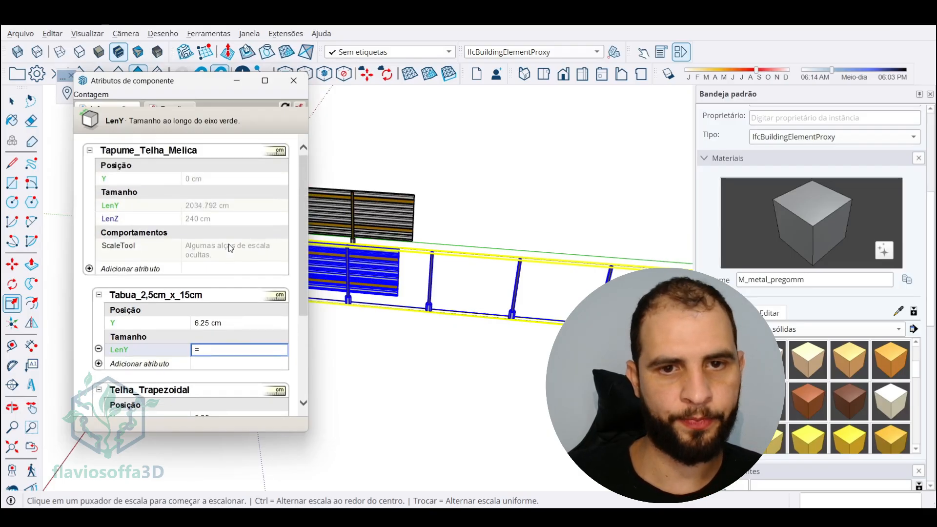
scroll(395, 284, up, 3)
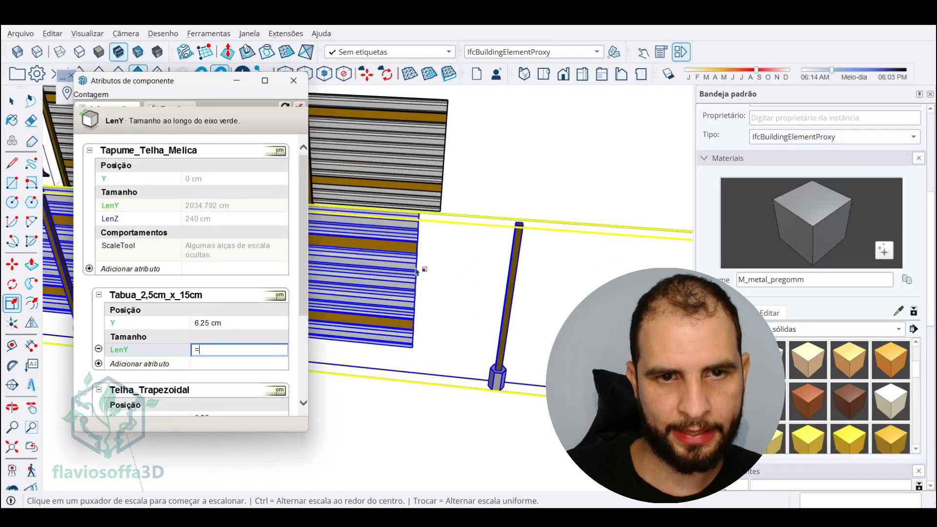
click(126, 209)
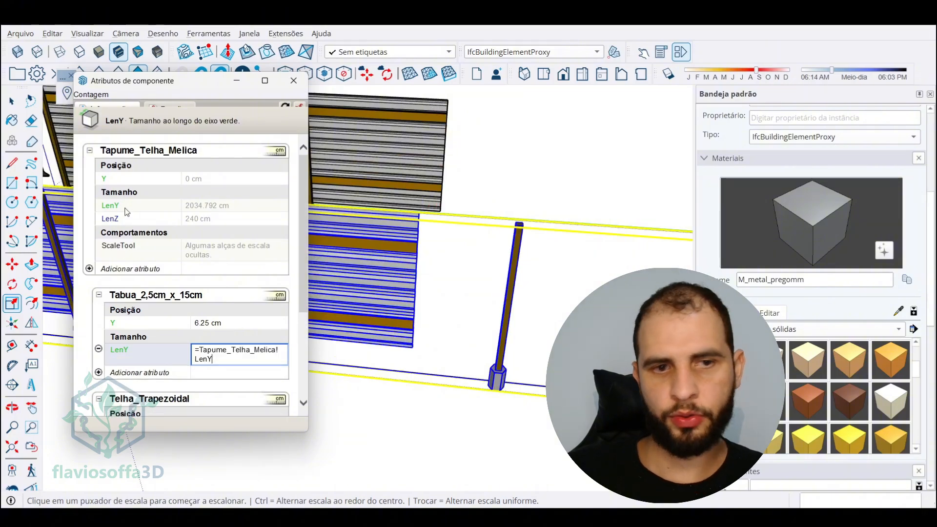
key(Return)
Stretch the fence module further along its length, to about 4069.6 cm, to test the board formula
scroll(546, 308, down, 5)
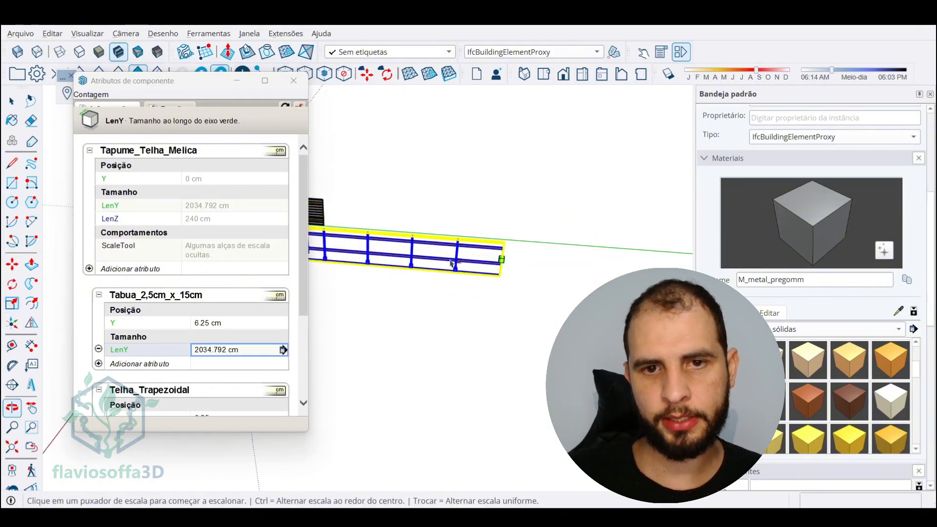
middle_drag(546, 309, 412, 274)
scroll(511, 293, down, 5)
click(510, 295)
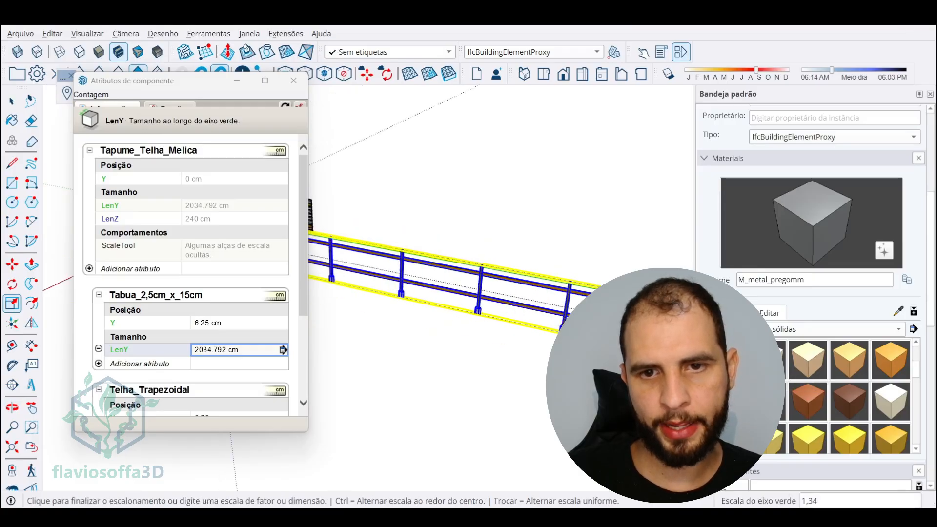
middle_drag(559, 313, 649, 352)
click(605, 362)
scroll(502, 342, down, 8)
scroll(451, 310, up, 8)
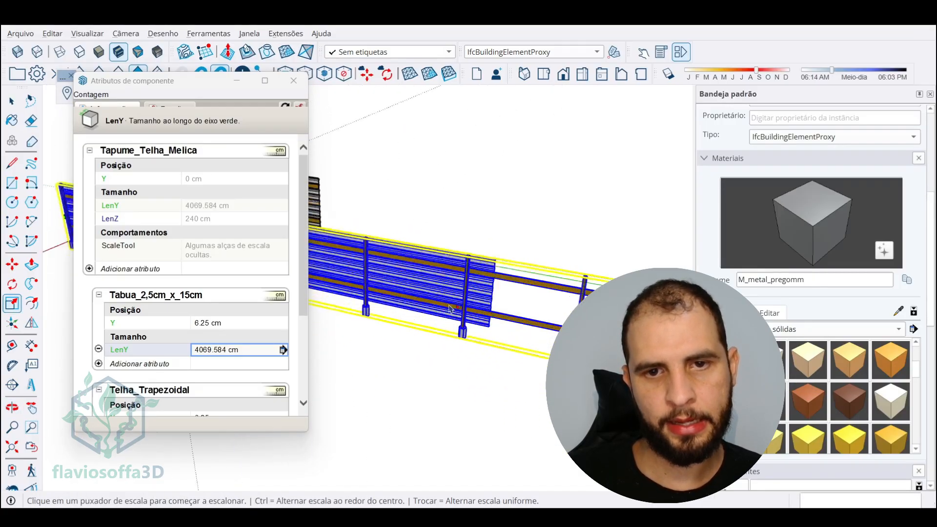
Add the LenY attribute to Telha_Trapezoidal and link it by formula to the length of Tapume_Telha_Melica
scroll(183, 331, down, 5)
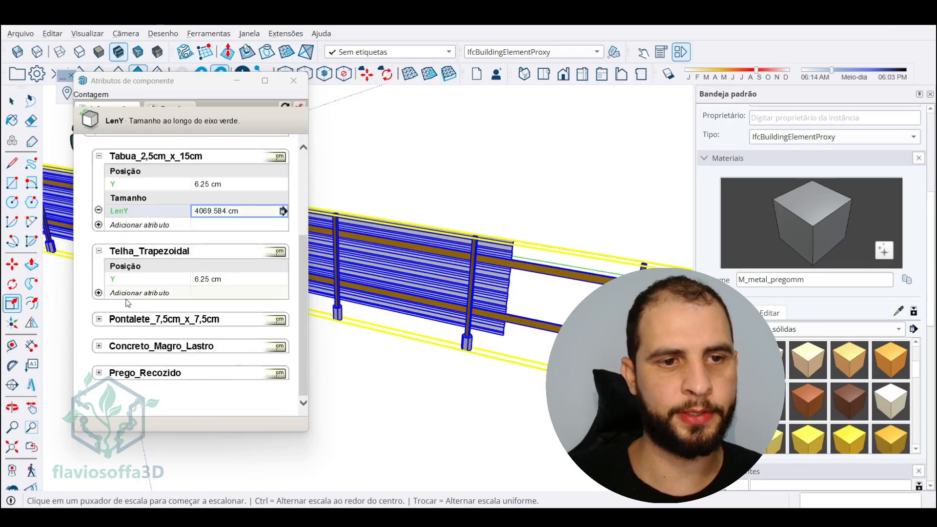
click(98, 292)
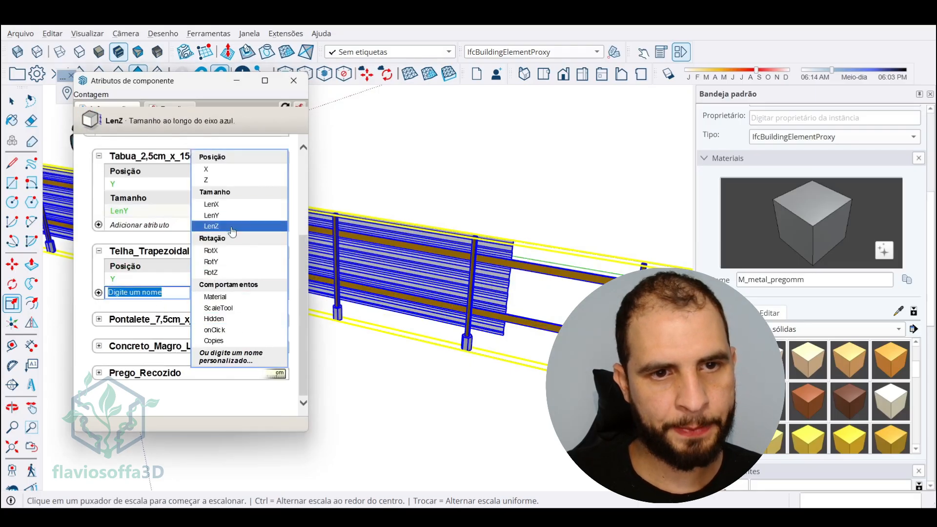
click(213, 216)
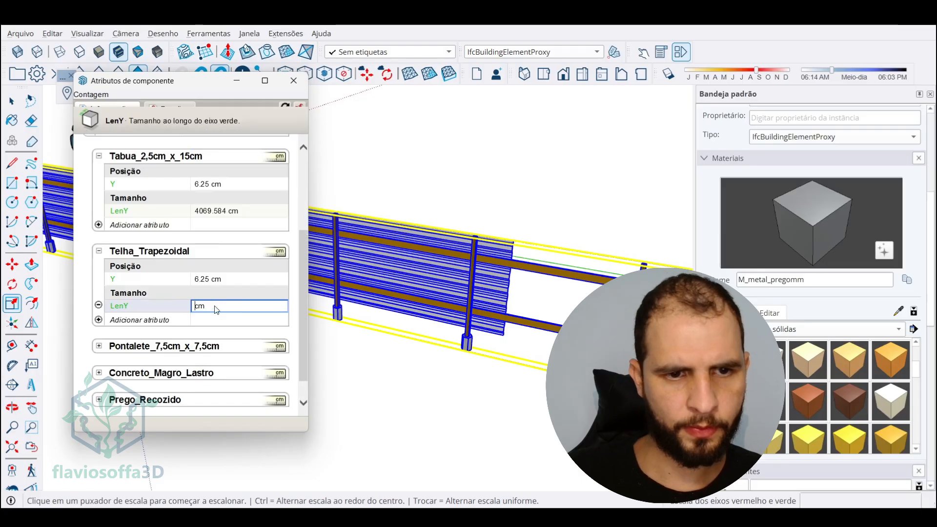
scroll(200, 283, up, 5)
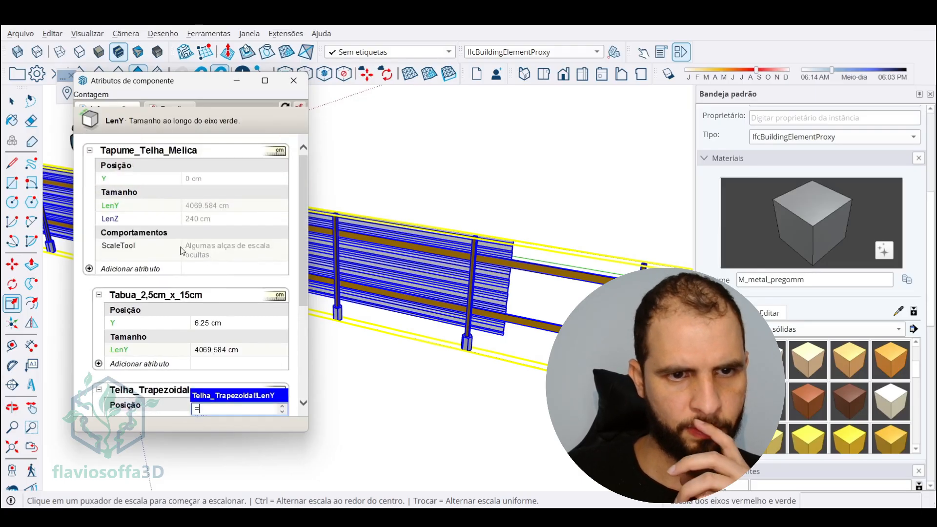
key(Return)
Clear the selection and examine the stretched fence from the post side and the sheet side
scroll(405, 215, down, 7)
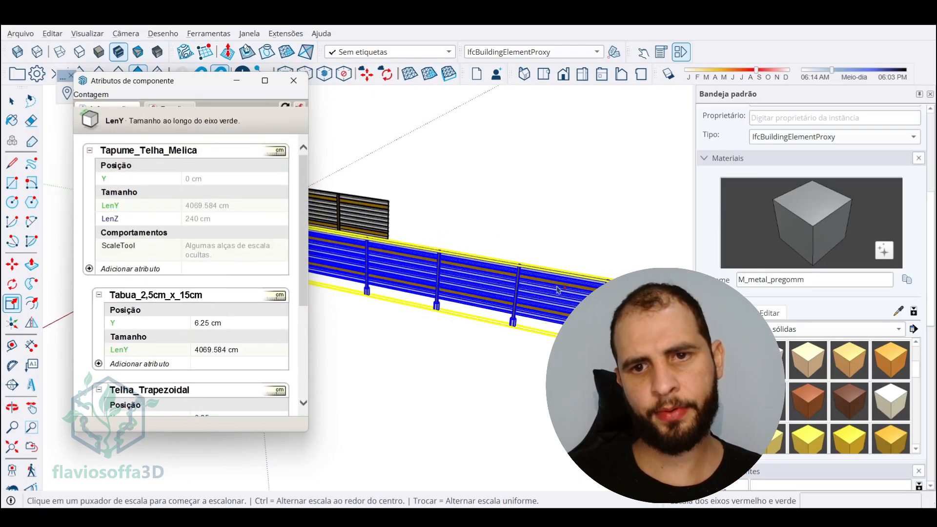
middle_drag(401, 212, 408, 225)
key(space)
click(606, 216)
middle_drag(532, 244, 446, 230)
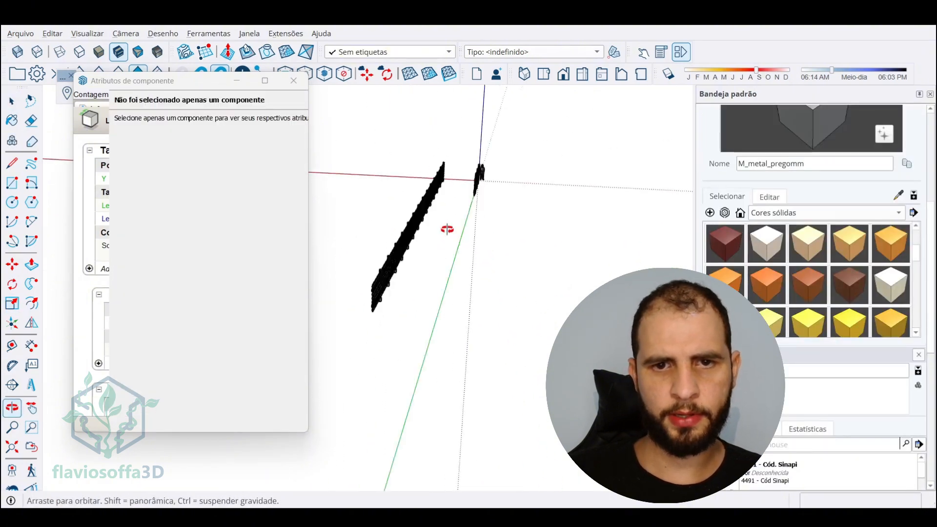
scroll(381, 210, up, 6)
middle_drag(372, 209, 551, 273)
key(space)
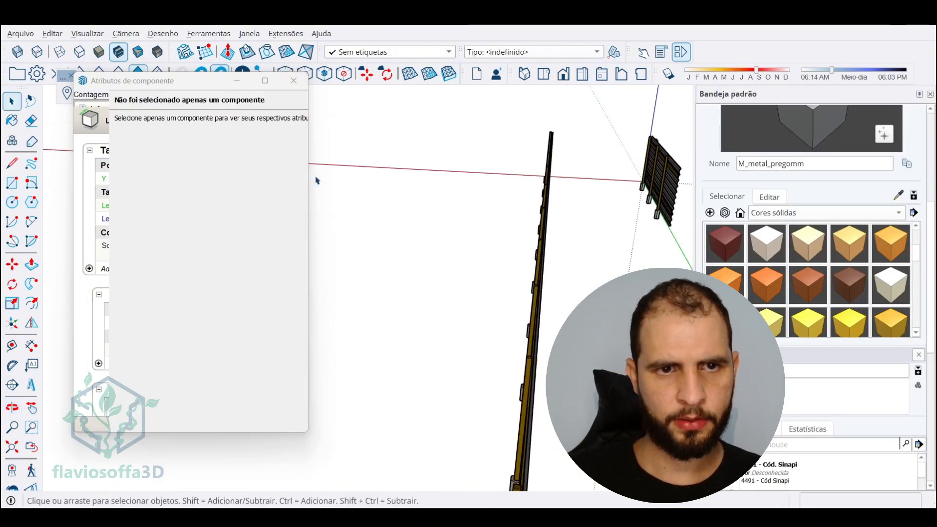
middle_drag(335, 130, 417, 212)
scroll(417, 212, up, 5)
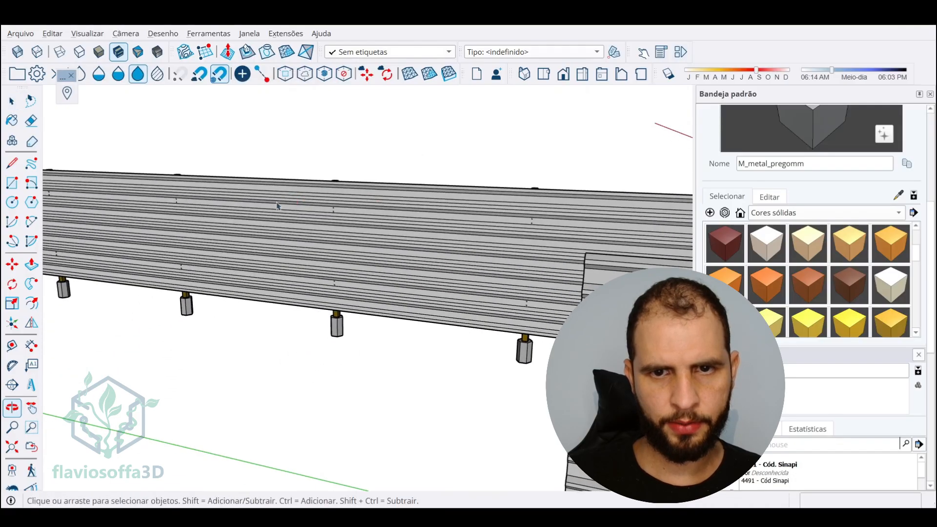
Hide the model's edges and view the sheet side of the fence along its length
click(87, 33)
mouse_move(111, 221)
click(218, 222)
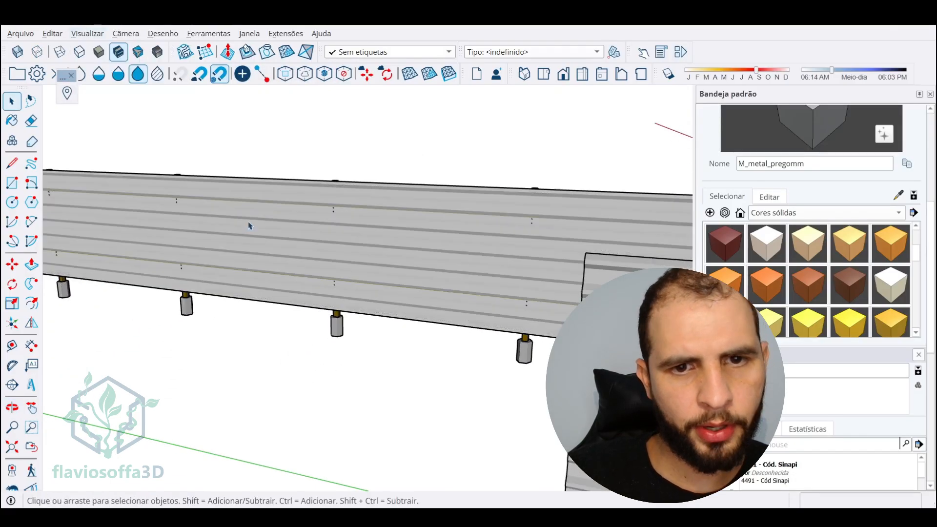
middle_drag(249, 224, 480, 222)
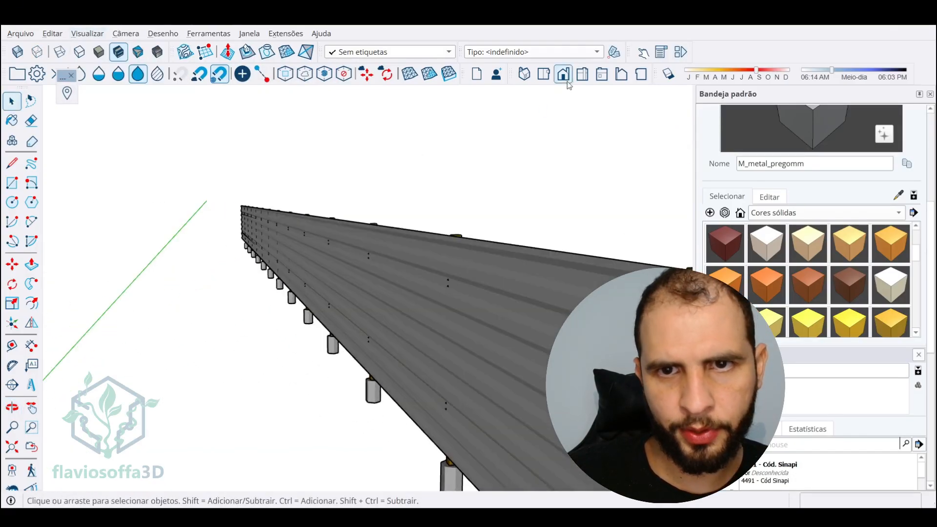
Turn on the shadows, with the date set to about February and the time to early afternoon
click(668, 76)
drag(756, 72, 705, 71)
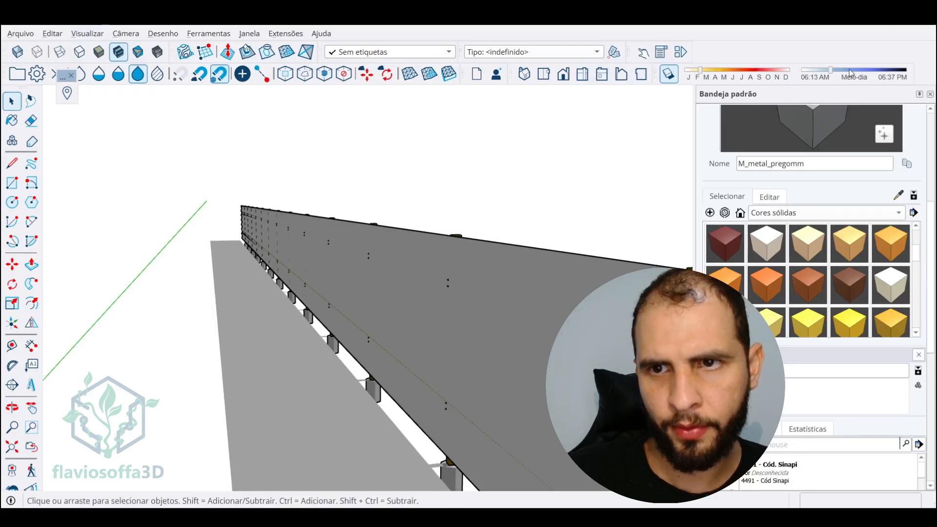
drag(851, 73, 863, 72)
Examine the shaded corrugated sheets, end post and footings of the fence, and the banner image placed on it
scroll(328, 206, down, 6)
middle_drag(327, 205, 592, 268)
scroll(315, 260, up, 5)
scroll(329, 247, down, 5)
scroll(450, 272, up, 5)
scroll(373, 255, down, 2)
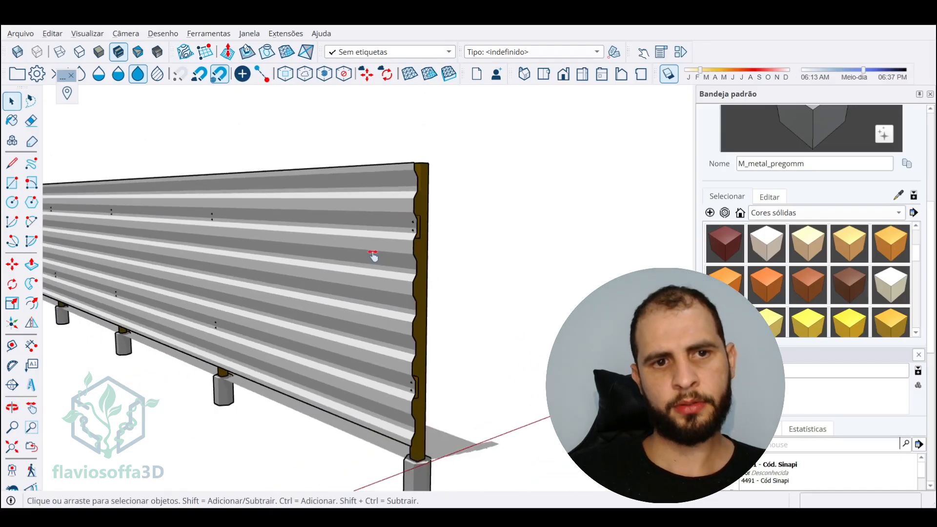
shift+middle_drag(373, 255, 488, 318)
middle_drag(488, 318, 298, 286)
scroll(297, 287, down, 3)
scroll(492, 327, up, 4)
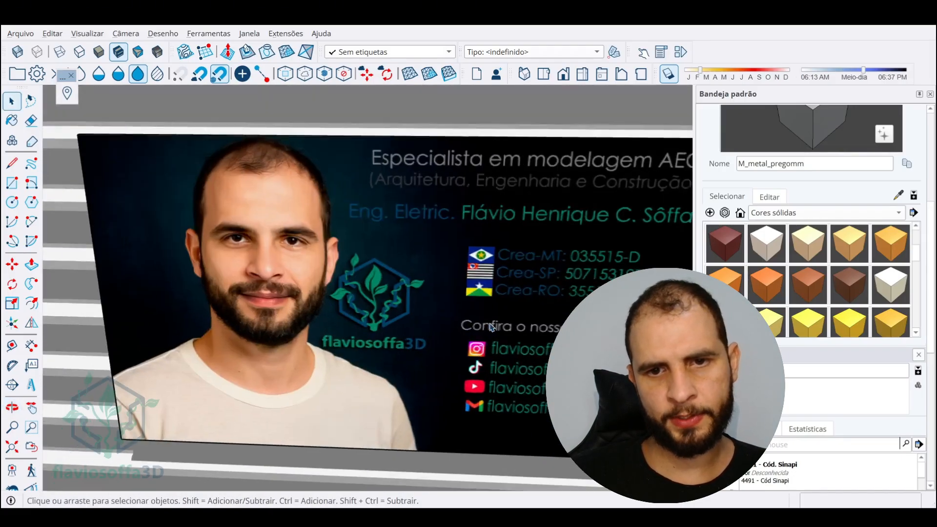
scroll(492, 328, up, 6)
scroll(419, 283, down, 4)
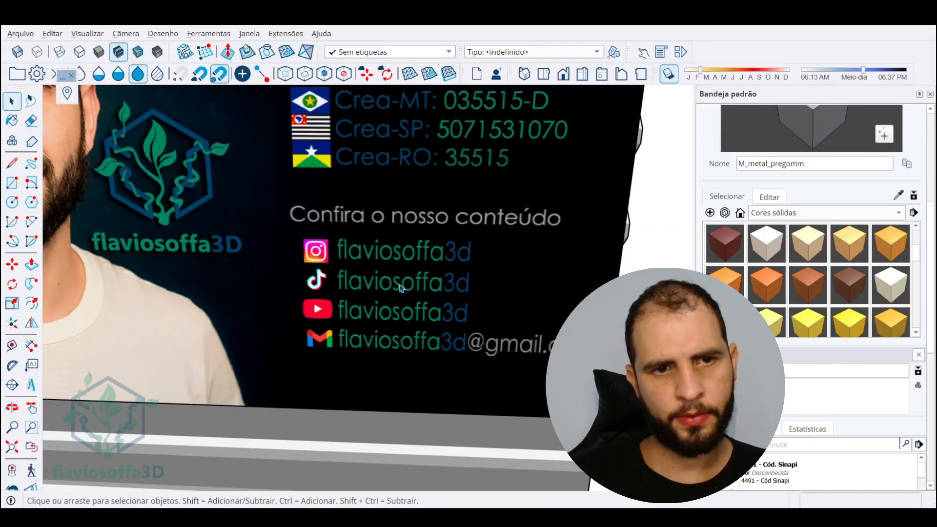
Scale the stretched fence module down along its length to about 0.15 of its size
scroll(401, 288, down, 6)
middle_drag(401, 288, 393, 206)
scroll(393, 206, down, 4)
middle_drag(161, 239, 356, 224)
middle_drag(155, 341, 389, 427)
click(415, 357)
key(s)
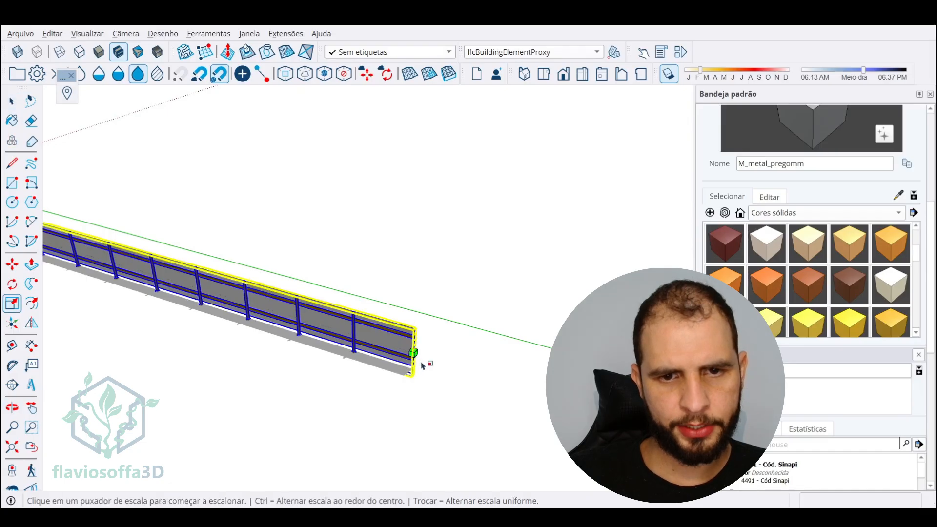
click(414, 353)
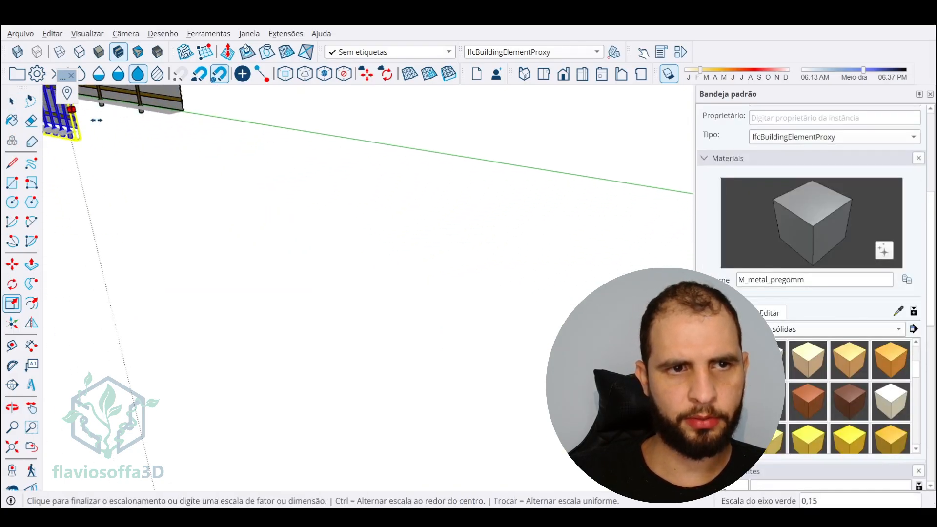
shift+middle_drag(97, 121, 95, 286)
click(104, 290)
Try to stretch the fence module in the opposite direction past its starting post, and undo the scaling
shift+middle_drag(165, 331, 491, 395)
scroll(347, 358, up, 3)
middle_drag(347, 359, 356, 357)
click(542, 382)
shift+middle_drag(54, 219, 208, 218)
click(88, 197)
scroll(454, 285, up, 4)
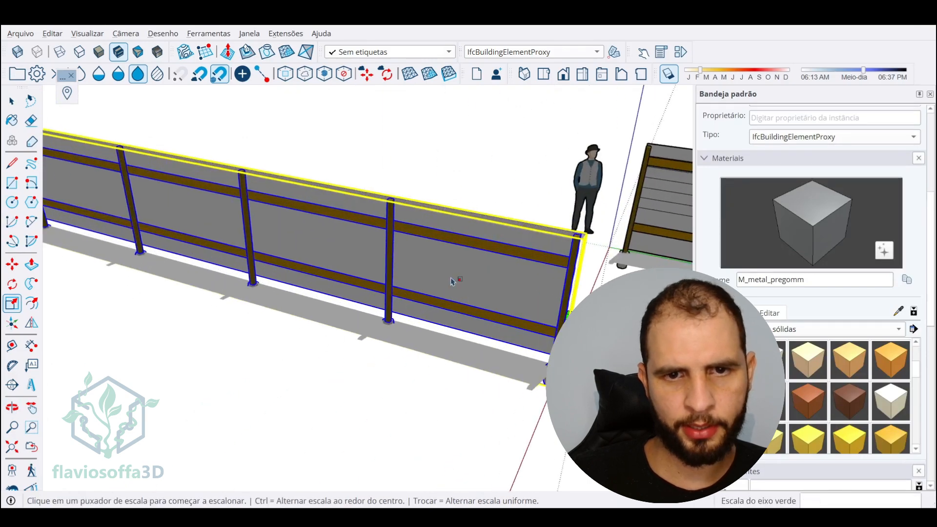
scroll(451, 282, up, 3)
middle_drag(451, 281, 421, 333)
scroll(219, 230, up, 5)
middle_drag(220, 230, 412, 261)
scroll(412, 262, down, 5)
Show the model's edges again and turn off the shadows, leaving the fence module deselected
click(52, 33)
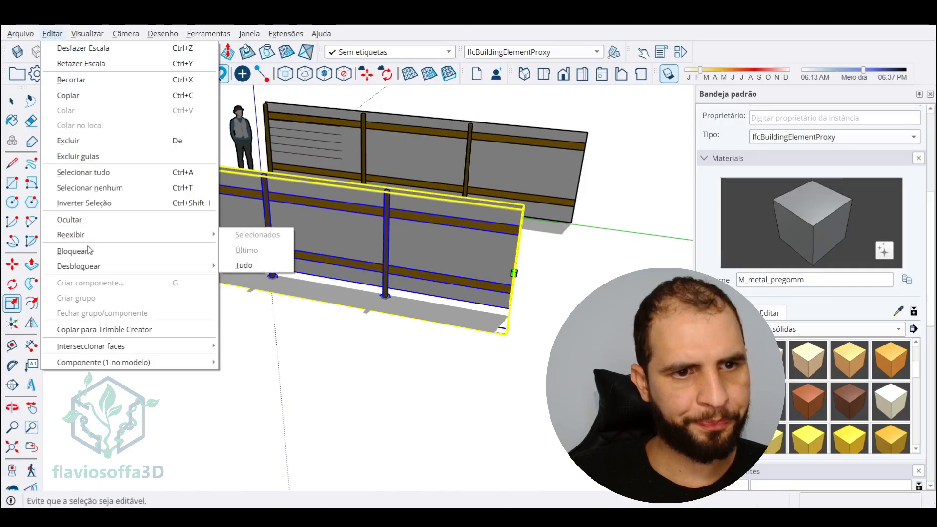
mouse_move(84, 32)
mouse_move(136, 223)
click(239, 221)
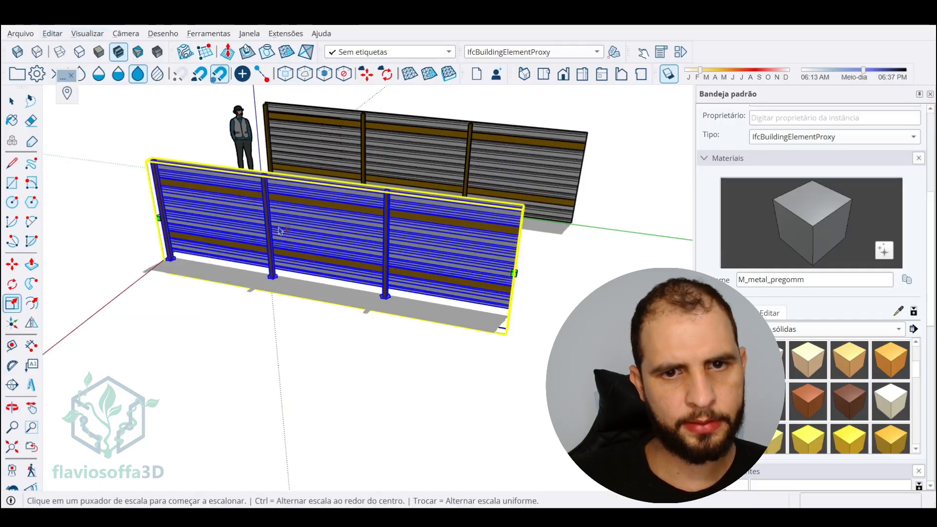
scroll(391, 247, up, 4)
scroll(391, 247, down, 3)
shift+middle_drag(390, 246, 569, 317)
click(669, 74)
key(space)
click(229, 298)
scroll(293, 275, up, 3)
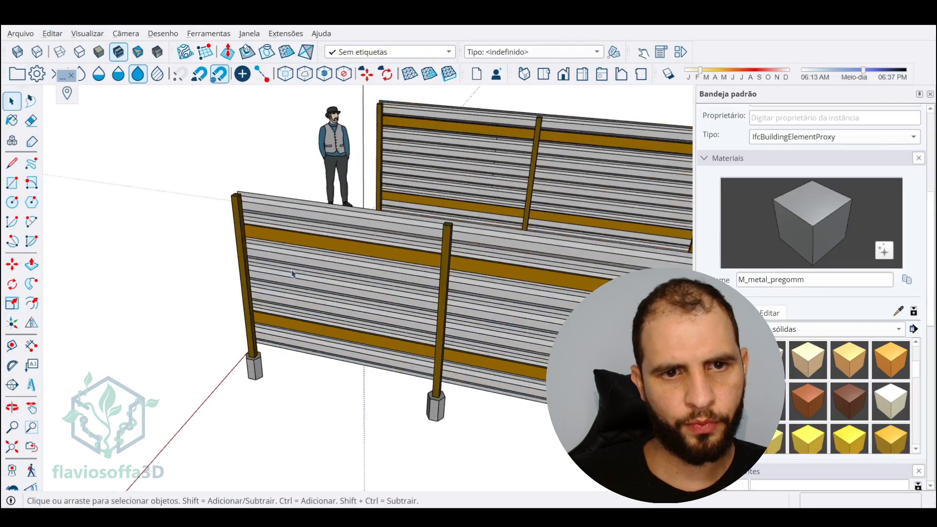
scroll(293, 274, up, 3)
click(314, 184)
scroll(314, 184, up, 5)
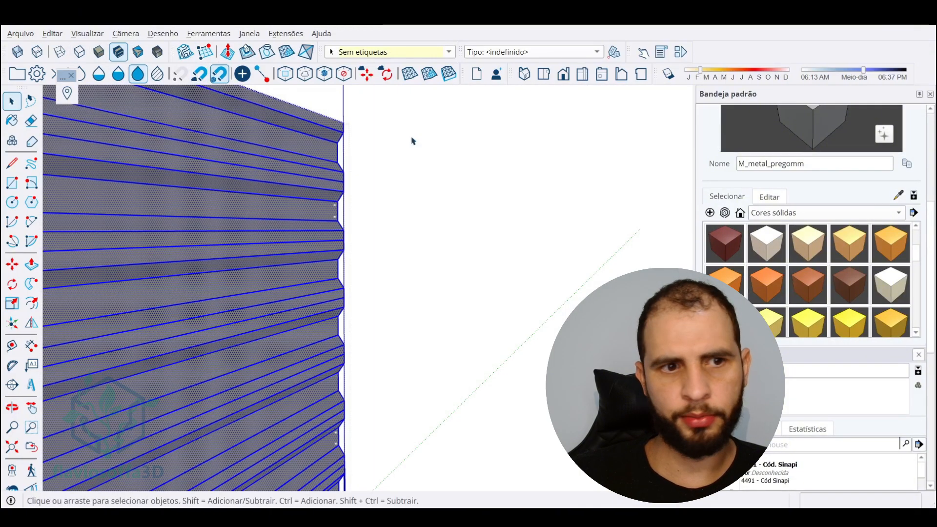
key(a)
key(e)
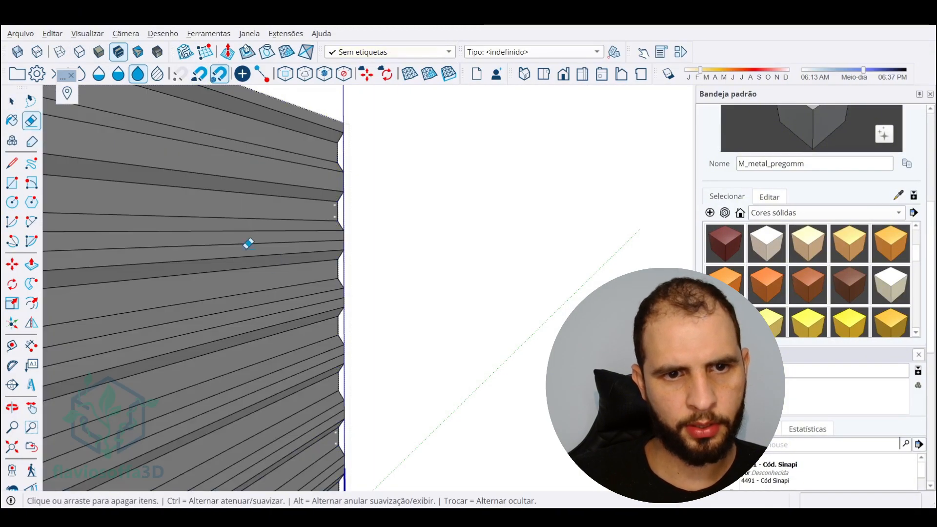
middle_drag(268, 386, 309, 260)
middle_drag(299, 373, 498, 186)
key(space)
scroll(498, 186, down, 5)
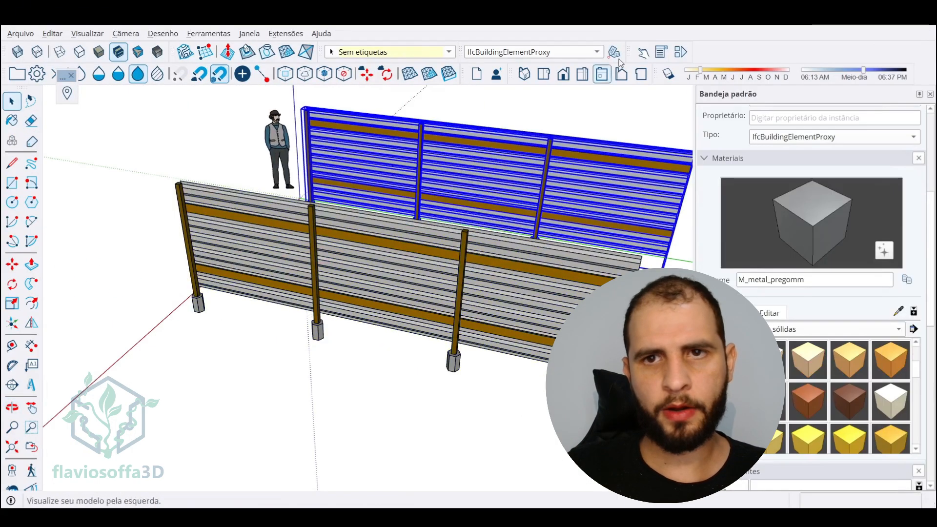
Open the component attributes of the selected reference fence and review its custom attributes
click(681, 52)
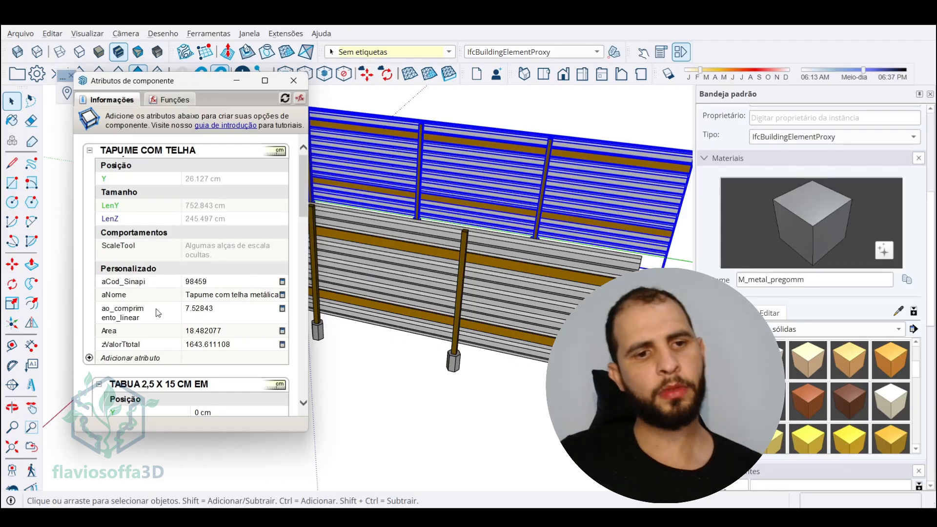
scroll(195, 321, down, 1)
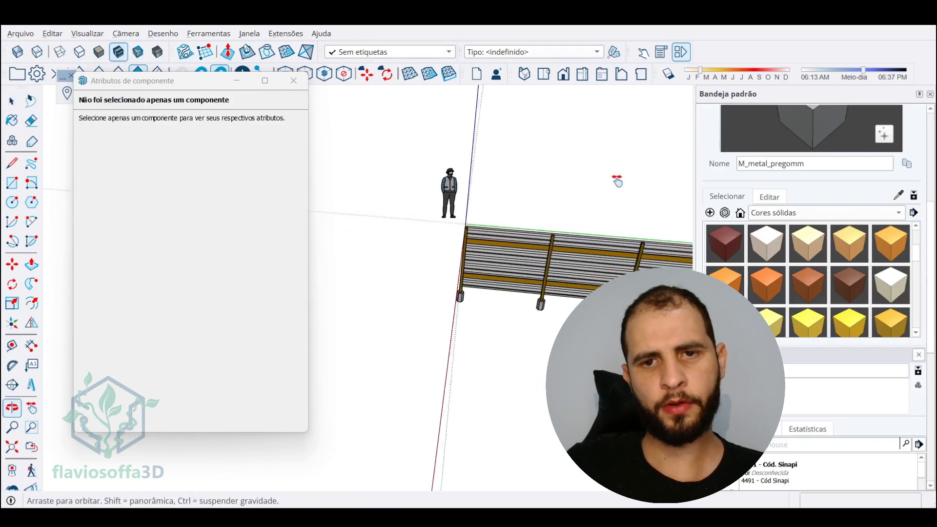
Select the Tapume_Telha_Melica fence module and collapse the attribute lists of its board, sheet, post and footing subcomponents
middle_drag(617, 182, 524, 244)
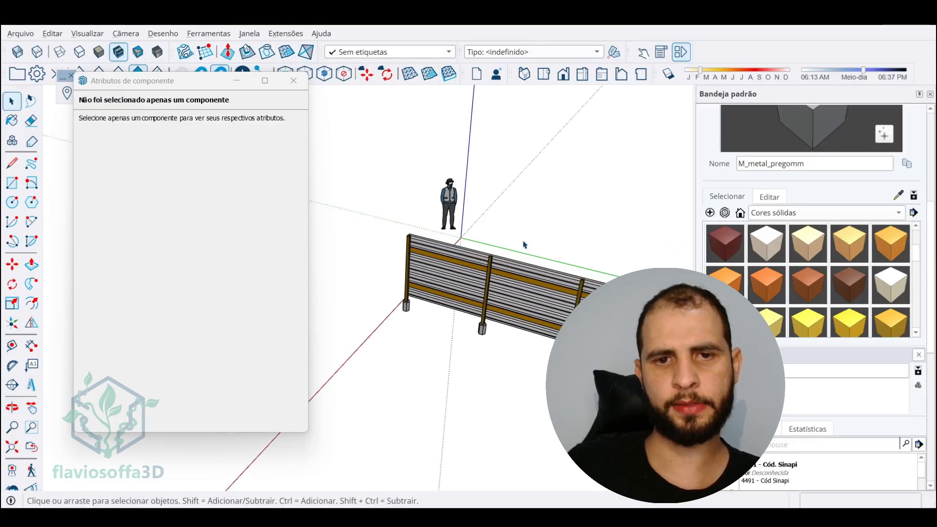
shift+middle_drag(591, 255, 498, 213)
scroll(498, 213, up, 1)
scroll(404, 228, down, 1)
click(404, 228)
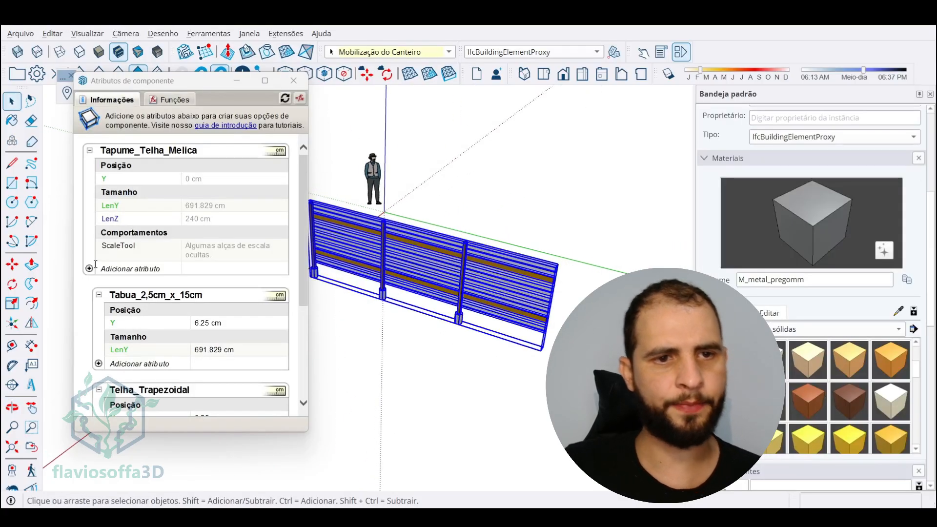
scroll(165, 328, down, 3)
click(99, 320)
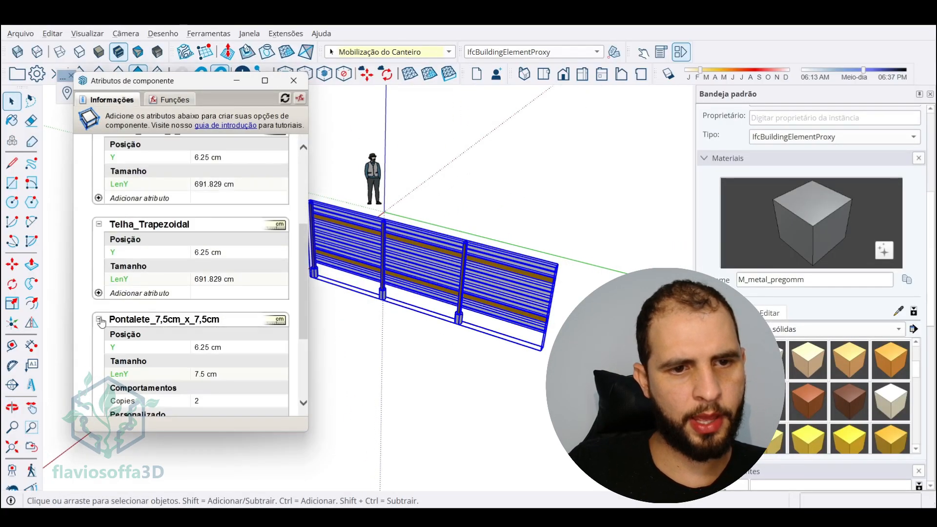
scroll(170, 362, down, 2)
click(99, 194)
scroll(139, 228, up, 3)
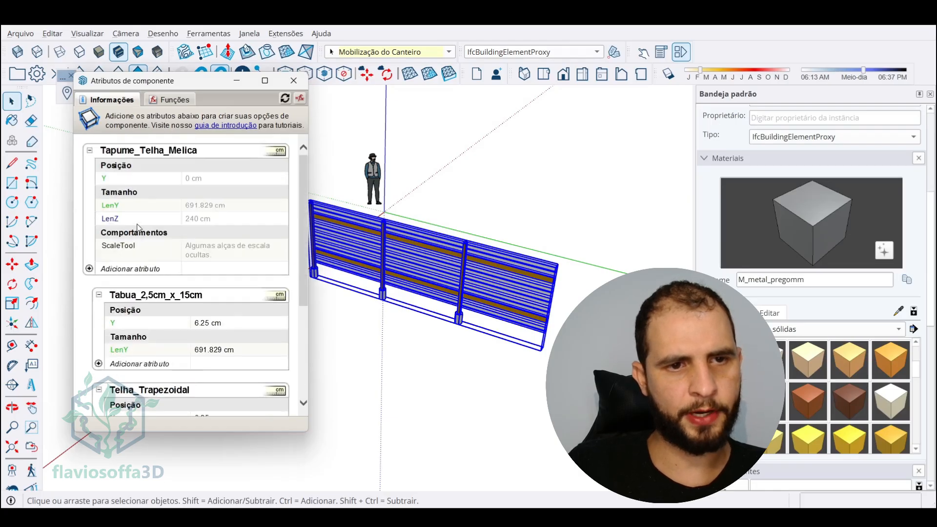
click(99, 295)
Add a custom attribute a_codigo to the fence module and set it to 98459, copied from the Tapume text file
click(141, 268)
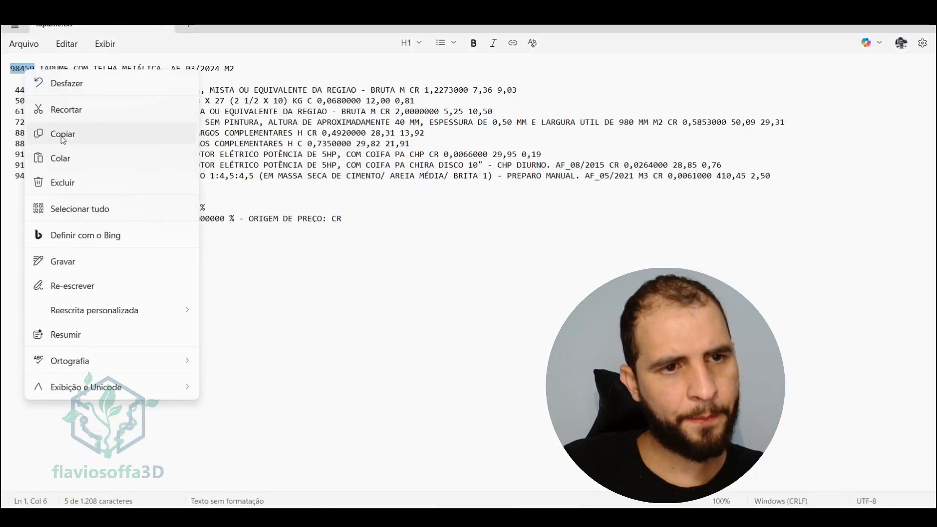
click(63, 137)
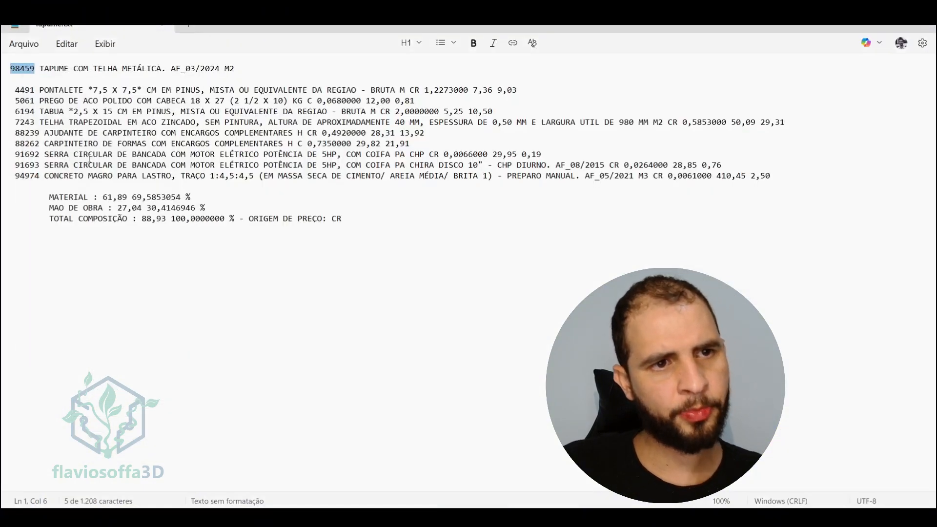
key(alt+Tab)
key(alt+Tab)
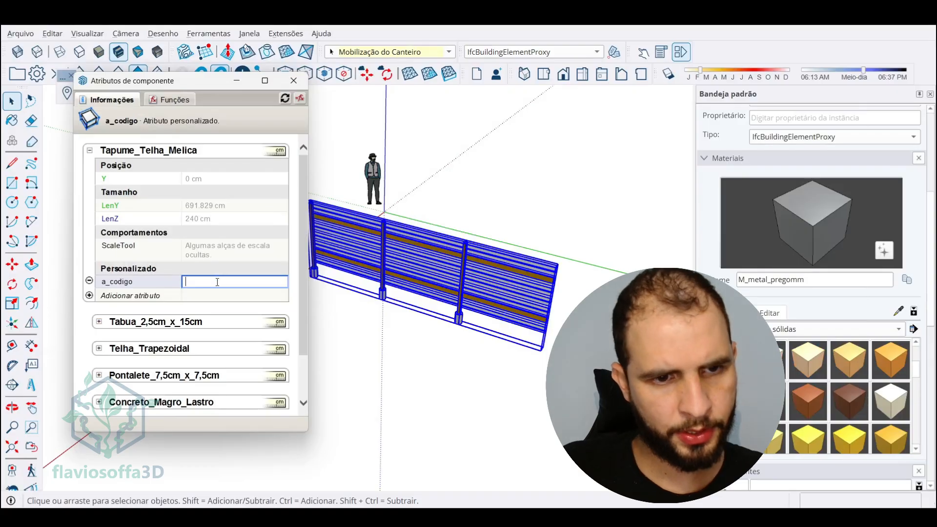
click(158, 258)
click(211, 281)
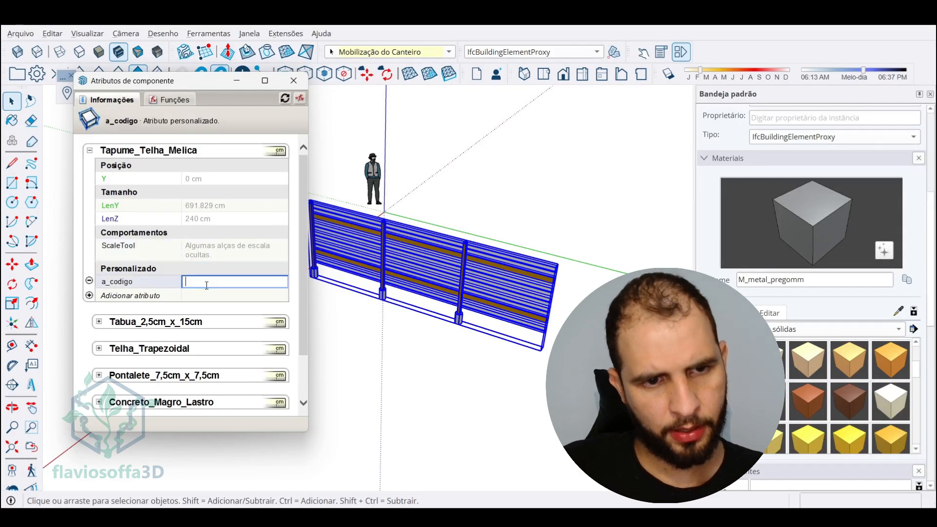
text(98459)
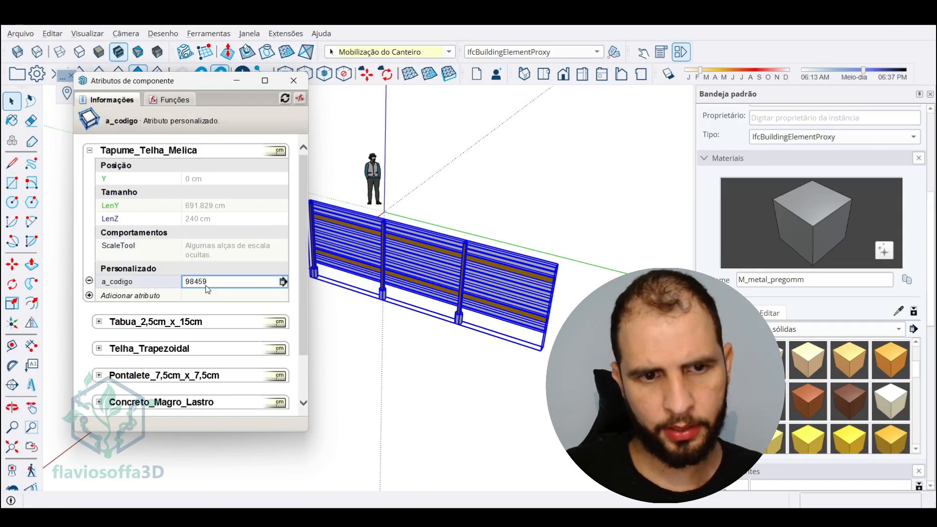
Let users see the a_codigo attribute, with the display label "Código do Sinapi:"
click(284, 282)
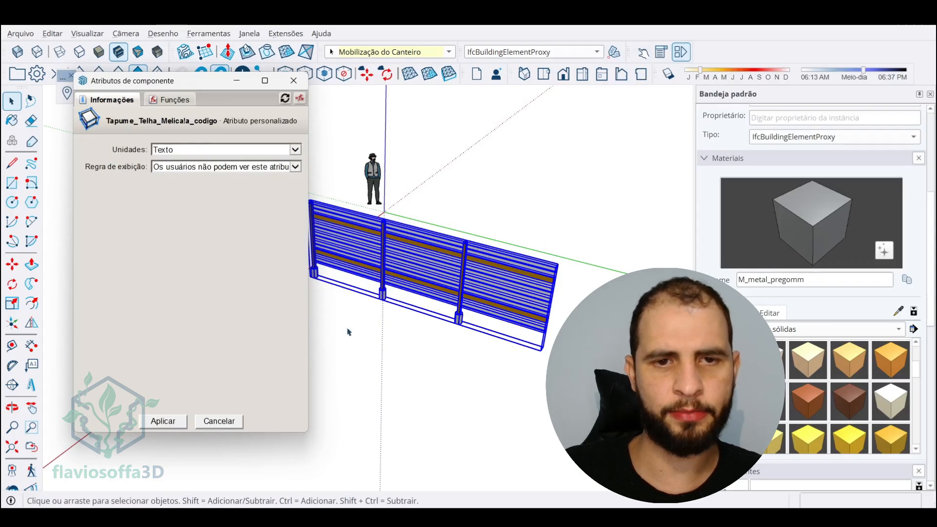
click(296, 167)
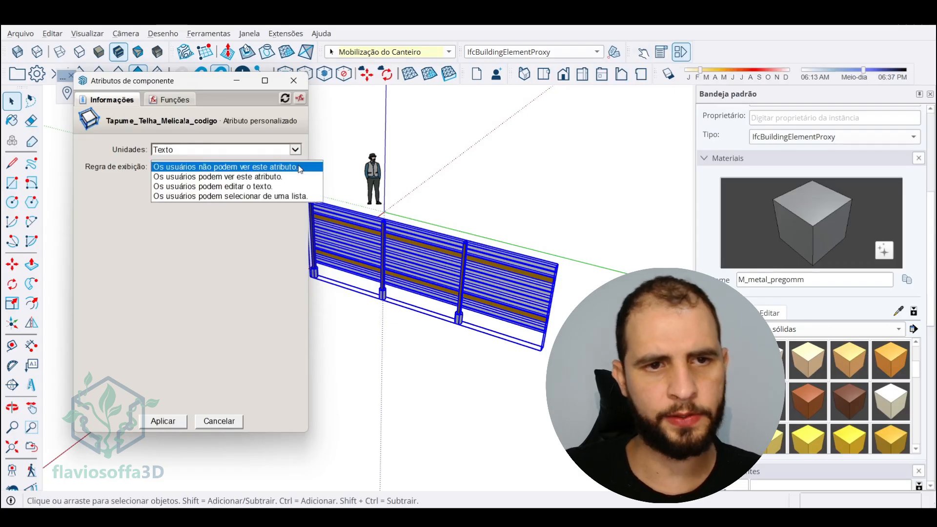
click(207, 177)
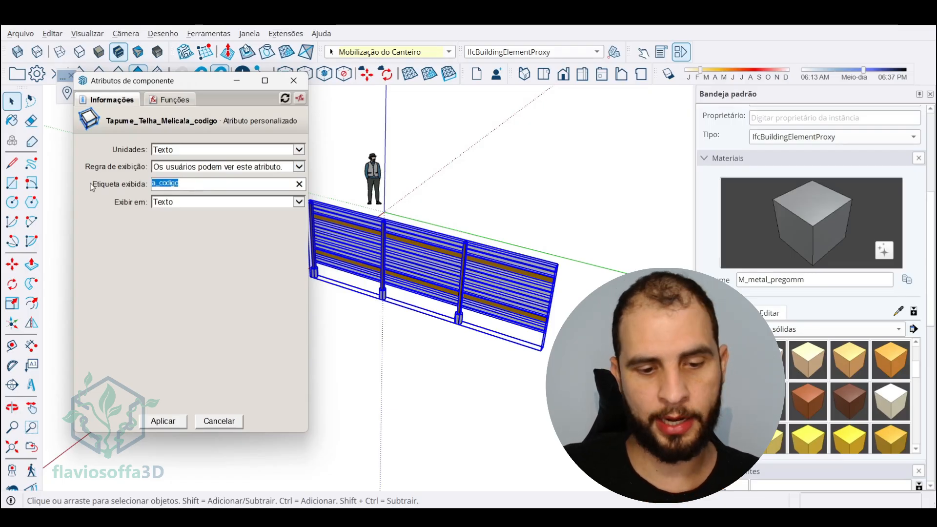
text(C)
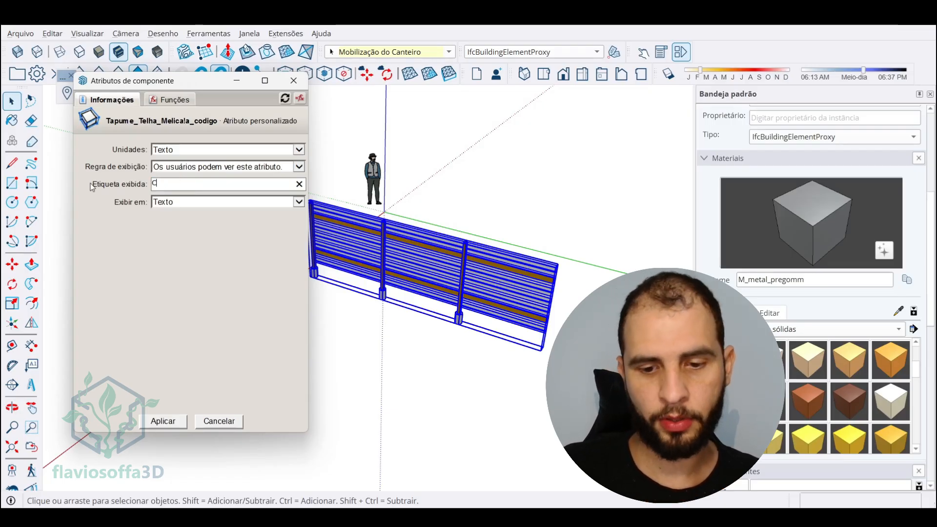
text(ódigo do Sinap)
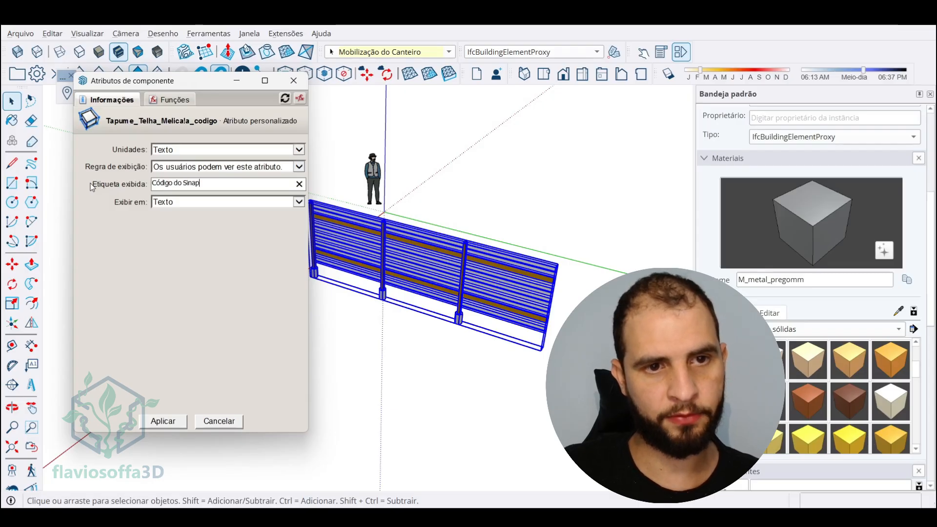
text(i:)
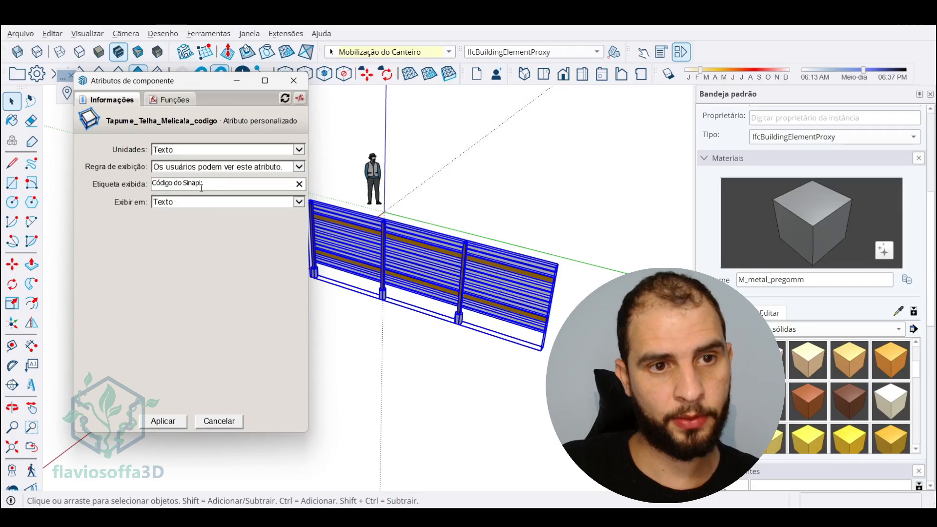
click(172, 421)
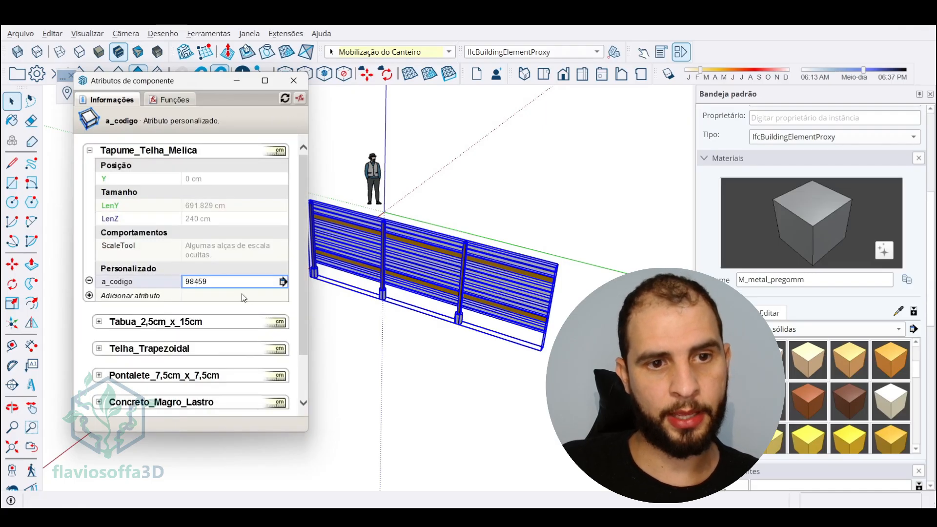
Show the fence module's component options beside the model and check the SINAPI code entry with the IFC section collapsed
click(644, 73)
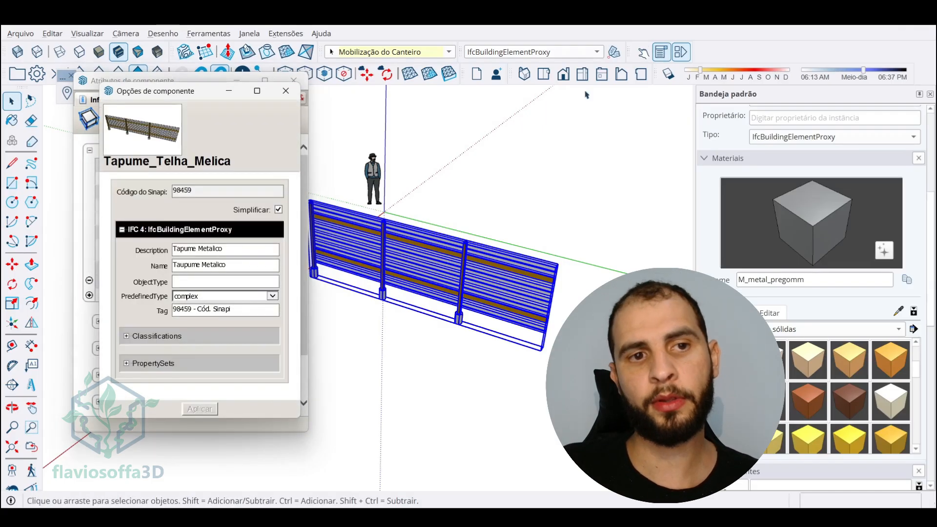
drag(200, 94, 688, 66)
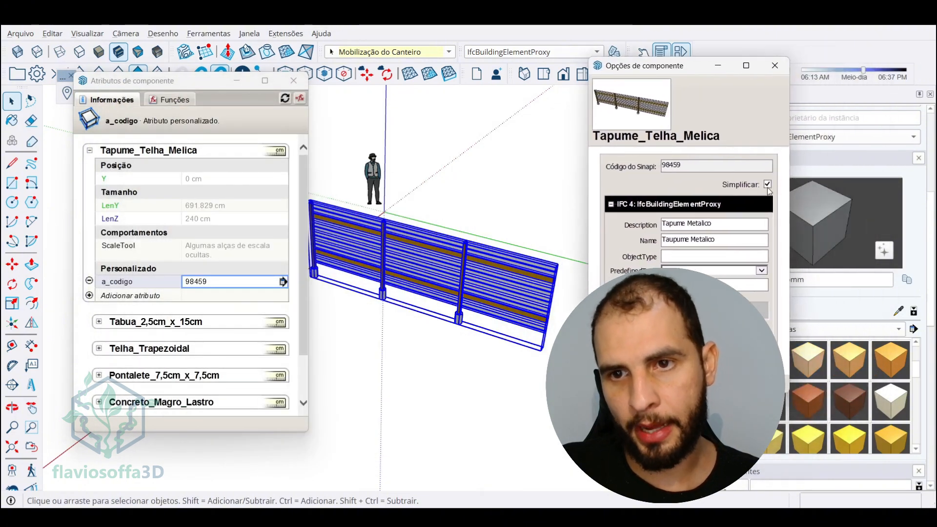
click(611, 205)
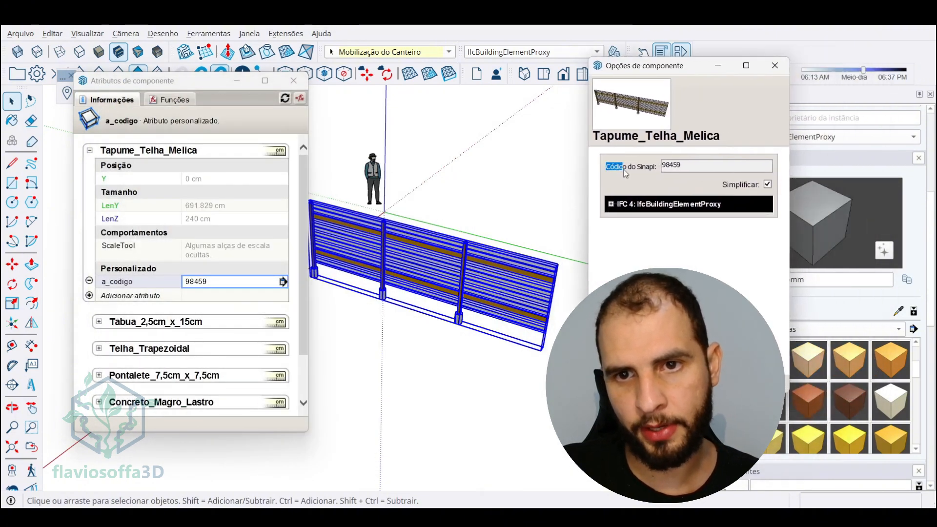
drag(624, 170, 706, 172)
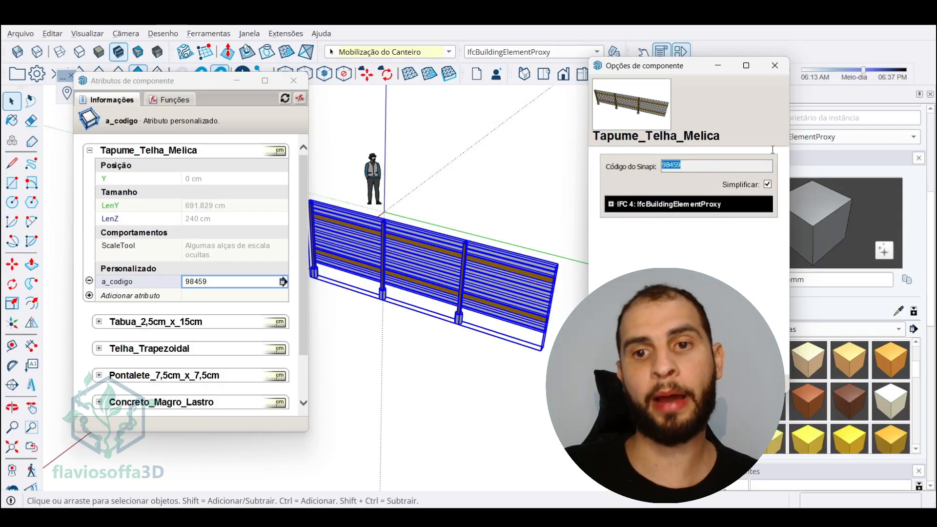
Add a second custom attribute named b_nome to the fence module
click(90, 296)
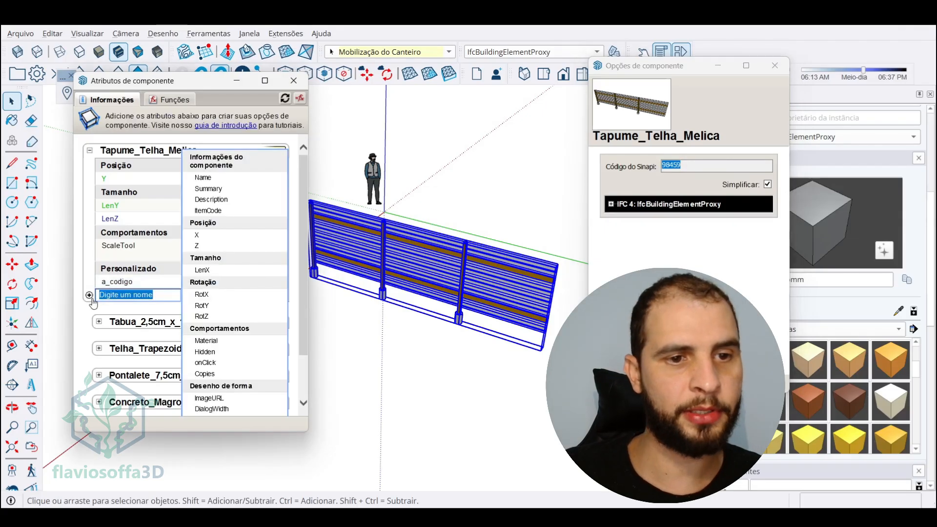
drag(133, 295, 54, 290)
key(Right)
key(Right)
key(Right)
key(Right)
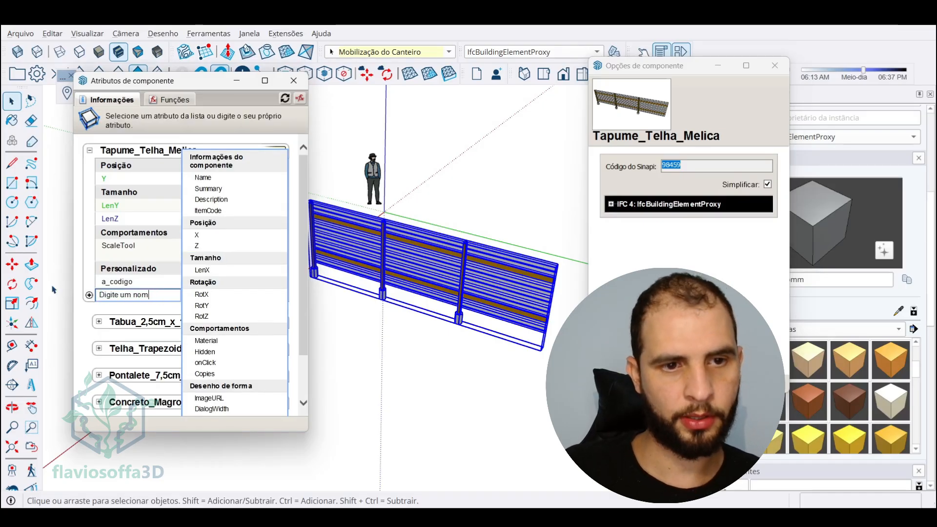
key(ctrl+BackSpace)
key(ctrl+BackSpace)
key(ctrl+BackSpace)
text(b_nome)
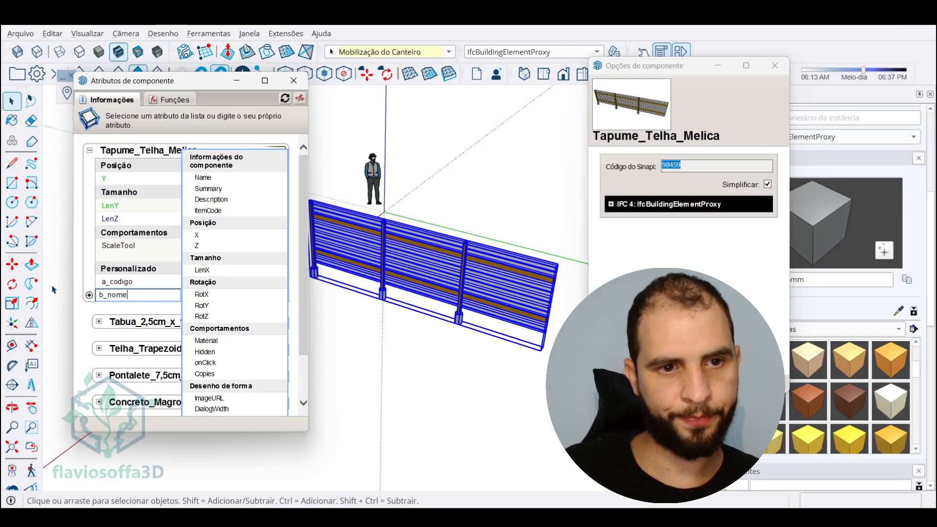
key(Return)
Set the b_nome attribute to "Tampume Telha Metalica"
click(209, 295)
text(T)
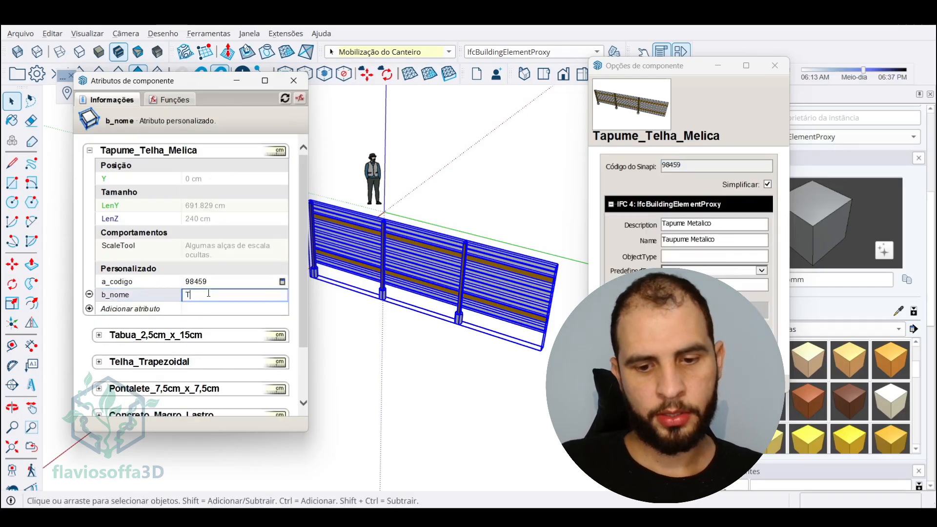
text(ampume)
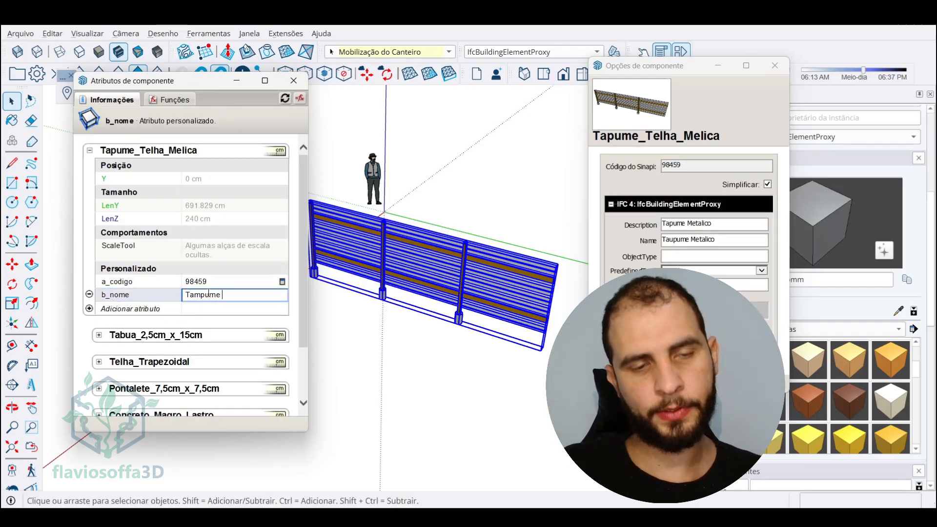
text( Telha Met)
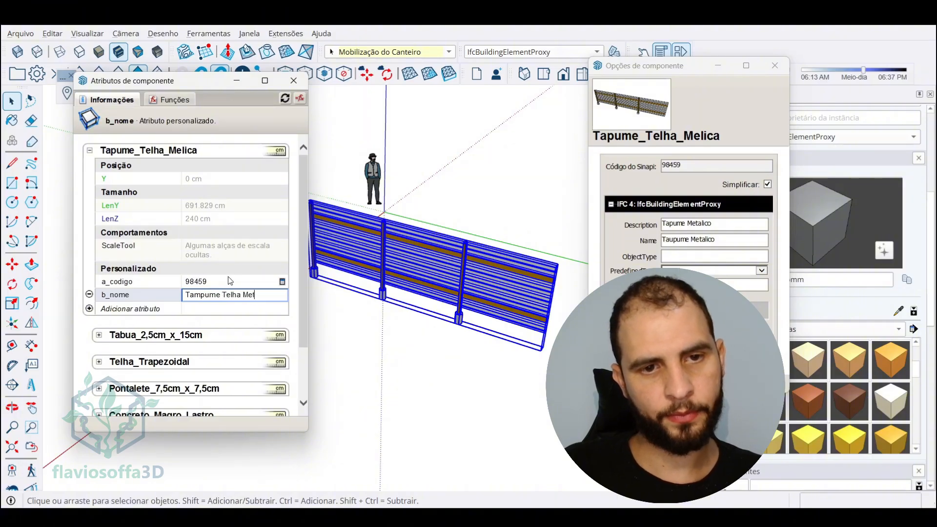
text(alica)
key(Return)
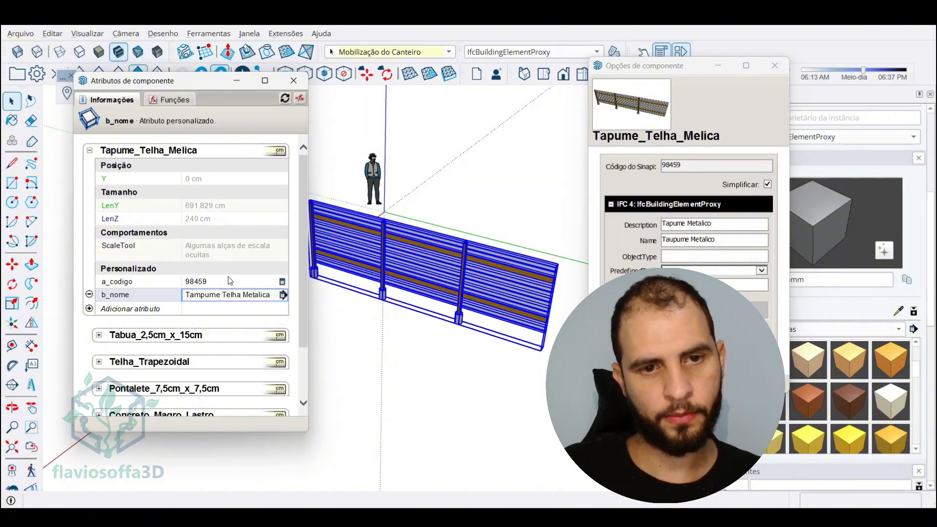
Let users see the b_nome attribute, with the display label "Nome:"
click(283, 295)
click(297, 166)
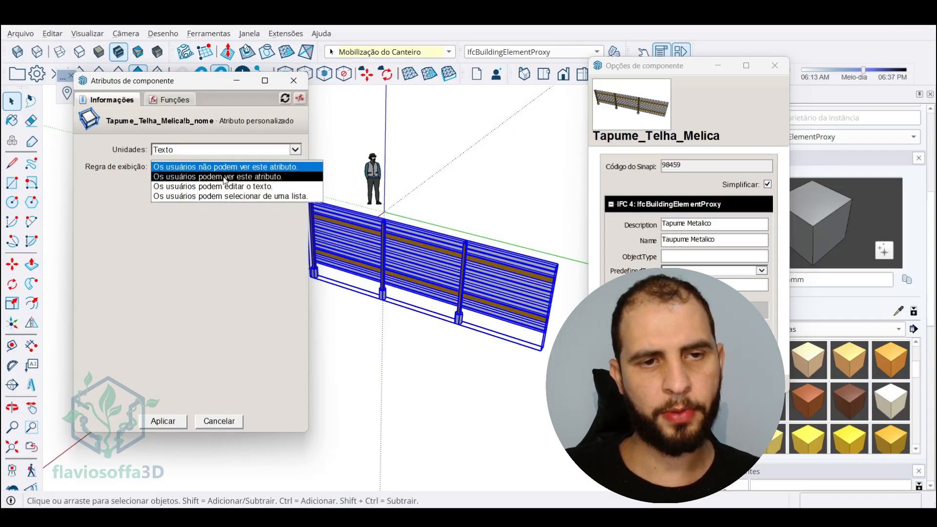
click(224, 177)
text(Nome:)
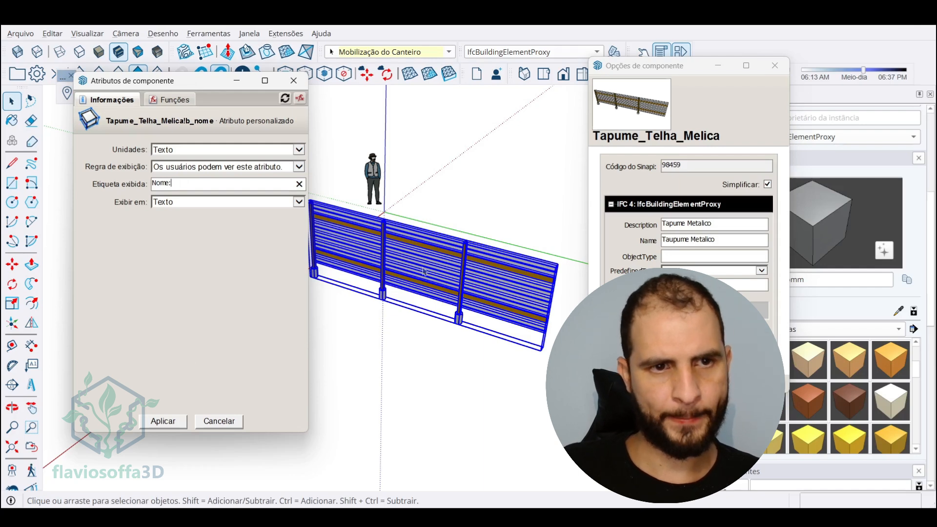
click(163, 422)
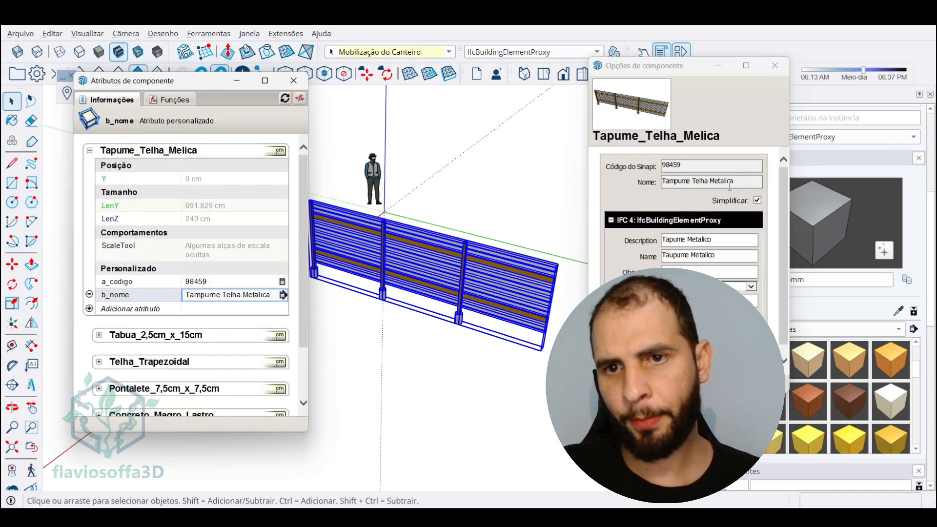
Add a third custom attribute named c_comprimento to the fence module
click(130, 309)
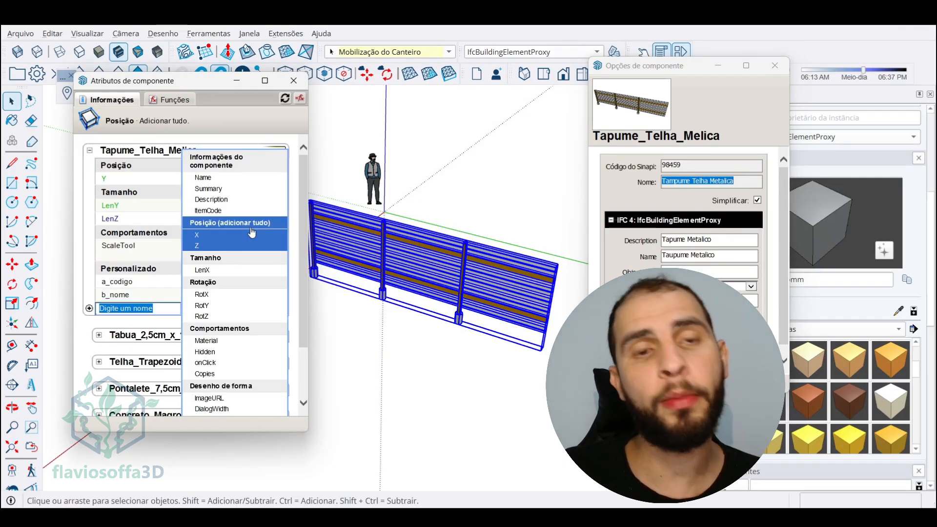
double_click(127, 308)
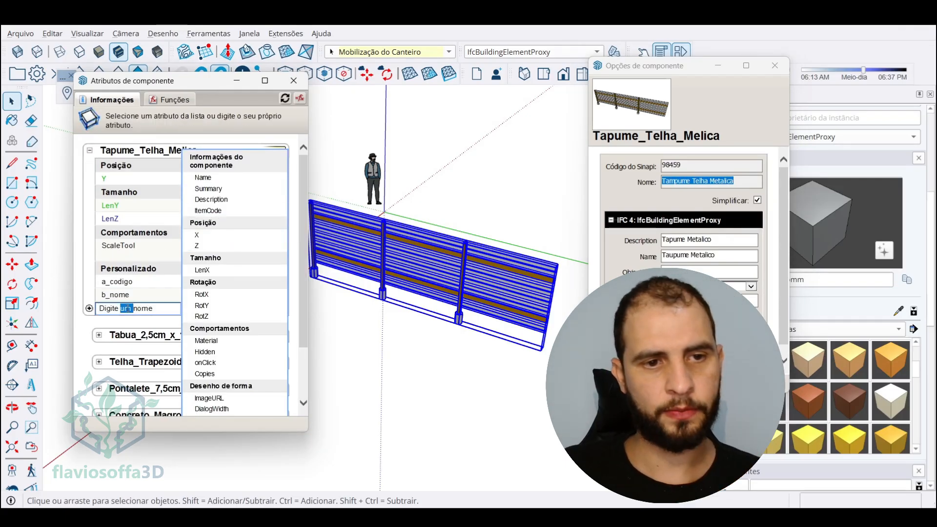
triple_click(128, 310)
text(c_comprimento)
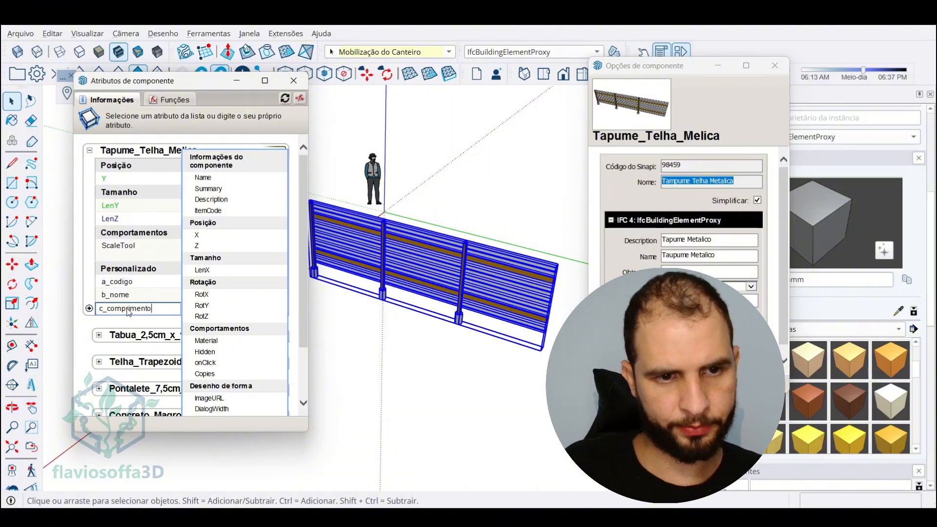
key(Return)
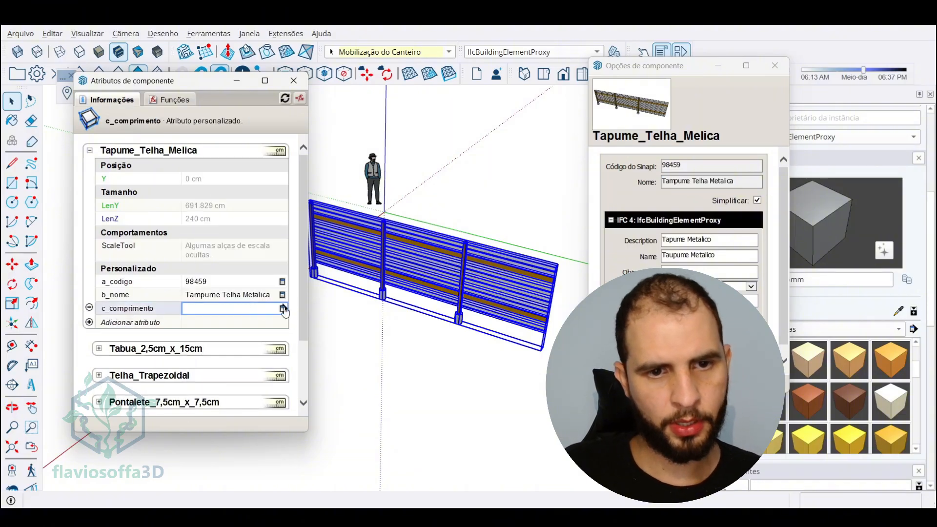
Set the c_comprimento attribute to the formula =LenY, referencing the fence module's Y size
click(258, 310)
text(=)
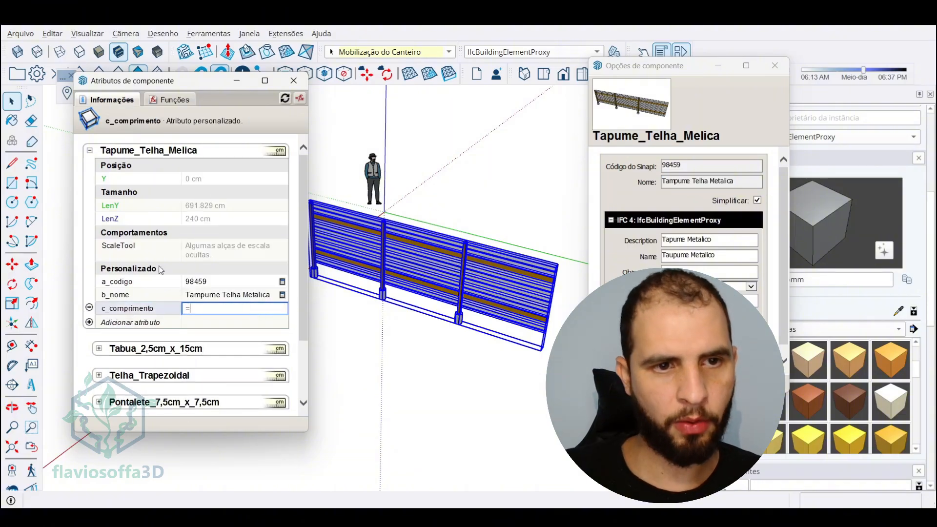
click(215, 207)
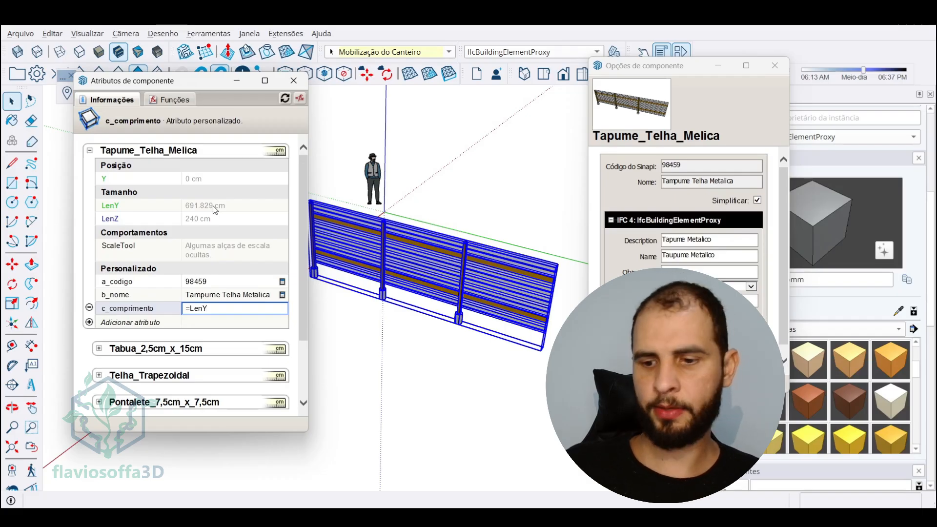
key(Return)
Let users see the c_comprimento attribute, labelled "Comprimento (M):" and displayed as a decimal number
click(284, 308)
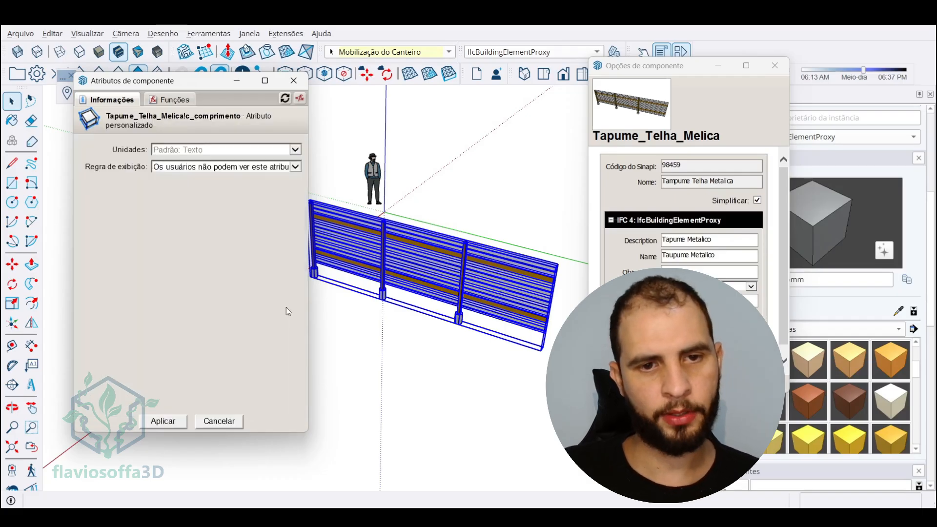
click(226, 167)
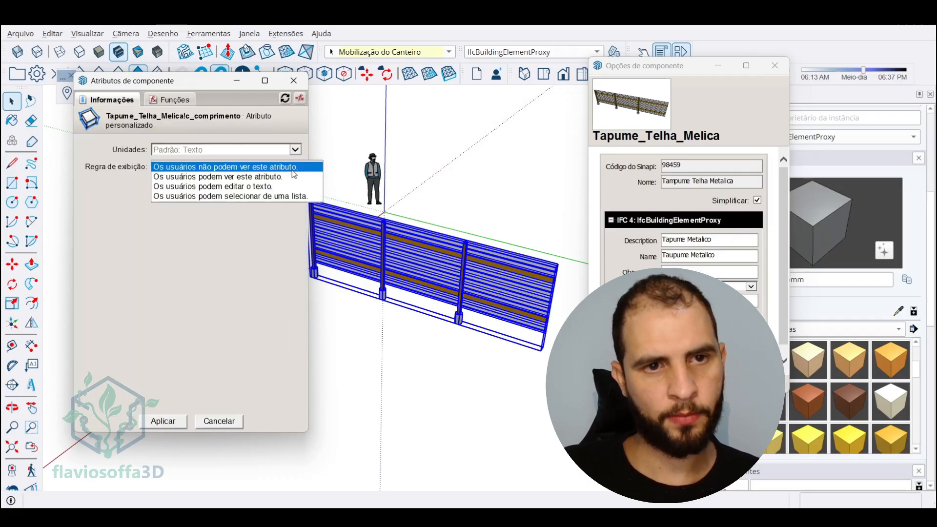
click(207, 180)
key(Tab)
text(Comp)
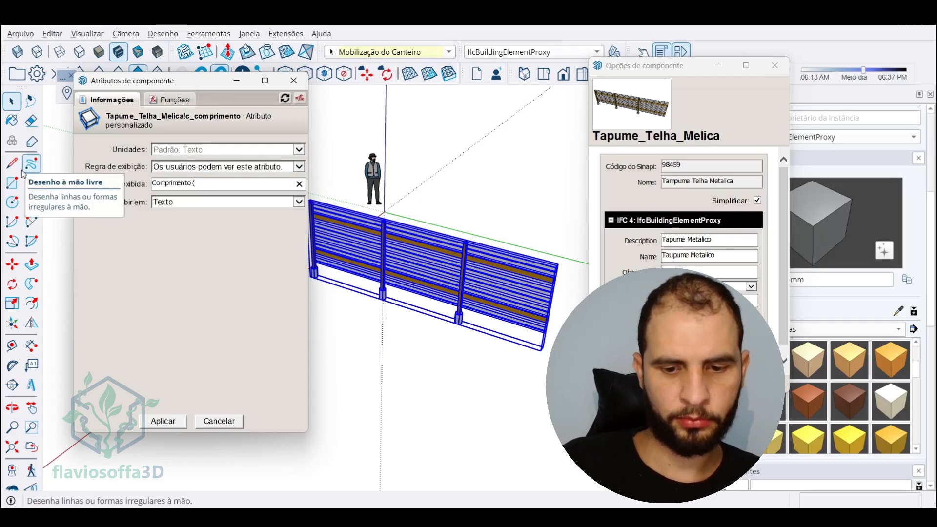
text(rimento (M):)
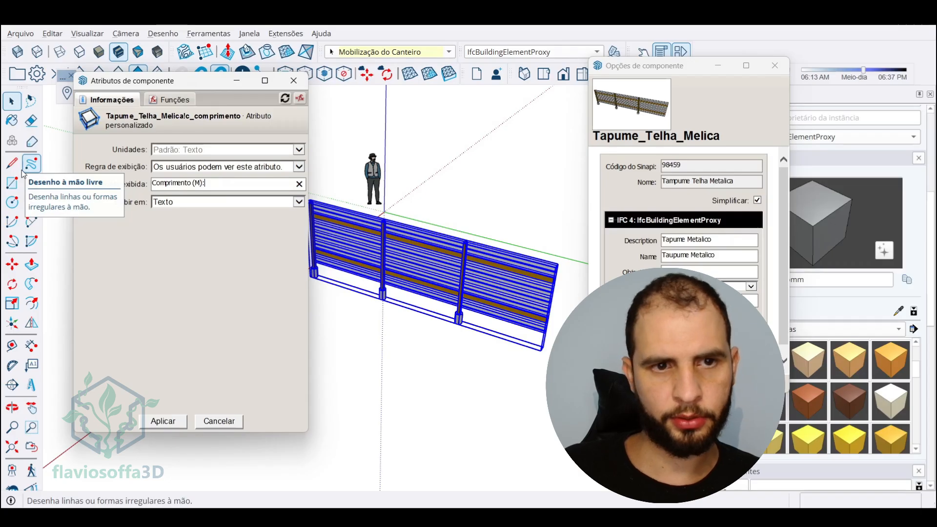
click(298, 203)
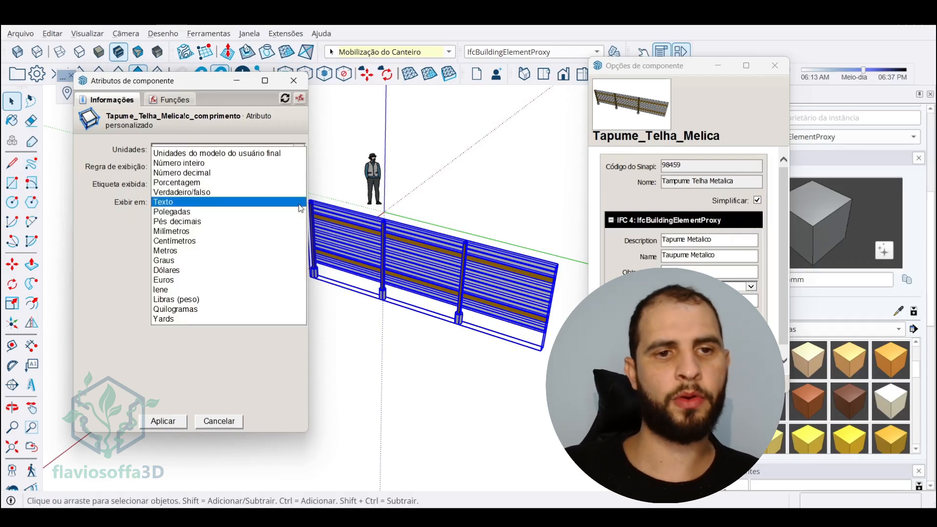
click(203, 173)
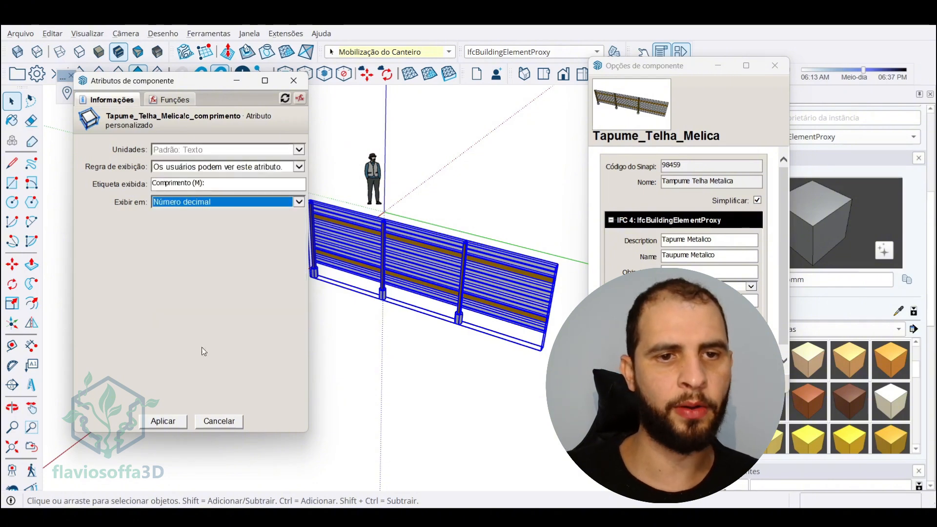
click(172, 424)
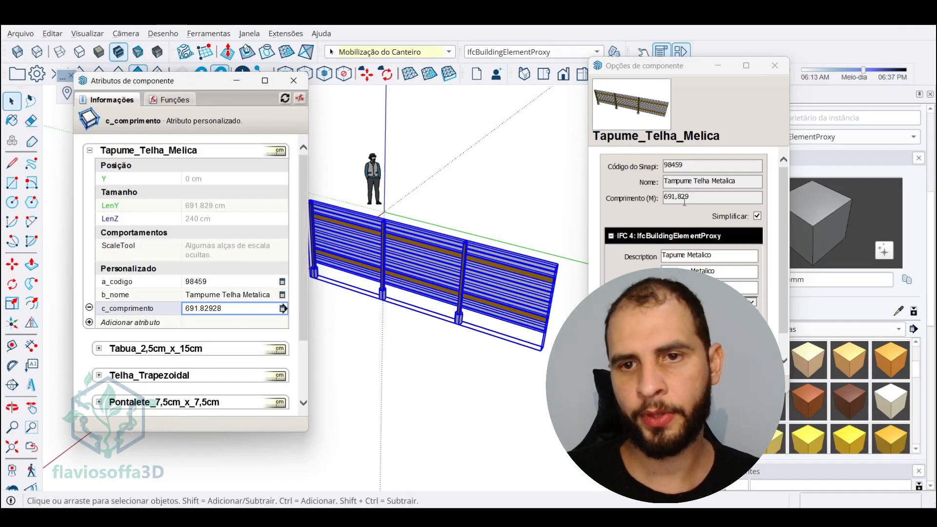
Convert c_comprimento from centimetres to metres by changing its formula to =LenY/100
drag(668, 197, 695, 198)
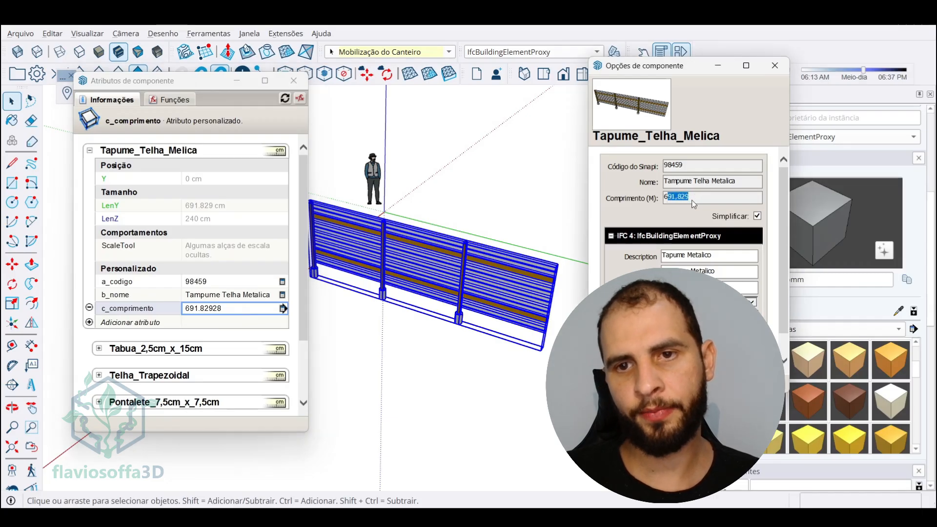
click(694, 200)
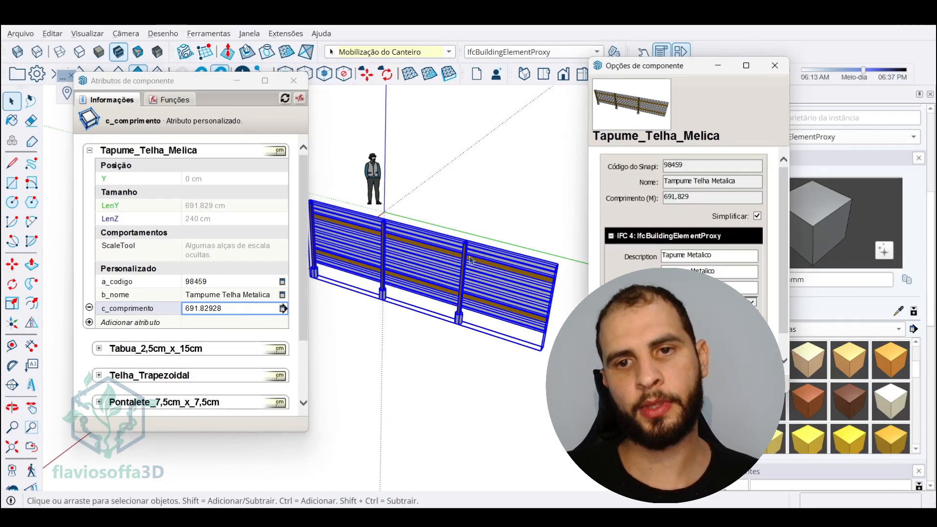
click(238, 308)
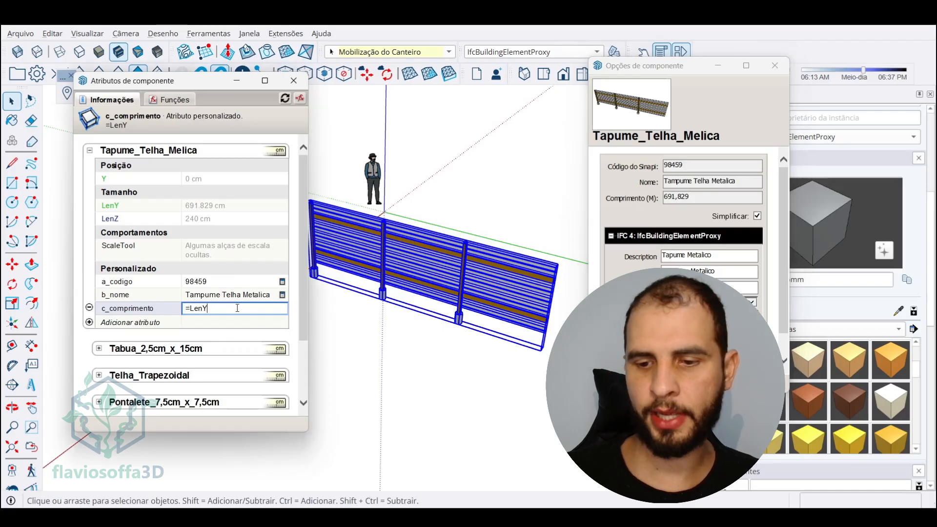
text(/100)
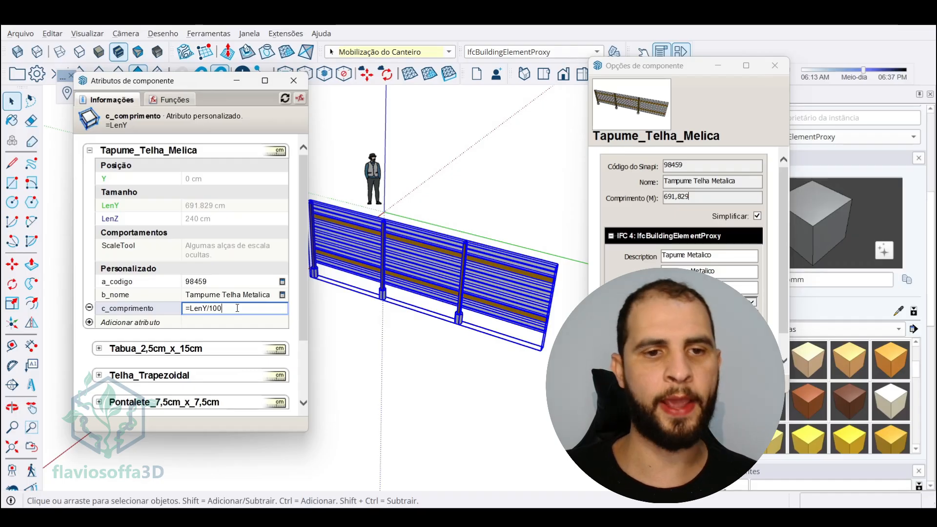
key(Return)
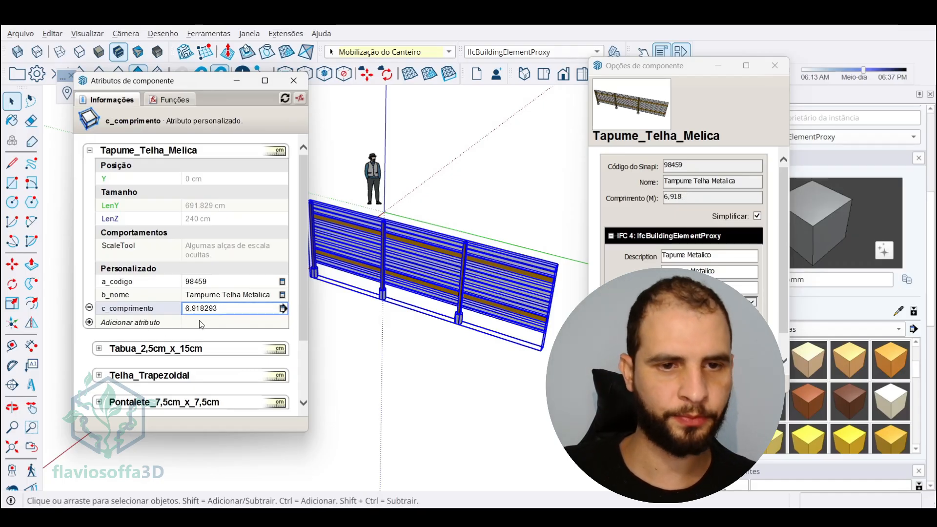
Add a fourth custom attribute named d_area to the fence module
click(90, 323)
text(d)
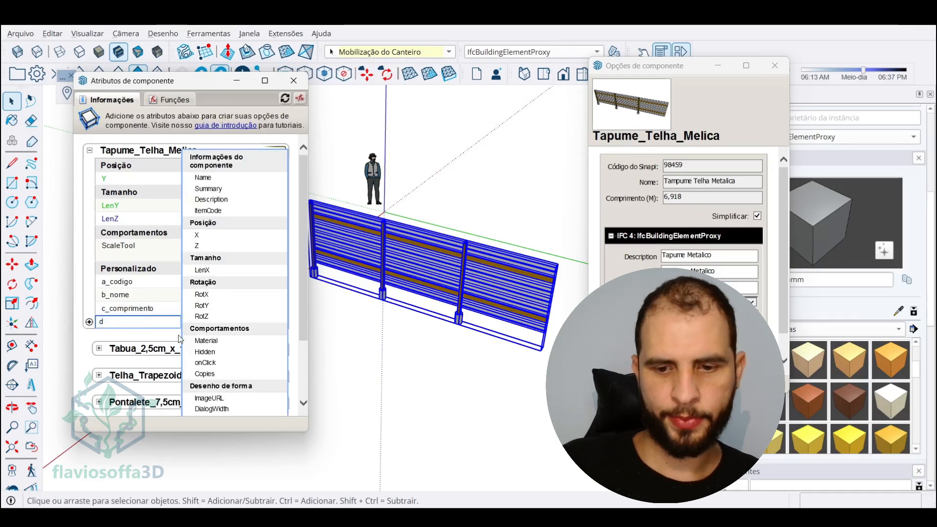
text(_are)
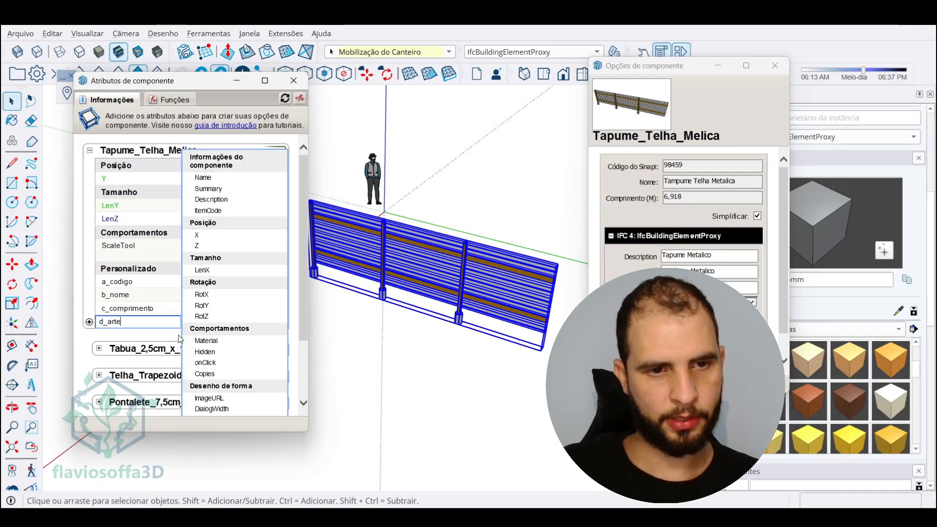
text(a)
key(Return)
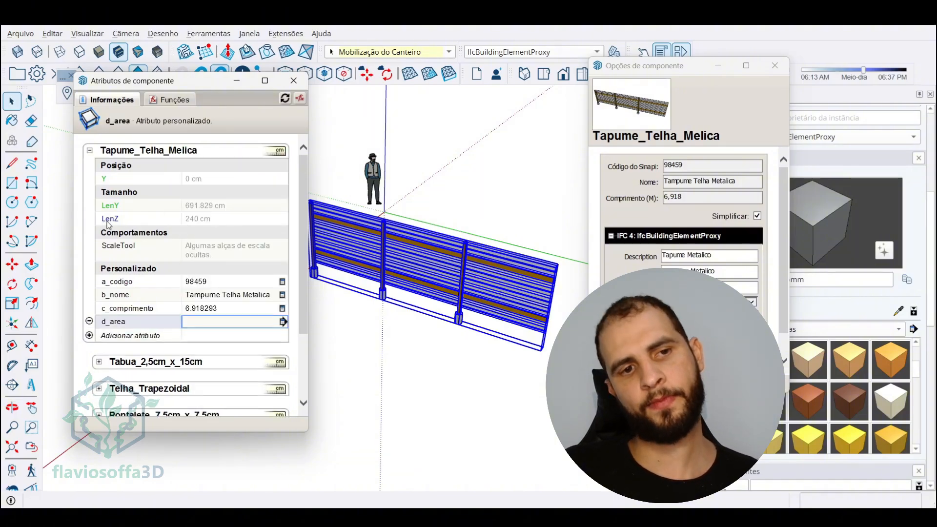
Set the d_area attribute to the formula =LenY*LenZ, multiplying the module's length by its height
click(234, 221)
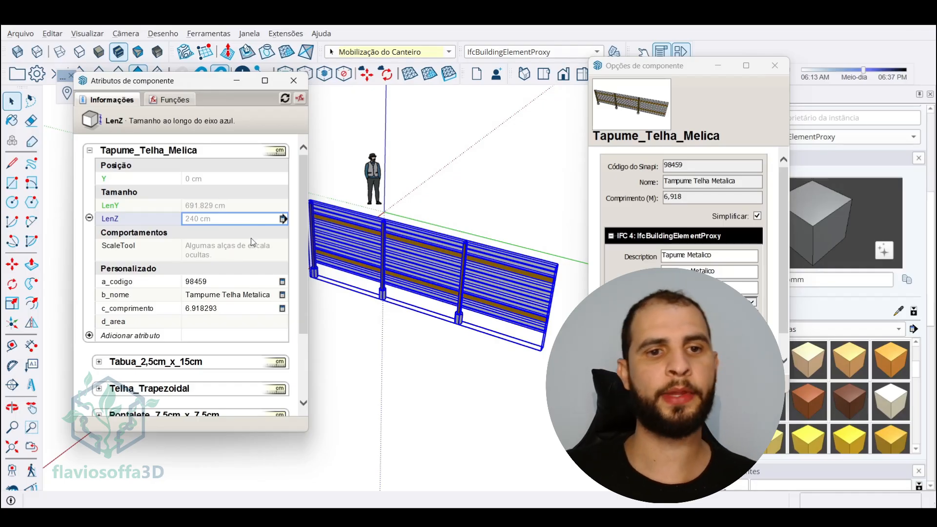
click(226, 309)
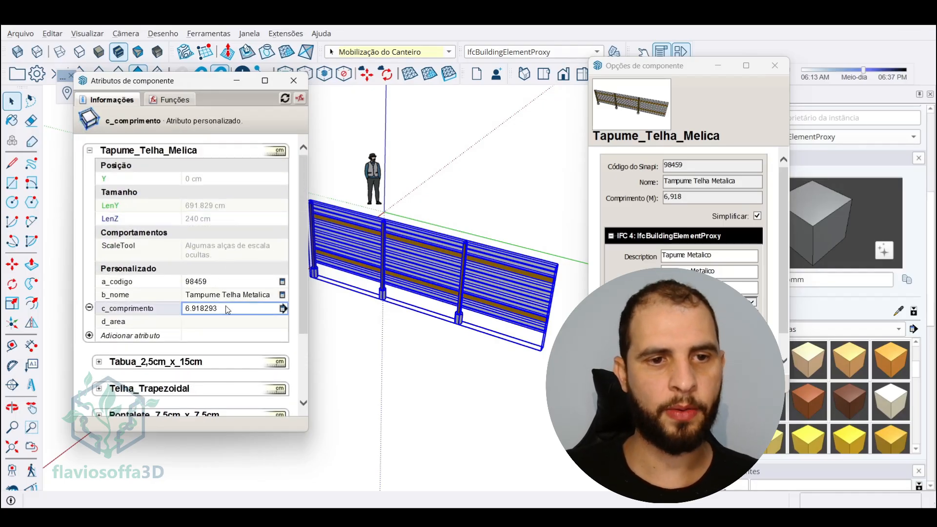
click(231, 310)
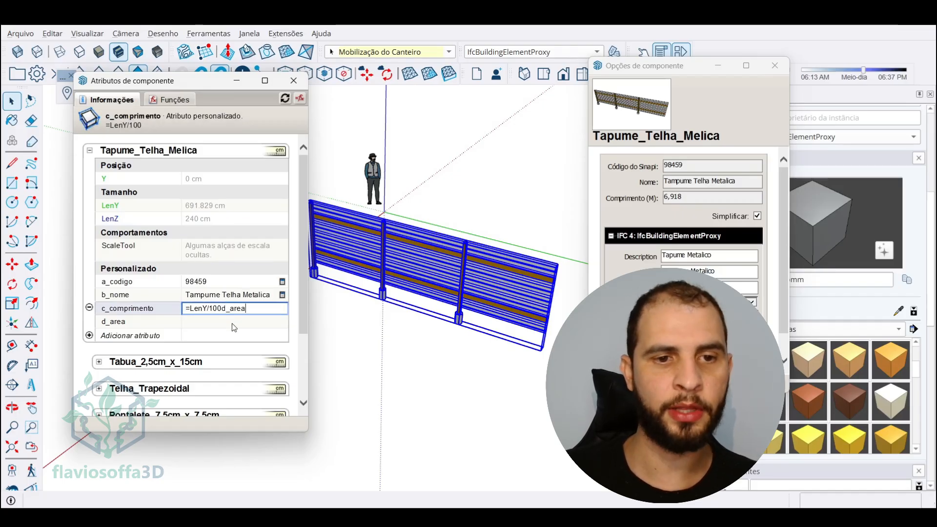
click(229, 322)
text(=)
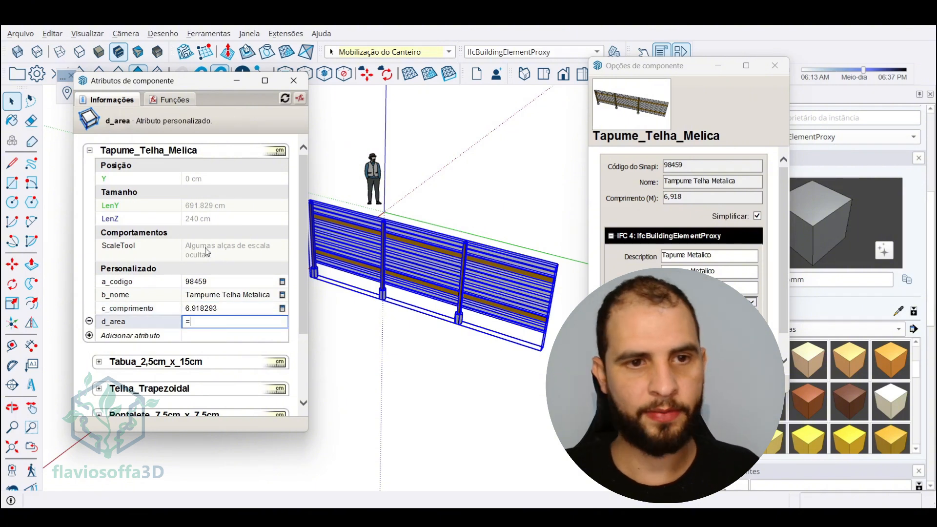
click(203, 210)
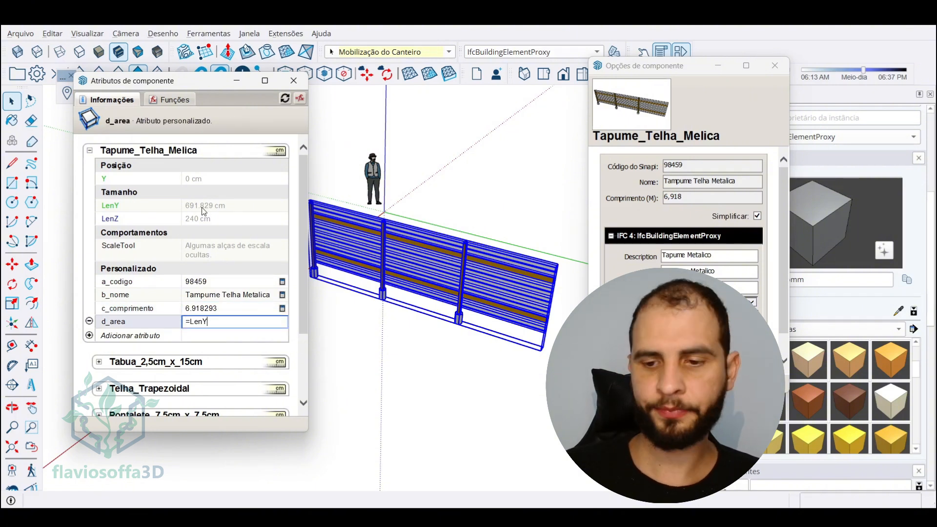
text(*)
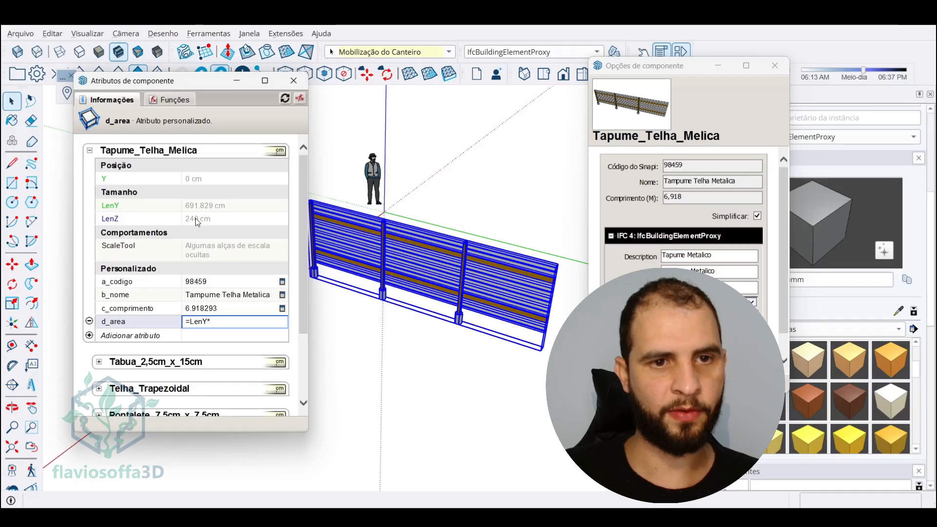
click(195, 218)
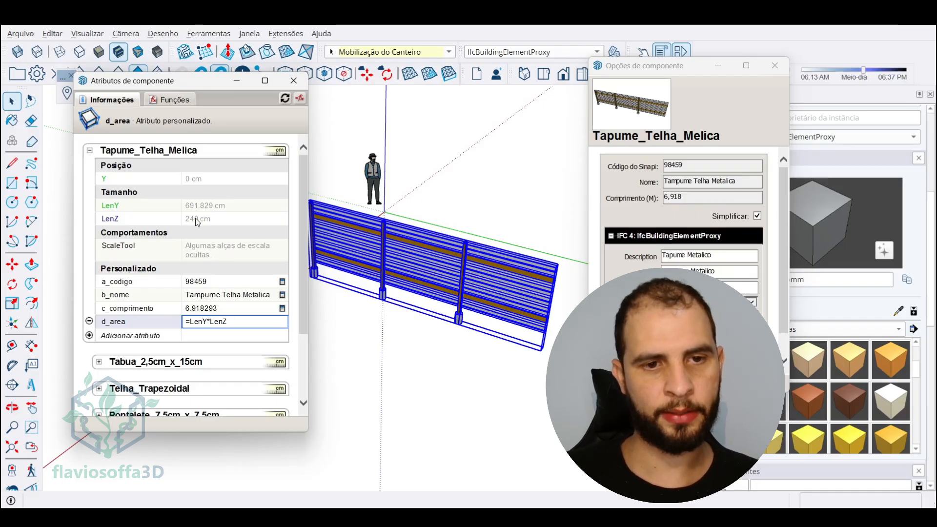
key(Return)
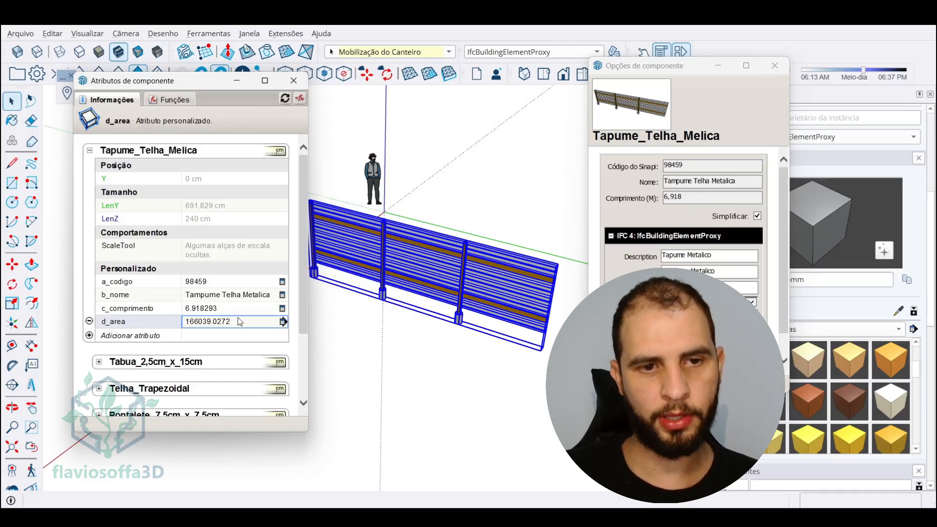
Let users see the d_area attribute and label it "Área (M2)"
click(282, 322)
click(207, 173)
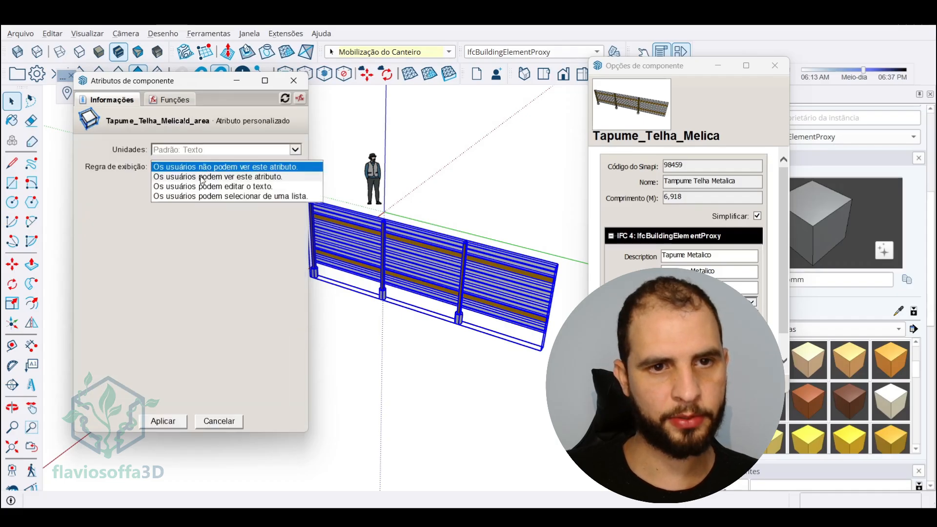
click(215, 172)
key(Tab)
text(Are)
key(BackSpace)
key(BackSpace)
key(BackSpace)
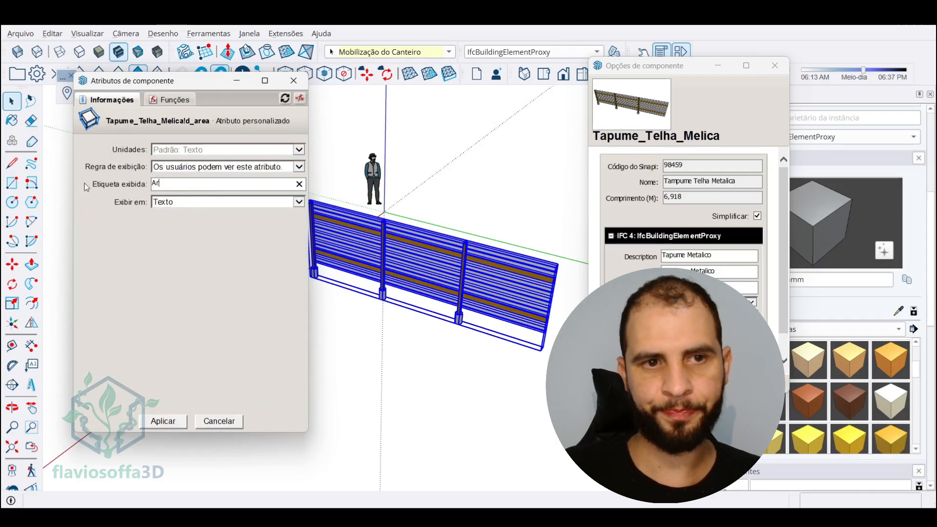
text(A)
key(BackSpace)
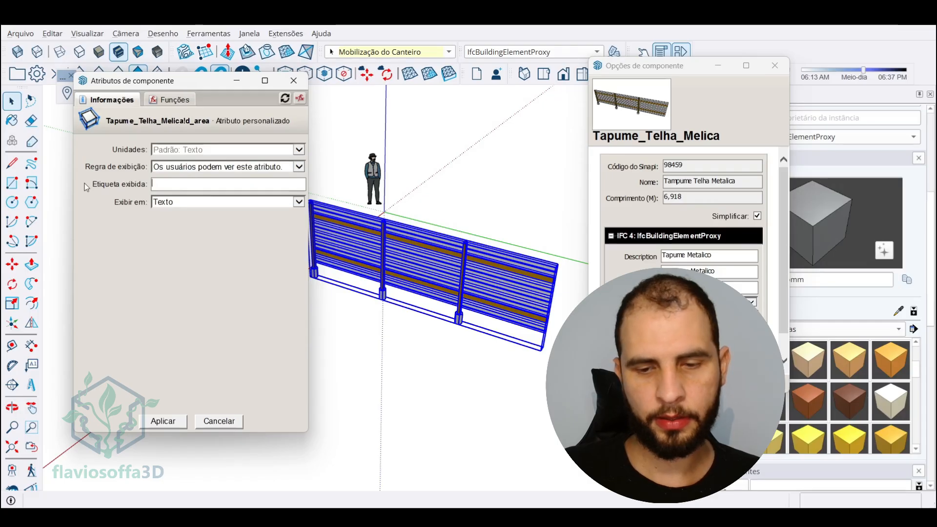
text(Área ()
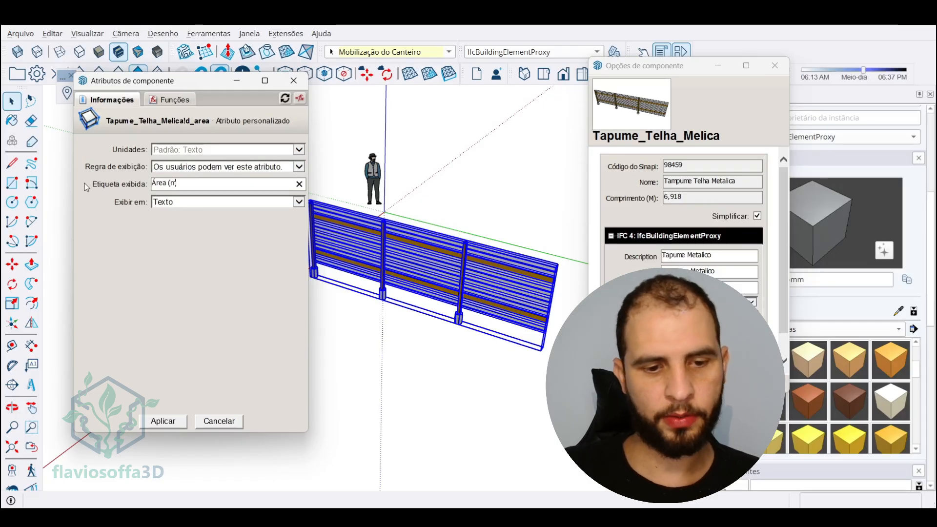
text(M@)
key(BackSpace)
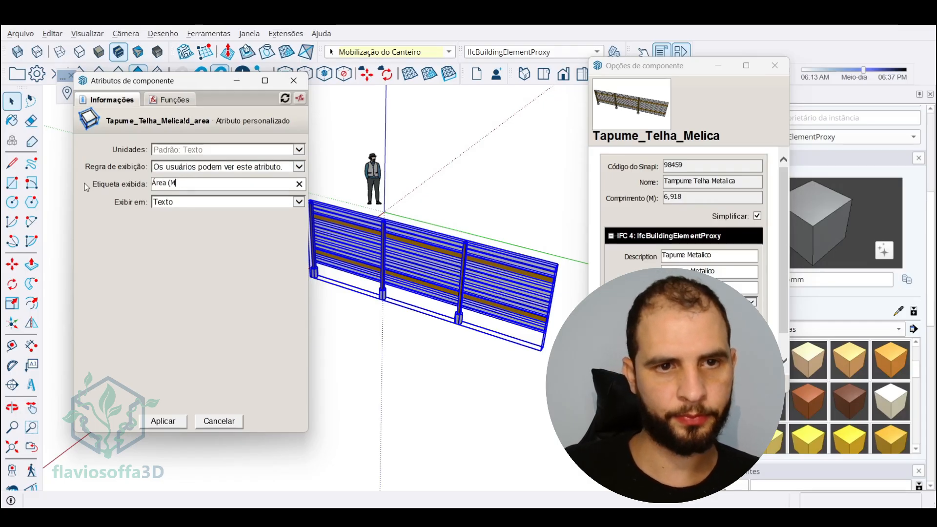
text(2))
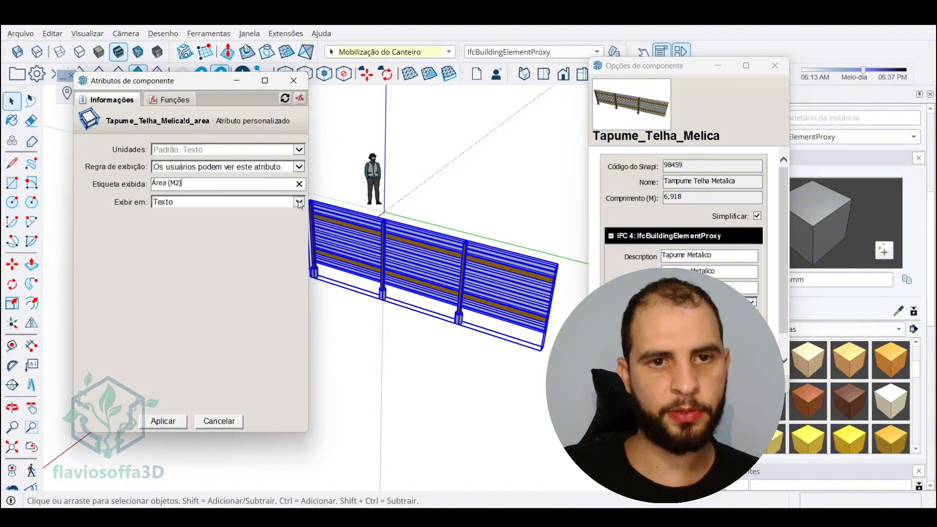
Display d_area as a decimal number and apply the attribute's display settings
click(299, 149)
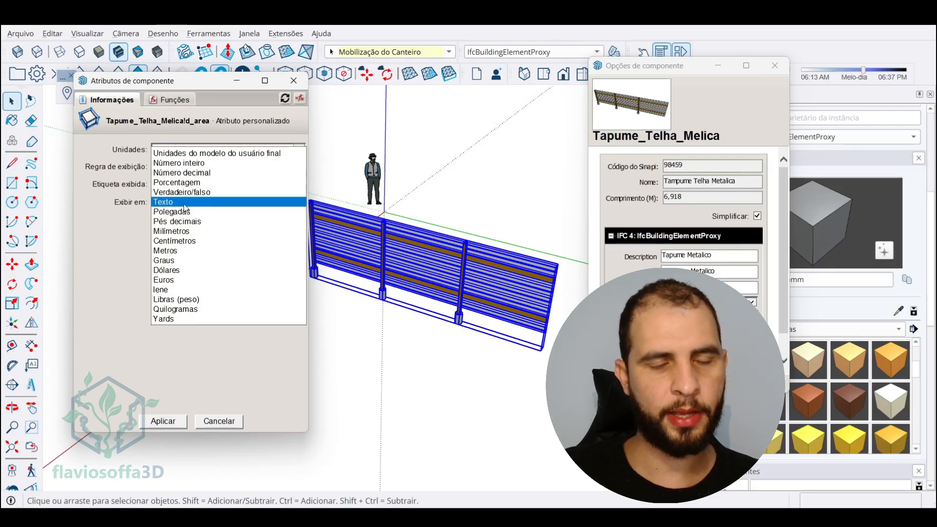
click(198, 174)
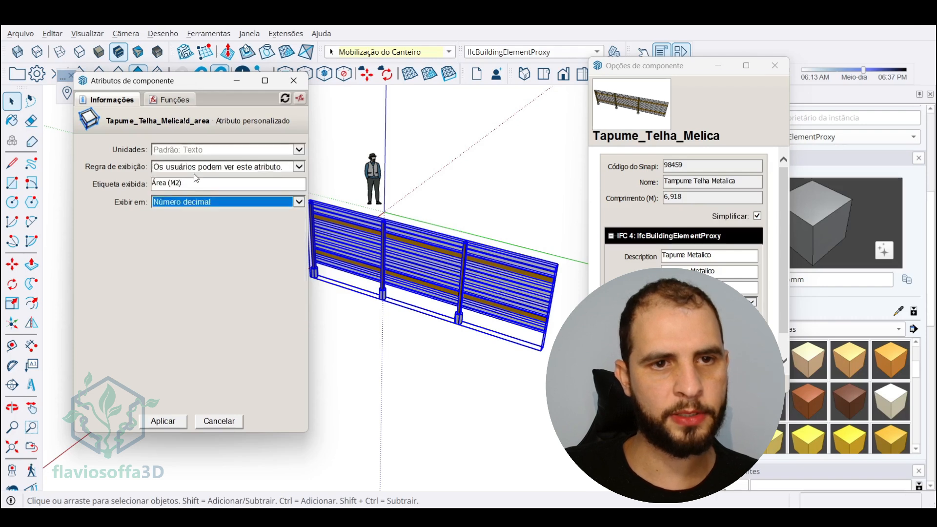
click(162, 427)
Convert d_area from square centimetres to square metres by changing its formula to =LenY*LenZ/10000
click(227, 322)
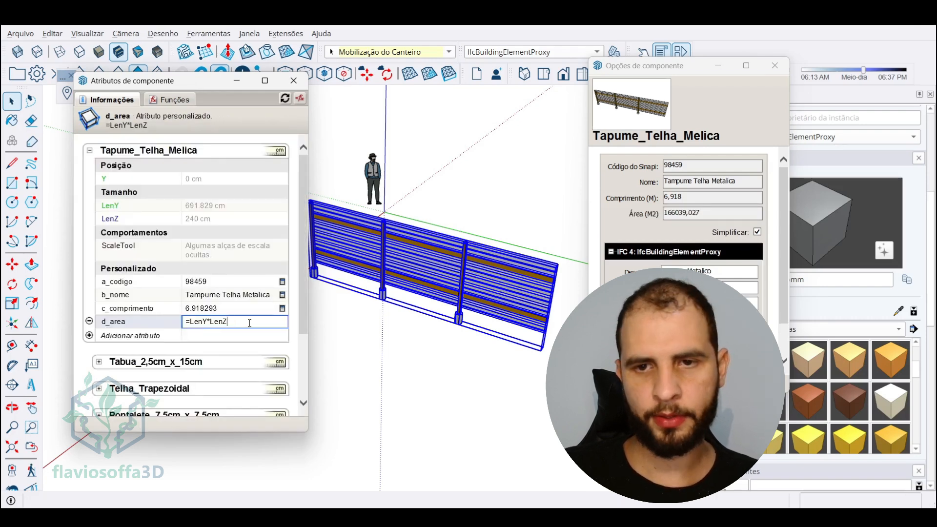
click(611, 252)
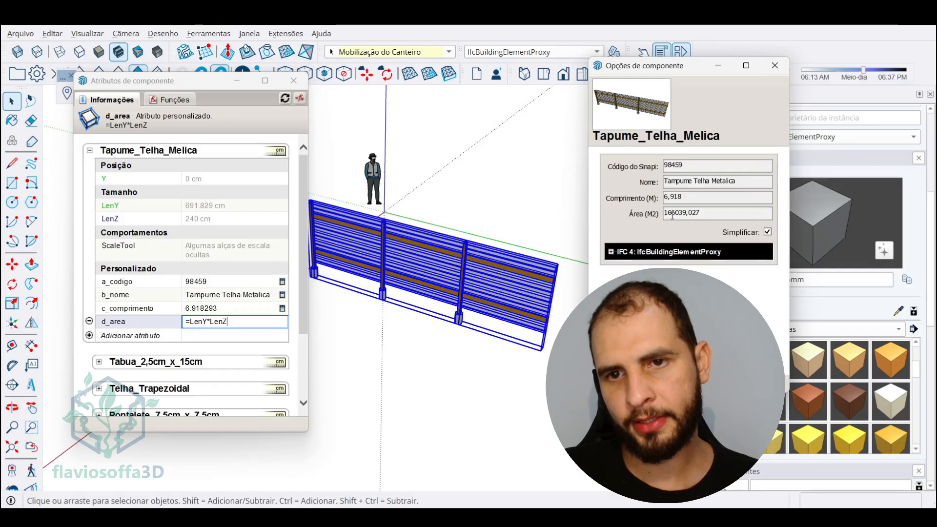
drag(671, 215, 678, 216)
click(233, 322)
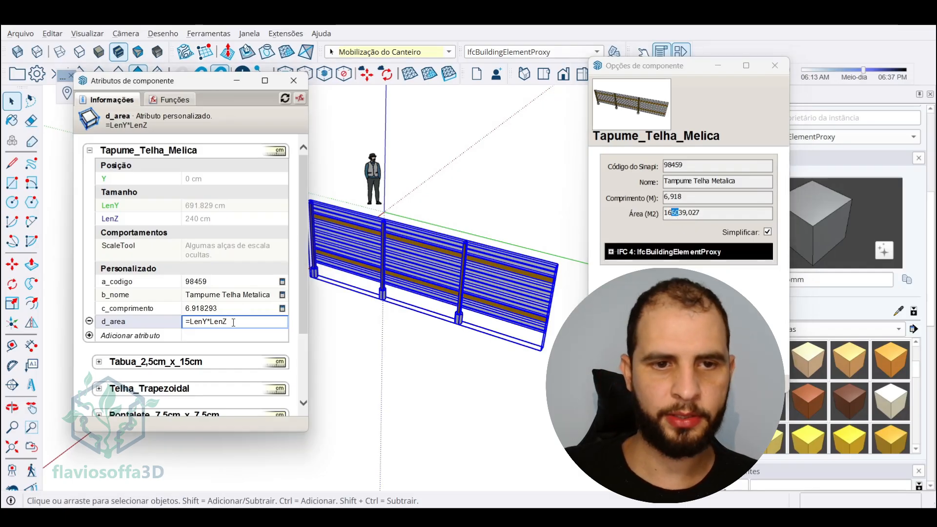
text(/10000)
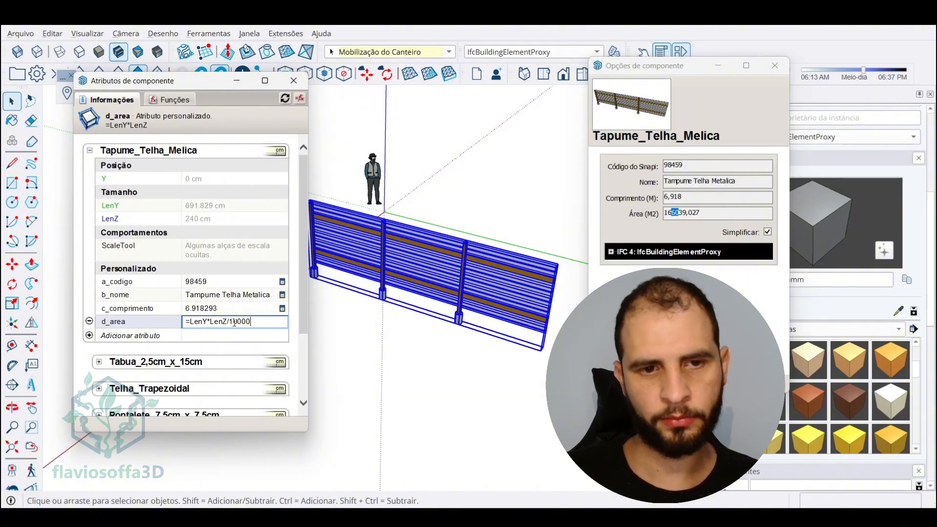
key(Return)
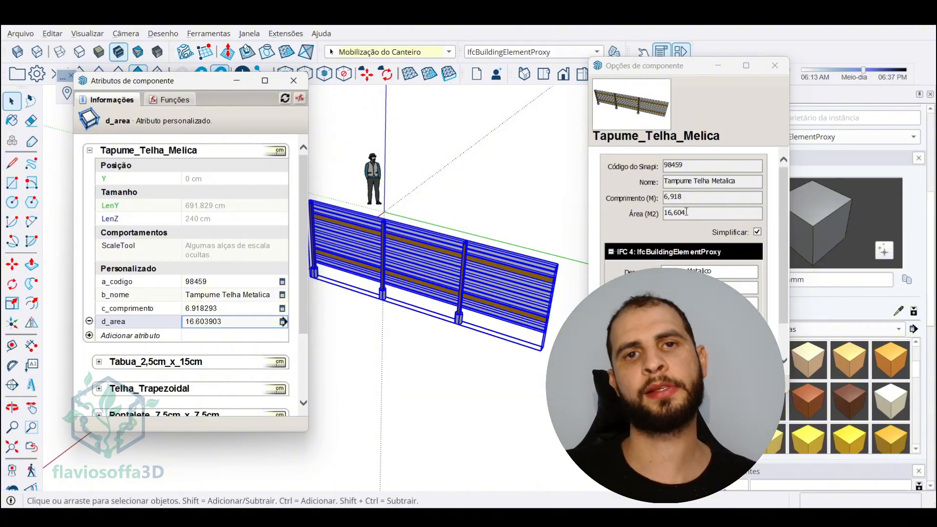
drag(686, 213, 668, 196)
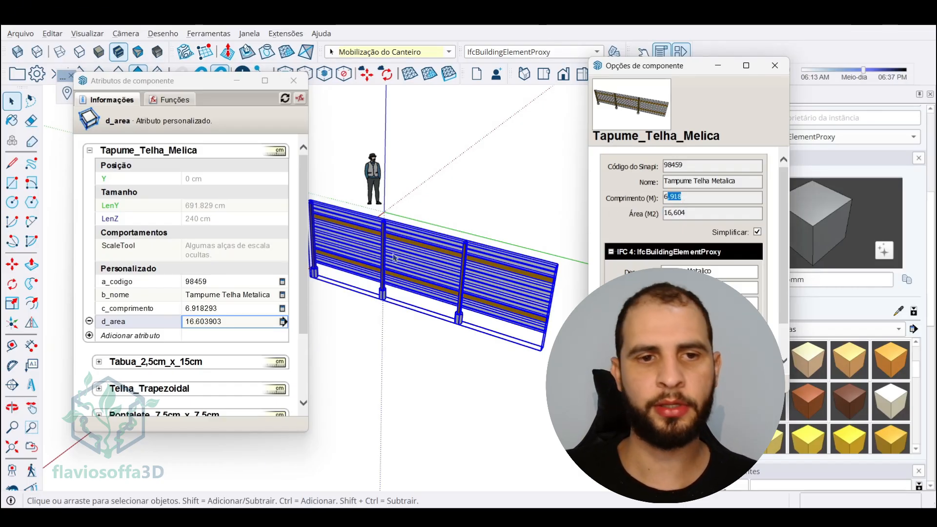
scroll(423, 283, up, 4)
scroll(424, 282, down, 2)
drag(685, 213, 653, 218)
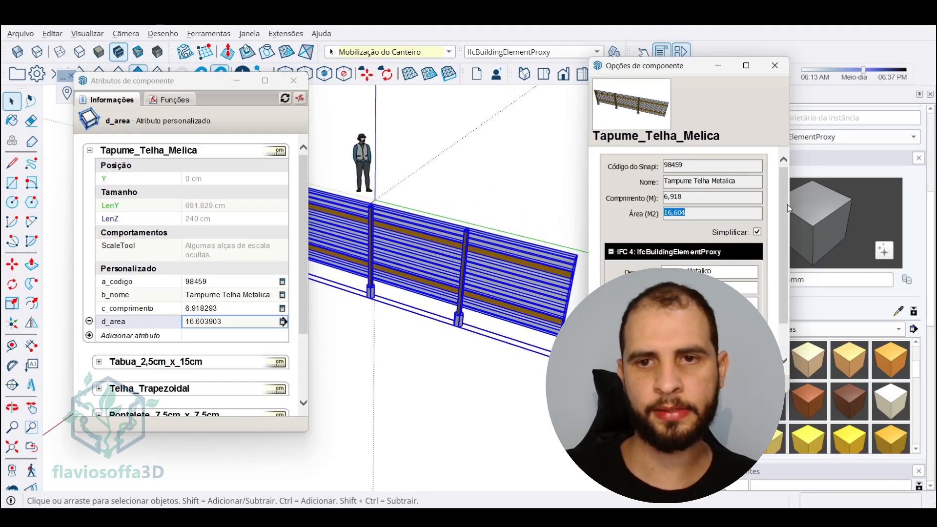
Add a fifth custom attribute named e_valor_total to the fence module
click(89, 335)
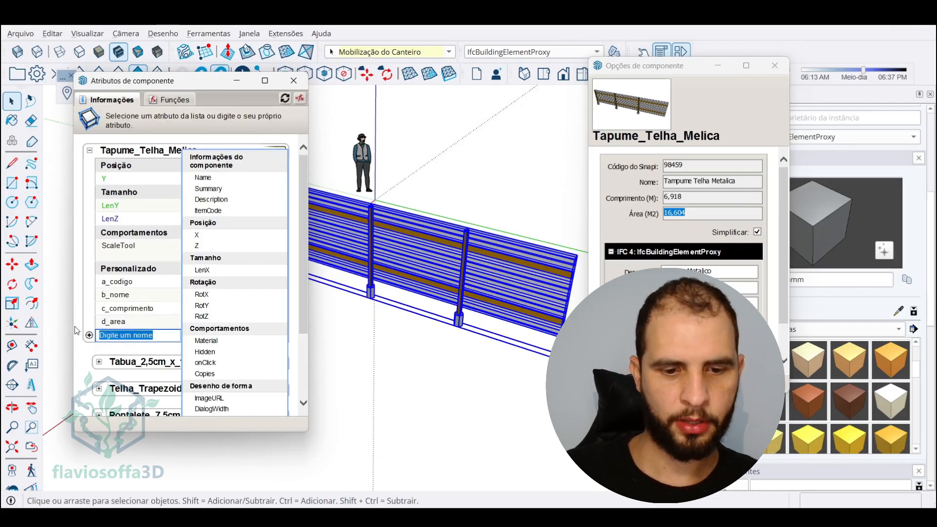
text(e_valor_total)
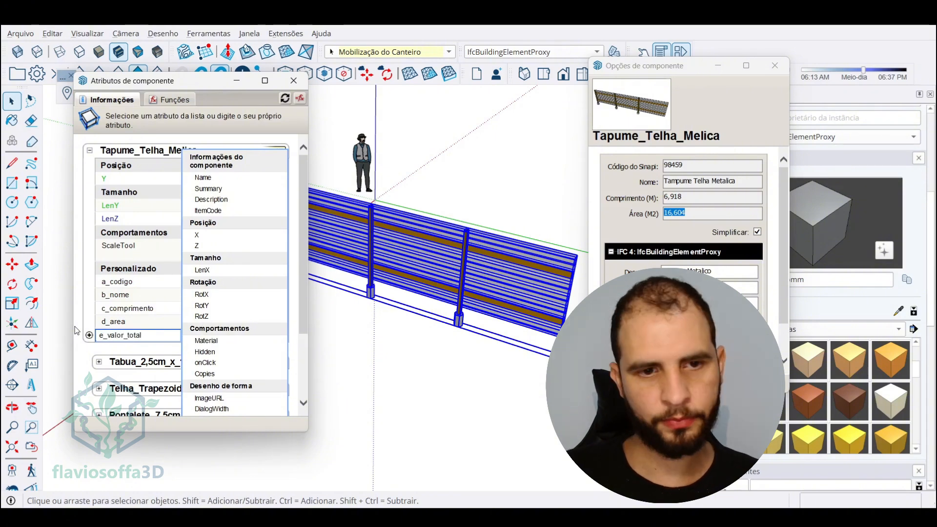
key(Return)
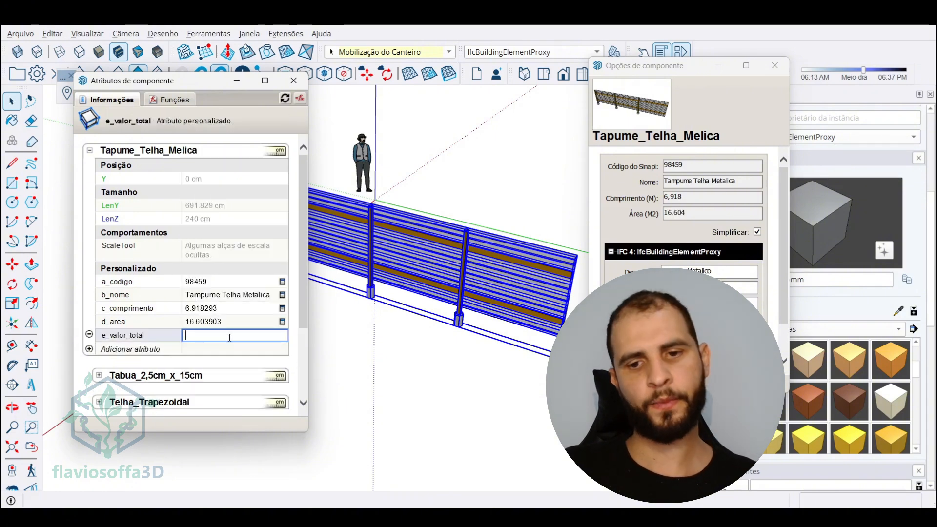
Look up the composition total per M2 in the Notepad price file and set e_valor_total to the formula =88.93*d_area
click(562, 517)
drag(142, 220, 151, 221)
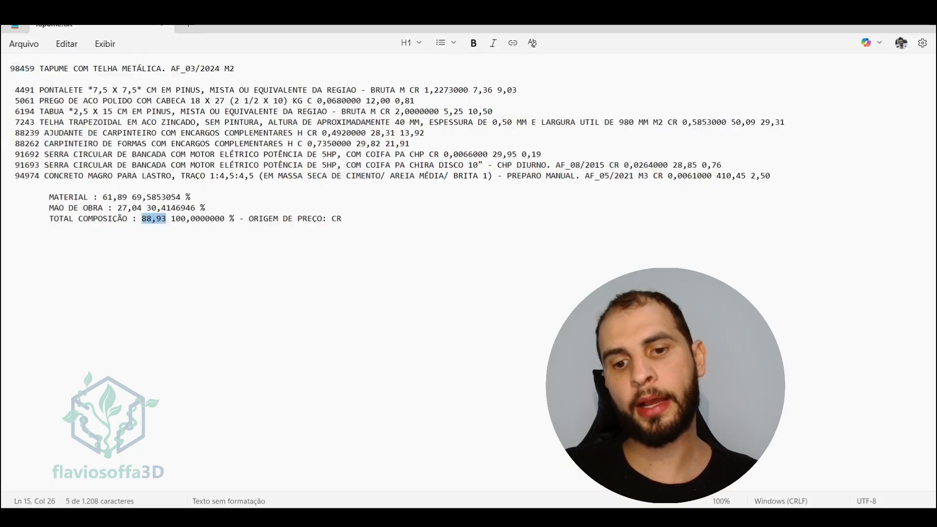
mouse_move(225, 68)
mouse_down()
mouse_move(237, 69)
mouse_move(196, 70)
mouse_move(235, 71)
mouse_up()
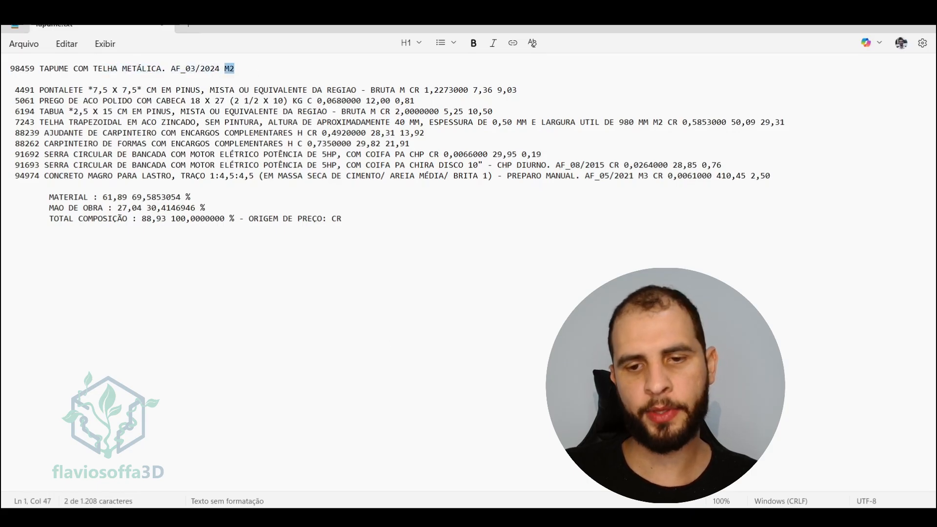
click(557, 517)
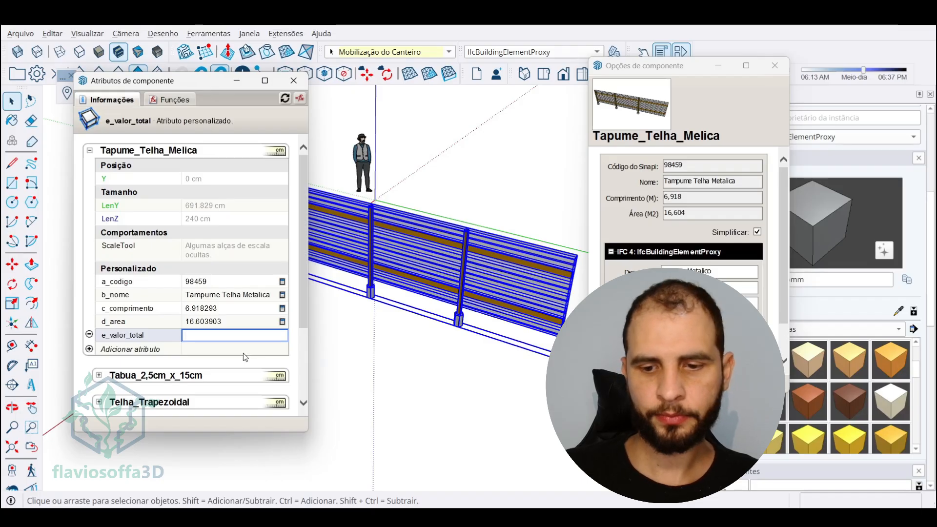
text(=88,9)
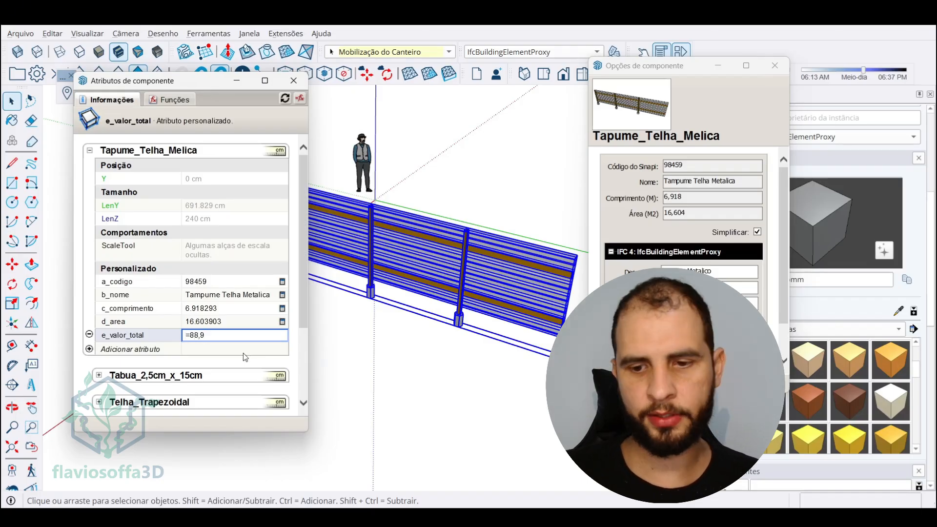
key(BackSpace)
text(.)
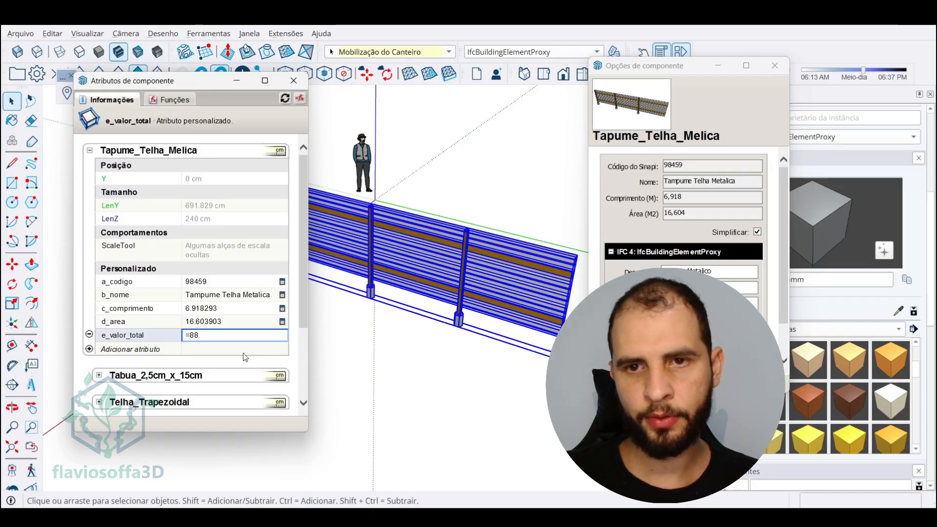
text(93)
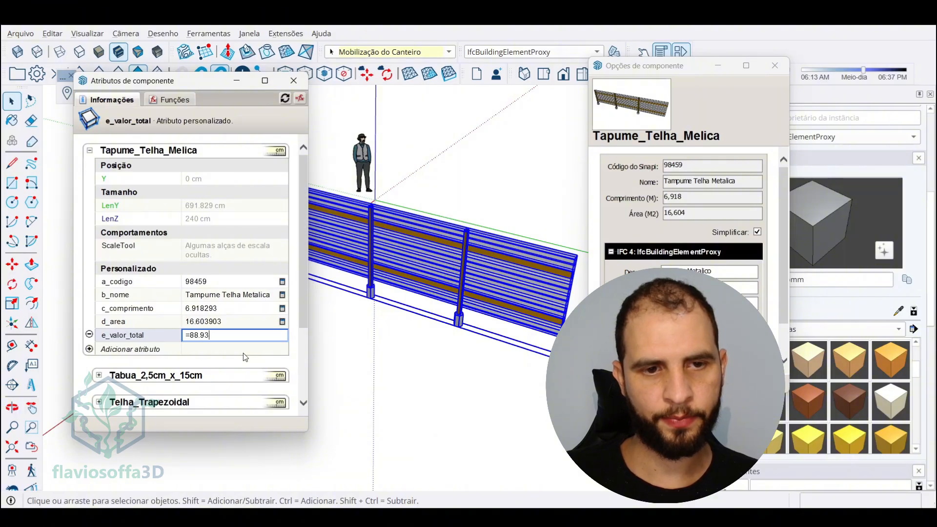
text(*)
click(138, 326)
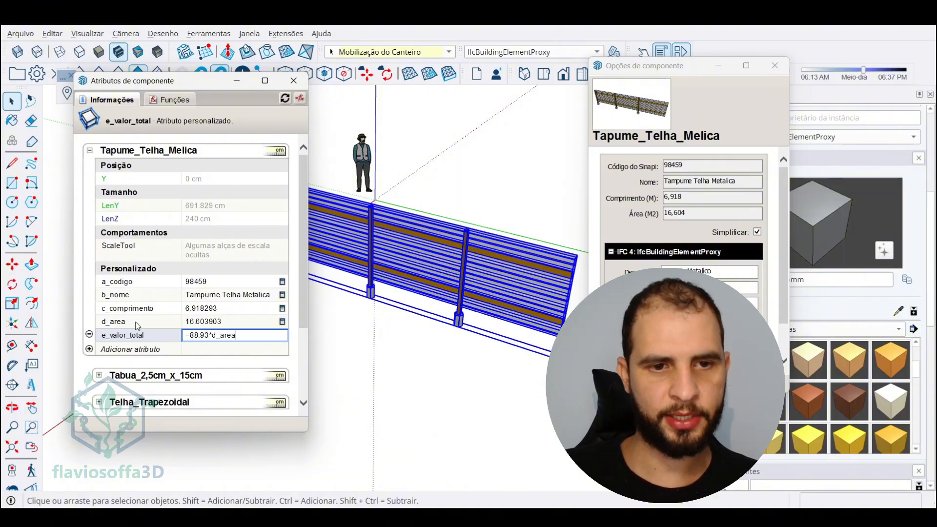
key(Return)
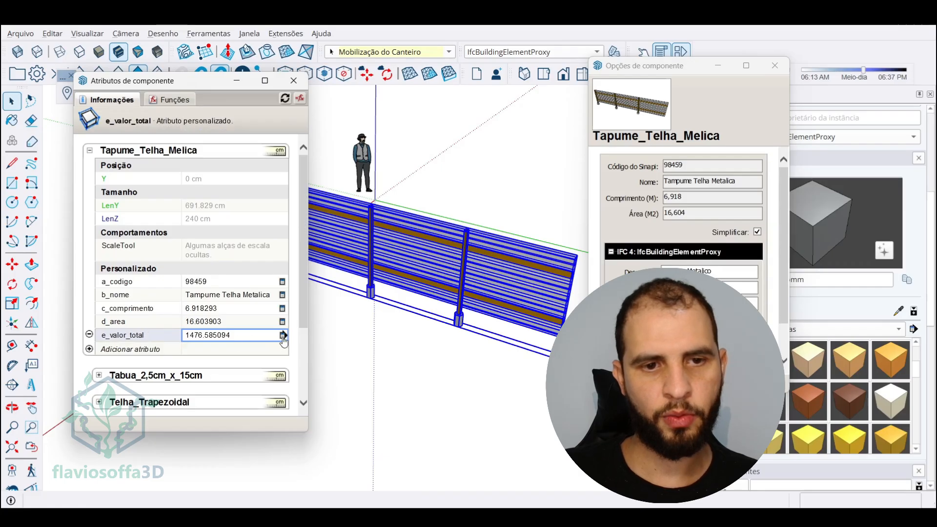
Let users see the e_valor_total attribute, labelled "Valor Total (R$):" and displayed as a decimal number
click(283, 335)
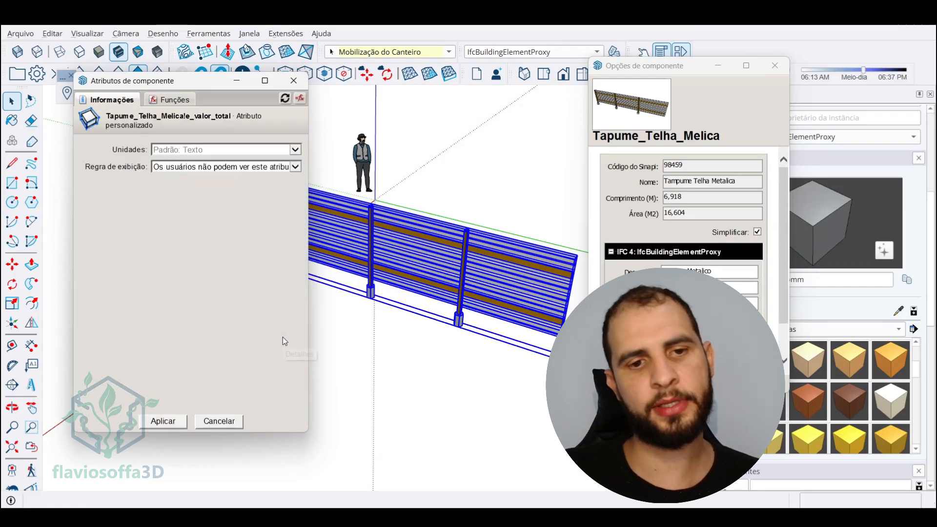
click(278, 170)
click(215, 176)
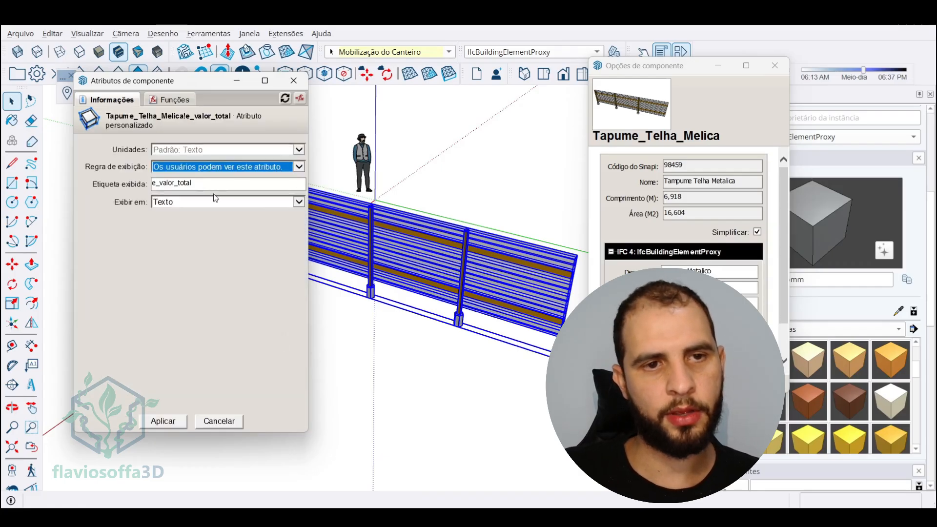
double_click(251, 184)
text(Valor )
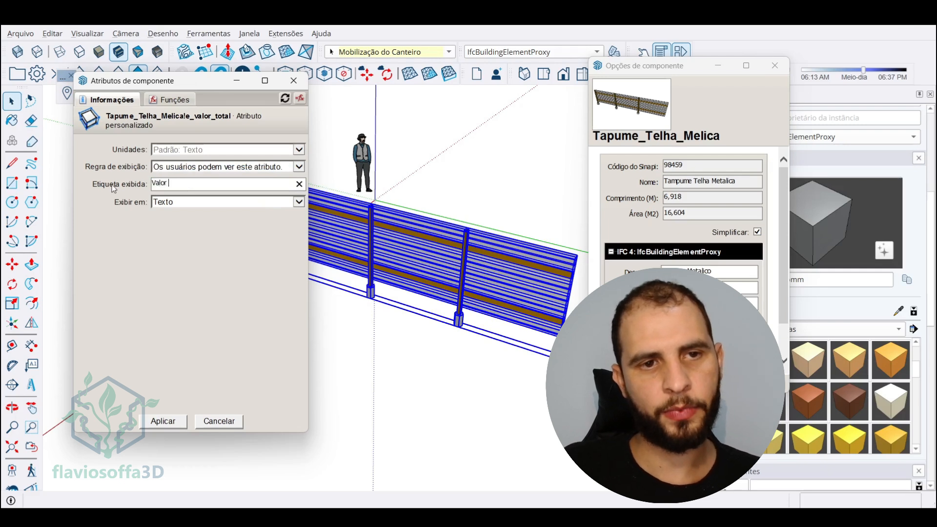
text(Total (R)
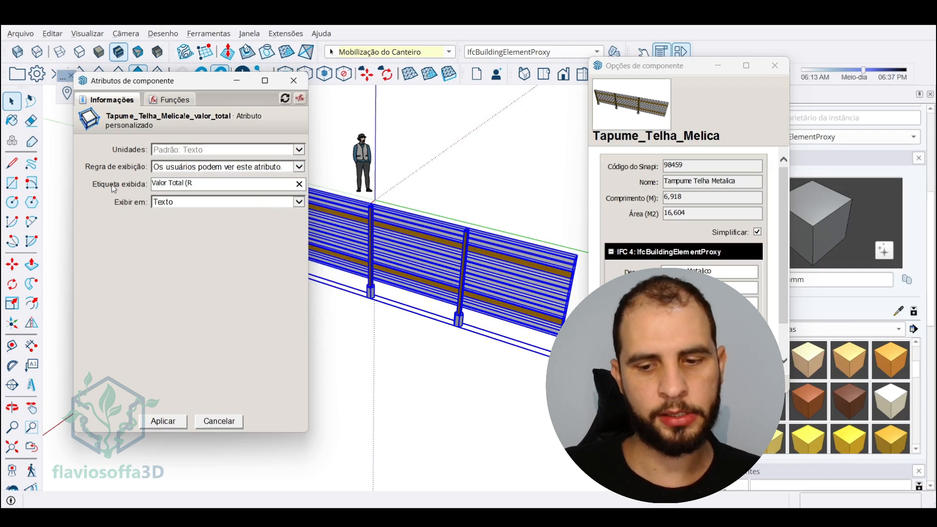
text($):)
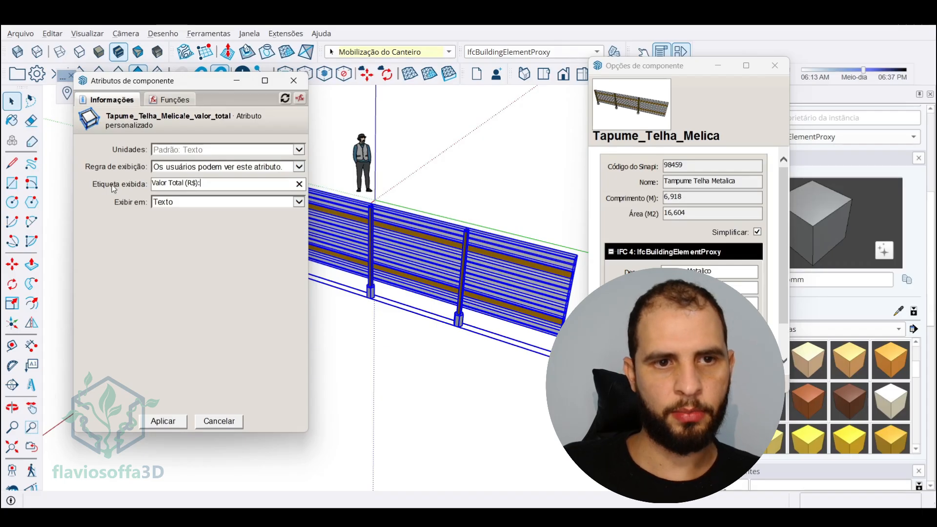
click(224, 202)
click(173, 173)
click(163, 421)
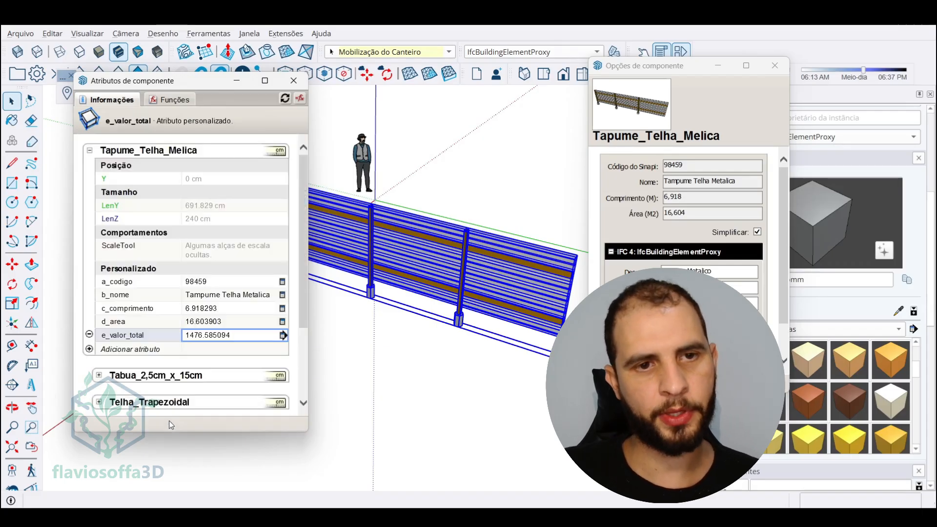
drag(664, 229, 696, 231)
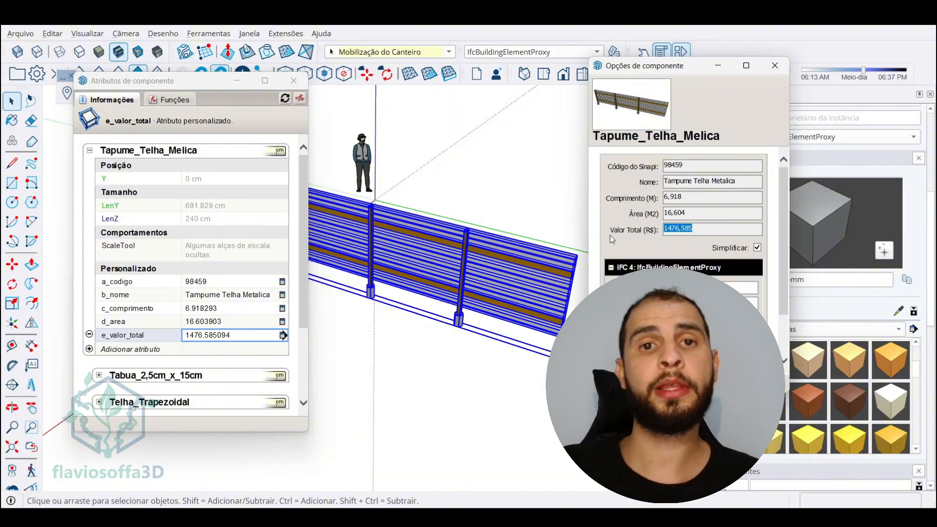
Reduce the total cost to a whole number by changing the e_valor_total formula to =INT(88.93*d_area)
click(283, 335)
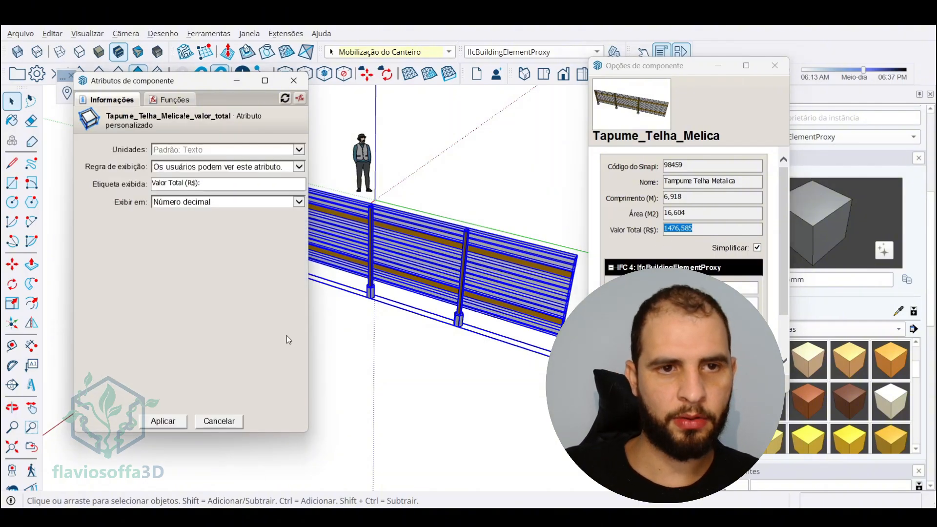
click(163, 421)
click(200, 335)
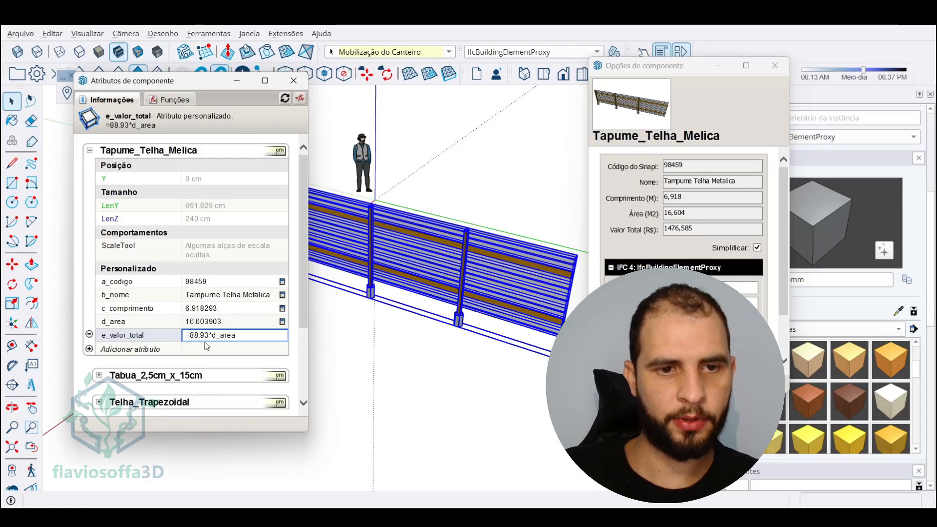
text(INT()
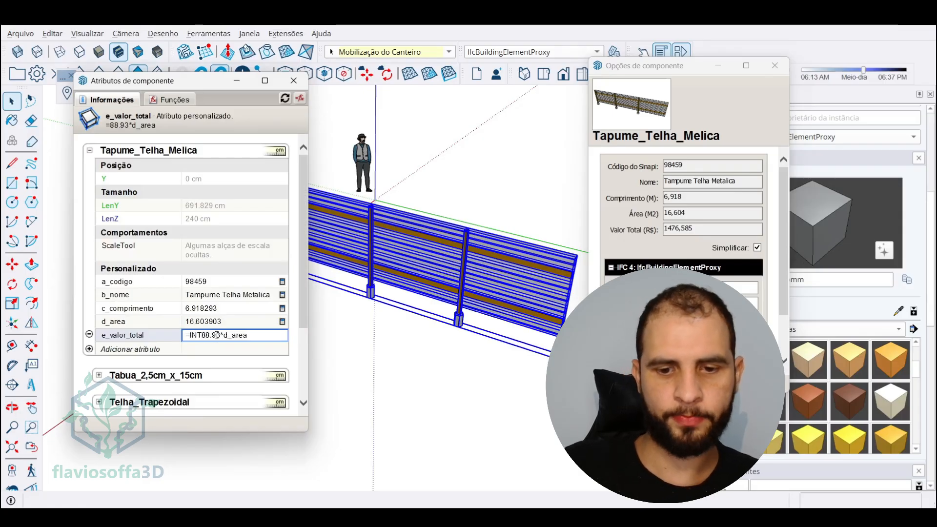
key(End)
text())
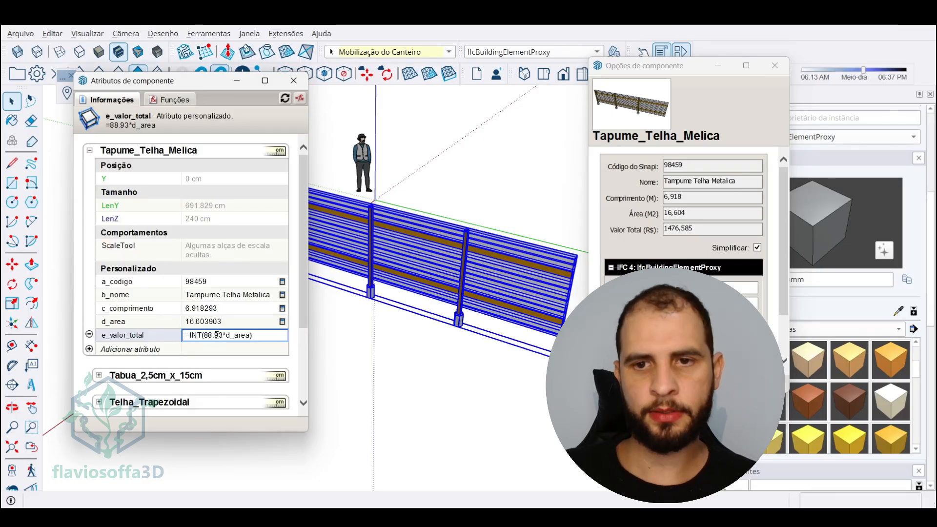
key(Return)
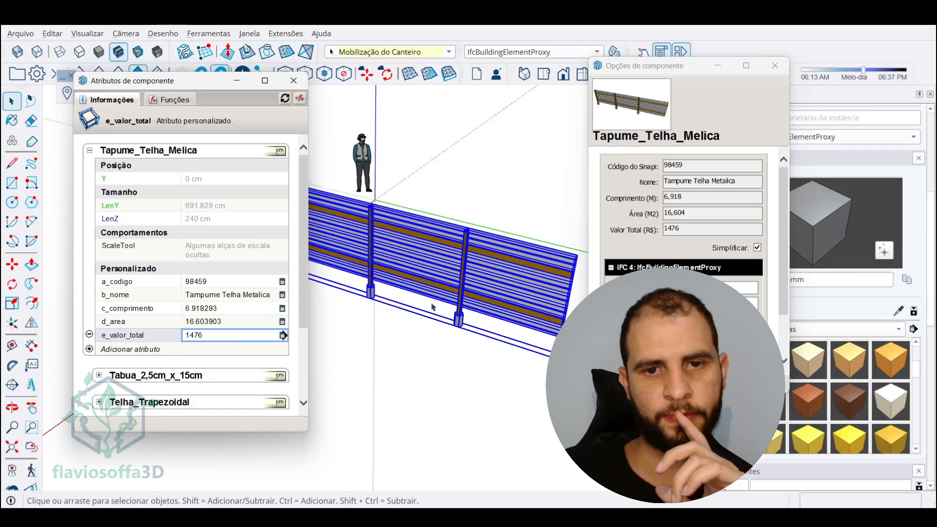
Start a line at the base of the fence's end post to check the fence's dimensions
scroll(431, 300, down, 2)
click(12, 163)
middle_drag(425, 388, 530, 398)
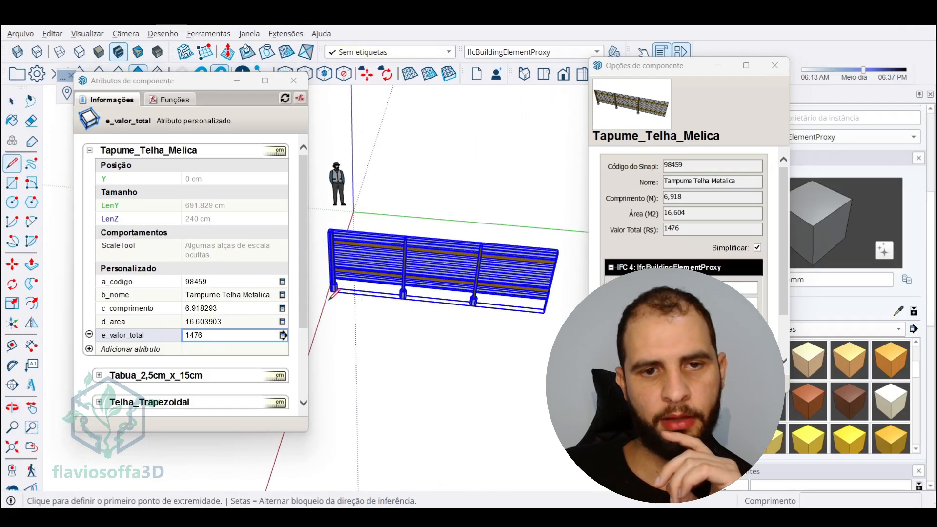
click(329, 301)
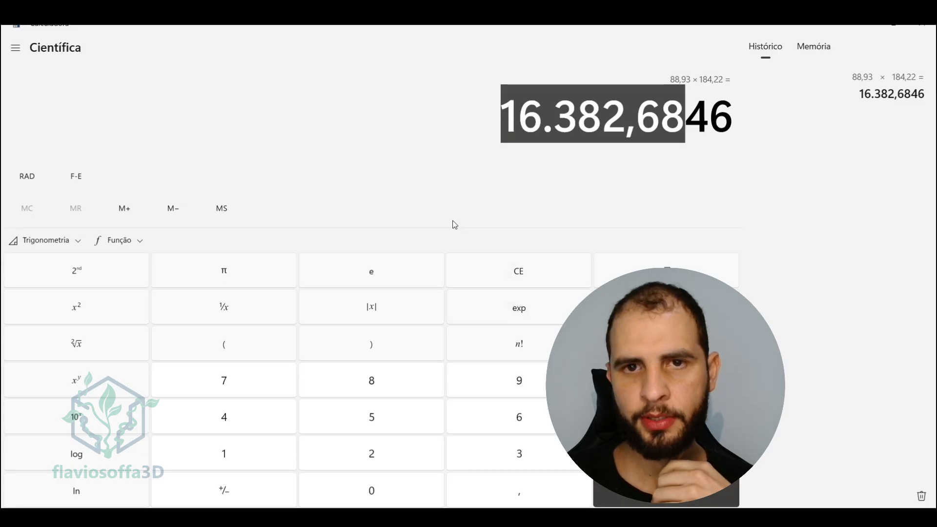
Check the fence's total cost in the Windows Calculator by multiplying 6,6 by 2,7 and the resulting area by 88,93
text(6,6 × )
text(2,7)
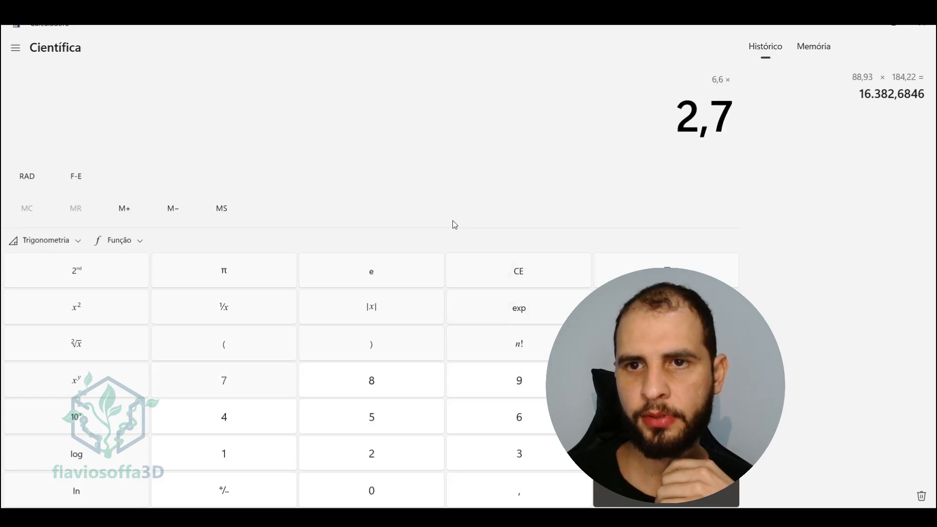
key(Return)
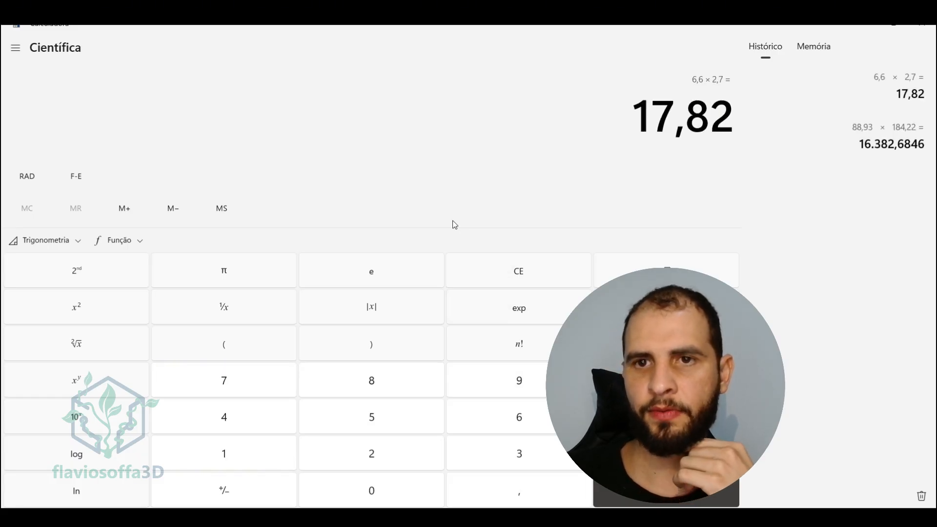
text(88,93)
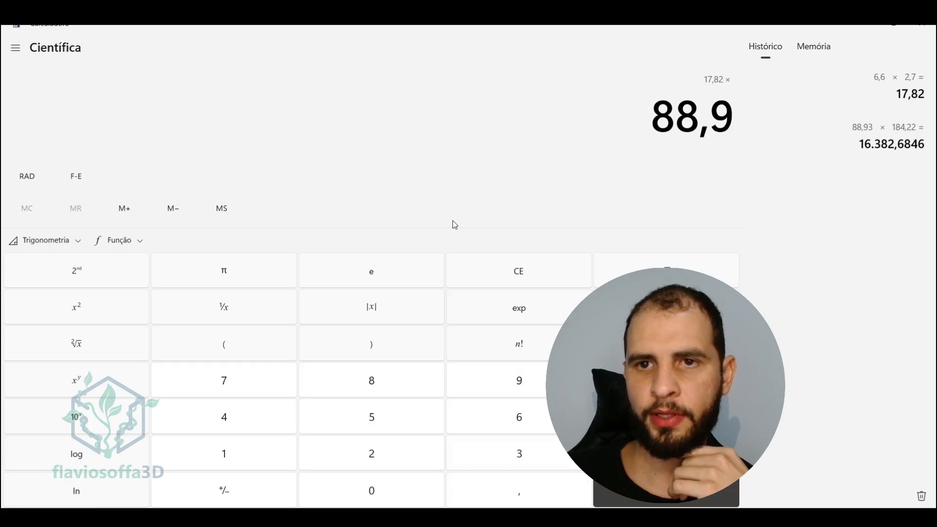
key(Return)
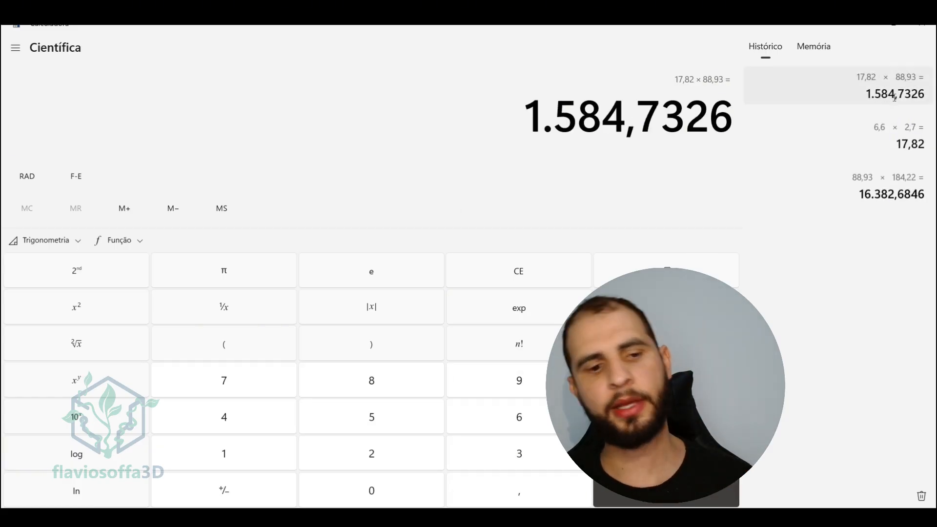